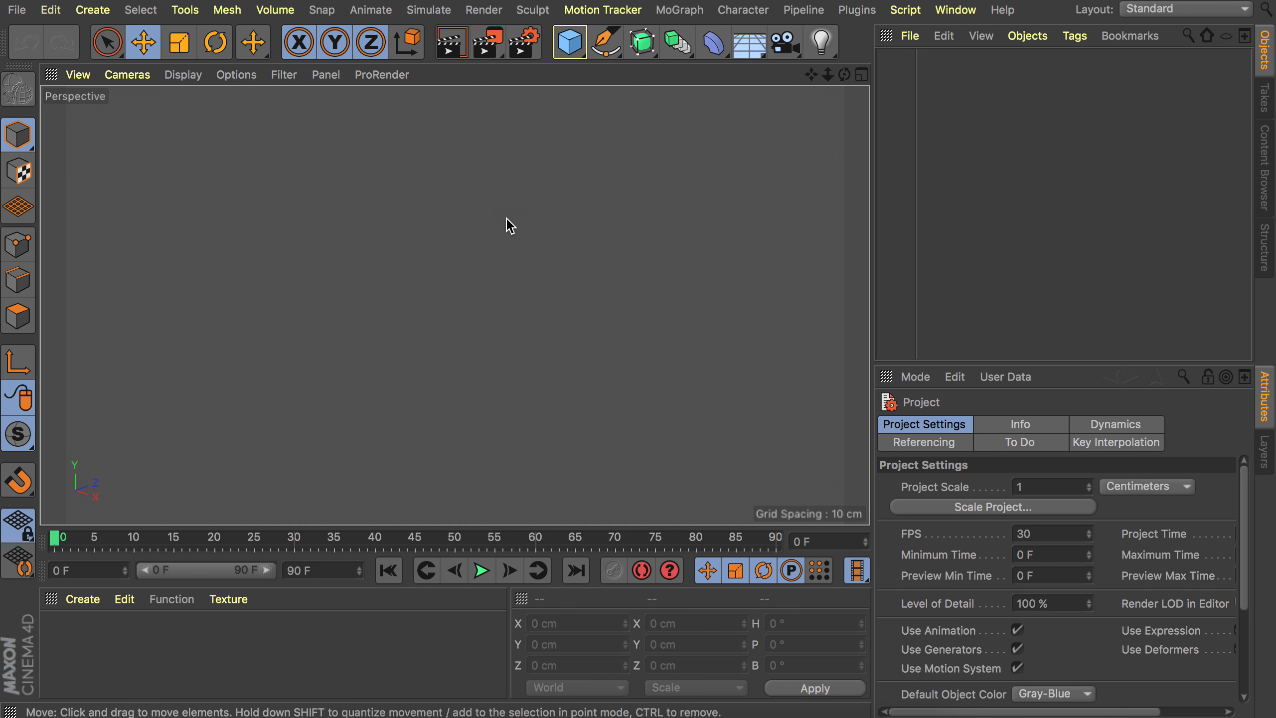
# Add a Rectangle spline and set its width and height to 390 cm.
pyautogui.click(608, 50)
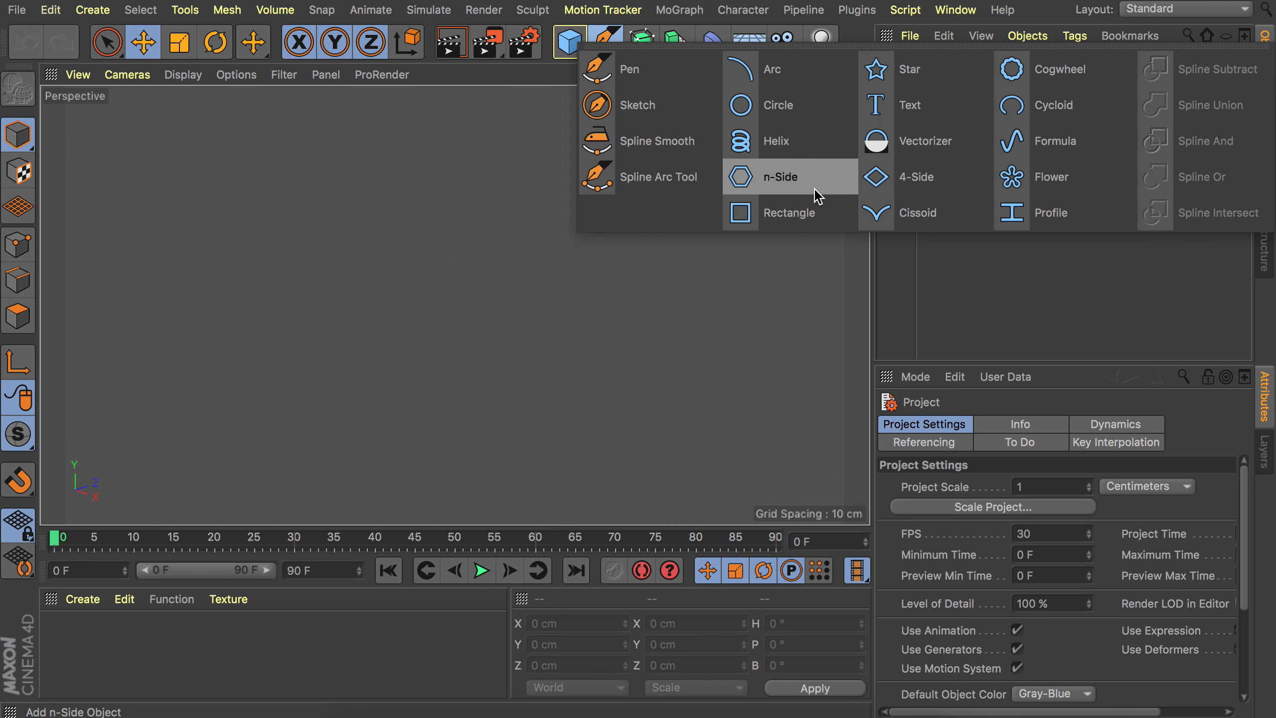
pyautogui.click(804, 214)
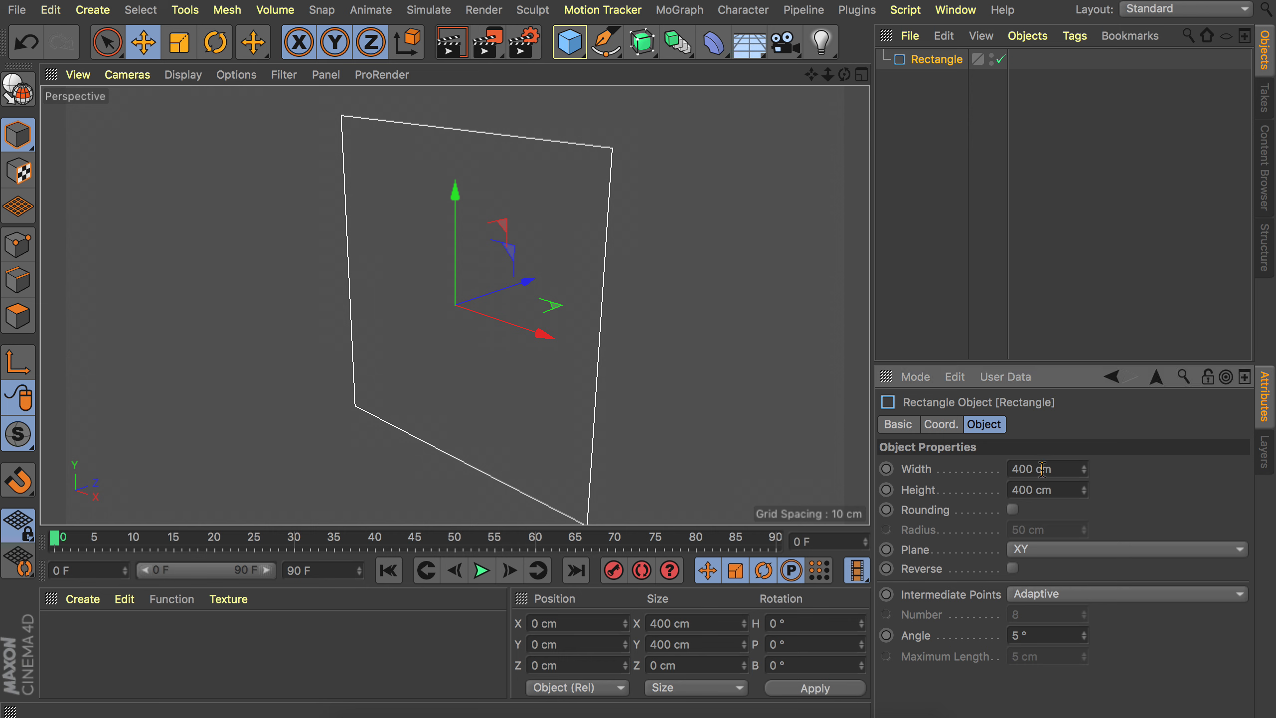
pyautogui.click(1042, 469)
pyautogui.write('390')
pyautogui.press('Tab')
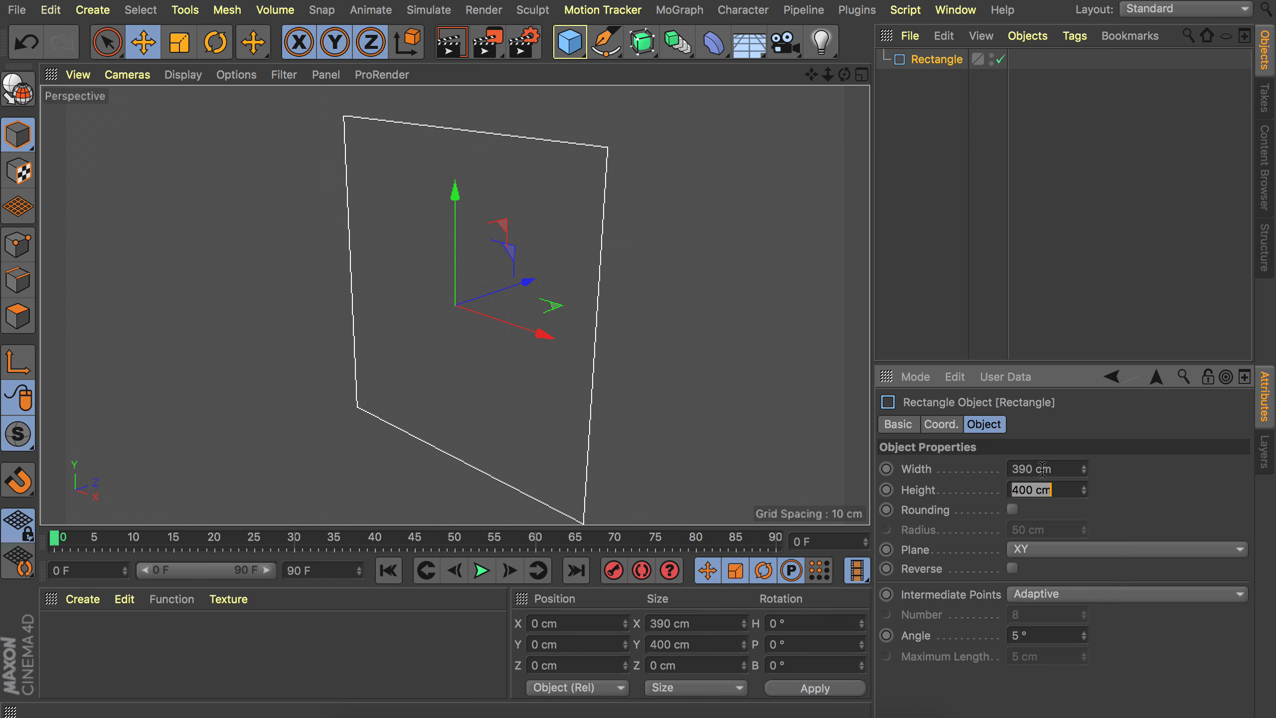
pyautogui.write('390')
pyautogui.press('Return')
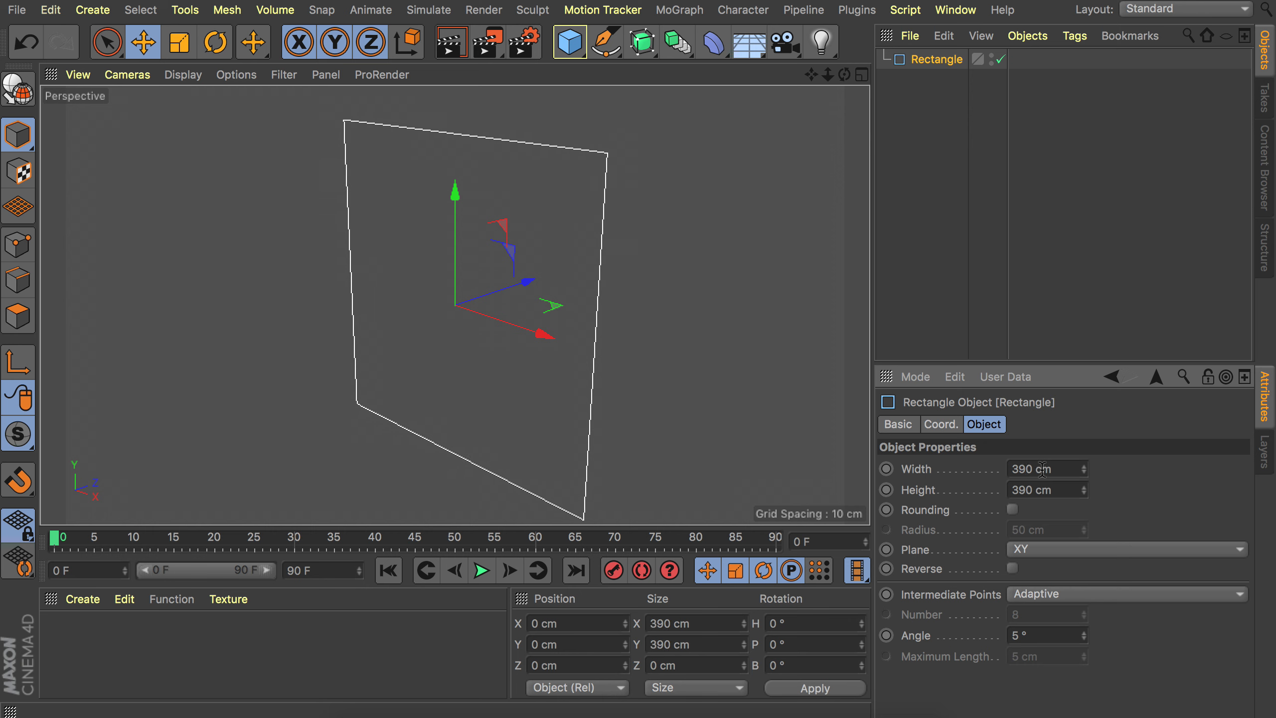
# Enable rounding on the rectangle and set its corner radius to 45 cm.
pyautogui.click(1013, 510)
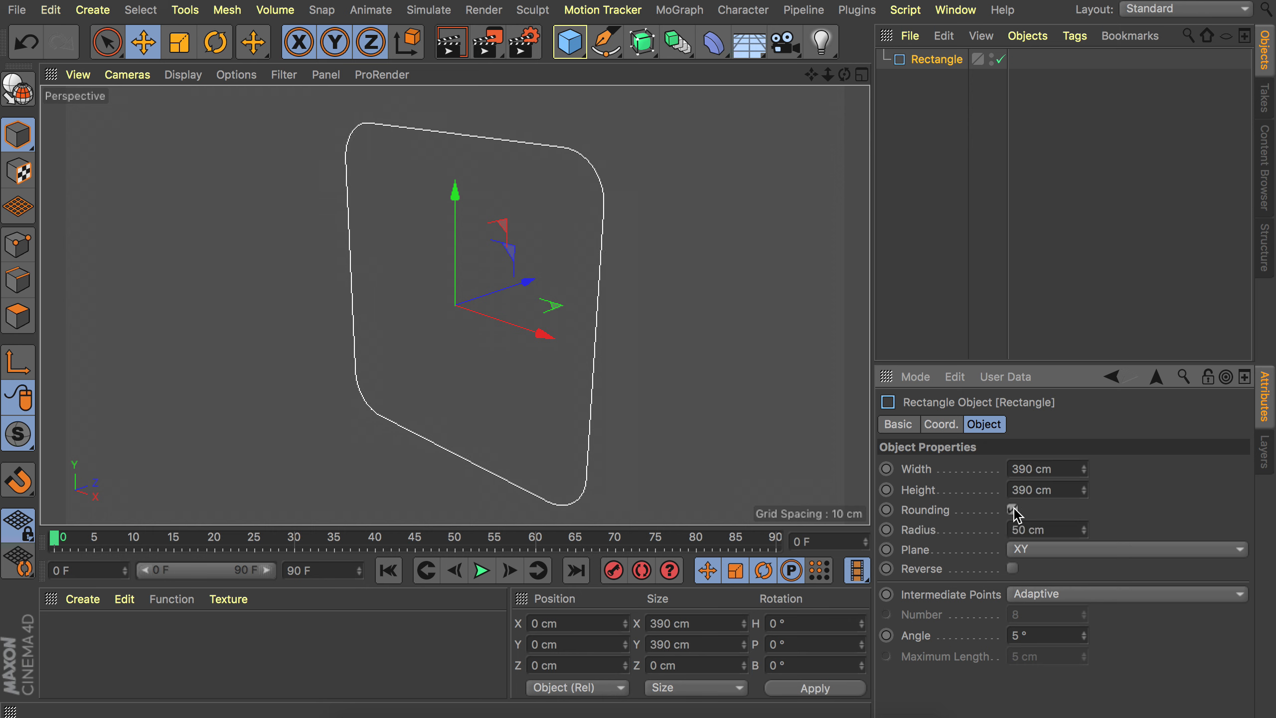
pyautogui.click(1054, 528)
pyautogui.write('45')
pyautogui.press('Return')
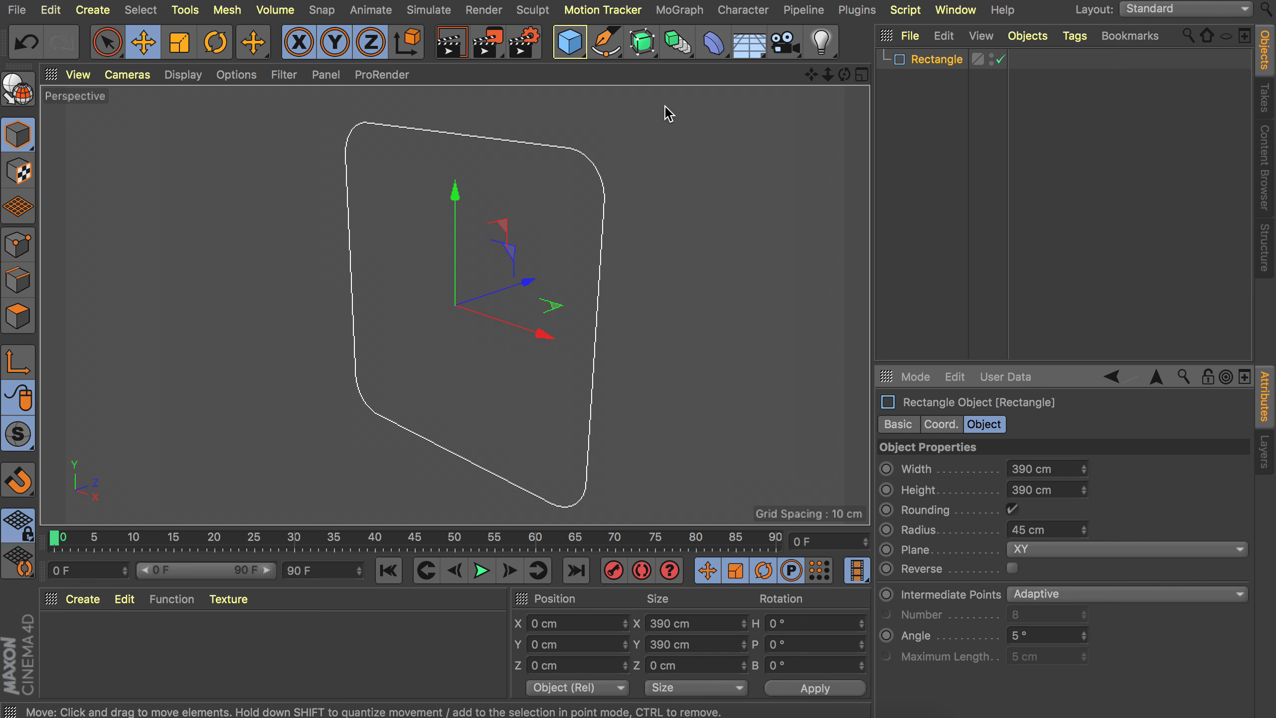
# Add an Extrude object and place the rectangle spline inside it.
pyautogui.click(652, 54)
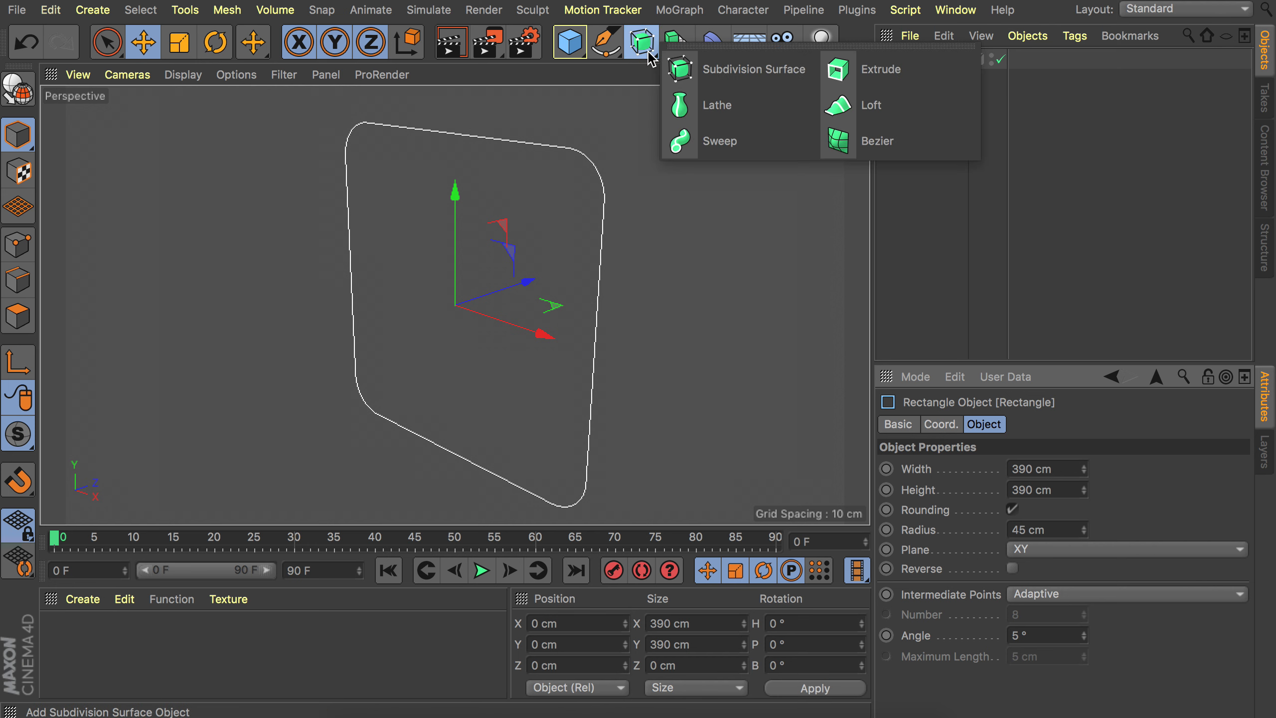
pyautogui.click(896, 70)
pyautogui.moveTo(940, 79); pyautogui.dragTo(930, 60)
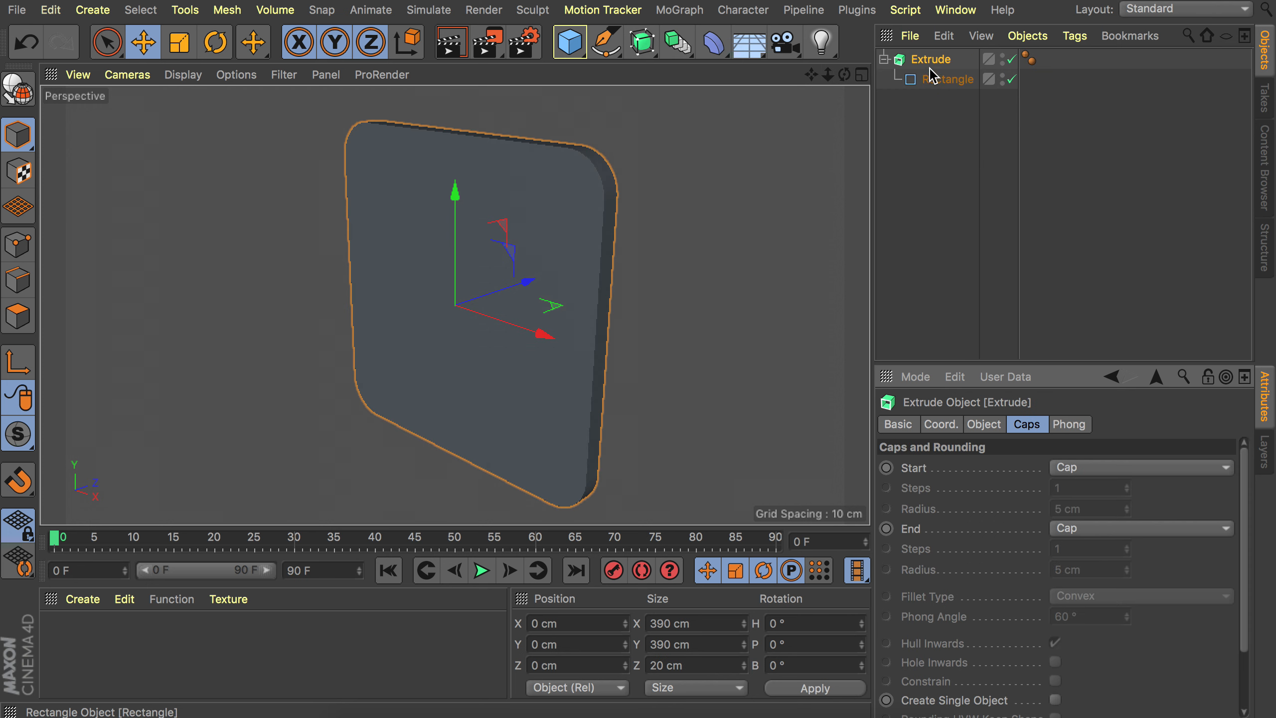
# Set the extrude's start cap to Fillet Cap with 5 steps and a 3 cm radius.
pyautogui.click(984, 425)
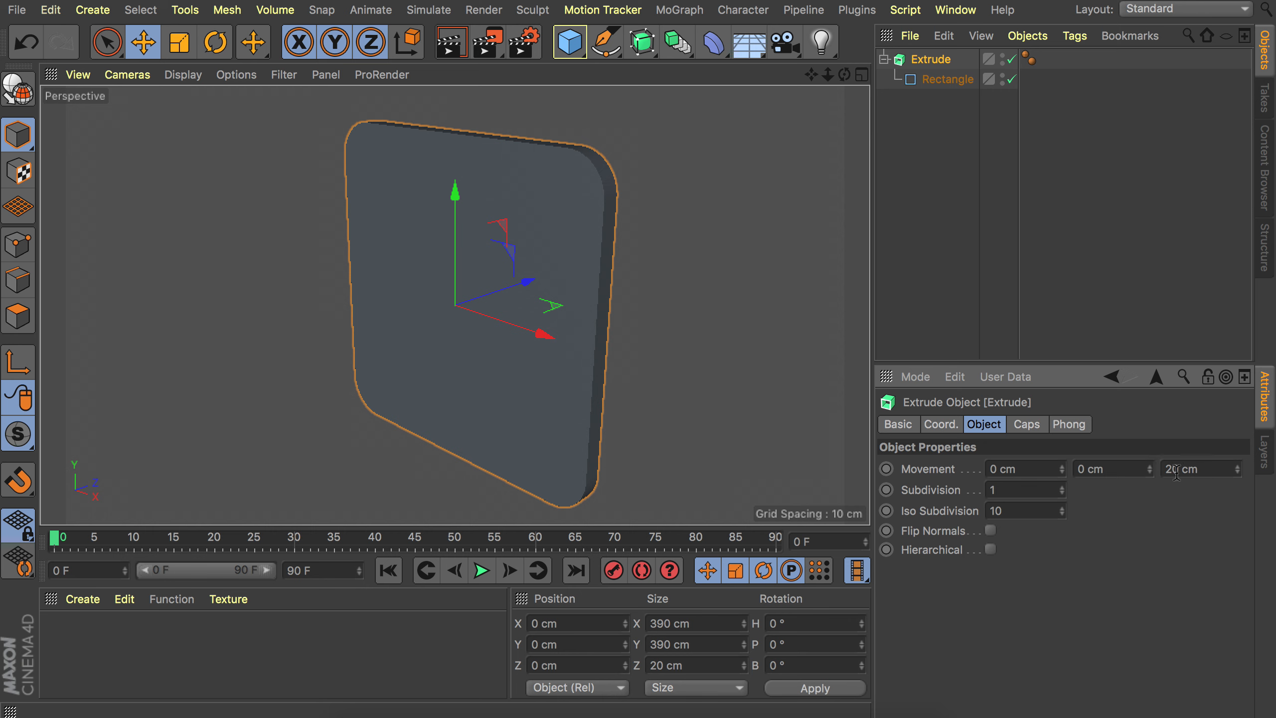
pyautogui.click(1027, 425)
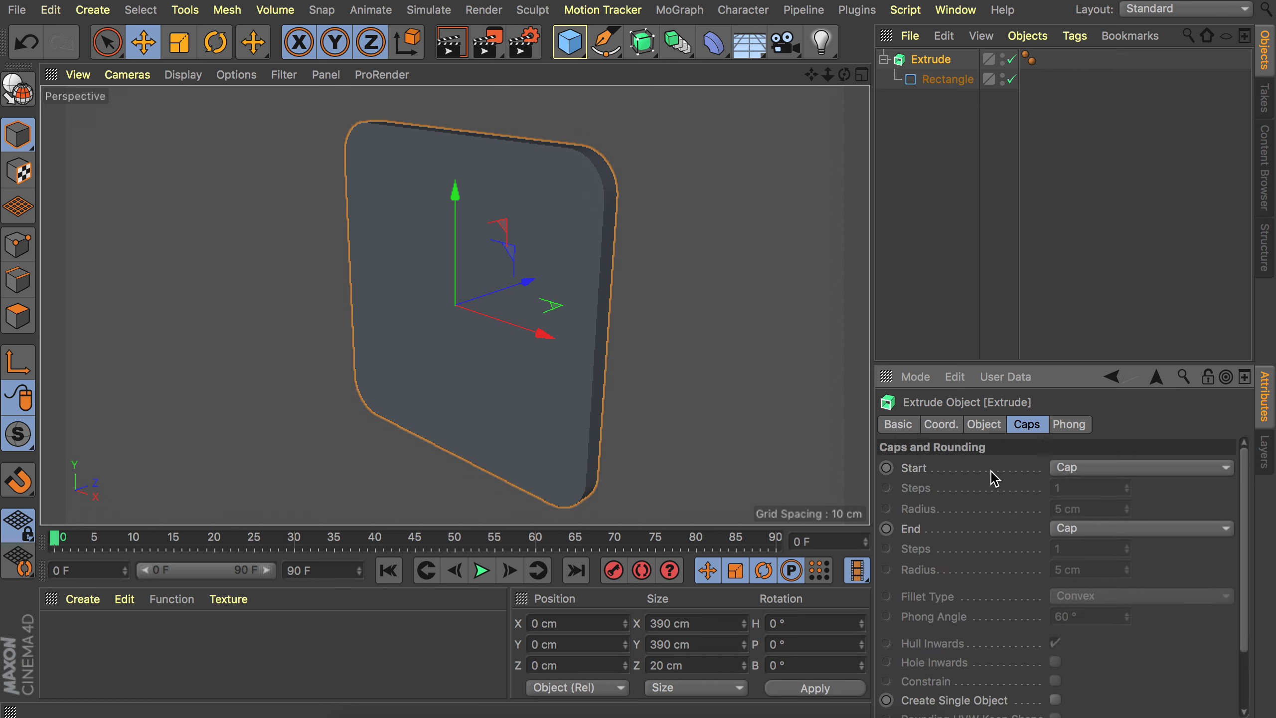
pyautogui.click(1085, 476)
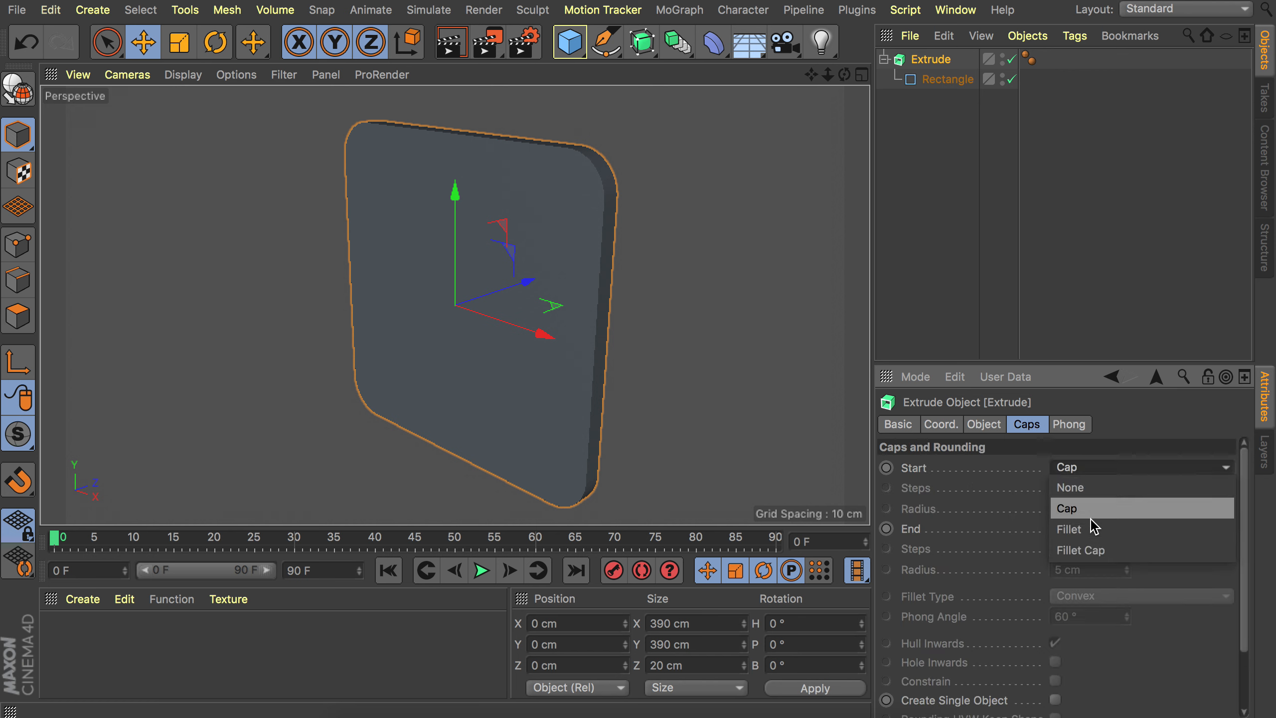
pyautogui.click(1095, 550)
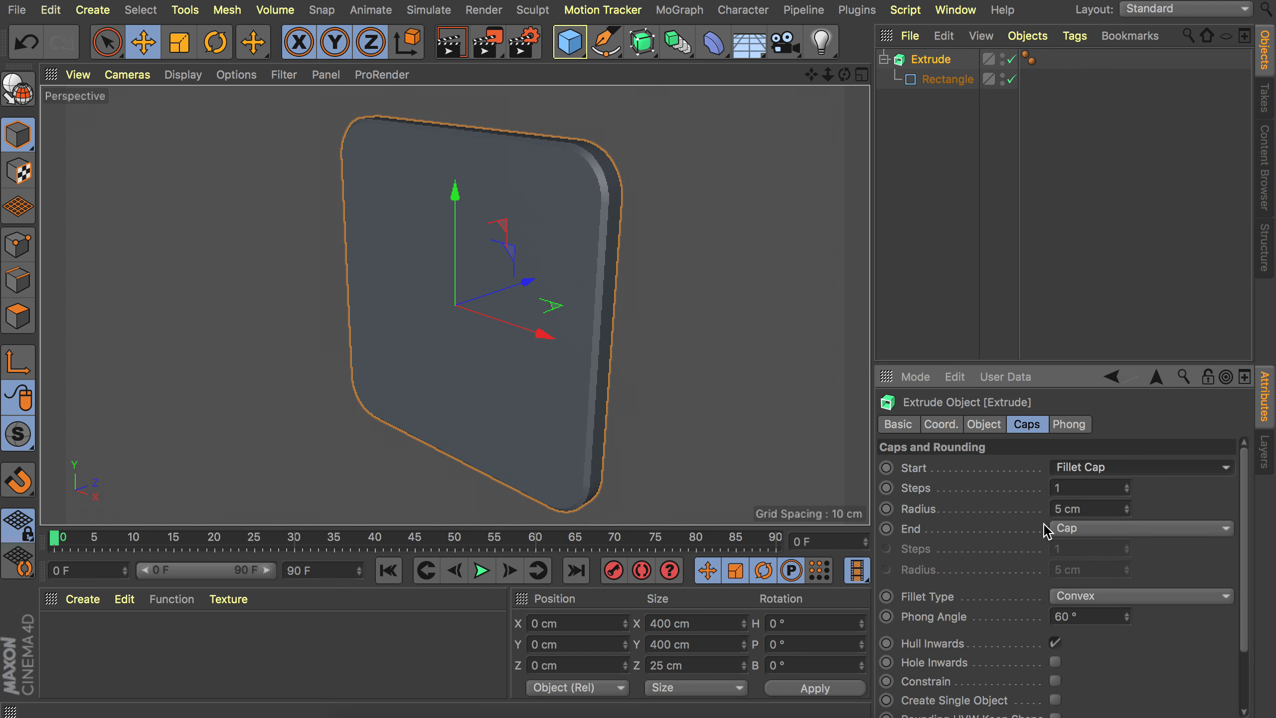
pyautogui.click(1084, 490)
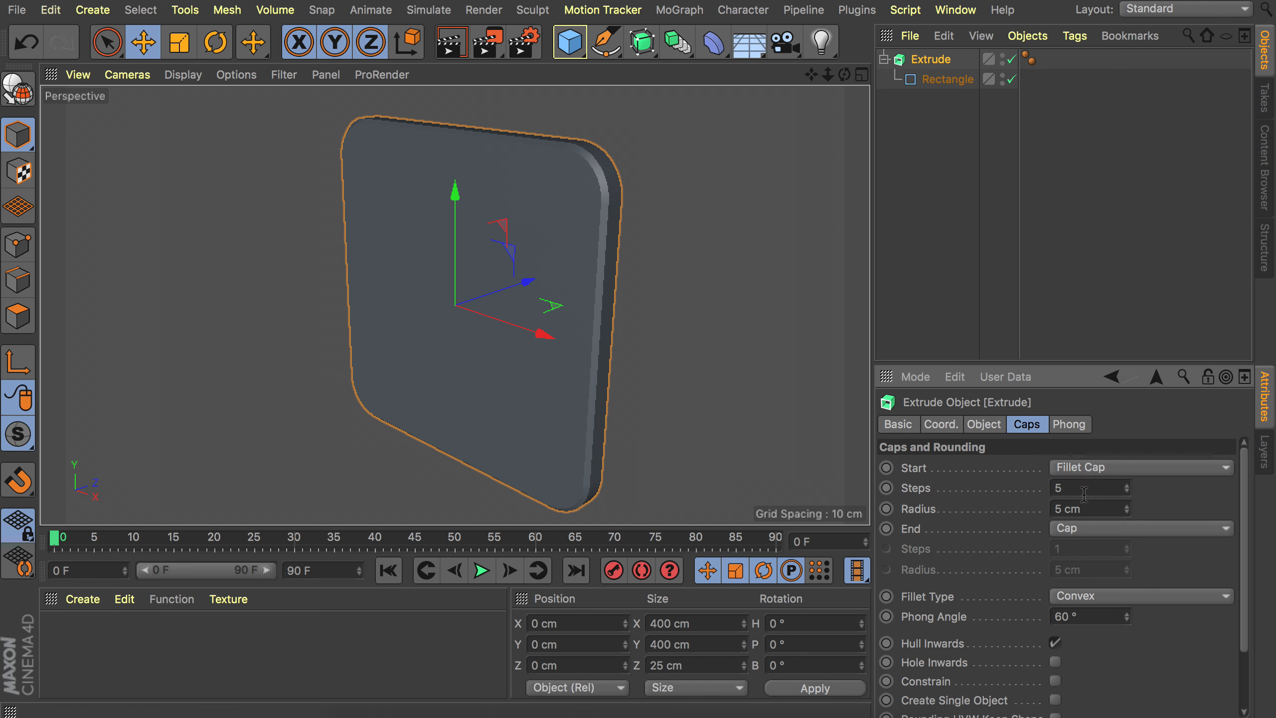
pyautogui.press('Return')
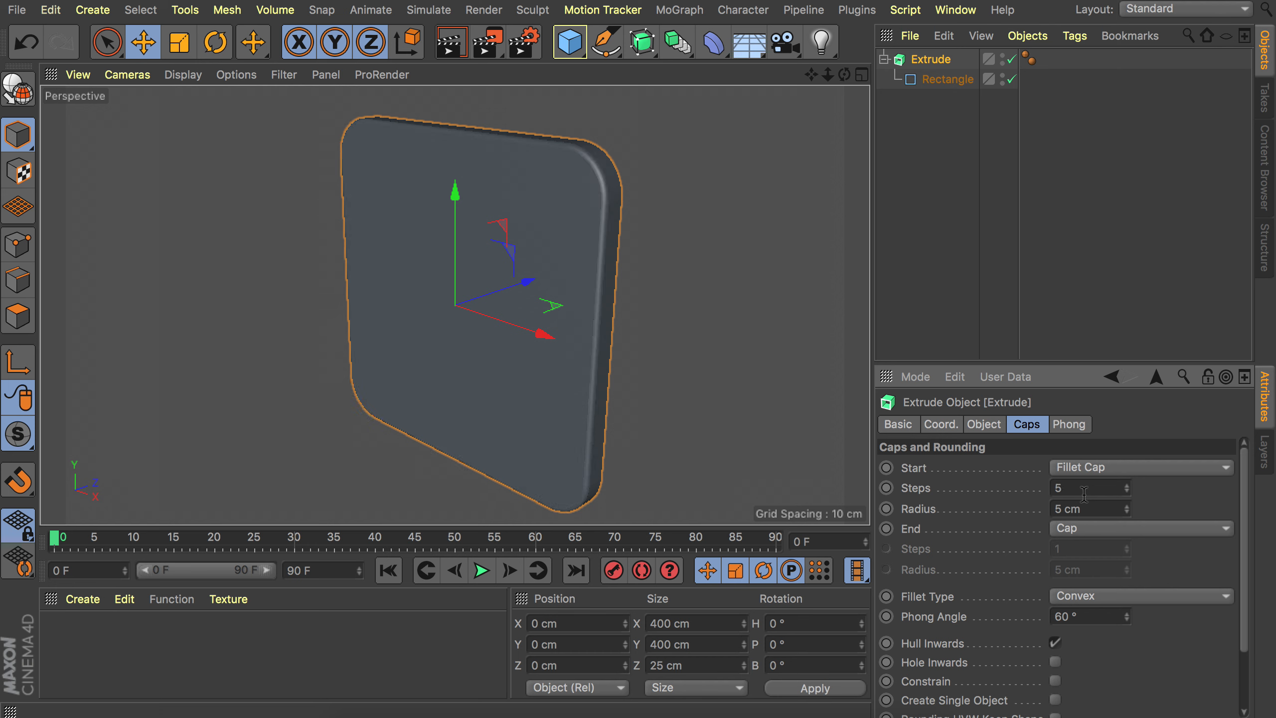
pyautogui.click(1127, 512)
pyautogui.click(1128, 513)
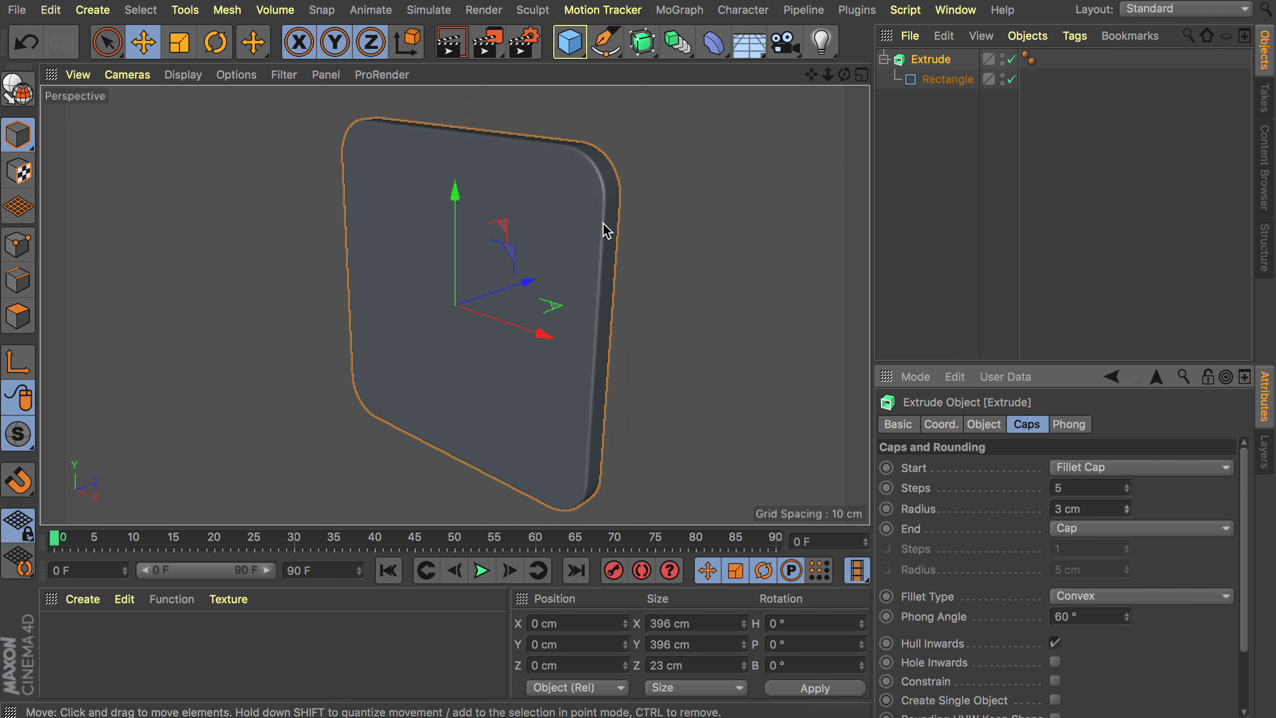
# Duplicate the rectangle spline and set the copy's width and height to 405 cm.
pyautogui.keyDown('alt'); pyautogui.moveTo(578, 205); pyautogui.dragTo(537, 196); pyautogui.keyUp('alt')
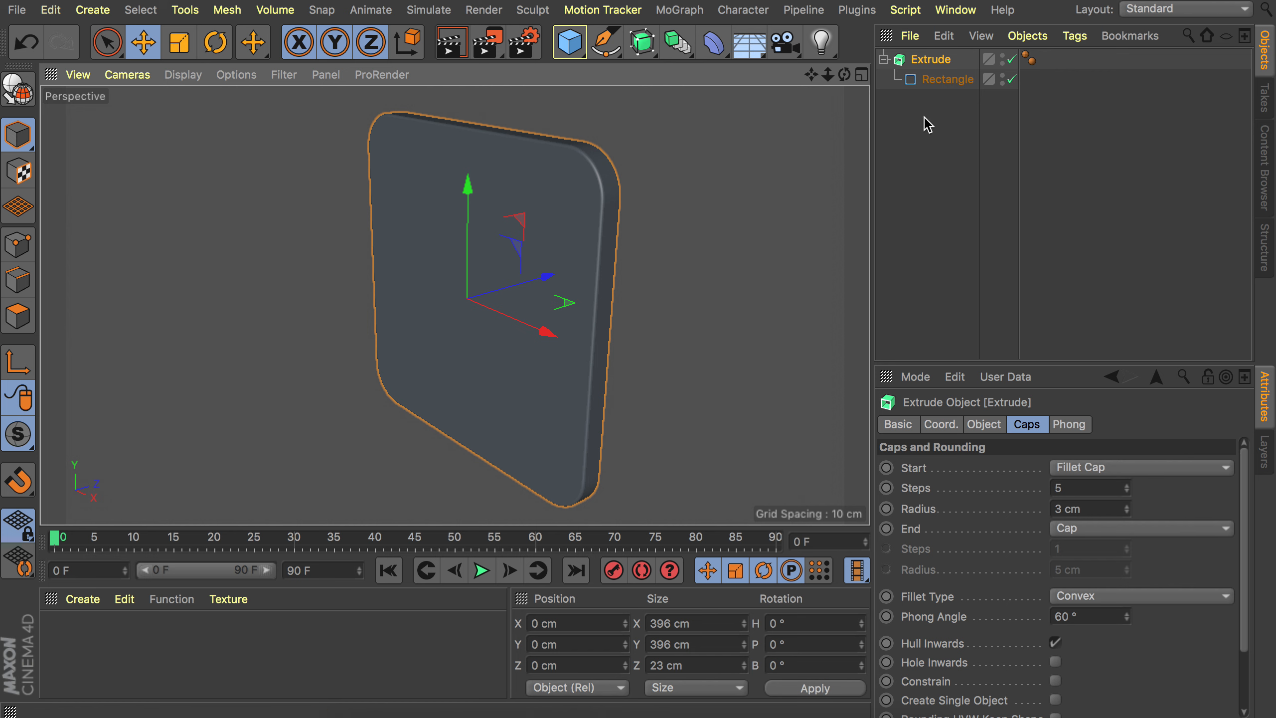
pyautogui.click(949, 80)
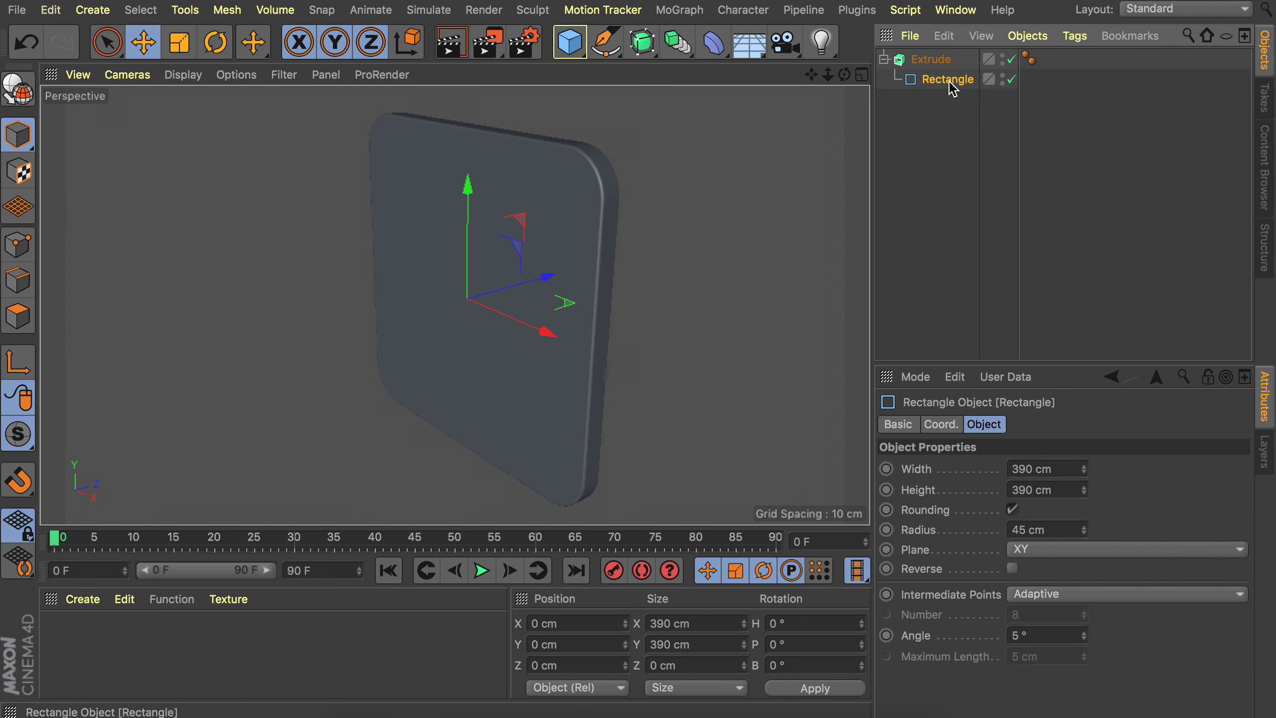
pyautogui.hotkey('ctrl', 'c')
pyautogui.hotkey('ctrl', 'v')
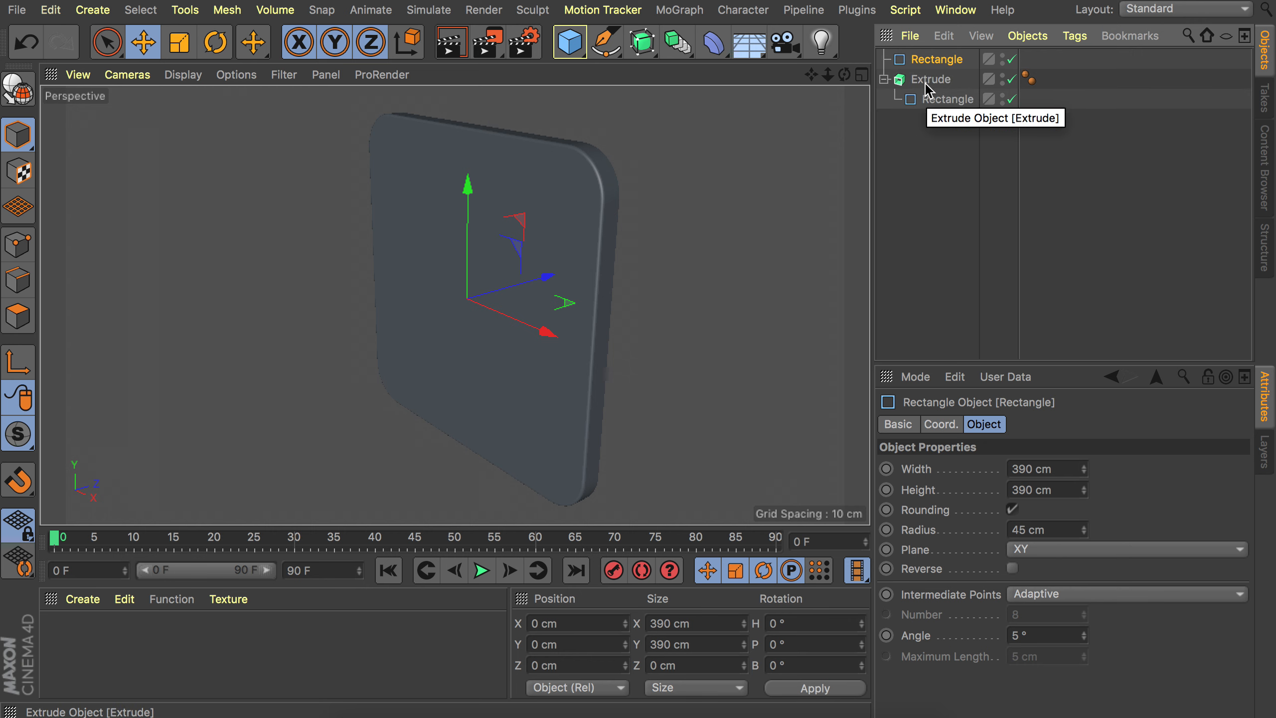
pyautogui.doubleClick(1026, 469)
pyautogui.write('400')
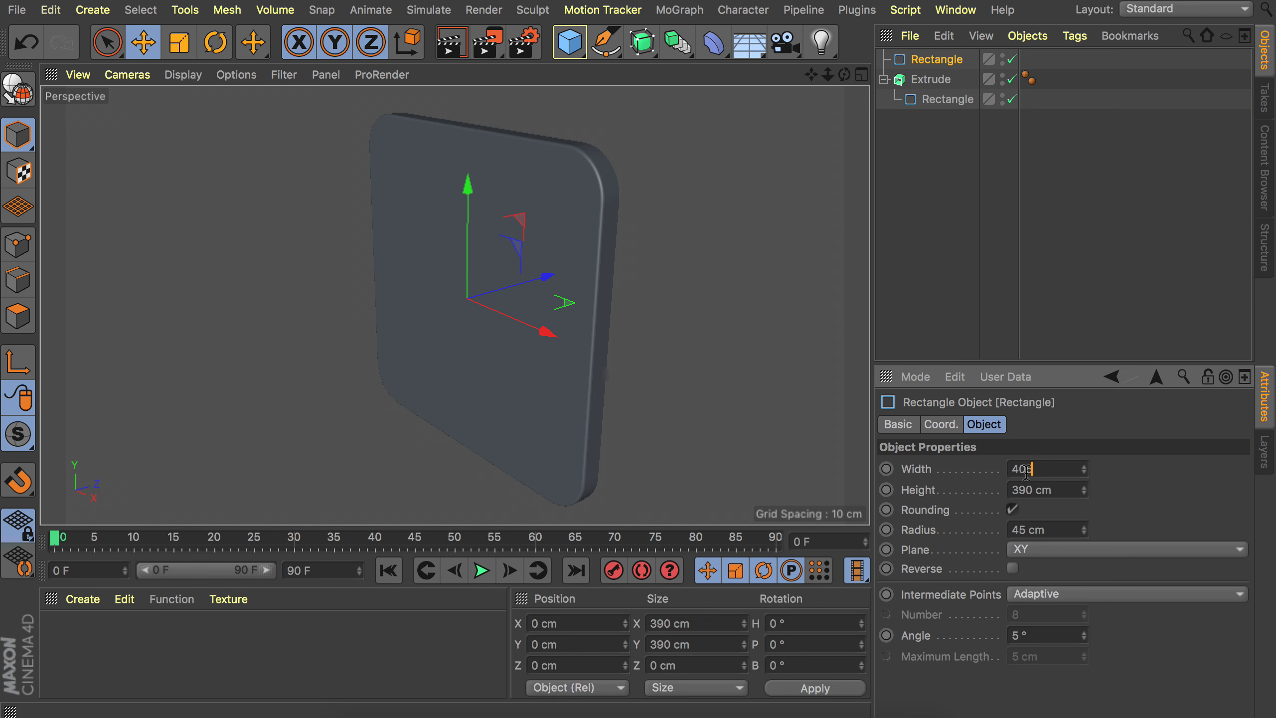
pyautogui.press('Tab')
pyautogui.write('40')
pyautogui.press('Return')
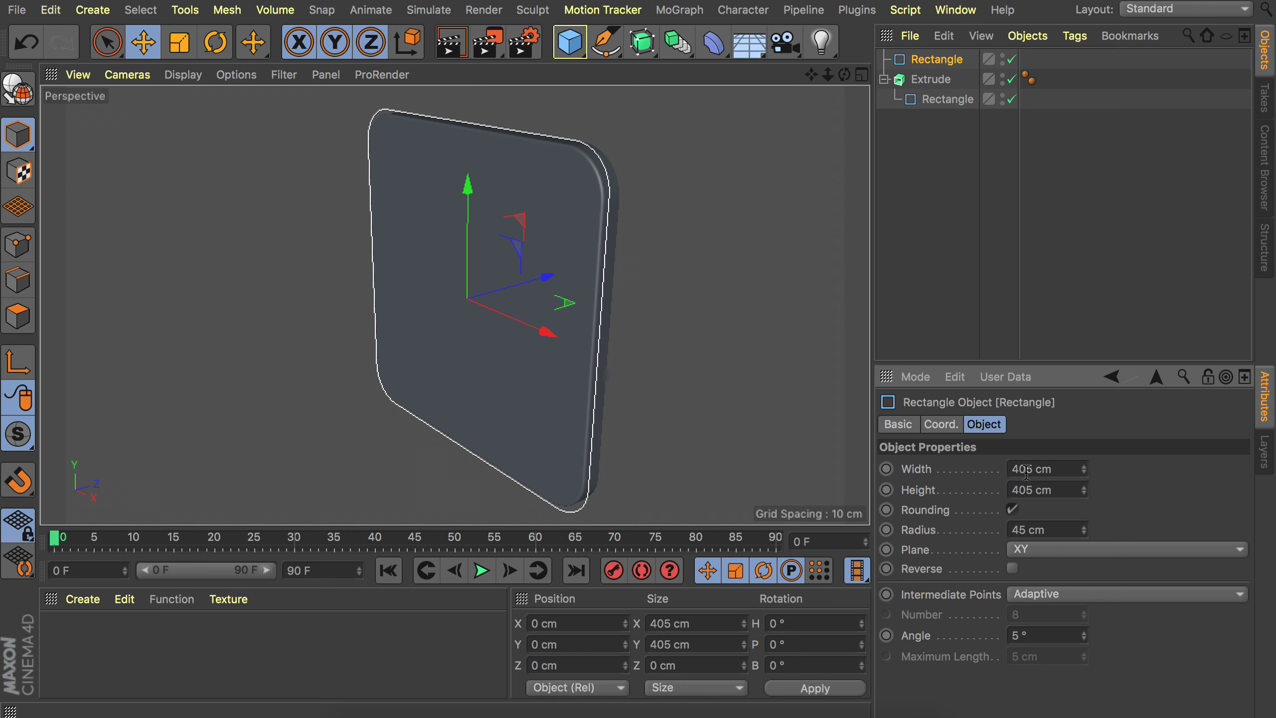
# Set the copied rectangle's corner radius to 50 cm.
pyautogui.keyDown('alt'); pyautogui.moveTo(549, 170); pyautogui.dragTo(655, 134); pyautogui.keyUp('alt')
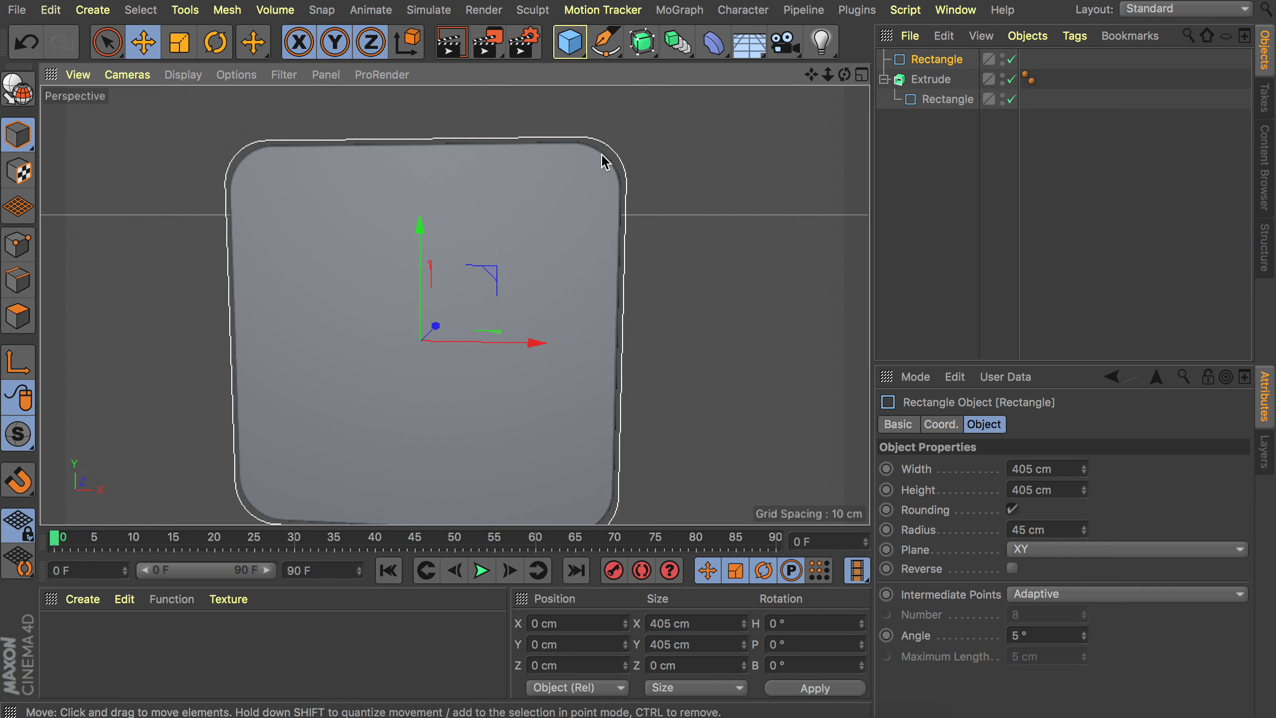
pyautogui.keyDown('alt'); pyautogui.moveTo(601, 156); pyautogui.dragTo(653, 103, button='right'); pyautogui.keyUp('alt')
pyautogui.moveTo(565, 154)
pyautogui.keyDown('alt'); pyautogui.mouseDown()
pyautogui.moveTo(582, 154)
pyautogui.moveTo(533, 162)
pyautogui.moveTo(565, 152)
pyautogui.mouseUp(); pyautogui.keyUp('alt')
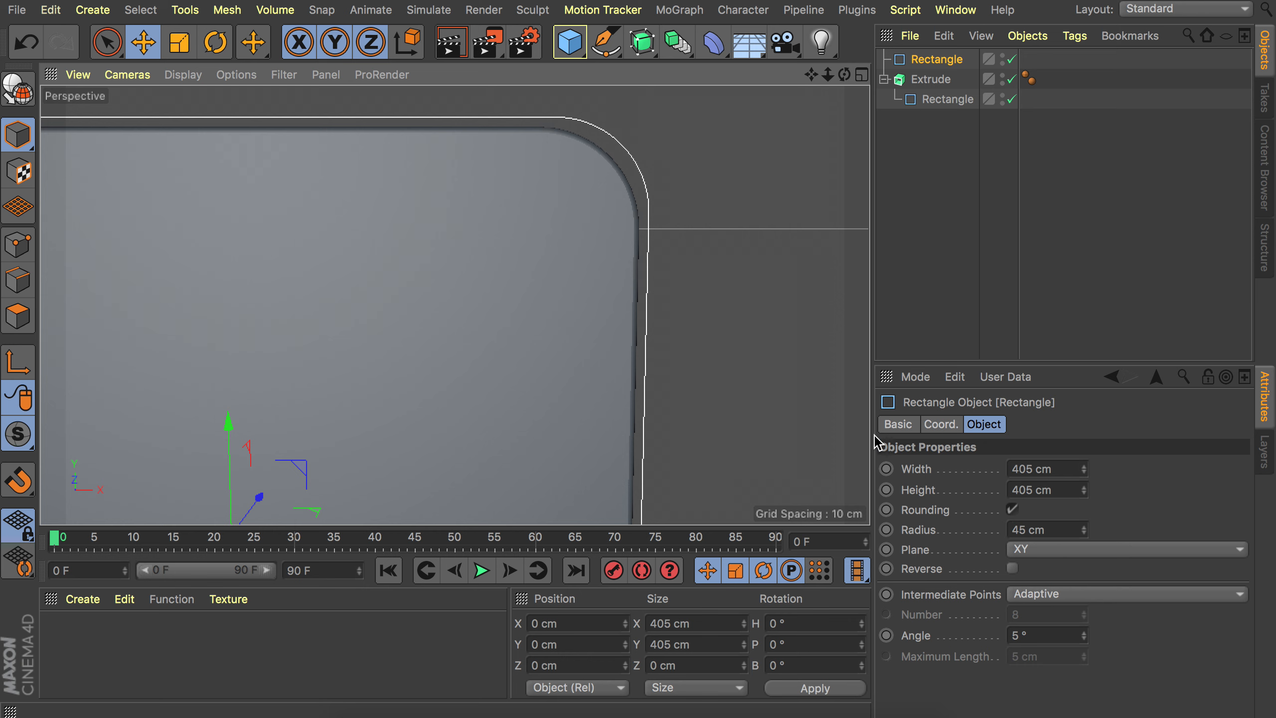
pyautogui.moveTo(1084, 529); pyautogui.dragTo(1086, 530)
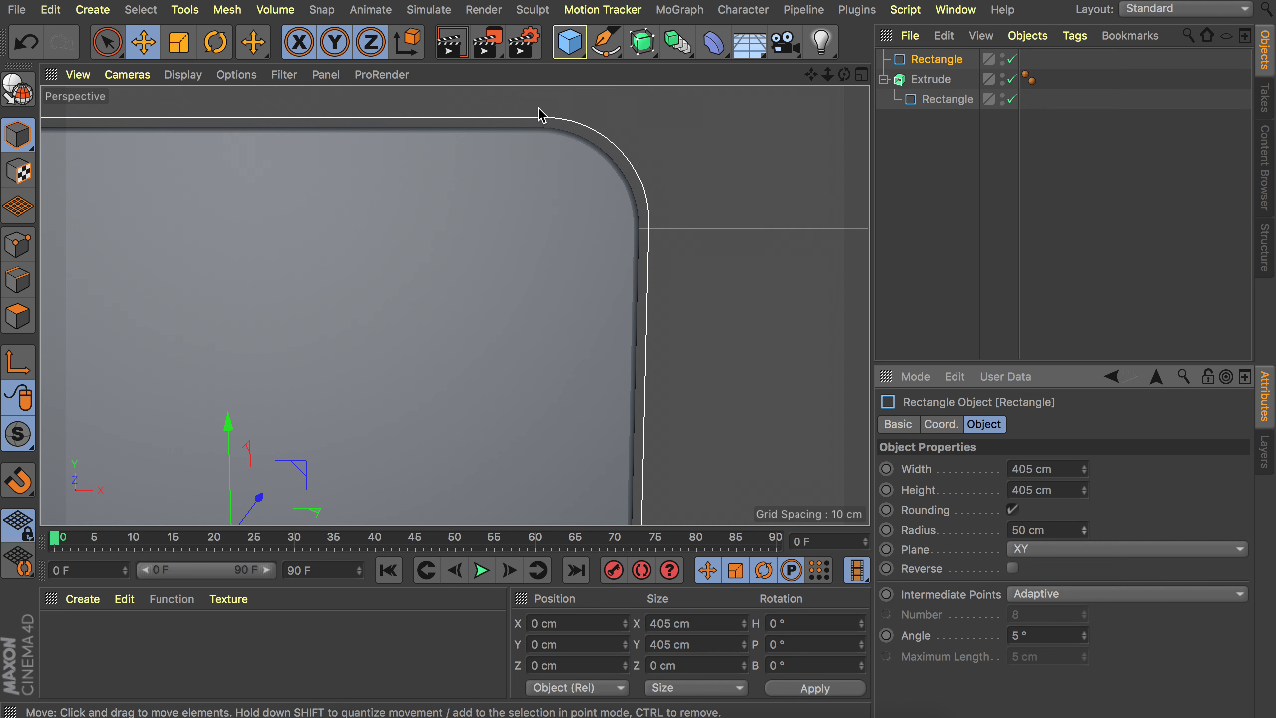
pyautogui.keyDown('alt'); pyautogui.moveTo(611, 168); pyautogui.dragTo(402, 247); pyautogui.keyUp('alt')
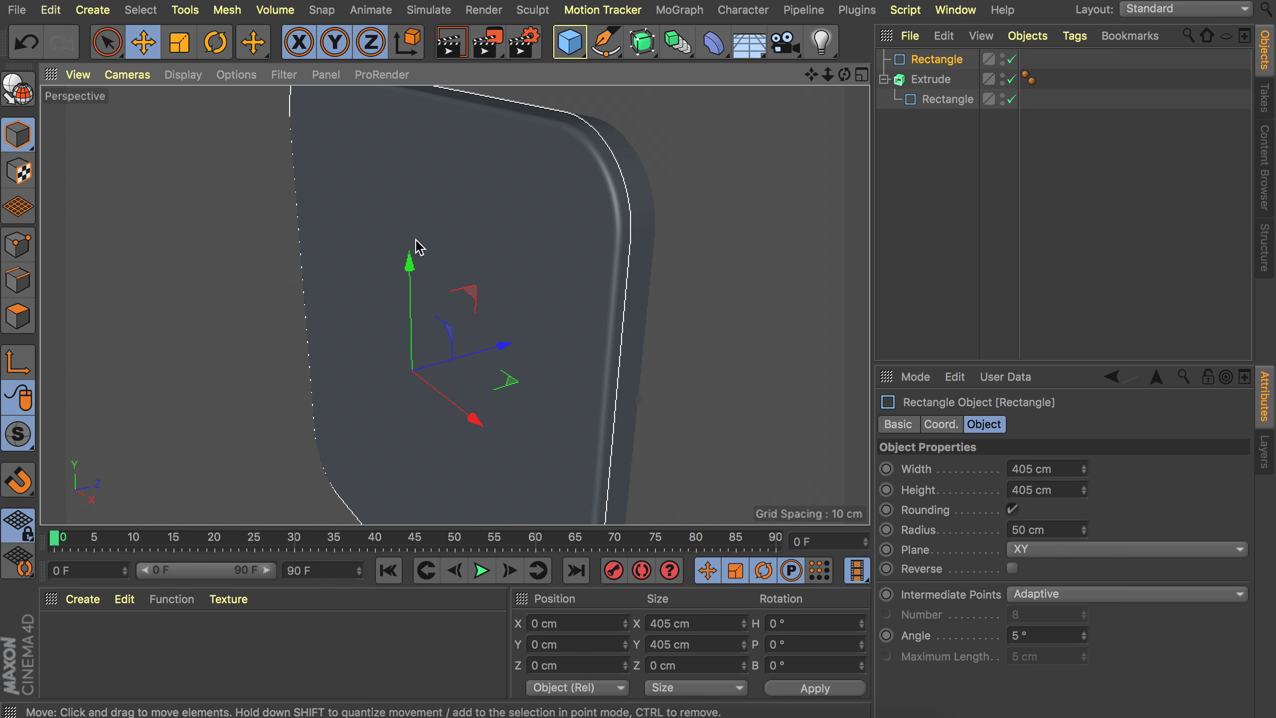
pyautogui.keyDown('alt'); pyautogui.moveTo(534, 190); pyautogui.dragTo(462, 306, button='right'); pyautogui.keyUp('alt')
pyautogui.keyDown('alt'); pyautogui.moveTo(462, 307); pyautogui.dragTo(493, 285); pyautogui.keyUp('alt')
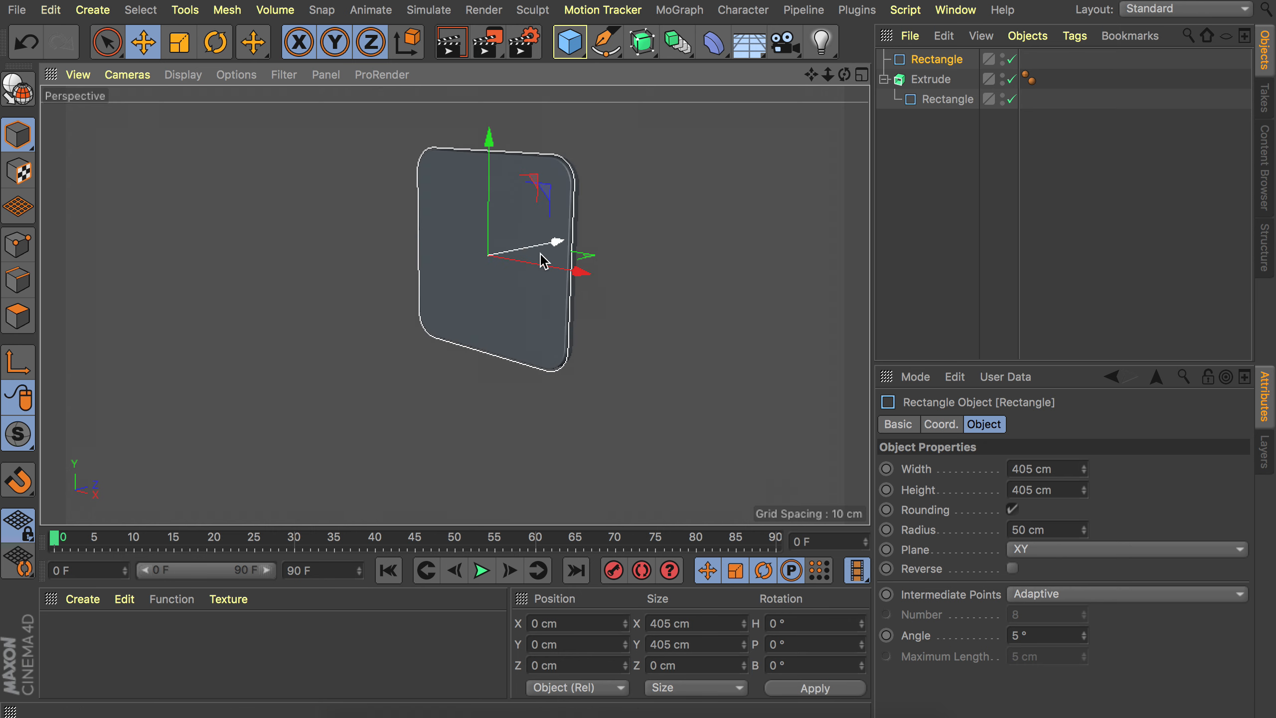
pyautogui.keyDown('alt'); pyautogui.moveTo(523, 176); pyautogui.dragTo(510, 224, button='right'); pyautogui.keyUp('alt')
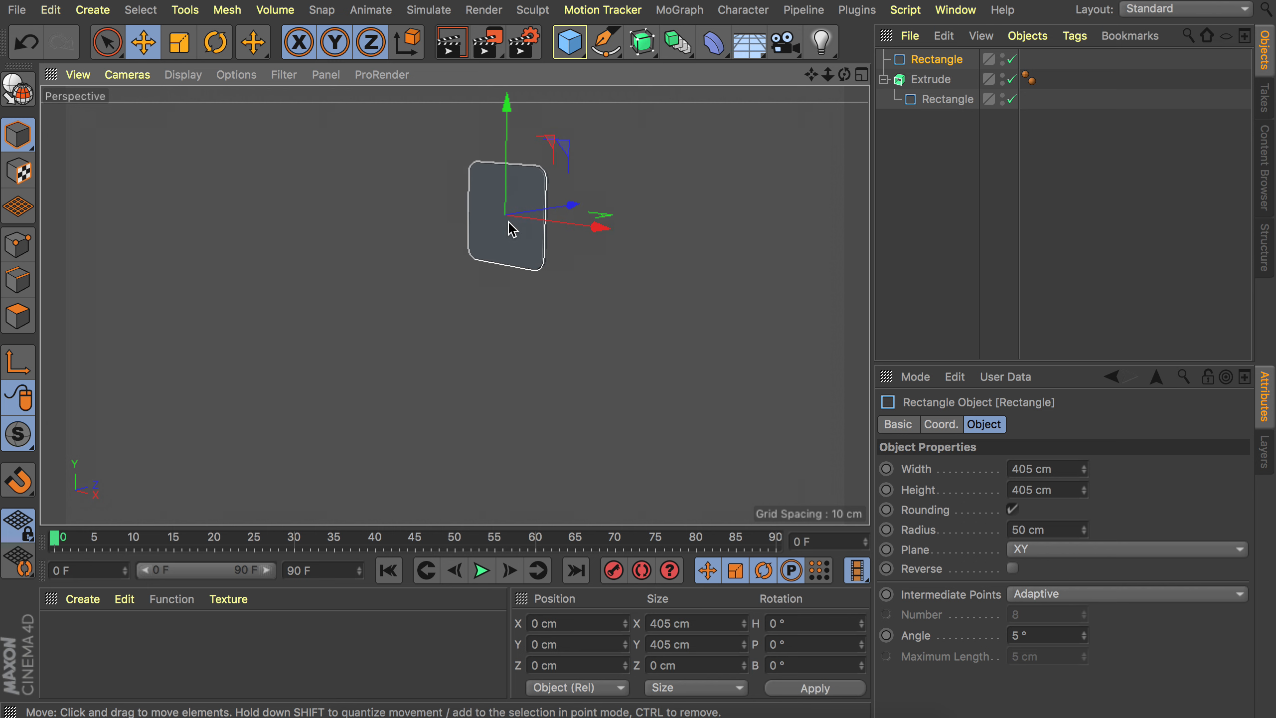
pyautogui.keyDown('alt'); pyautogui.moveTo(510, 224); pyautogui.dragTo(445, 315, button='middle'); pyautogui.keyUp('alt')
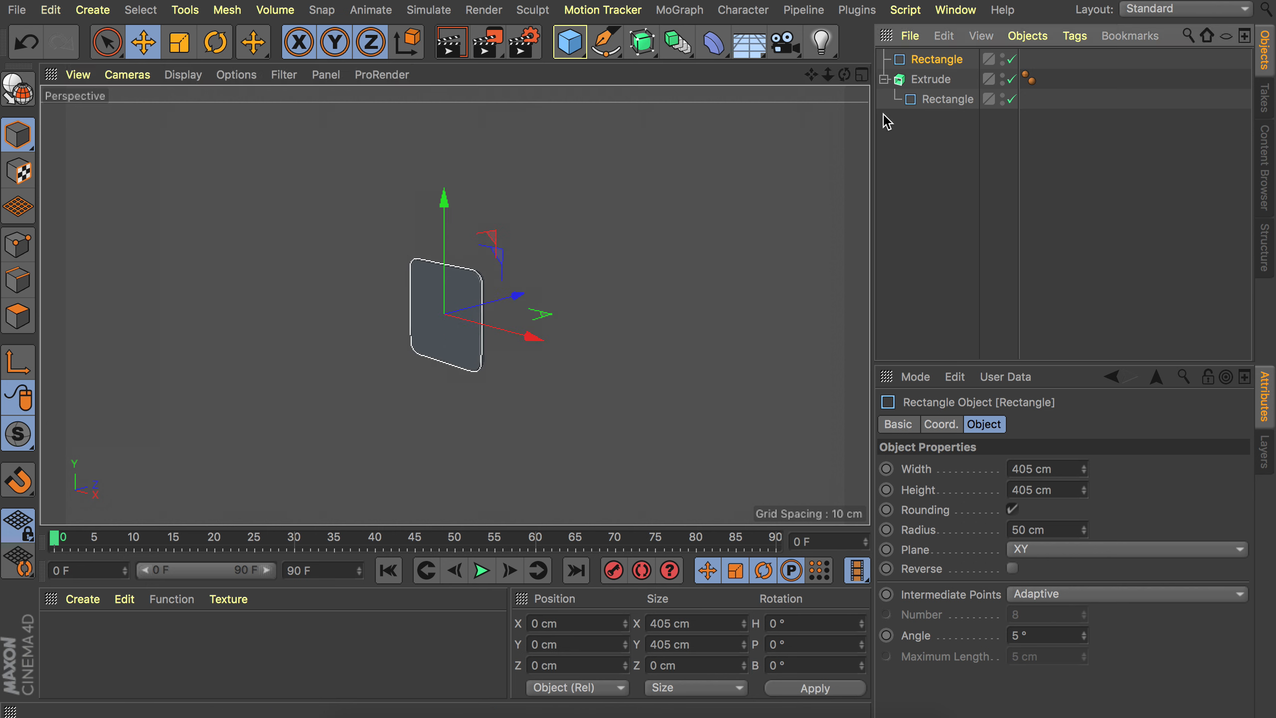
# Duplicate that rectangle again, size the new copy to 3000 cm by 3000 cm, and turn off its rounding.
pyautogui.hotkey('ctrl', 'c')
pyautogui.hotkey('ctrl', 'v')
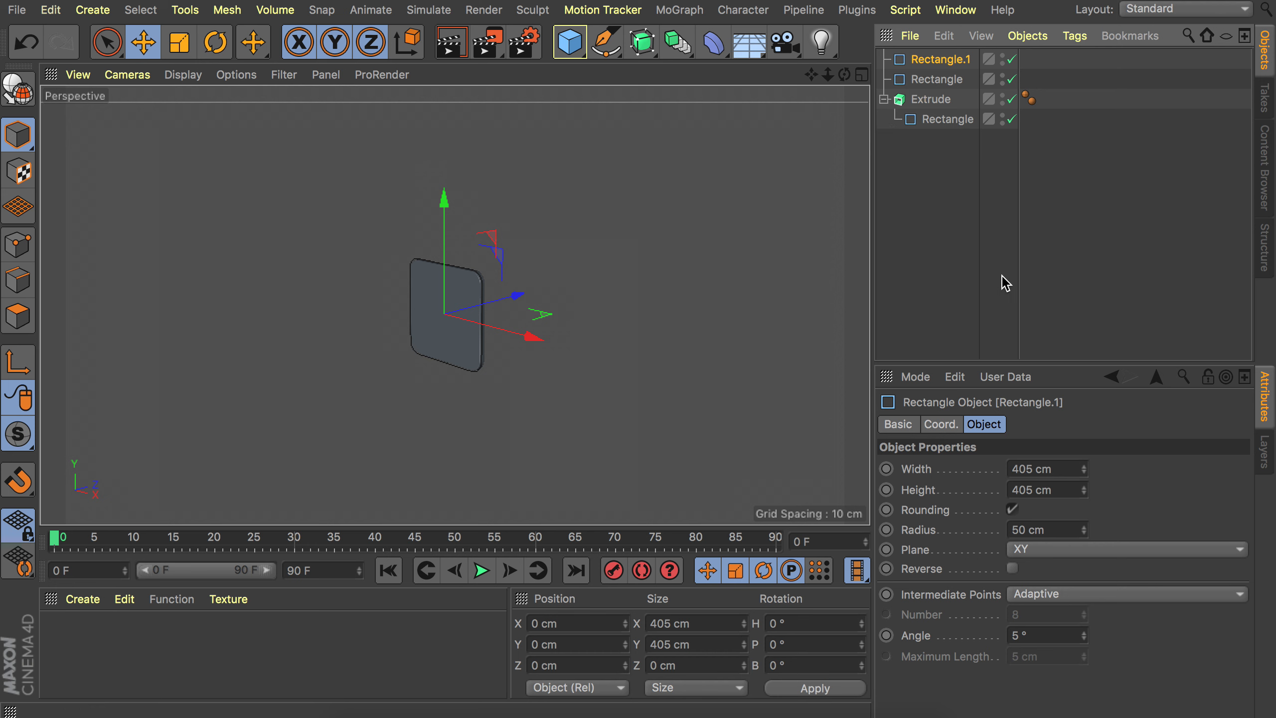
pyautogui.doubleClick(1032, 470)
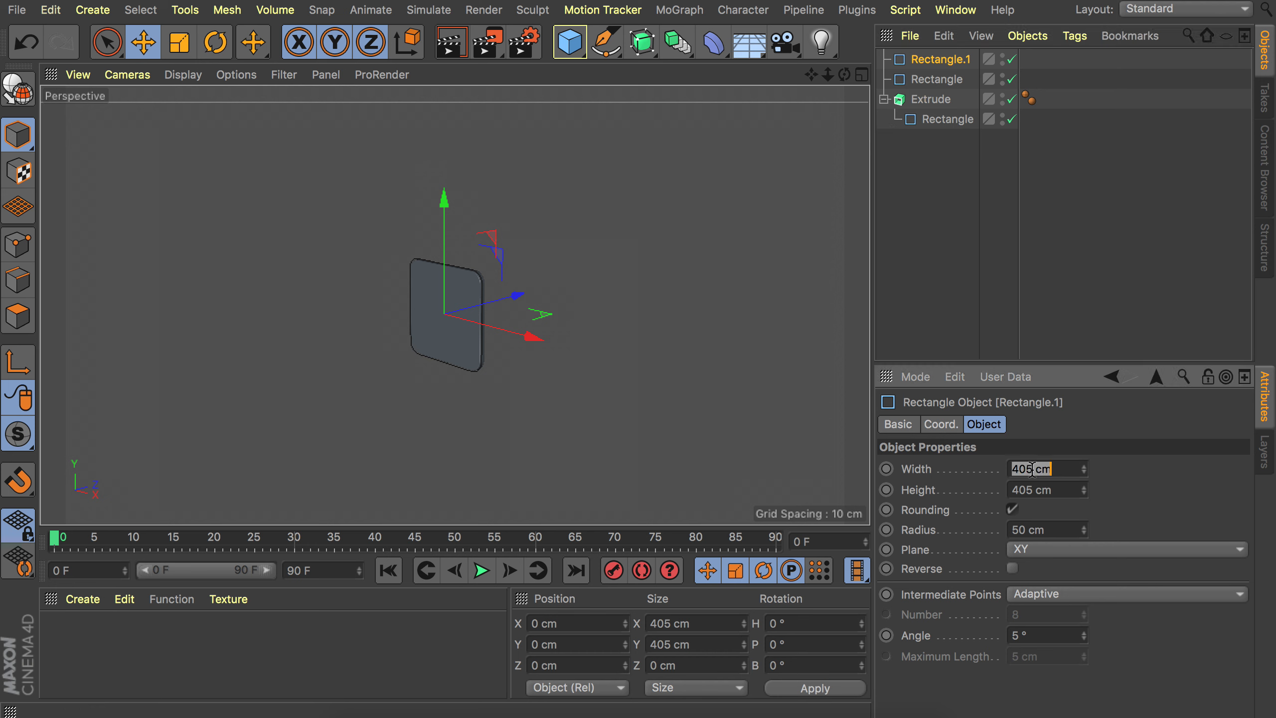
pyautogui.write('3000')
pyautogui.press('Tab')
pyautogui.write('3000')
pyautogui.press('Return')
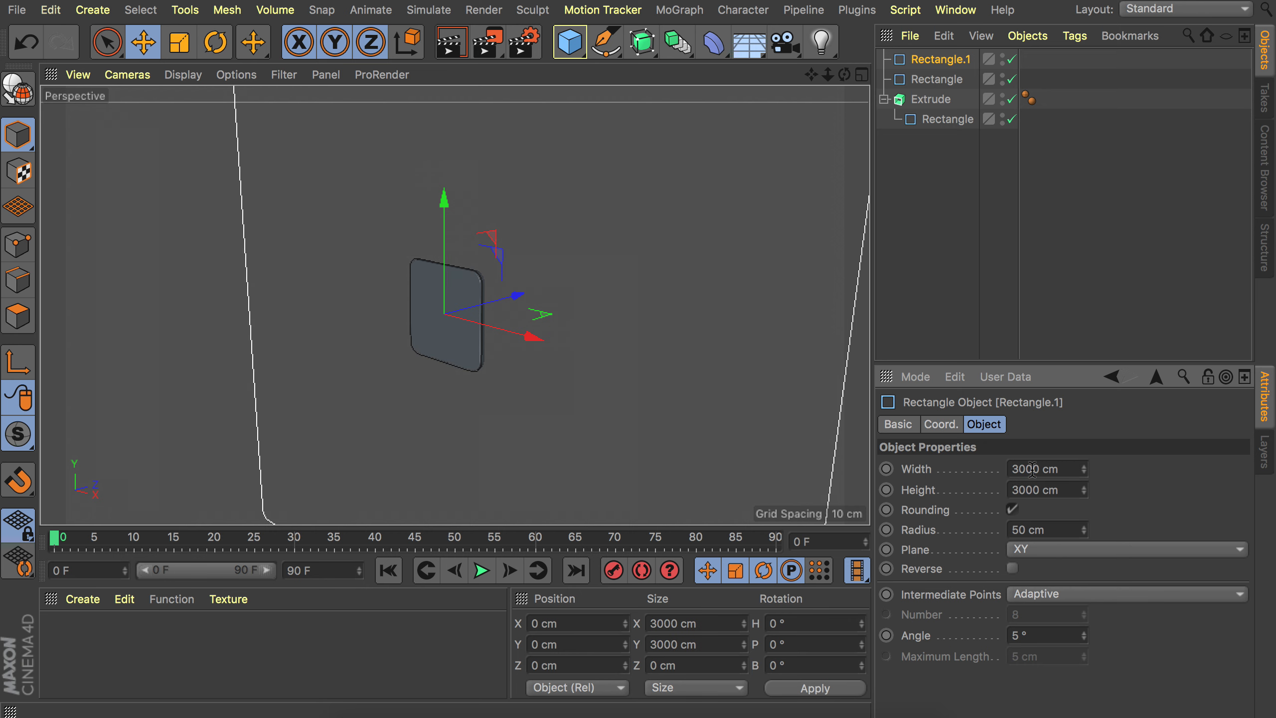
pyautogui.click(1013, 510)
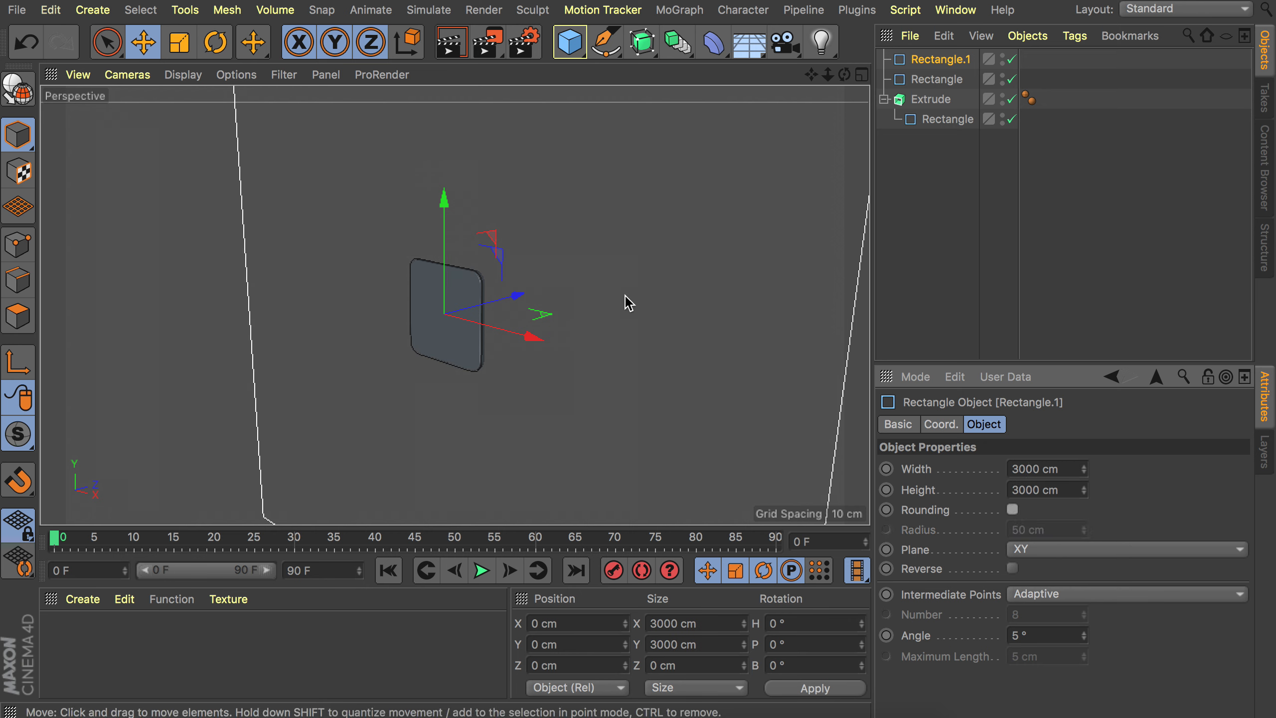
# Select both standalone rectangles and combine them with Spline Or.
pyautogui.keyDown('shift'); pyautogui.click(954, 79); pyautogui.keyUp('shift')
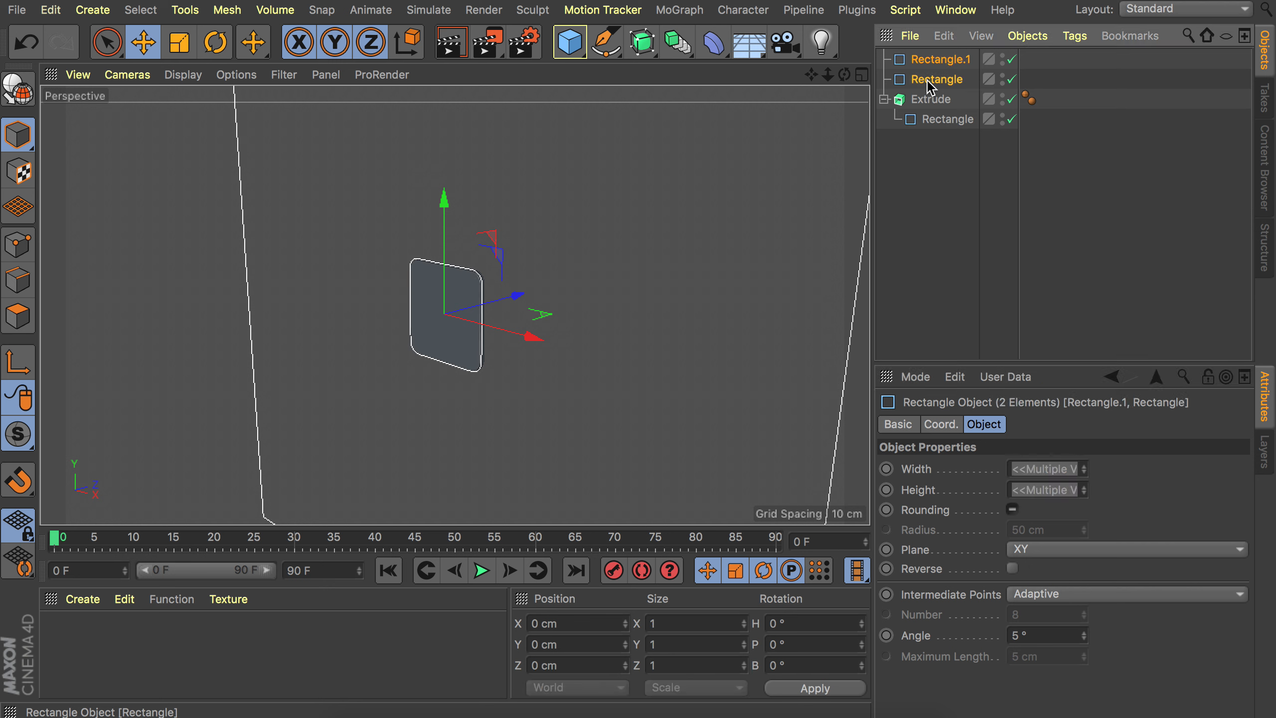
pyautogui.click(607, 42)
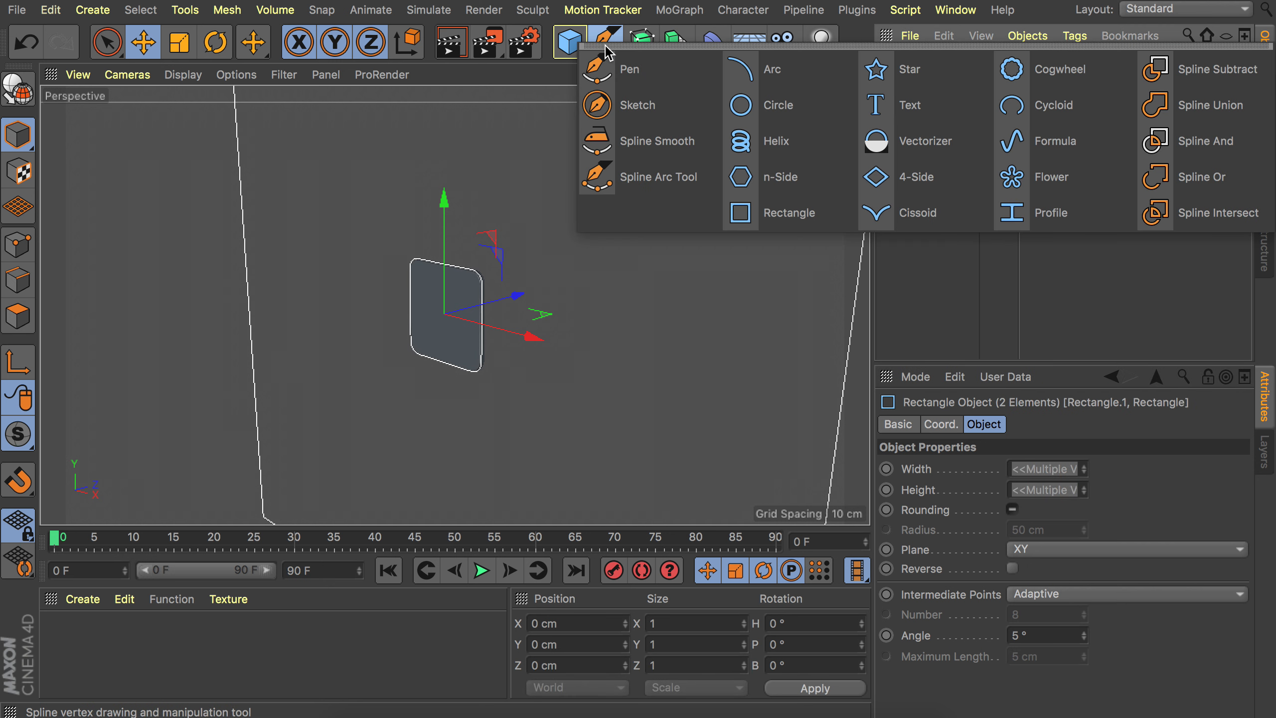
pyautogui.click(1199, 189)
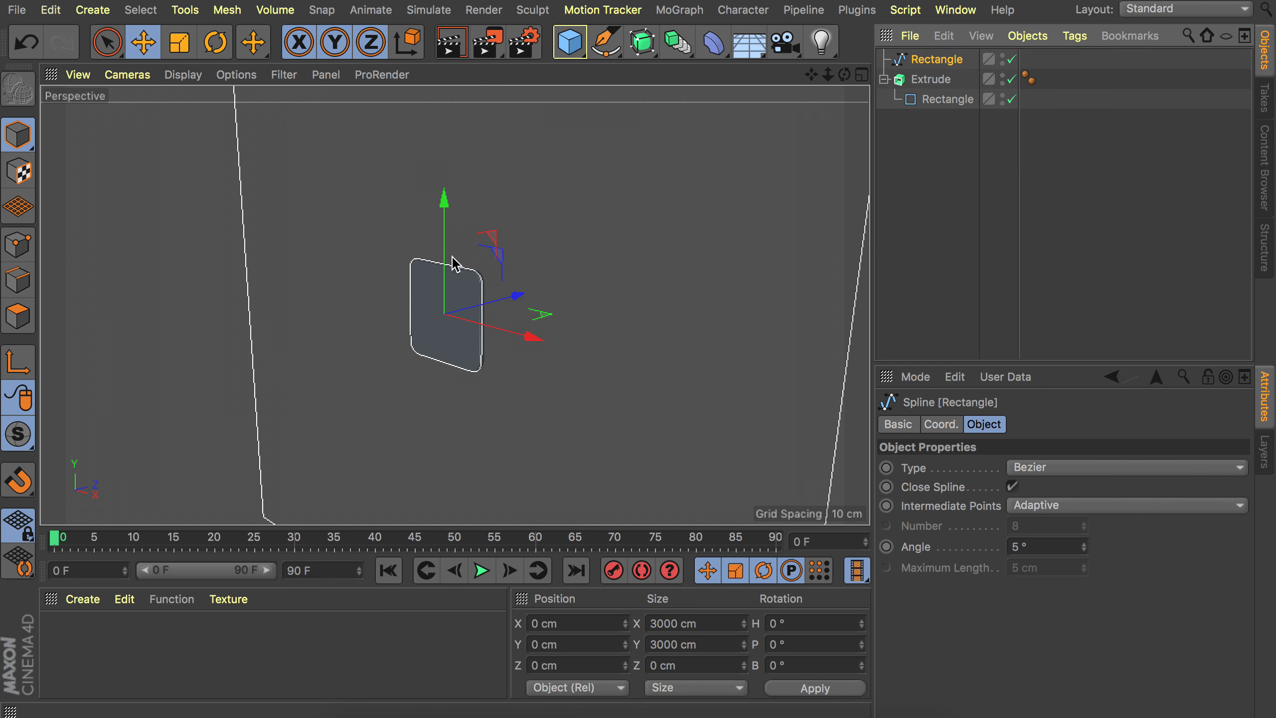
pyautogui.keyDown('alt'); pyautogui.moveTo(523, 168); pyautogui.dragTo(496, 231, button='right'); pyautogui.keyUp('alt')
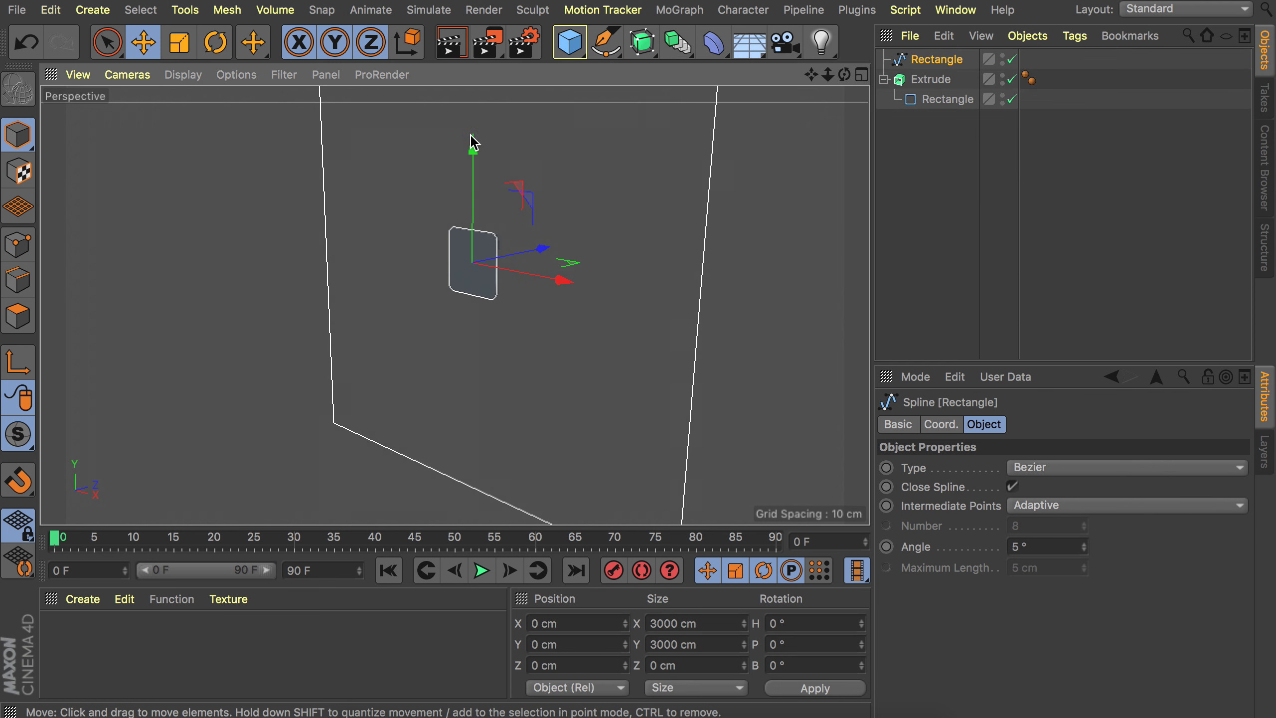
# Place the combined rectangle spline under a new Extrude object.
pyautogui.keyDown('alt'); pyautogui.moveTo(441, 156); pyautogui.dragTo(455, 228, button='middle'); pyautogui.keyUp('alt')
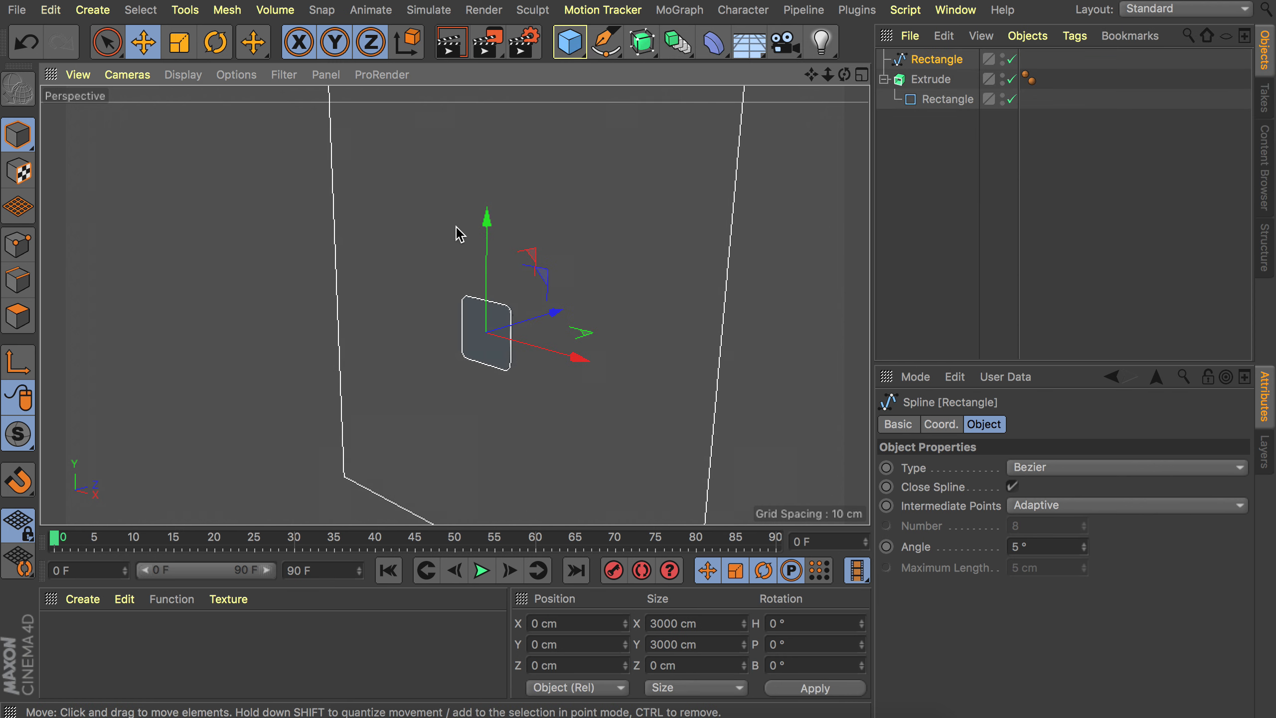
pyautogui.click(644, 48)
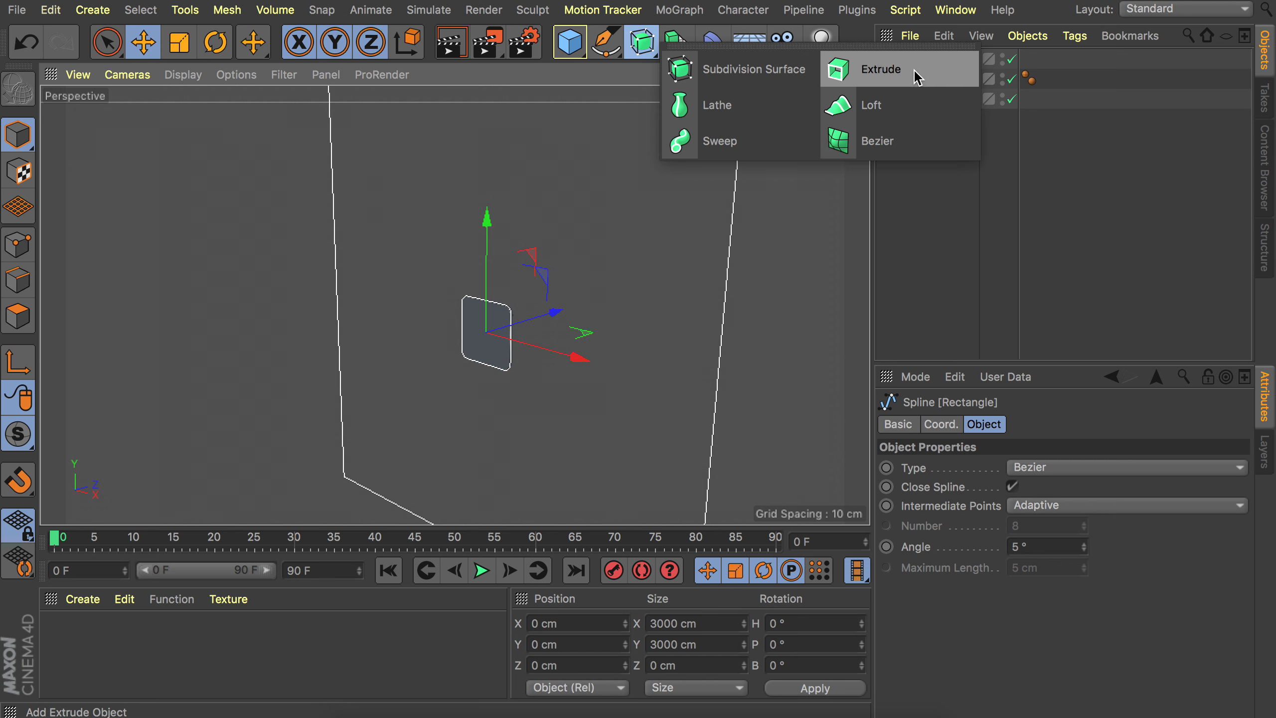
pyautogui.keyDown('alt'); pyautogui.click(914, 71); pyautogui.keyUp('alt')
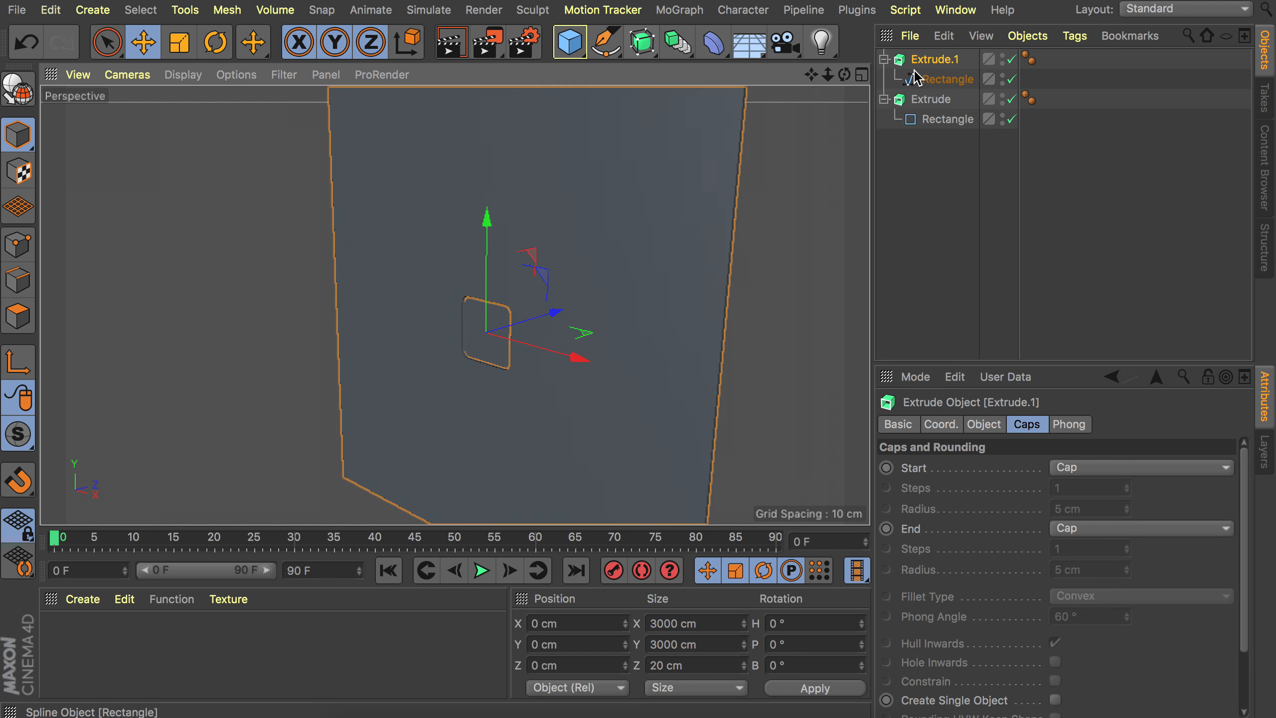
# Set the new extrusion's Z movement depth to 300 cm.
pyautogui.click(984, 424)
pyautogui.click(1183, 468)
pyautogui.write('3')
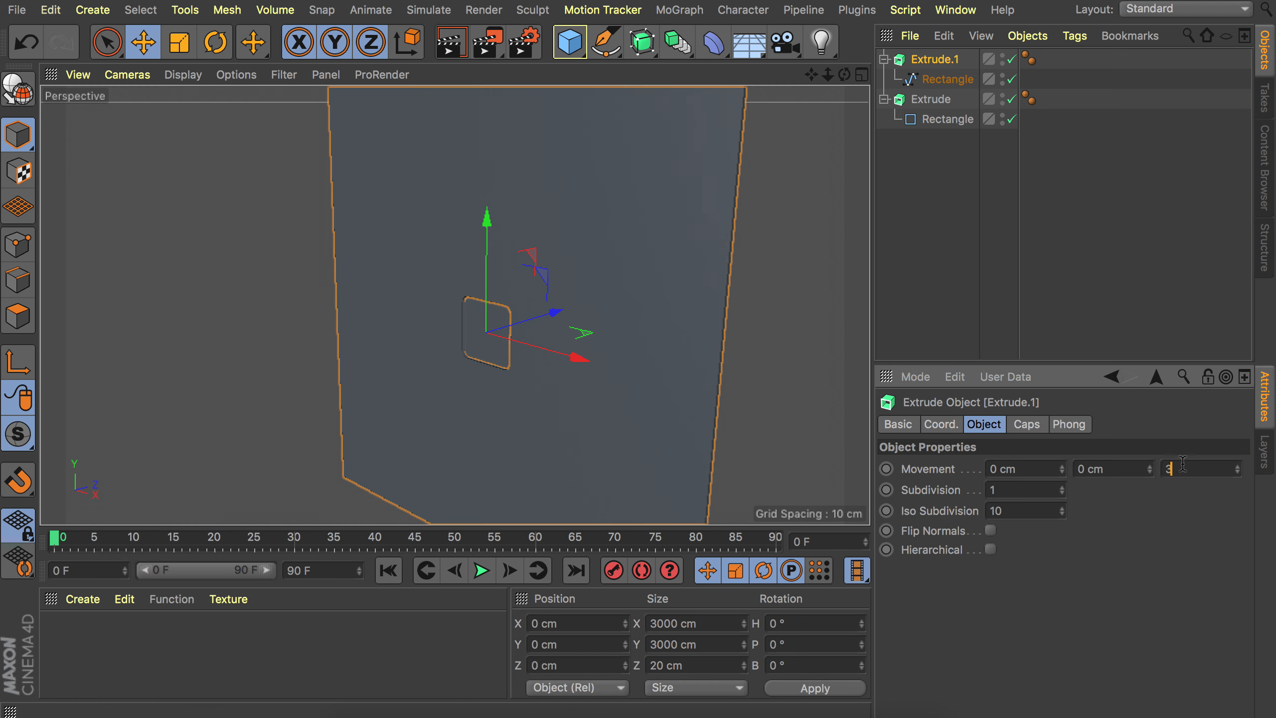
pyautogui.write('00')
pyautogui.press('Return')
# Give the extrusion a Fillet Cap at the start with 5 steps and a 3 cm radius.
pyautogui.keyDown('alt'); pyautogui.moveTo(520, 365); pyautogui.dragTo(652, 225, button='right'); pyautogui.keyUp('alt')
pyautogui.click(1029, 424)
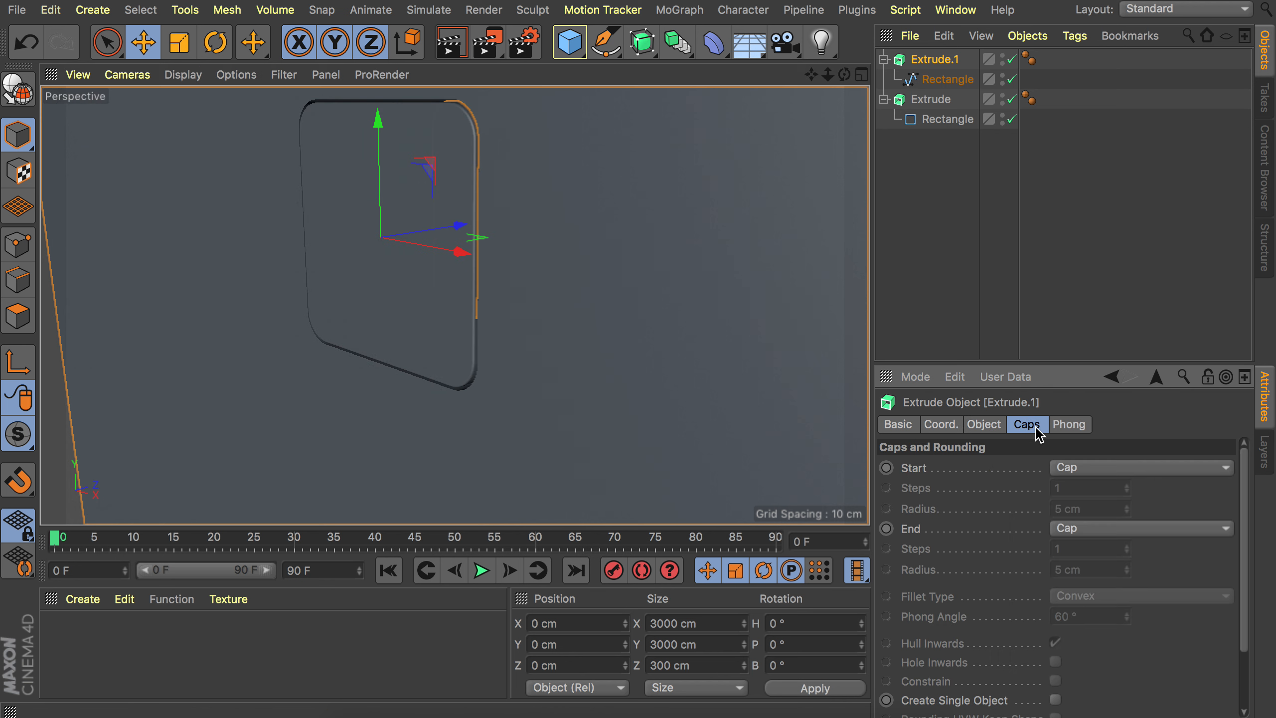
pyautogui.click(1085, 470)
pyautogui.click(1088, 547)
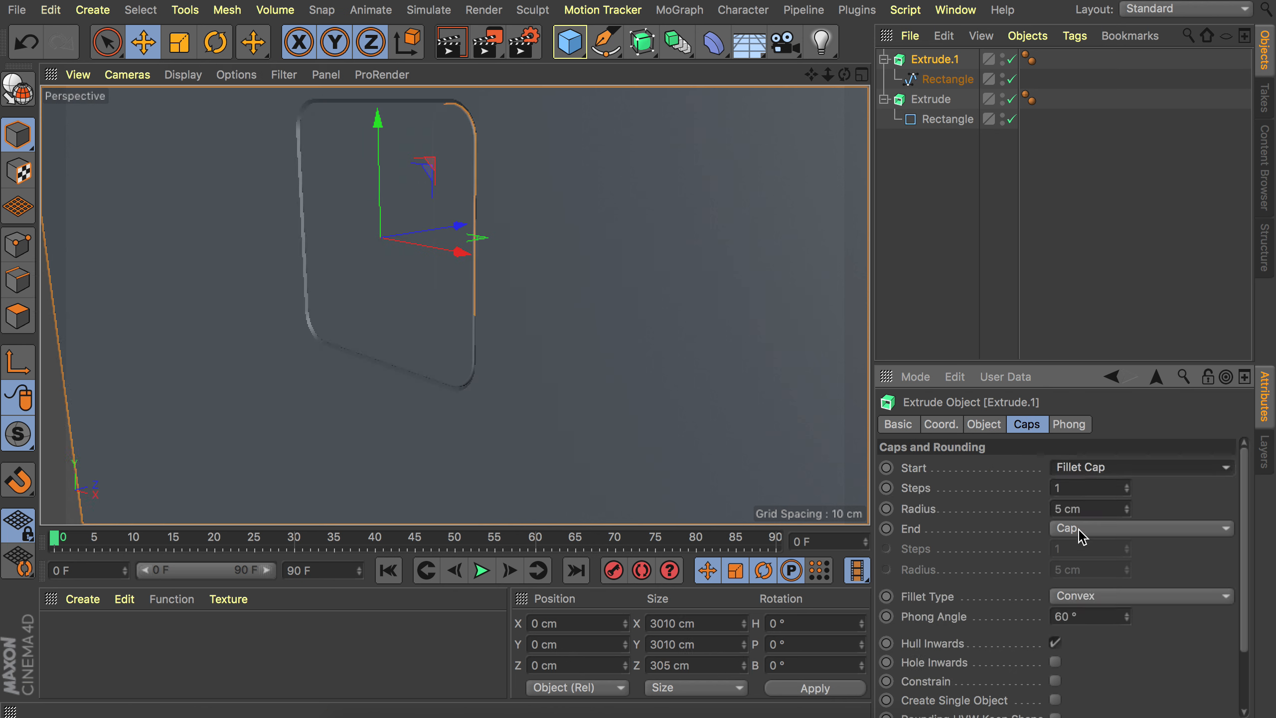
pyautogui.doubleClick(1078, 488)
pyautogui.write('5')
pyautogui.press('Tab')
pyautogui.write('3')
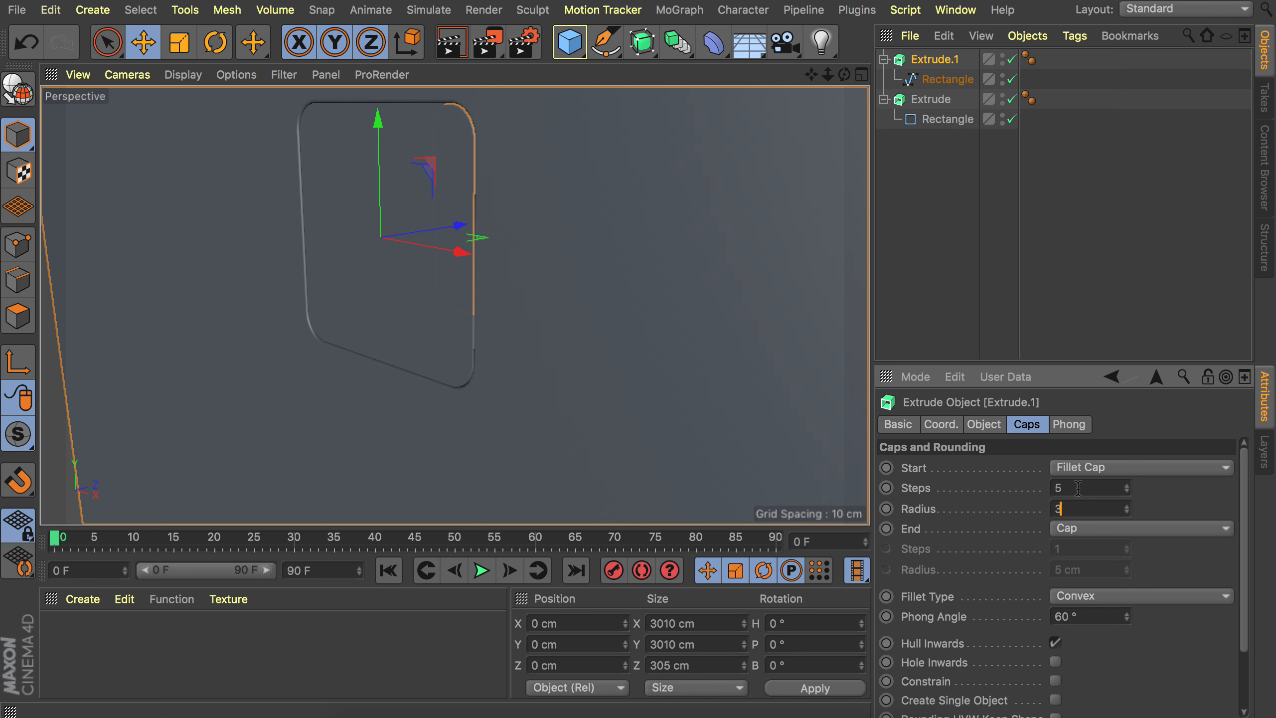
pyautogui.press('Return')
# Rename the new extrusion Wall and the original panel extrusion Front.
pyautogui.moveTo(488, 160)
pyautogui.keyDown('alt'); pyautogui.mouseDown(button='middle')
pyautogui.moveTo(535, 206)
pyautogui.moveTo(584, 197)
pyautogui.mouseUp(button='middle'); pyautogui.keyUp('alt')
pyautogui.scroll(8, 584, 174)
pyautogui.moveTo(584, 174)
pyautogui.keyDown('alt'); pyautogui.mouseDown()
pyautogui.moveTo(689, 117)
pyautogui.moveTo(695, 134)
pyautogui.moveTo(568, 186)
pyautogui.mouseUp(); pyautogui.keyUp('alt')
pyautogui.scroll(-10, 553, 191)
pyautogui.keyDown('alt'); pyautogui.moveTo(519, 294); pyautogui.dragTo(558, 328); pyautogui.keyUp('alt')
pyautogui.doubleClick(940, 59)
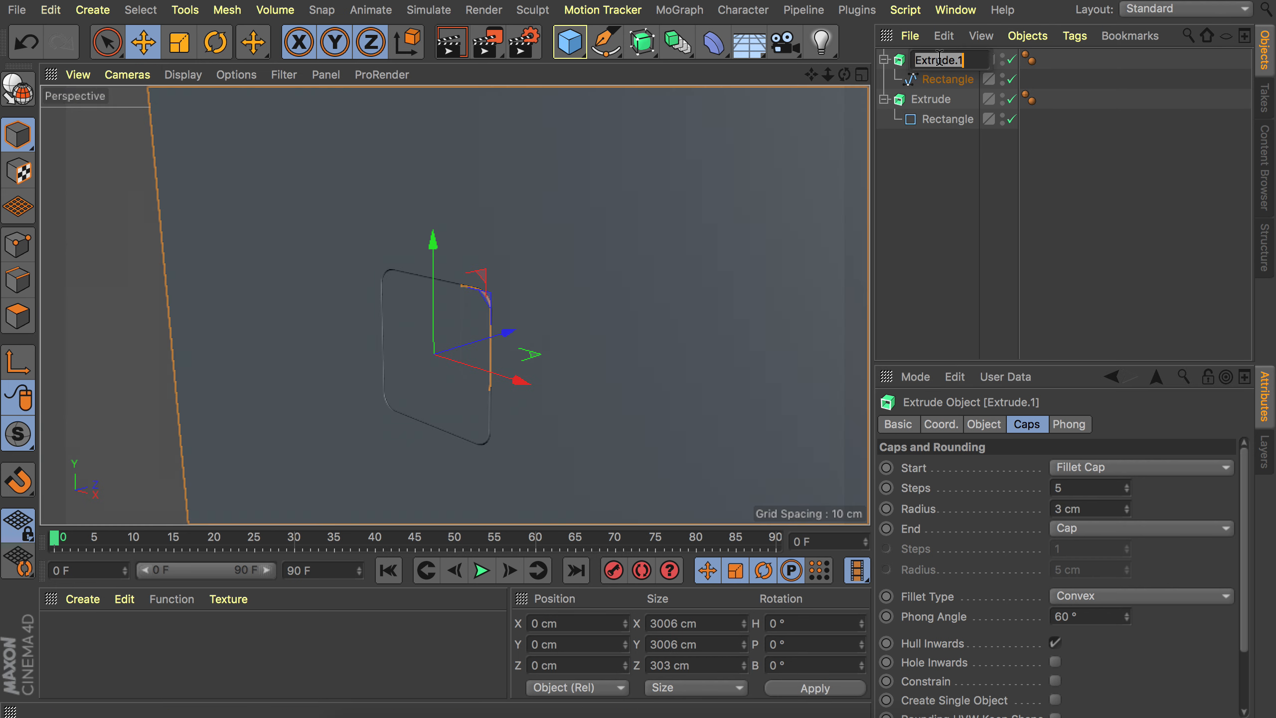
pyautogui.write('Wall')
pyautogui.press('Return')
pyautogui.doubleClick(931, 100)
pyautogui.write('Front')
pyautogui.press('Return')
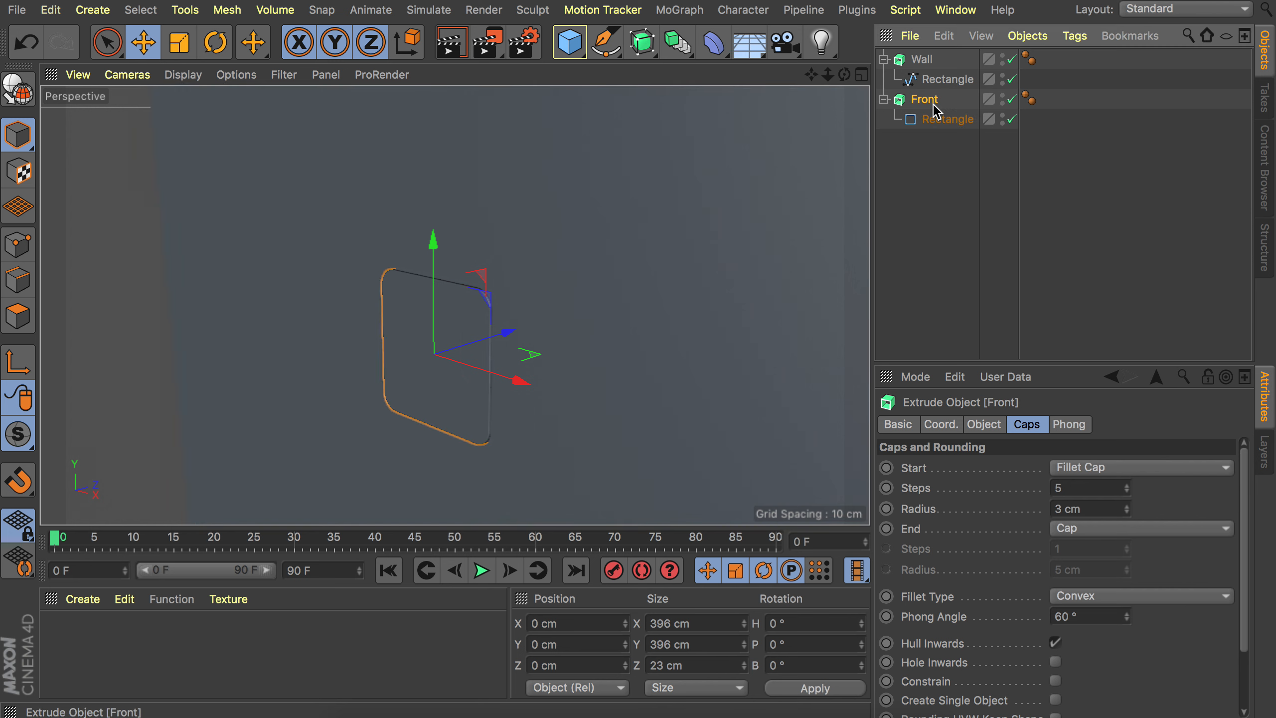
# Hide the Wall object in the viewport, collapse its hierarchy, and add a Cube object.
pyautogui.click(1003, 58)
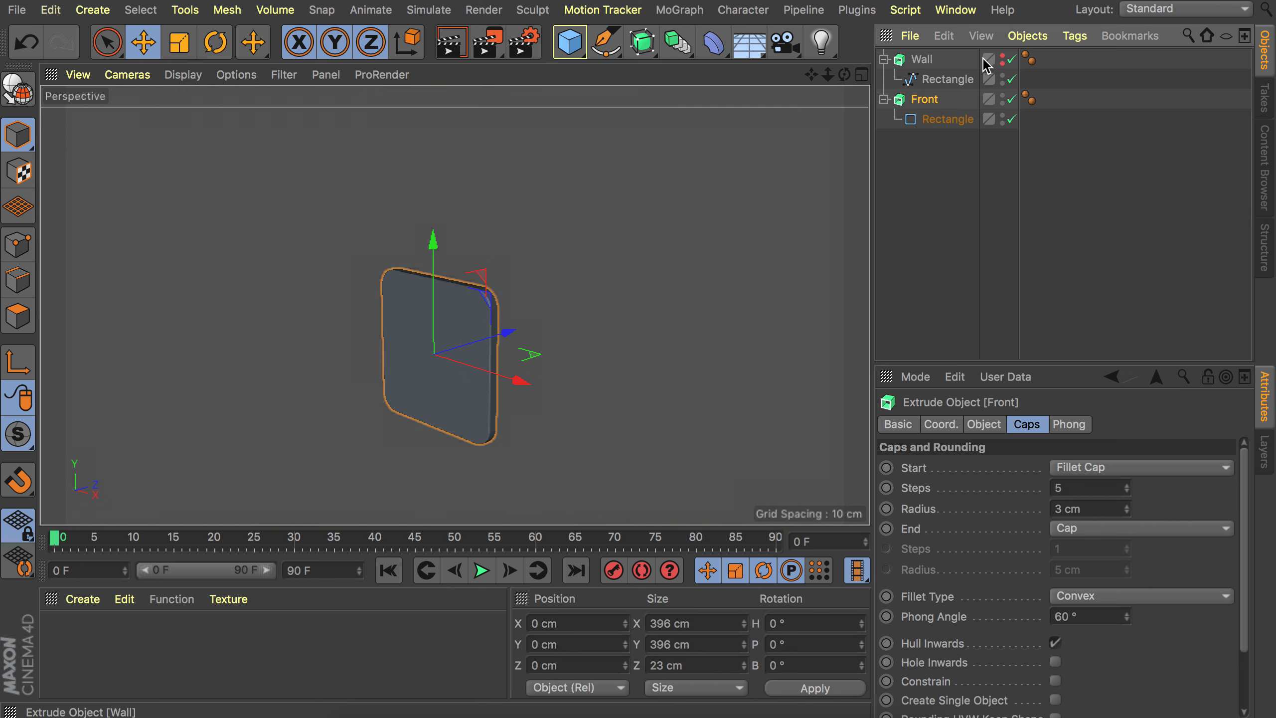
pyautogui.click(885, 60)
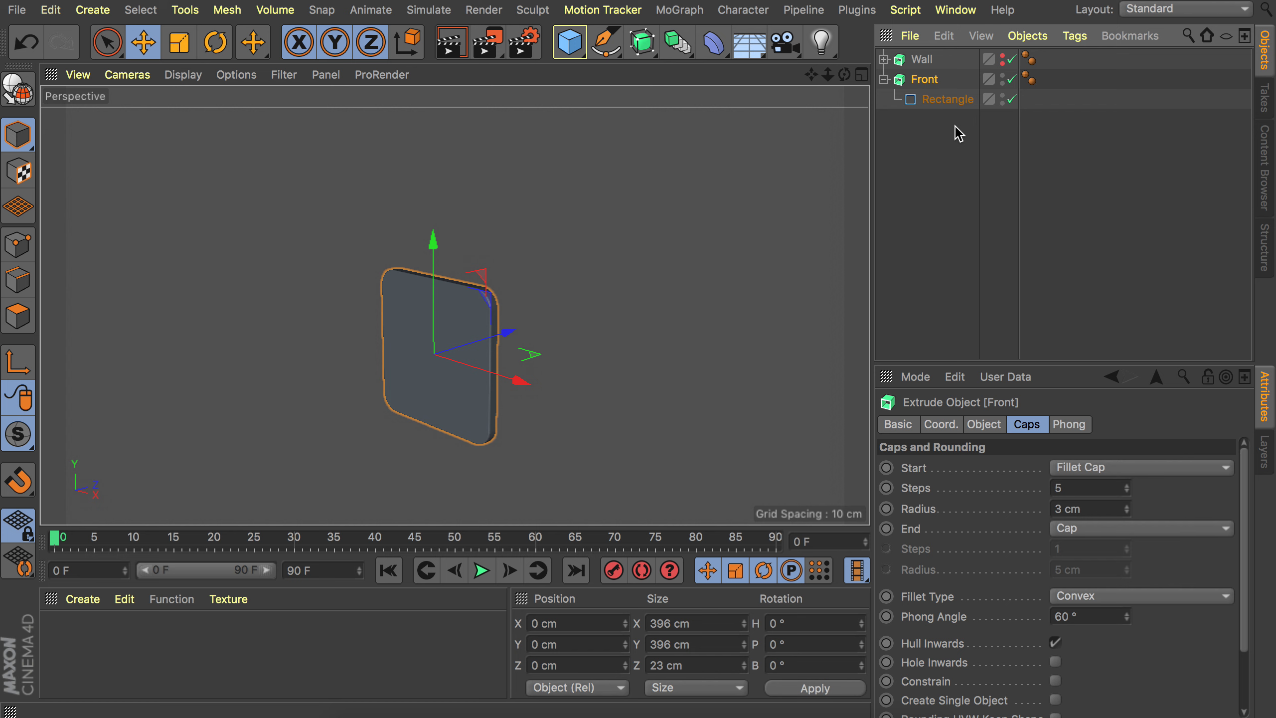
pyautogui.click(569, 42)
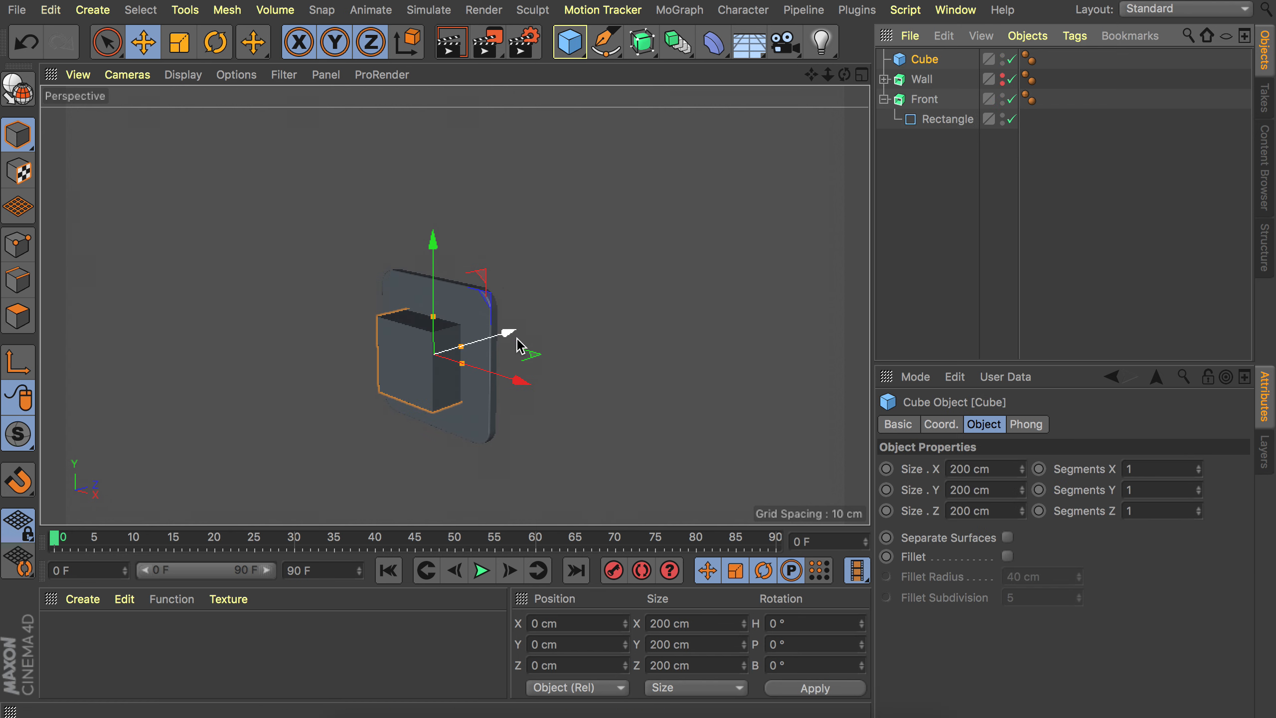
pyautogui.keyDown('alt'); pyautogui.moveTo(472, 357); pyautogui.dragTo(426, 351); pyautogui.keyUp('alt')
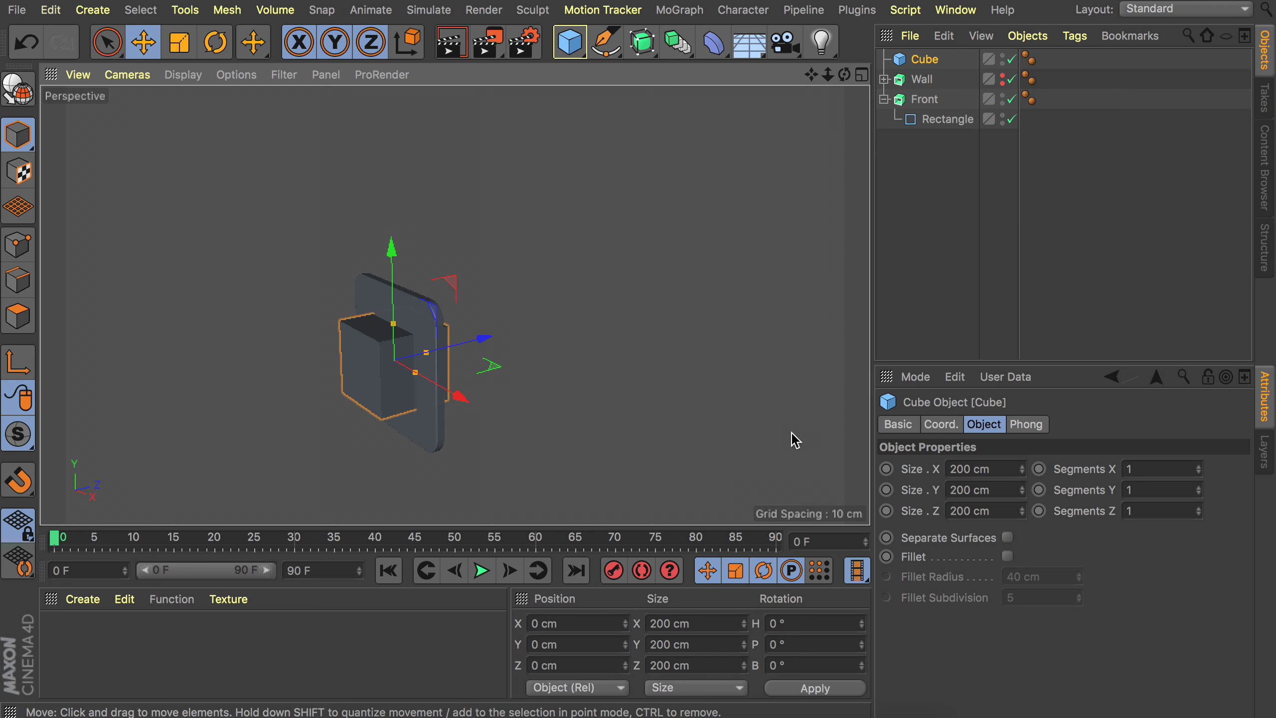
# Set the cube's size to 300 cm by 320 cm by 490 cm.
pyautogui.doubleClick(975, 469)
pyautogui.write('300')
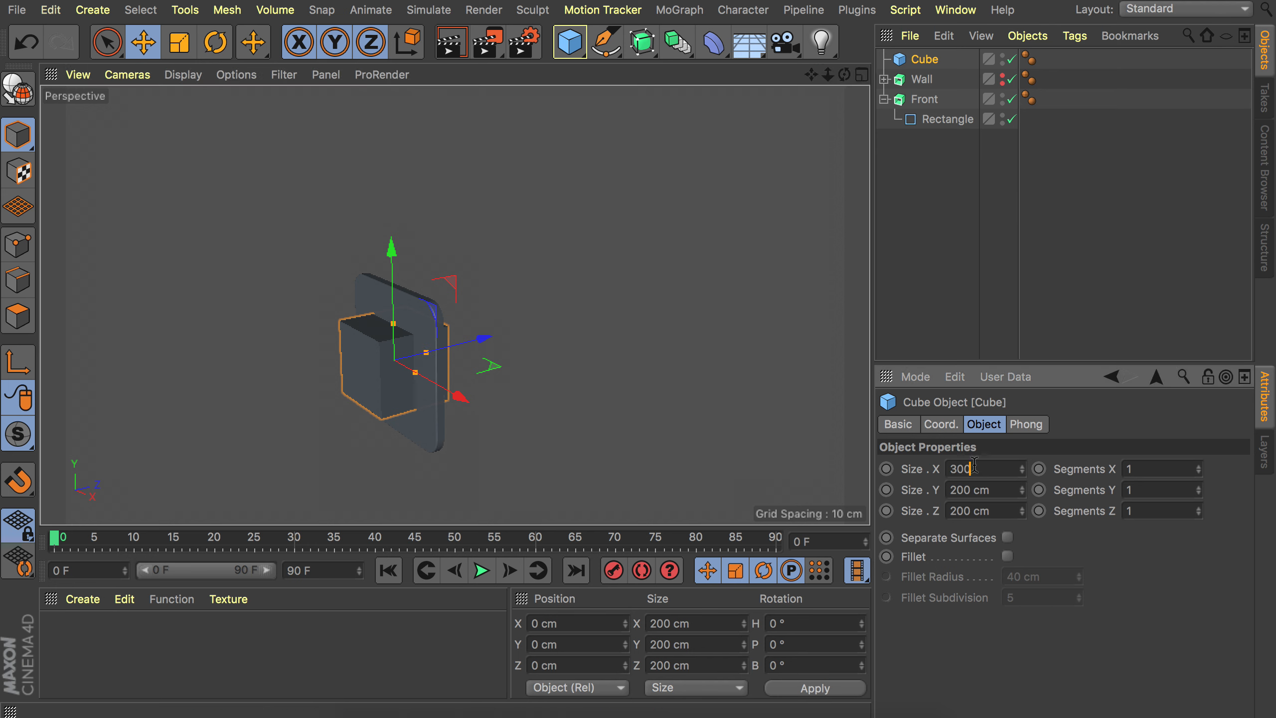
pyautogui.press('Tab')
pyautogui.write('320')
pyautogui.press('Tab')
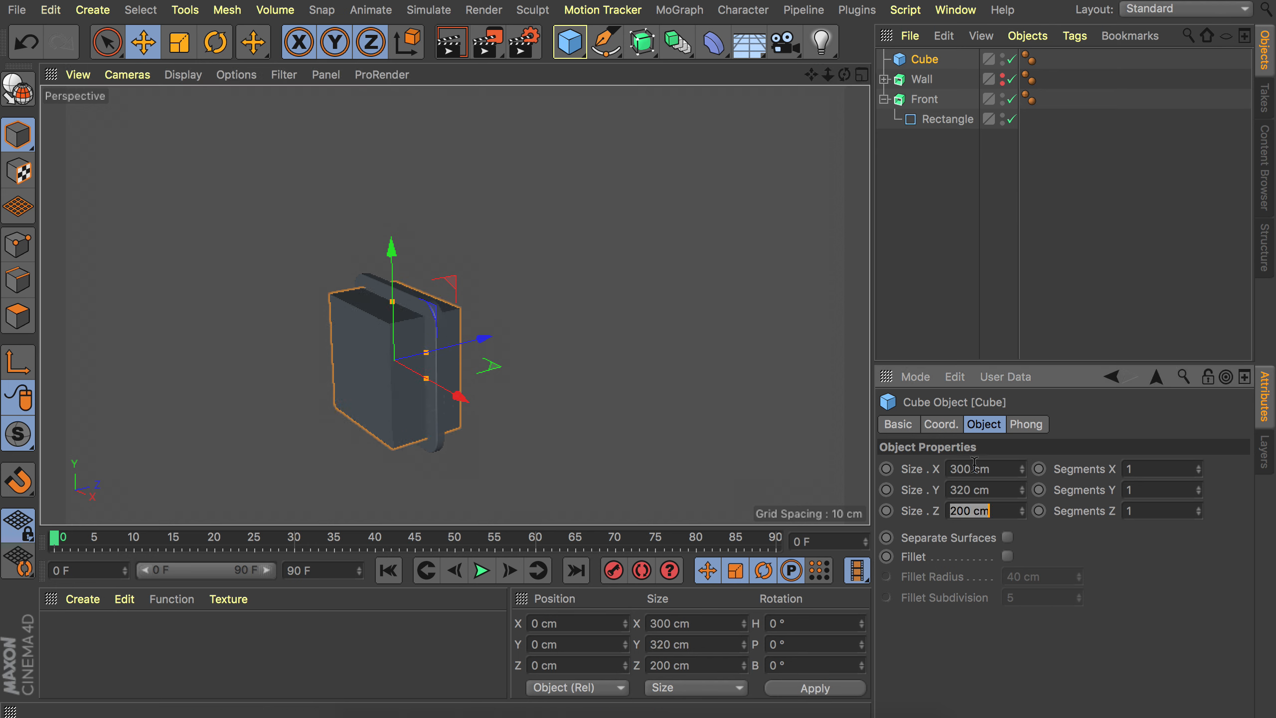
pyautogui.write('490')
pyautogui.press('Return')
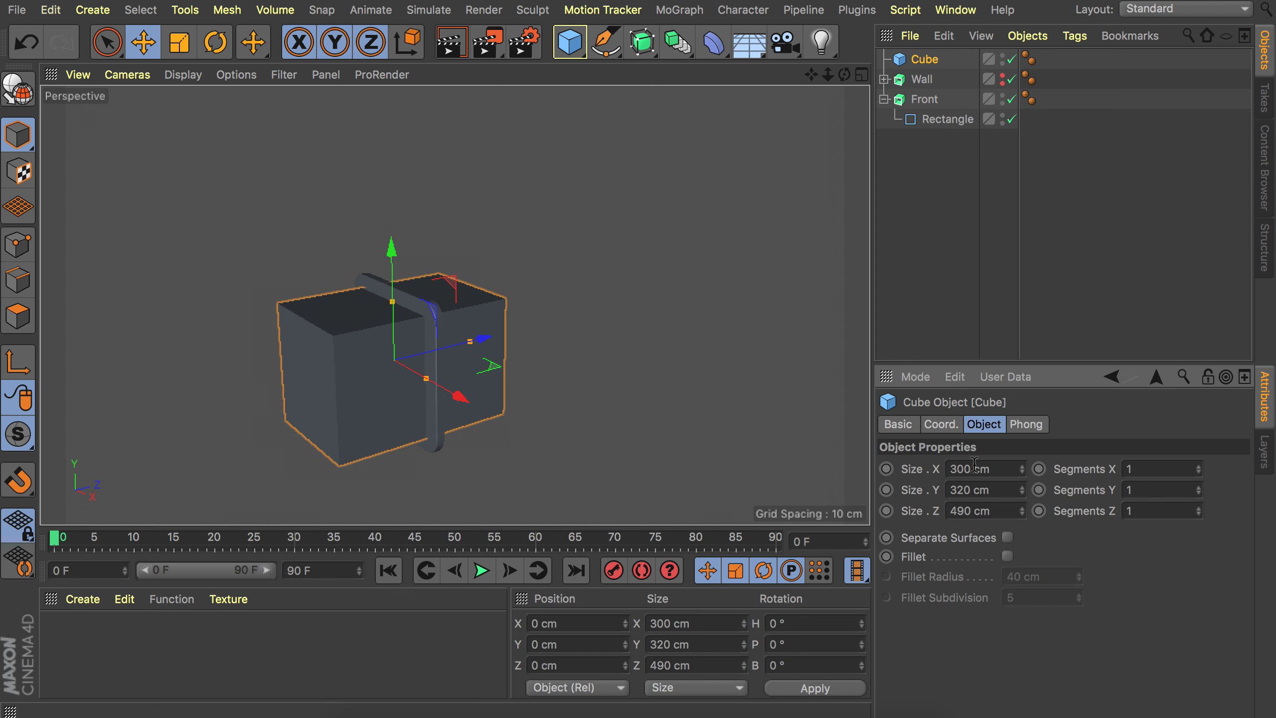
# Move the cube back along Z to about 260 cm so it sits behind the front panel.
pyautogui.keyDown('shift'); pyautogui.moveTo(439, 349); pyautogui.dragTo(516, 333); pyautogui.keyUp('shift')
pyautogui.keyDown('alt'); pyautogui.moveTo(458, 339); pyautogui.dragTo(323, 337); pyautogui.keyUp('alt')
pyautogui.scroll(5, 458, 339)
pyautogui.keyDown('shift'); pyautogui.moveTo(578, 358); pyautogui.dragTo(588, 359); pyautogui.keyUp('shift')
pyautogui.keyDown('alt'); pyautogui.moveTo(551, 339); pyautogui.dragTo(636, 390); pyautogui.keyUp('alt')
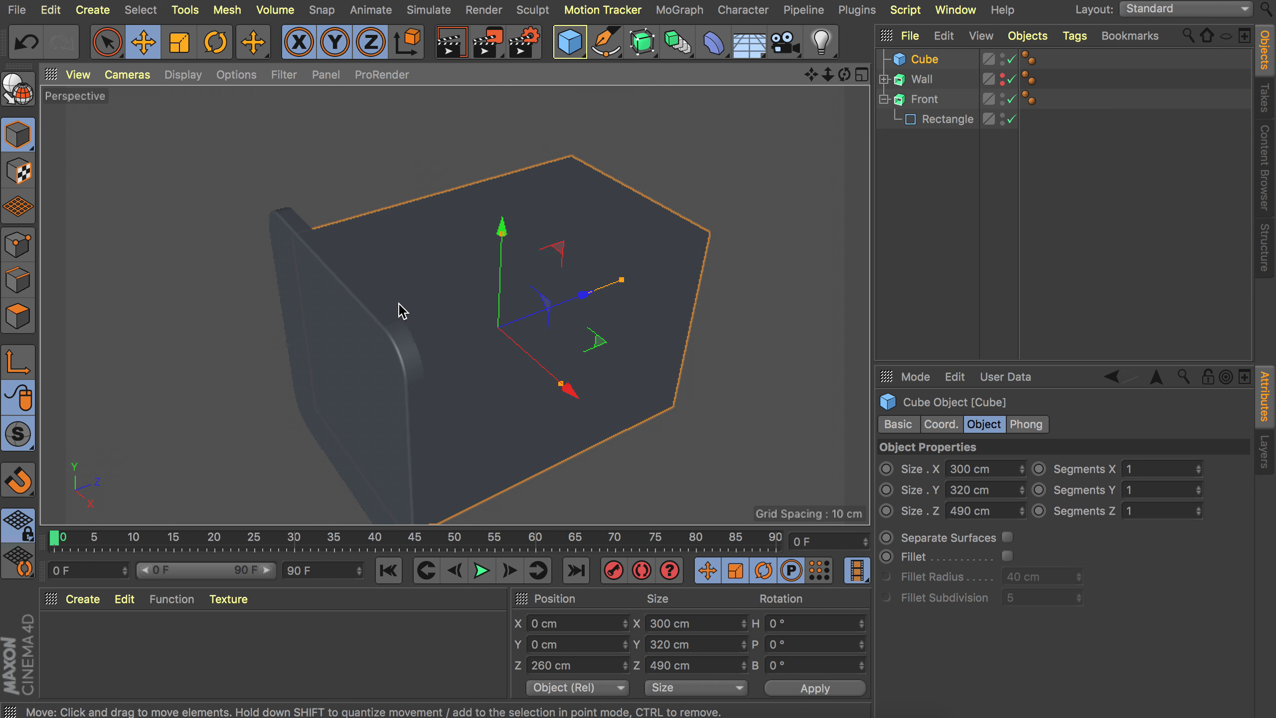
# Make the cube editable and delete its top polygon to open the box.
pyautogui.press('c')
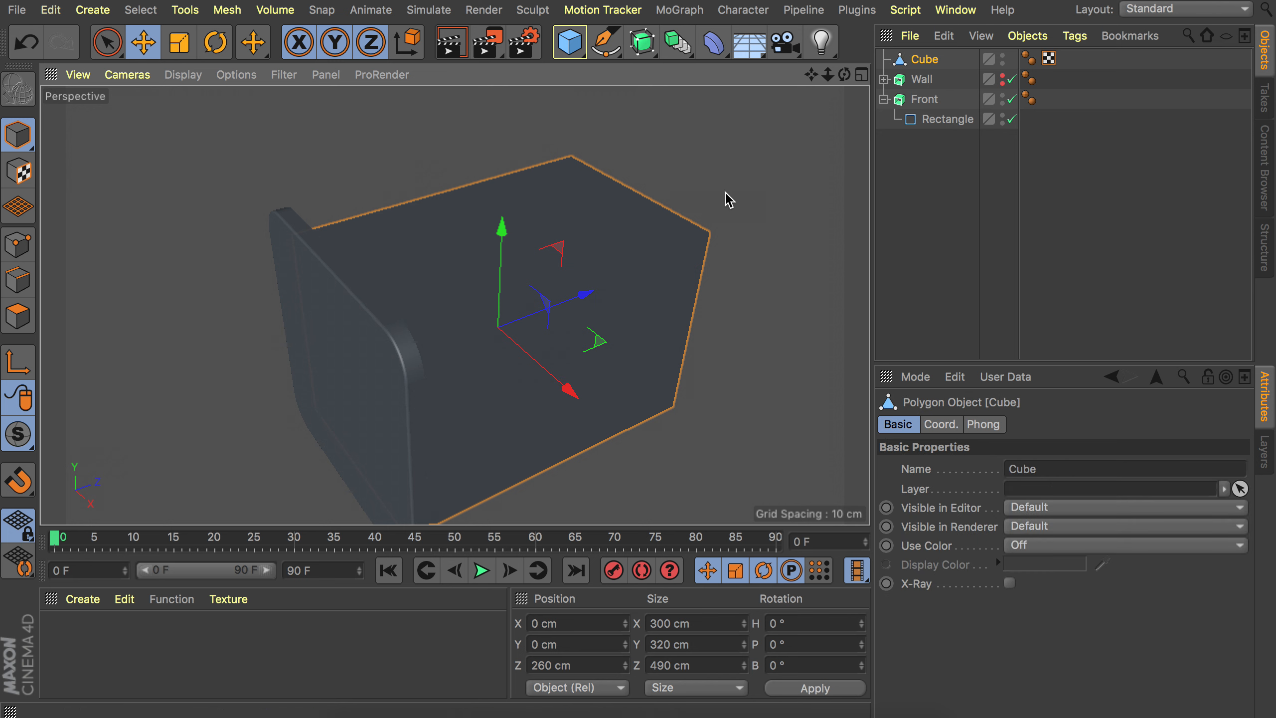
pyautogui.click(19, 319)
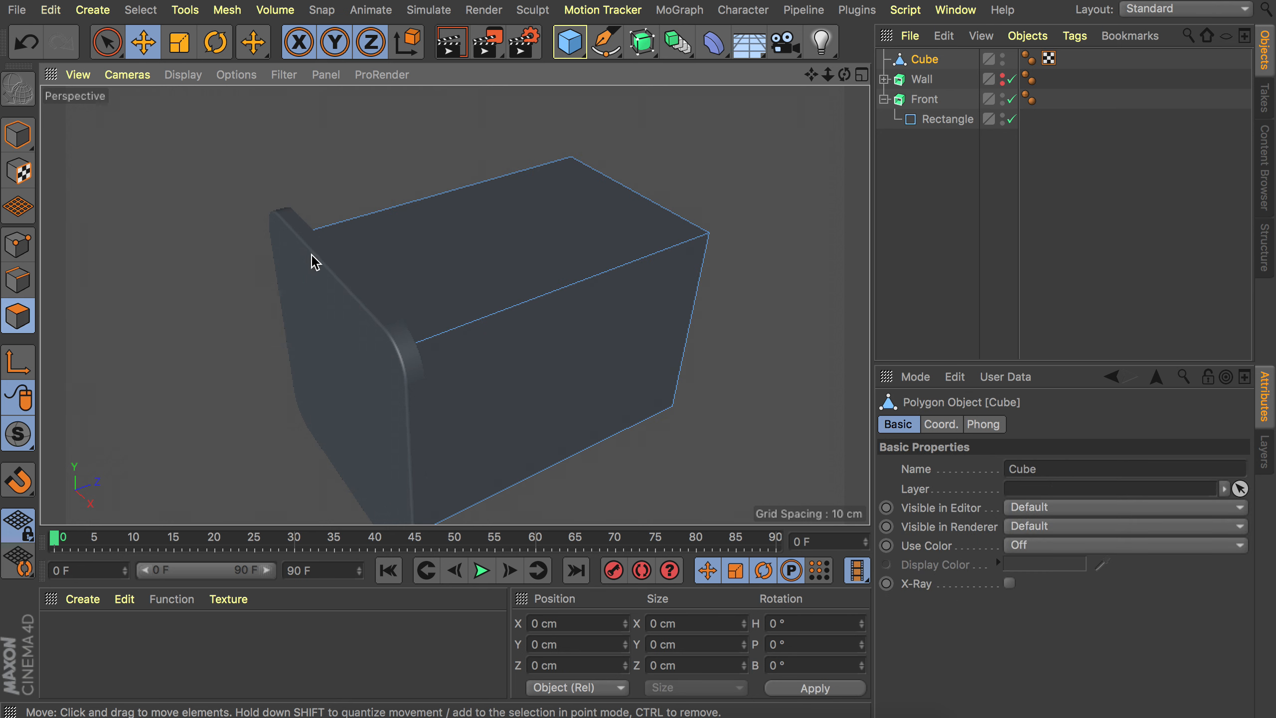
pyautogui.click(413, 252)
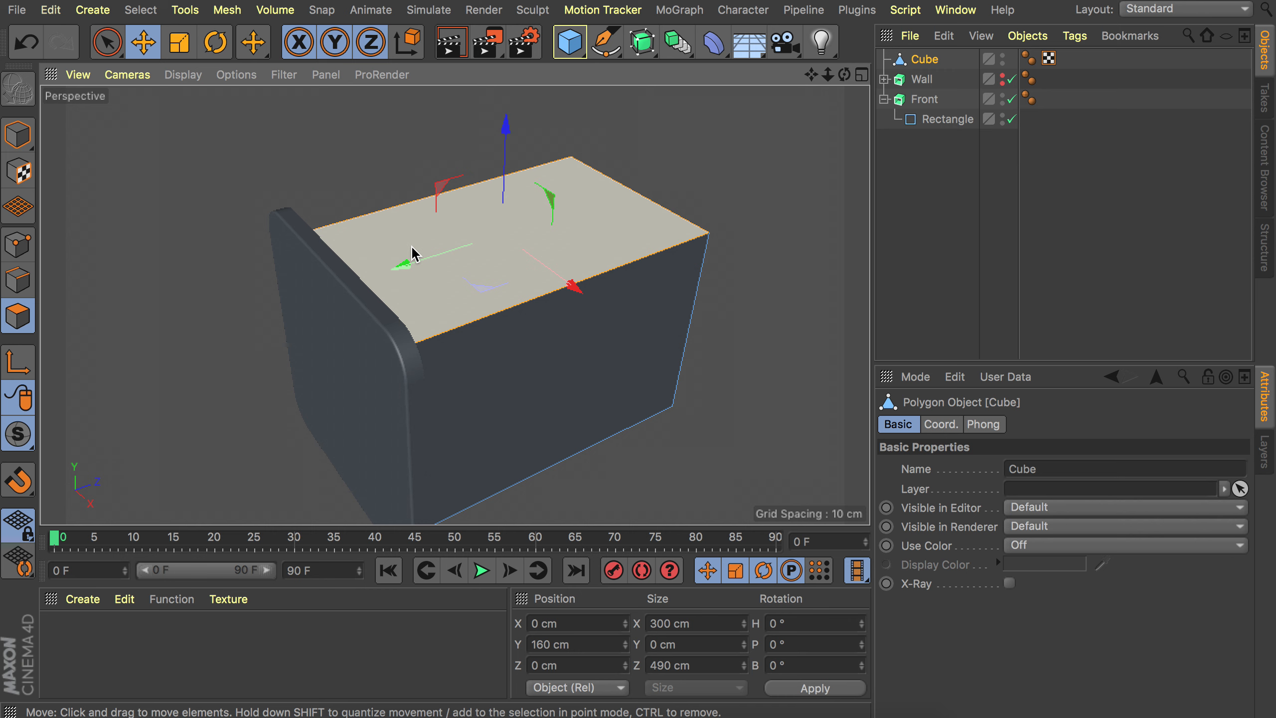
pyautogui.press('Delete')
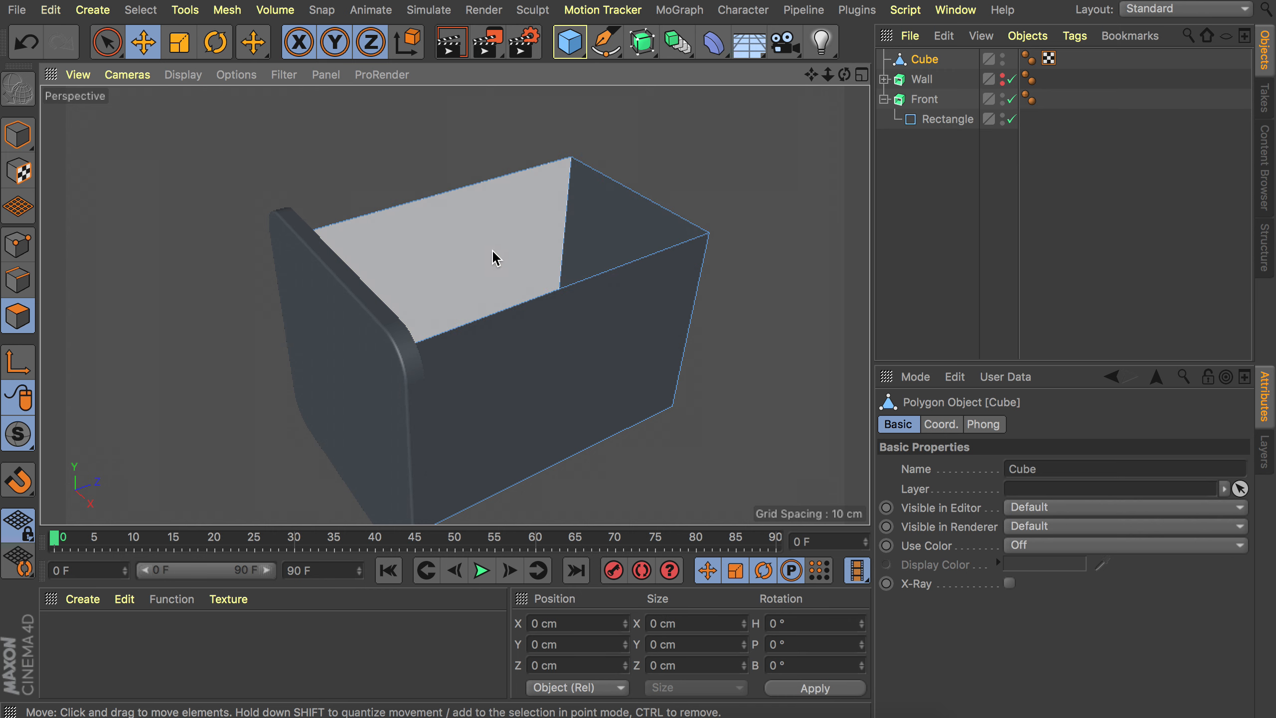
# Extrude all the box's polygons inward about -15 cm with Create Caps enabled to give the walls thickness.
pyautogui.moveTo(495, 257)
pyautogui.keyDown('alt'); pyautogui.mouseDown()
pyautogui.moveTo(579, 280)
pyautogui.moveTo(495, 236)
pyautogui.mouseUp(); pyautogui.keyUp('alt')
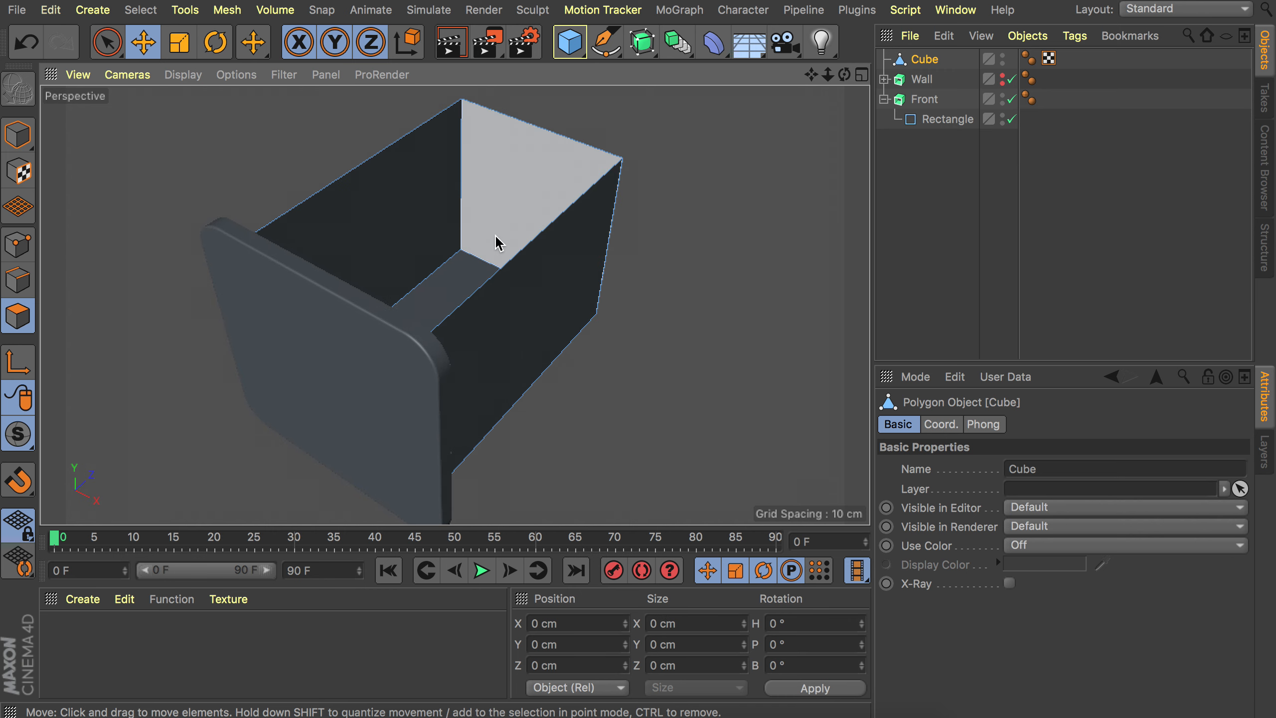
pyautogui.hotkey('ctrl', 'a')
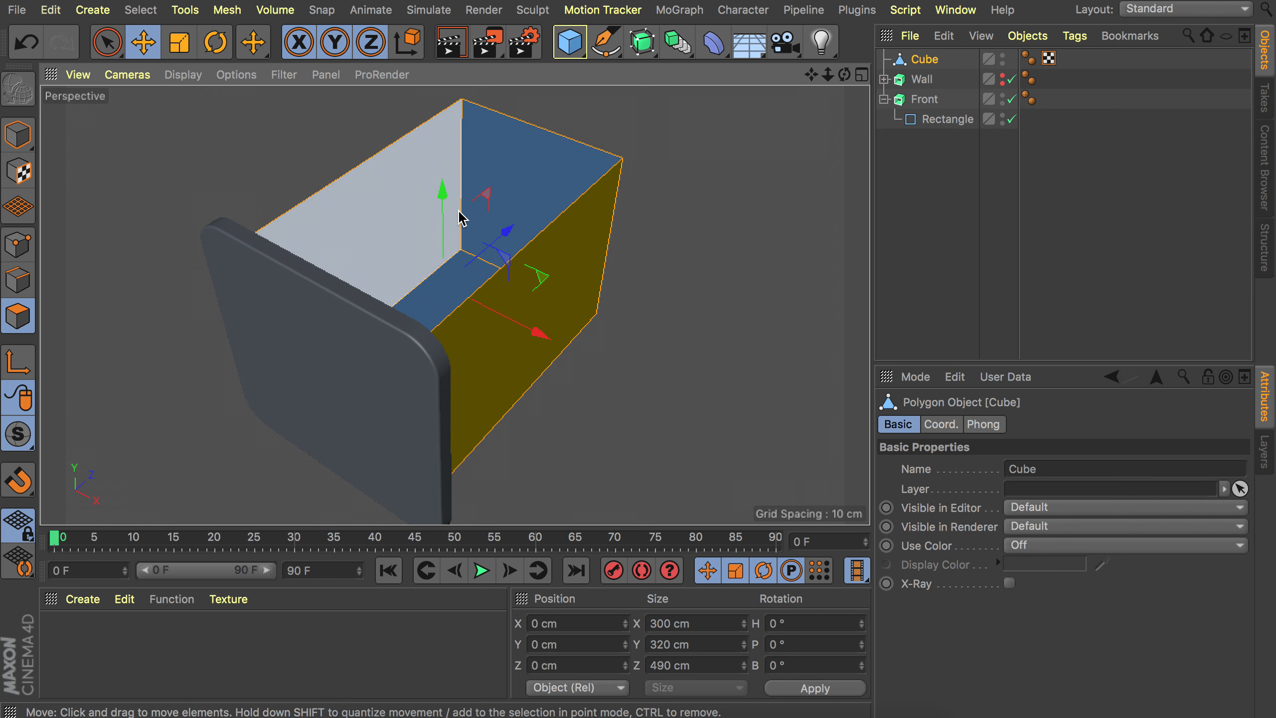
pyautogui.rightClick(666, 177)
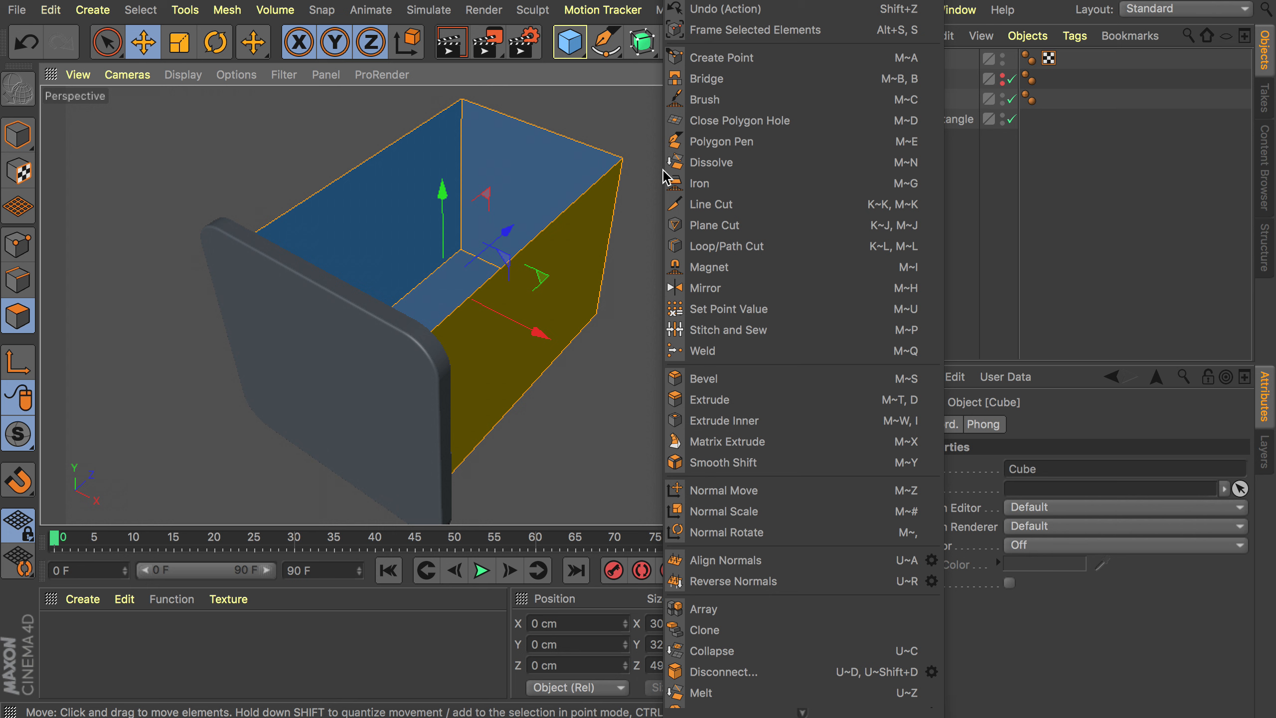
pyautogui.click(713, 400)
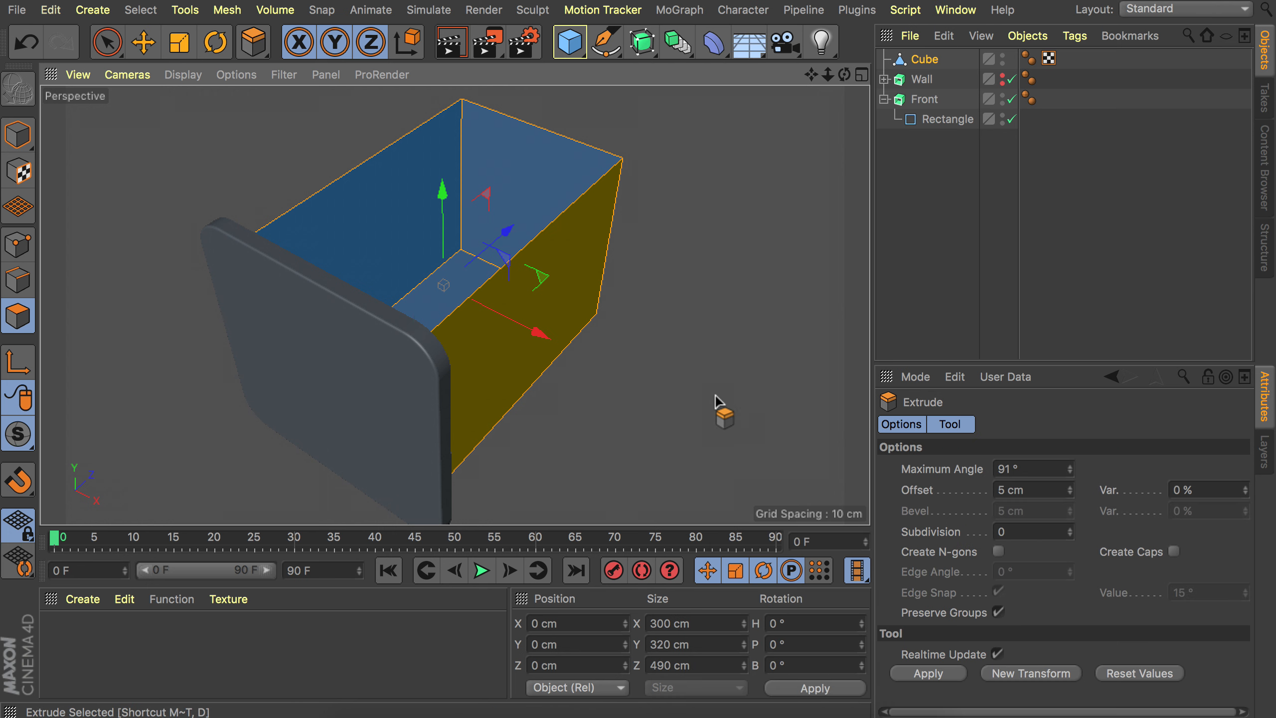
pyautogui.click(586, 211)
pyautogui.click(1174, 551)
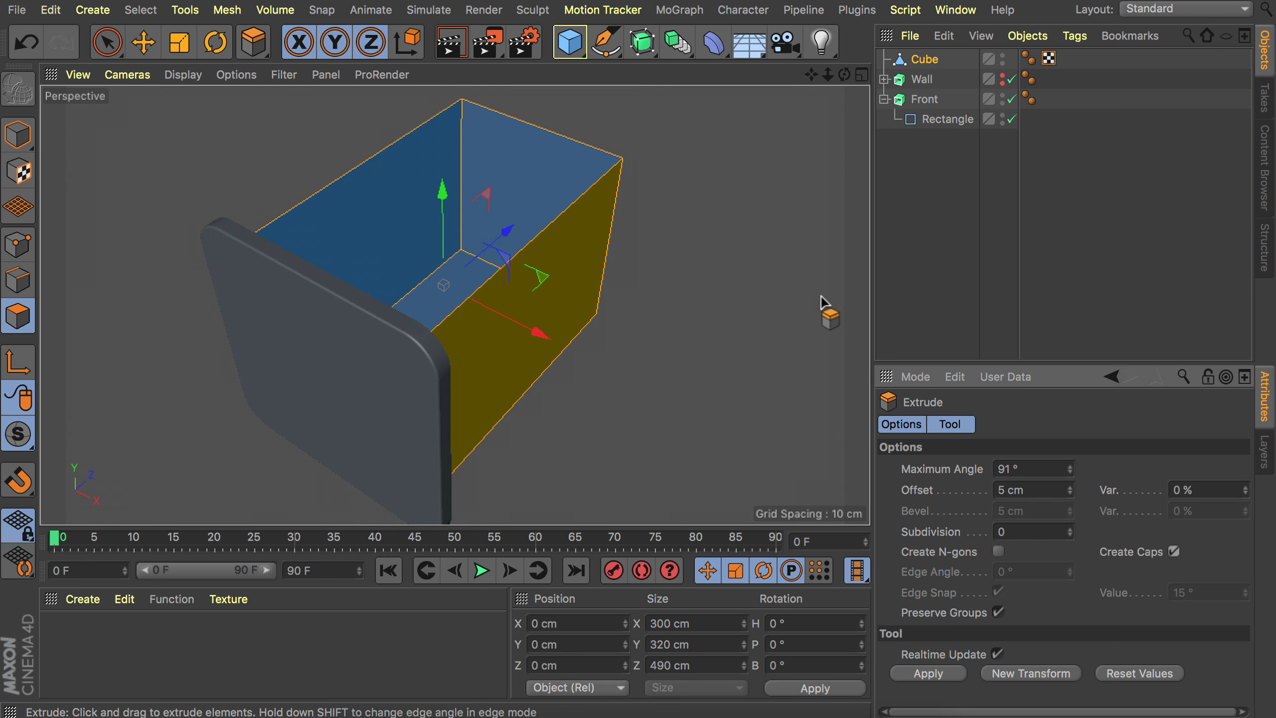
pyautogui.moveTo(677, 186); pyautogui.dragTo(648, 189)
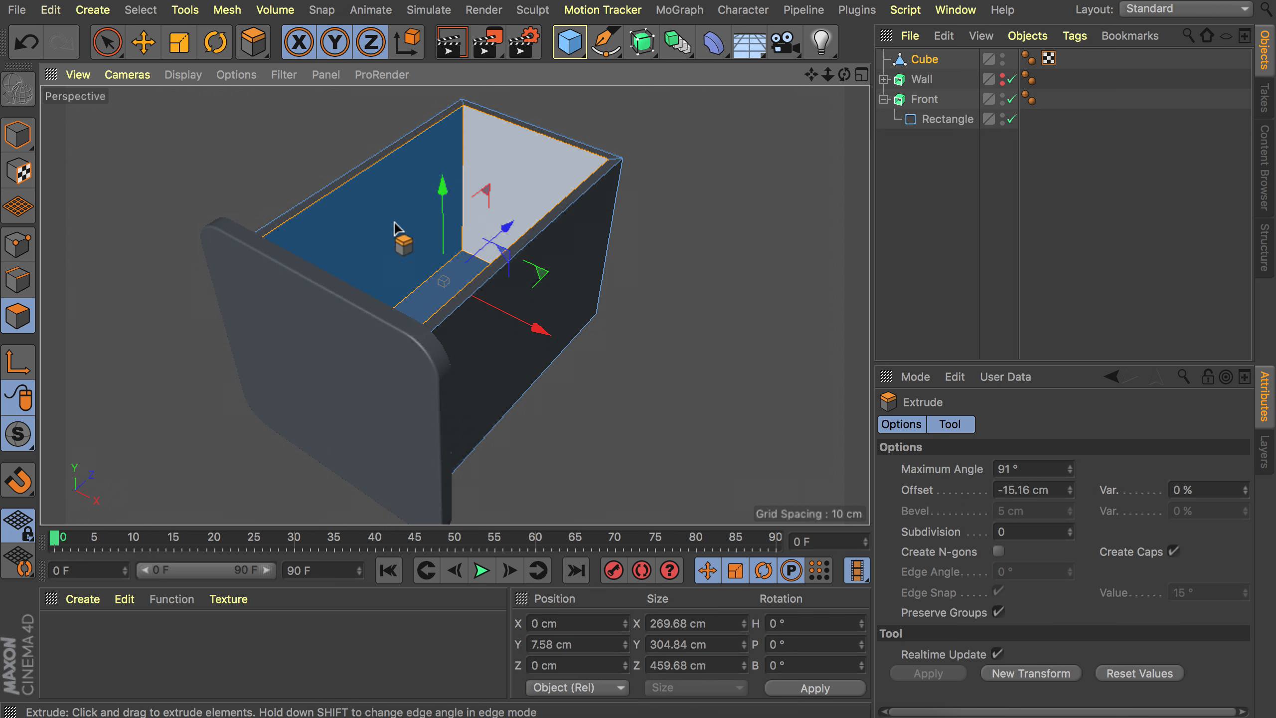
# Loop-select the inner and outer edge loops along the box's top rim.
pyautogui.click(20, 285)
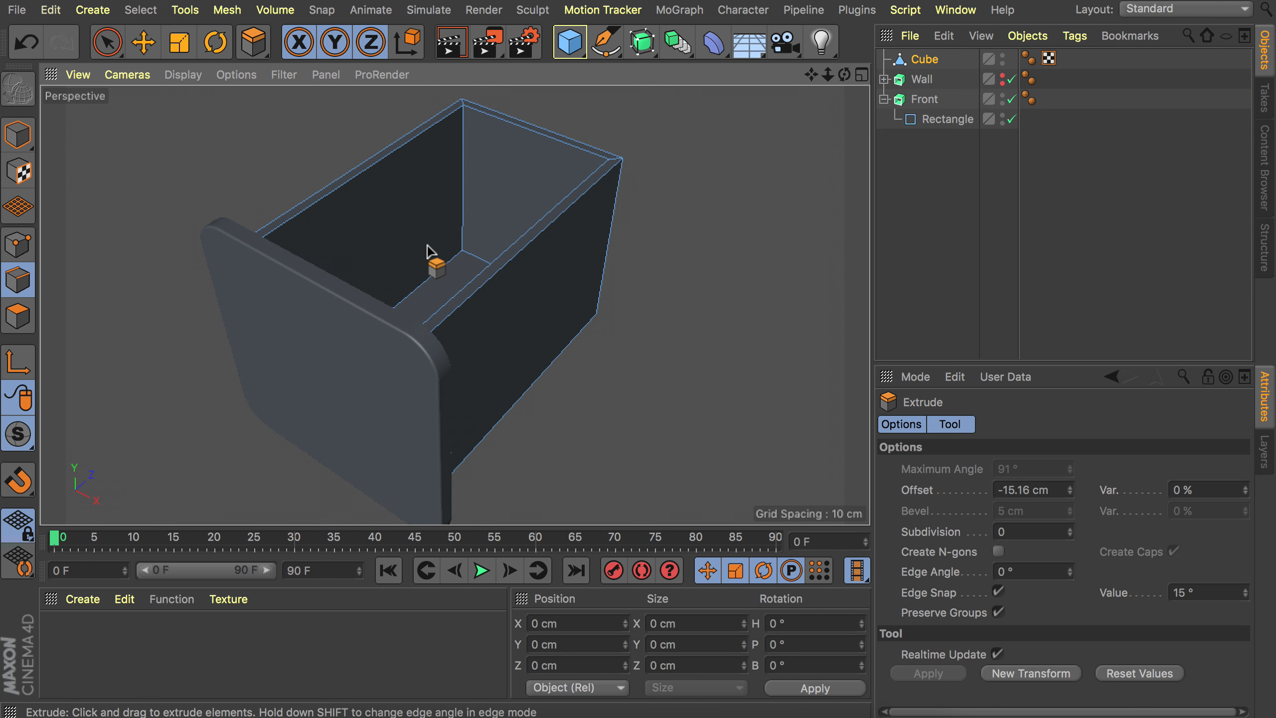
pyautogui.press('u')
pyautogui.press('l')
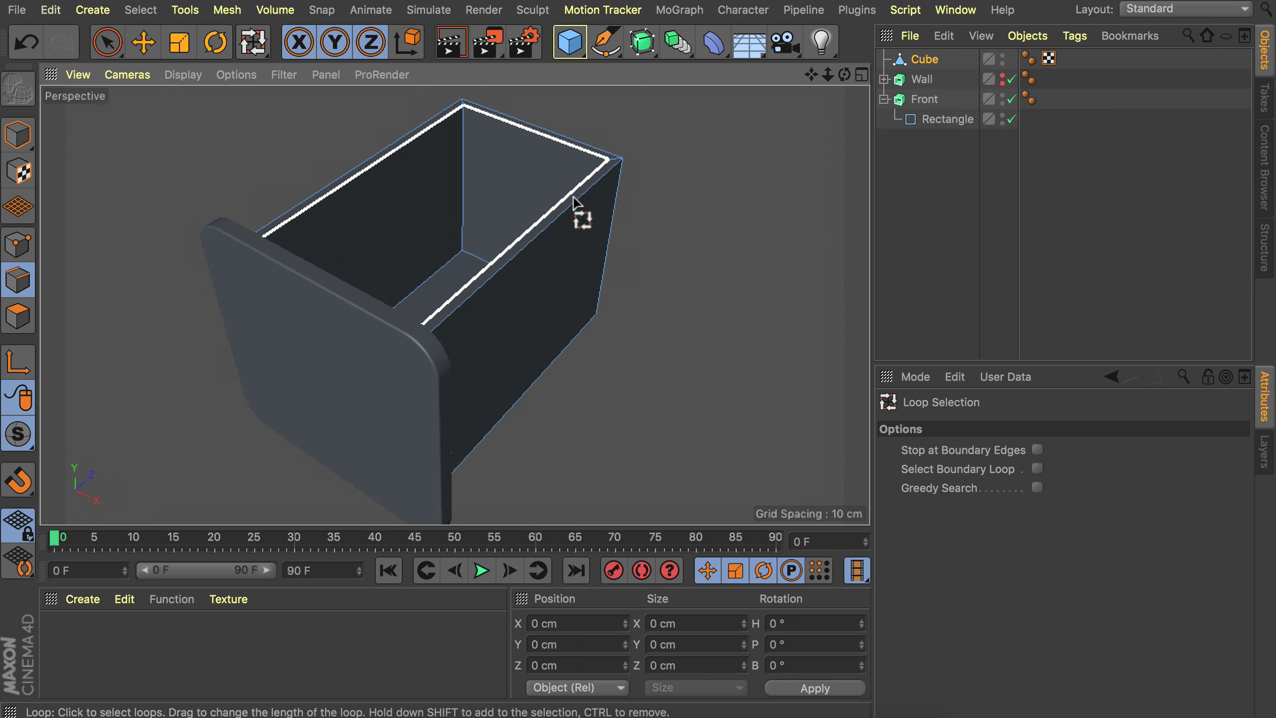
pyautogui.click(592, 173)
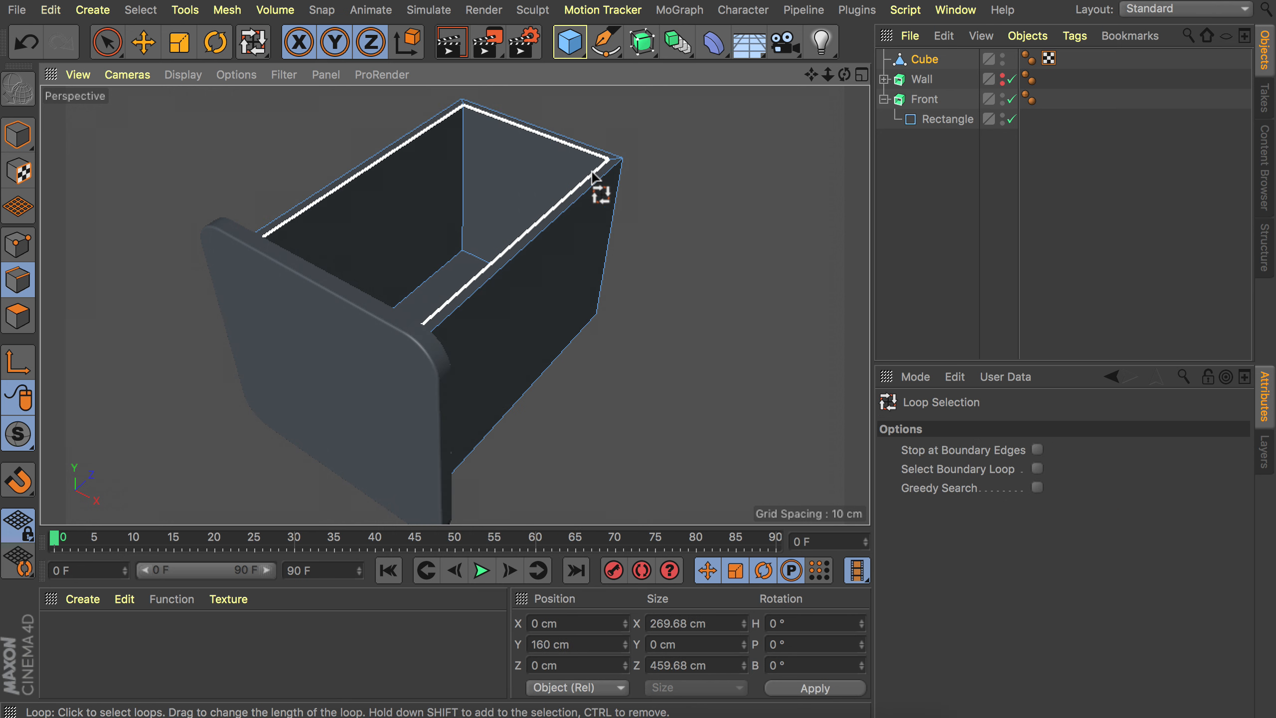
pyautogui.scroll(5, 638, 156)
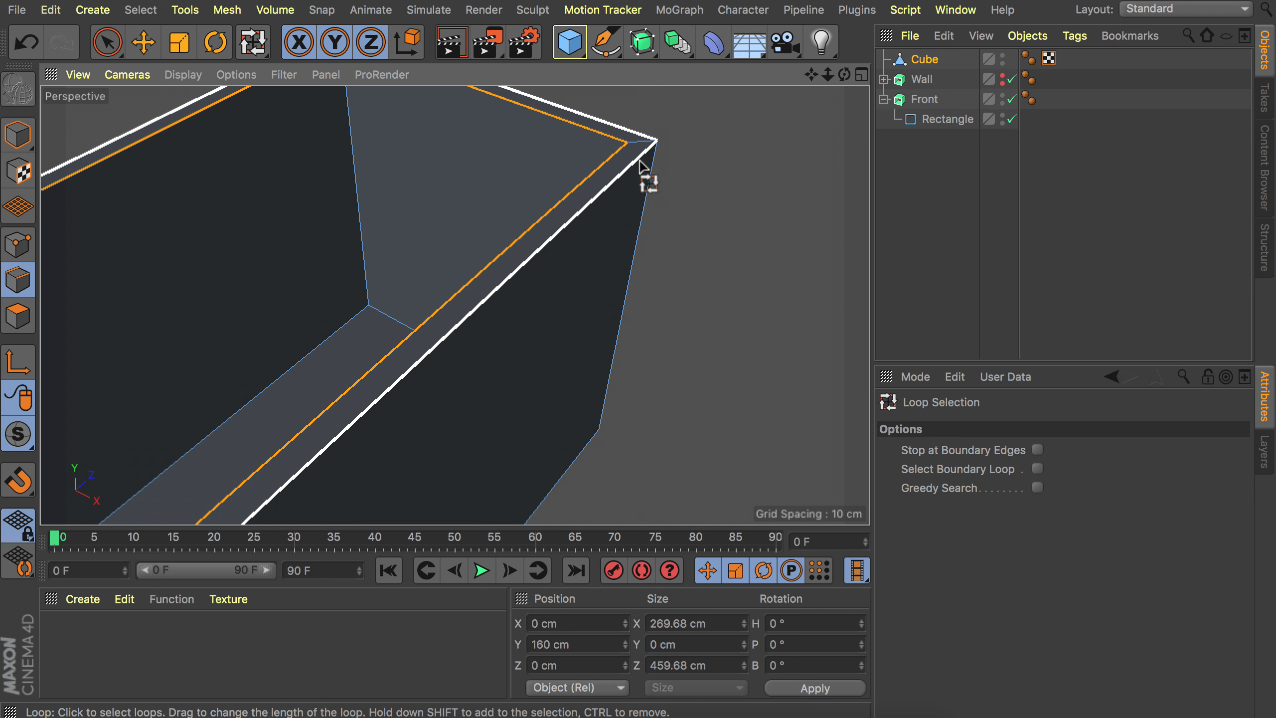
pyautogui.keyDown('shift'); pyautogui.click(644, 164); pyautogui.keyUp('shift')
pyautogui.scroll(-1, 602, 206)
pyautogui.scroll(-3, 597, 204)
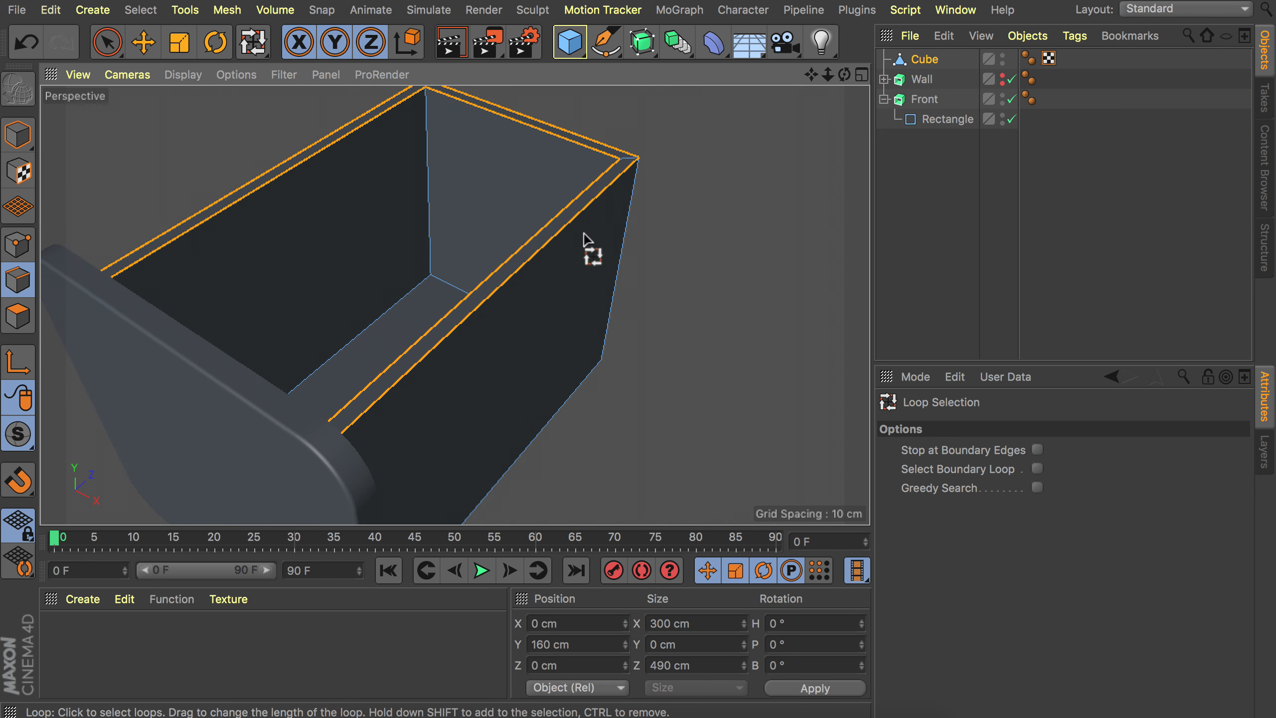
# Bevel the selected rim edges with 5 subdivisions.
pyautogui.rightClick(721, 211)
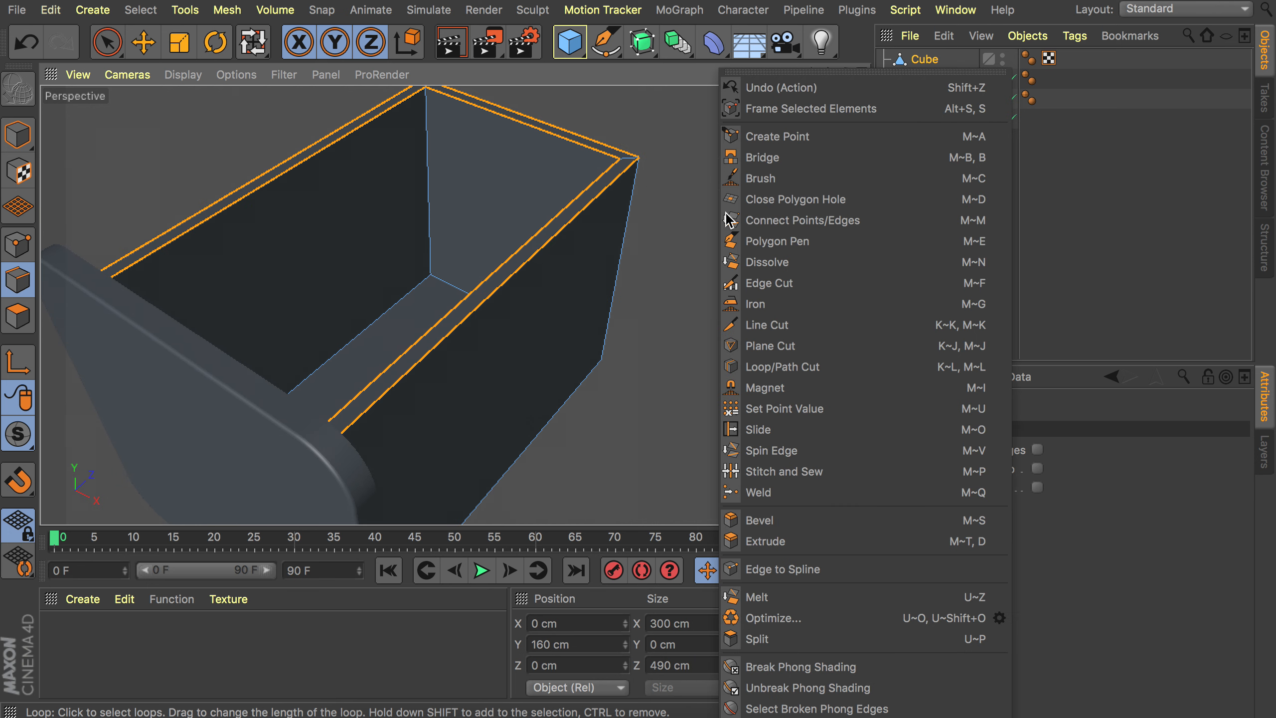
pyautogui.click(769, 522)
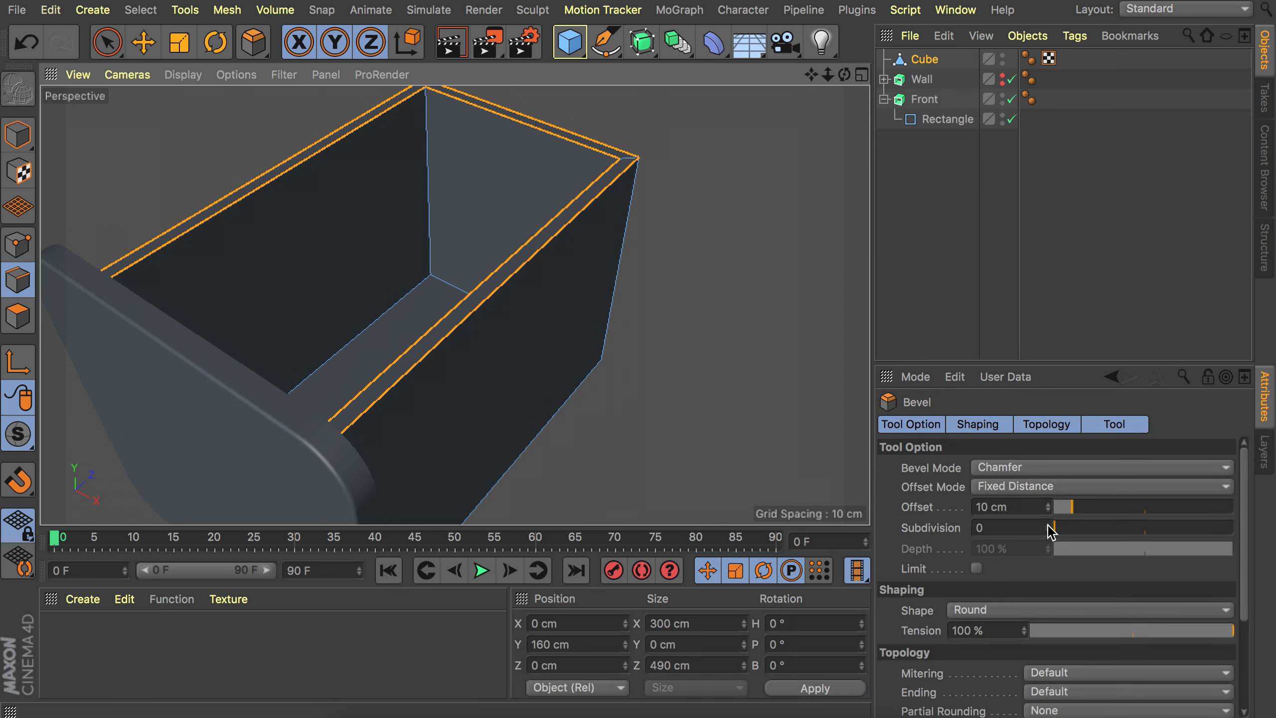
pyautogui.moveTo(1050, 530); pyautogui.dragTo(1053, 521)
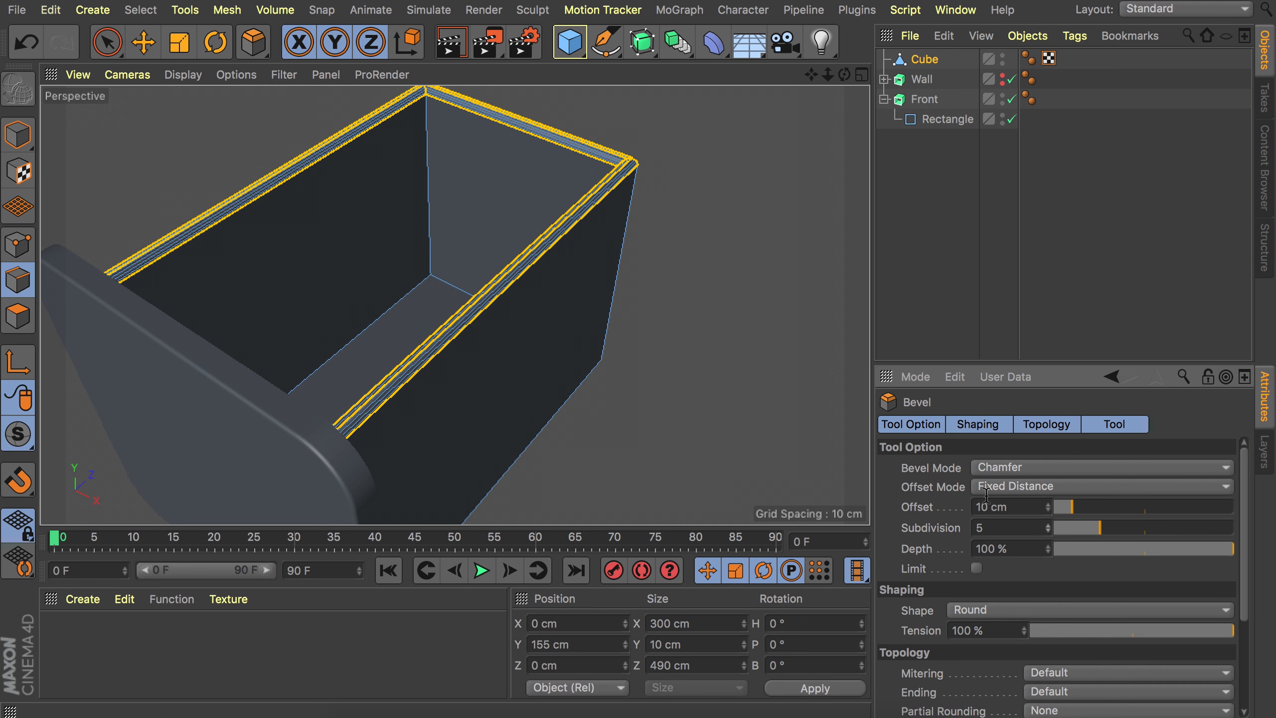
# Reduce the bevel offset on the box's rim edges to 3 cm.
pyautogui.scroll(6, 589, 227)
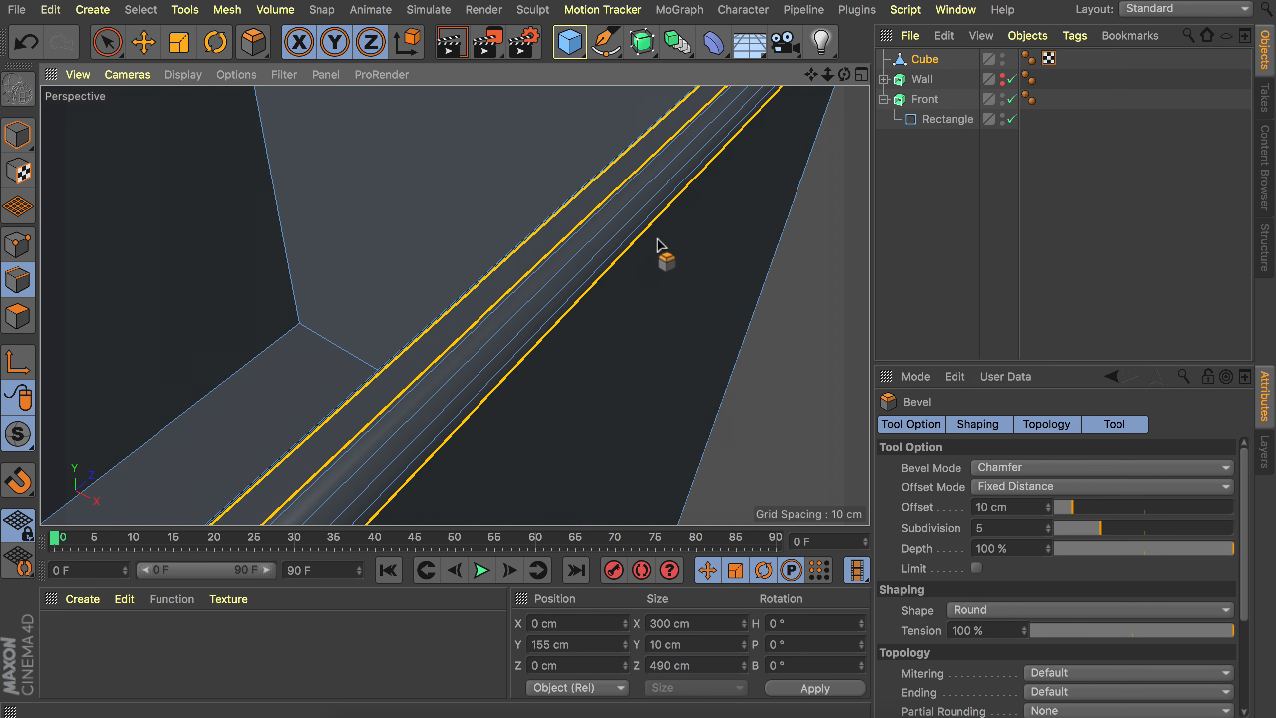
pyautogui.scroll(-4, 681, 199)
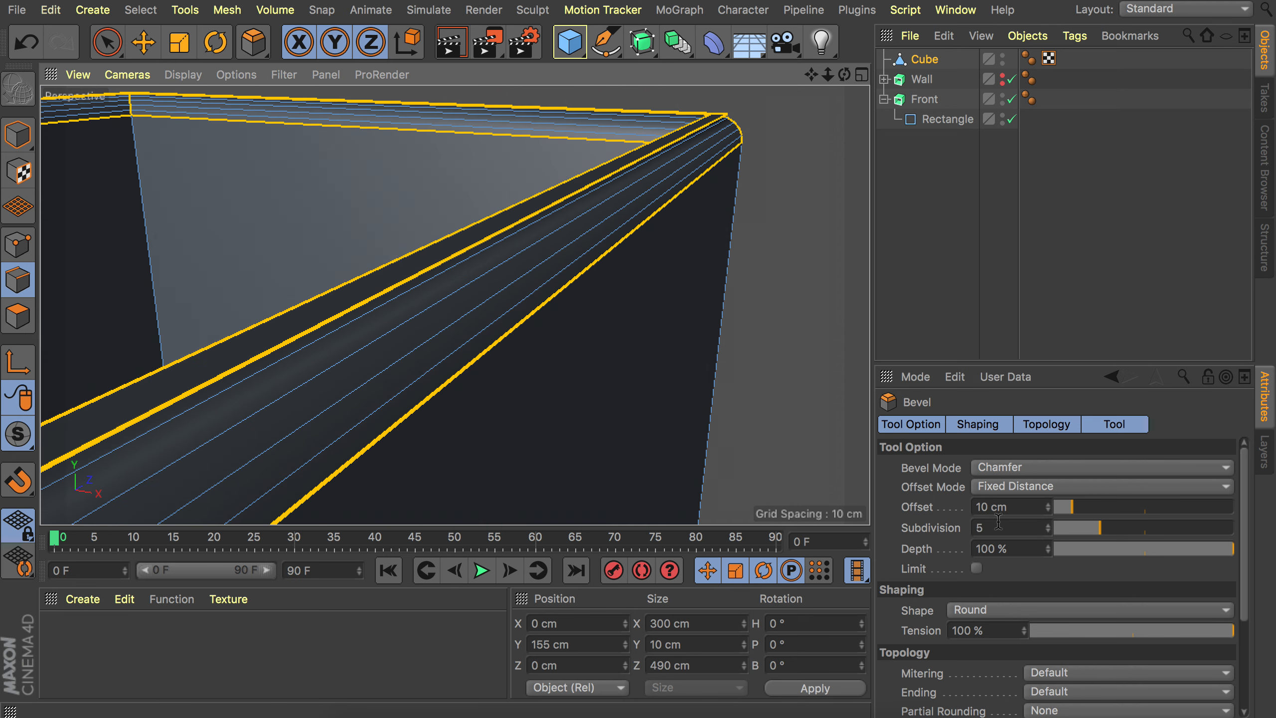
pyautogui.moveTo(1056, 511); pyautogui.dragTo(1046, 516)
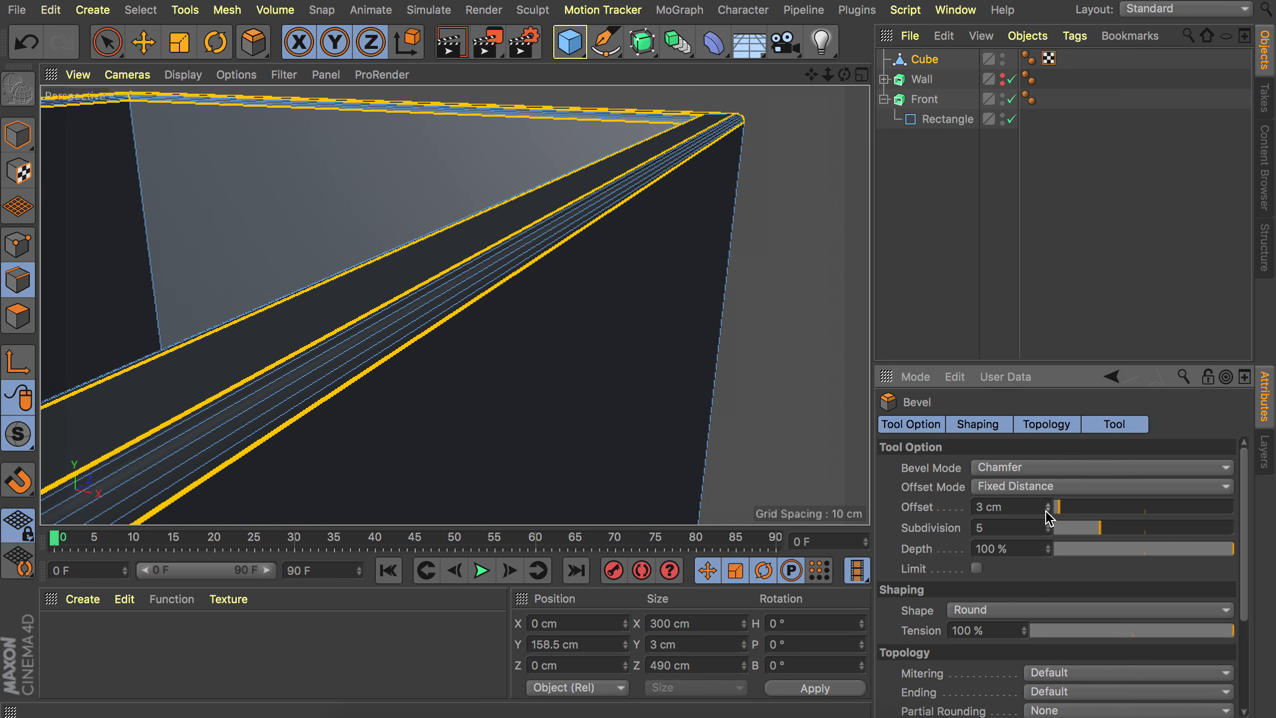
pyautogui.scroll(-6, 676, 332)
pyautogui.keyDown('alt'); pyautogui.moveTo(593, 346); pyautogui.dragTo(522, 377); pyautogui.keyUp('alt')
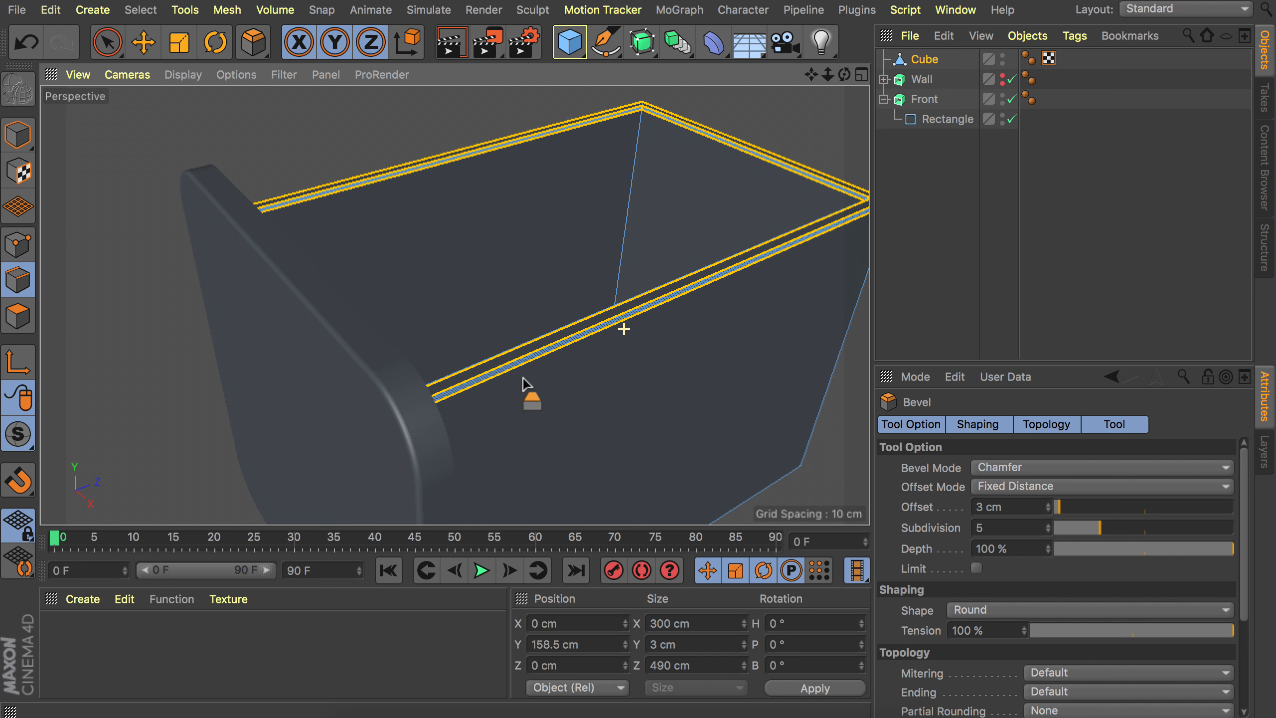
# Leave the bevel and rename the box object as Drawer.
pyautogui.press('e')
pyautogui.click(962, 253)
pyautogui.keyDown('alt'); pyautogui.moveTo(800, 261); pyautogui.dragTo(699, 294); pyautogui.keyUp('alt')
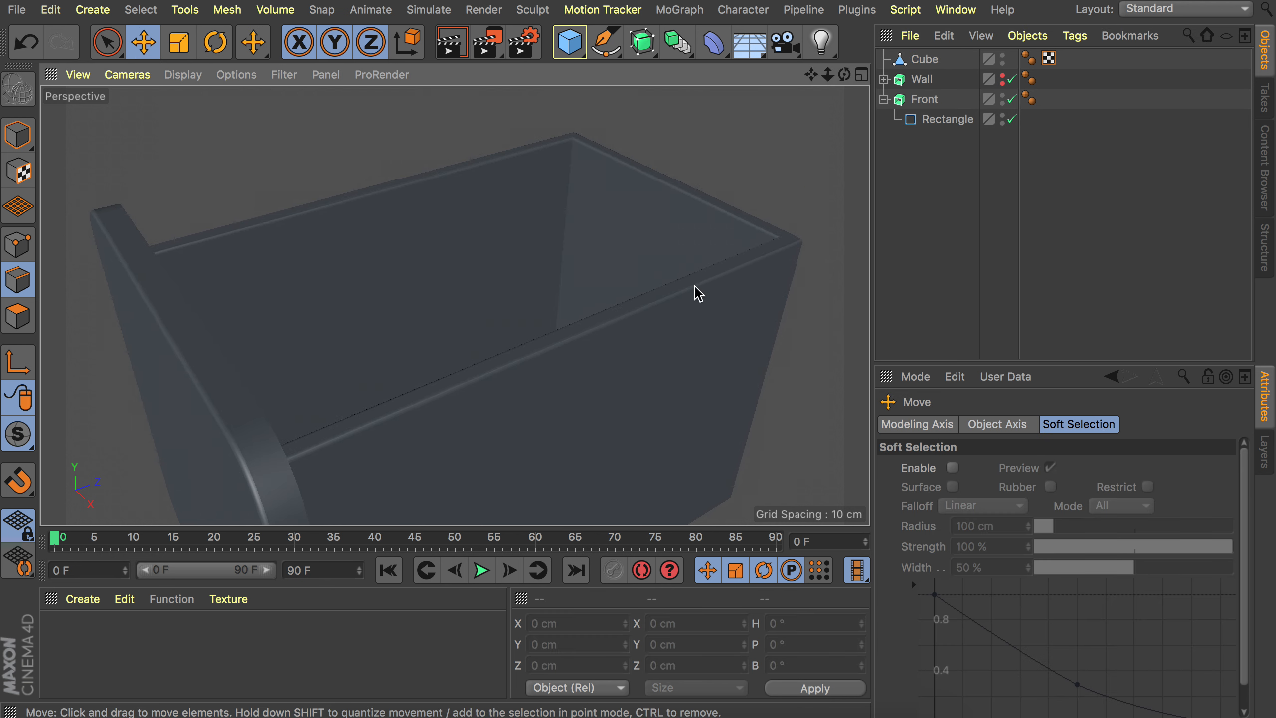
pyautogui.scroll(-10, 739, 281)
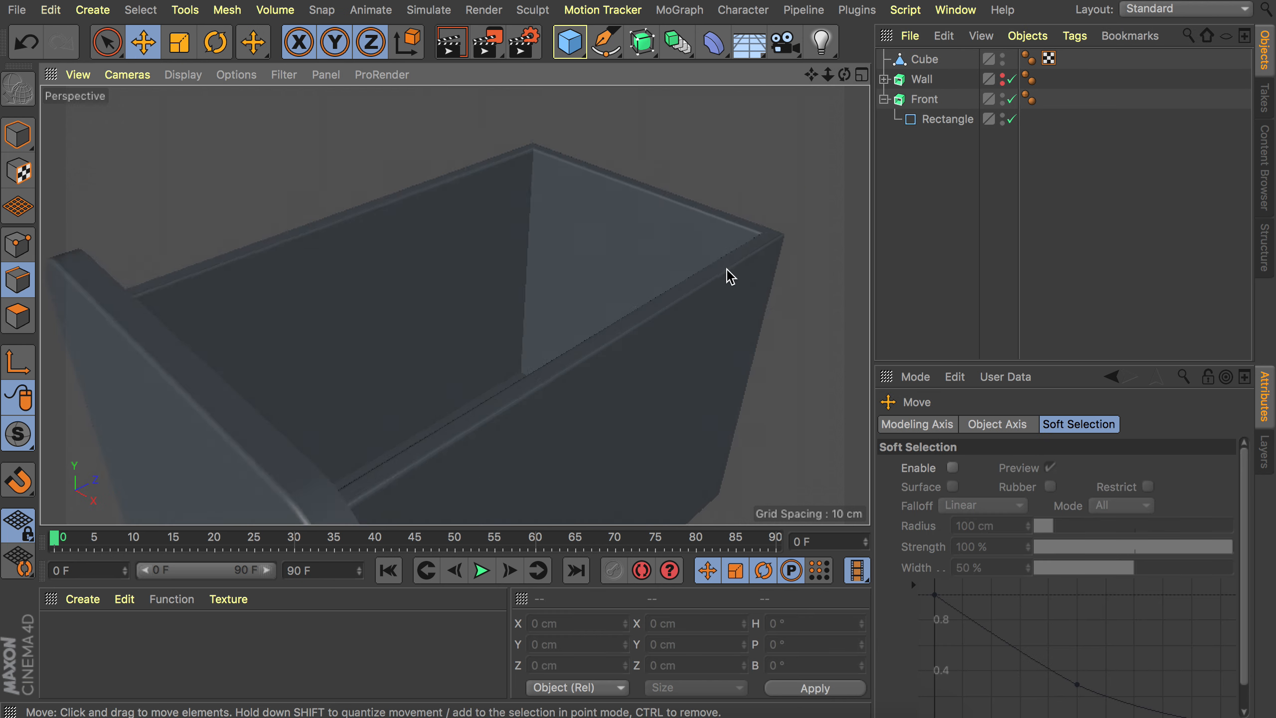
pyautogui.click(583, 290)
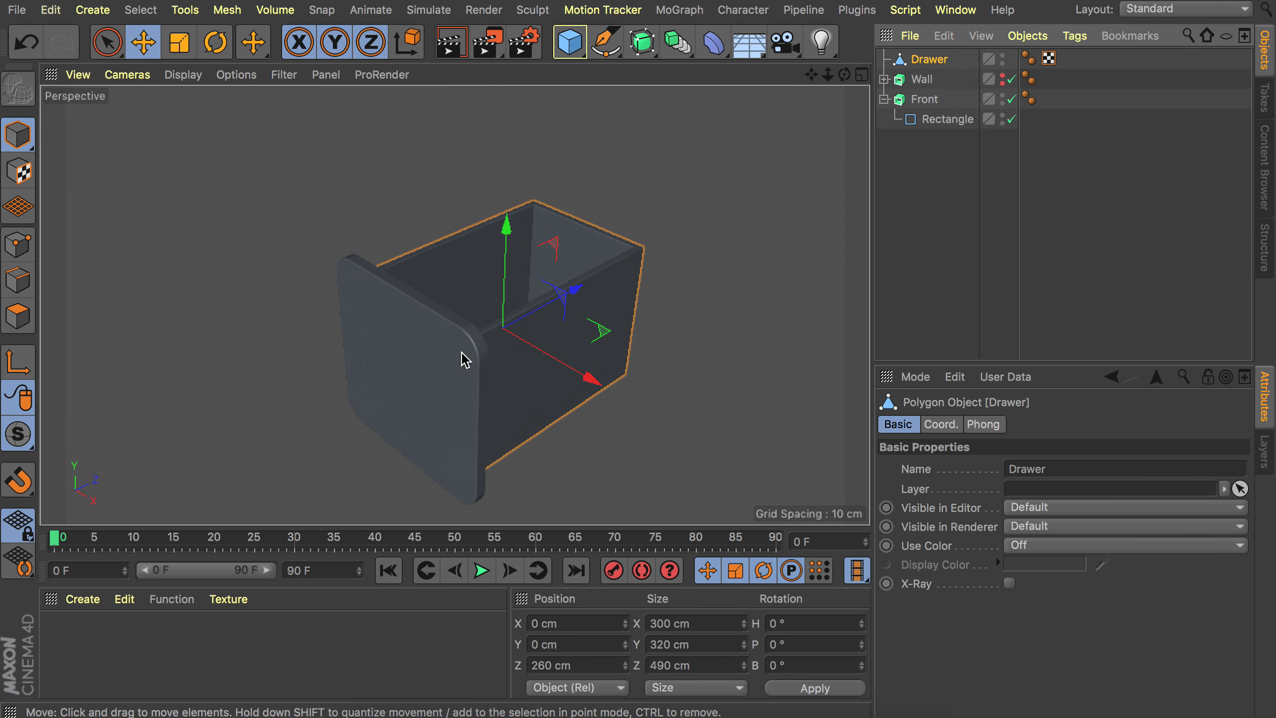
pyautogui.scroll(5, 462, 351)
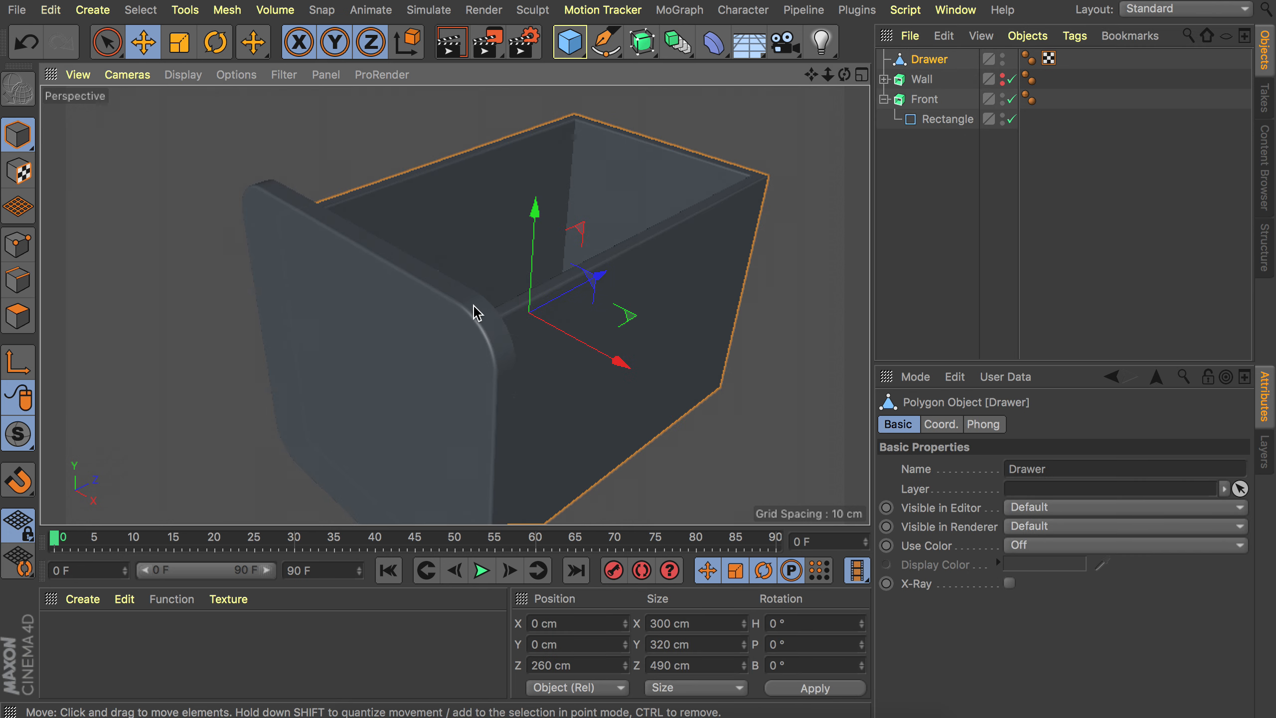
# Duplicate the front panel and move the copy back along Z to 30 cm.
pyautogui.keyDown('alt'); pyautogui.moveTo(473, 307); pyautogui.dragTo(441, 239); pyautogui.keyUp('alt')
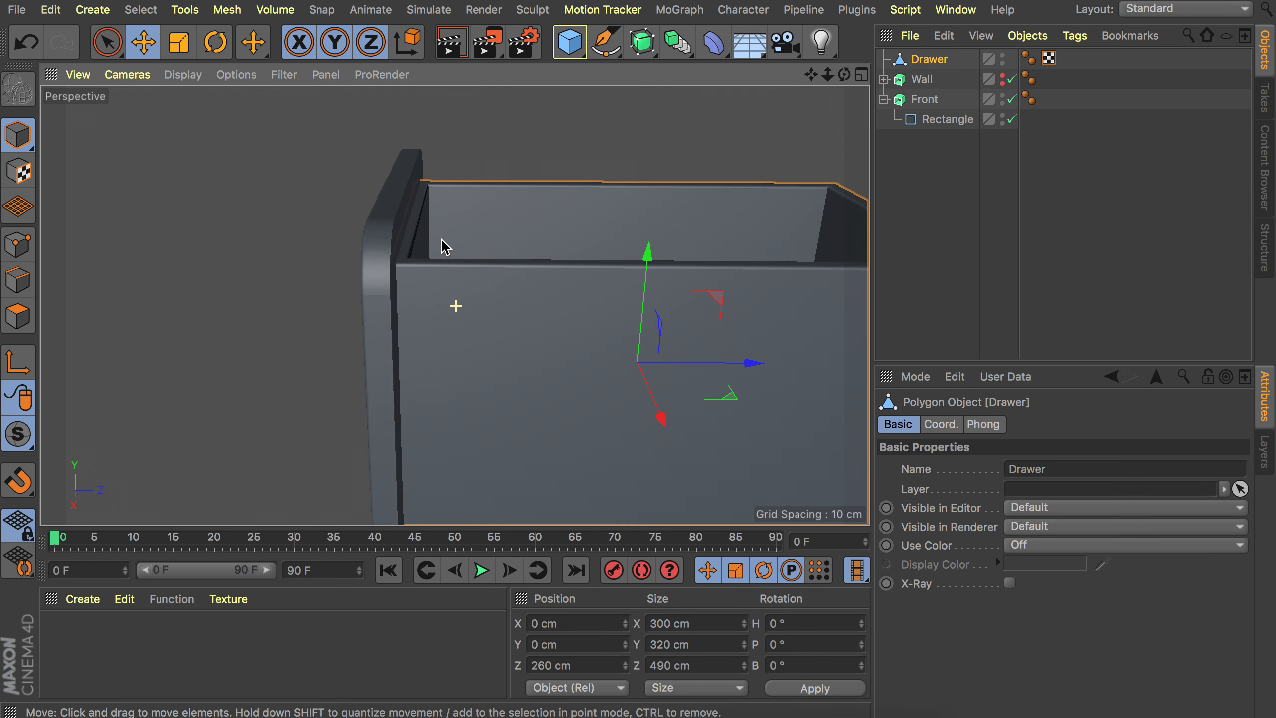
pyautogui.click(388, 232)
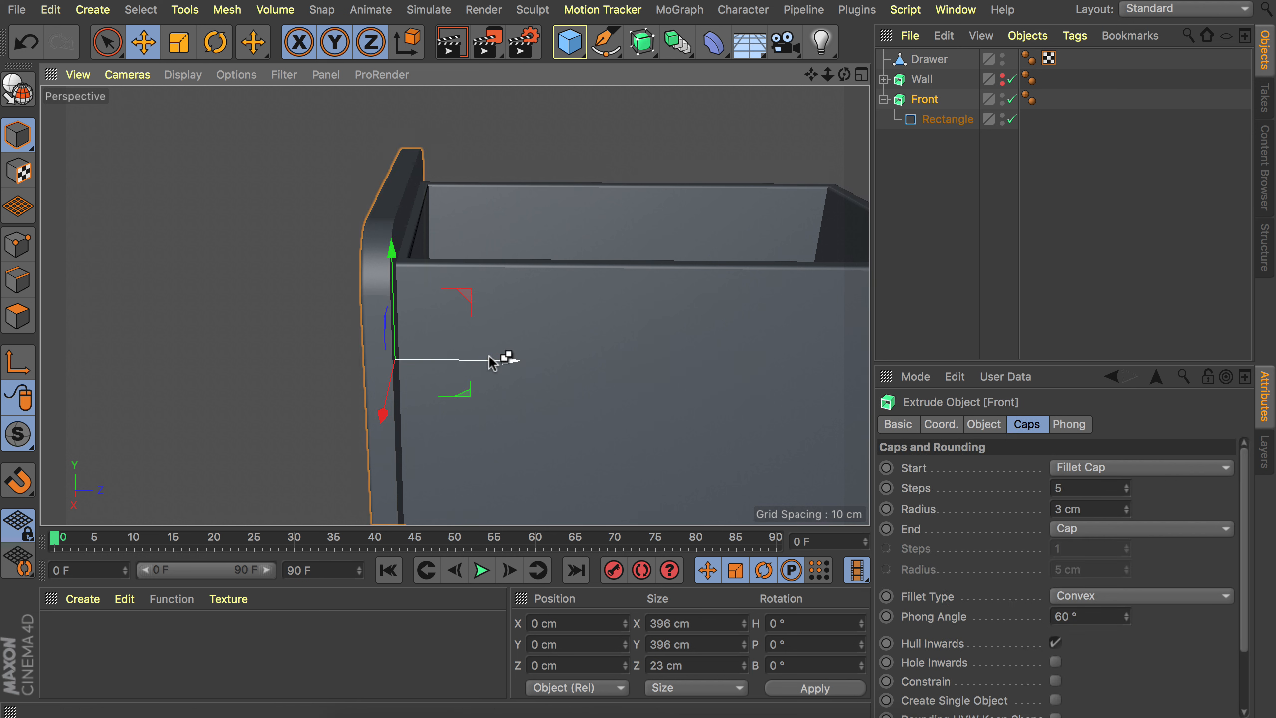
pyautogui.moveTo(499, 360); pyautogui.dragTo(515, 356)
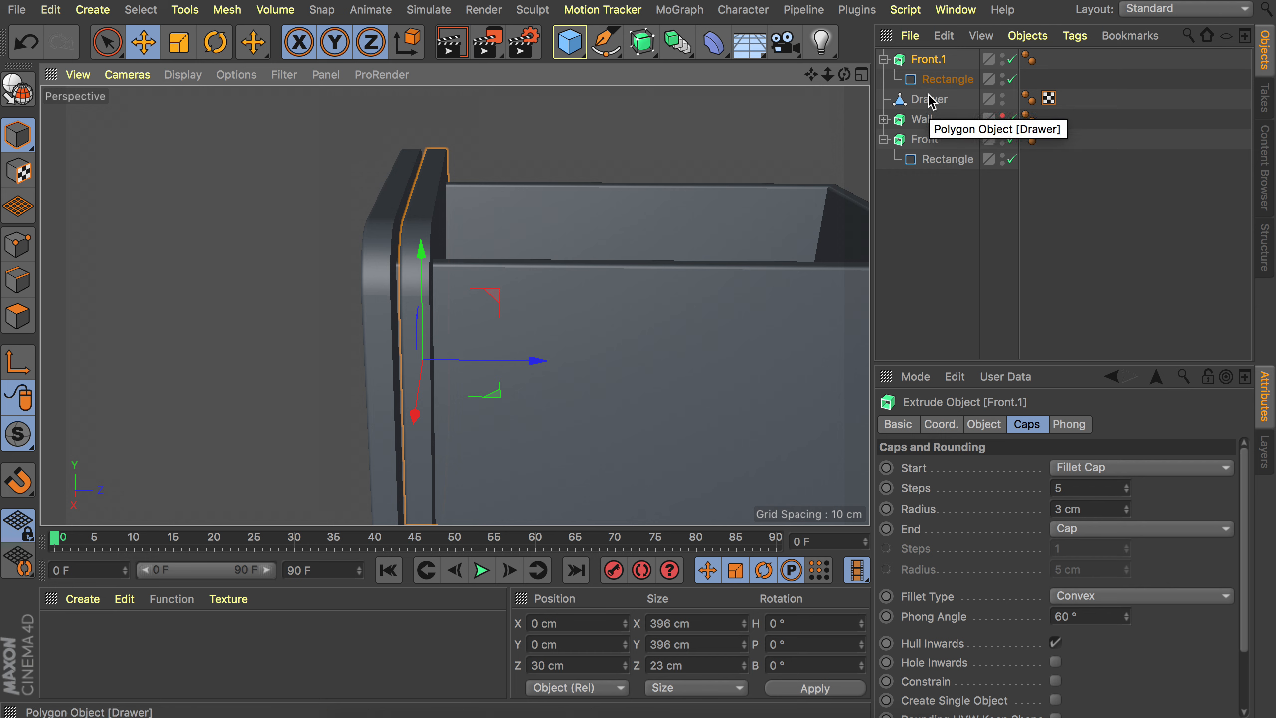
# Set the copy's start to Cap and its end to Fillet Cap with 5 steps and 3 cm radius.
pyautogui.click(1097, 470)
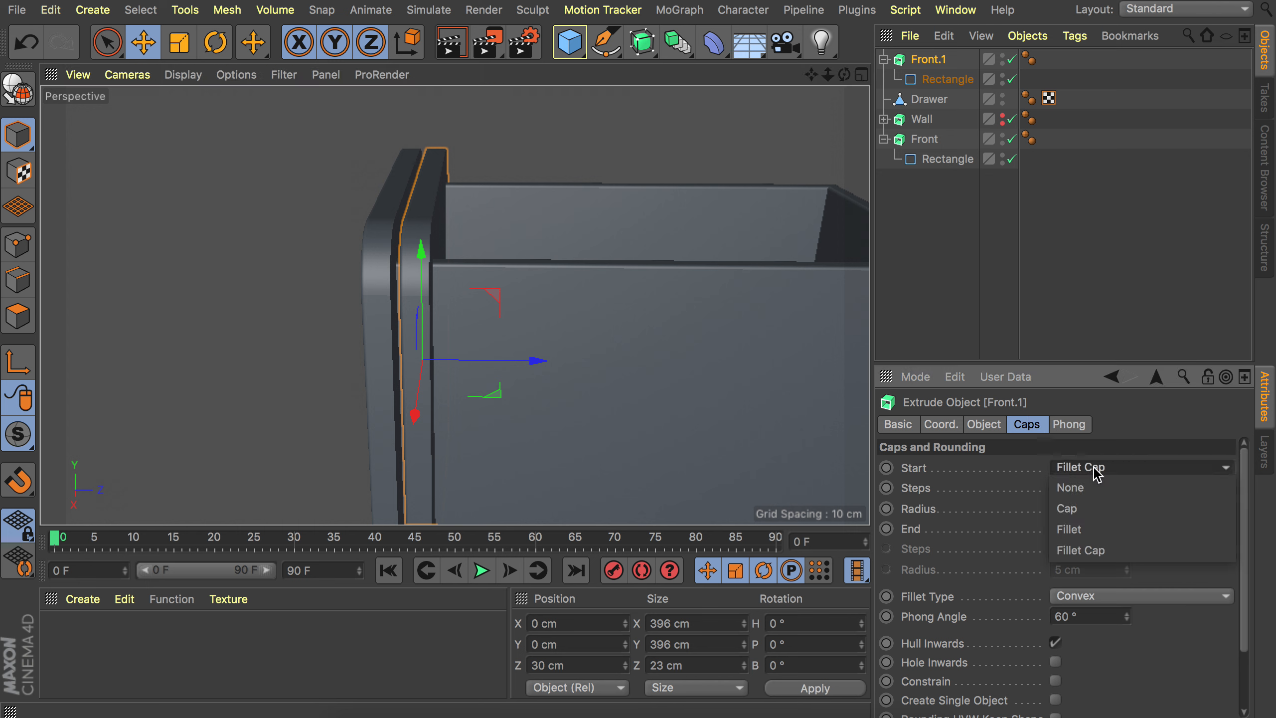
pyautogui.click(1088, 512)
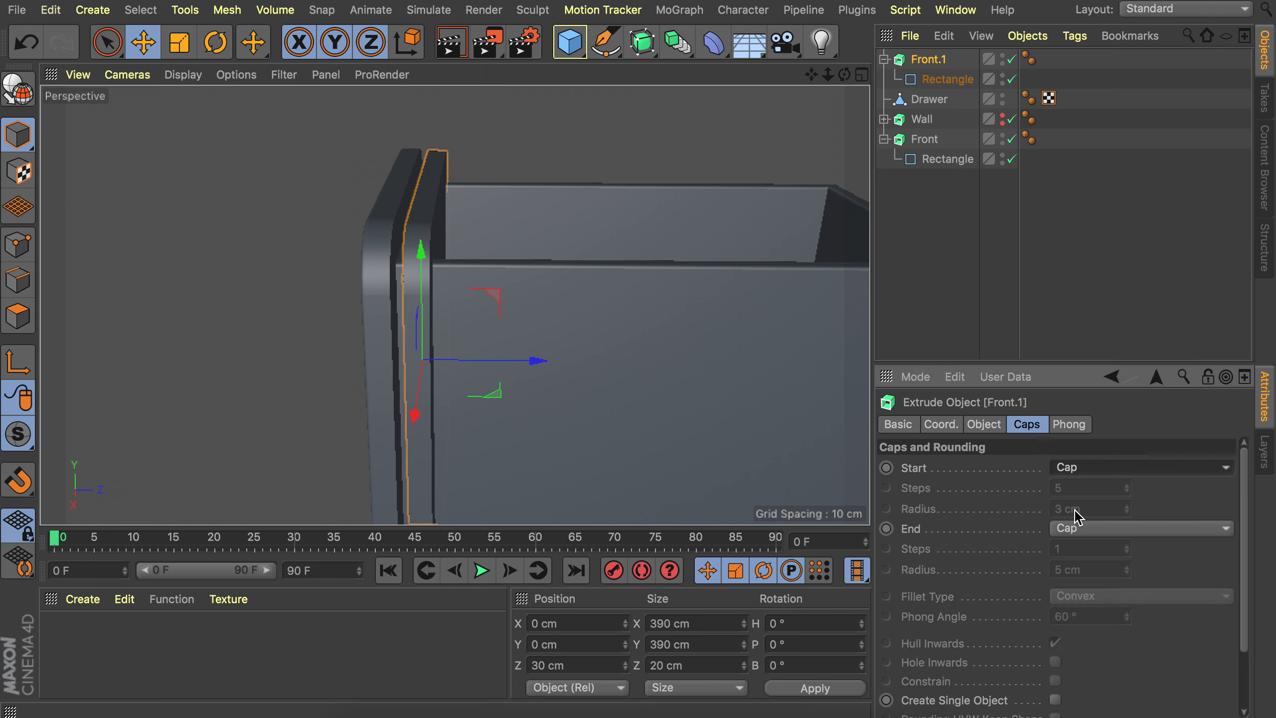
pyautogui.click(1082, 531)
pyautogui.click(1077, 607)
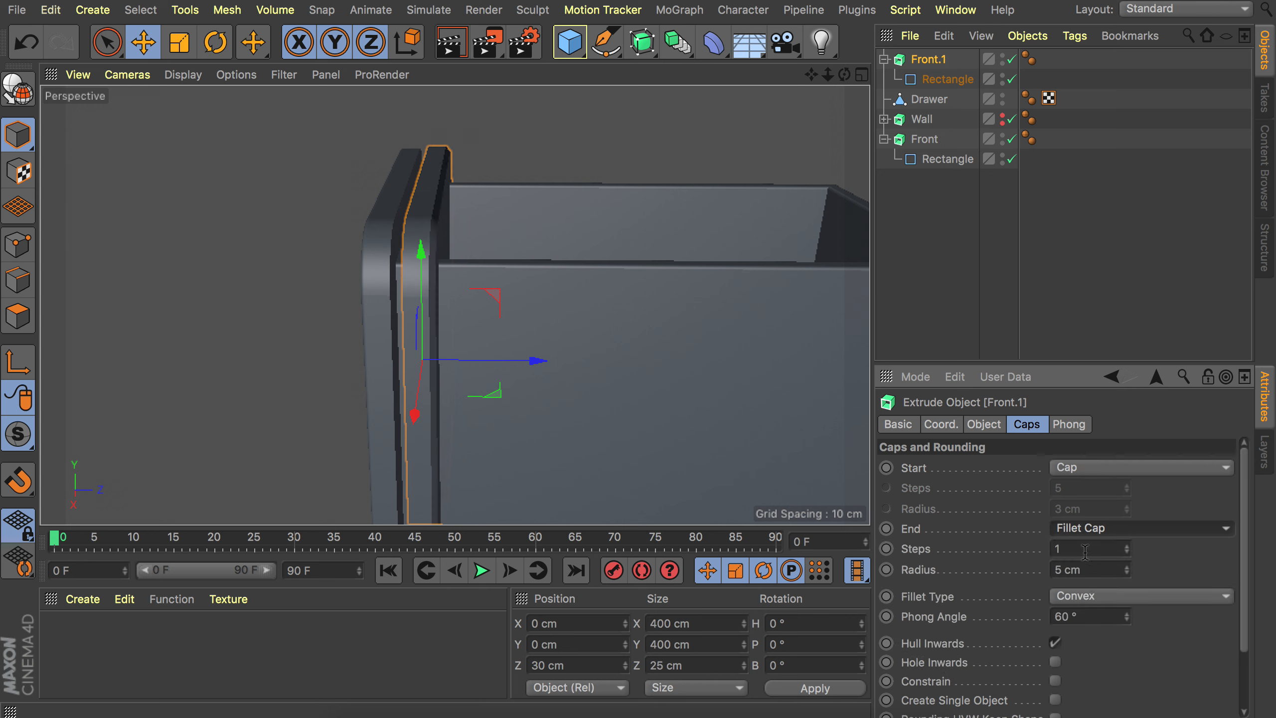
pyautogui.click(1076, 549)
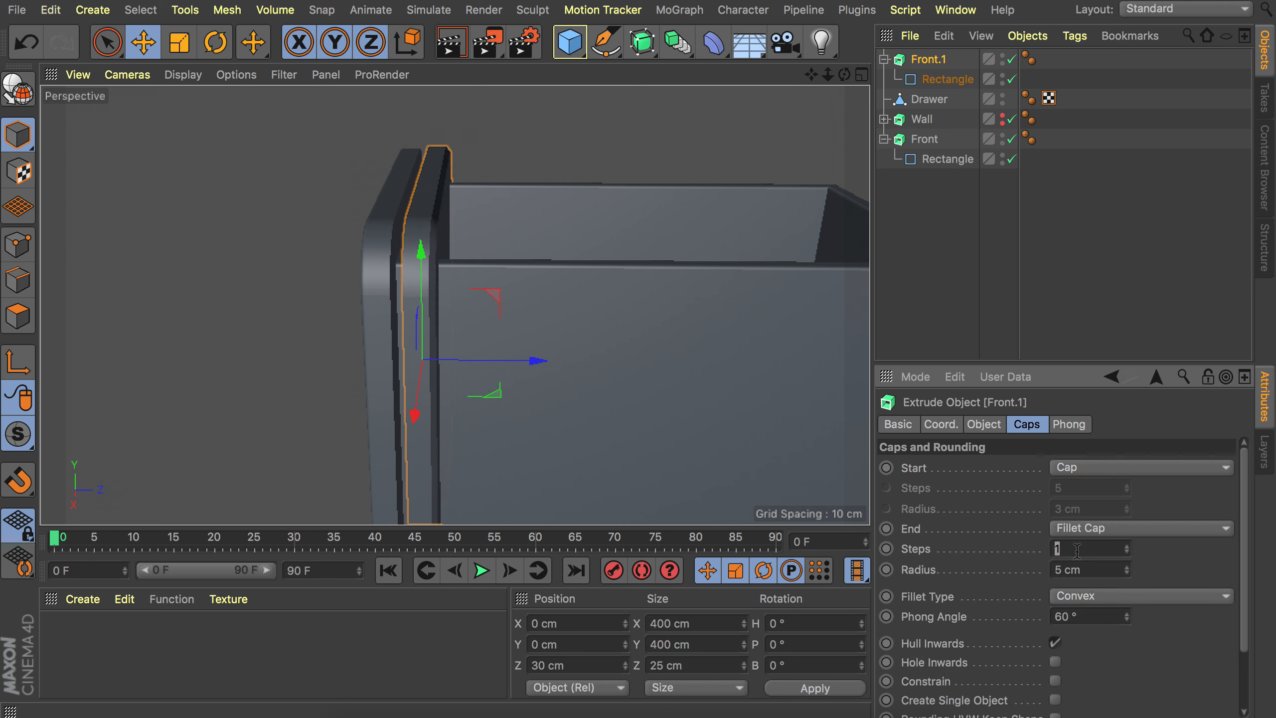
pyautogui.write('5')
pyautogui.press('Tab')
pyautogui.write('3')
pyautogui.press('Return')
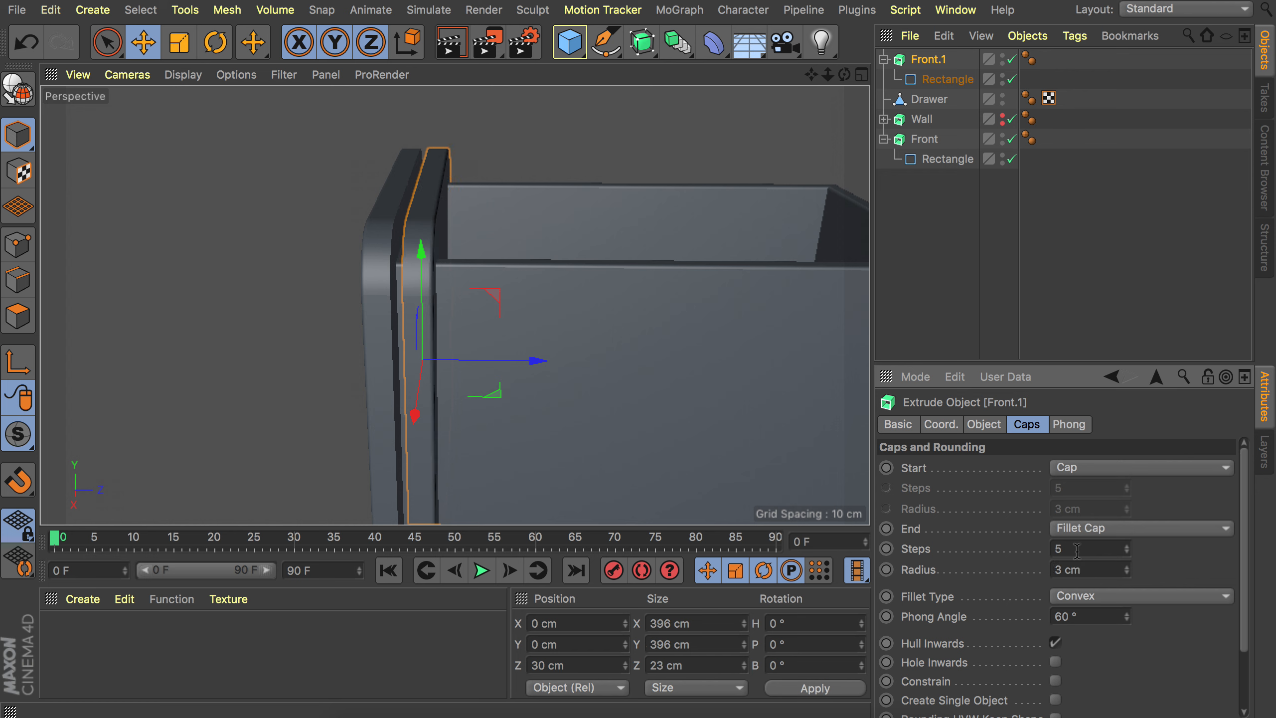
# Shift the copied panel along Z to 20 cm.
pyautogui.moveTo(527, 359); pyautogui.dragTo(521, 362)
pyautogui.keyDown('alt'); pyautogui.moveTo(388, 259); pyautogui.dragTo(439, 191, button='right'); pyautogui.keyUp('alt')
pyautogui.keyDown('alt'); pyautogui.moveTo(396, 195); pyautogui.dragTo(428, 186); pyautogui.keyUp('alt')
pyautogui.keyDown('alt'); pyautogui.moveTo(419, 148); pyautogui.dragTo(407, 207, button='right'); pyautogui.keyUp('alt')
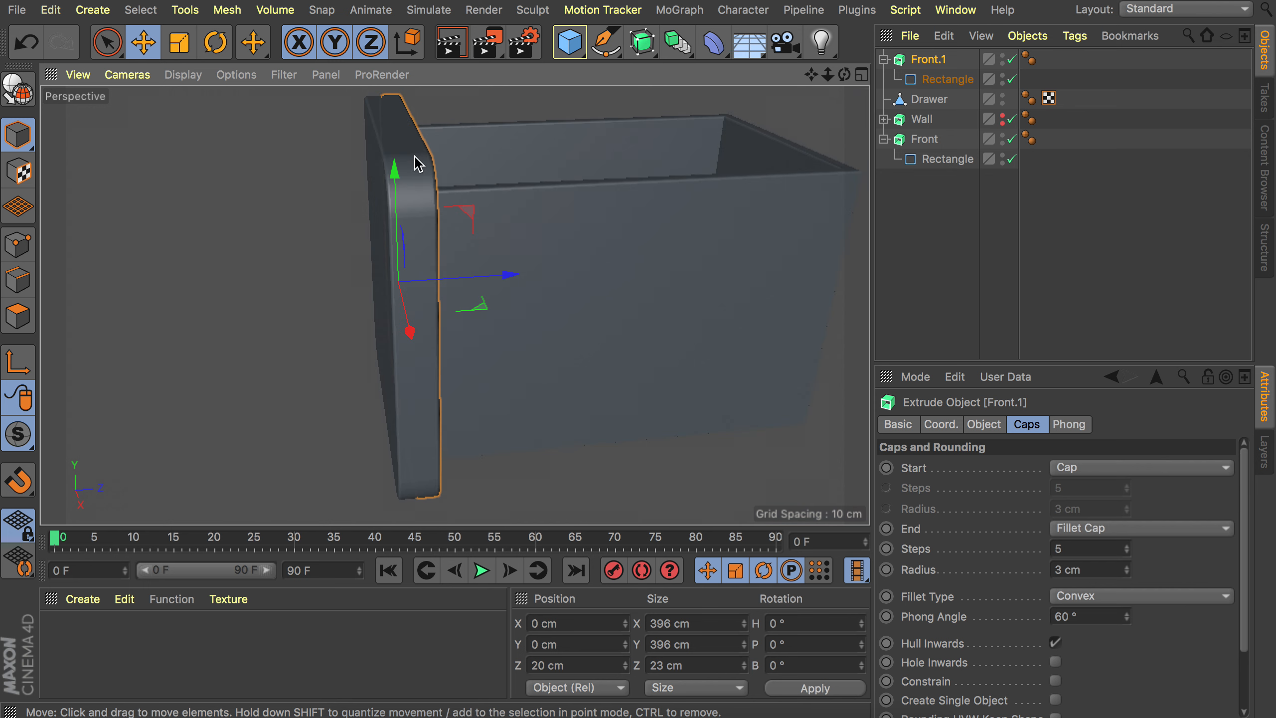
pyautogui.keyDown('alt'); pyautogui.moveTo(406, 233); pyautogui.dragTo(460, 209); pyautogui.keyUp('alt')
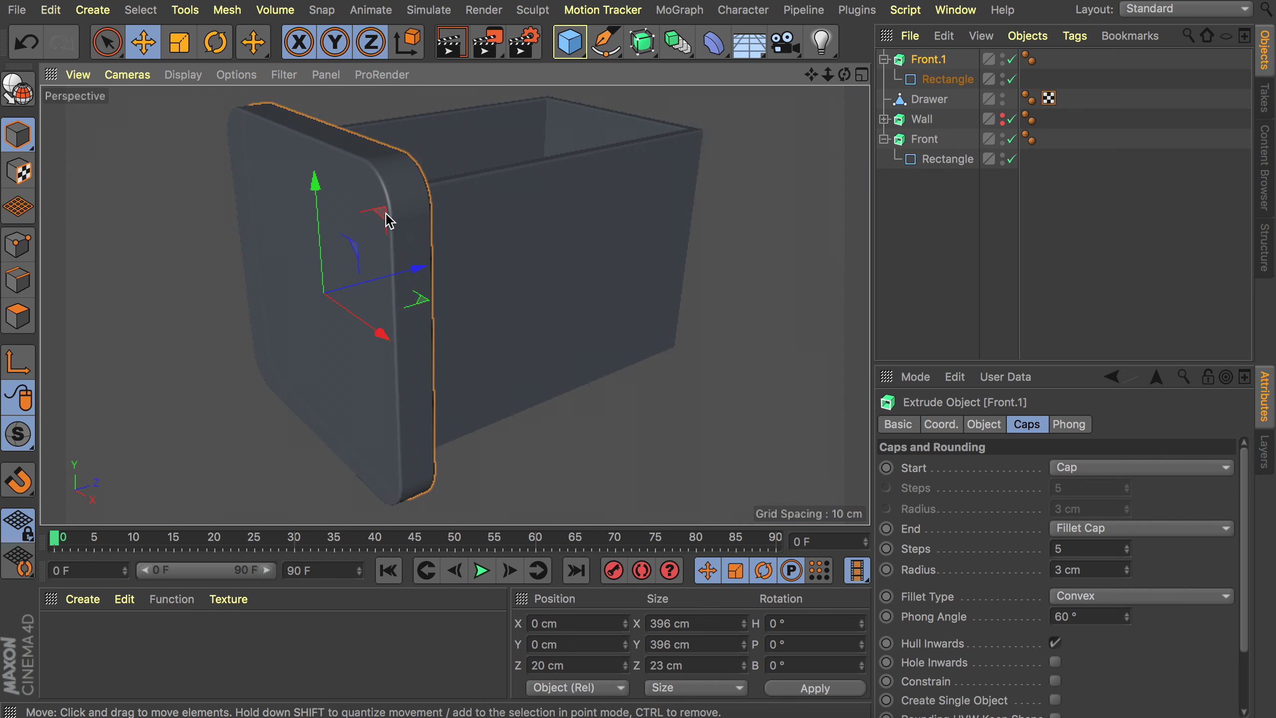
pyautogui.scroll(-2, 386, 214)
# Rename the copied panel as Color back and collapse it.
pyautogui.doubleClick(932, 59)
pyautogui.write('C')
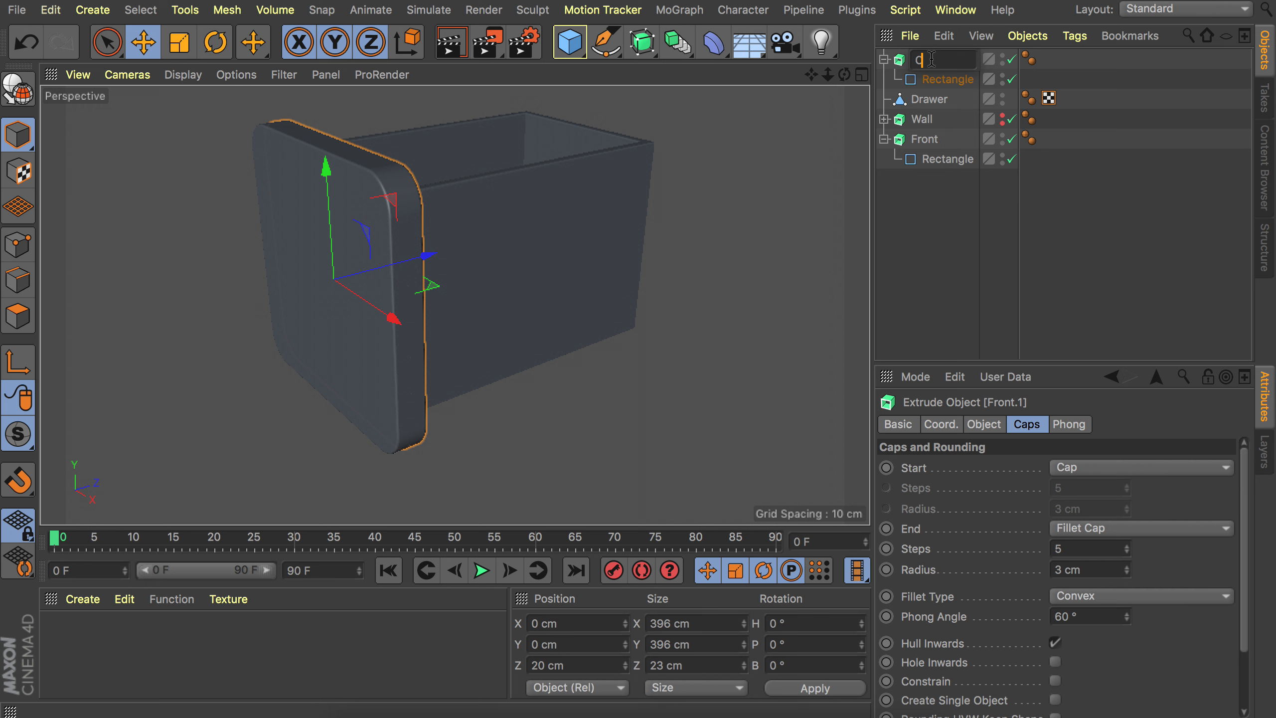
pyautogui.write('olor back')
pyautogui.press('Return')
pyautogui.click(884, 59)
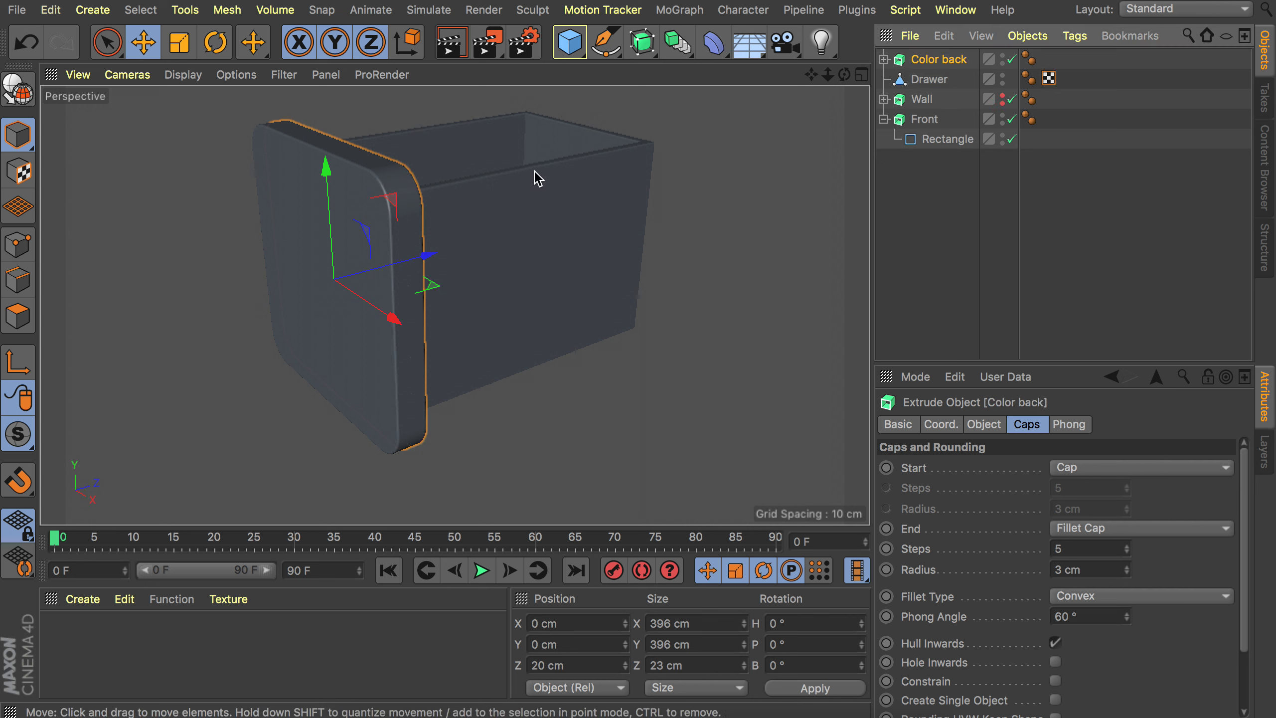
# Create a rectangle spline with width and height of 288 cm.
pyautogui.keyDown('alt'); pyautogui.moveTo(538, 178); pyautogui.dragTo(524, 221); pyautogui.keyUp('alt')
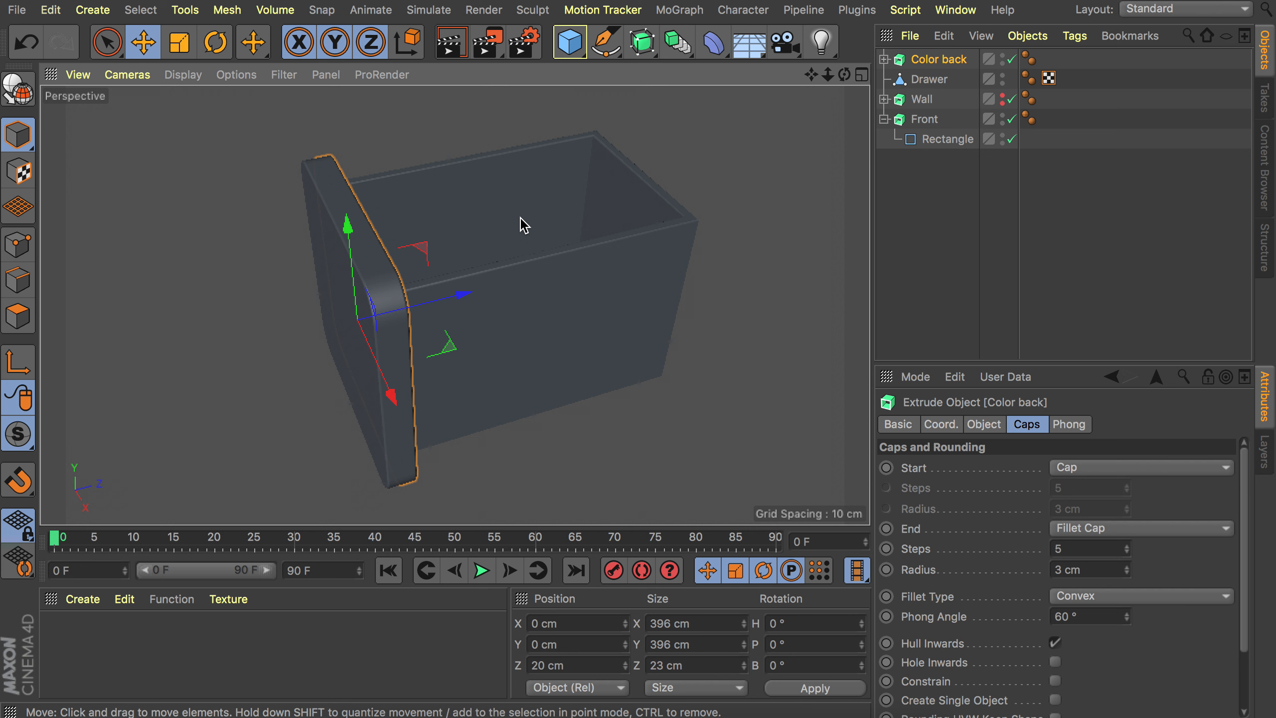
pyautogui.moveTo(607, 43); pyautogui.dragTo(786, 208)
pyautogui.click(1050, 470)
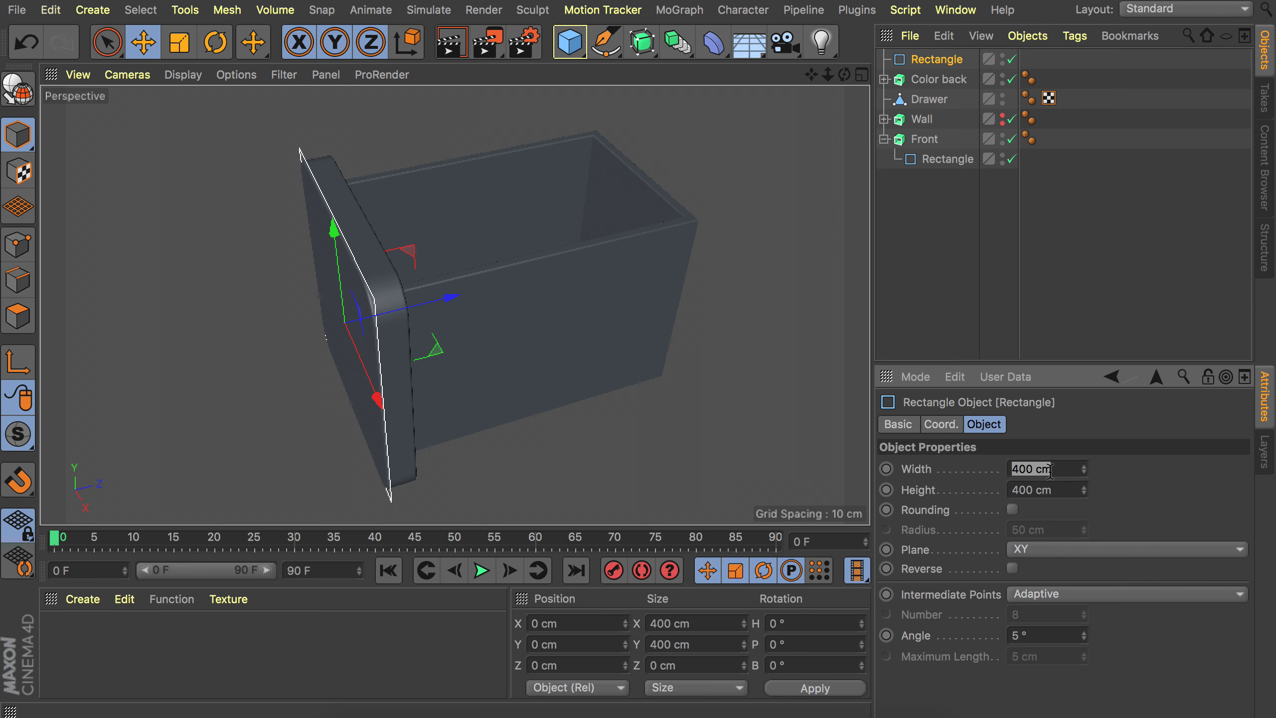
pyautogui.write('288')
pyautogui.press('Tab')
pyautogui.write('288')
pyautogui.press('Return')
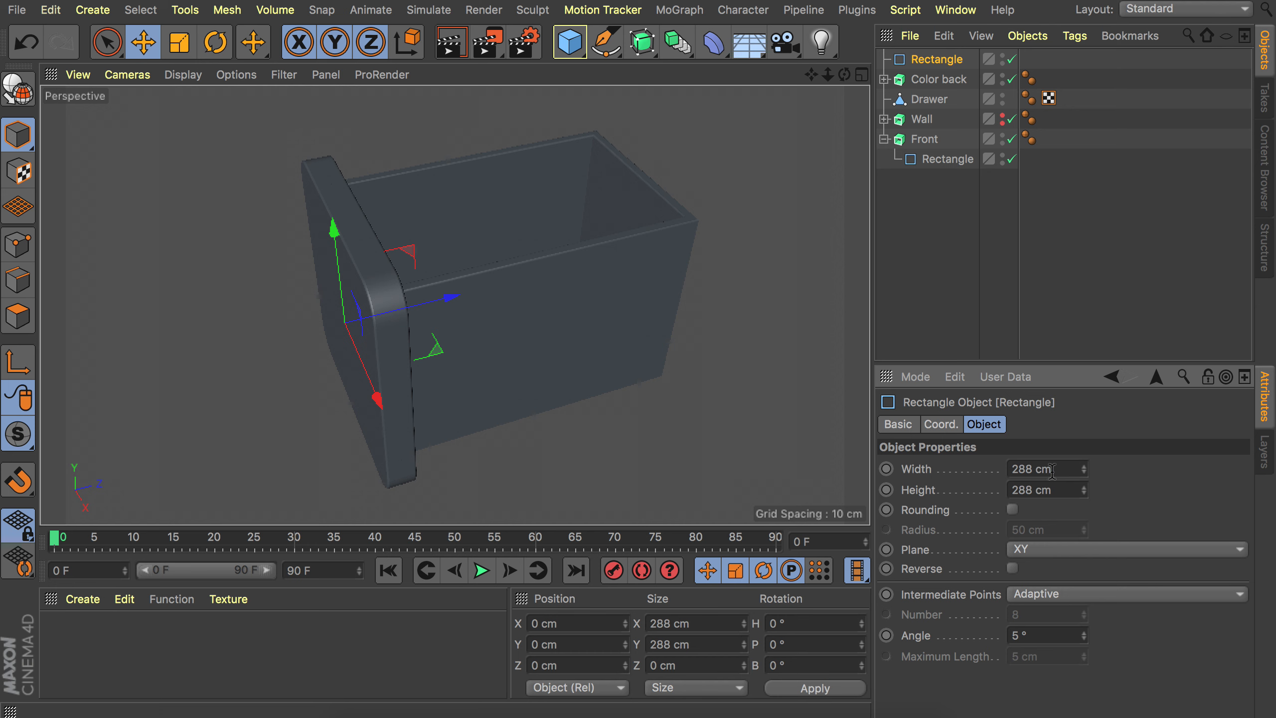
# Enable rounding on the rectangle with a 45 cm radius.
pyautogui.click(1012, 509)
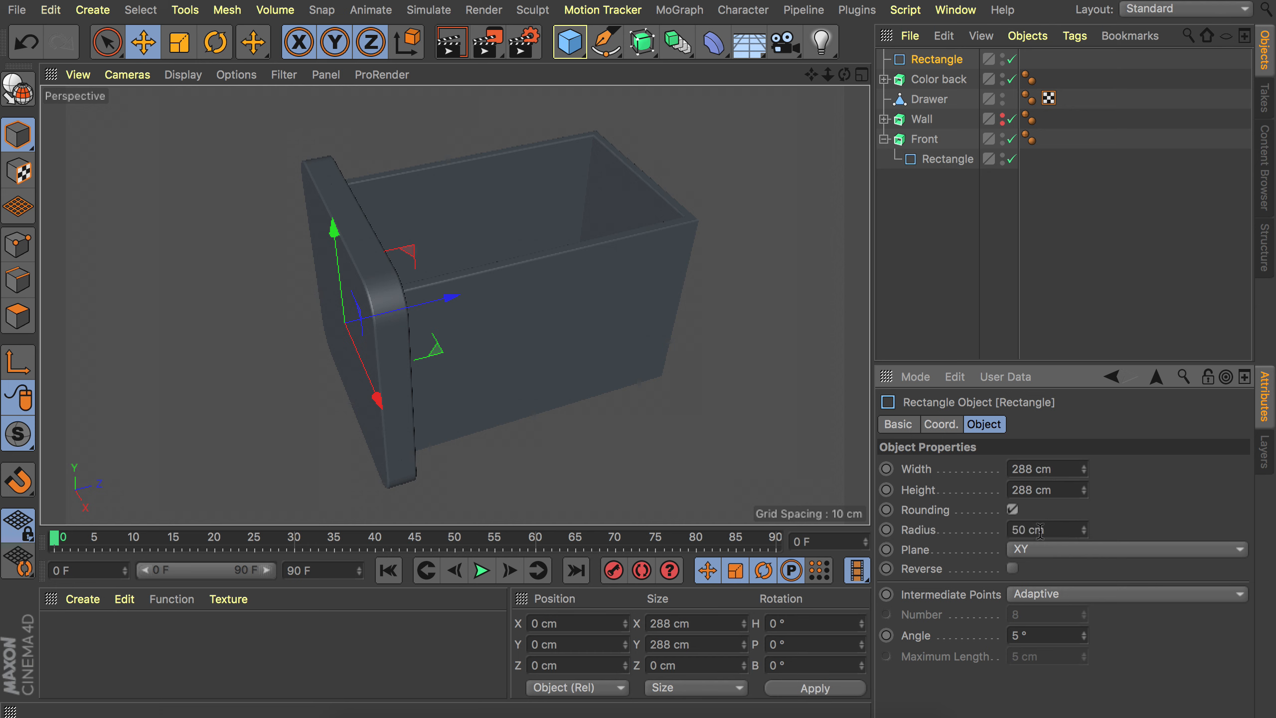
pyautogui.click(1039, 531)
pyautogui.write('4')
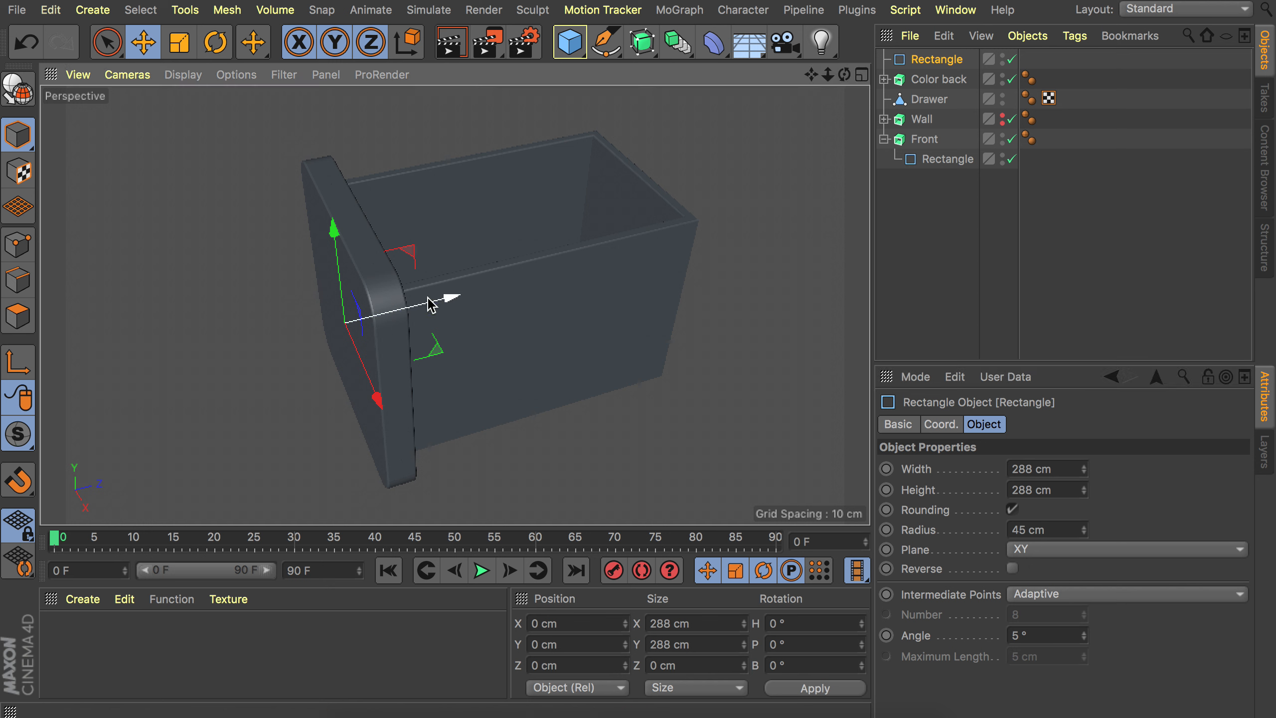
# Move the rectangle back along Z to about 140 cm inside the drawer.
pyautogui.moveTo(434, 302); pyautogui.dragTo(606, 356)
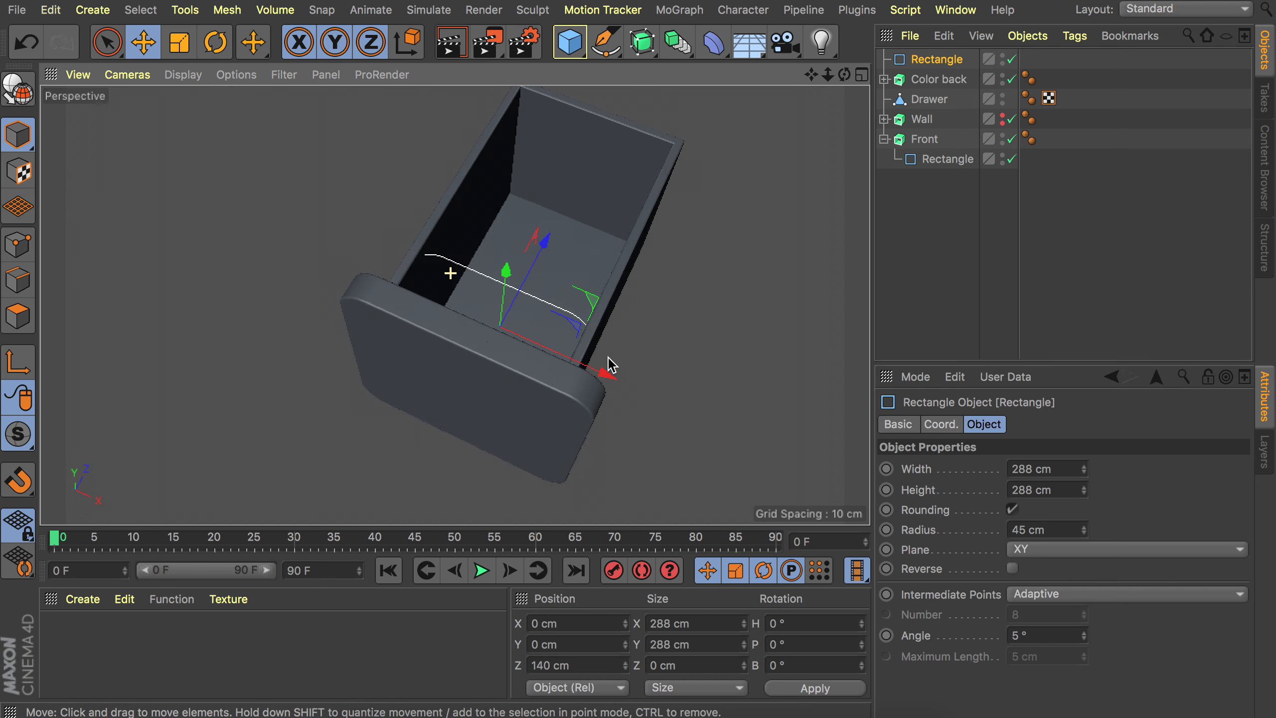
pyautogui.keyDown('alt'); pyautogui.moveTo(583, 336); pyautogui.dragTo(645, 255, button='right'); pyautogui.keyUp('alt')
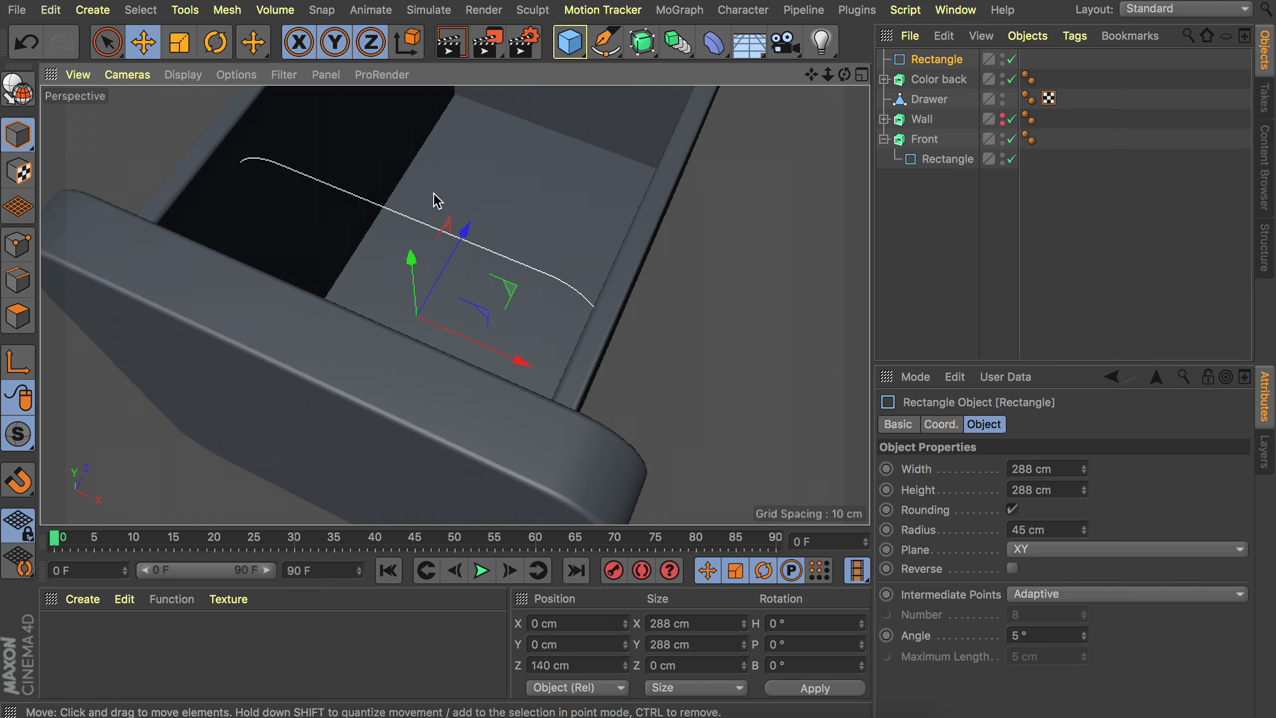
pyautogui.keyDown('alt'); pyautogui.moveTo(556, 251); pyautogui.dragTo(507, 258); pyautogui.keyUp('alt')
# Scale the Drawer box to about 330 cm wide.
pyautogui.click(937, 104)
pyautogui.press('t')
pyautogui.keyDown('alt'); pyautogui.moveTo(455, 305); pyautogui.dragTo(501, 363); pyautogui.keyUp('alt')
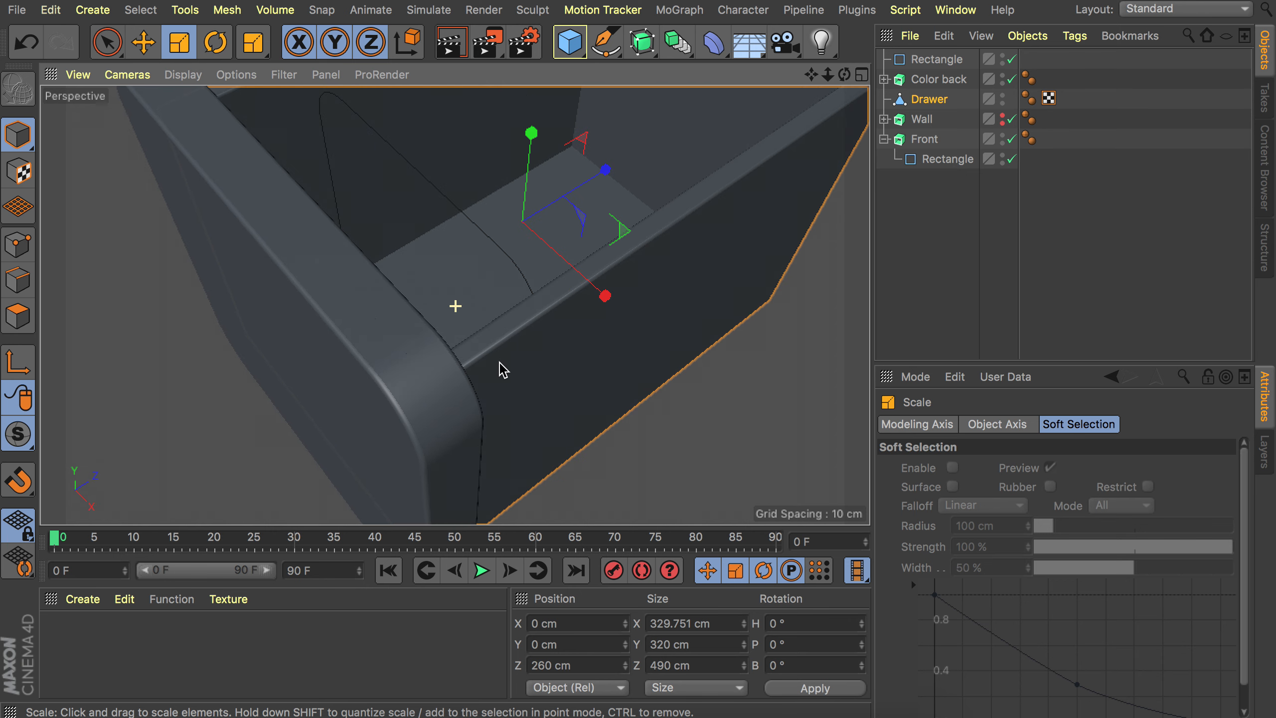
pyautogui.click(929, 242)
pyautogui.press('e')
pyautogui.scroll(-5, 626, 246)
pyautogui.keyDown('alt'); pyautogui.moveTo(594, 245); pyautogui.dragTo(577, 201); pyautogui.keyUp('alt')
pyautogui.keyDown('alt'); pyautogui.moveTo(576, 200); pyautogui.dragTo(541, 279, button='middle'); pyautogui.keyUp('alt')
# Extrude the rounded rectangle 4 cm.
pyautogui.click(920, 59)
pyautogui.click(641, 46)
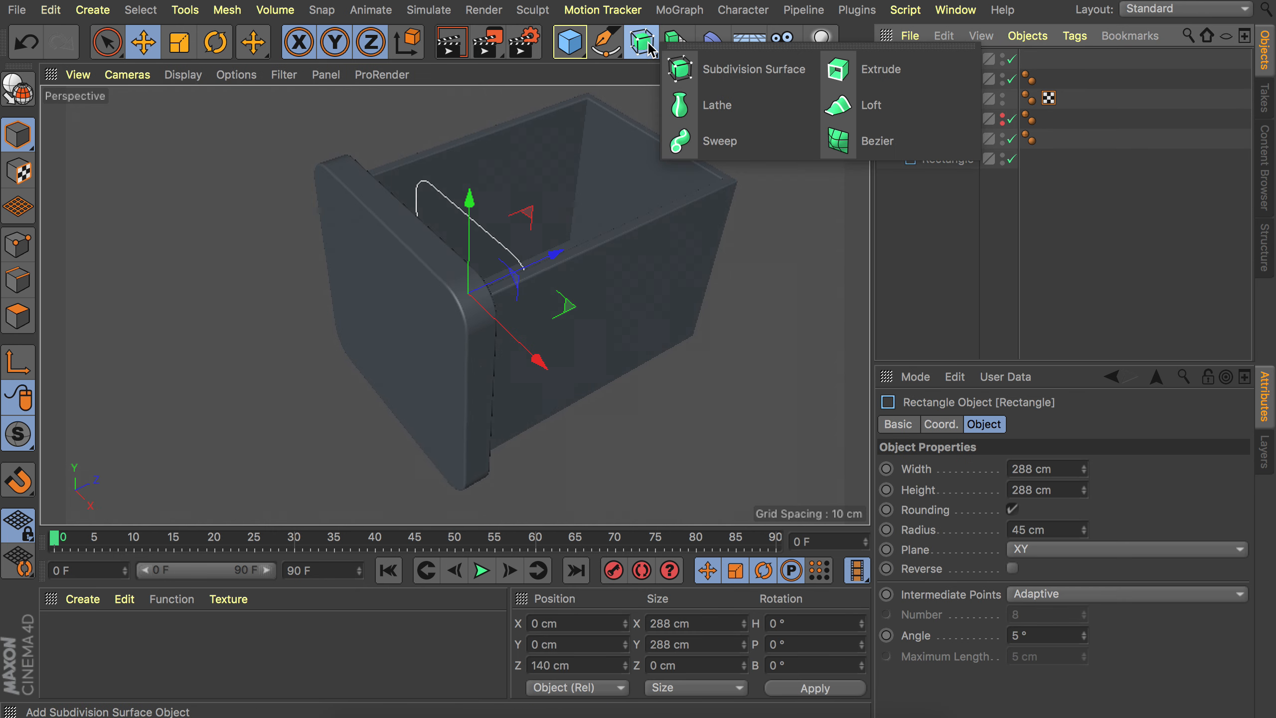
pyautogui.keyDown('alt'); pyautogui.click(880, 70); pyautogui.keyUp('alt')
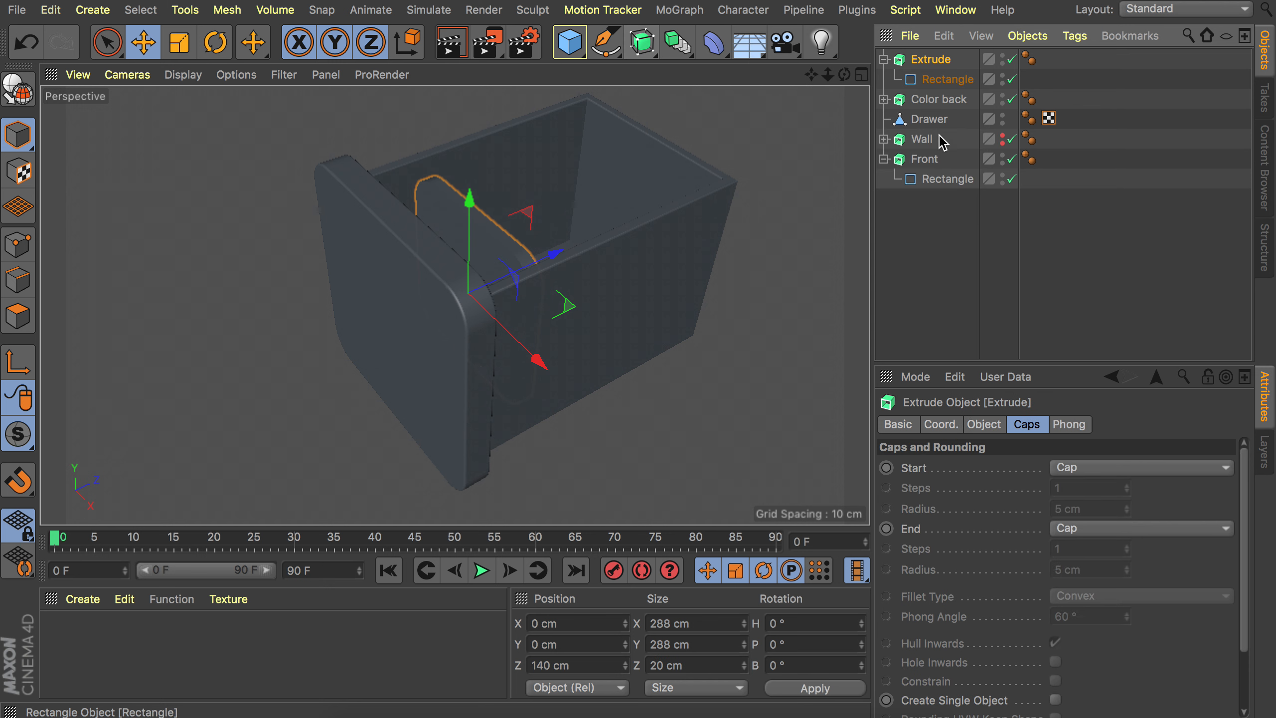
pyautogui.click(943, 79)
pyautogui.click(933, 61)
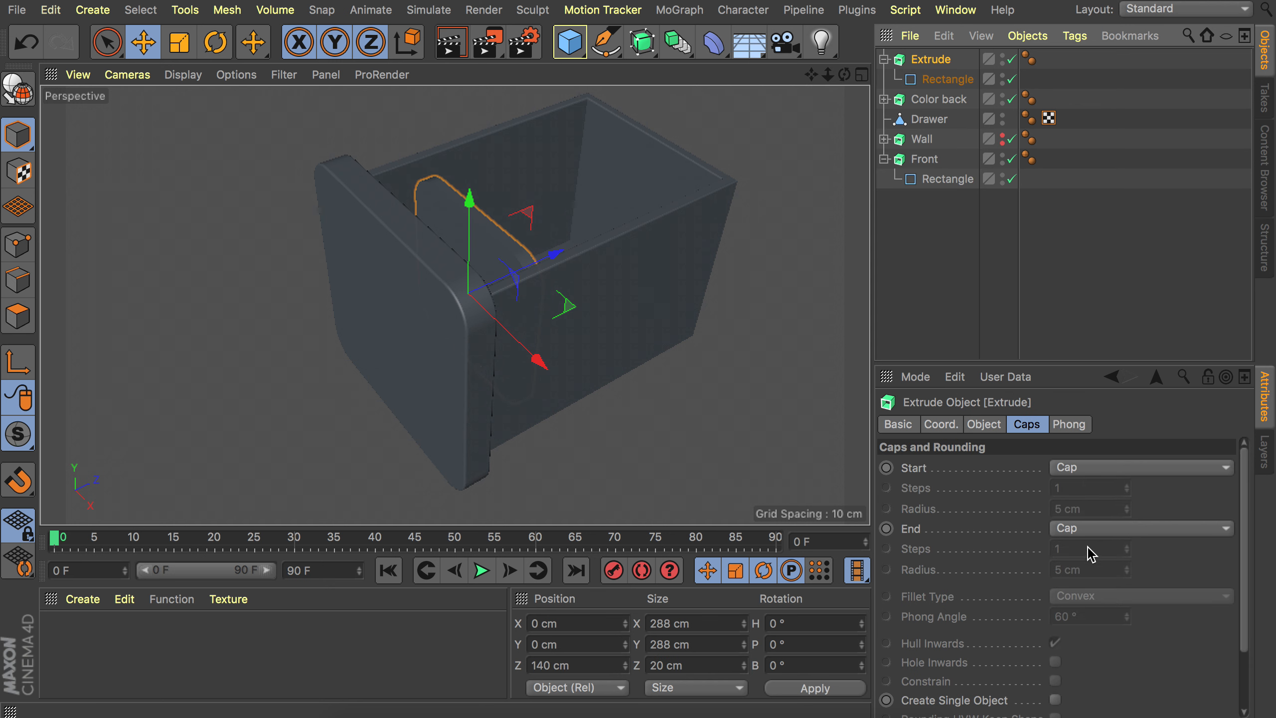
pyautogui.click(997, 426)
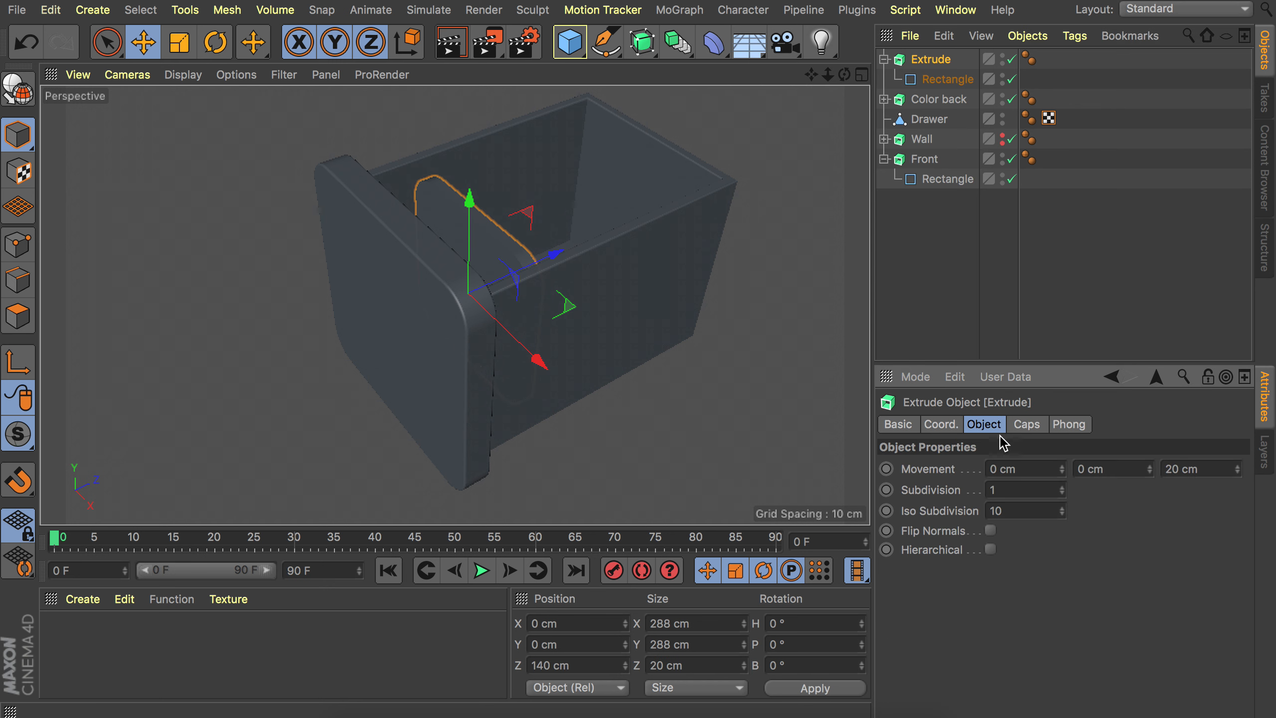
pyautogui.doubleClick(1203, 470)
pyautogui.write('4')
pyautogui.press('Return')
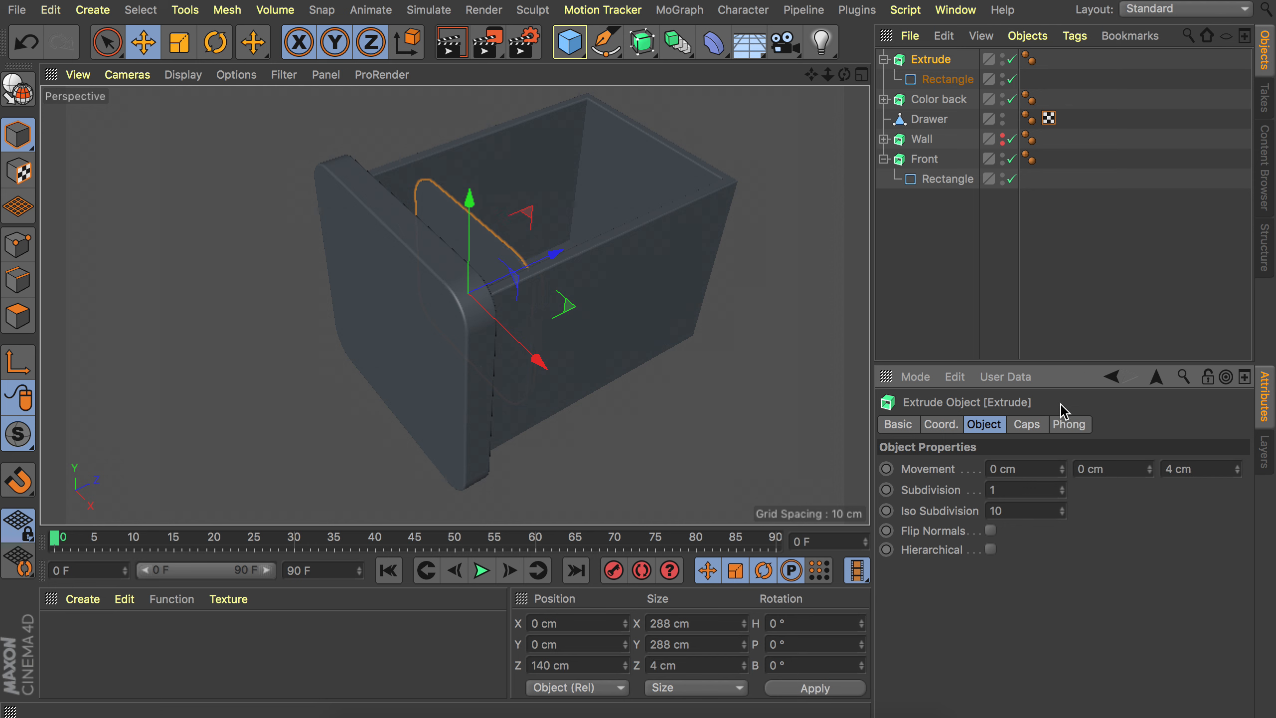
# Set both the start and end caps of the new extrusion to Fillet Cap.
pyautogui.click(1027, 425)
pyautogui.click(1088, 473)
pyautogui.click(1097, 547)
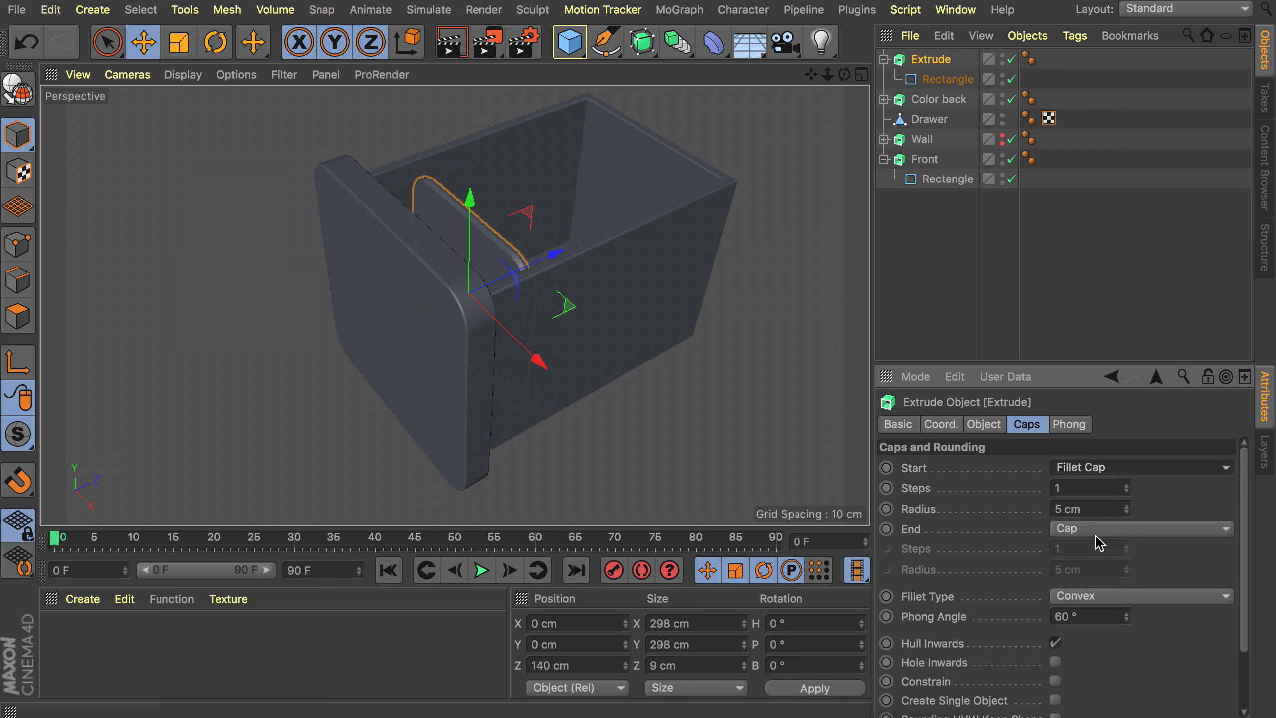
pyautogui.click(1097, 528)
pyautogui.click(1093, 607)
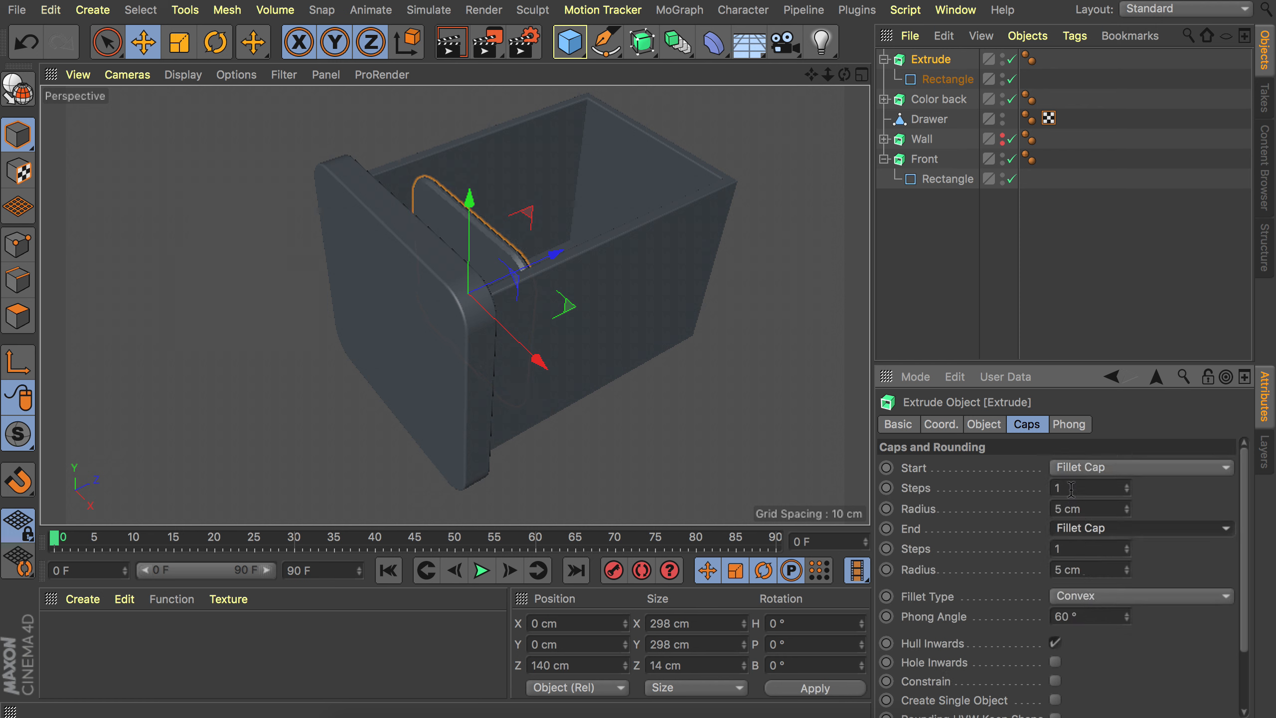
# Set both the start and end fillet cap radii of the extrusion to 2 cm.
pyautogui.doubleClick(1085, 509)
pyautogui.write('2')
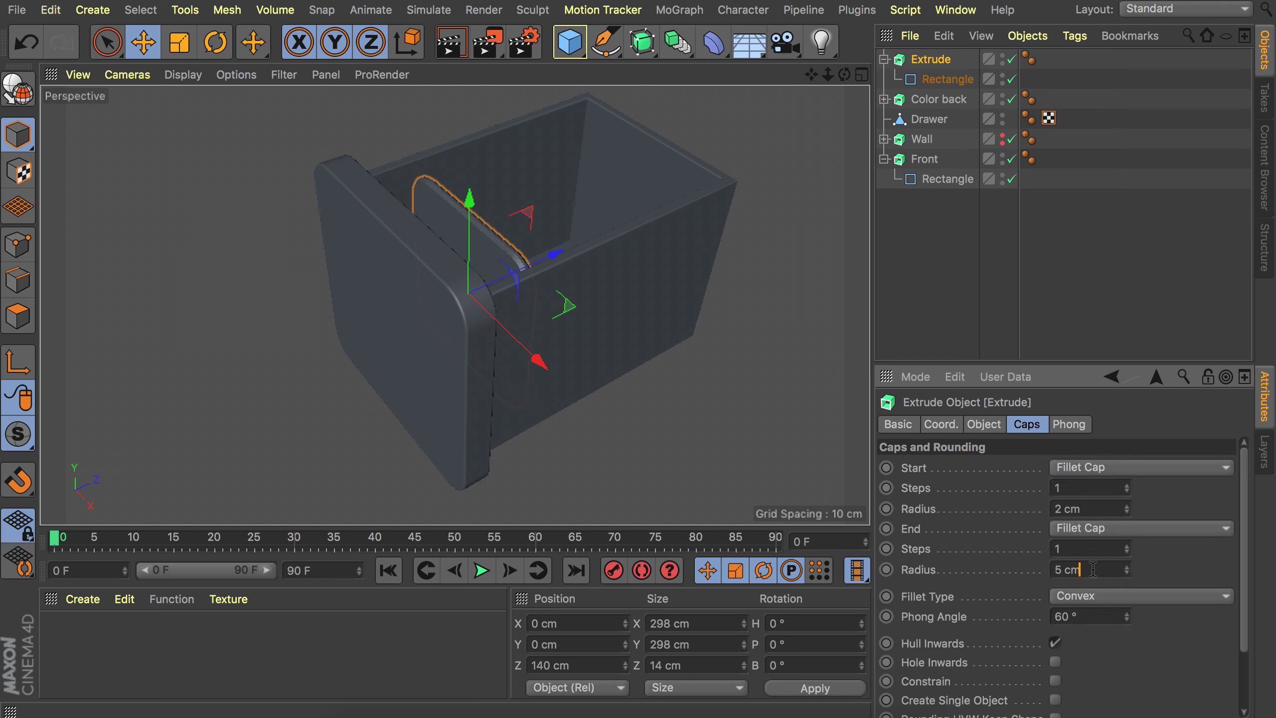
pyautogui.doubleClick(1093, 569)
pyautogui.write('2')
pyautogui.press('Return')
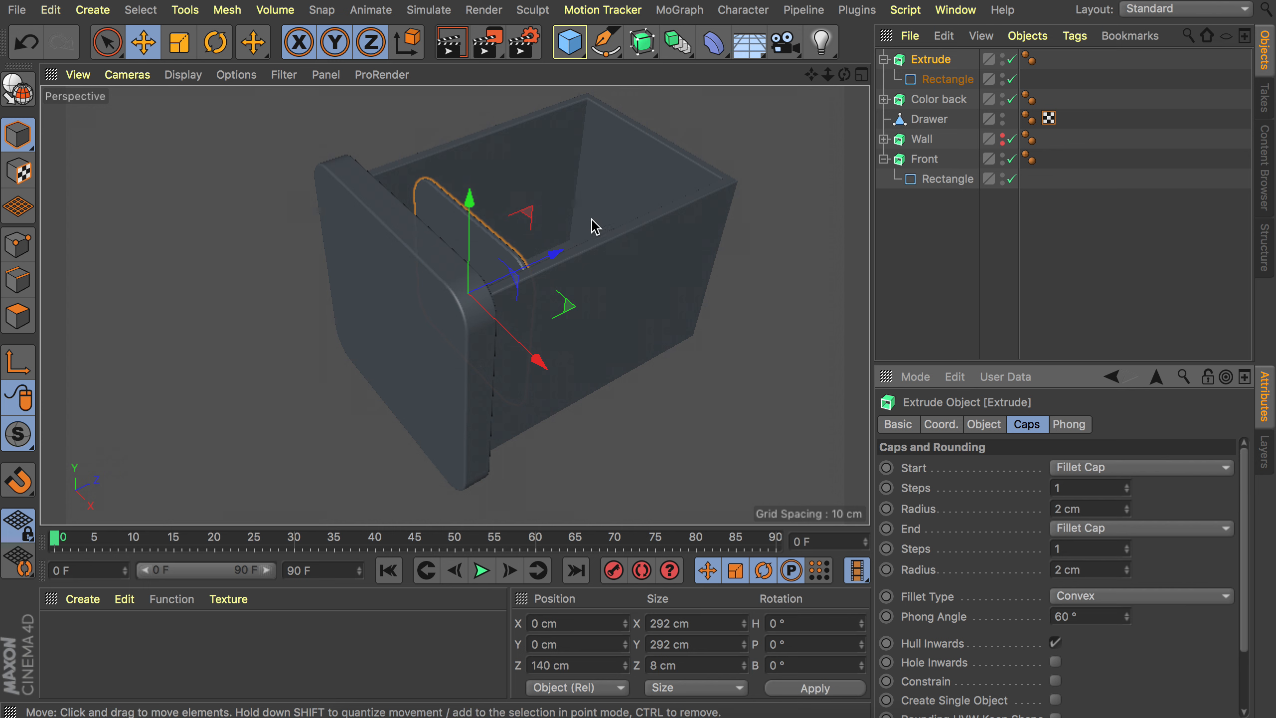
# Add a Cloner object containing the extruded inner panel.
pyautogui.keyDown('alt'); pyautogui.moveTo(485, 245); pyautogui.dragTo(522, 197, button='right'); pyautogui.keyUp('alt')
pyautogui.keyDown('alt'); pyautogui.moveTo(493, 223); pyautogui.dragTo(468, 233); pyautogui.keyUp('alt')
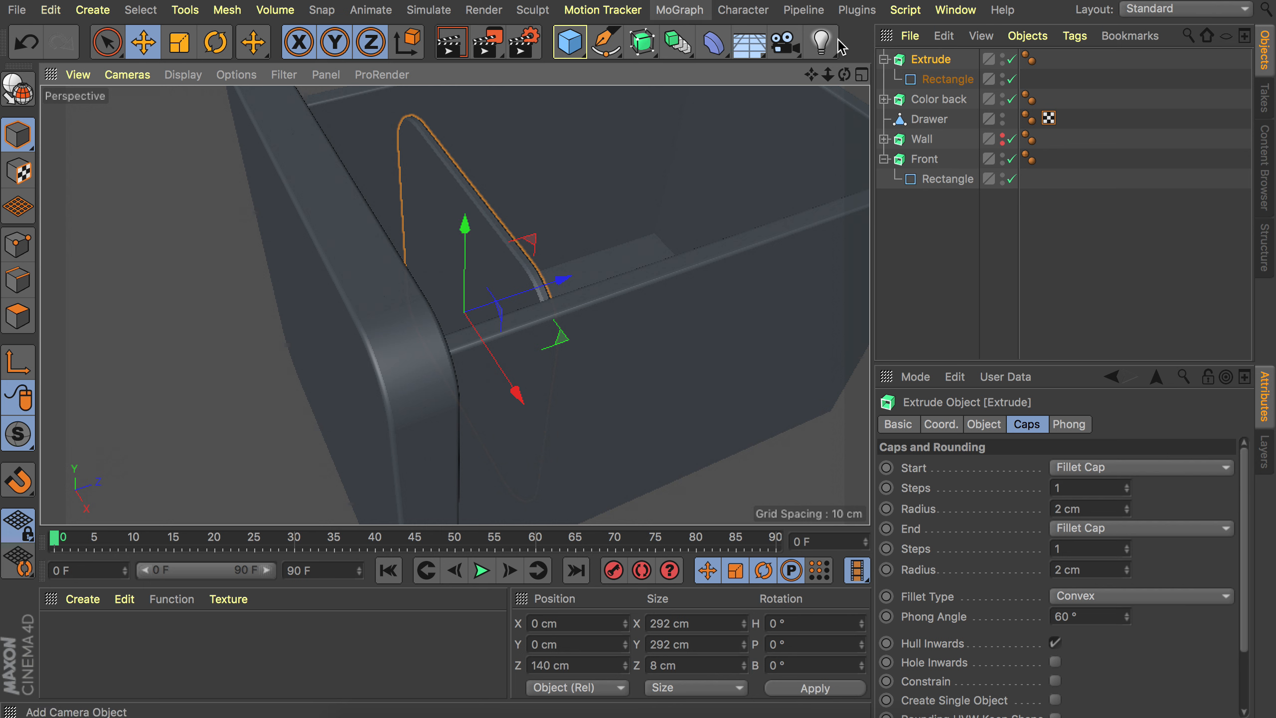
pyautogui.click(689, 10)
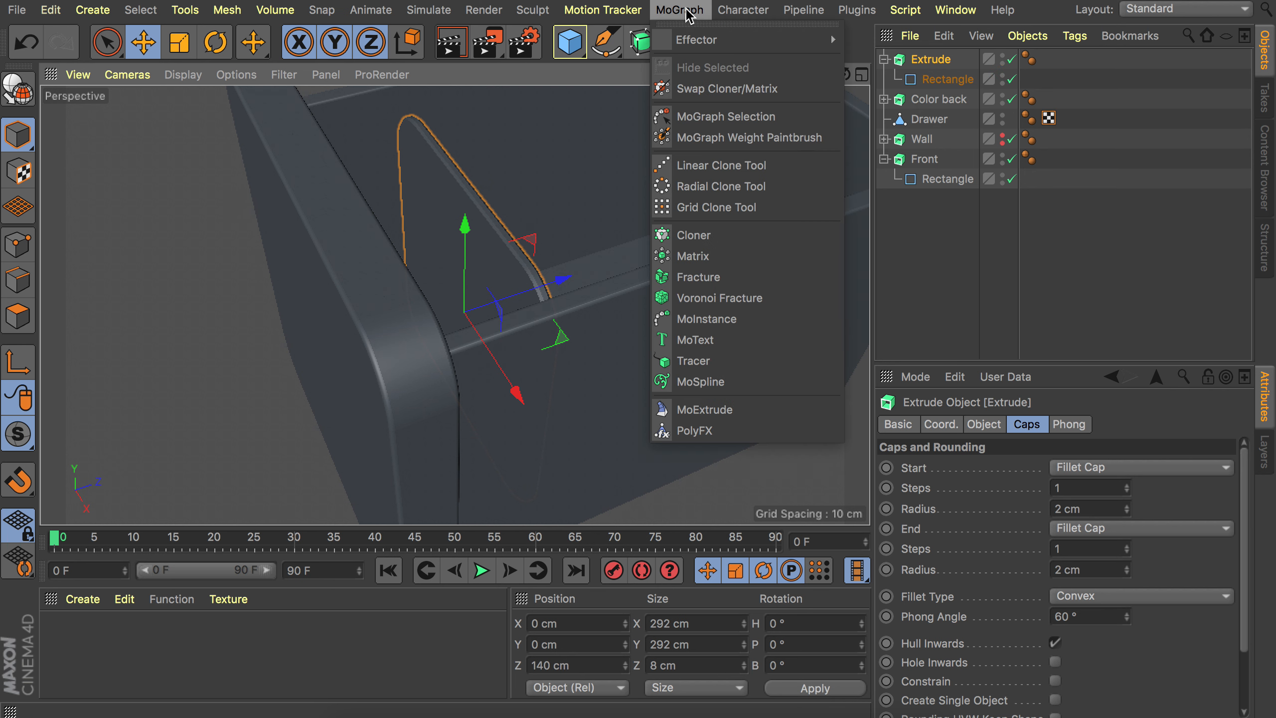
pyautogui.click(716, 240)
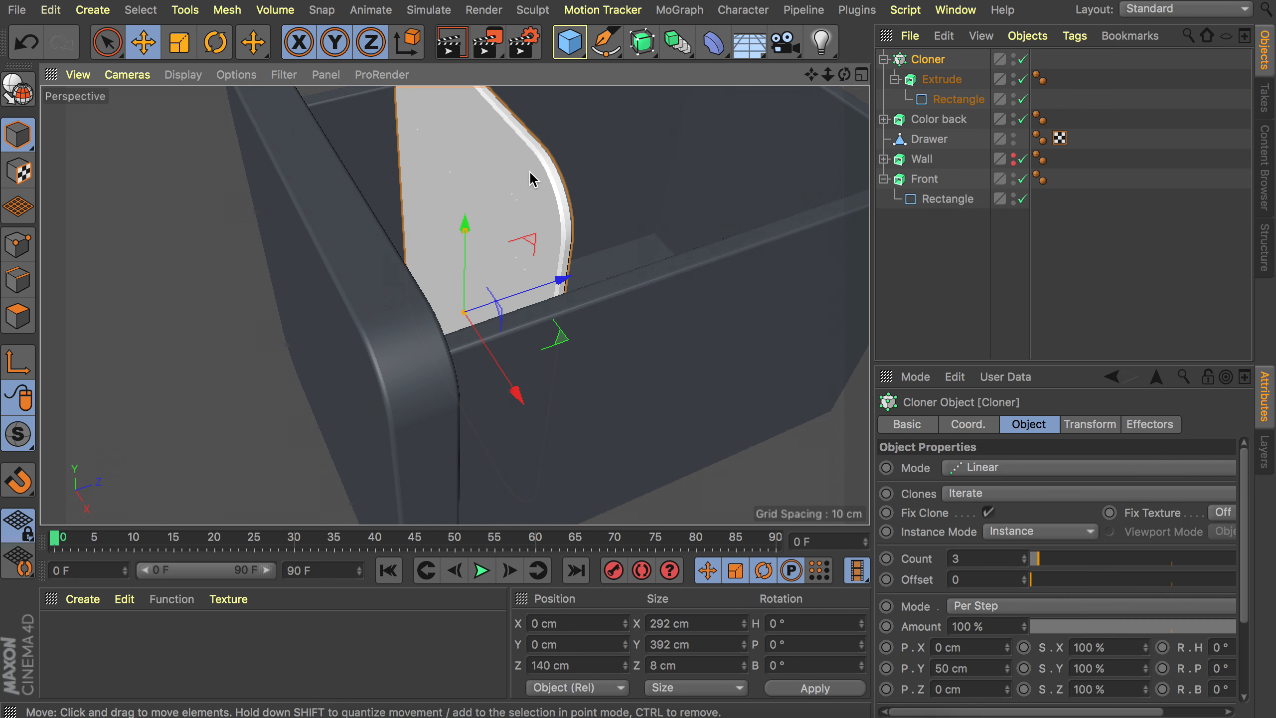
# Set the cloner's count to 4 and its Y position step to 0 cm.
pyautogui.keyDown('alt'); pyautogui.moveTo(529, 177); pyautogui.dragTo(602, 270); pyautogui.keyUp('alt')
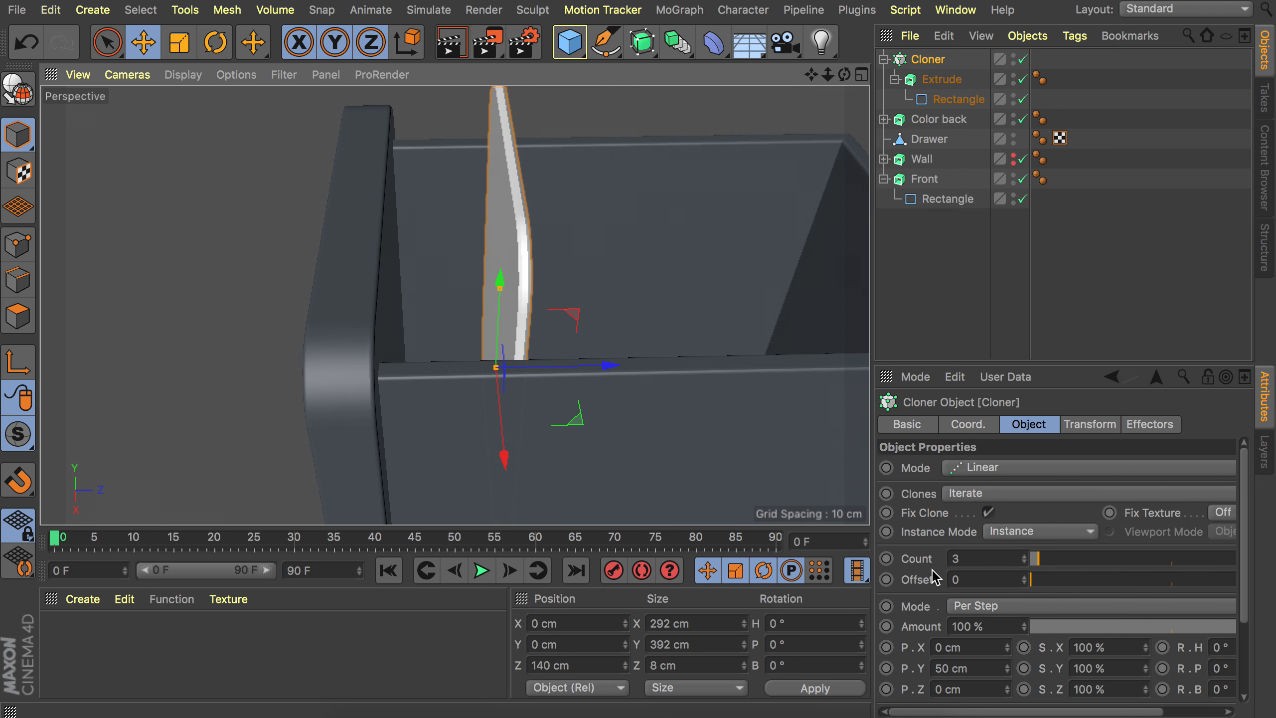
pyautogui.moveTo(1023, 561); pyautogui.dragTo(1028, 558)
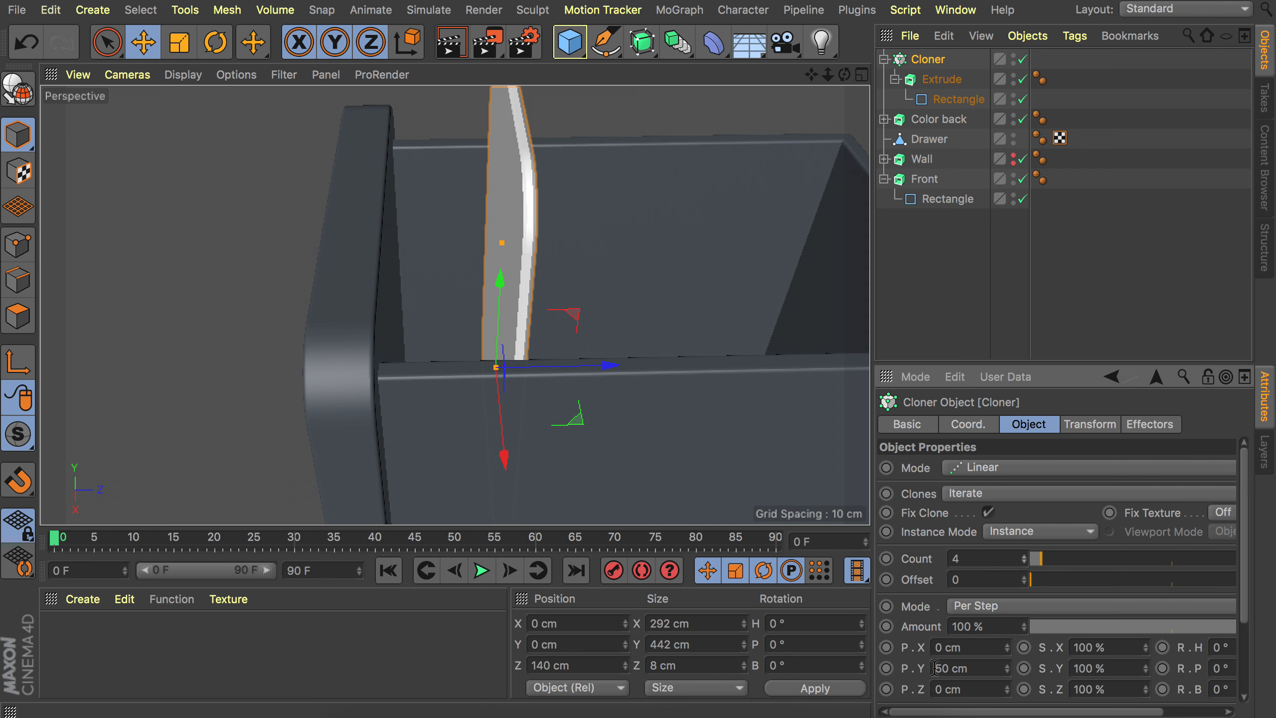
pyautogui.click(950, 669)
pyautogui.write('0')
pyautogui.press('Return')
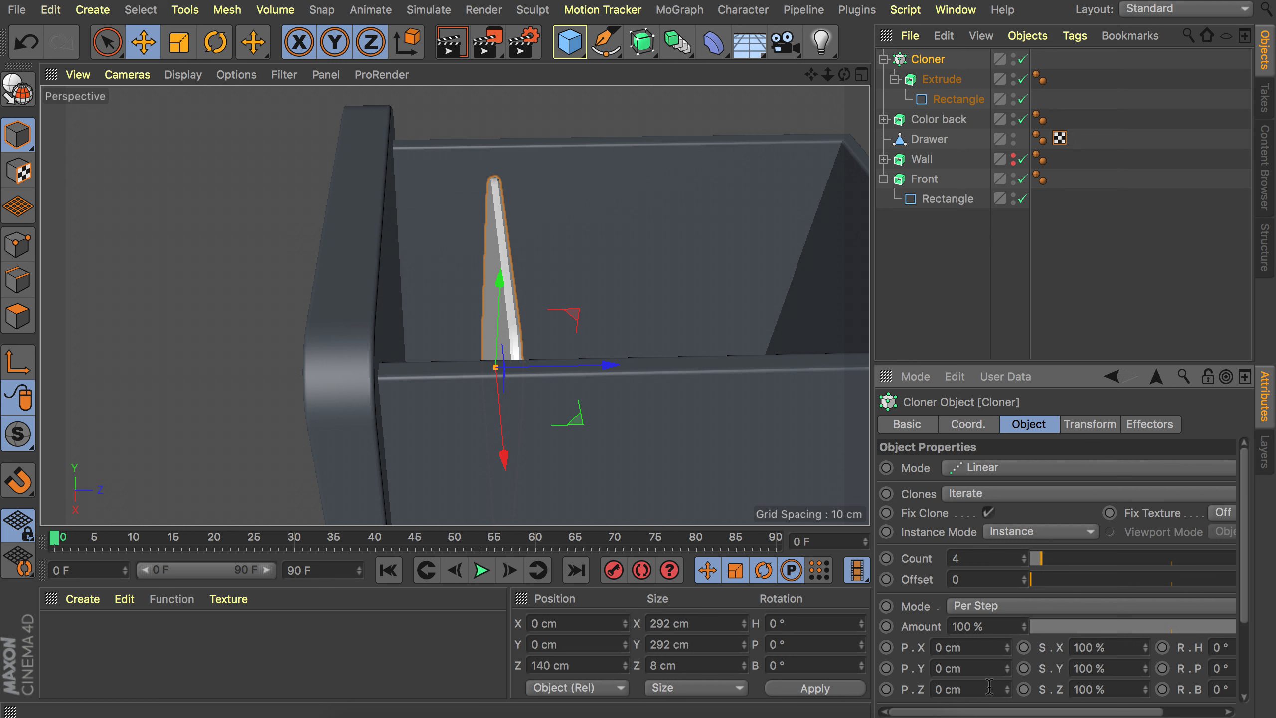
# Set the cloner's Z position step to 40 cm.
pyautogui.moveTo(1008, 693); pyautogui.dragTo(1008, 678)
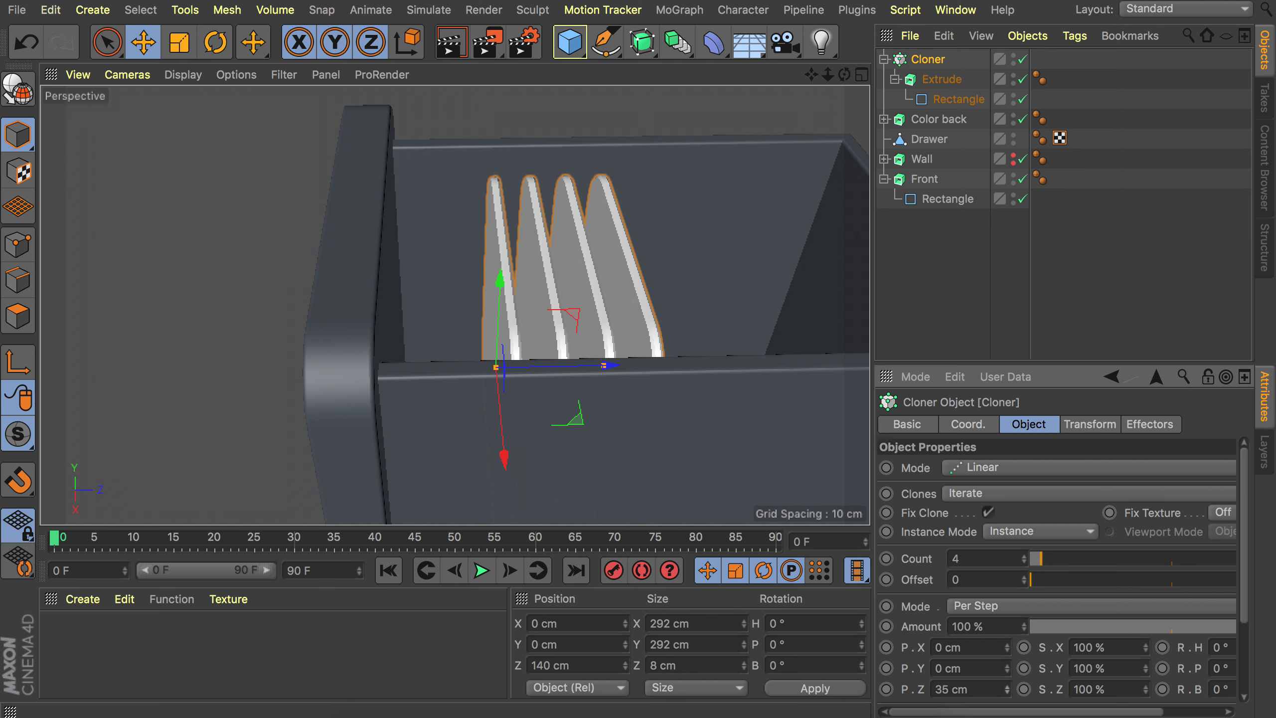
pyautogui.click(967, 690)
pyautogui.write('40')
pyautogui.press('Return')
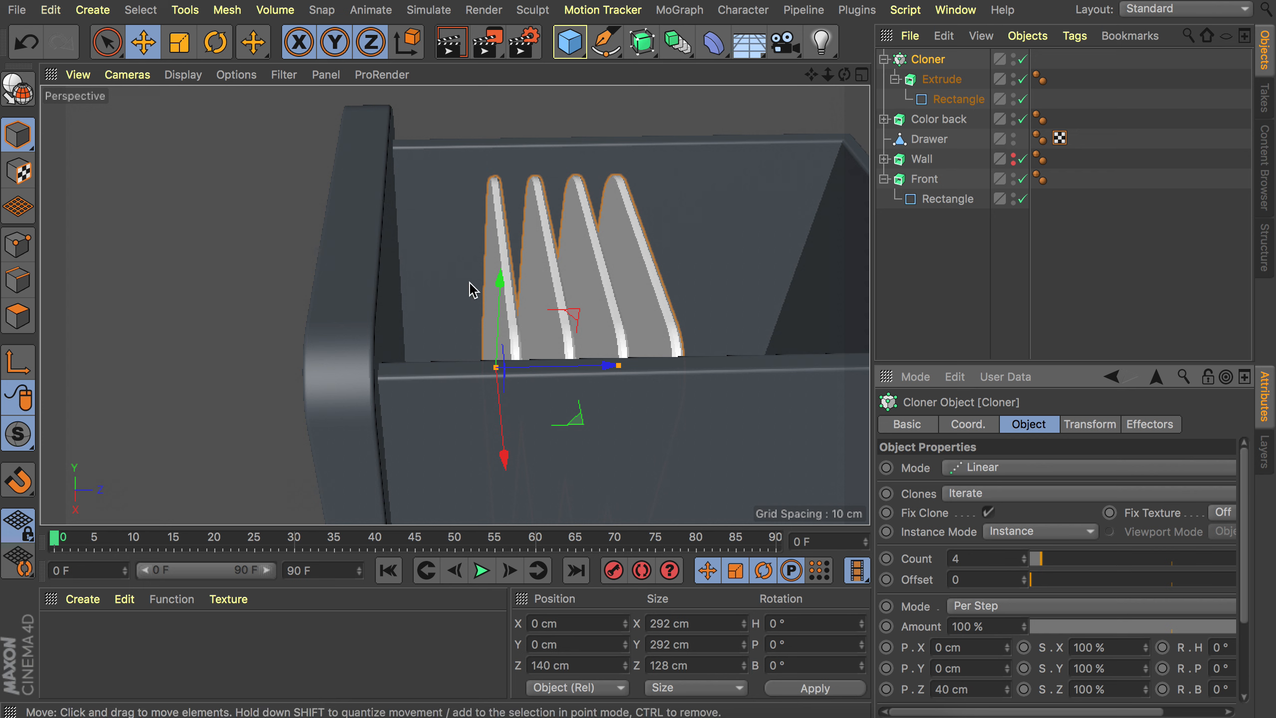
# Move the cloner back along Z to about 70 cm inside the drawer.
pyautogui.moveTo(589, 274)
pyautogui.keyDown('alt'); pyautogui.mouseDown()
pyautogui.moveTo(515, 314)
pyautogui.moveTo(535, 350)
pyautogui.mouseUp(); pyautogui.keyUp('alt')
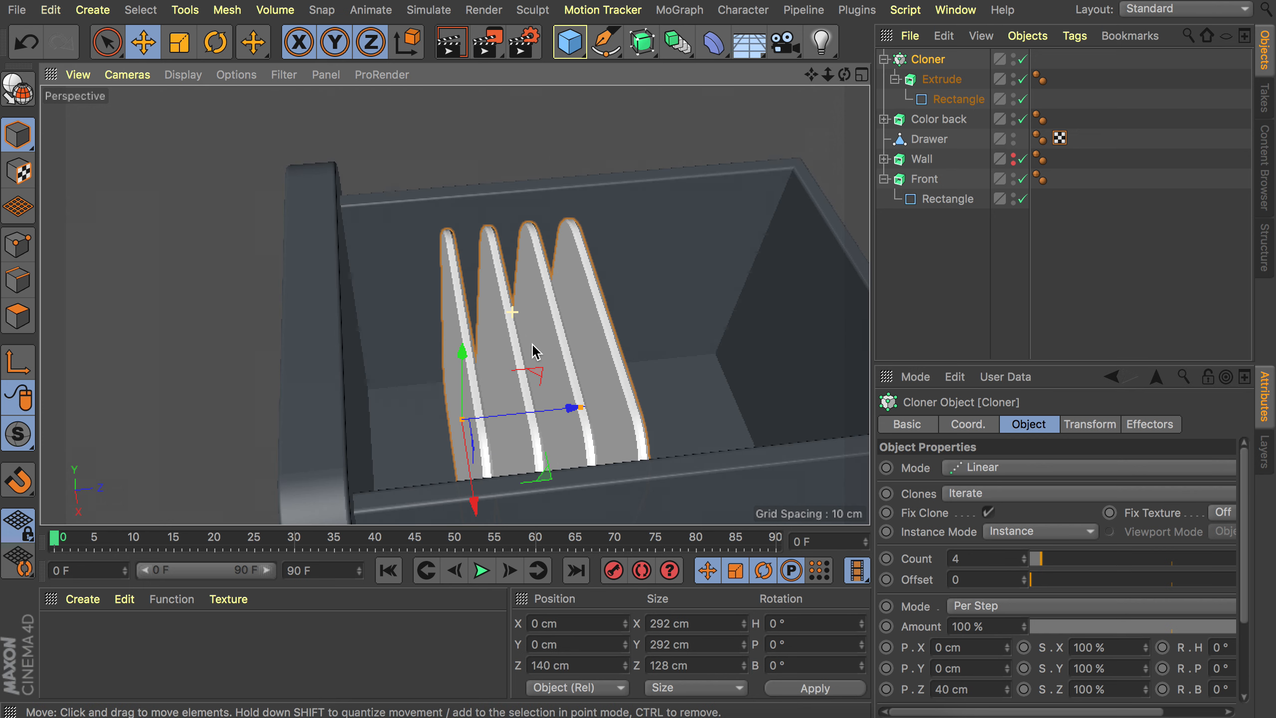
pyautogui.moveTo(571, 407); pyautogui.dragTo(395, 404)
pyautogui.moveTo(403, 349)
pyautogui.keyDown('alt'); pyautogui.mouseDown()
pyautogui.moveTo(421, 319)
pyautogui.moveTo(435, 355)
pyautogui.moveTo(403, 376)
pyautogui.moveTo(402, 363)
pyautogui.mouseUp(); pyautogui.keyUp('alt')
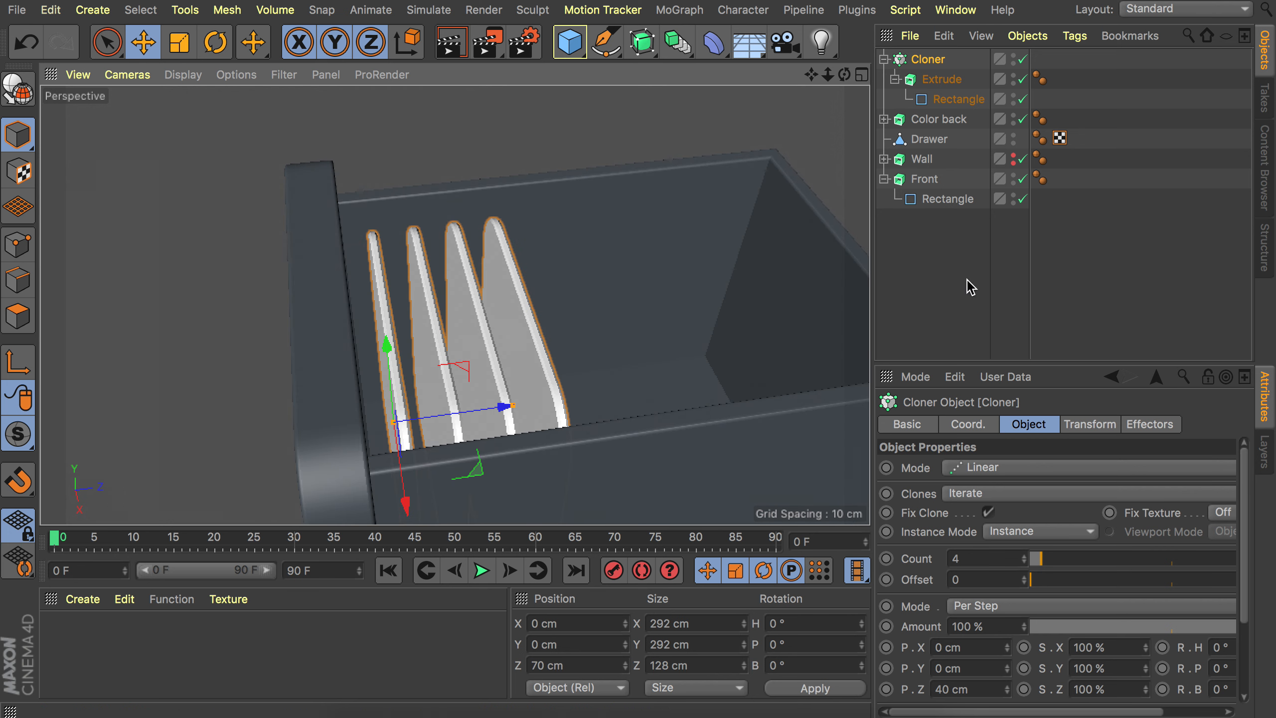
pyautogui.click(970, 288)
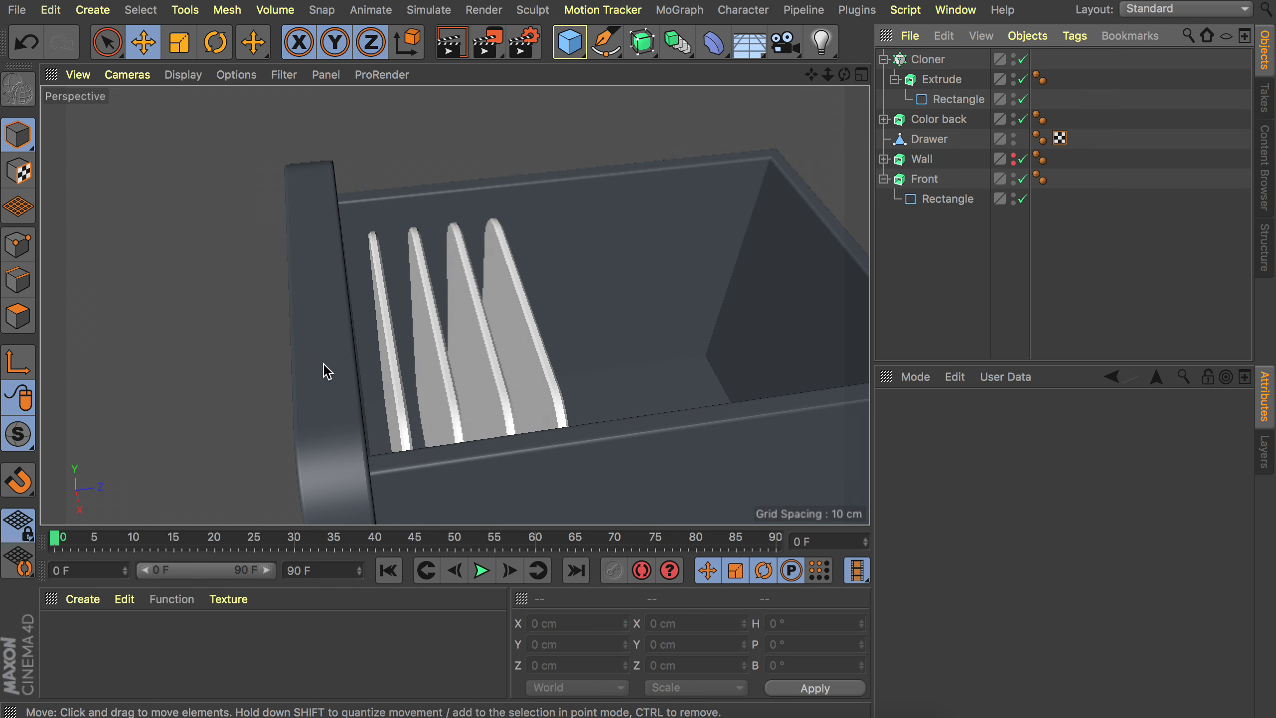
# Group the cloner, color back, drawer box and front under a new Null object.
pyautogui.keyDown('alt'); pyautogui.moveTo(328, 372); pyautogui.dragTo(421, 277, button='middle'); pyautogui.keyUp('alt')
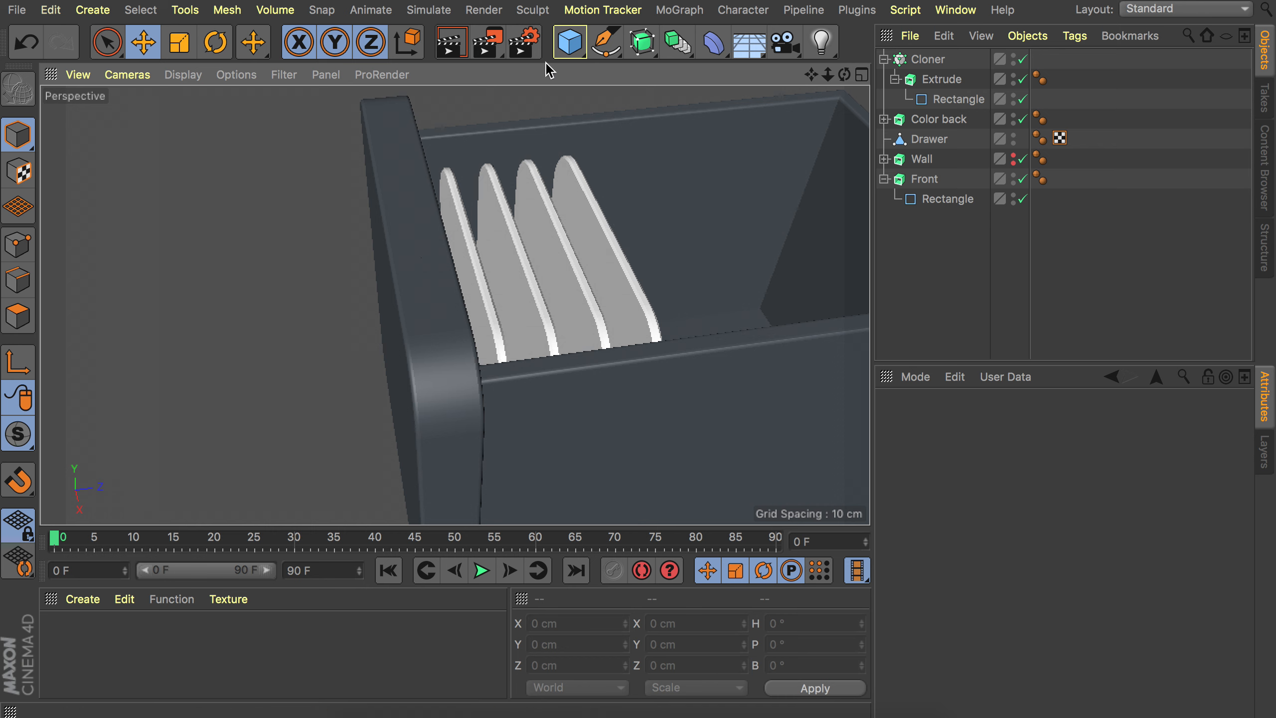
pyautogui.click(572, 51)
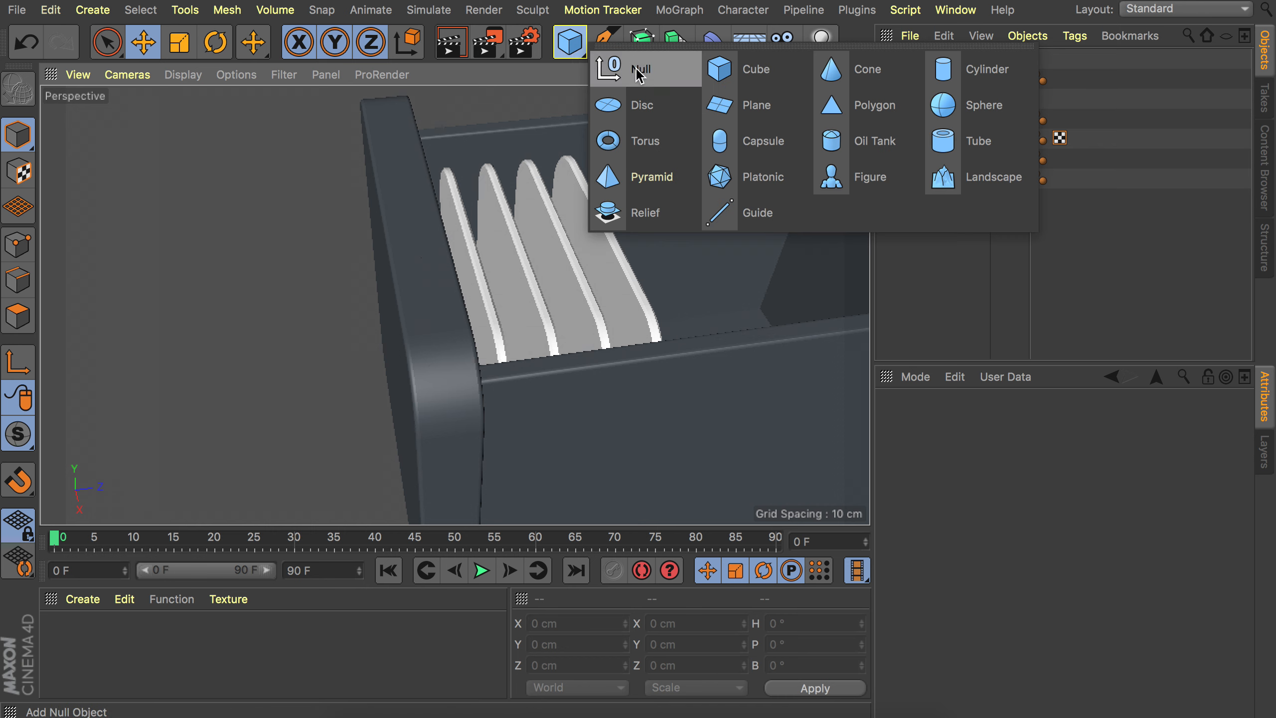
pyautogui.click(643, 71)
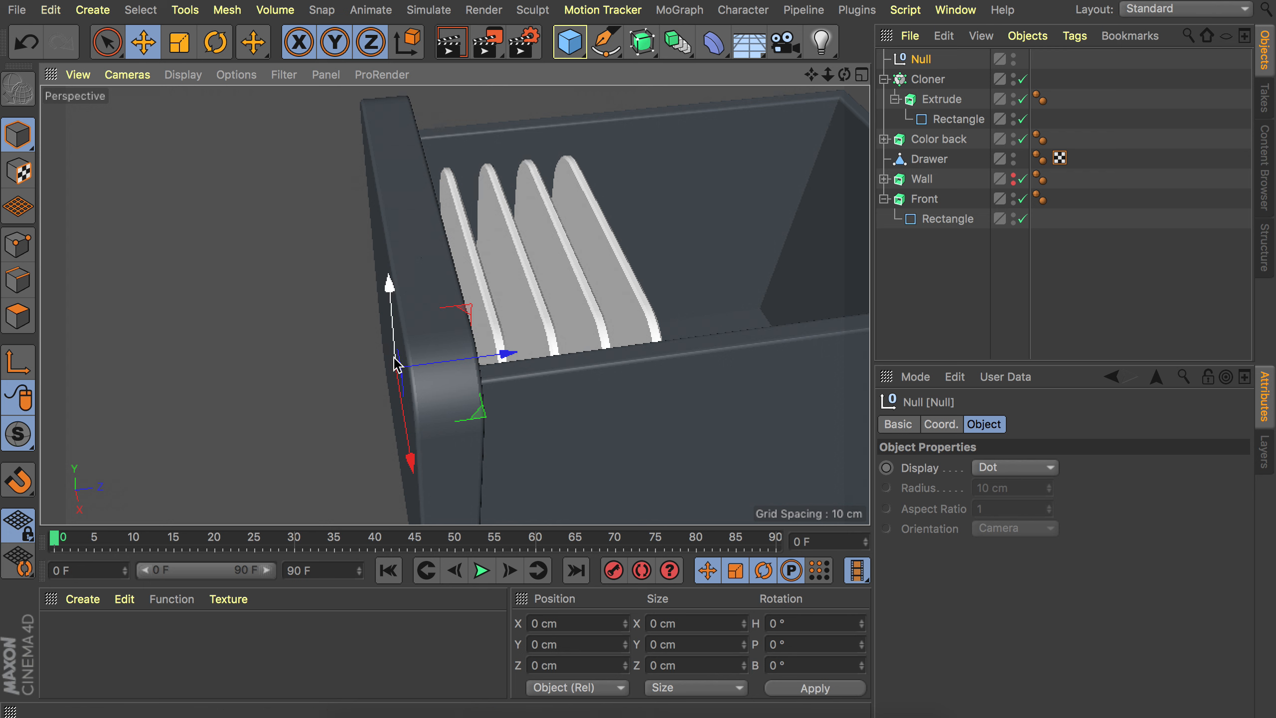
pyautogui.click(926, 79)
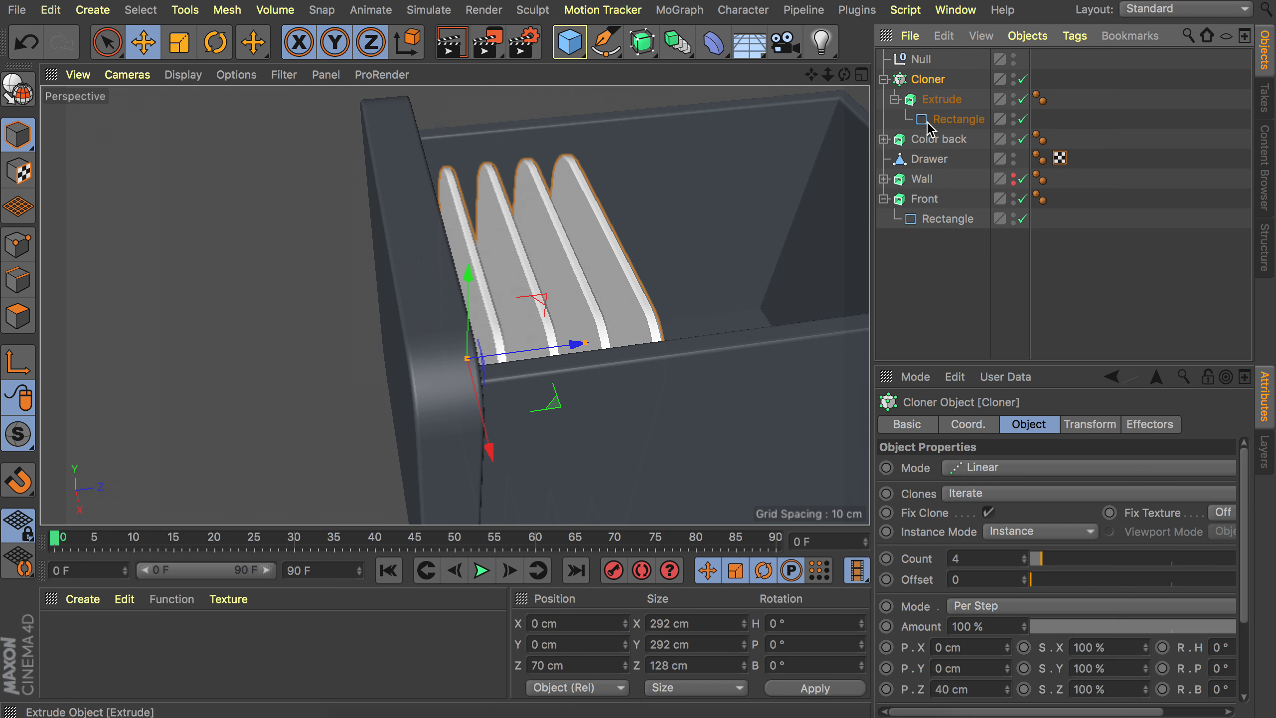
pyautogui.keyDown('ctrl'); pyautogui.click(930, 203); pyautogui.keyUp('ctrl')
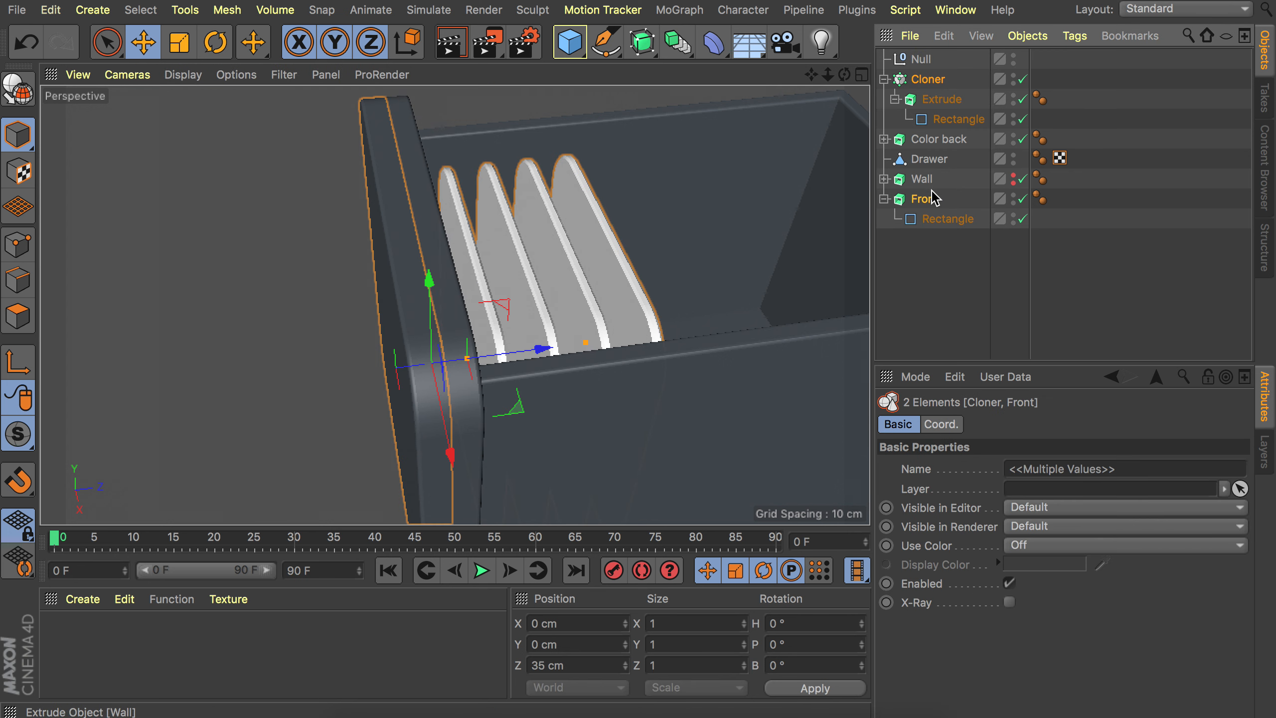
pyautogui.click(926, 82)
pyautogui.keyDown('shift'); pyautogui.click(926, 201); pyautogui.keyUp('shift')
pyautogui.keyDown('ctrl'); pyautogui.click(924, 181); pyautogui.keyUp('ctrl')
pyautogui.moveTo(926, 199); pyautogui.dragTo(919, 60)
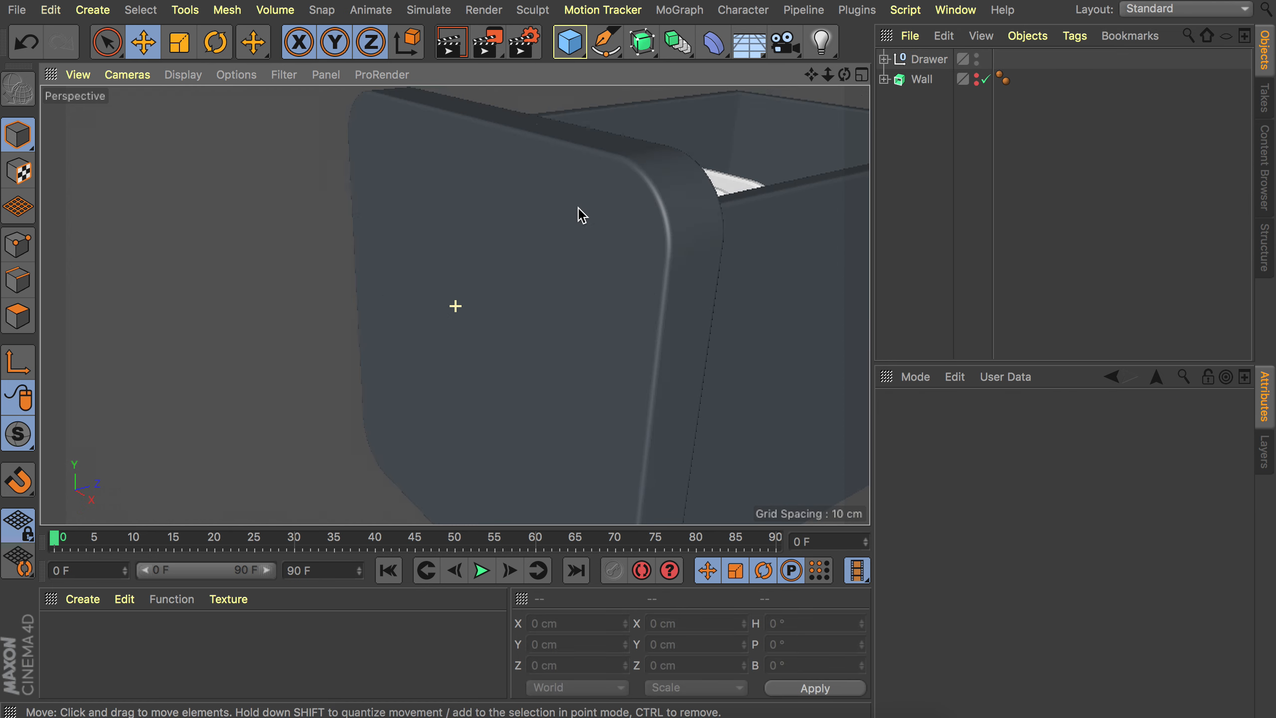
# Move the Drawer group back along Z to about -250 cm into the wall.
pyautogui.scroll(-5, 579, 214)
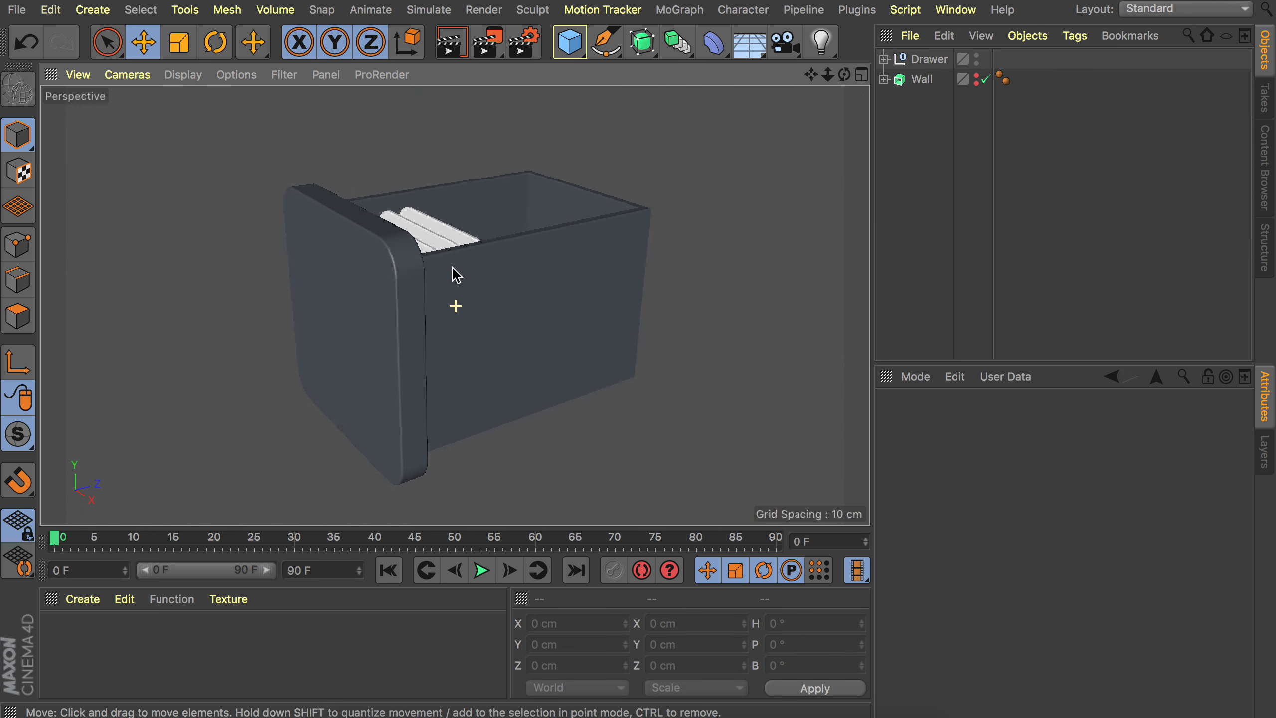
pyautogui.keyDown('alt'); pyautogui.click(977, 77); pyautogui.keyUp('alt')
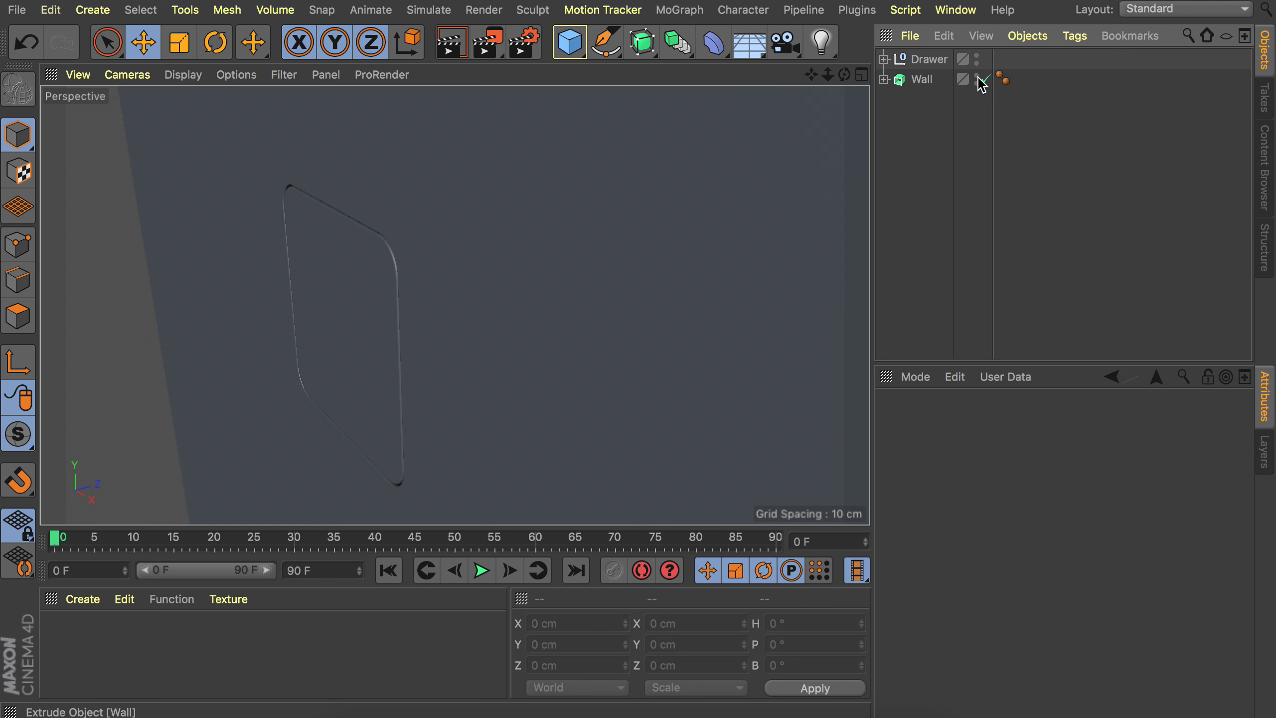
pyautogui.click(343, 306)
pyautogui.moveTo(435, 304); pyautogui.dragTo(295, 339)
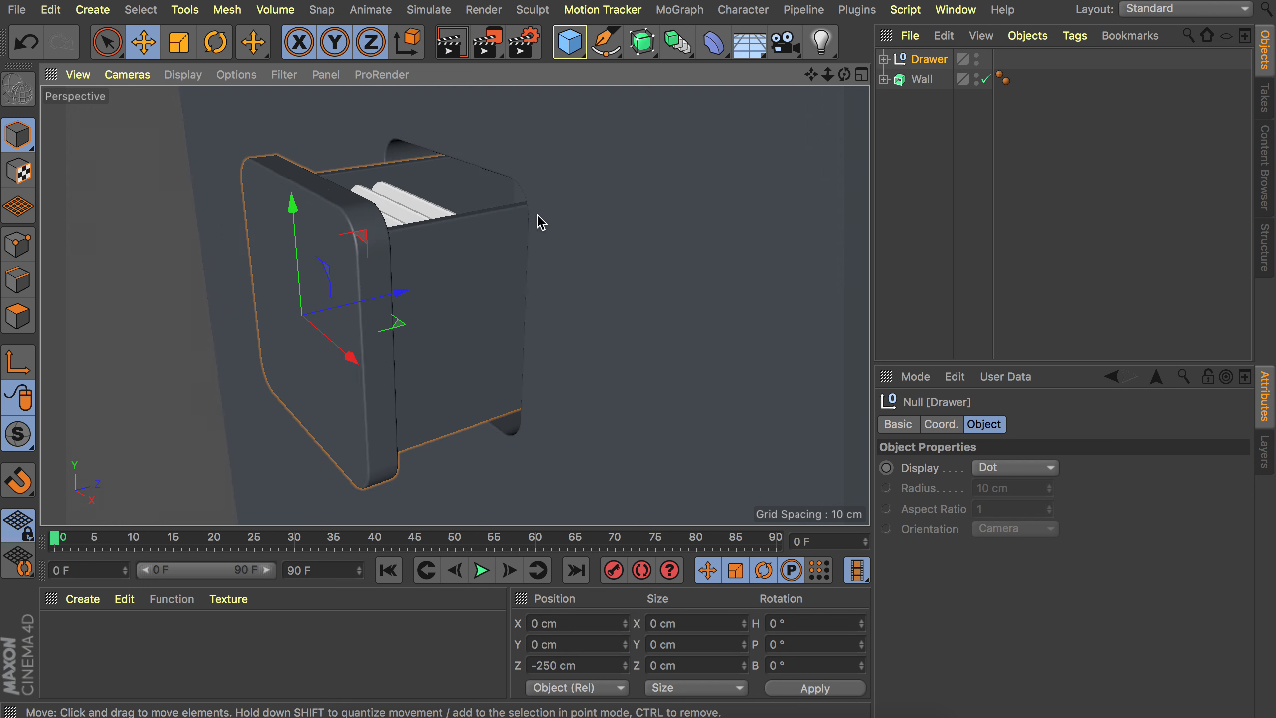
# Add a Plane object and set its orientation to -Z.
pyautogui.keyDown('alt'); pyautogui.moveTo(539, 220); pyautogui.dragTo(648, 188); pyautogui.keyUp('alt')
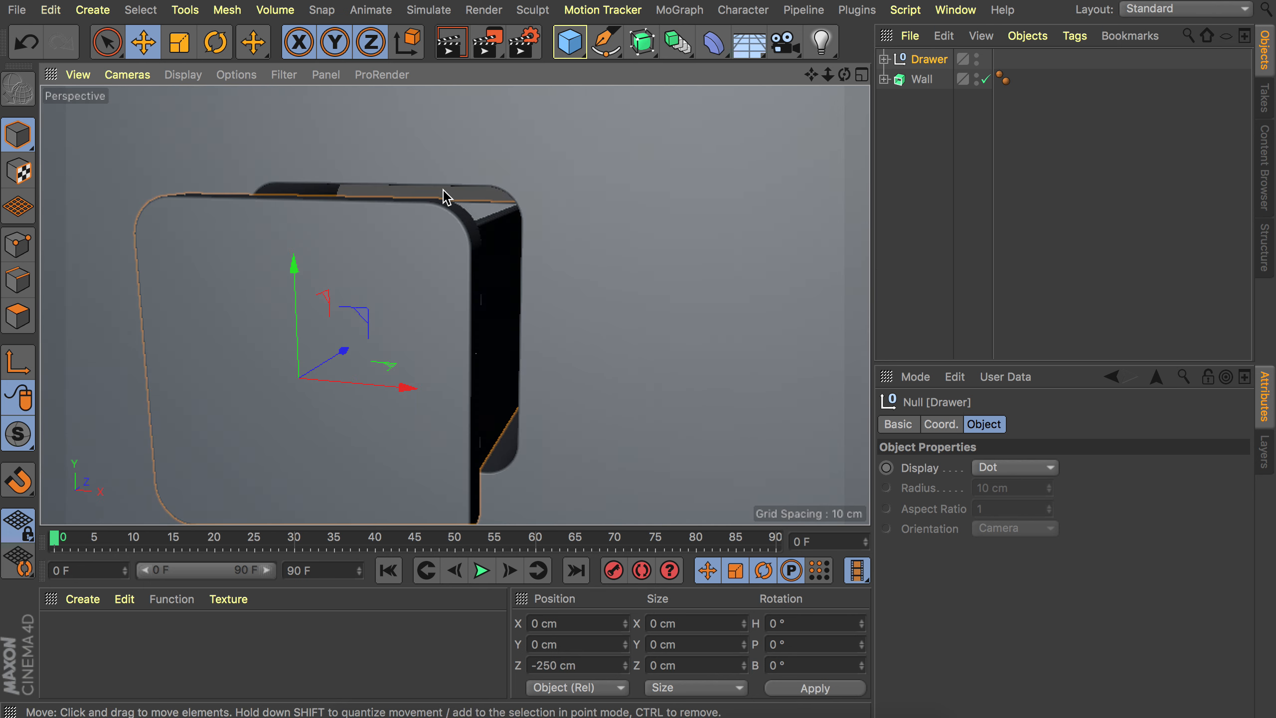
pyautogui.hotkey('ctrl', 'z')
pyautogui.keyDown('alt'); pyautogui.moveTo(553, 192); pyautogui.dragTo(449, 295); pyautogui.keyUp('alt')
pyautogui.keyDown('alt'); pyautogui.moveTo(657, 196); pyautogui.dragTo(304, 225, button='right'); pyautogui.keyUp('alt')
pyautogui.keyDown('alt'); pyautogui.moveTo(413, 225); pyautogui.dragTo(297, 216); pyautogui.keyUp('alt')
pyautogui.click(936, 174)
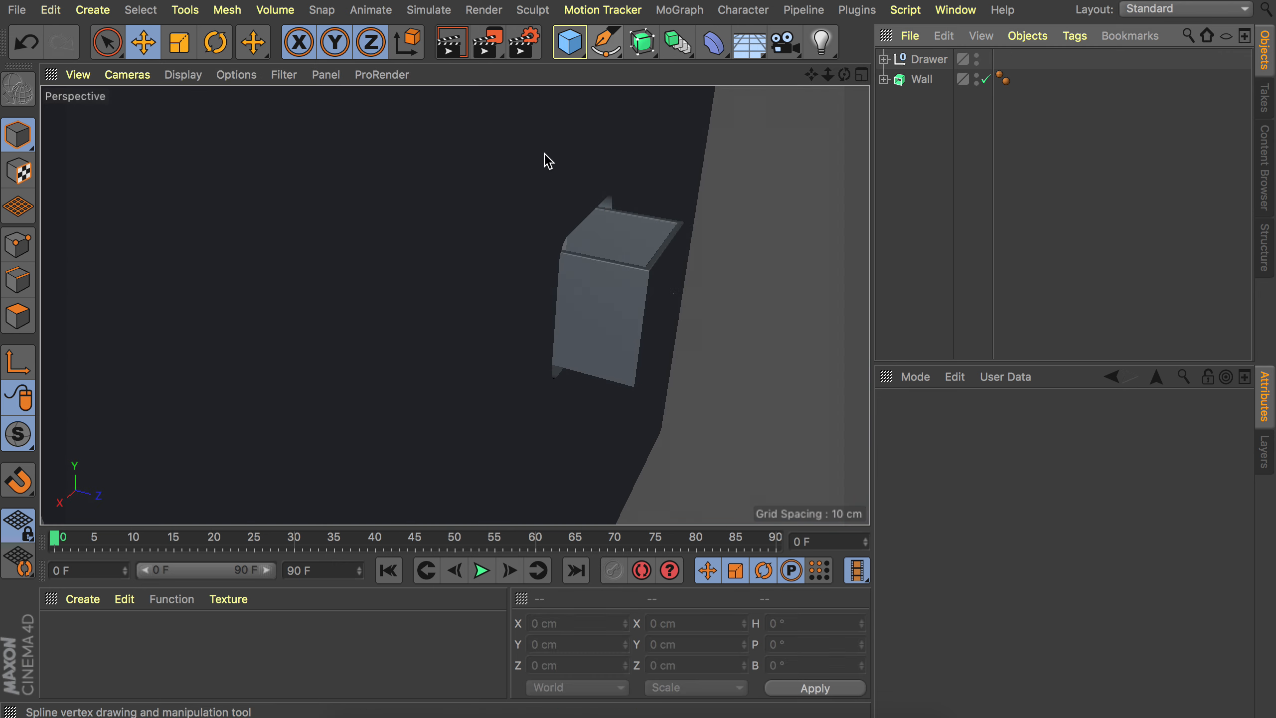
pyautogui.moveTo(569, 42); pyautogui.dragTo(718, 106)
pyautogui.press('r')
pyautogui.click(926, 60)
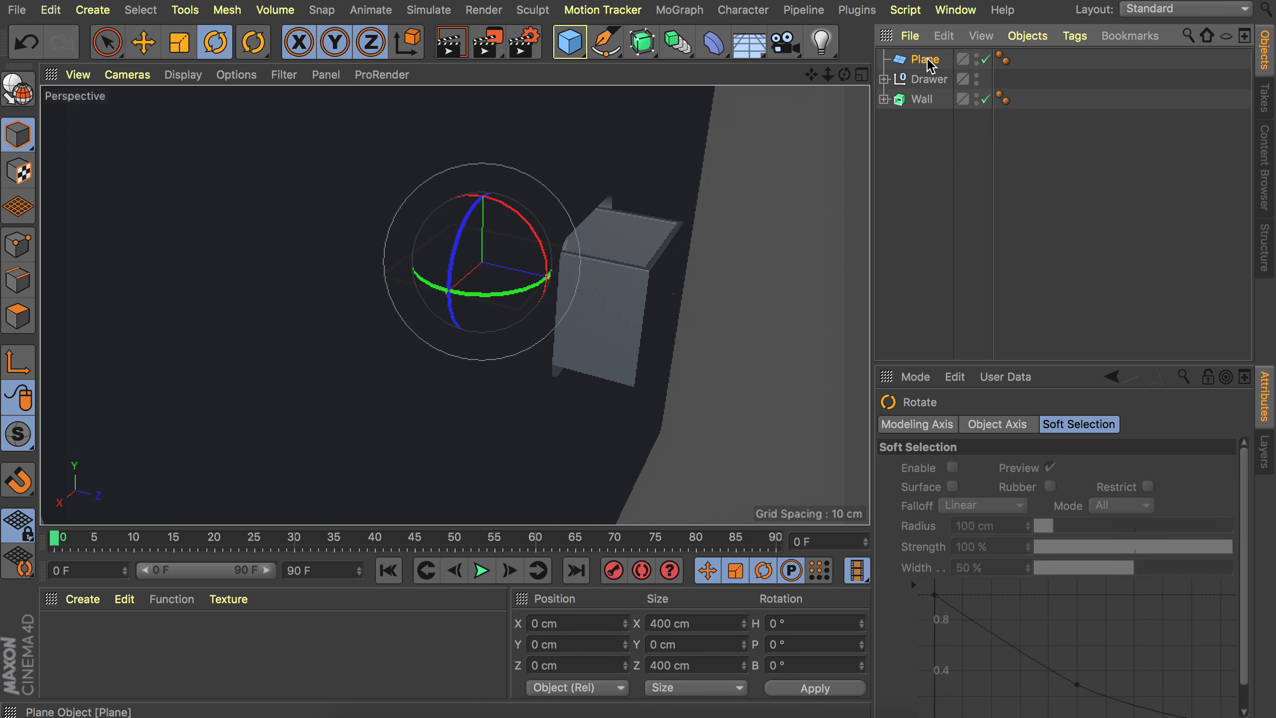
pyautogui.click(1034, 554)
pyautogui.scroll(-3, 1034, 554)
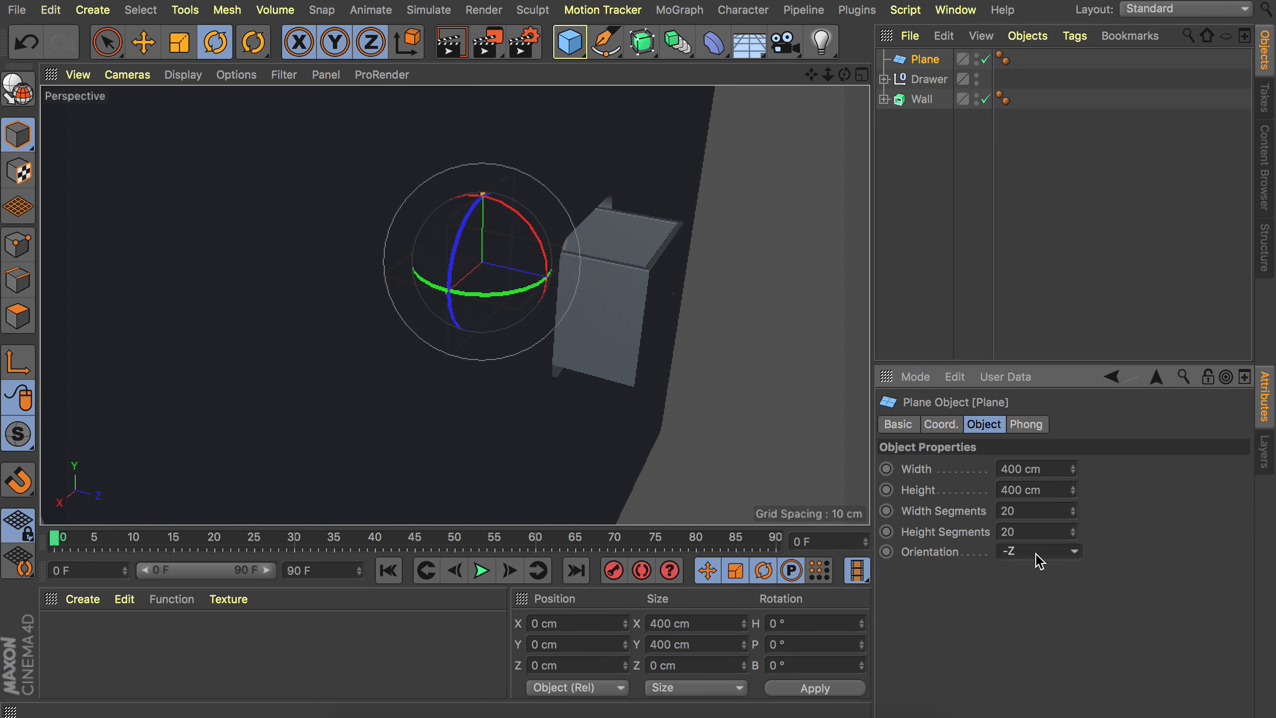
# Scale the plane to about 424 cm square and move it about 295 cm along Z behind the wall.
pyautogui.press('e')
pyautogui.moveTo(530, 271); pyautogui.dragTo(625, 285)
pyautogui.press('t')
pyautogui.moveTo(675, 228); pyautogui.dragTo(613, 297)
pyautogui.press('e')
pyautogui.press('t')
pyautogui.moveTo(749, 217); pyautogui.dragTo(800, 216)
pyautogui.press('e')
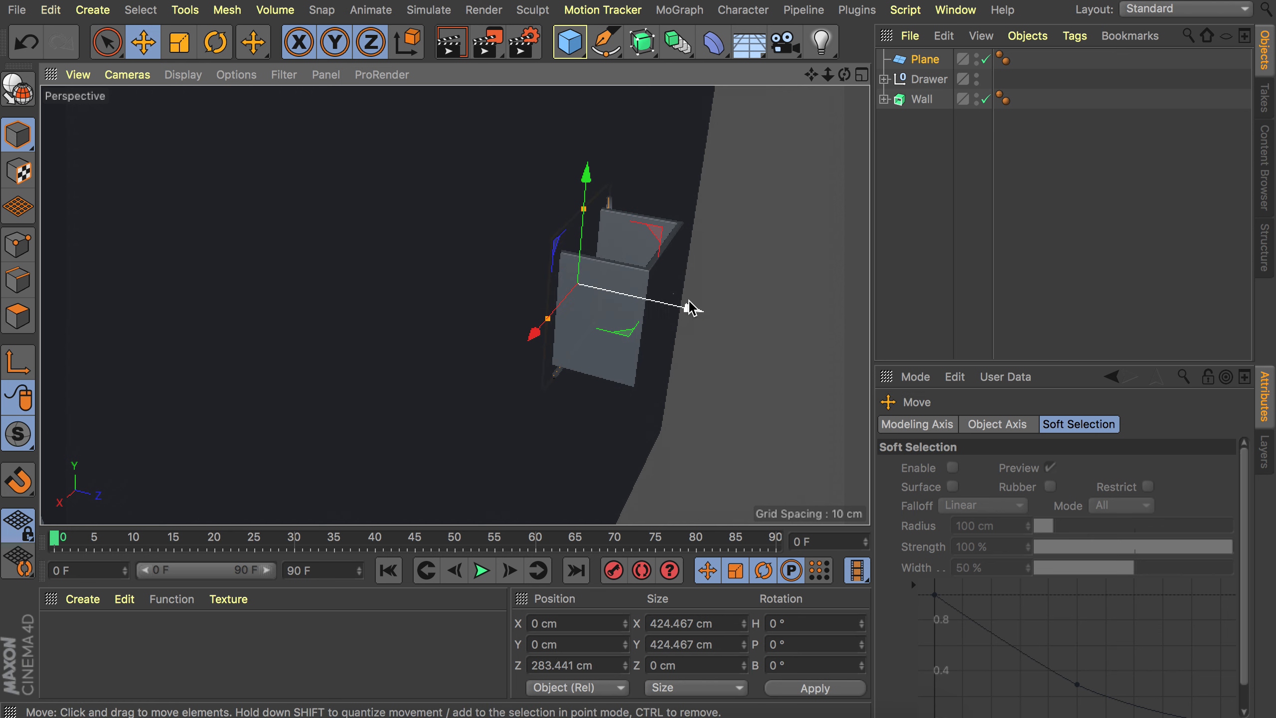
pyautogui.moveTo(688, 301); pyautogui.dragTo(695, 303)
pyautogui.keyDown('alt'); pyautogui.moveTo(490, 254); pyautogui.dragTo(695, 239); pyautogui.keyUp('alt')
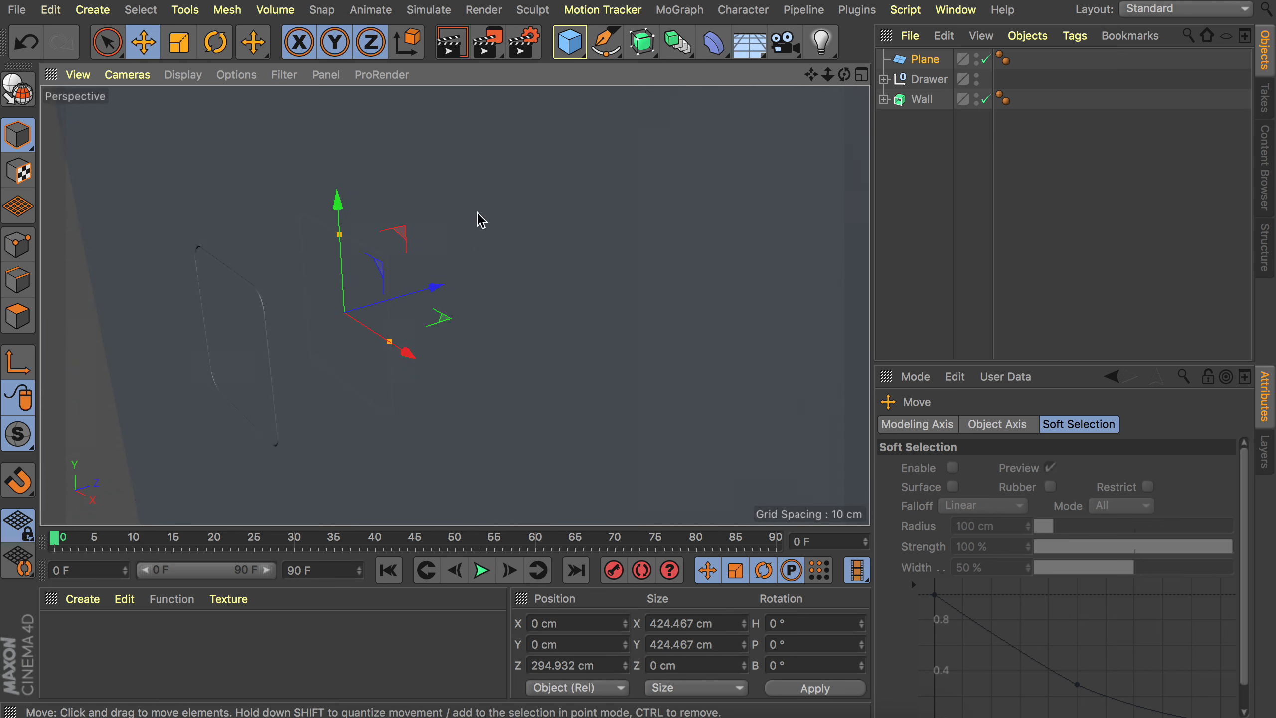
pyautogui.keyDown('alt'); pyautogui.moveTo(327, 299); pyautogui.dragTo(538, 246); pyautogui.keyUp('alt')
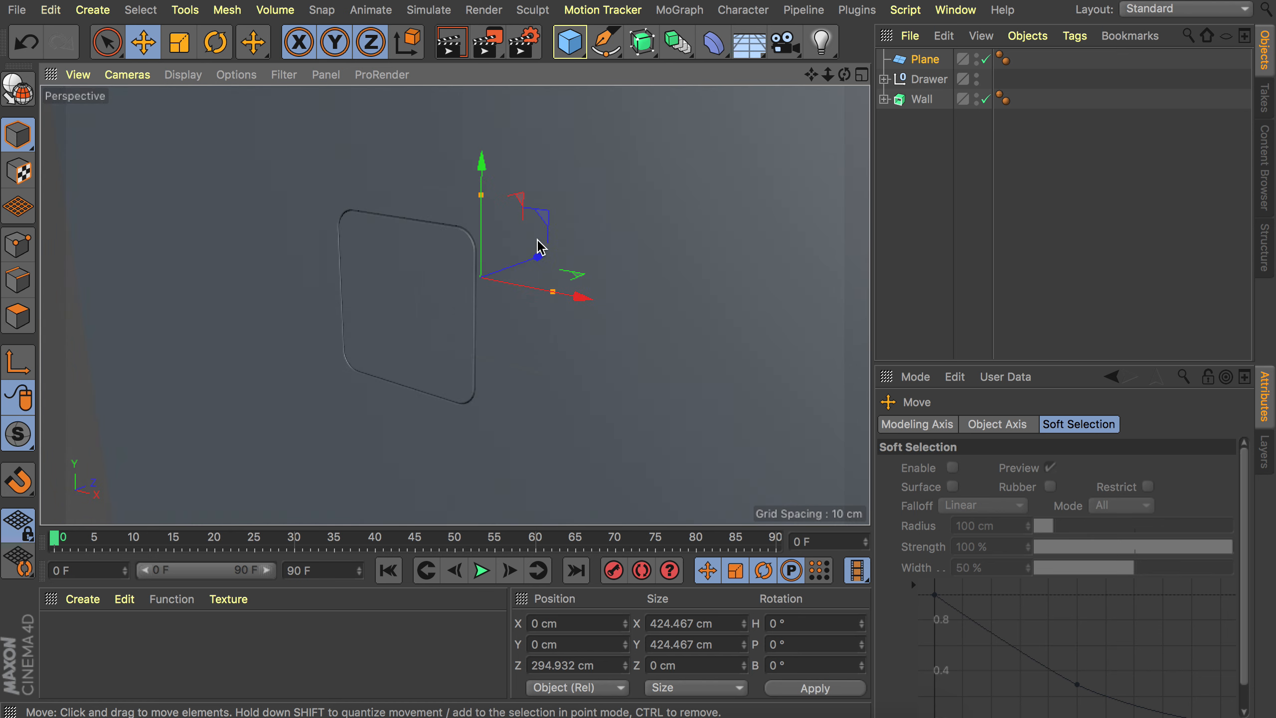
pyautogui.click(933, 191)
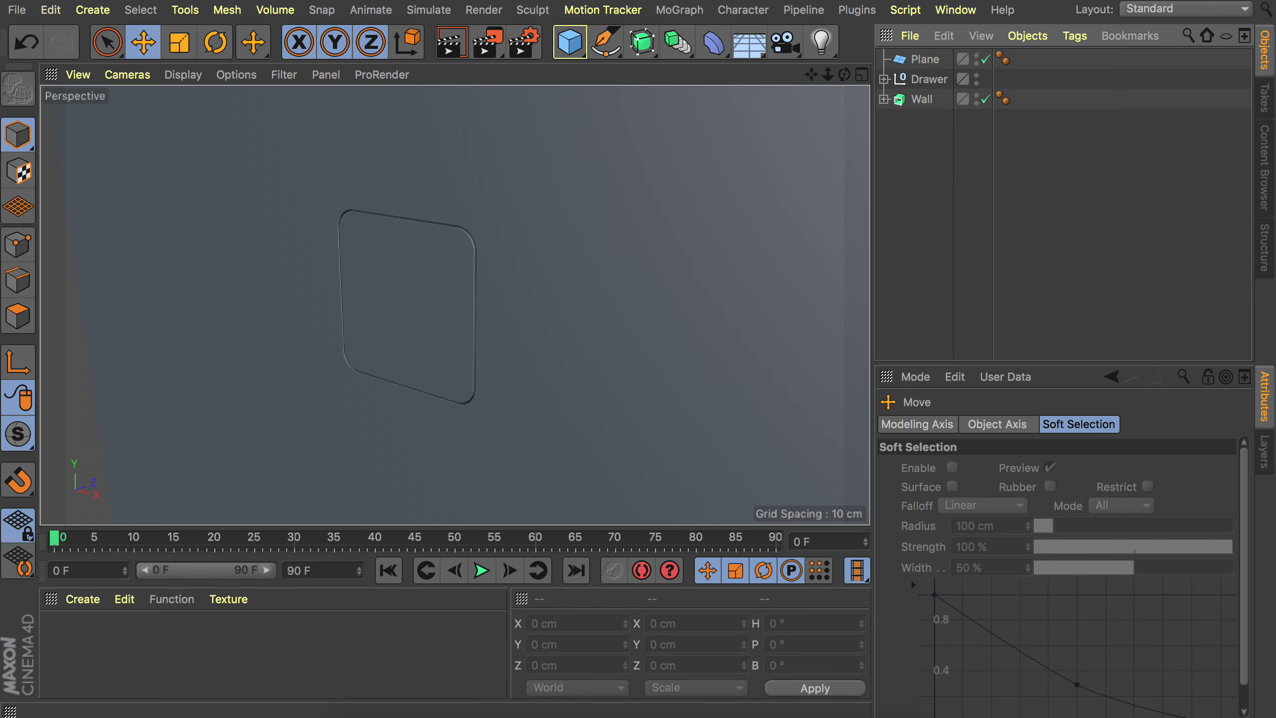
# Create a new material named main and open it in the Material Editor.
pyautogui.doubleClick(165, 632)
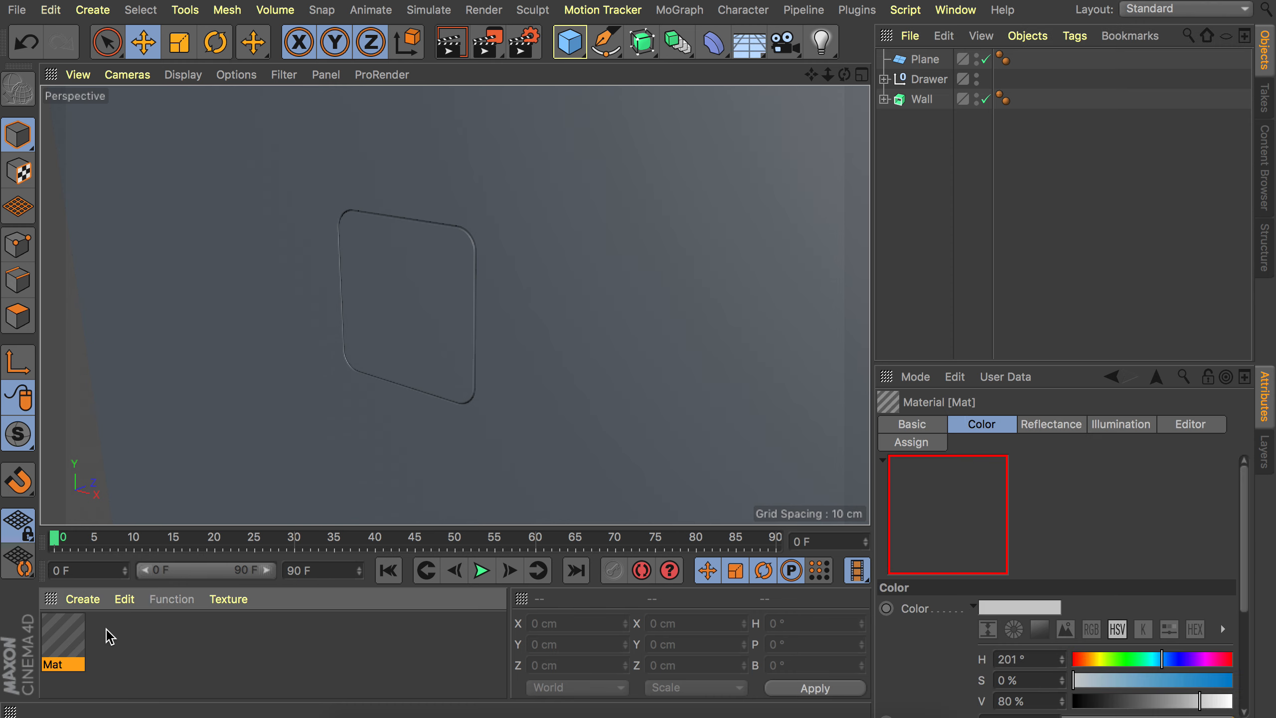
pyautogui.doubleClick(72, 639)
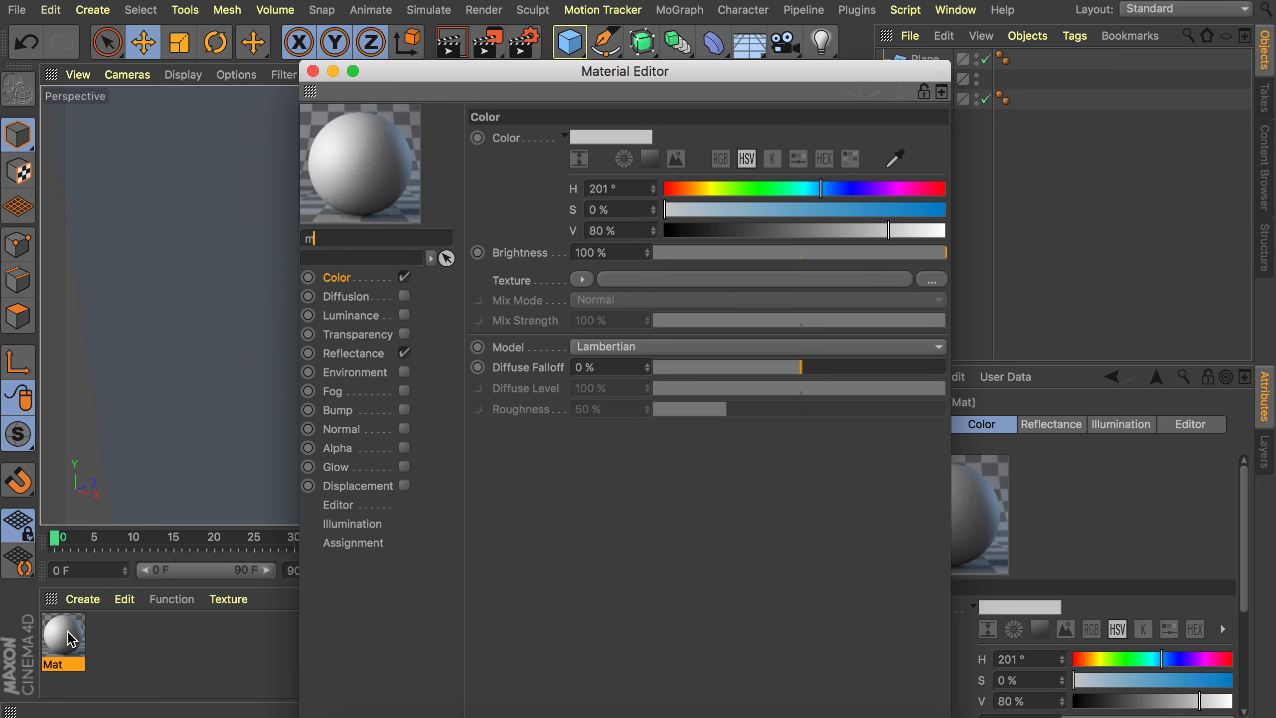
pyautogui.press('Return')
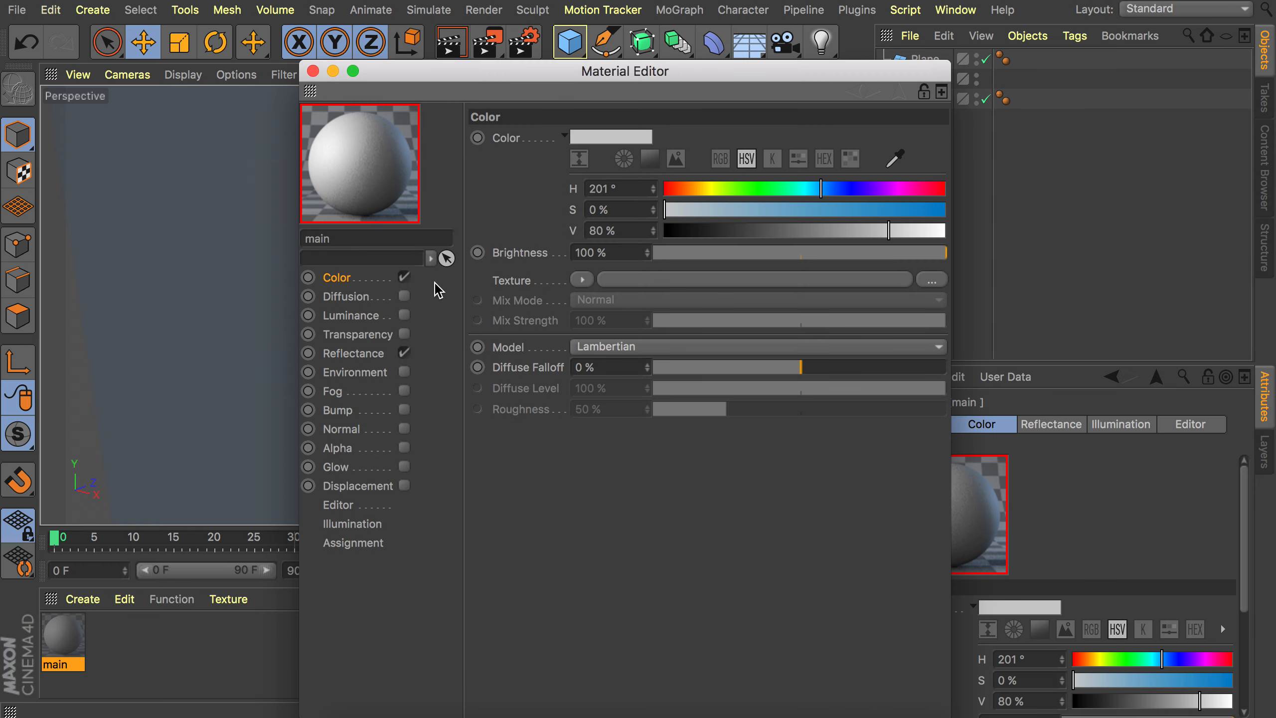
# Set the main material's color to H 220°, S 24%, V 22% and open its Reflectance settings.
pyautogui.click(627, 187)
pyautogui.write('220')
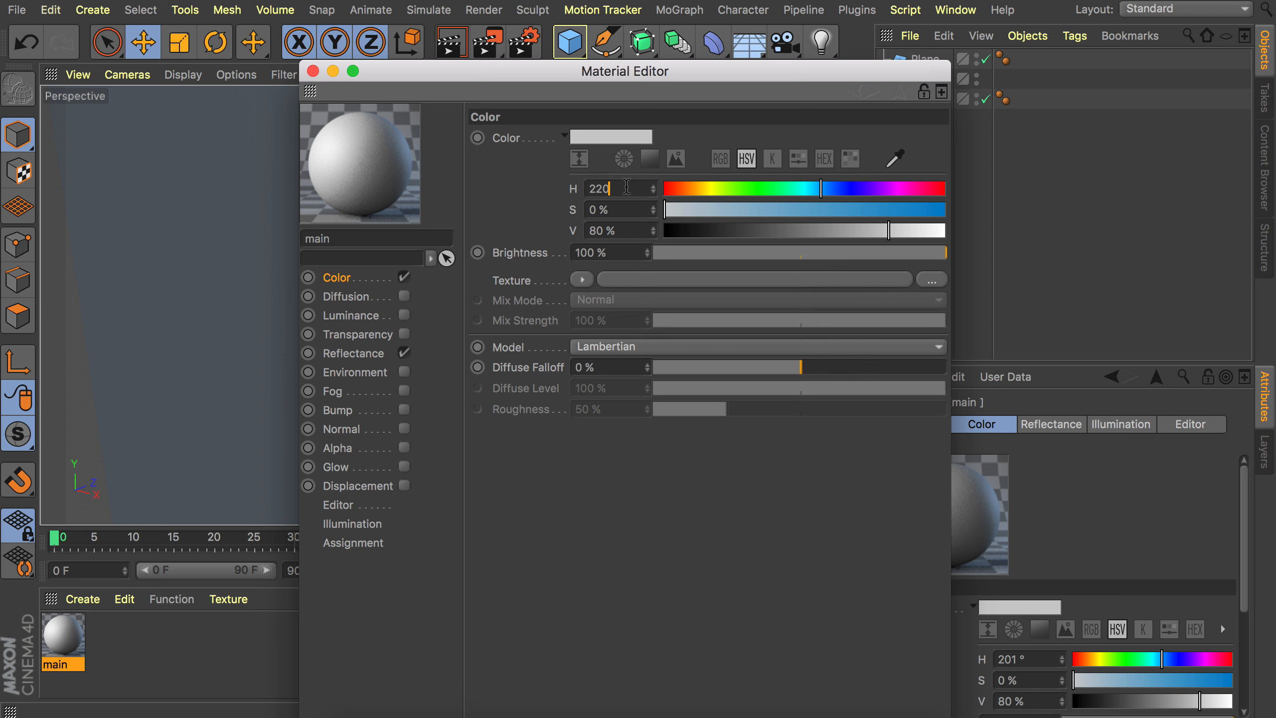
pyautogui.press('Tab')
pyautogui.write('24')
pyautogui.press('Tab')
pyautogui.write('22')
pyautogui.press('Tab')
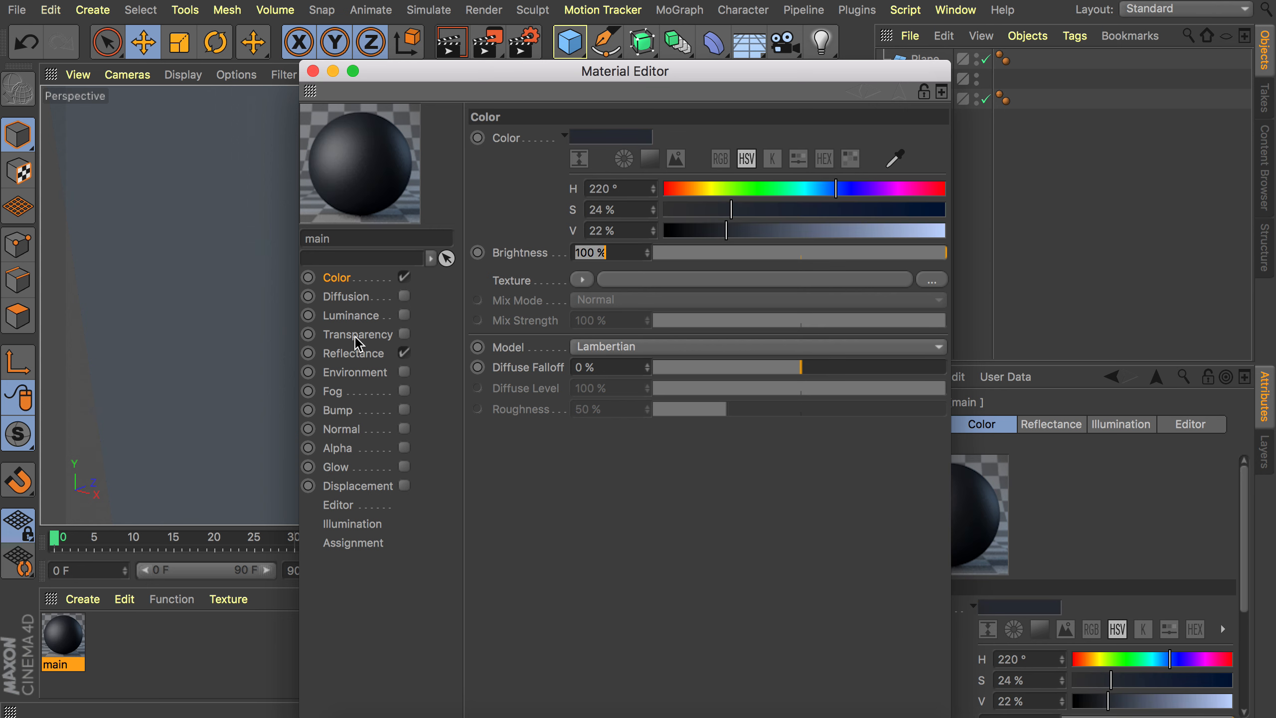
pyautogui.click(354, 353)
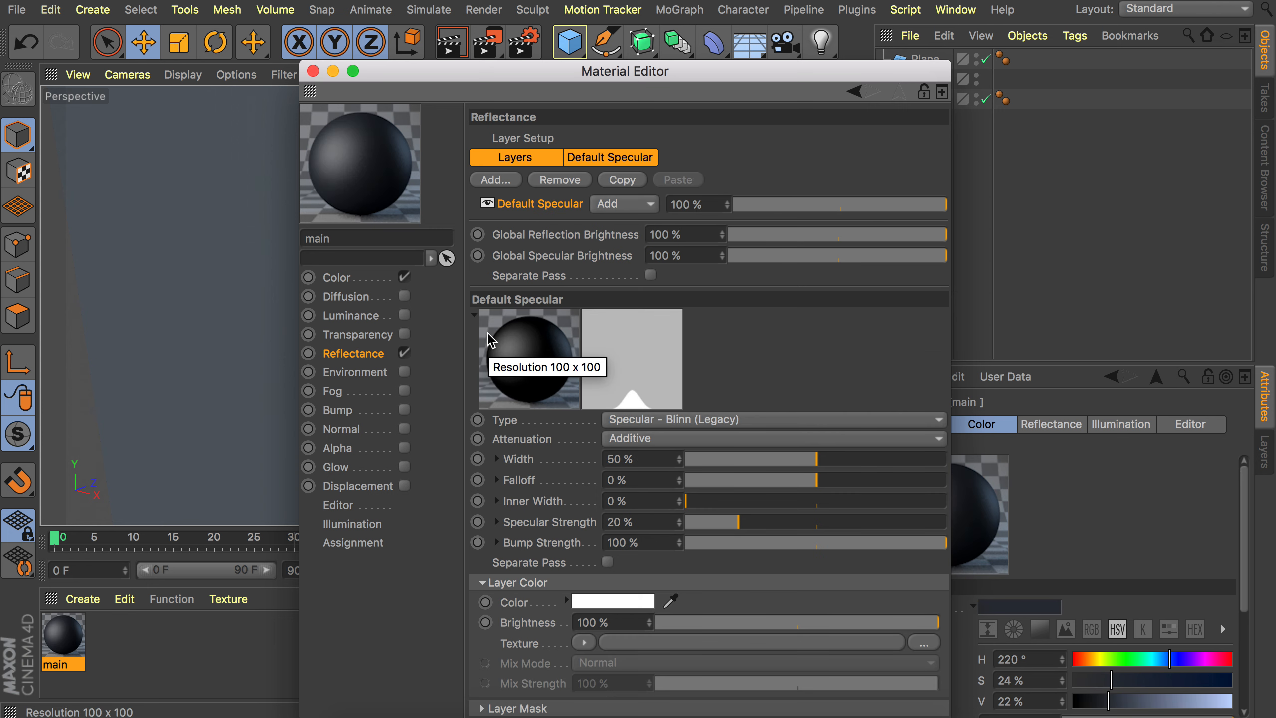
# Close the Material Editor and apply the main material to the wall.
pyautogui.click(312, 72)
pyautogui.moveTo(70, 641); pyautogui.dragTo(432, 302)
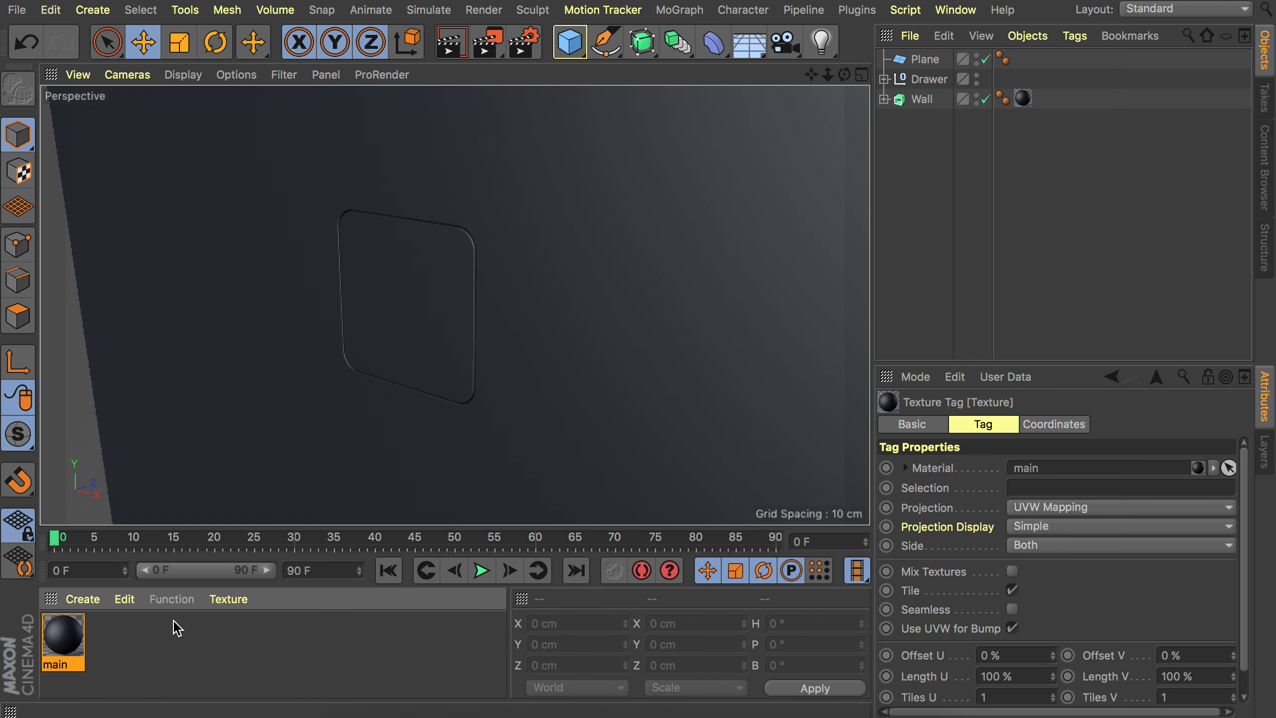
# Create a new material named Blue and set its color to H 200°, S 84%.
pyautogui.doubleClick(171, 644)
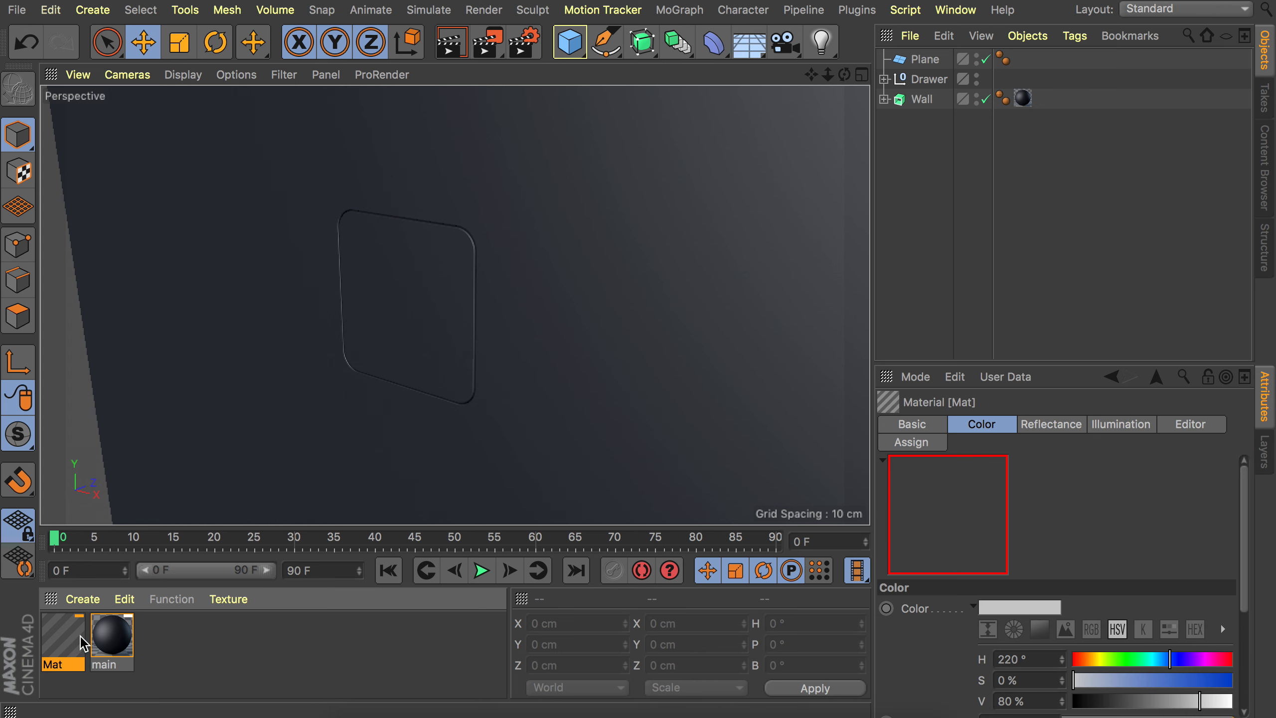
pyautogui.doubleClick(77, 642)
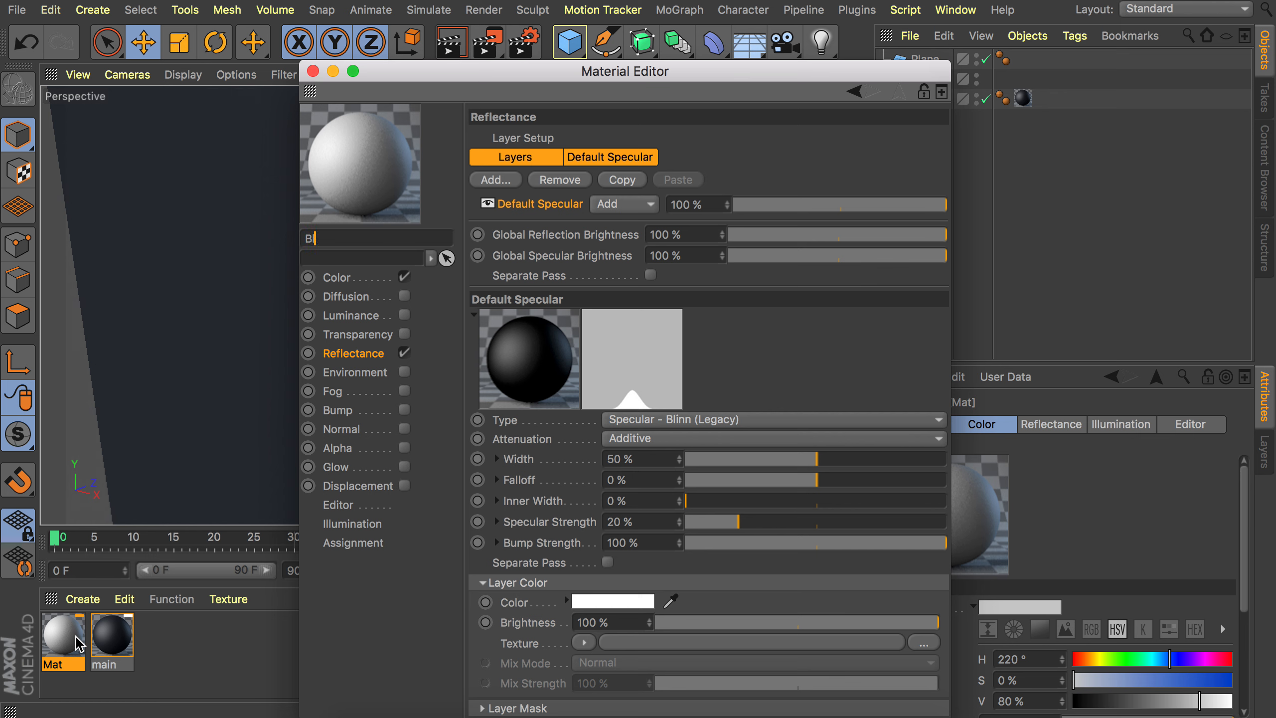
pyautogui.click(351, 283)
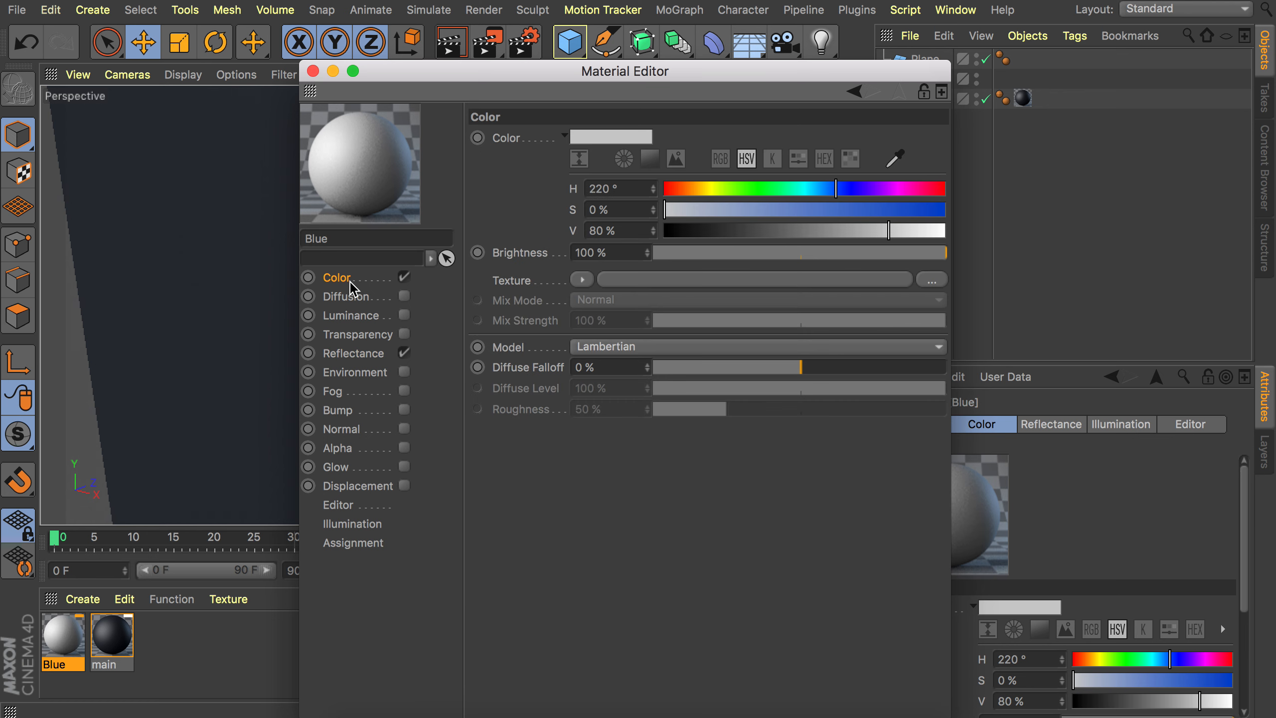
pyautogui.doubleClick(611, 188)
pyautogui.write('200')
pyautogui.press('Tab')
pyautogui.write('8')
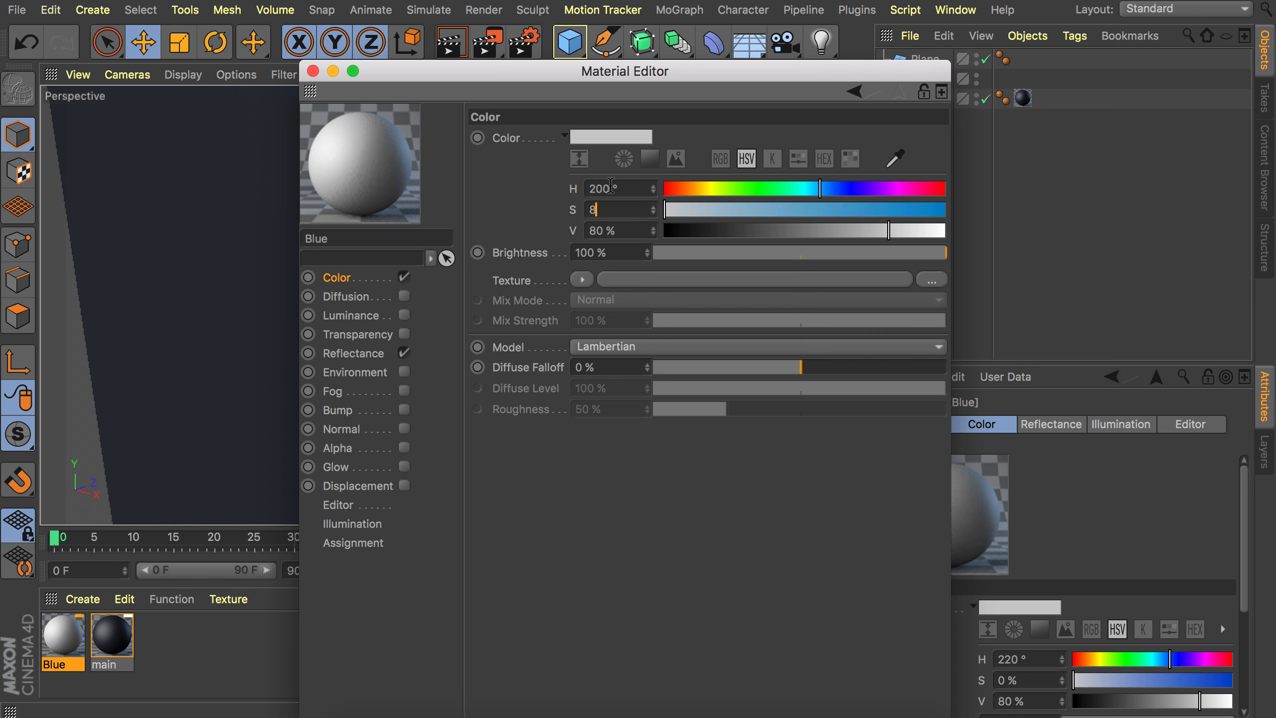
pyautogui.write('4')
pyautogui.press('Tab')
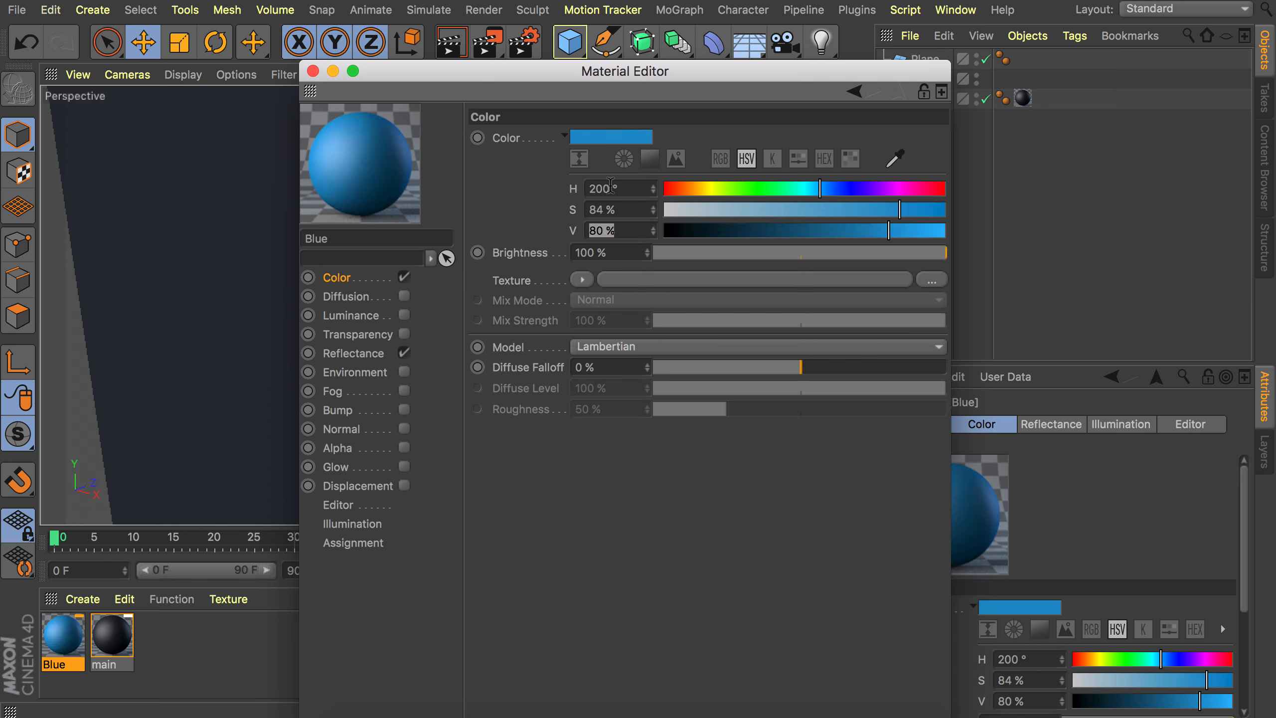
# Copy the Blue color and paste it into the newly enabled Luminance channel.
pyautogui.click(485, 201)
pyautogui.rightClick(515, 146)
pyautogui.click(550, 221)
pyautogui.click(370, 315)
pyautogui.click(404, 315)
pyautogui.rightClick(548, 139)
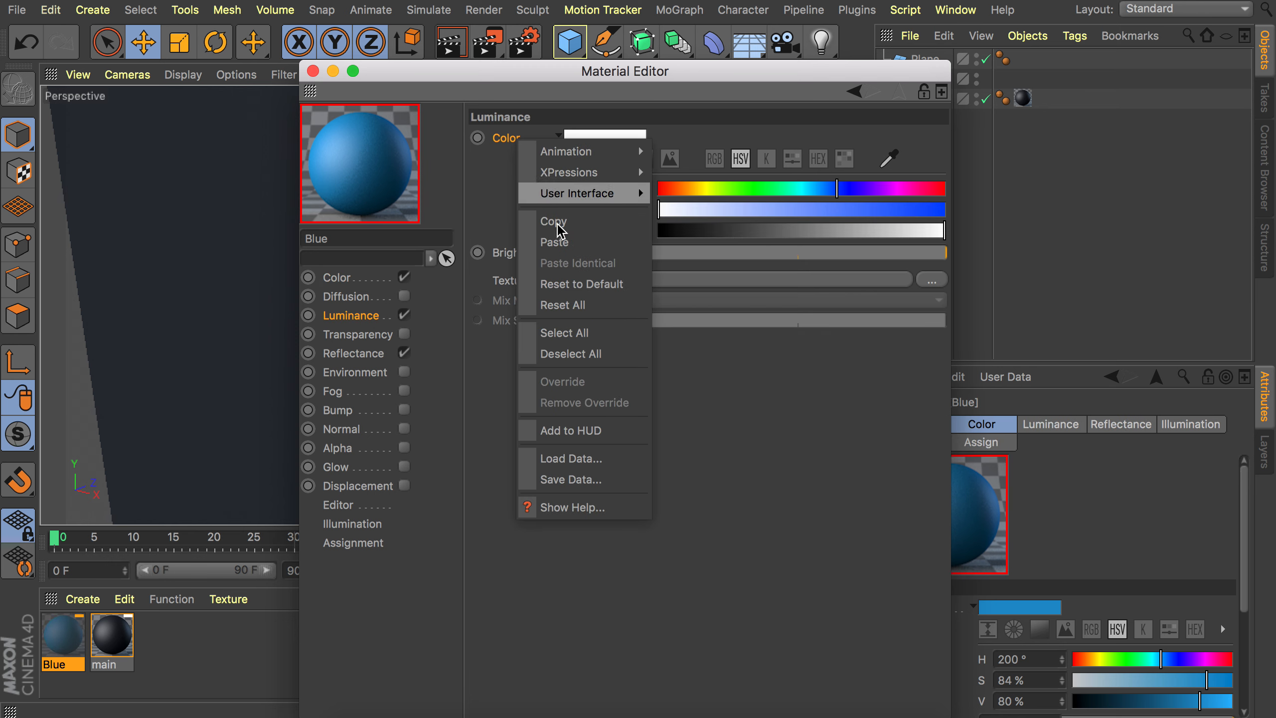
pyautogui.click(557, 240)
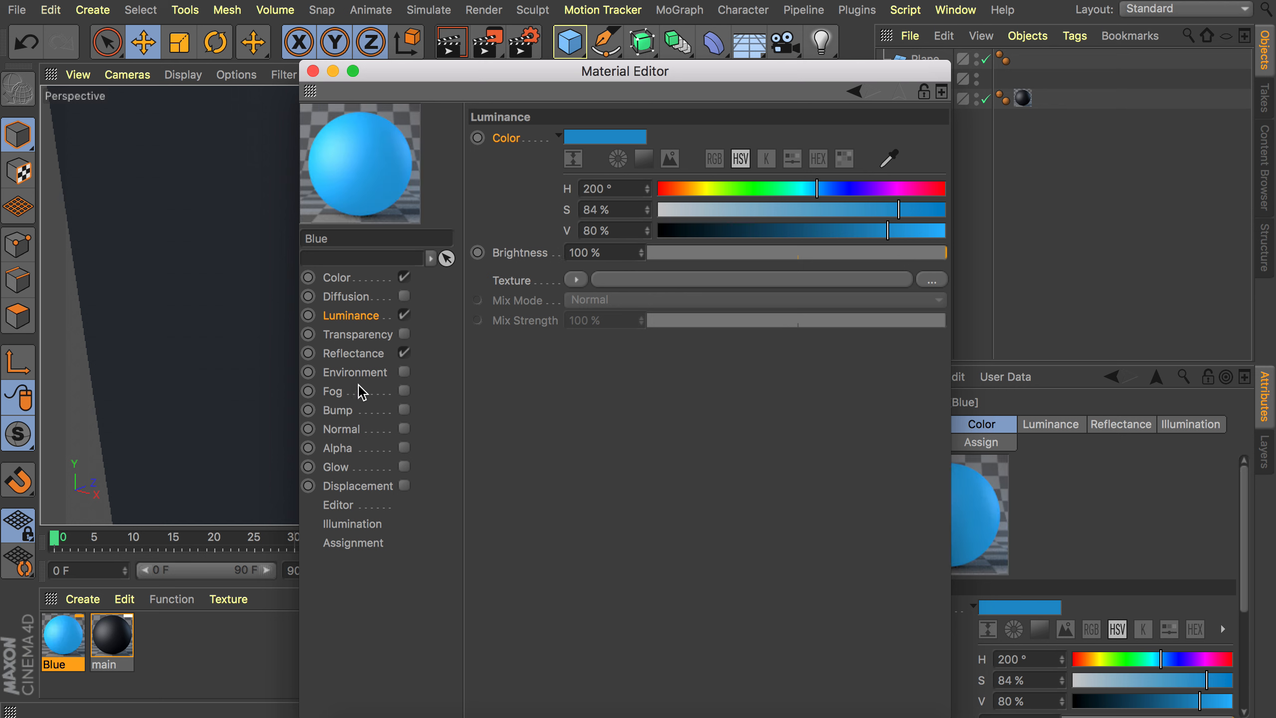
# Enable Transparency on the Blue material with the Plexiglas refraction preset and Additive turned on.
pyautogui.click(404, 334)
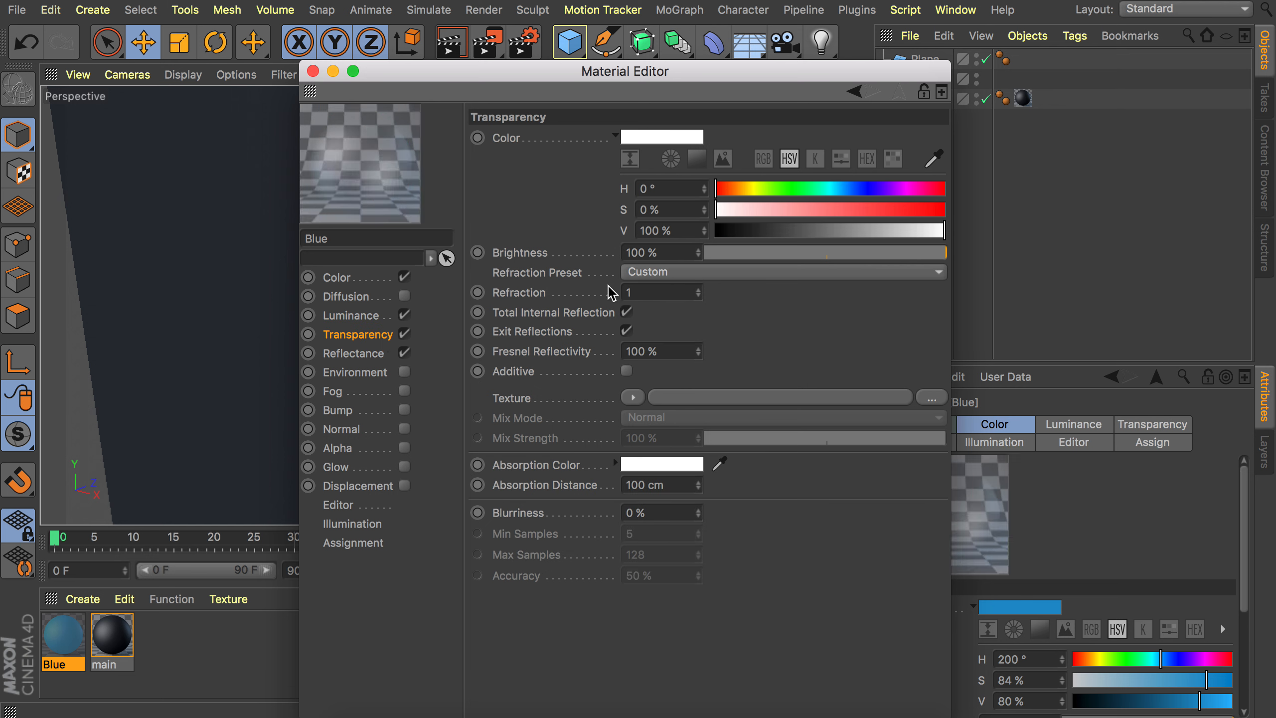
pyautogui.click(648, 279)
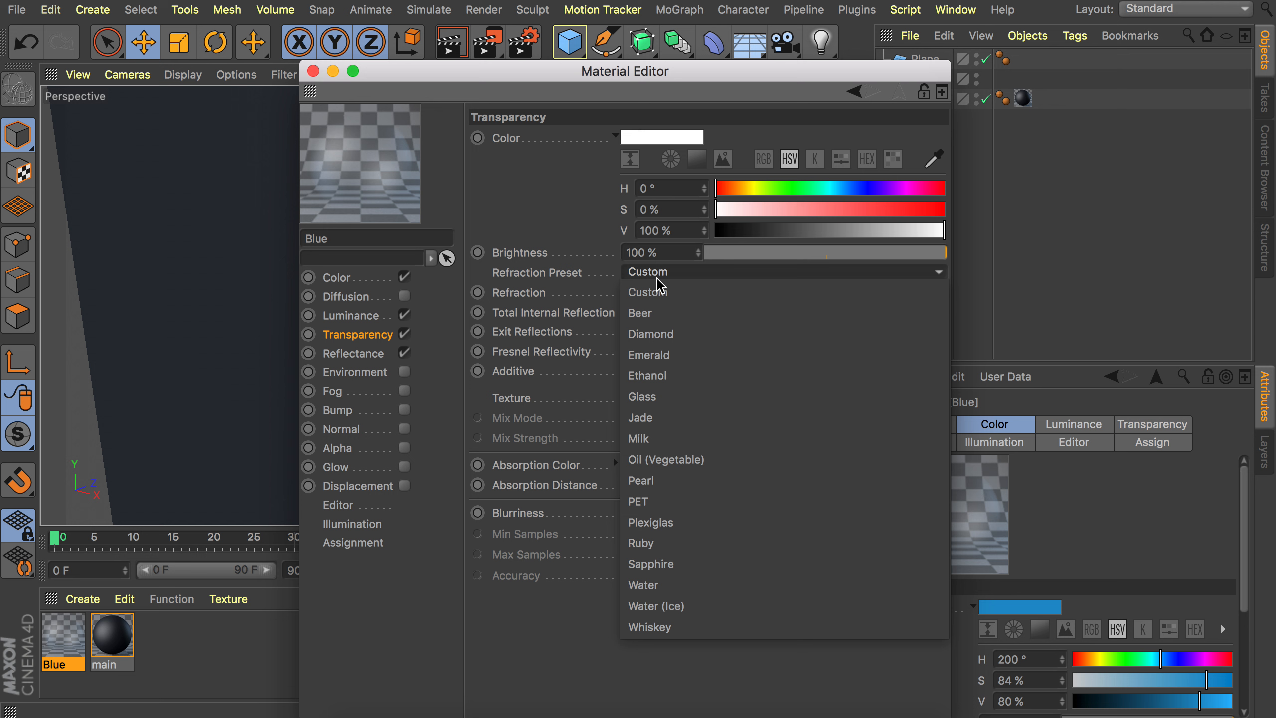
pyautogui.click(648, 519)
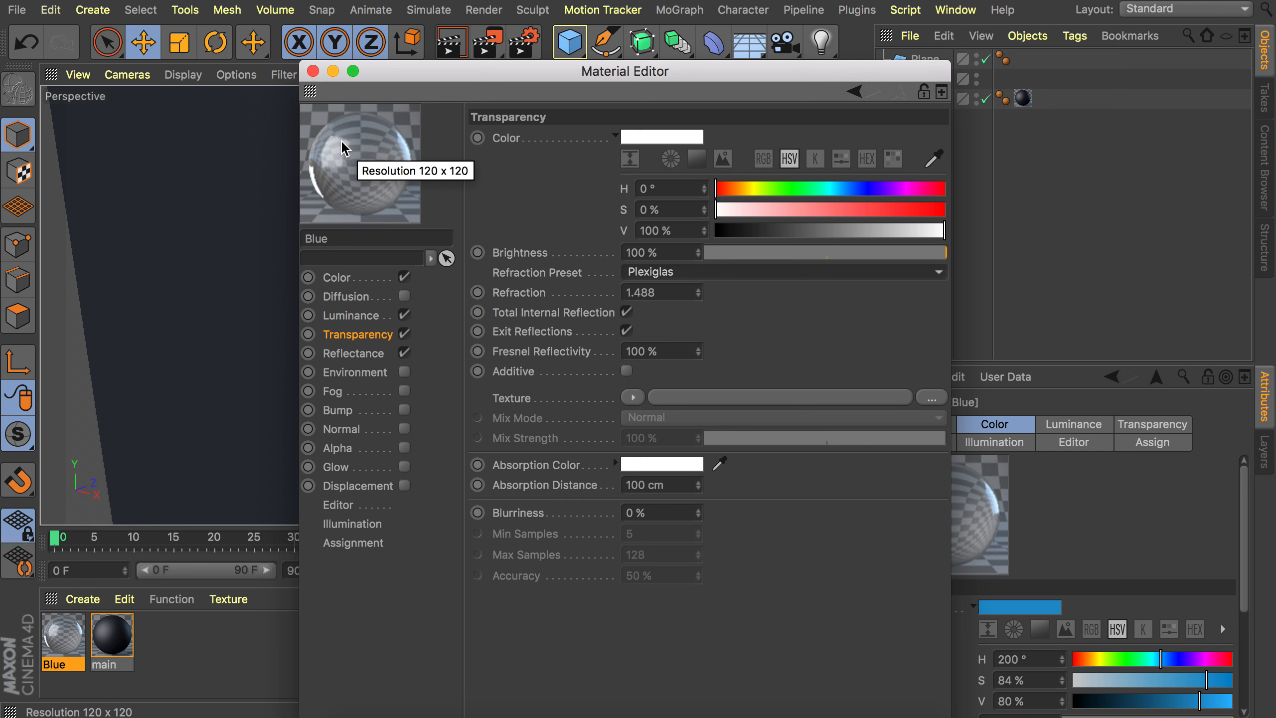
pyautogui.click(627, 372)
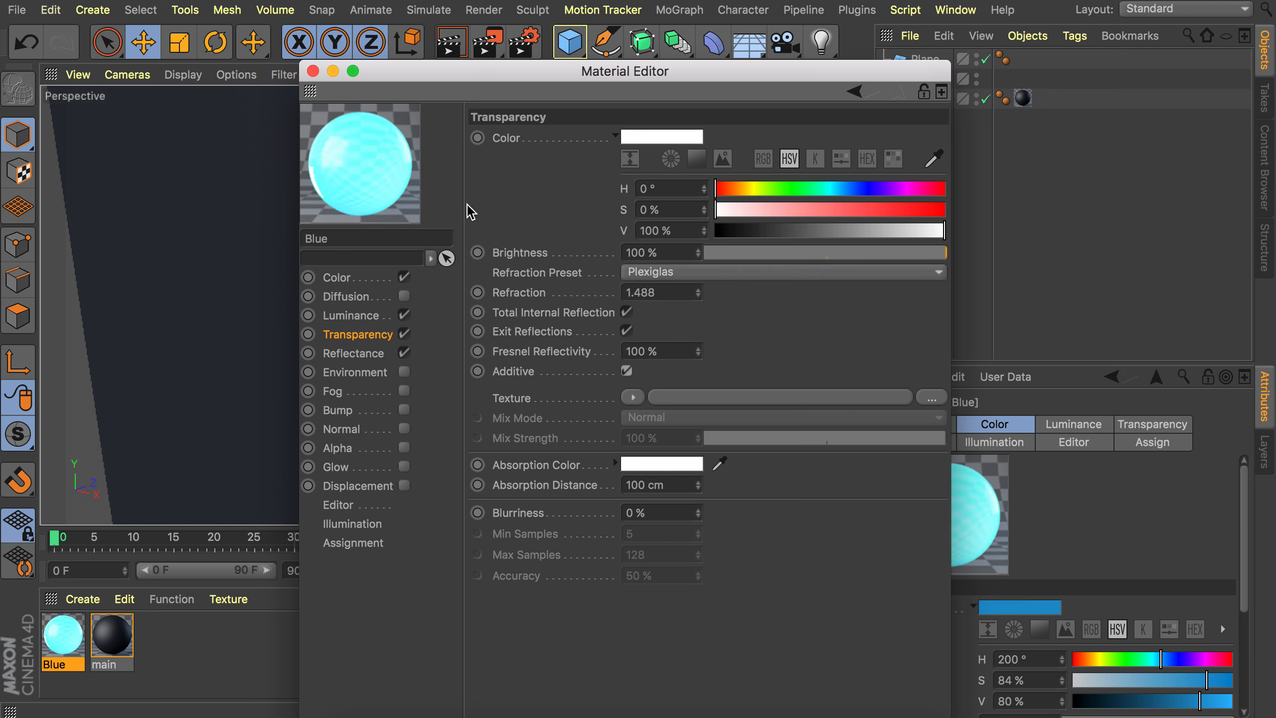
# Set the Blue material's Luminance brightness to 50% and close the Material Editor.
pyautogui.click(369, 317)
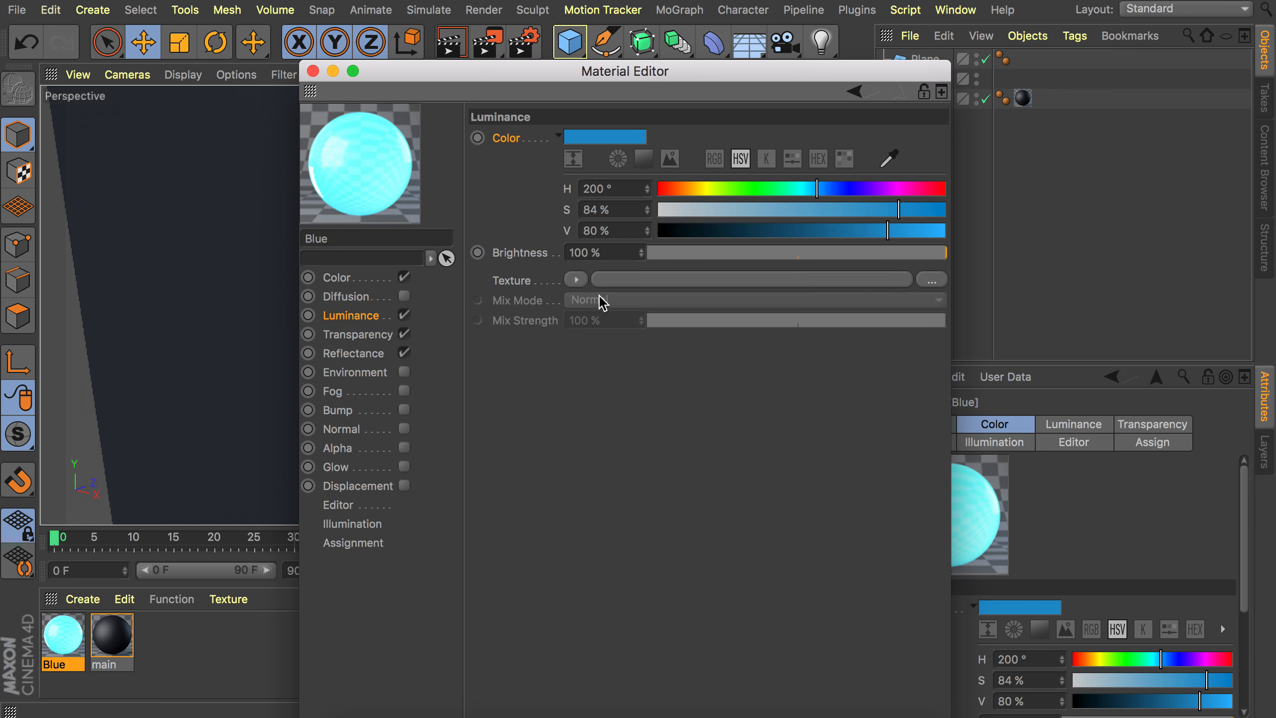
pyautogui.click(796, 253)
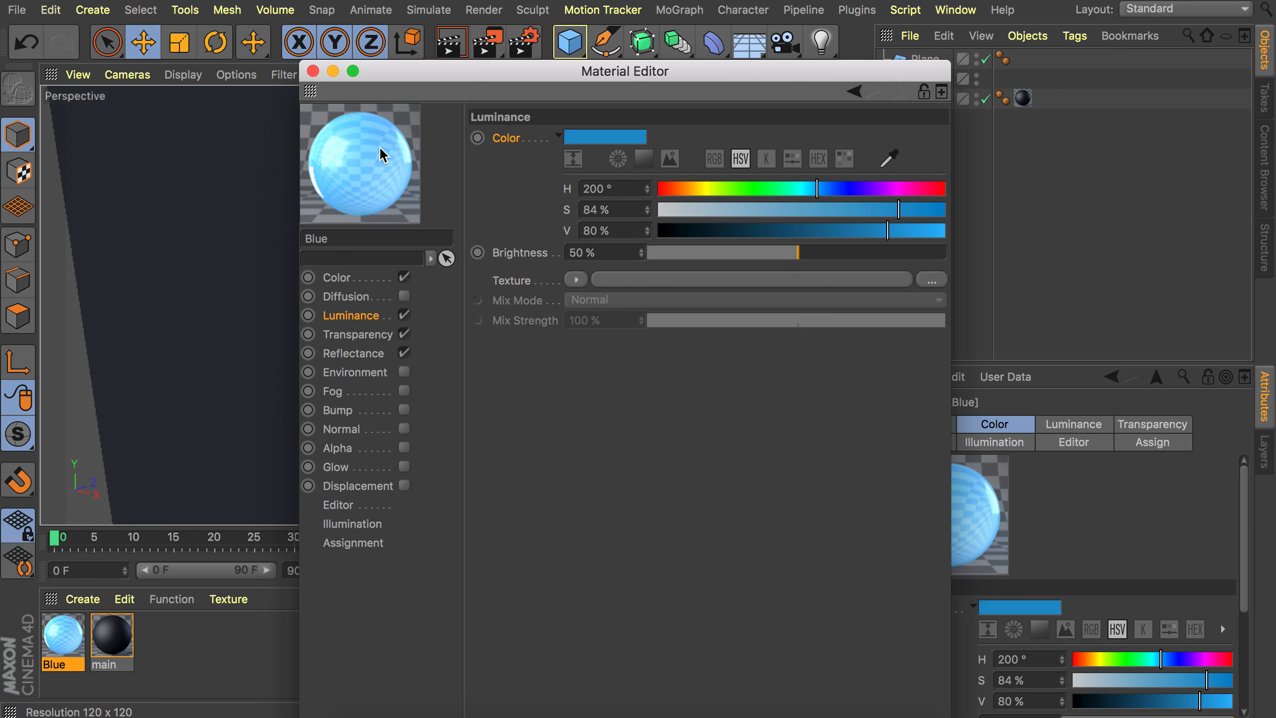
pyautogui.click(314, 70)
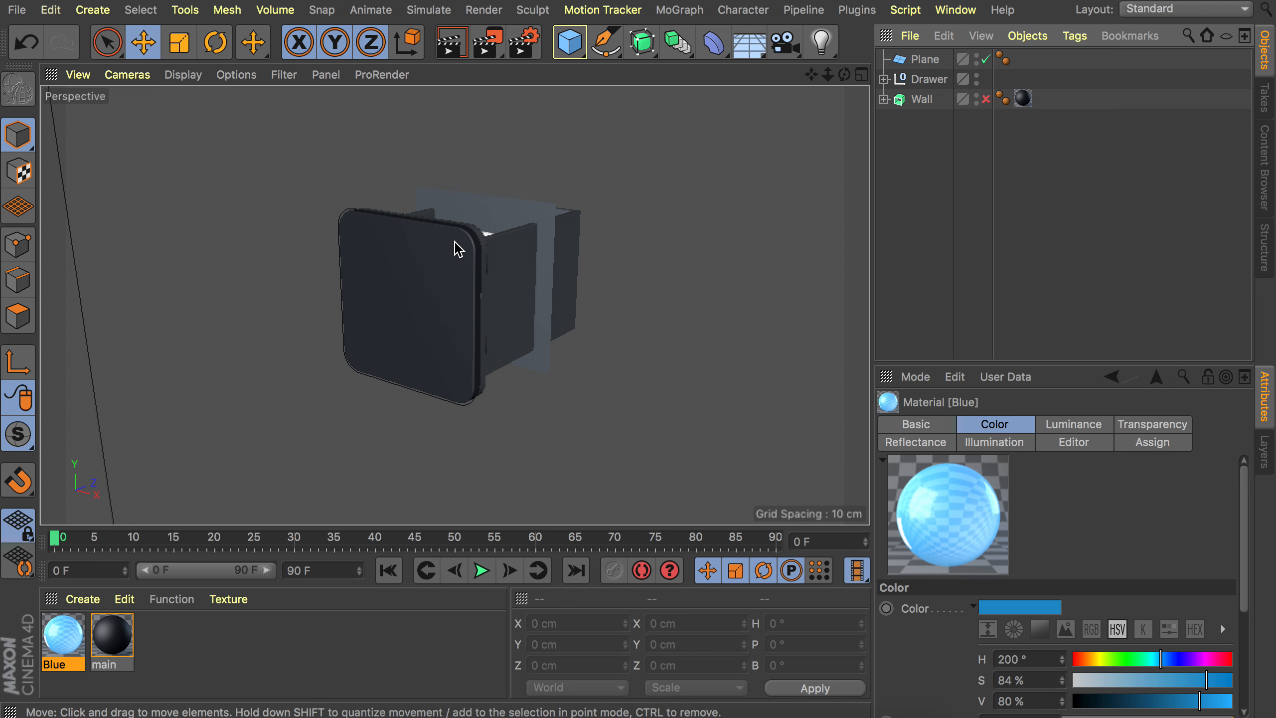
# Apply the Blue material to the drawer's front frame.
pyautogui.keyDown('alt'); pyautogui.moveTo(455, 241); pyautogui.dragTo(356, 259); pyautogui.keyUp('alt')
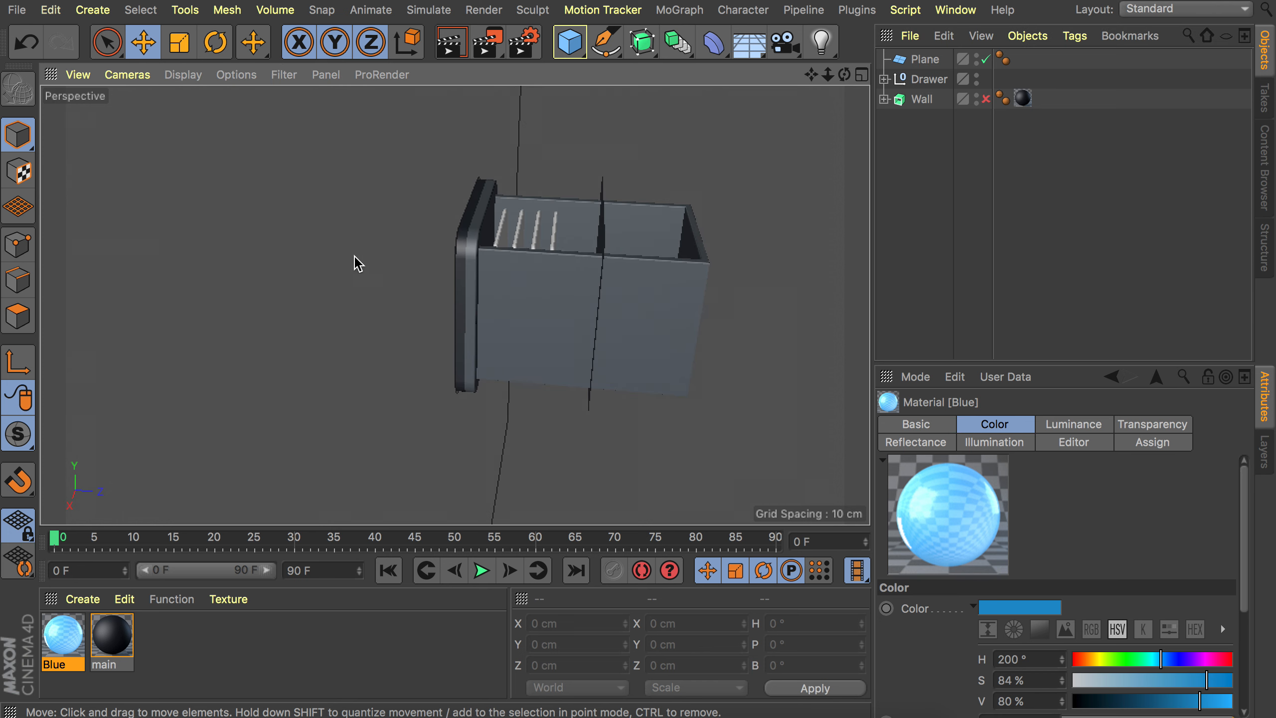
pyautogui.keyDown('alt'); pyautogui.moveTo(522, 221); pyautogui.dragTo(492, 192, button='middle'); pyautogui.keyUp('alt')
pyautogui.moveTo(67, 627); pyautogui.dragTo(445, 193)
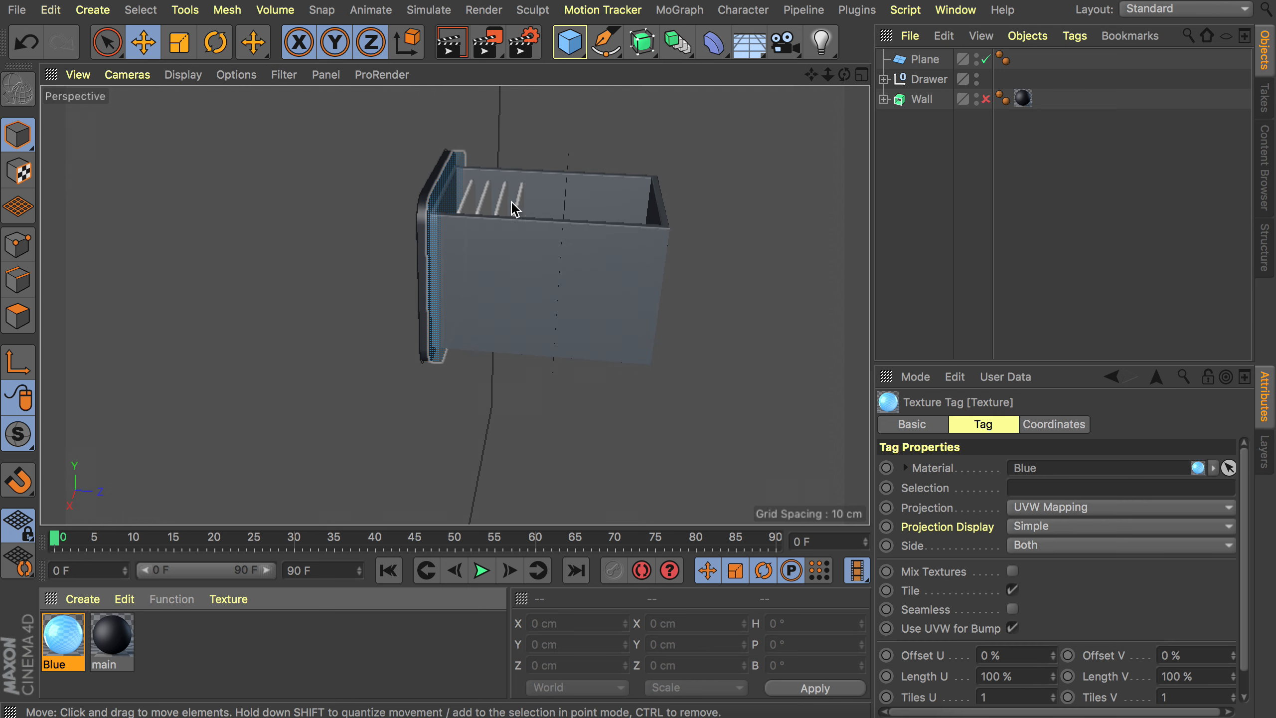
# Create a new material named Drawer and load a Metal surface shader as its color texture.
pyautogui.doubleClick(221, 641)
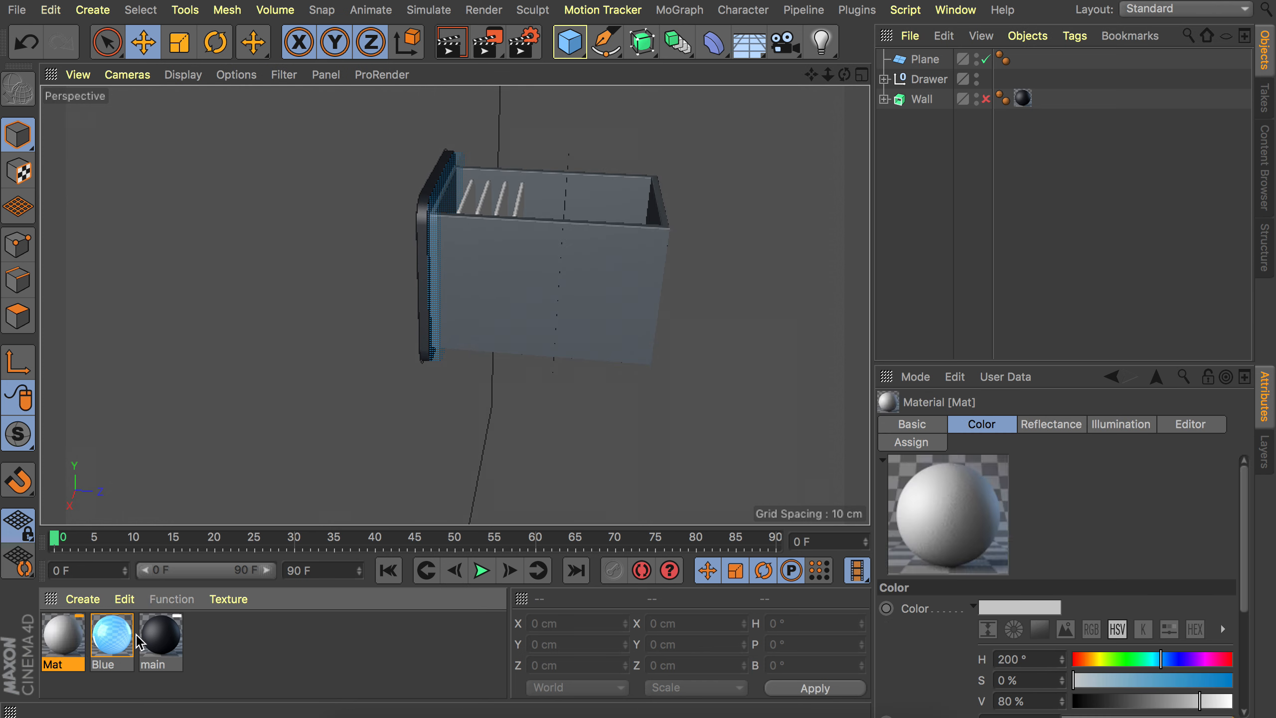
pyautogui.doubleClick(63, 638)
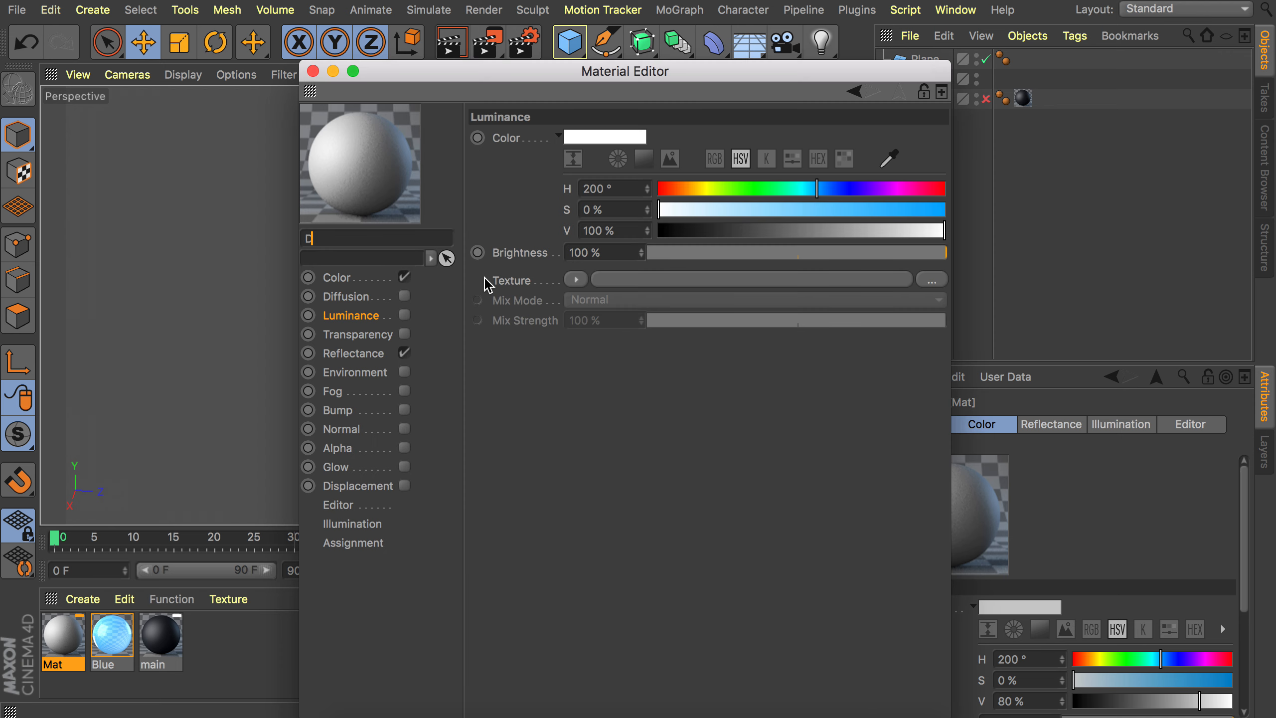
pyautogui.write('Drawer')
pyautogui.press('Return')
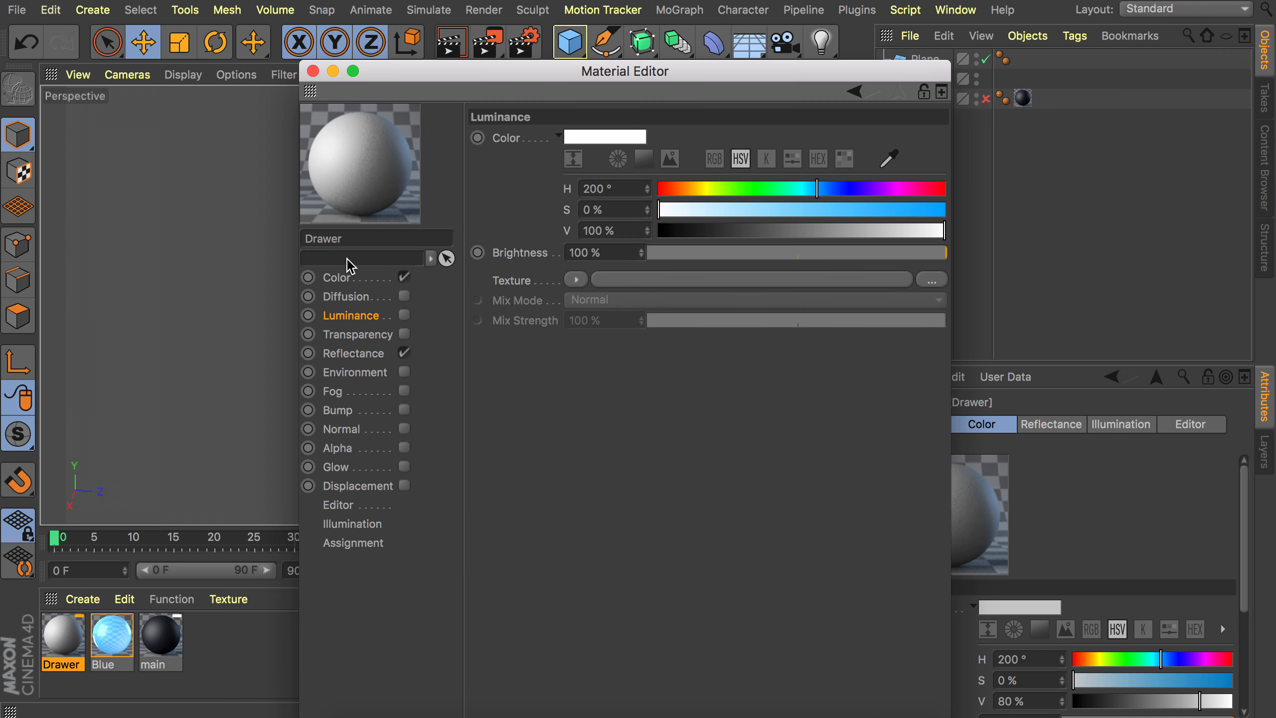
pyautogui.click(388, 282)
pyautogui.click(579, 280)
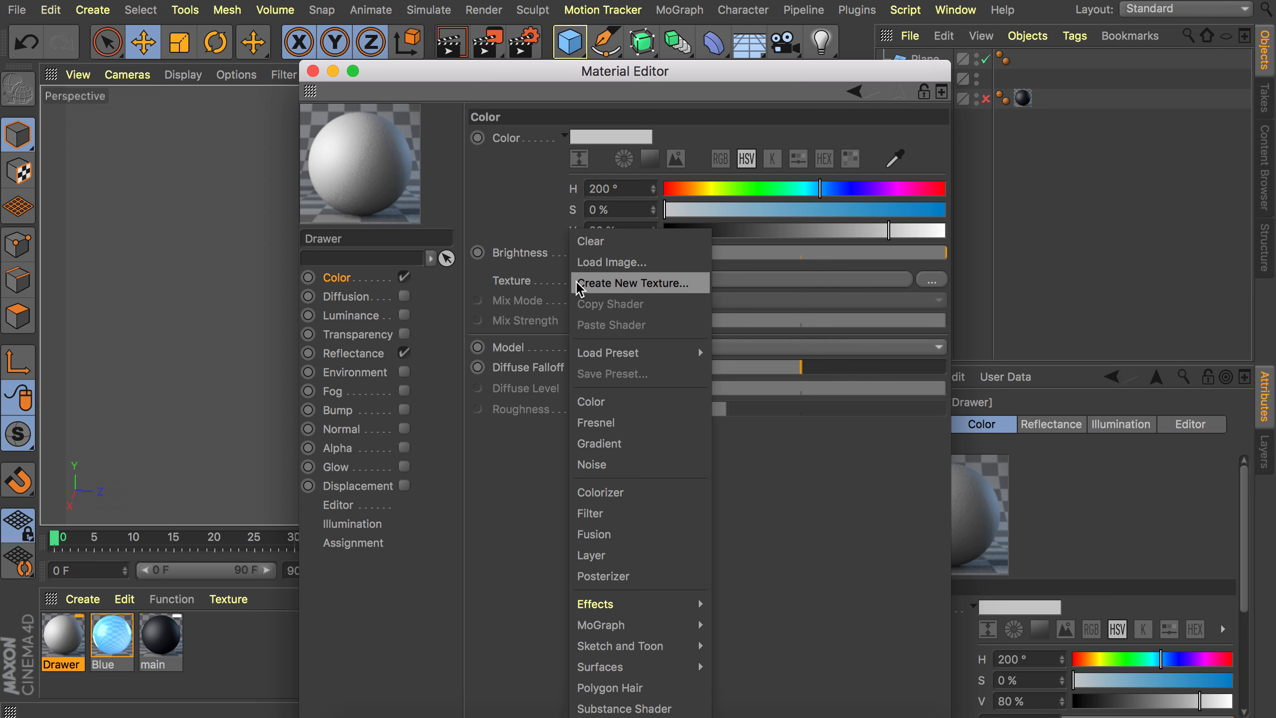
pyautogui.moveTo(609, 671)
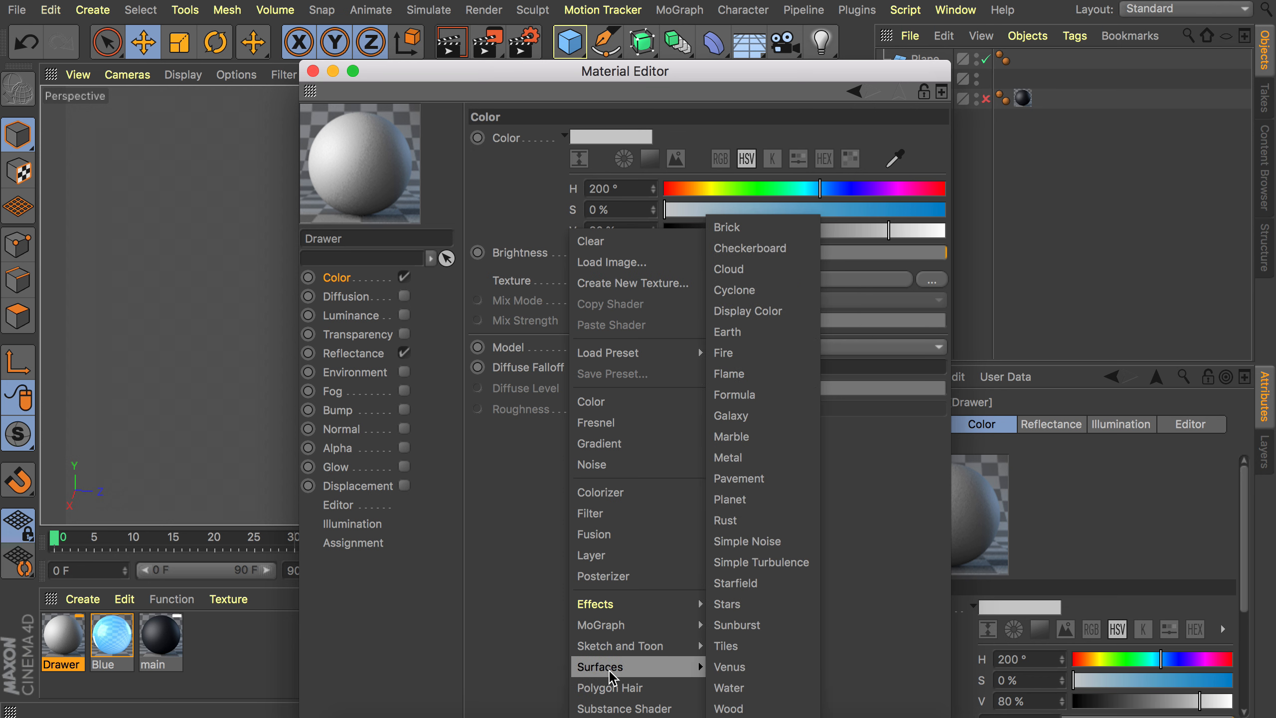
pyautogui.click(728, 458)
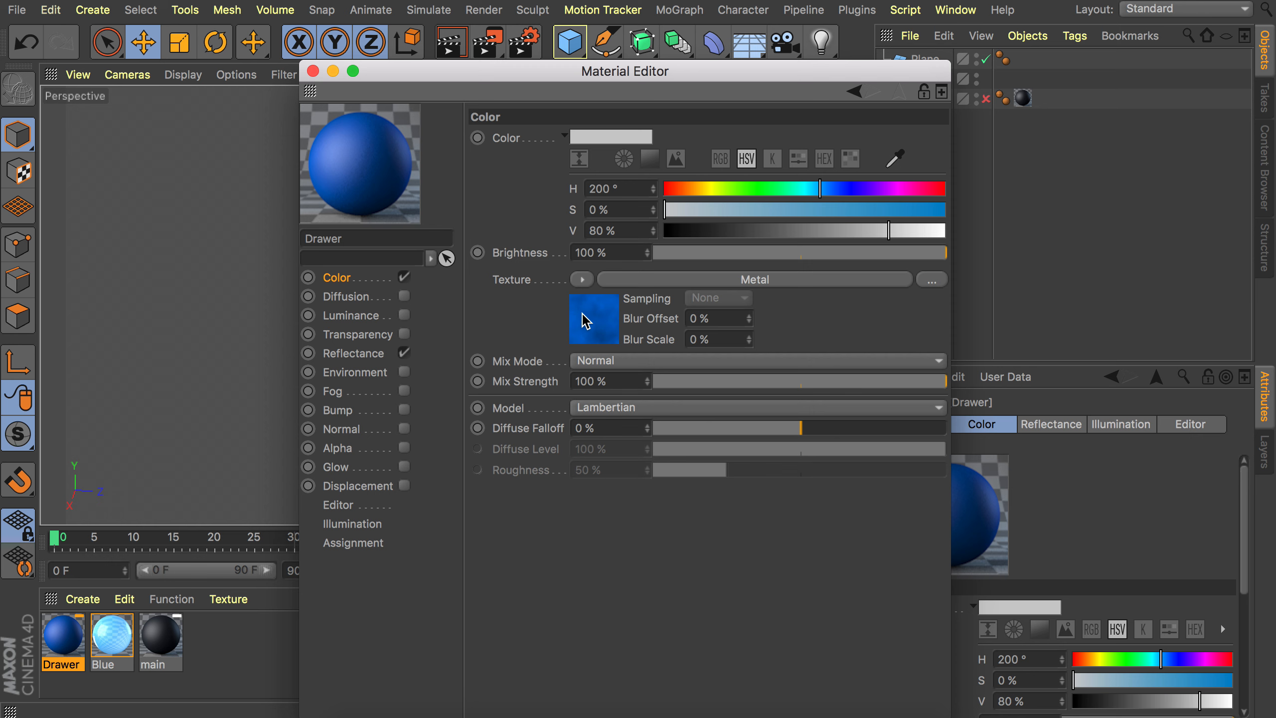
# Set the Metal shader's dark gradient knot to H 210°, S 0%, V 27%.
pyautogui.click(586, 320)
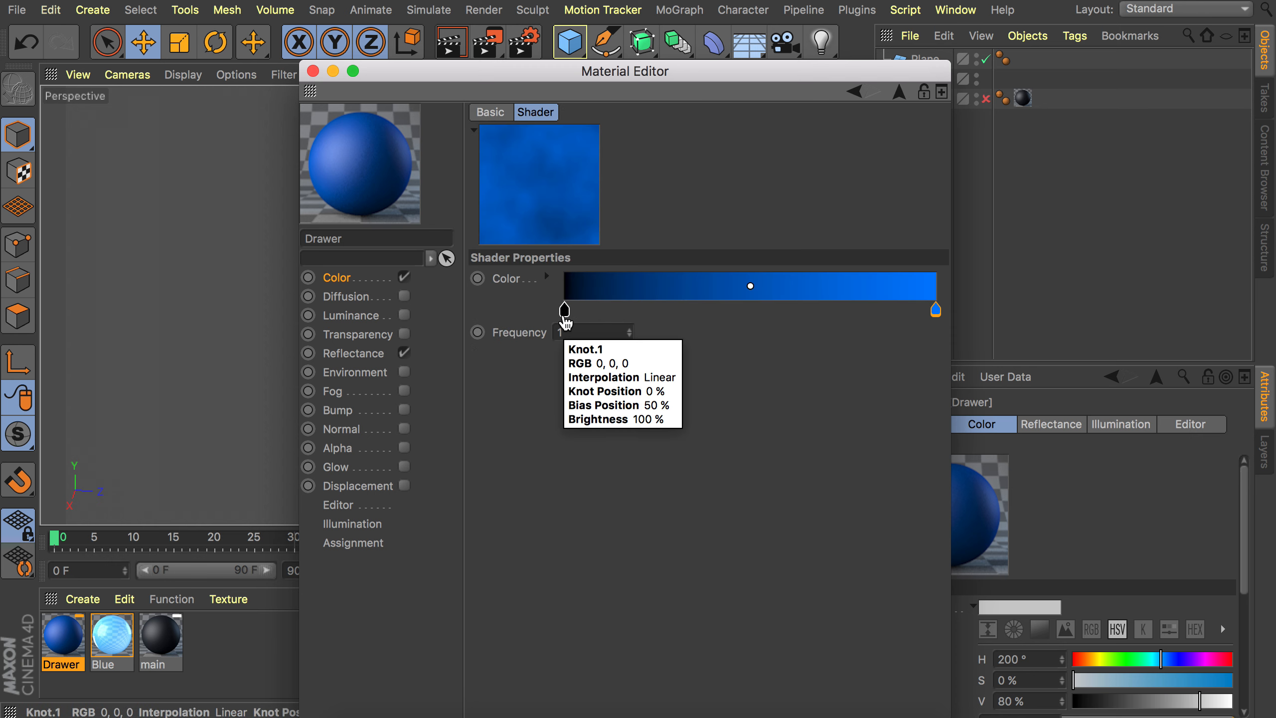
pyautogui.doubleClick(565, 322)
pyautogui.moveTo(518, 376); pyautogui.dragTo(533, 378)
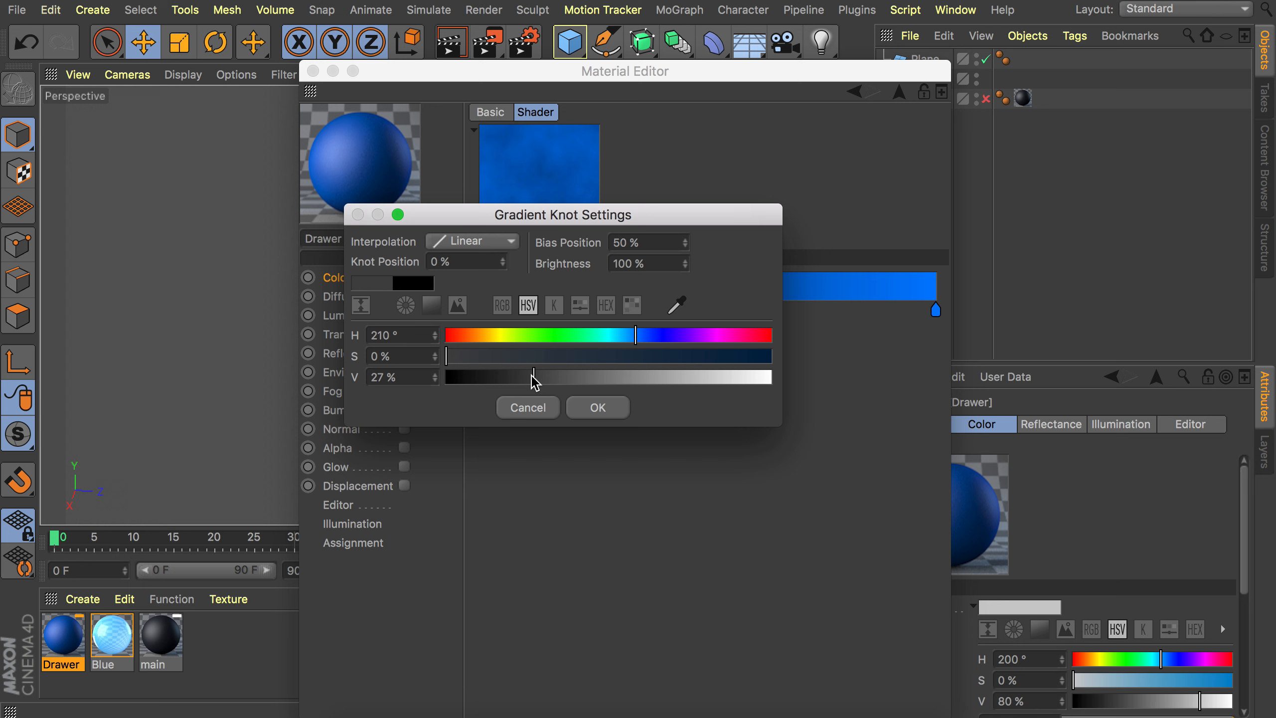
pyautogui.click(592, 405)
# Set the Metal shader's light gradient knot to H 210°, S 12% and slightly lower brightness.
pyautogui.doubleClick(936, 310)
pyautogui.moveTo(914, 352); pyautogui.dragTo(822, 352)
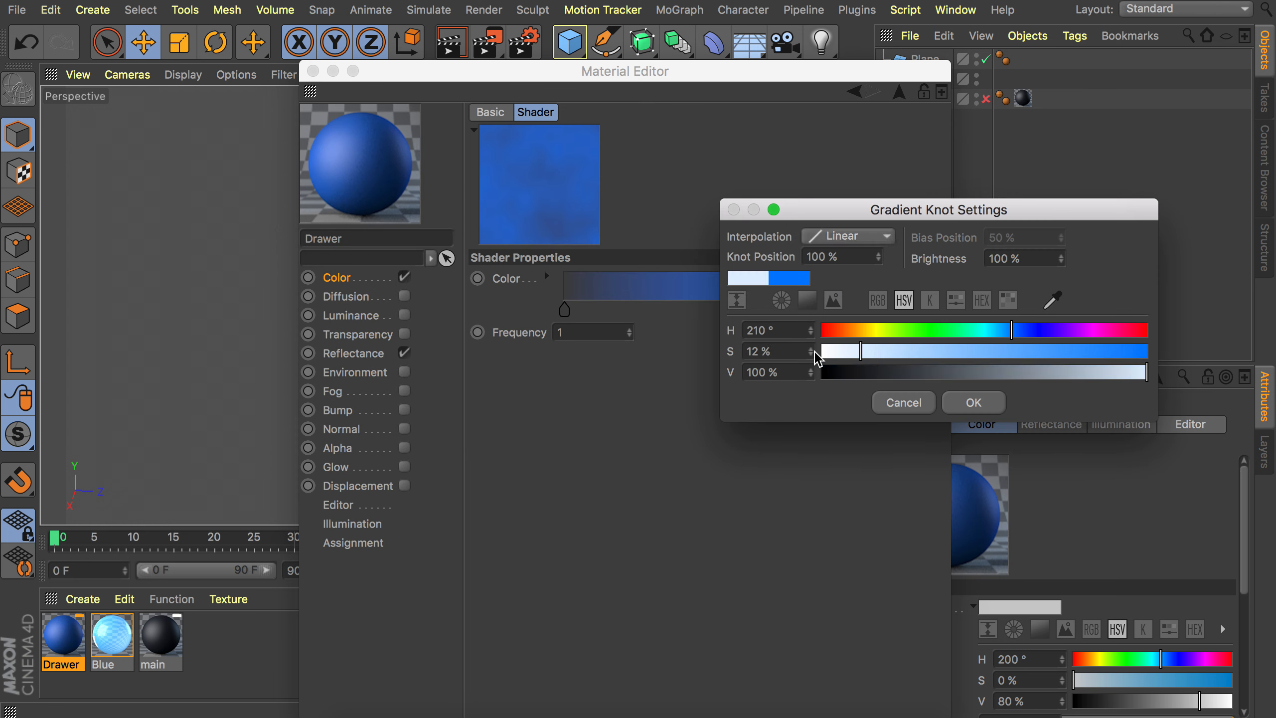
pyautogui.moveTo(1113, 374); pyautogui.dragTo(1100, 374)
pyautogui.click(973, 403)
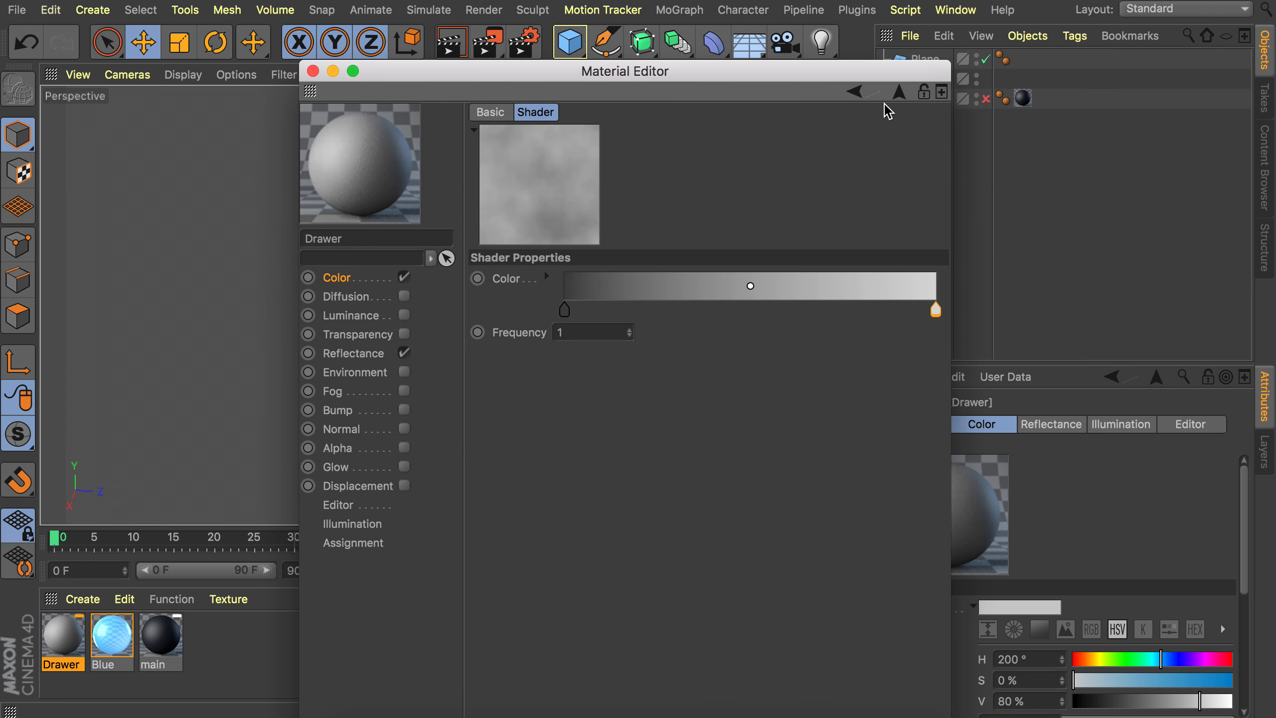
# Copy the Metal shader into the newly enabled Bump channel and set bump strength to 50%.
pyautogui.click(898, 93)
pyautogui.rightClick(523, 281)
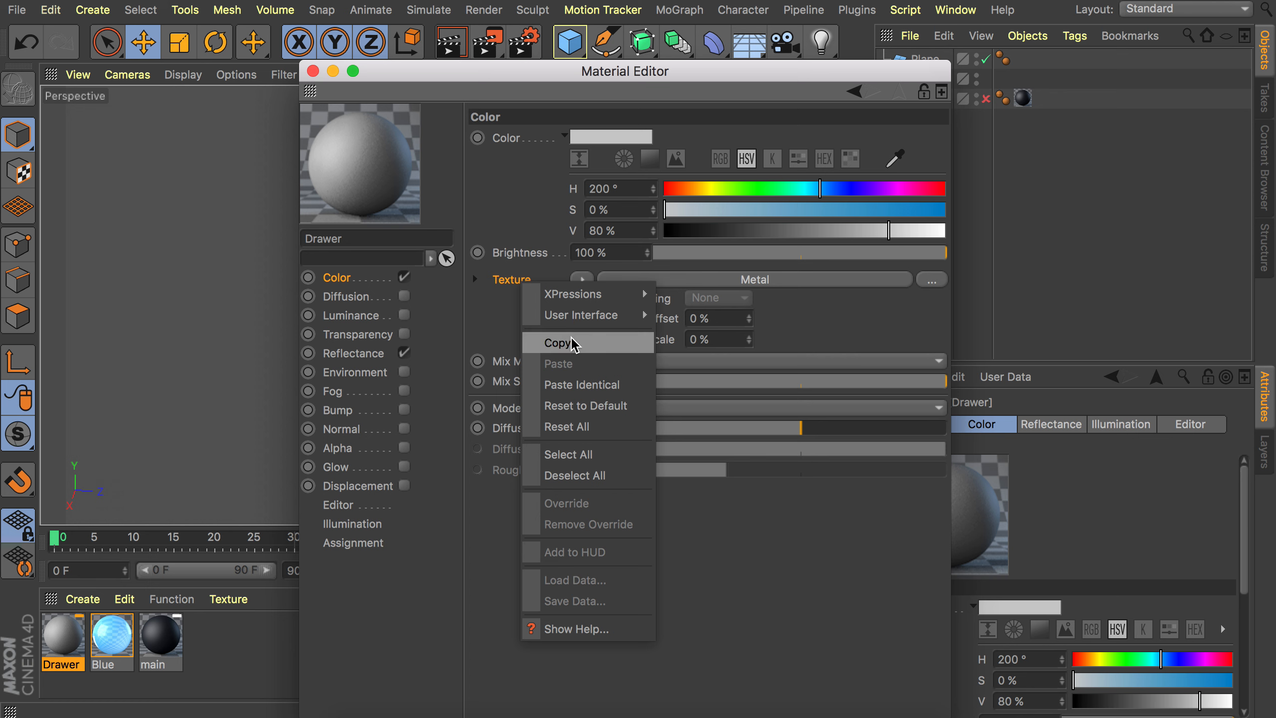
pyautogui.click(574, 344)
pyautogui.click(404, 410)
pyautogui.rightClick(541, 186)
pyautogui.click(577, 274)
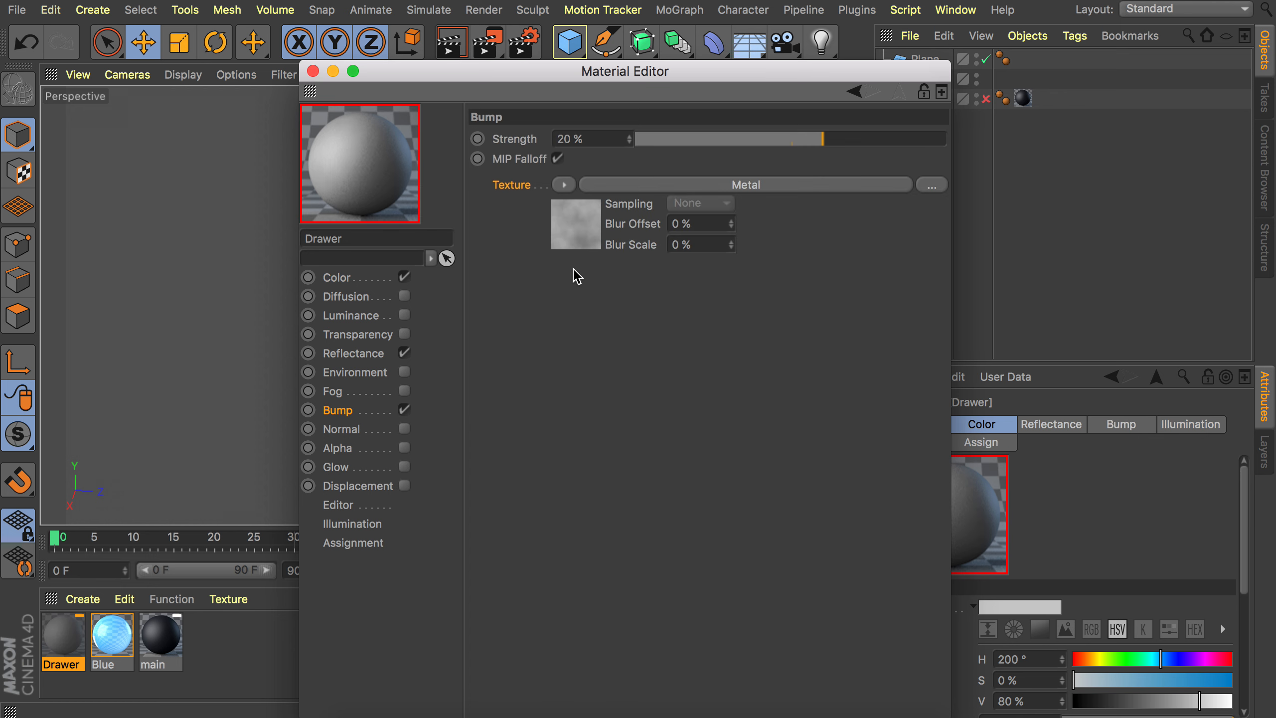
pyautogui.moveTo(863, 131); pyautogui.dragTo(872, 135)
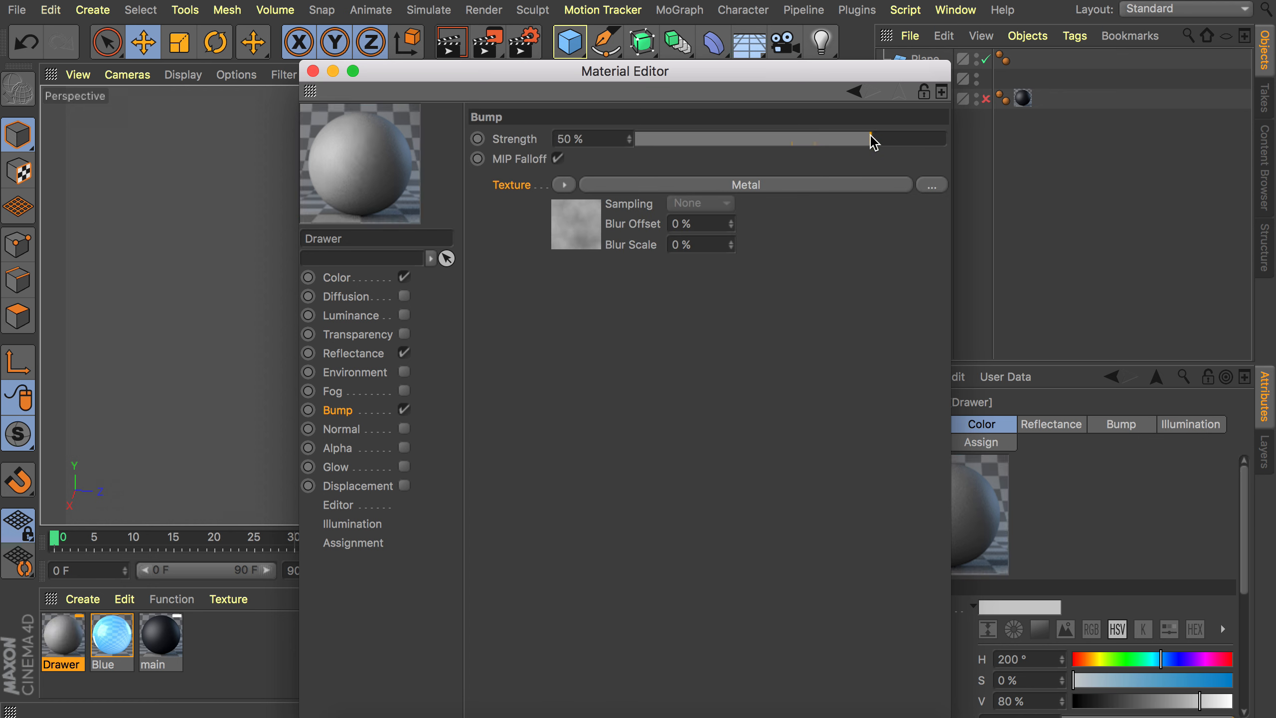
# Add a Beckmann reflectance layer to the Drawer material and set its opacity to 50%.
pyautogui.click(375, 356)
pyautogui.click(507, 180)
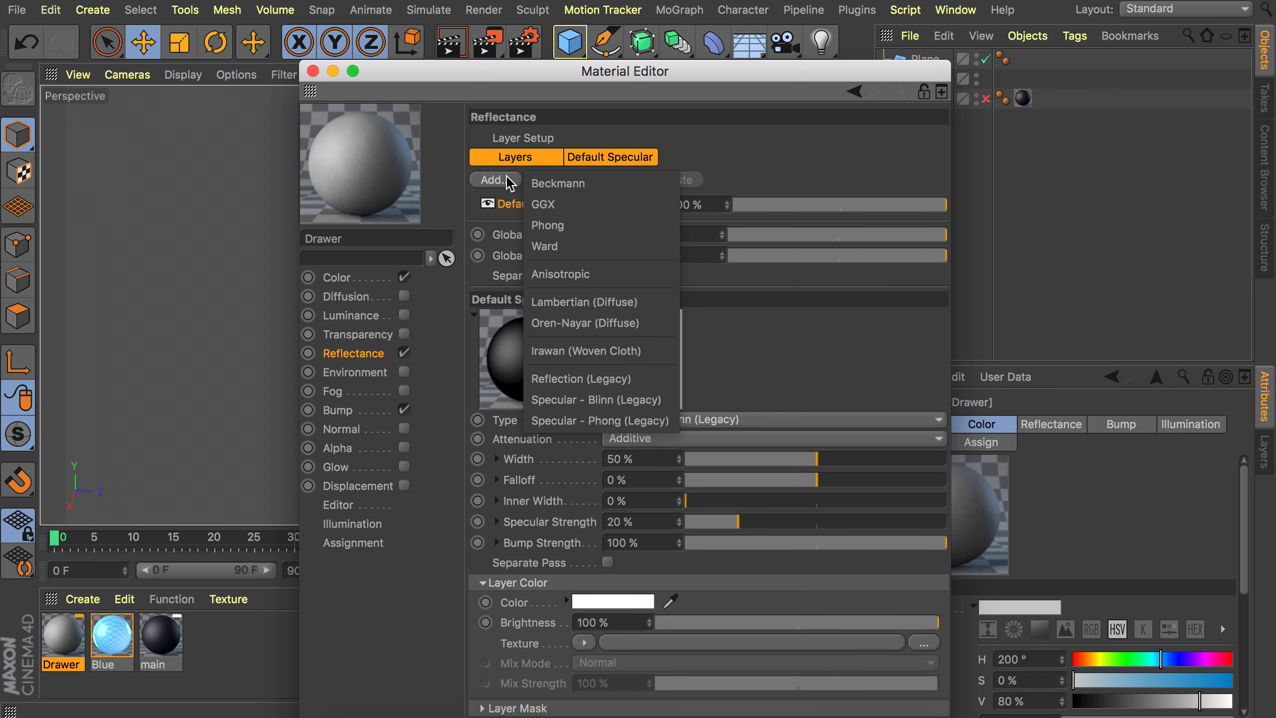
pyautogui.click(548, 184)
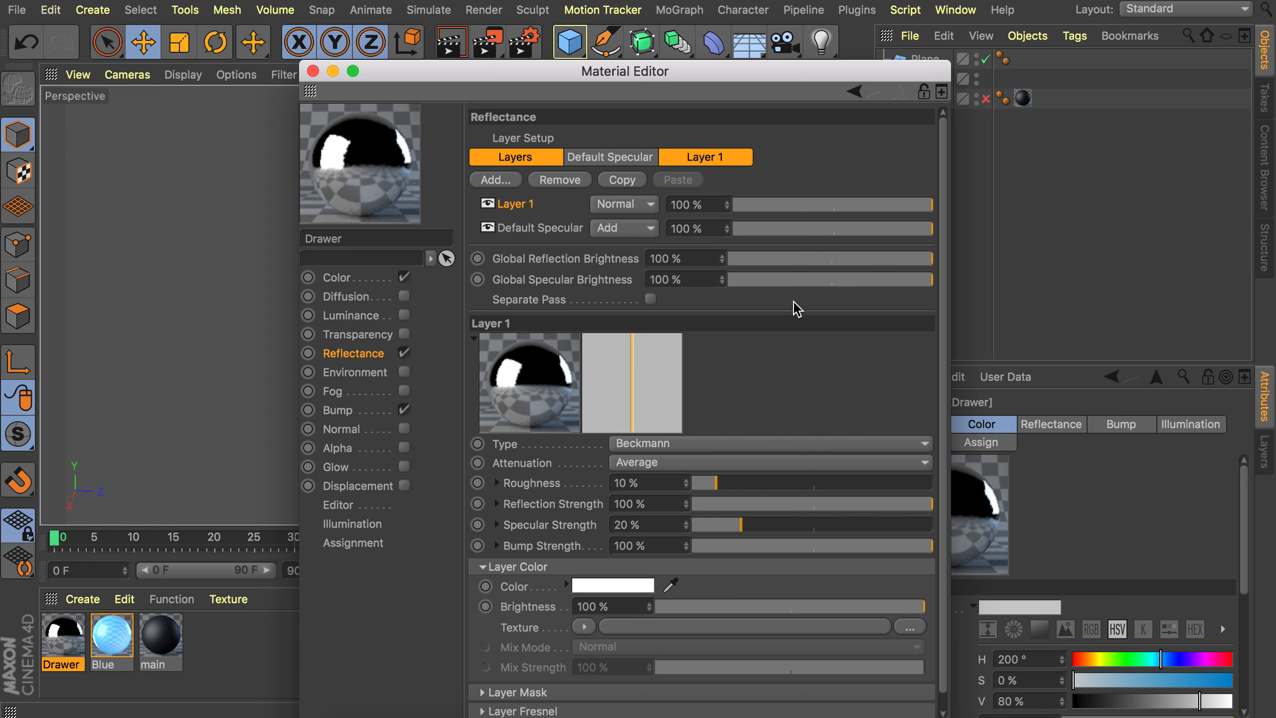
pyautogui.click(834, 205)
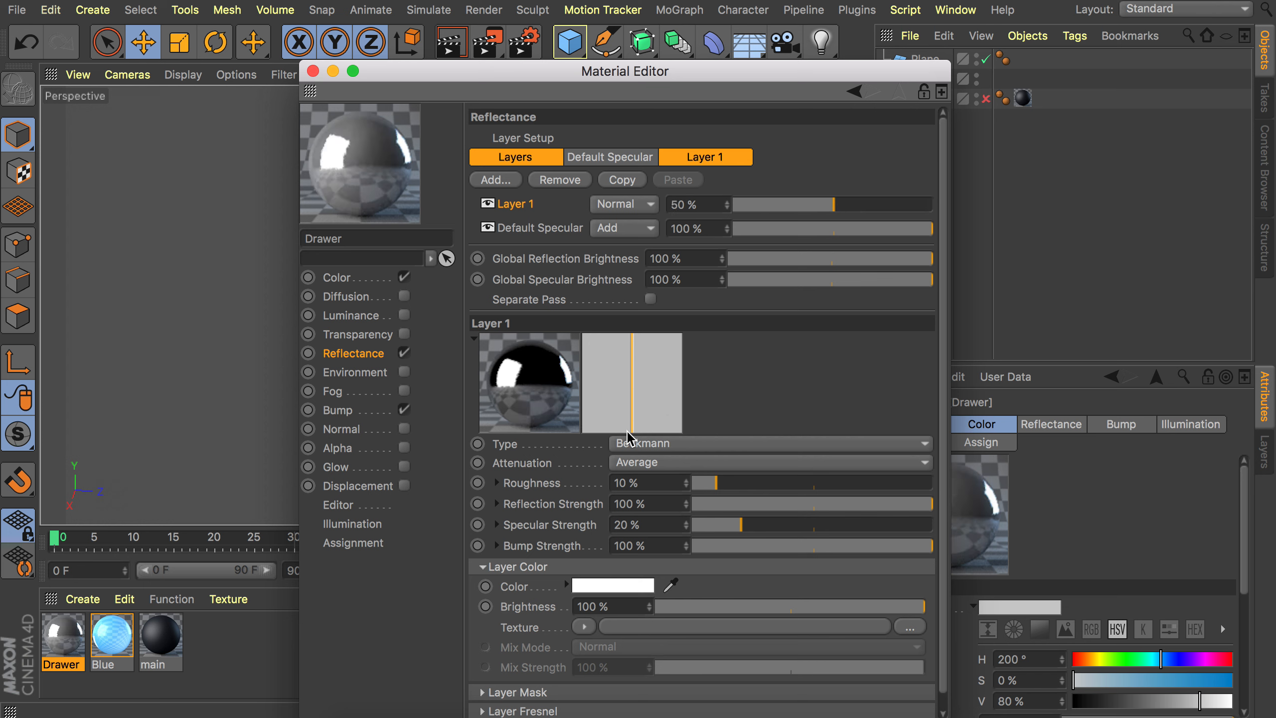
# Set the Beckmann layer's roughness to 23% and reflection strength to about 51%.
pyautogui.doubleClick(646, 482)
pyautogui.write('23')
pyautogui.press('Return')
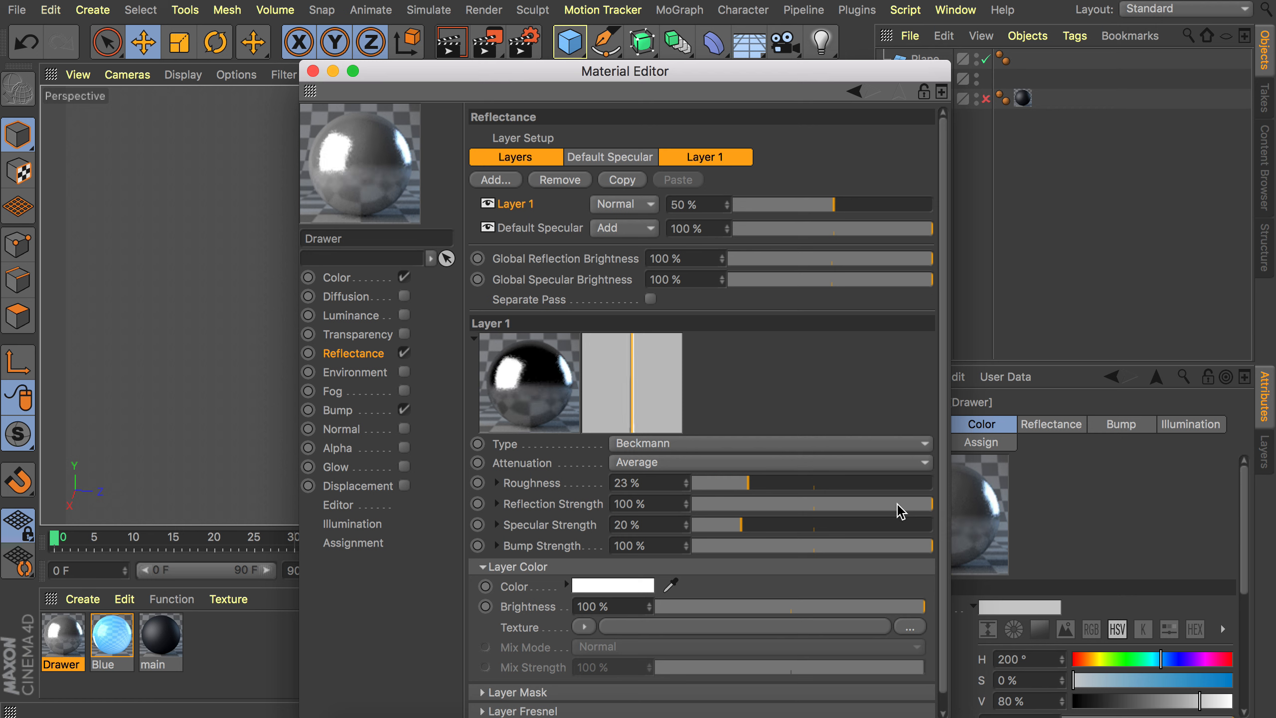
pyautogui.moveTo(899, 512); pyautogui.dragTo(816, 509)
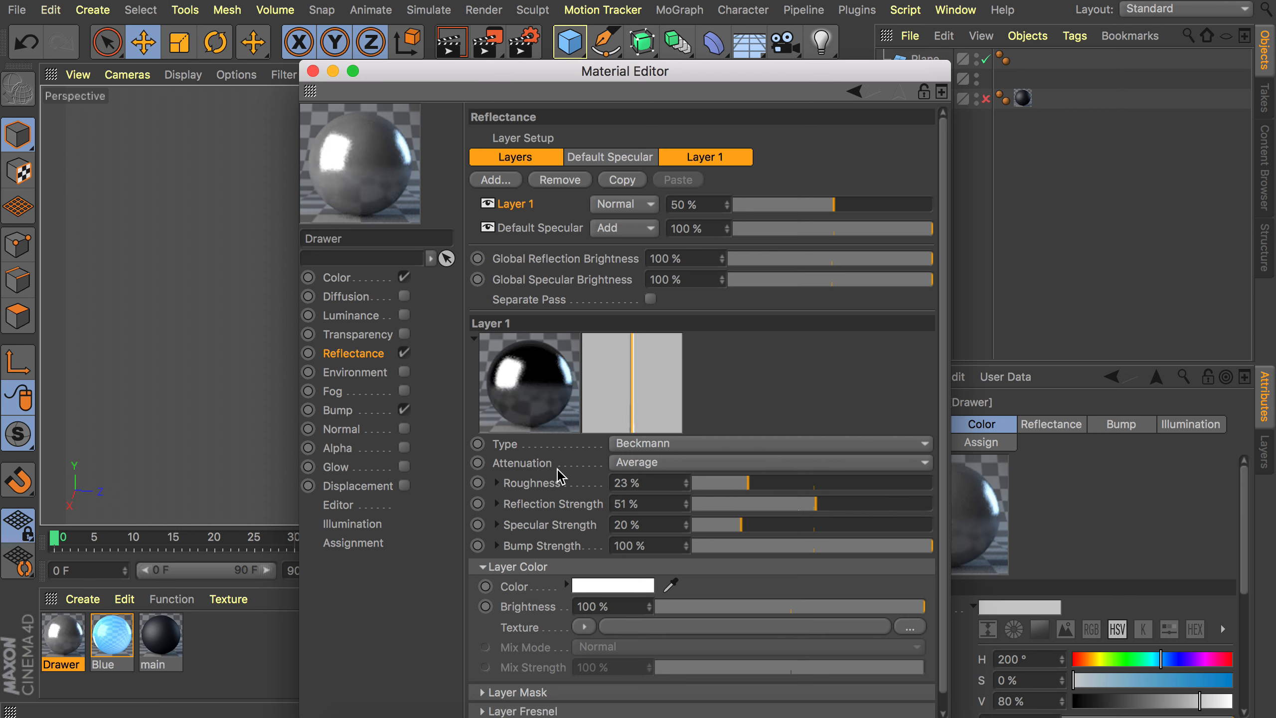
# Close the material editor and apply the Drawer material to the drawer box.
pyautogui.click(314, 71)
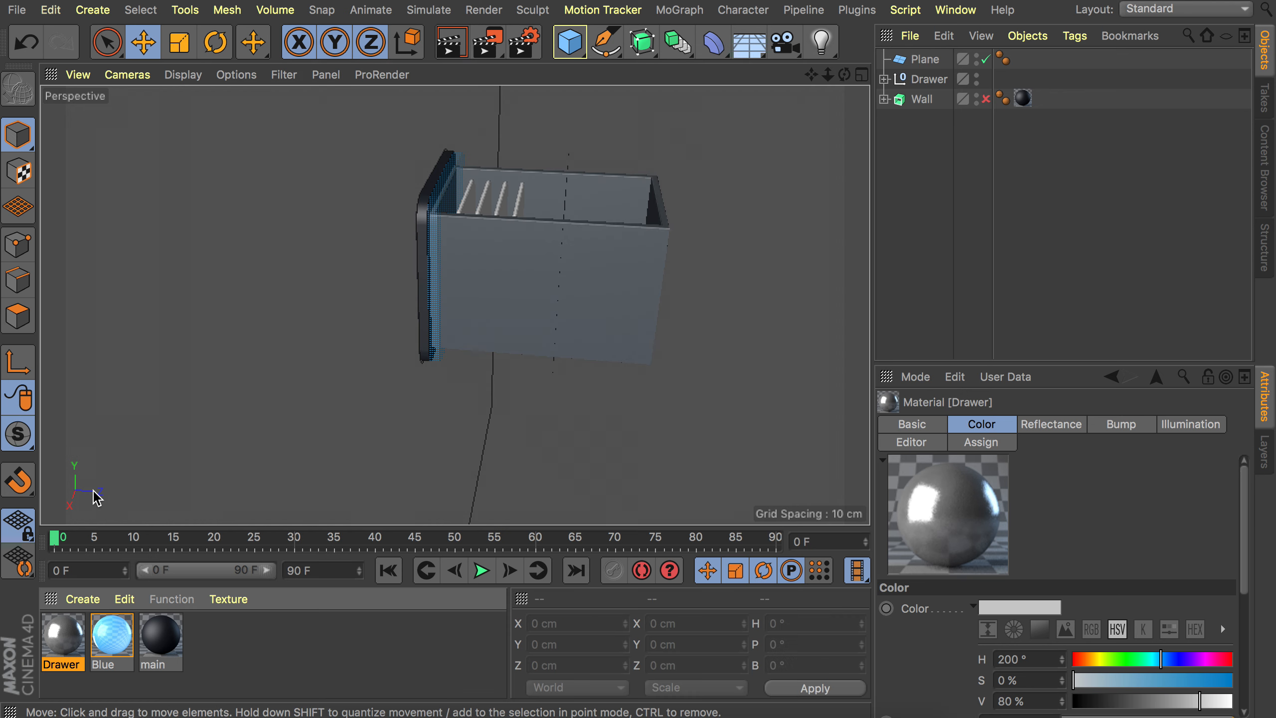
pyautogui.moveTo(111, 635); pyautogui.dragTo(564, 257)
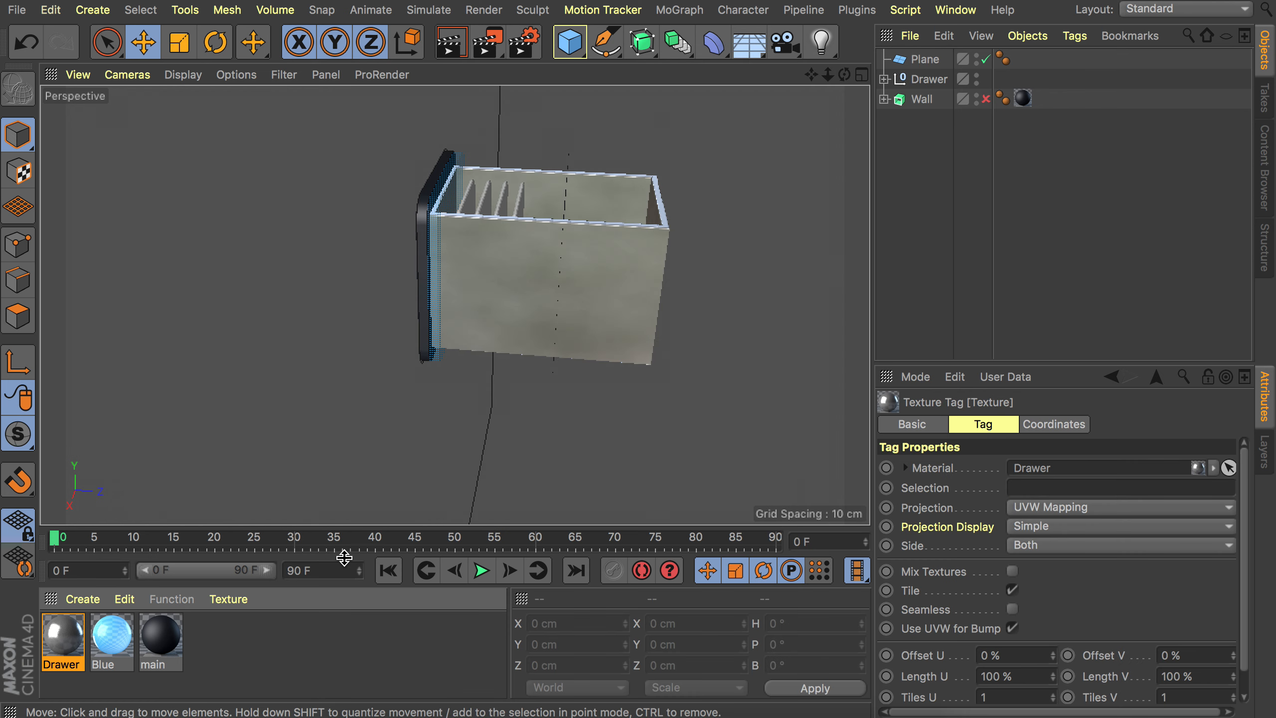
# Create a new material named Peper and open it in the Material Editor.
pyautogui.doubleClick(251, 661)
pyautogui.doubleClick(63, 634)
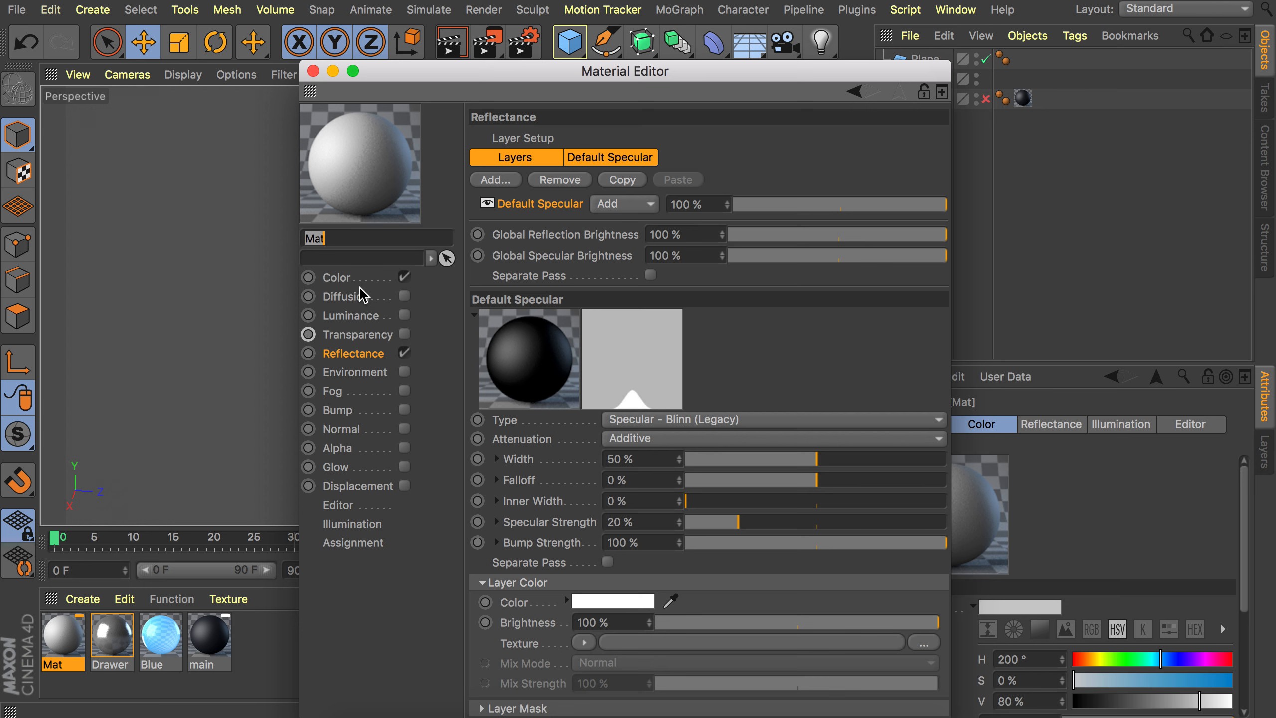
pyautogui.click(360, 279)
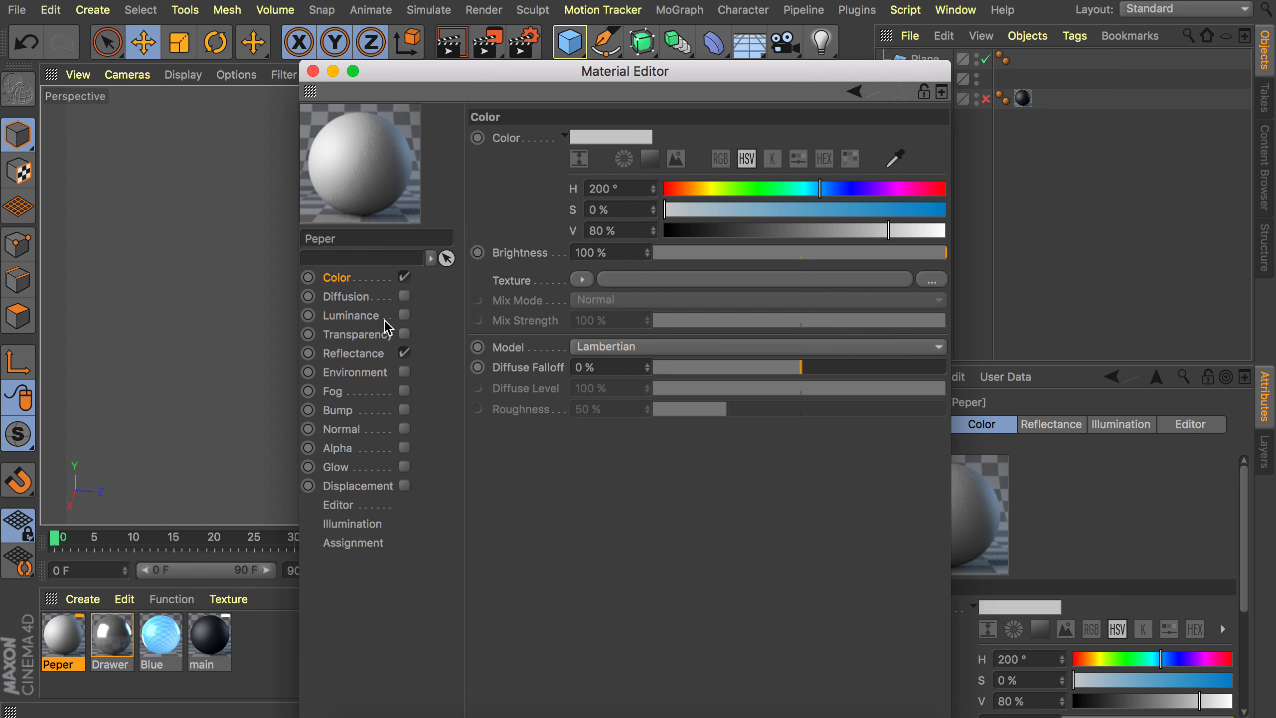
# Enable the Luminance channel of the Peper material and set its brightness to 20%.
pyautogui.click(405, 316)
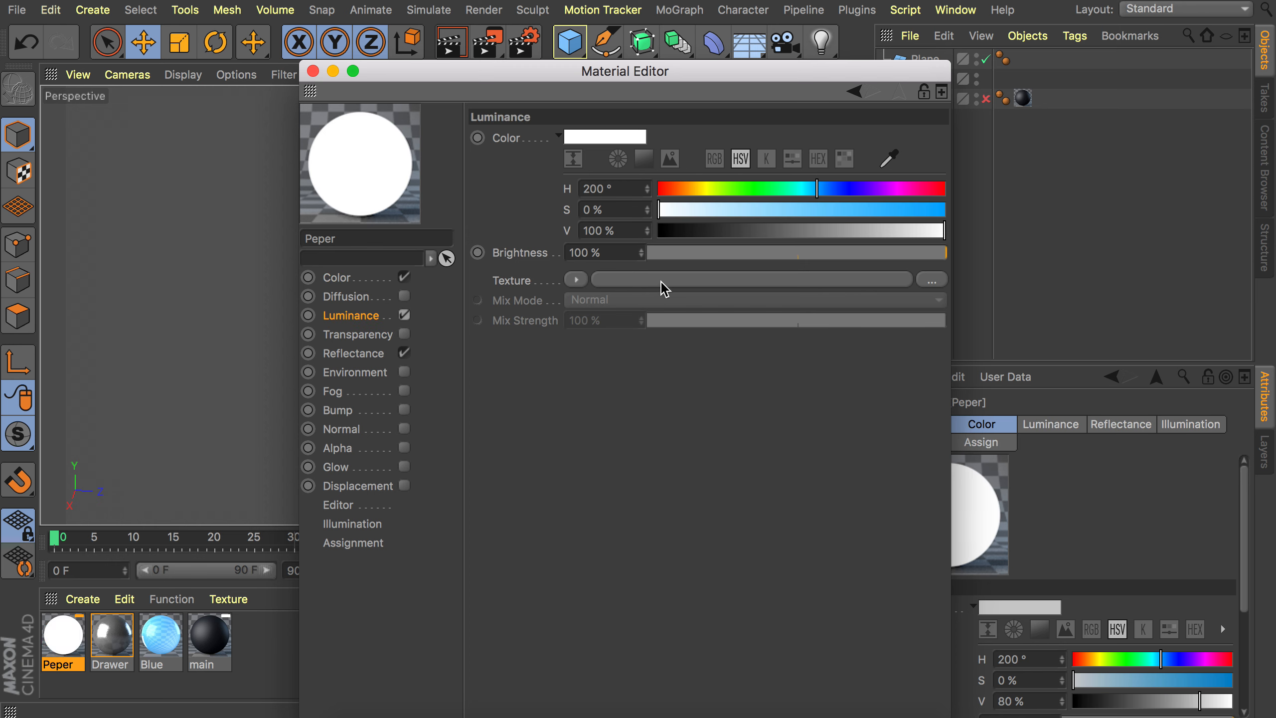
pyautogui.moveTo(720, 258); pyautogui.dragTo(711, 258)
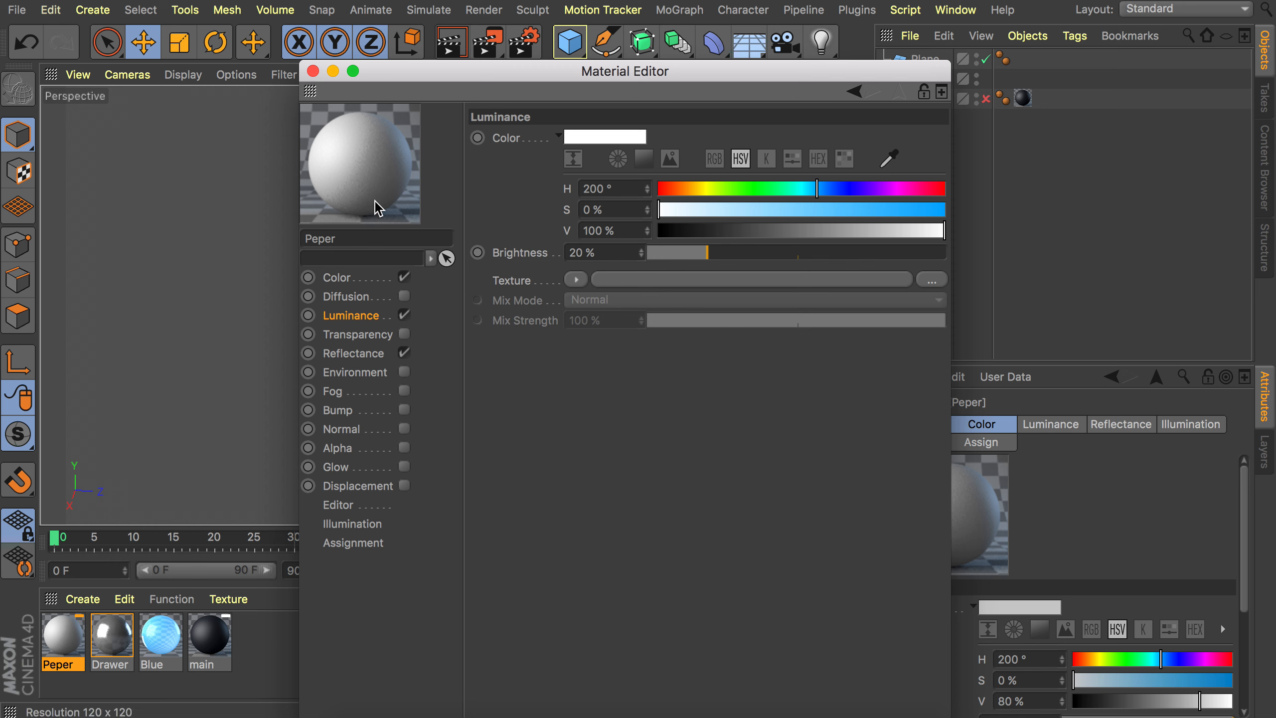
# Load a Fresnel shader as the Luminance texture and invert its gradient so it runs from black to white.
pyautogui.click(576, 280)
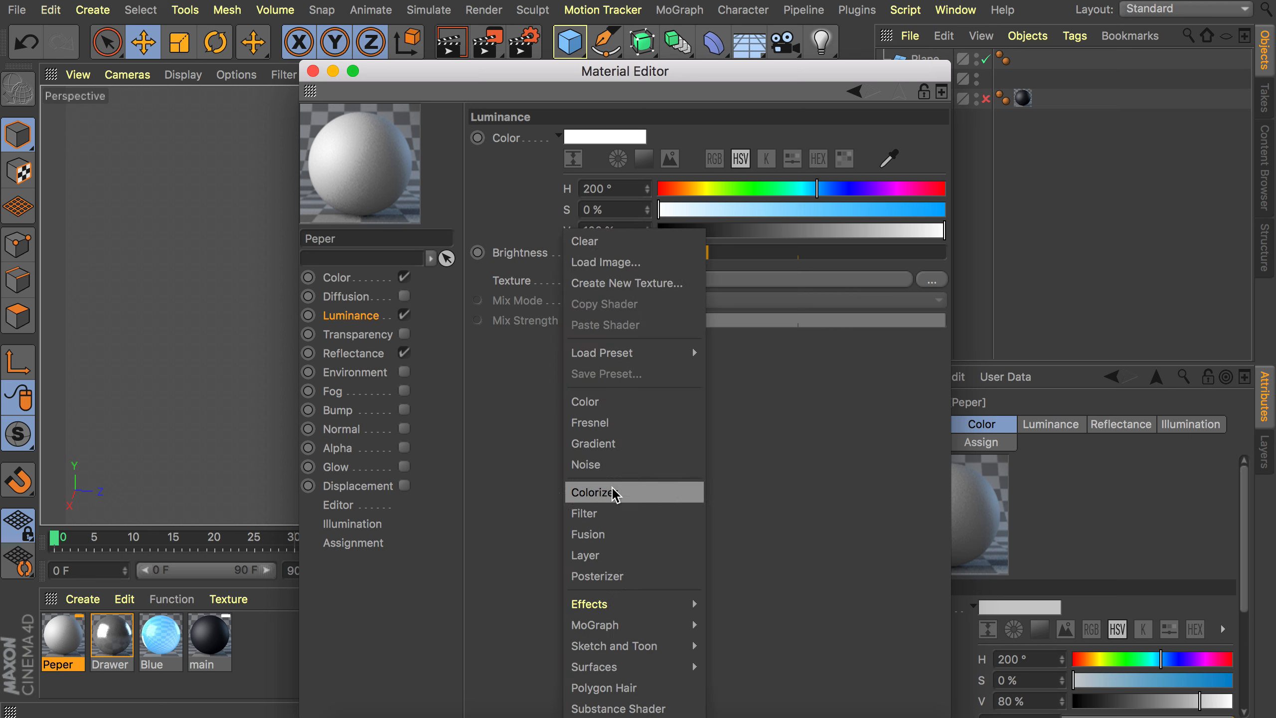
pyautogui.click(621, 424)
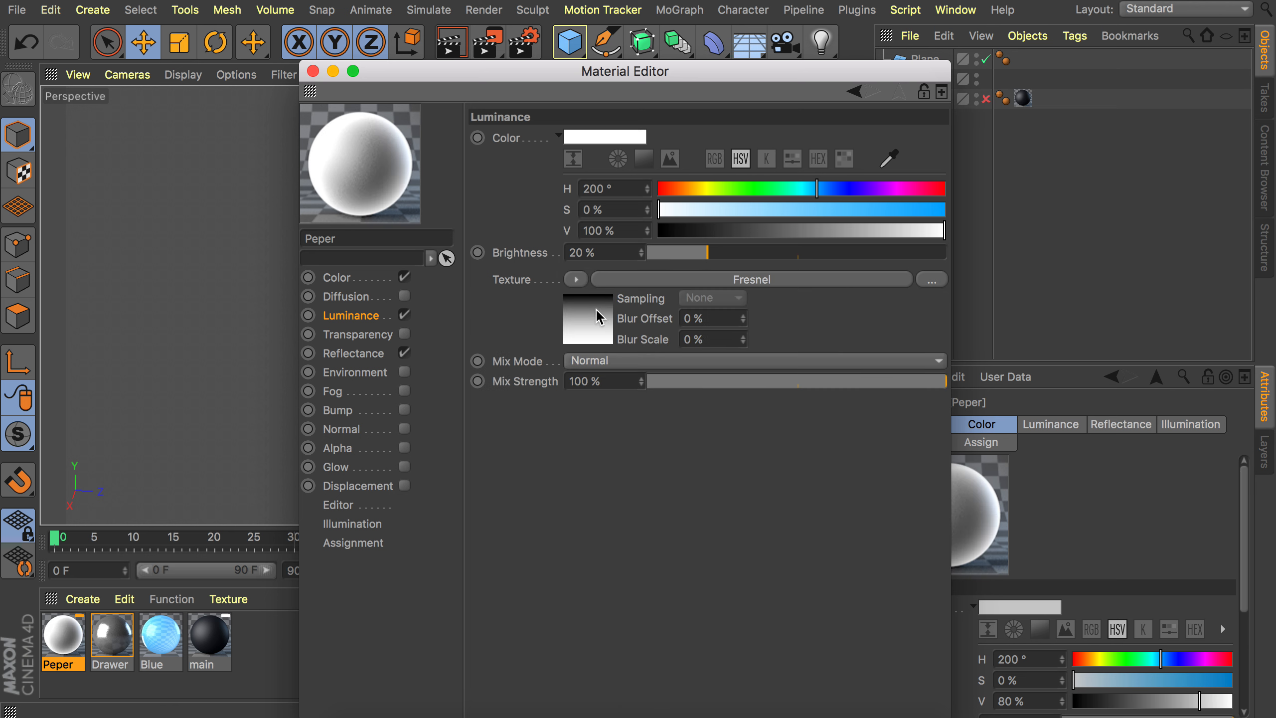
pyautogui.click(599, 315)
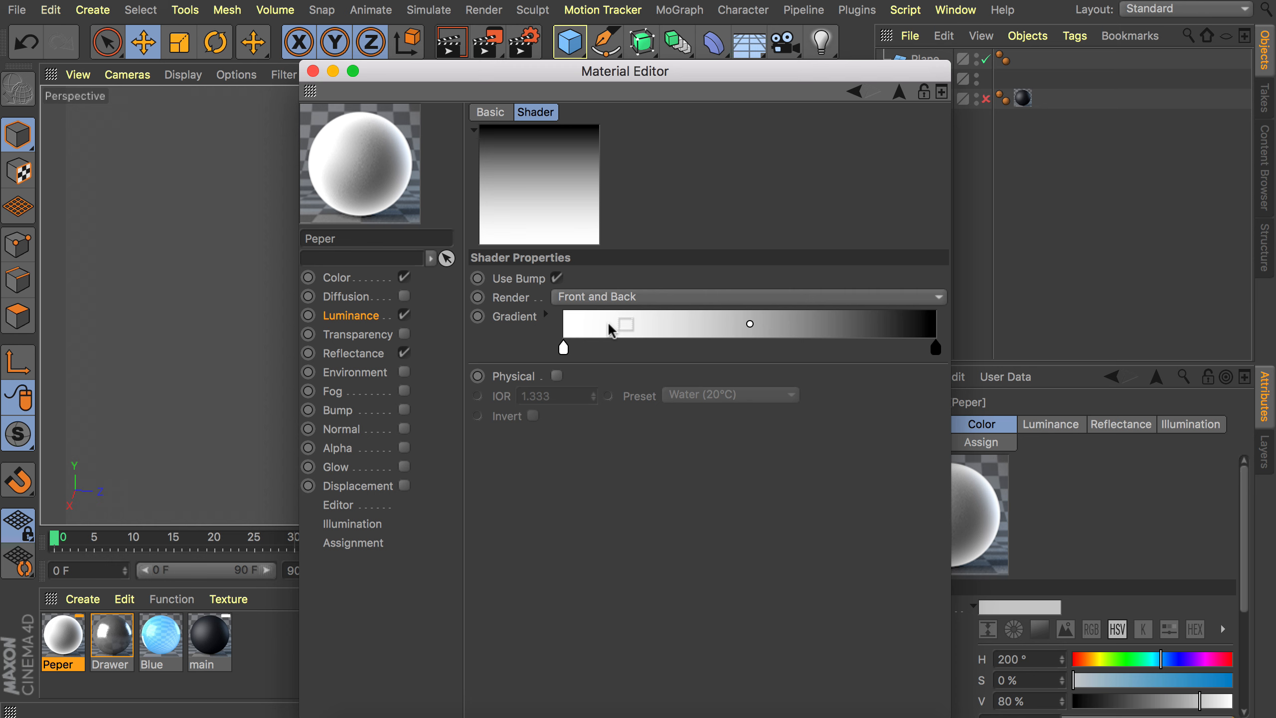
pyautogui.rightClick(605, 331)
pyautogui.click(629, 337)
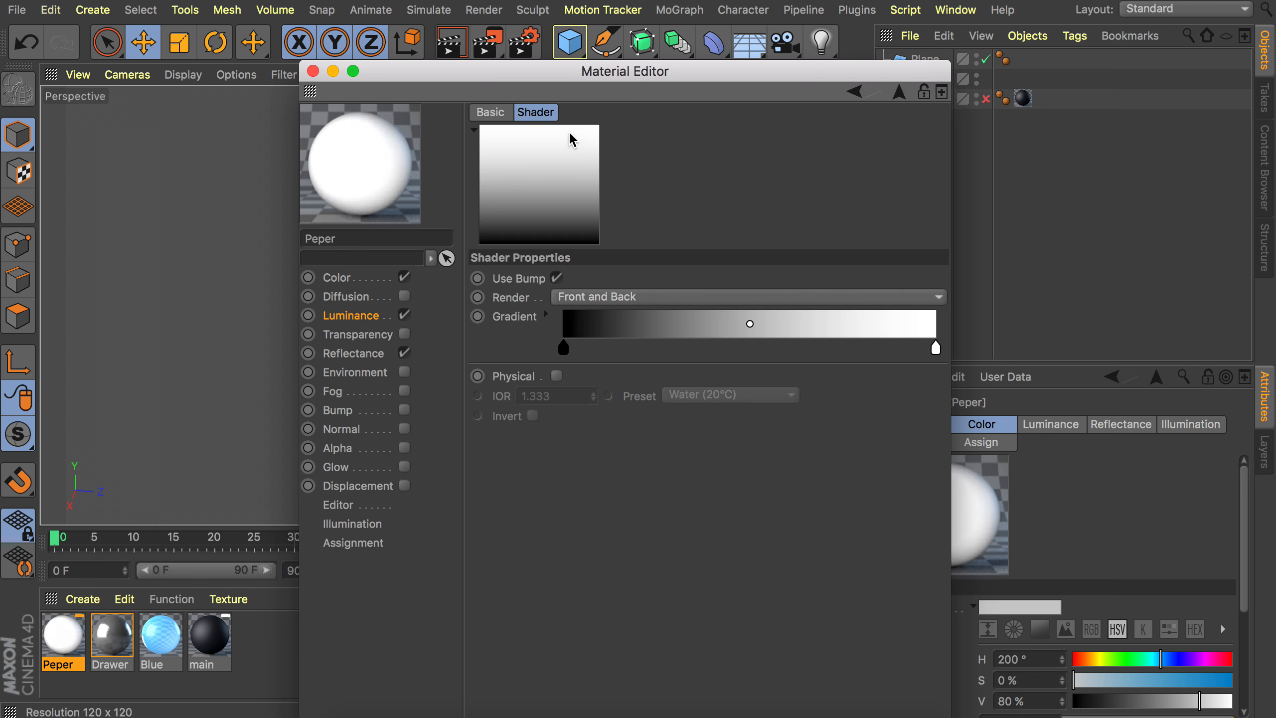
pyautogui.click(902, 95)
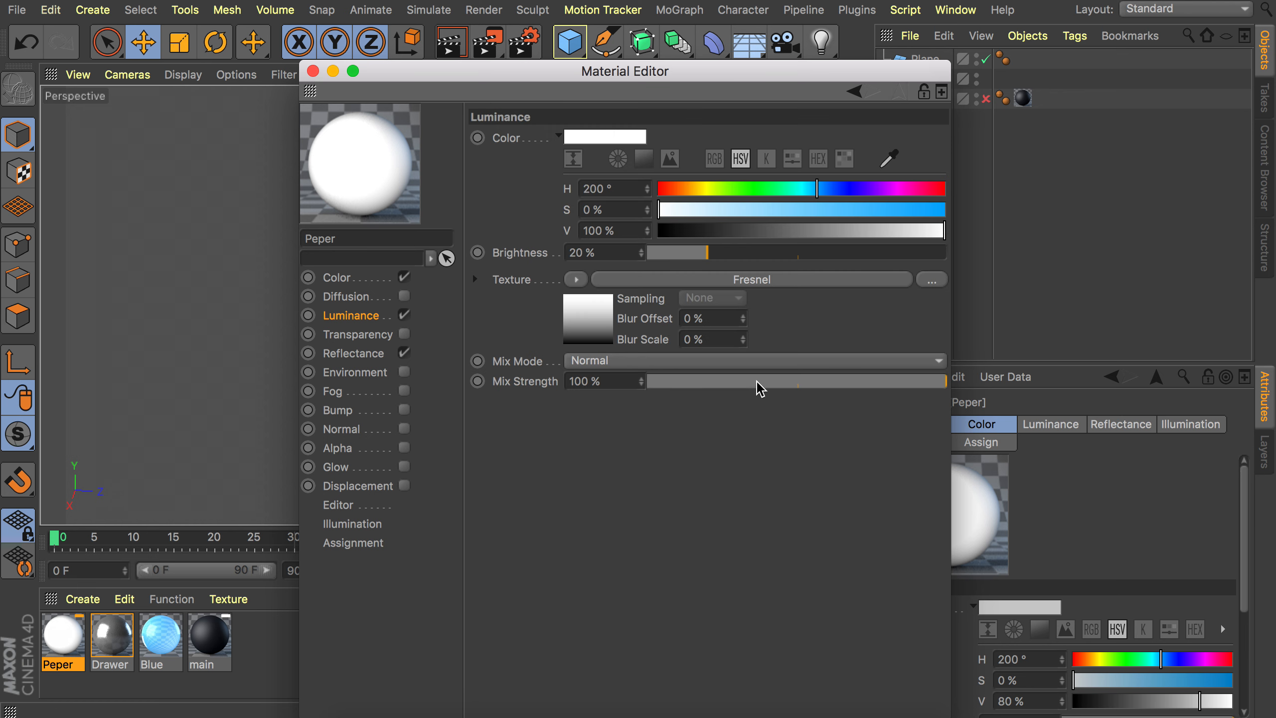
# Set the Luminance mix strength to 20% and the default specular strength to 50%.
pyautogui.moveTo(761, 388); pyautogui.dragTo(709, 387)
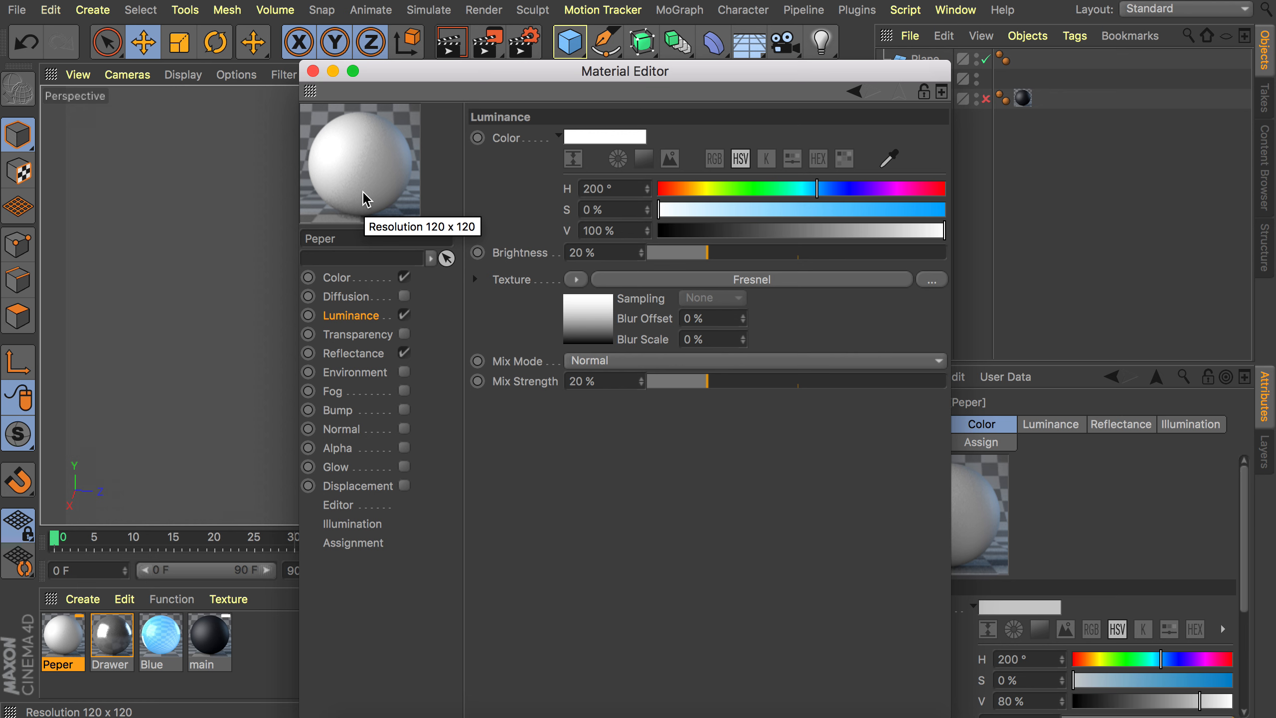
pyautogui.click(360, 354)
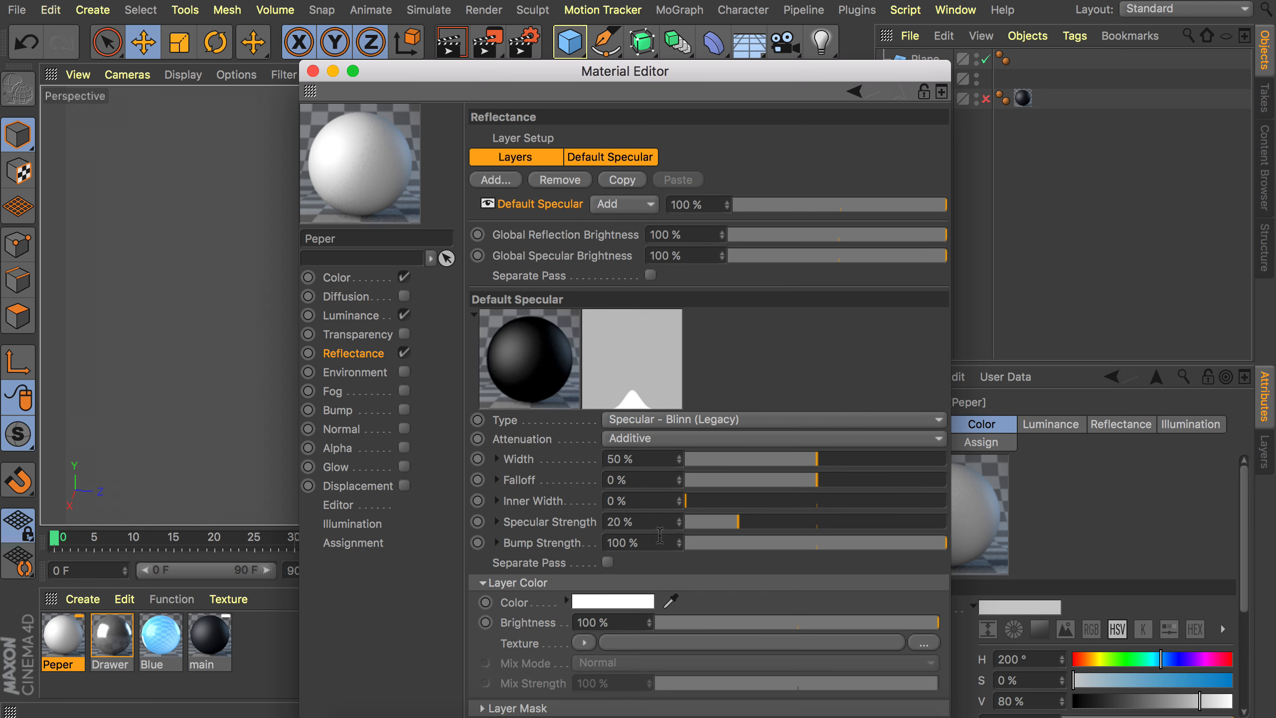
pyautogui.moveTo(723, 526); pyautogui.dragTo(817, 521)
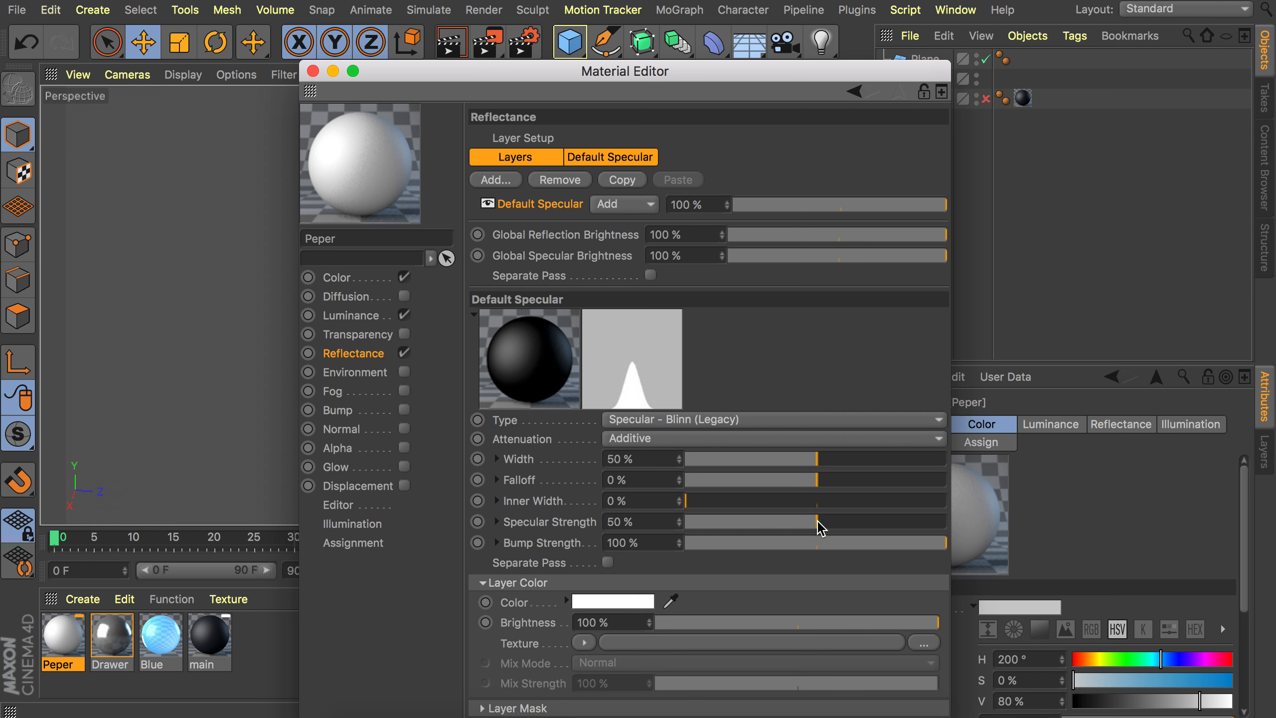
# Close the editor and apply the Peper material to the drawer dividers.
pyautogui.click(313, 71)
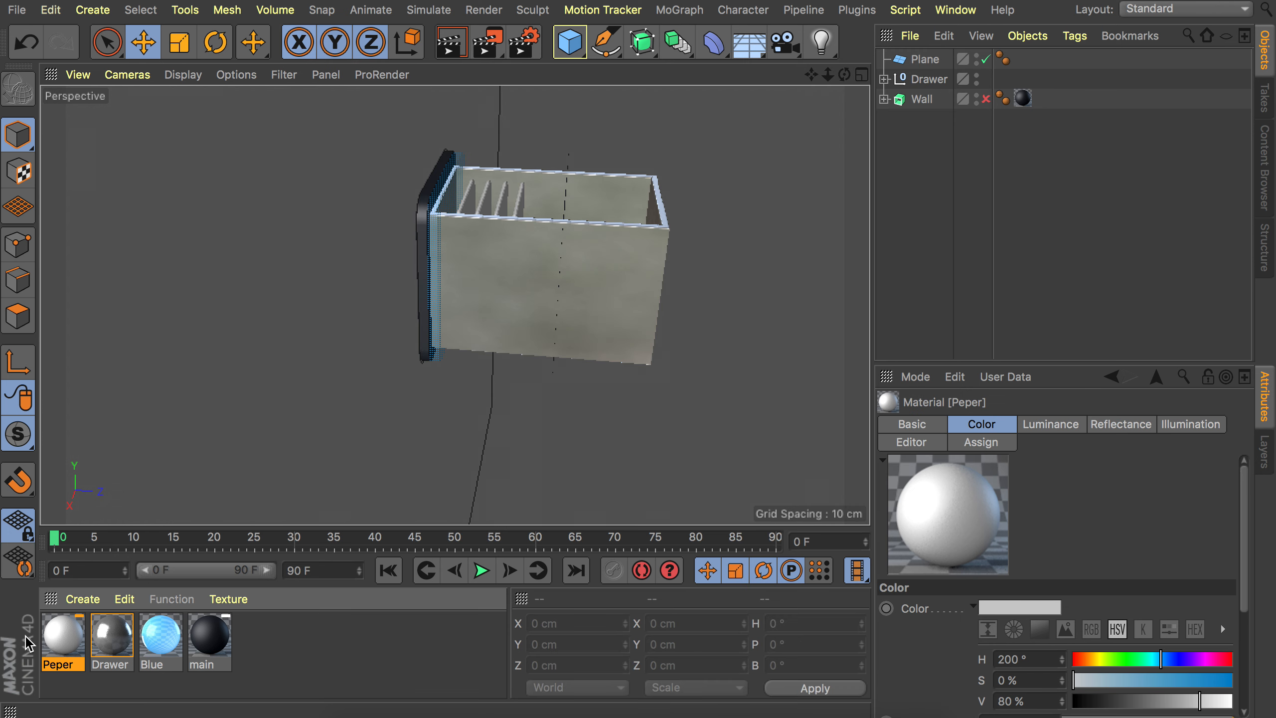
pyautogui.moveTo(63, 637); pyautogui.dragTo(473, 203)
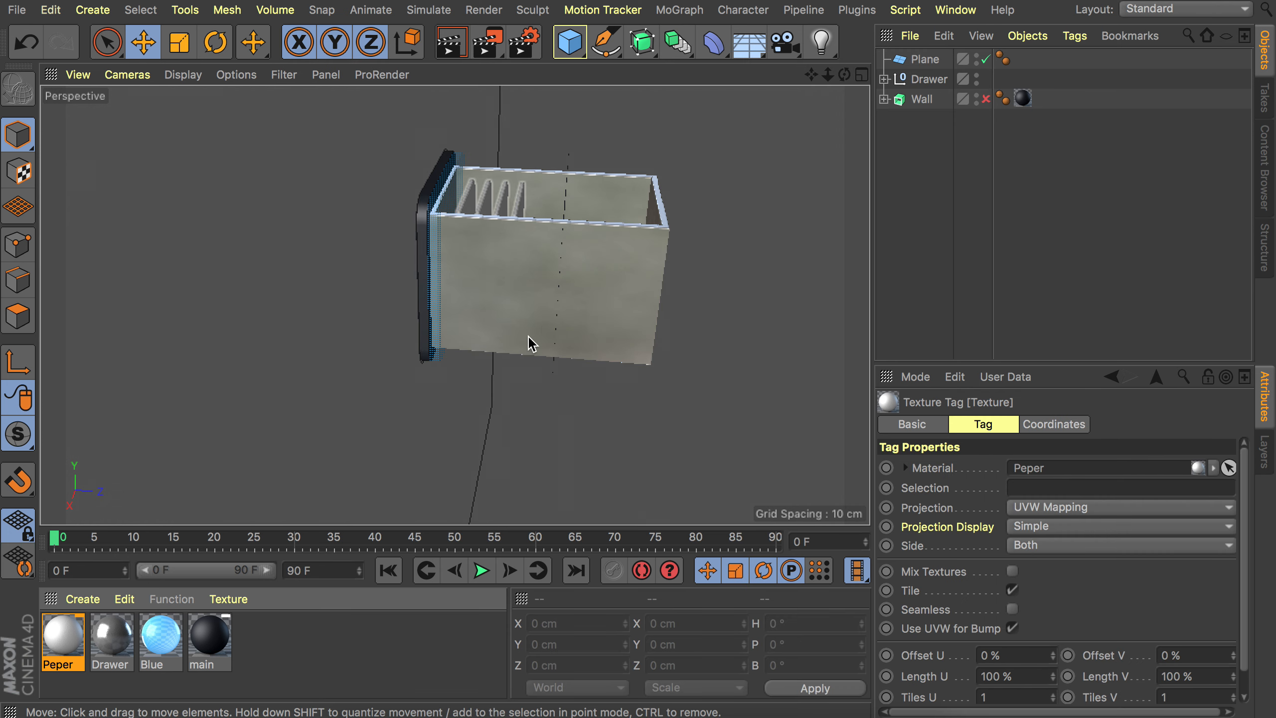
pyautogui.keyDown('alt'); pyautogui.moveTo(428, 256); pyautogui.dragTo(519, 240); pyautogui.keyUp('alt')
pyautogui.keyDown('alt'); pyautogui.moveTo(519, 241); pyautogui.dragTo(522, 296, button='middle'); pyautogui.keyUp('alt')
# Apply the main material to the backdrop plane.
pyautogui.moveTo(209, 635); pyautogui.dragTo(515, 221)
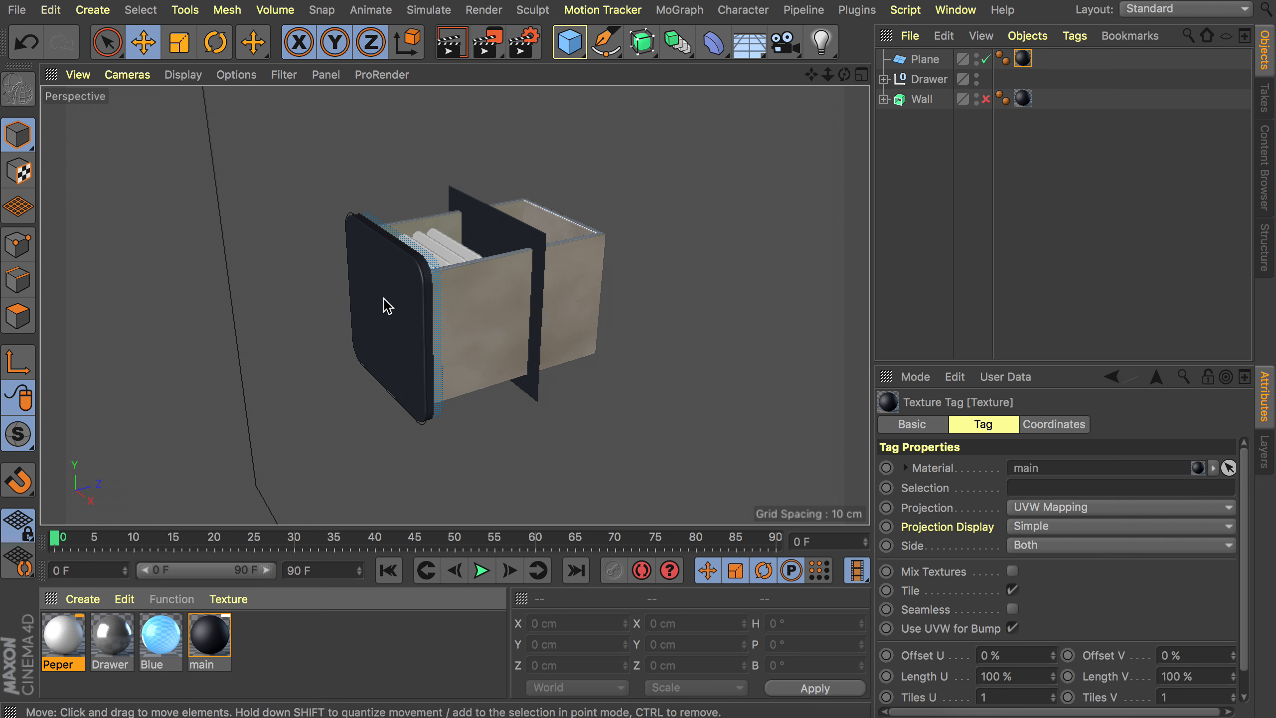
pyautogui.keyDown('alt'); pyautogui.moveTo(384, 305); pyautogui.dragTo(357, 293); pyautogui.keyUp('alt')
pyautogui.keyDown('alt'); pyautogui.moveTo(376, 340); pyautogui.dragTo(461, 288); pyautogui.keyUp('alt')
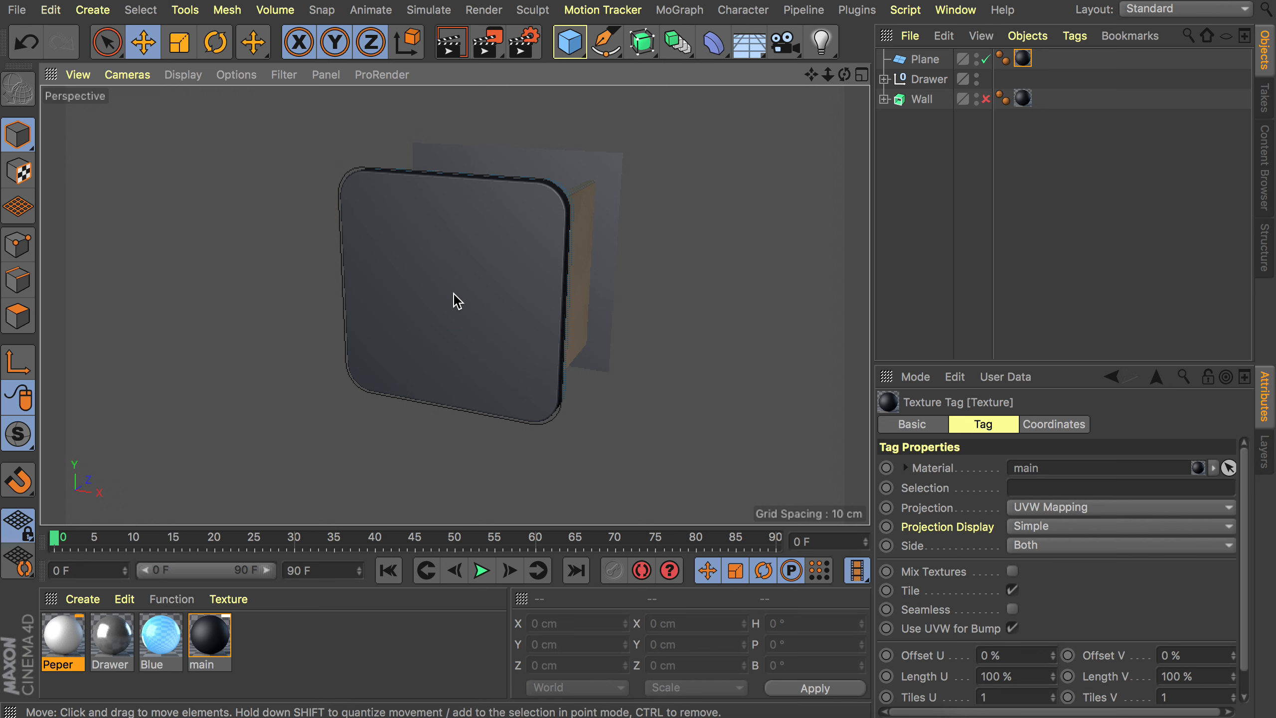
# Create another new material, open it in the Material Editor and disable its Color channel.
pyautogui.doubleClick(285, 644)
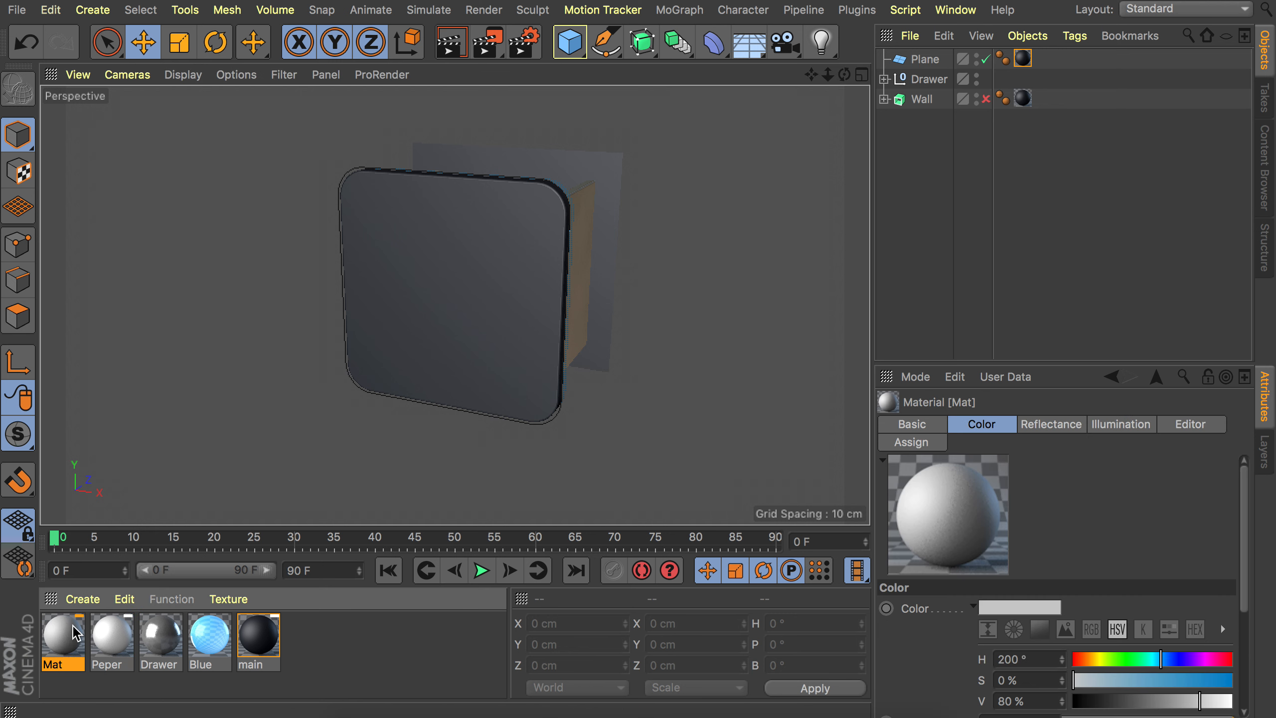
pyautogui.doubleClick(75, 635)
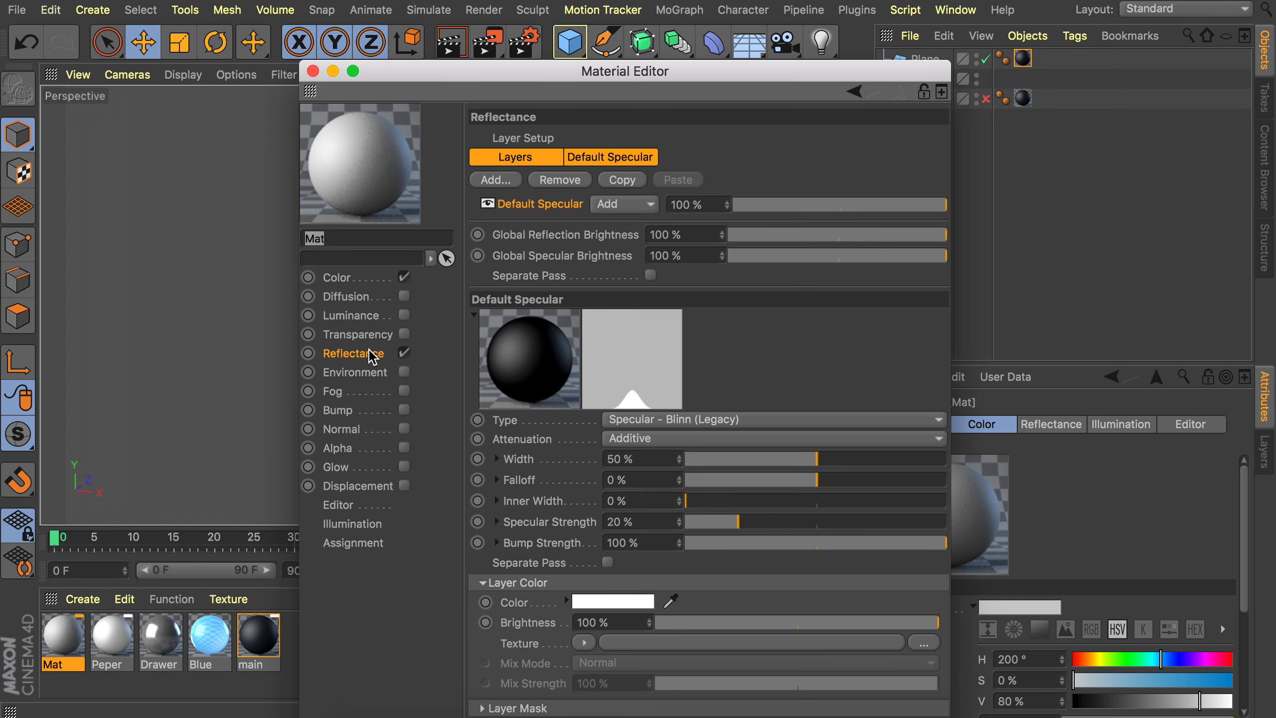
pyautogui.click(404, 278)
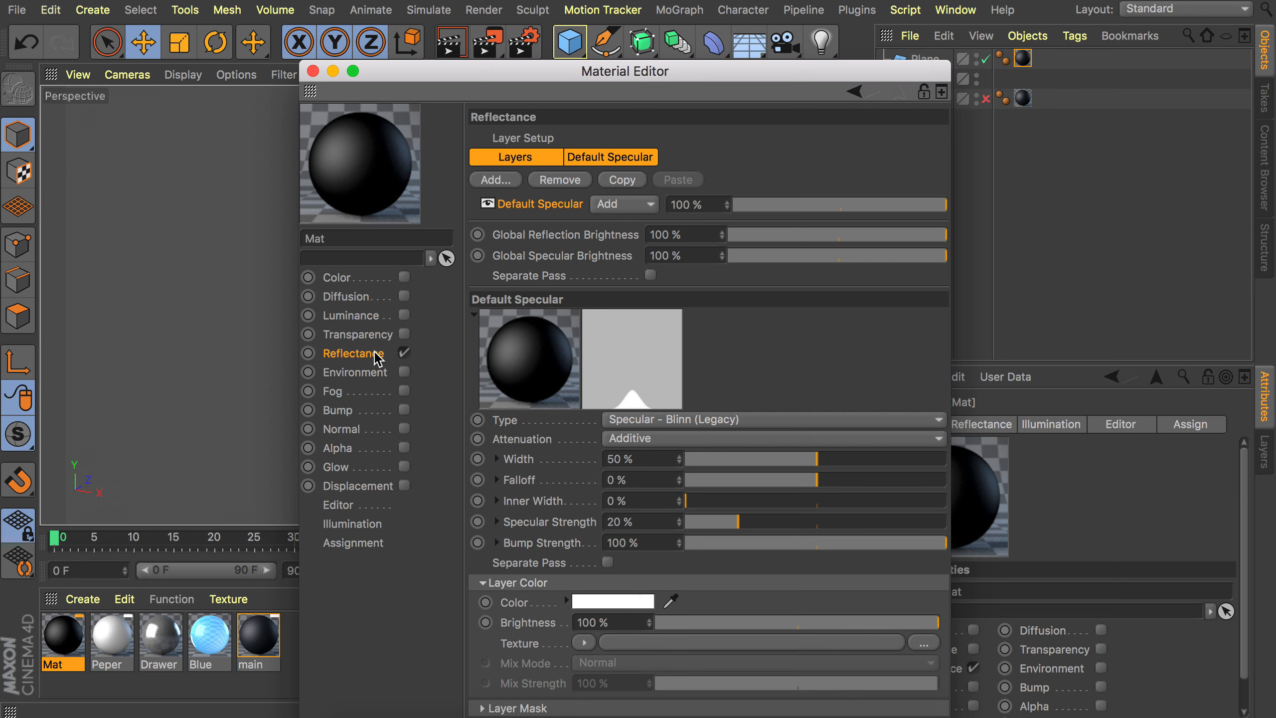
# Add a Beckmann reflectance layer and set its layer color to H 44°, S 99%, V 100%.
pyautogui.click(495, 193)
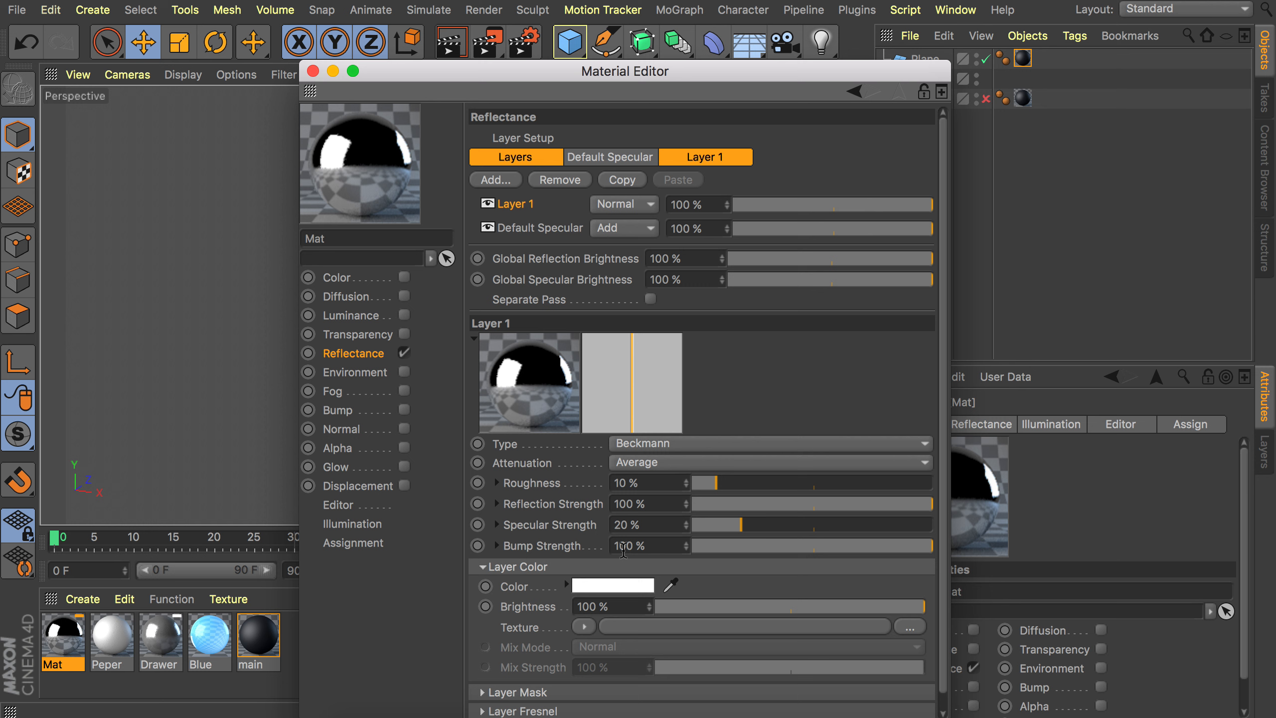
pyautogui.click(610, 586)
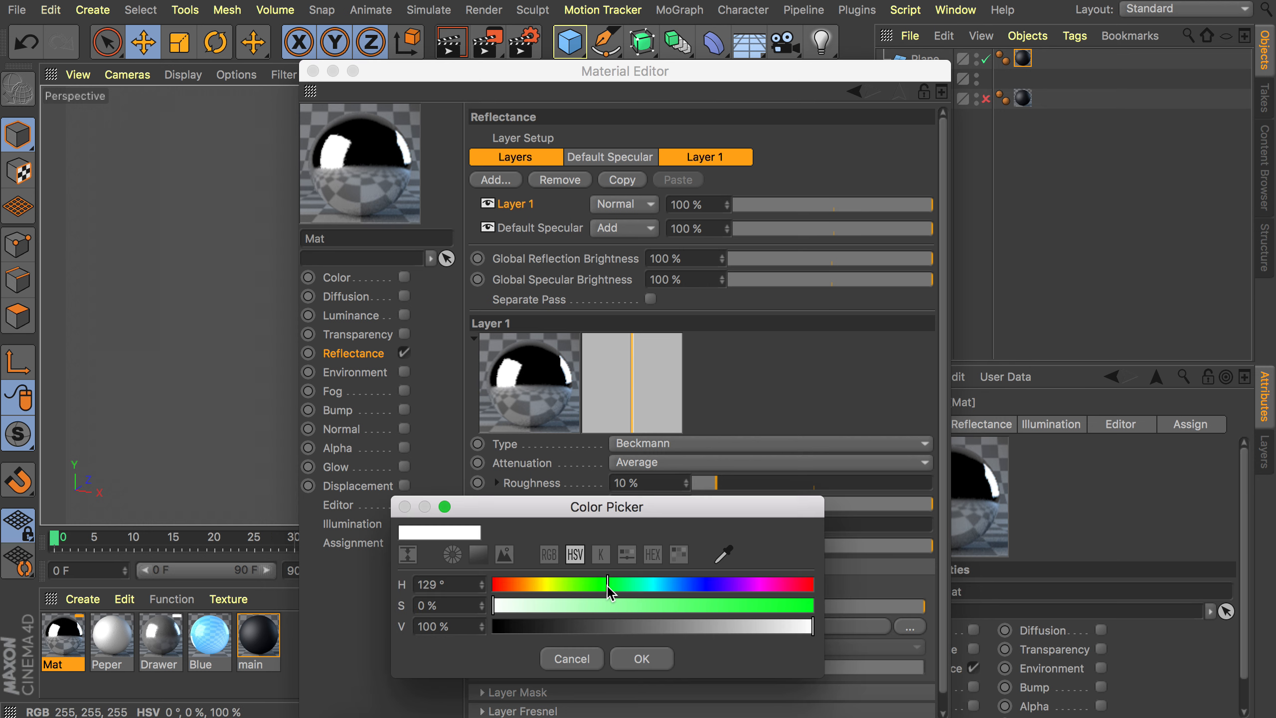
pyautogui.click(447, 584)
pyautogui.write('44')
pyautogui.press('Tab')
pyautogui.write('99')
pyautogui.press('Tab')
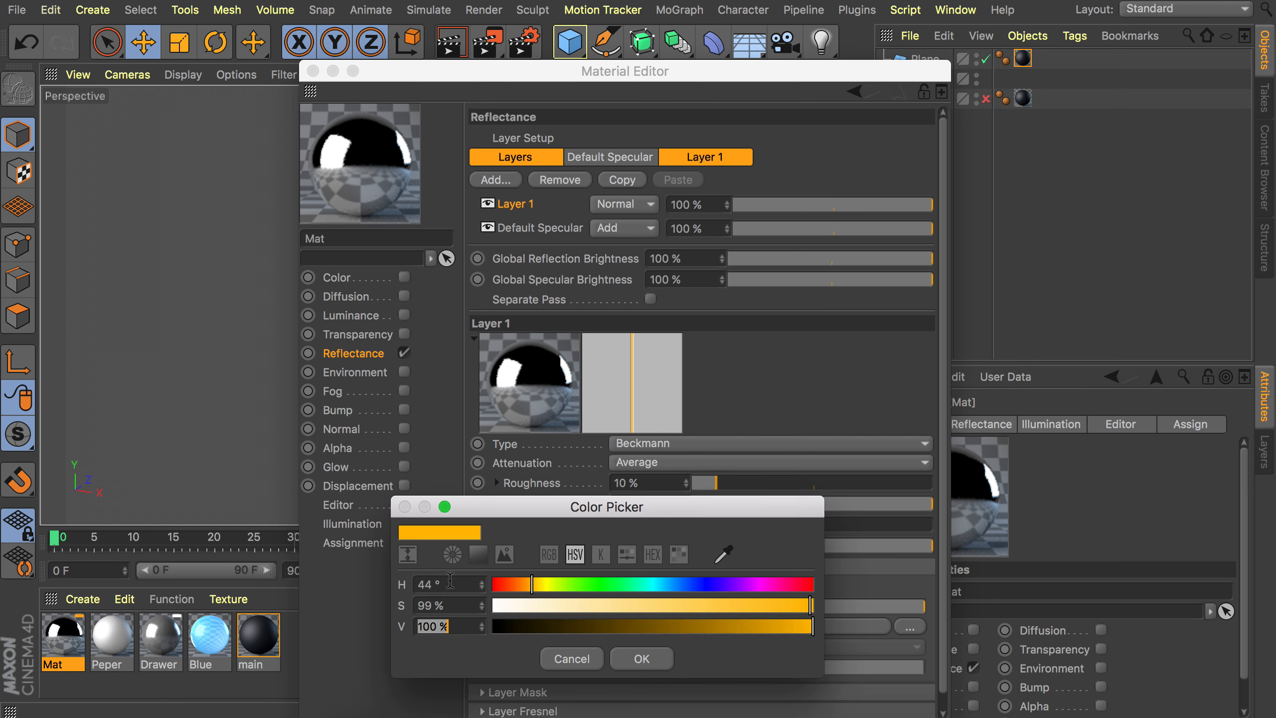
pyautogui.press('Return')
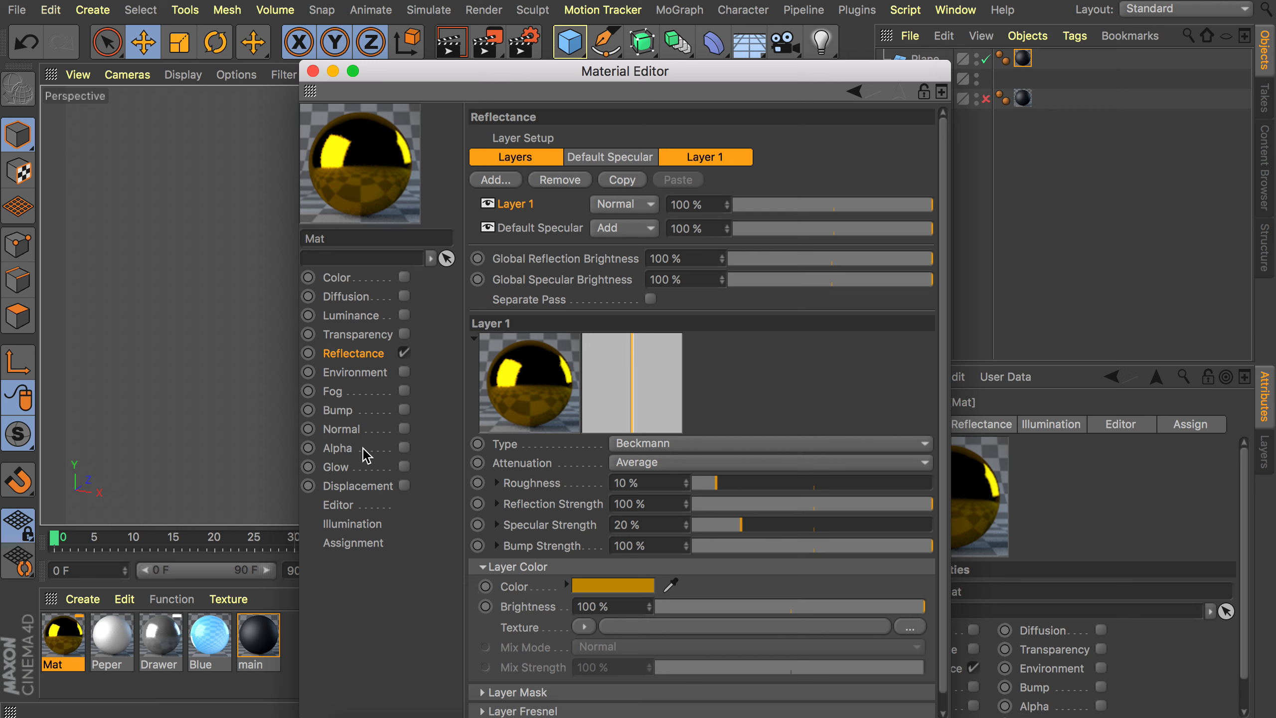
# Enable the Alpha channel and load the 3643772 archive folder-open PNG as its texture without copying it to the project.
pyautogui.click(404, 447)
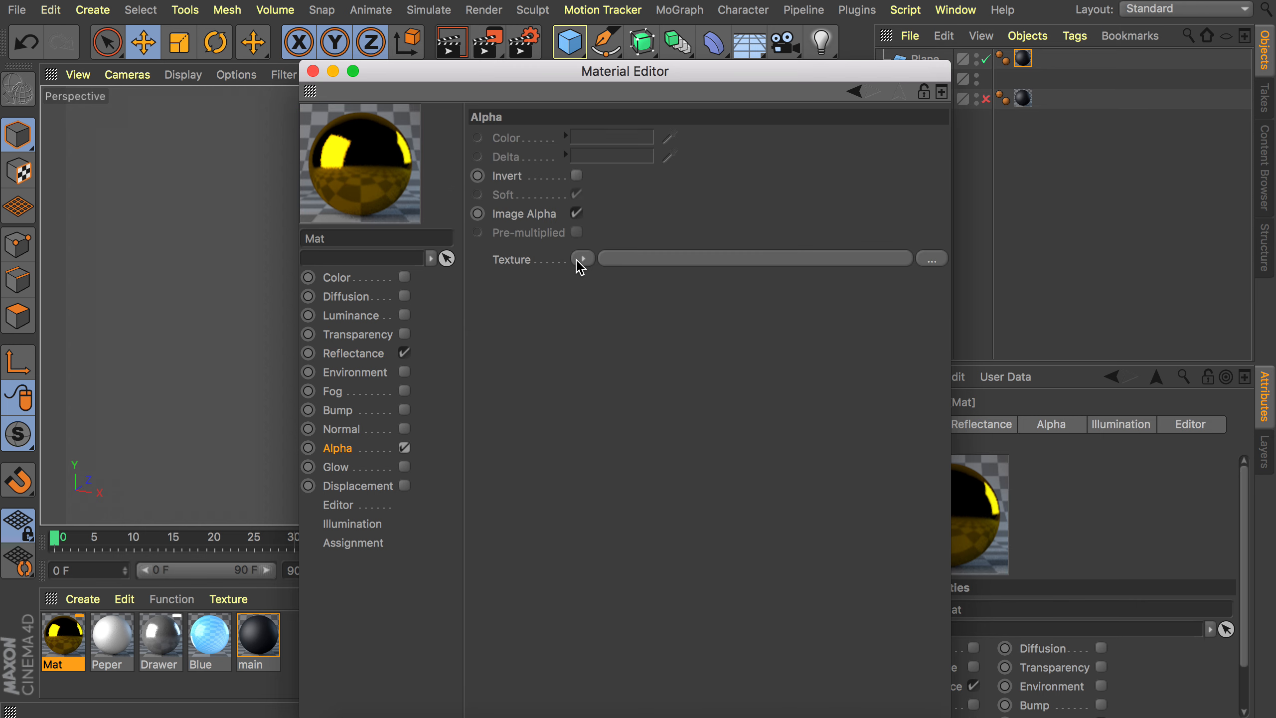
pyautogui.click(644, 260)
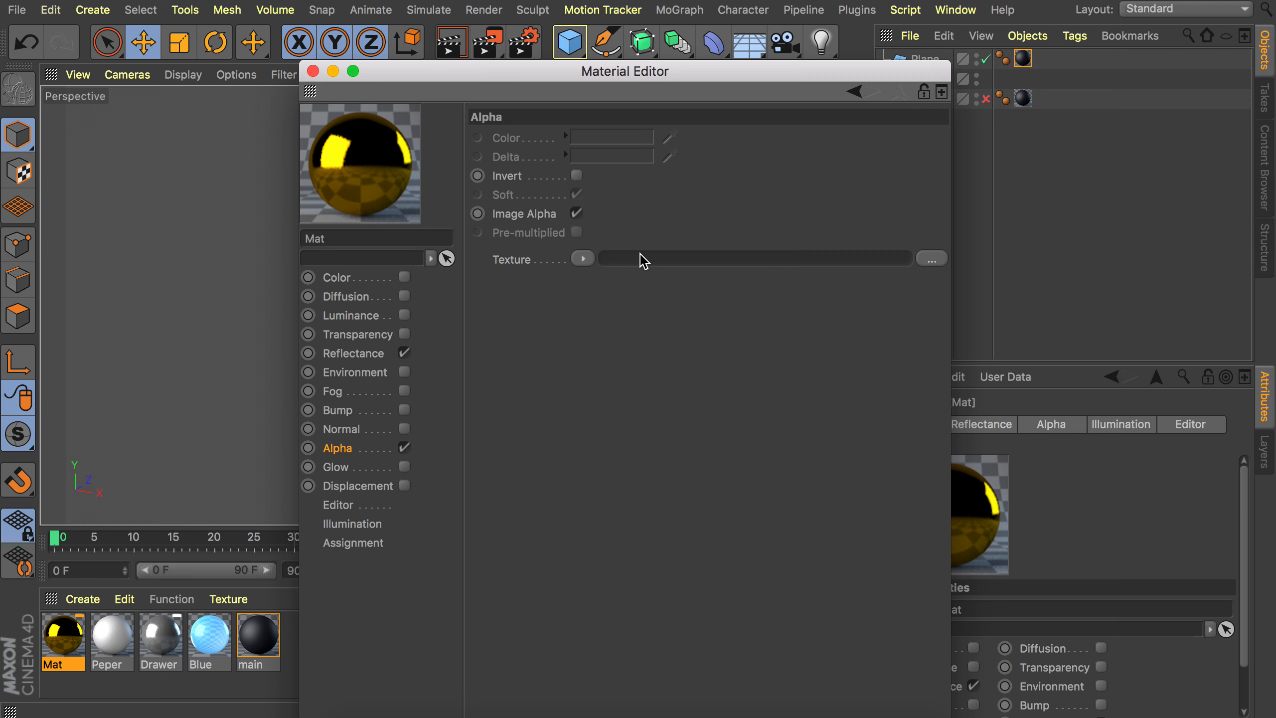
pyautogui.scroll(-3, 582, 367)
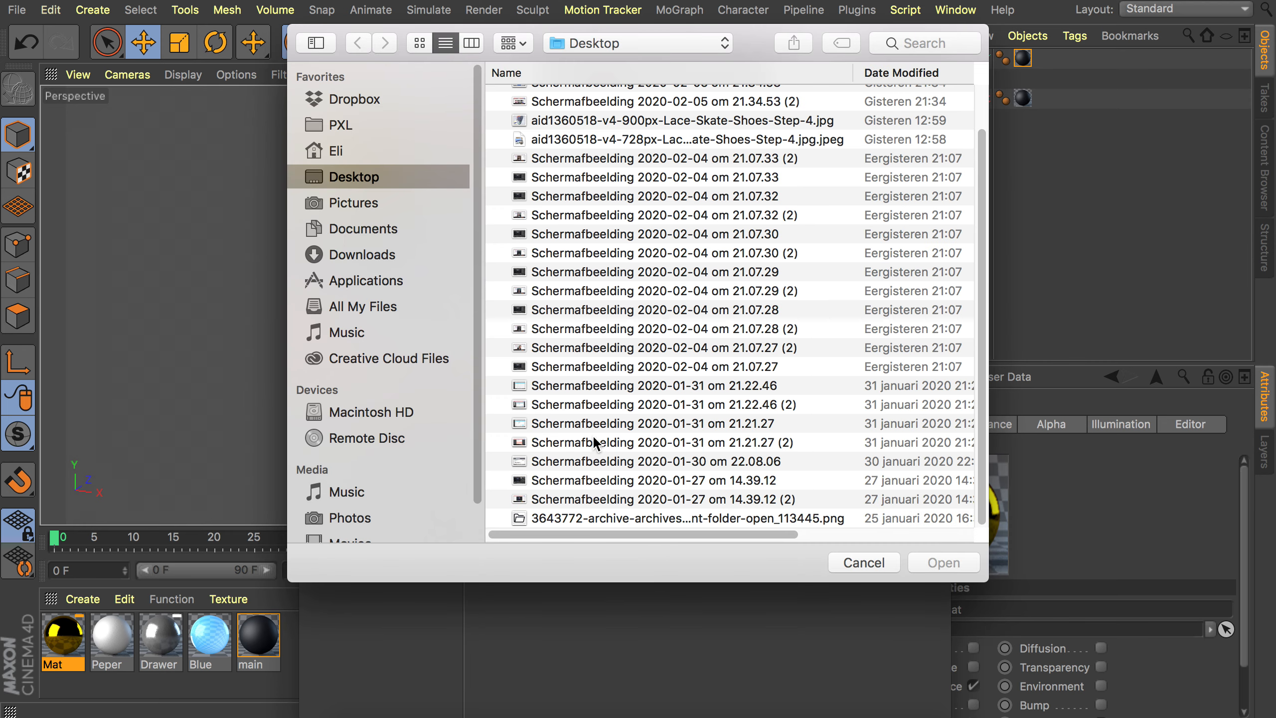
pyautogui.doubleClick(612, 518)
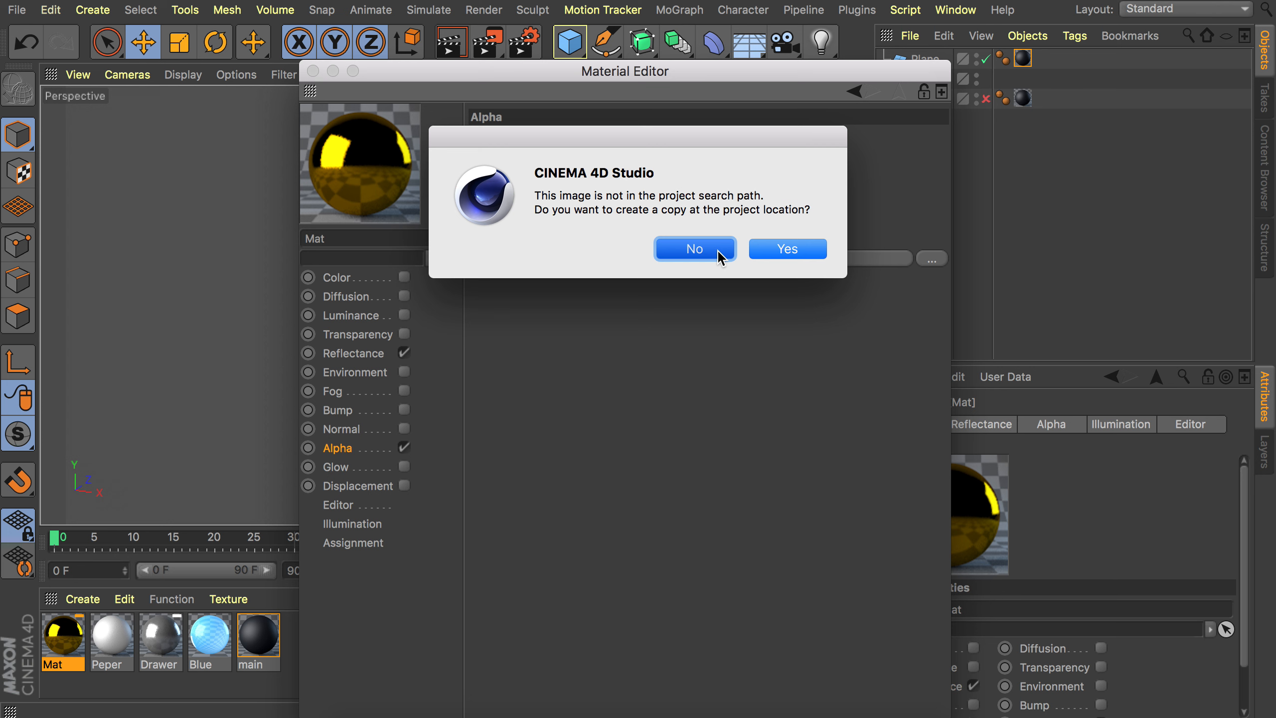
pyautogui.click(718, 251)
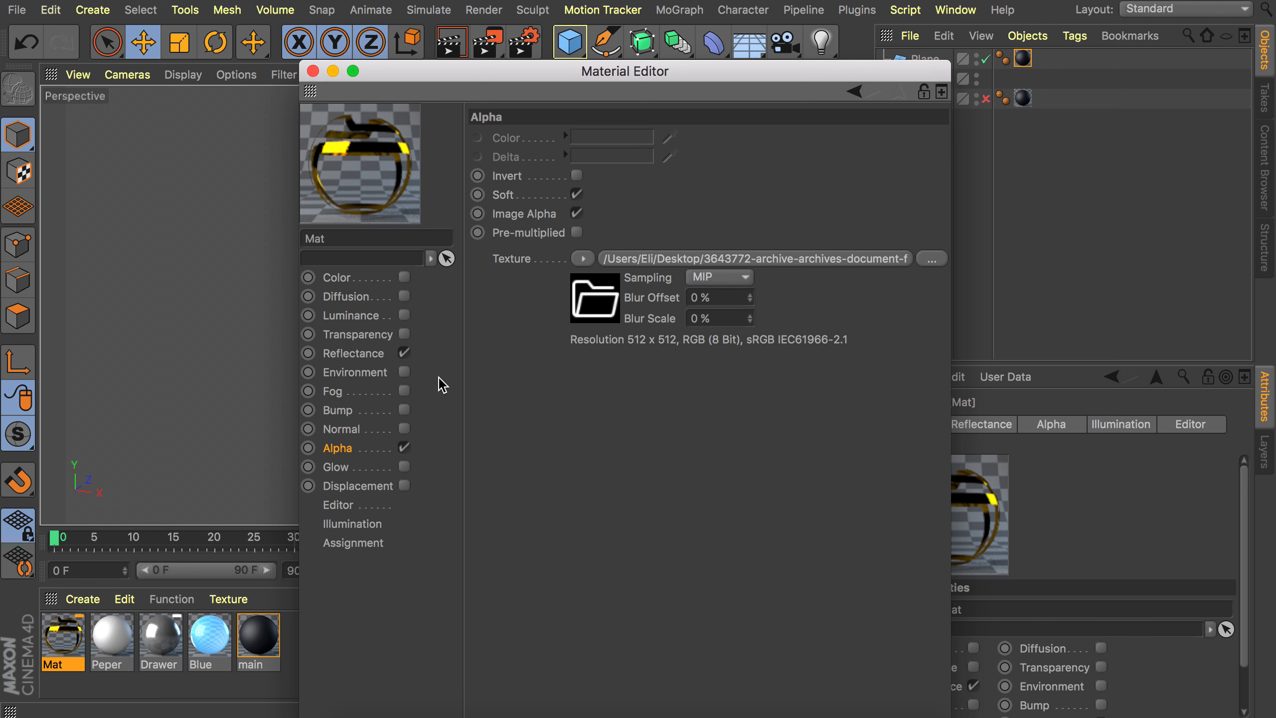
# Copy the Alpha texture into the newly enabled Bump channel and increase the bump strength.
pyautogui.rightClick(525, 264)
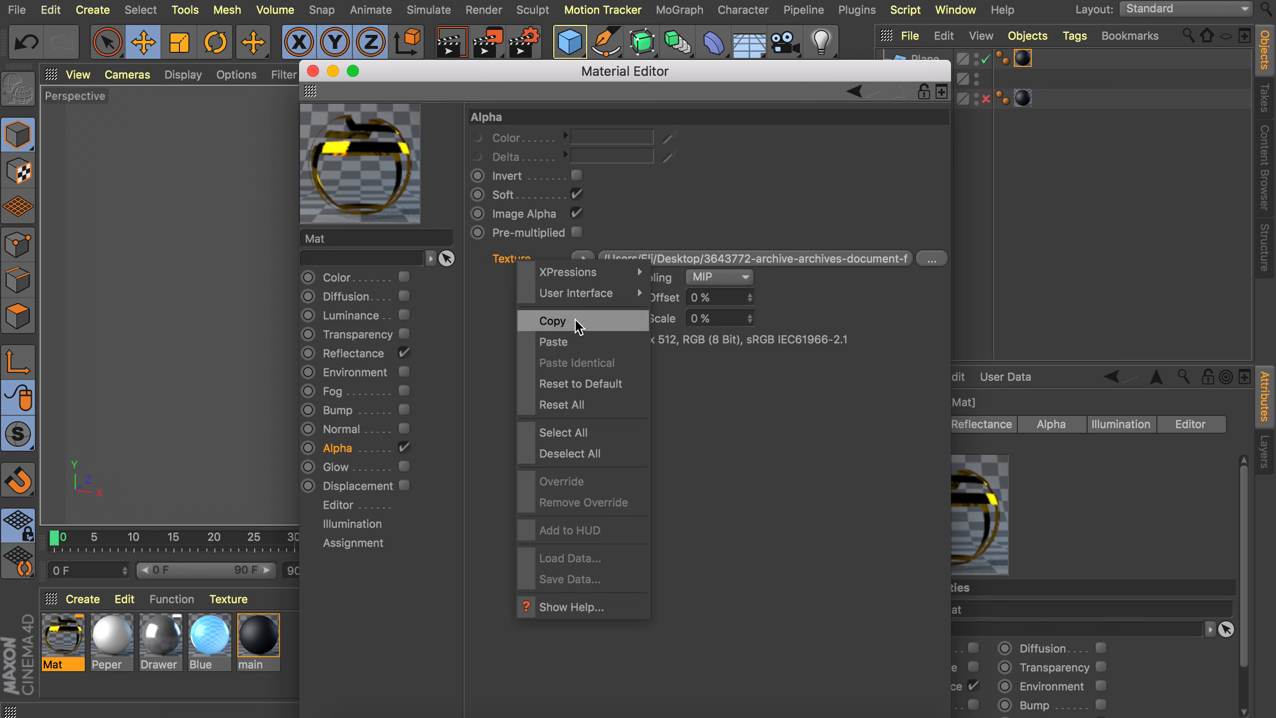
pyautogui.click(553, 320)
pyautogui.click(405, 410)
pyautogui.rightClick(548, 190)
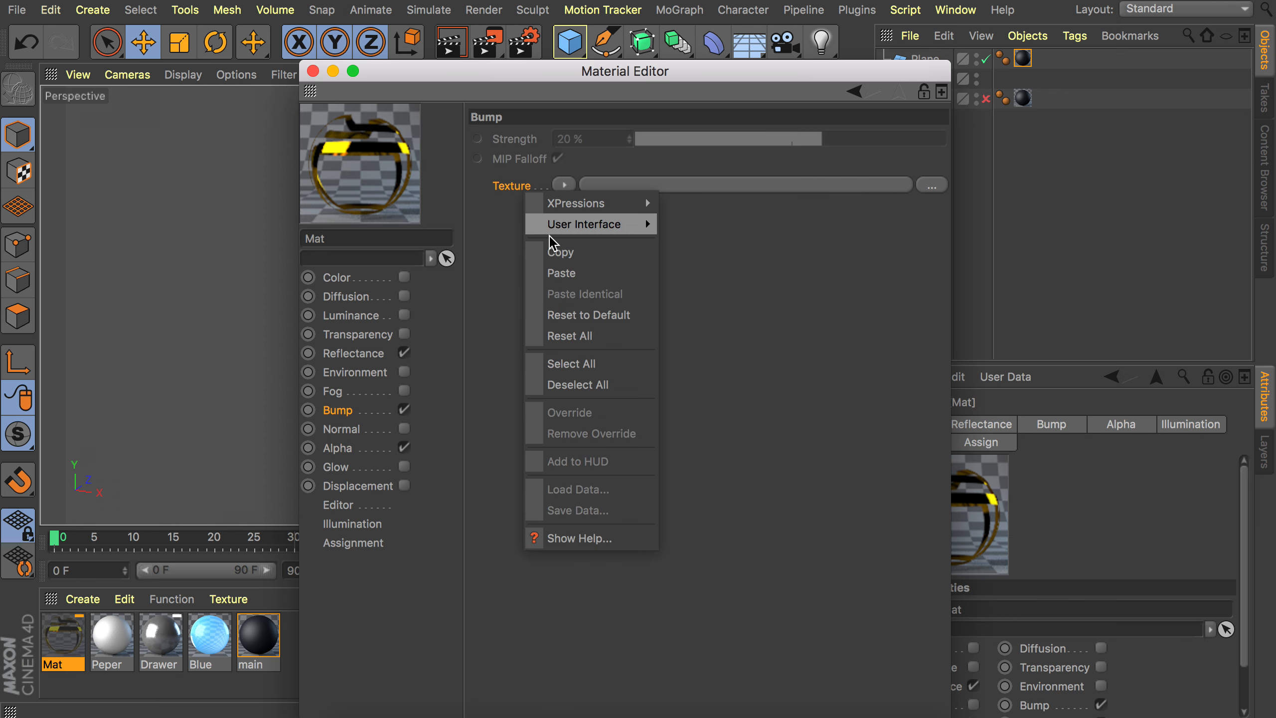
pyautogui.click(566, 276)
pyautogui.moveTo(818, 139); pyautogui.dragTo(872, 140)
# Close the editor, apply the Mat material to the drawer front and expand the Drawer hierarchy.
pyautogui.click(313, 70)
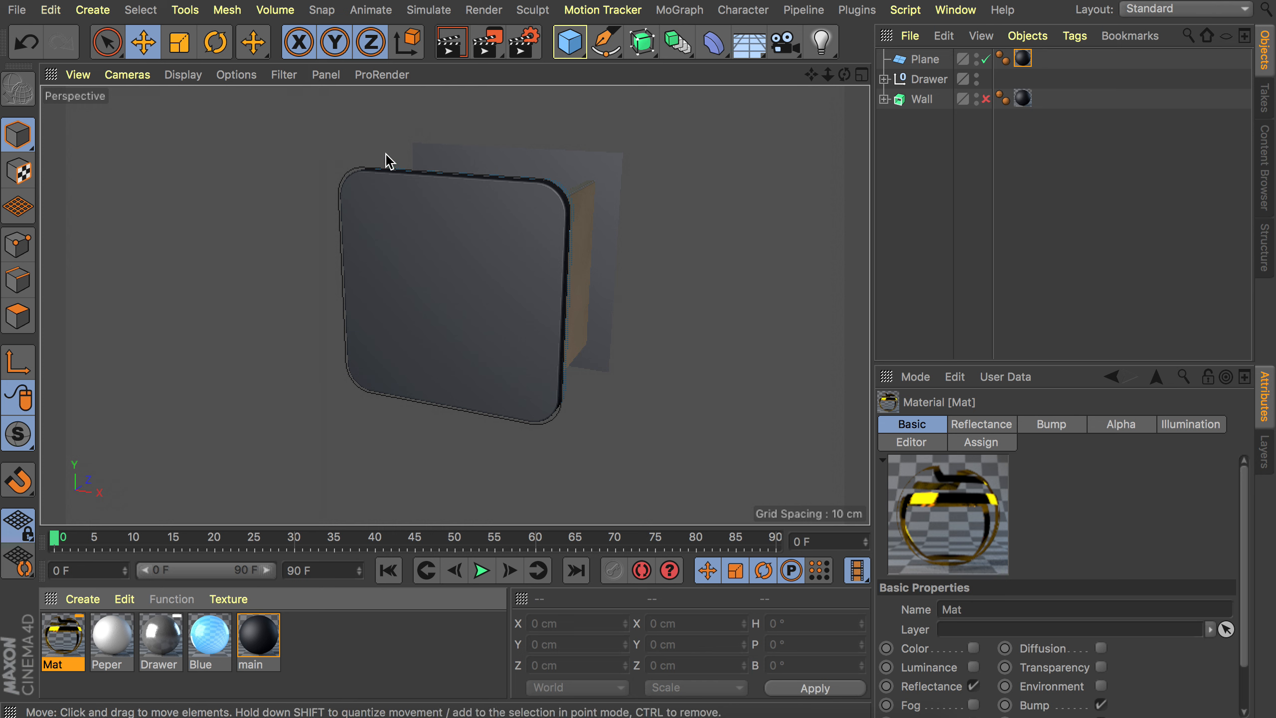
pyautogui.moveTo(68, 656); pyautogui.dragTo(529, 210)
pyautogui.keyDown('alt'); pyautogui.moveTo(529, 202); pyautogui.dragTo(619, 151, button='right'); pyautogui.keyUp('alt')
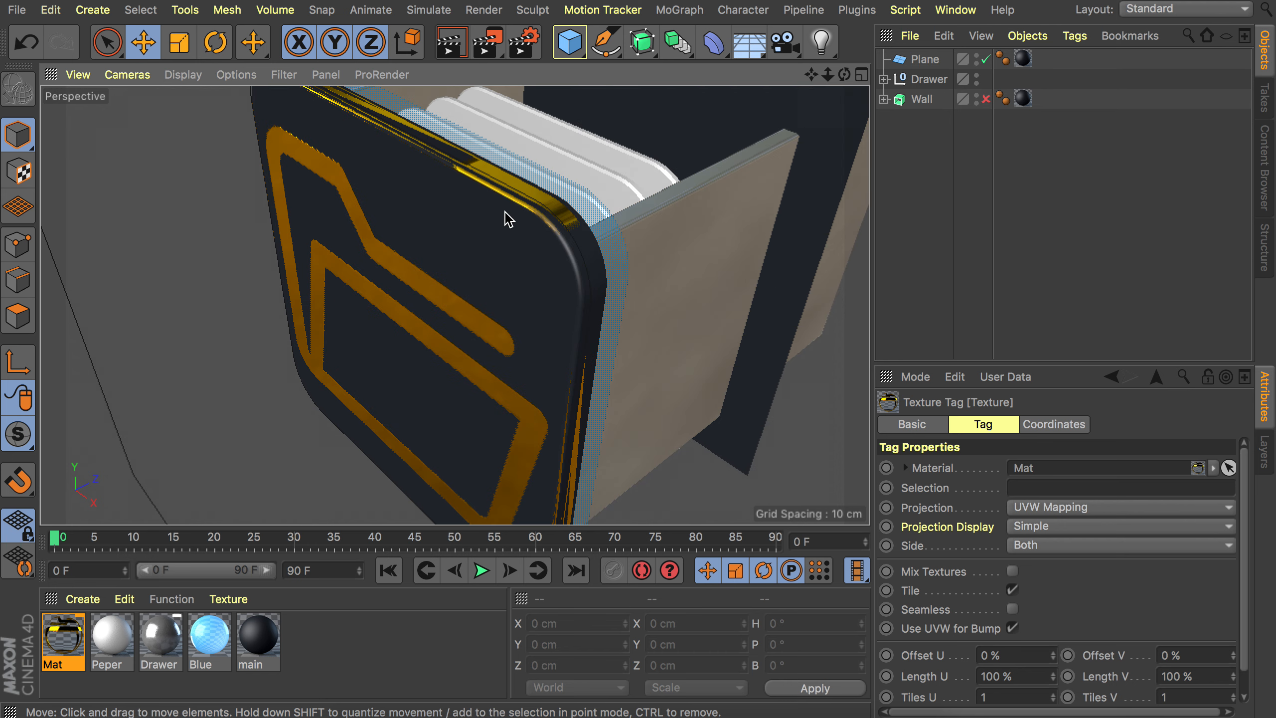
pyautogui.keyDown('alt'); pyautogui.moveTo(507, 215); pyautogui.dragTo(452, 289); pyautogui.keyUp('alt')
pyautogui.click(884, 79)
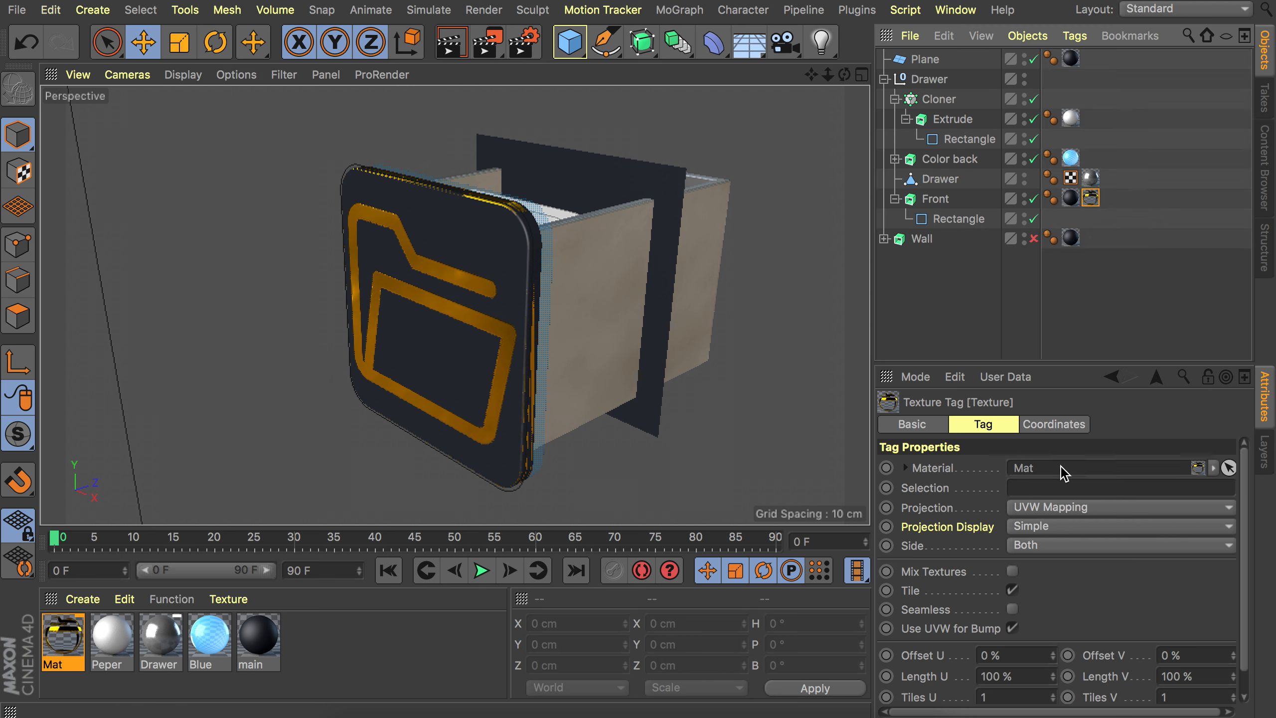
# Set the drawer front texture tag's projection to Cubic.
pyautogui.click(1065, 509)
pyautogui.click(1056, 590)
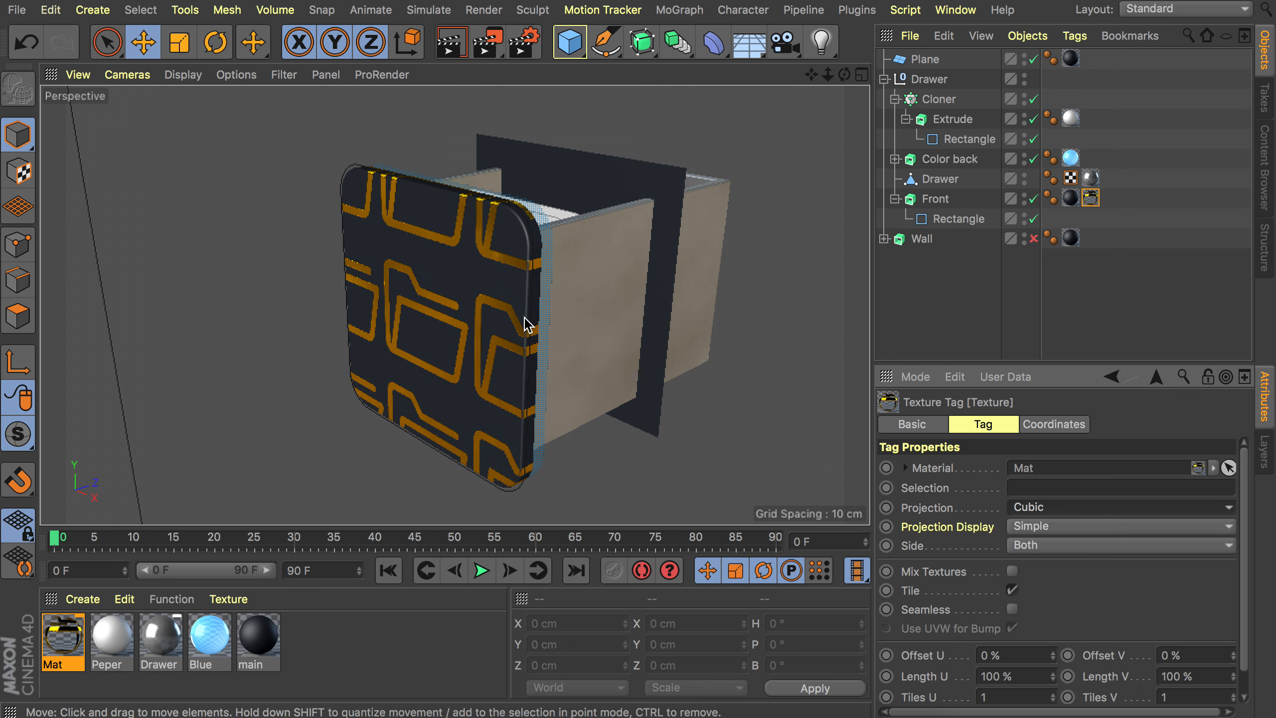
pyautogui.keyDown('alt'); pyautogui.moveTo(515, 415); pyautogui.dragTo(603, 407); pyautogui.keyUp('alt')
# Turn off texture tiling and scale the folder texture down on the drawer front in texture mode.
pyautogui.click(1013, 589)
pyautogui.click(18, 171)
pyautogui.moveTo(487, 283); pyautogui.dragTo(447, 314)
pyautogui.press('t')
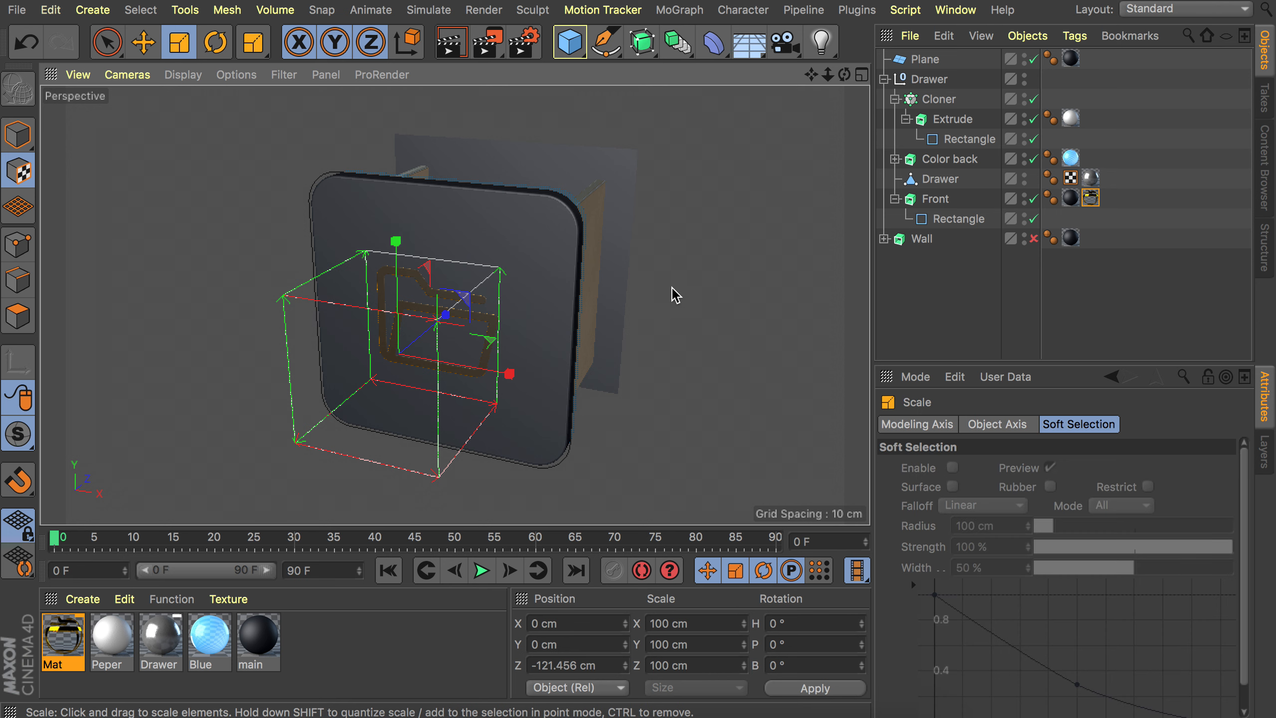
pyautogui.moveTo(689, 276); pyautogui.dragTo(430, 266)
pyautogui.click(18, 134)
pyautogui.click(954, 303)
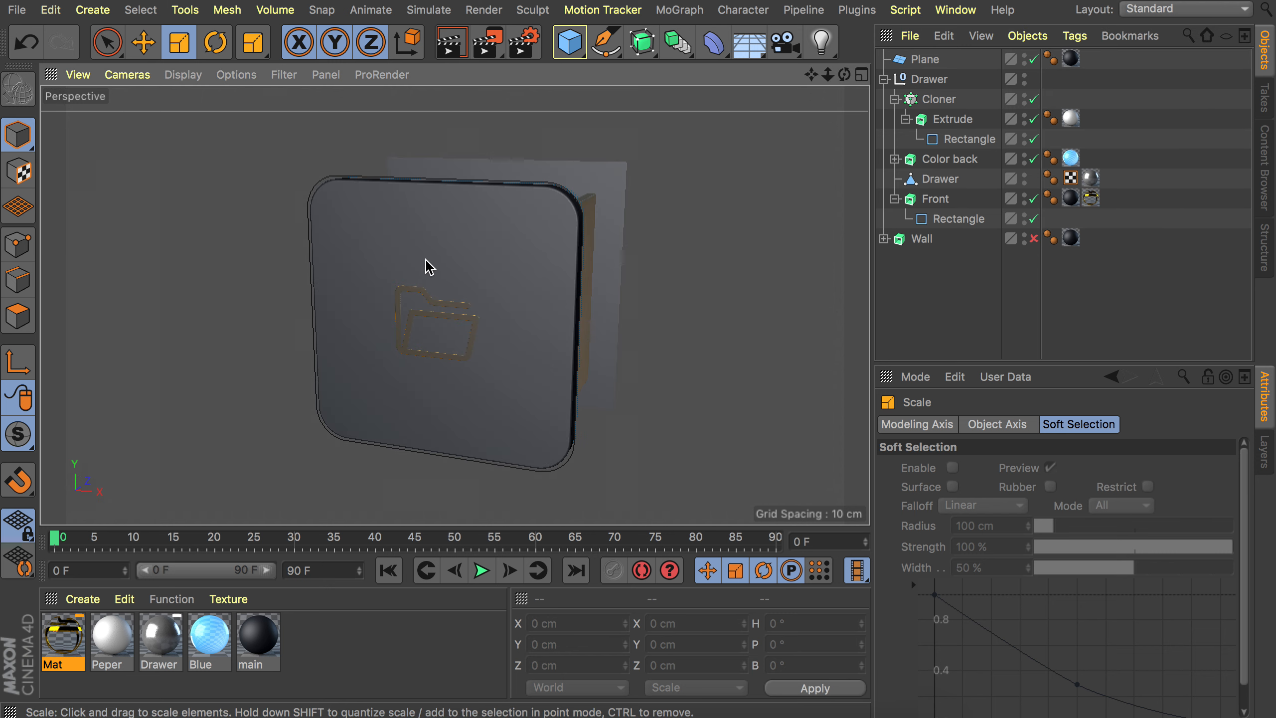
# Render a viewport preview and enable rendering of the Wall object.
pyautogui.hotkey('ctrl', 'r')
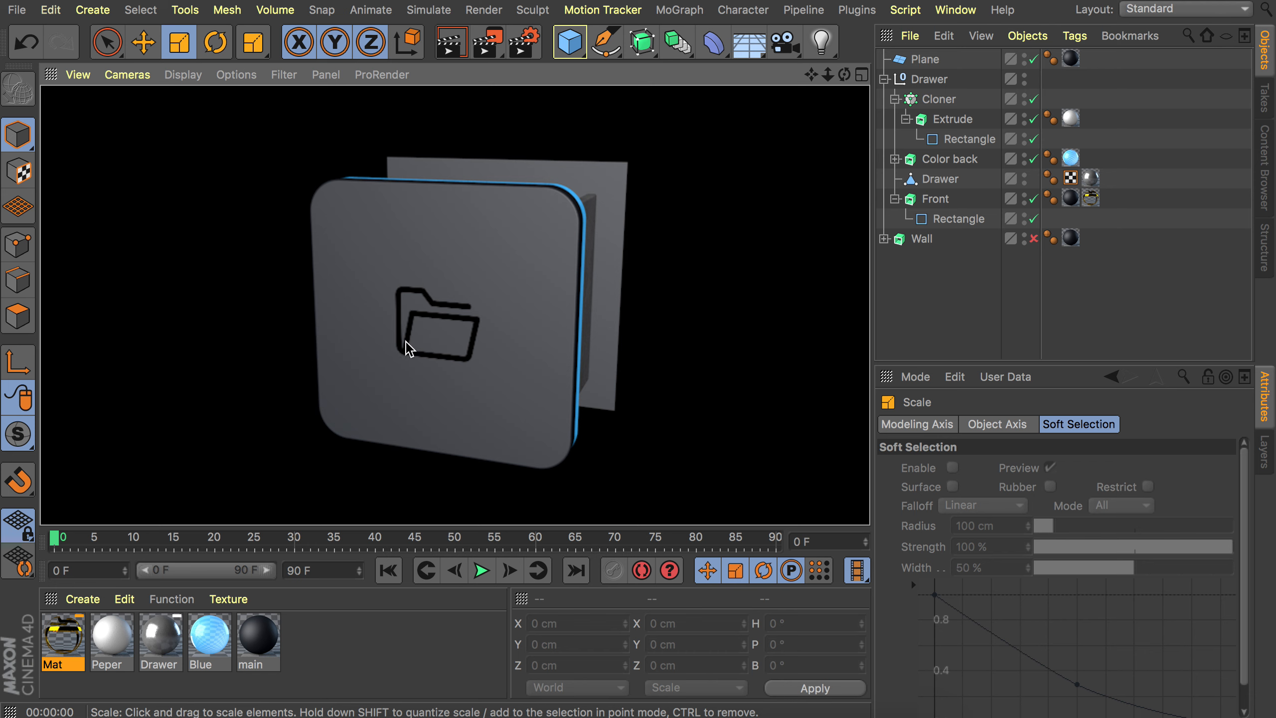
pyautogui.click(979, 279)
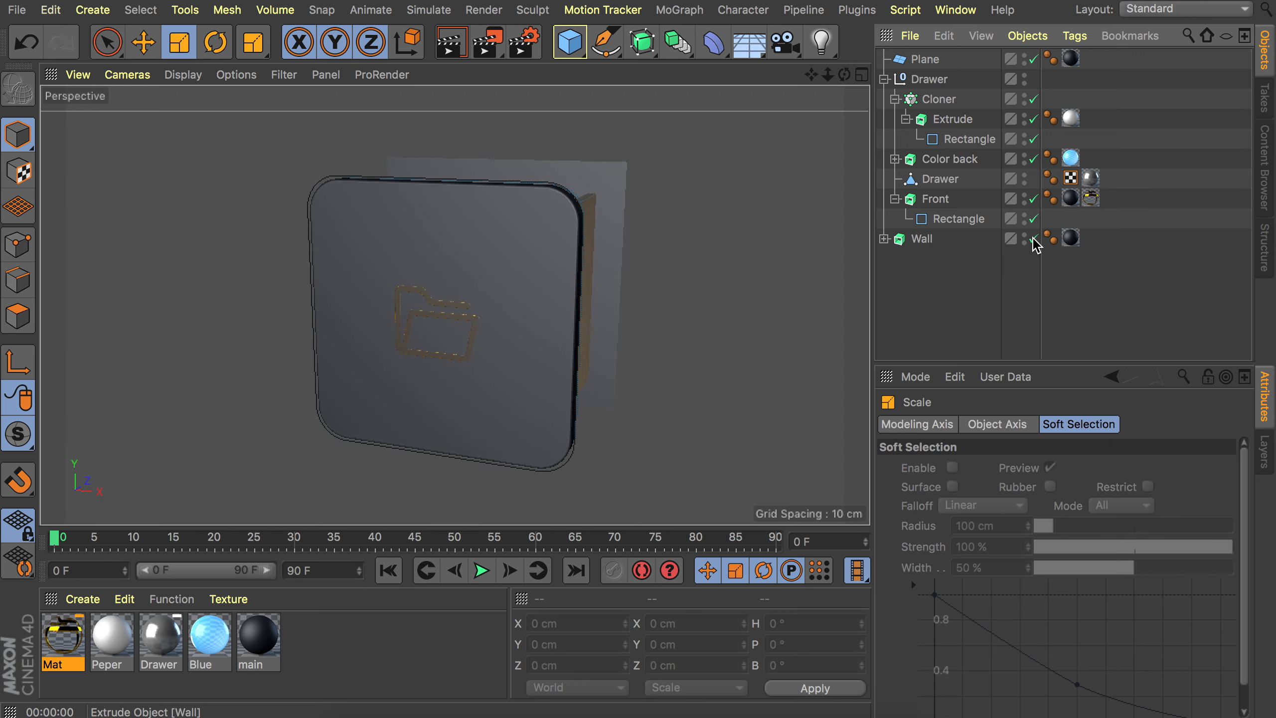
pyautogui.click(1033, 239)
# Select the Drawer group and move it along its Z axis to -300 cm.
pyautogui.keyDown('alt'); pyautogui.moveTo(633, 207); pyautogui.dragTo(610, 292, button='right'); pyautogui.keyUp('alt')
pyautogui.keyDown('alt'); pyautogui.moveTo(609, 292); pyautogui.dragTo(357, 306); pyautogui.keyUp('alt')
pyautogui.click(930, 79)
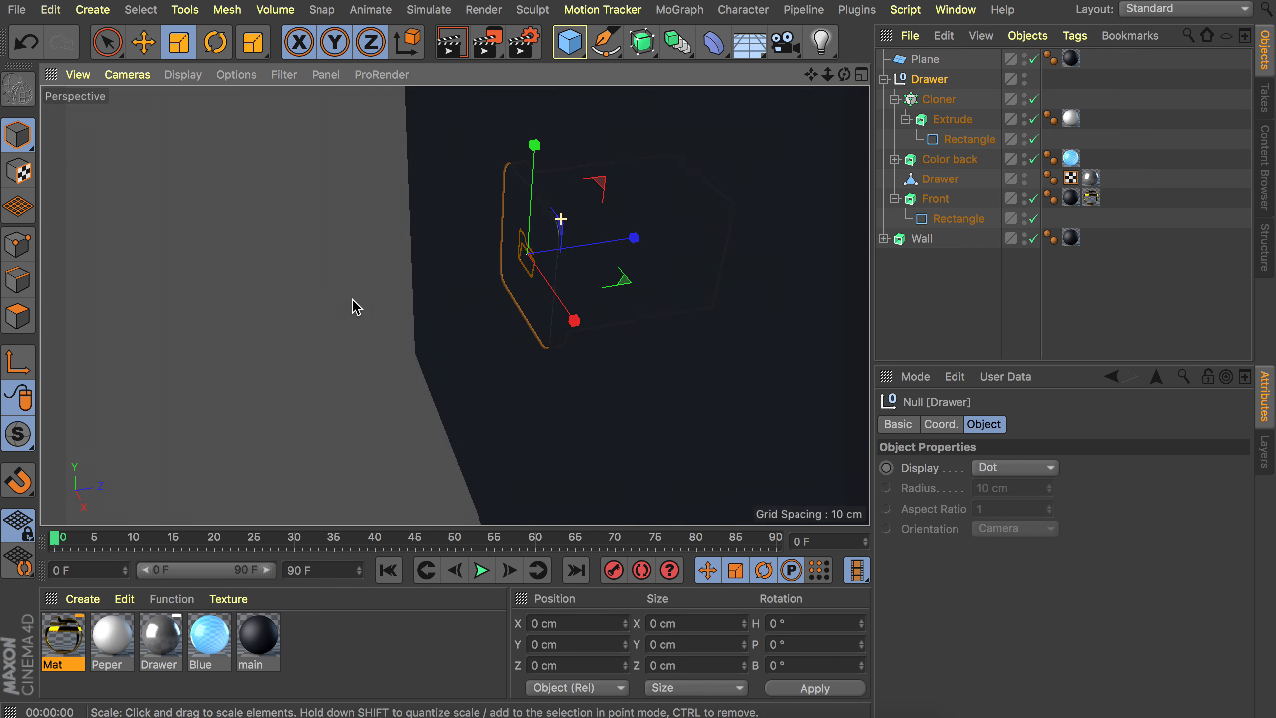
pyautogui.press('e')
pyautogui.moveTo(629, 240); pyautogui.dragTo(665, 191)
pyautogui.moveTo(704, 165)
pyautogui.keyDown('alt'); pyautogui.mouseDown()
pyautogui.moveTo(719, 158)
pyautogui.moveTo(704, 184)
pyautogui.mouseUp(); pyautogui.keyUp('alt')
pyautogui.keyDown('alt'); pyautogui.moveTo(583, 186); pyautogui.dragTo(560, 234, button='right'); pyautogui.keyUp('alt')
pyautogui.keyDown('alt'); pyautogui.moveTo(572, 231); pyautogui.dragTo(570, 220); pyautogui.keyUp('alt')
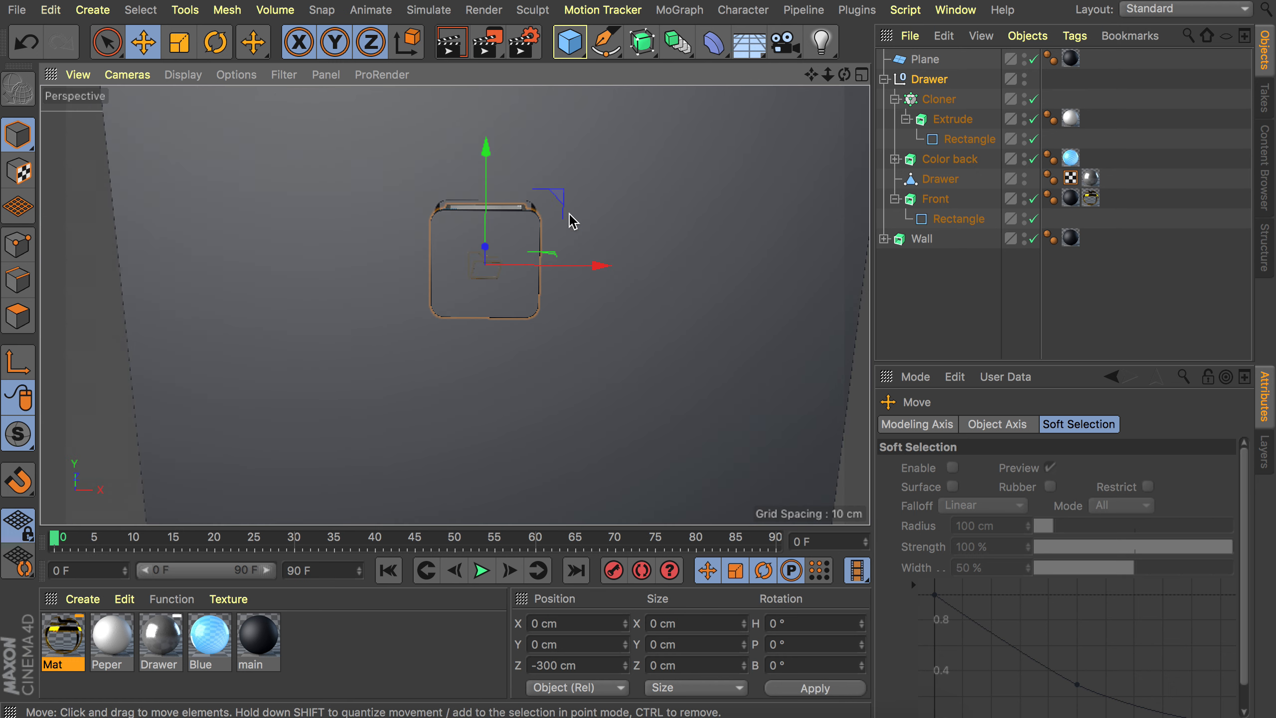
# Add an Area light and set its shadow type to Area.
pyautogui.moveTo(821, 43); pyautogui.dragTo(993, 109)
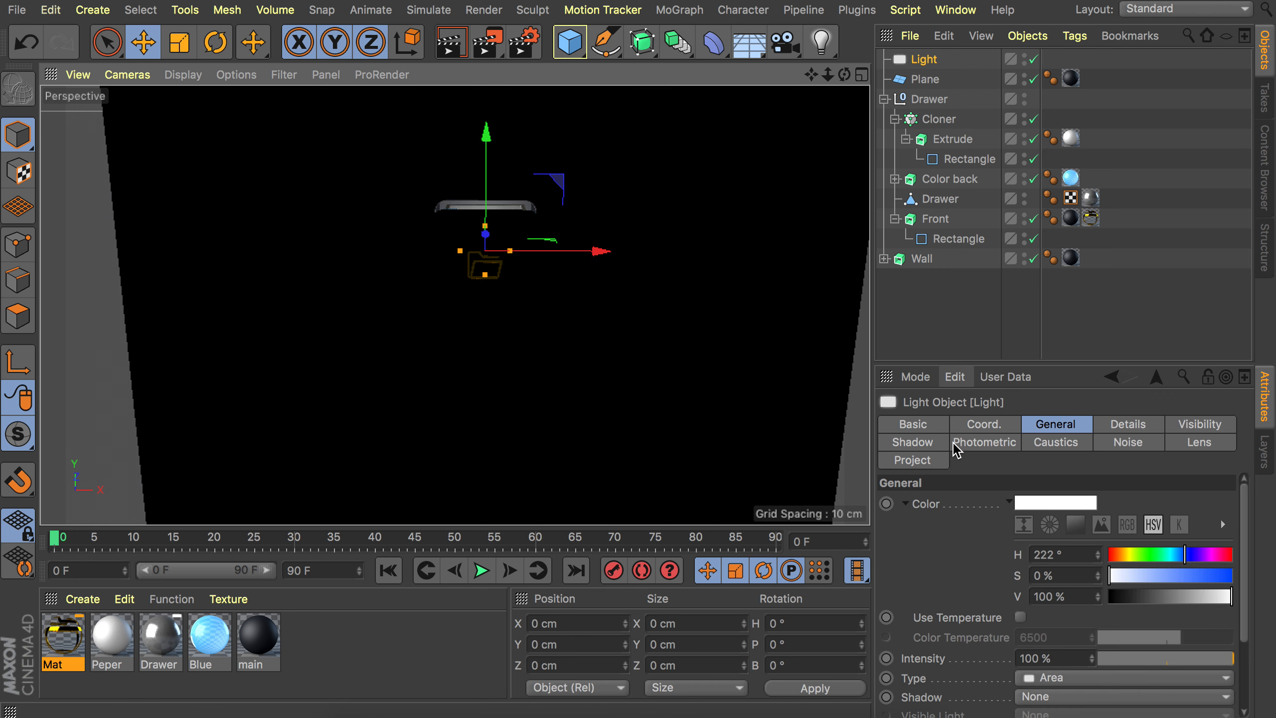
pyautogui.scroll(-1, 951, 649)
pyautogui.click(1050, 679)
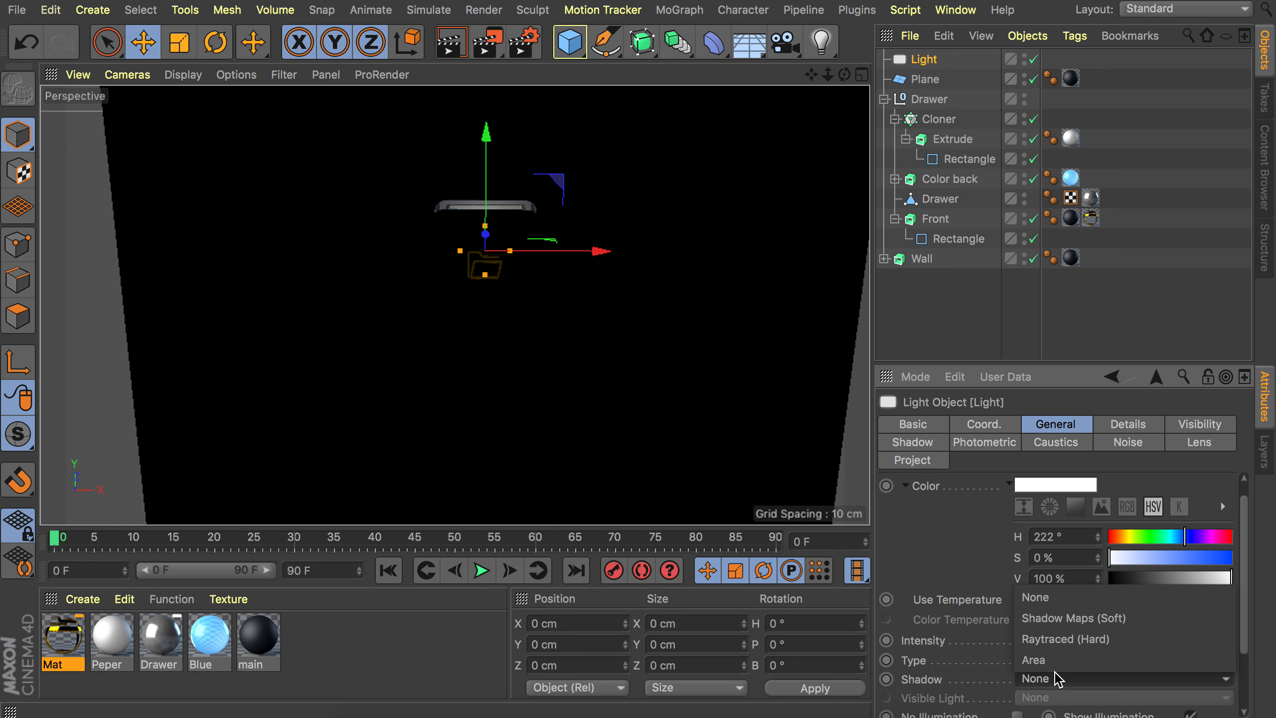
pyautogui.click(1056, 660)
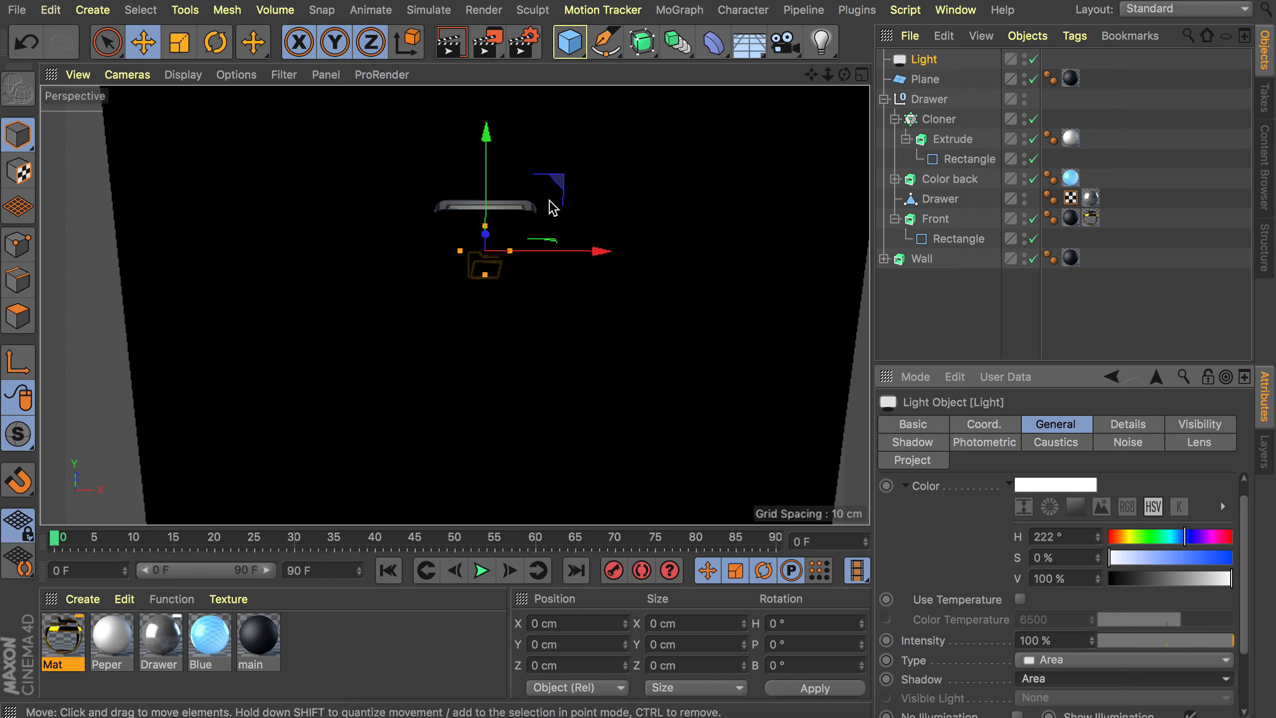
# Position the area light above and in front of the drawer at Y 970 cm, Z -520 cm, and render a preview.
pyautogui.keyDown('alt'); pyautogui.moveTo(550, 196); pyautogui.dragTo(316, 216); pyautogui.keyUp('alt')
pyautogui.keyDown('alt'); pyautogui.moveTo(553, 226); pyautogui.dragTo(548, 256); pyautogui.keyUp('alt')
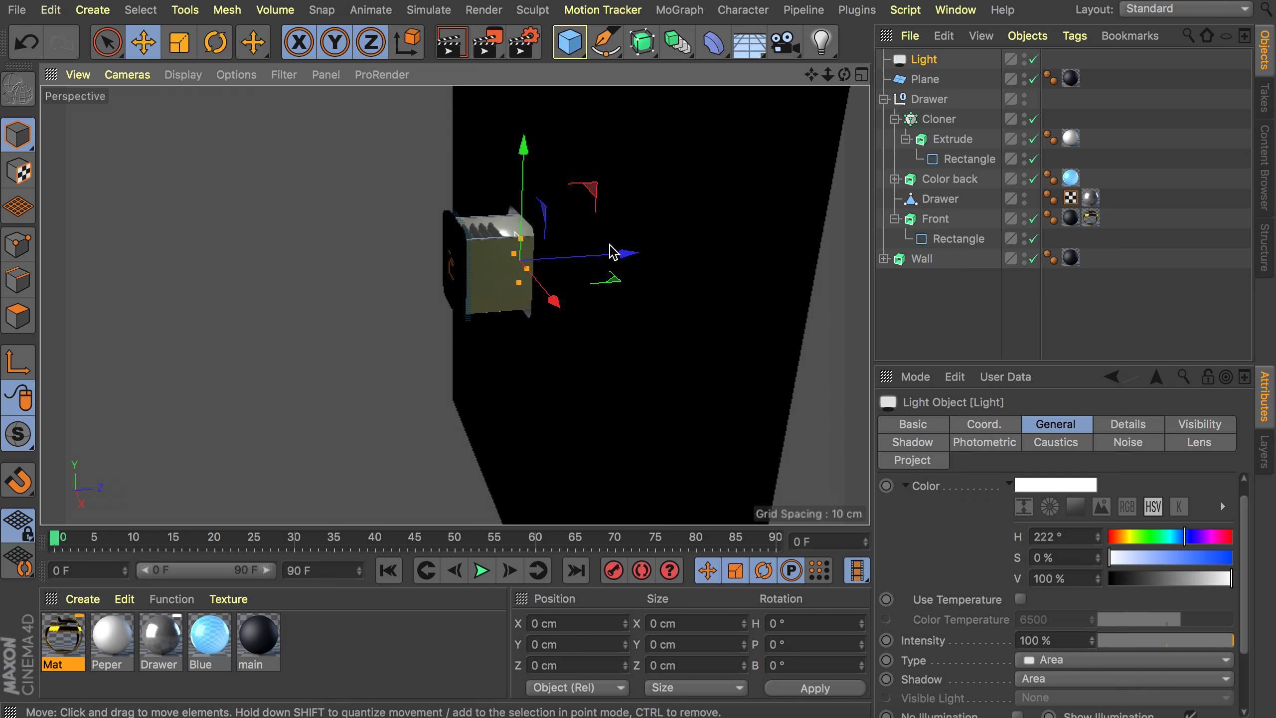
pyautogui.moveTo(626, 256); pyautogui.dragTo(516, 258)
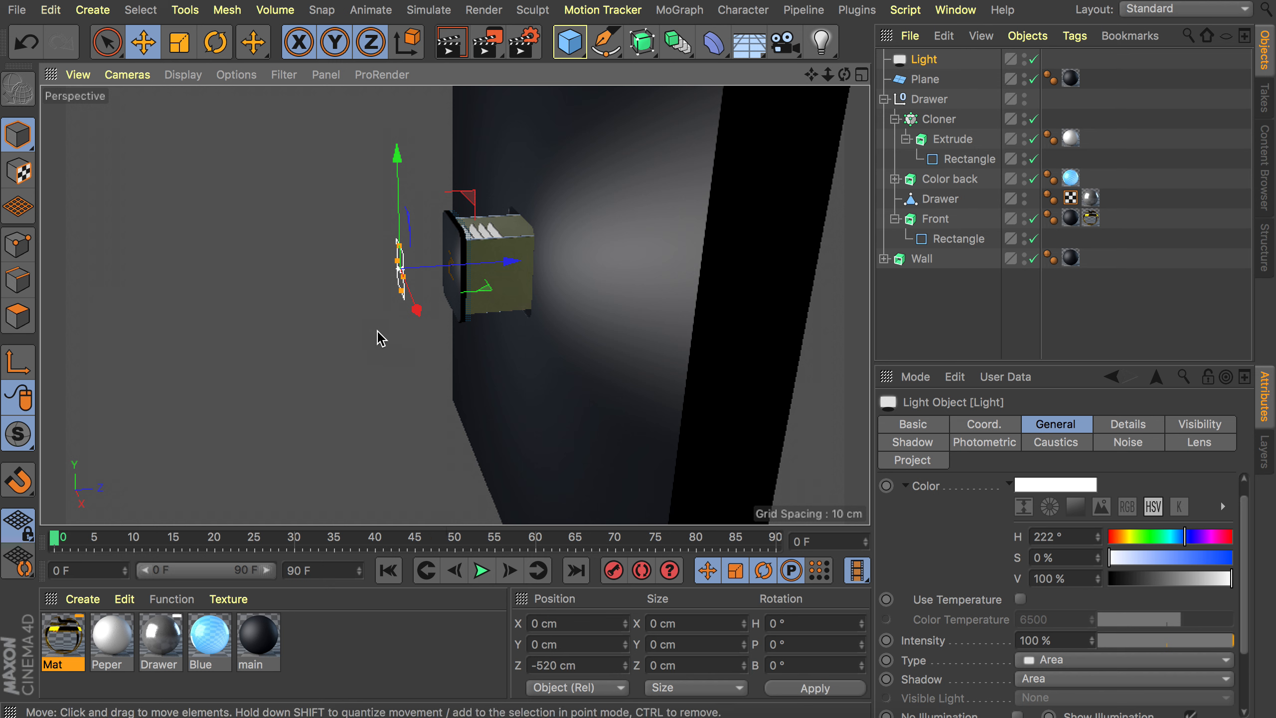
pyautogui.moveTo(398, 251); pyautogui.dragTo(396, 133)
pyautogui.keyDown('alt'); pyautogui.moveTo(555, 254); pyautogui.dragTo(568, 355, button='middle'); pyautogui.keyUp('alt')
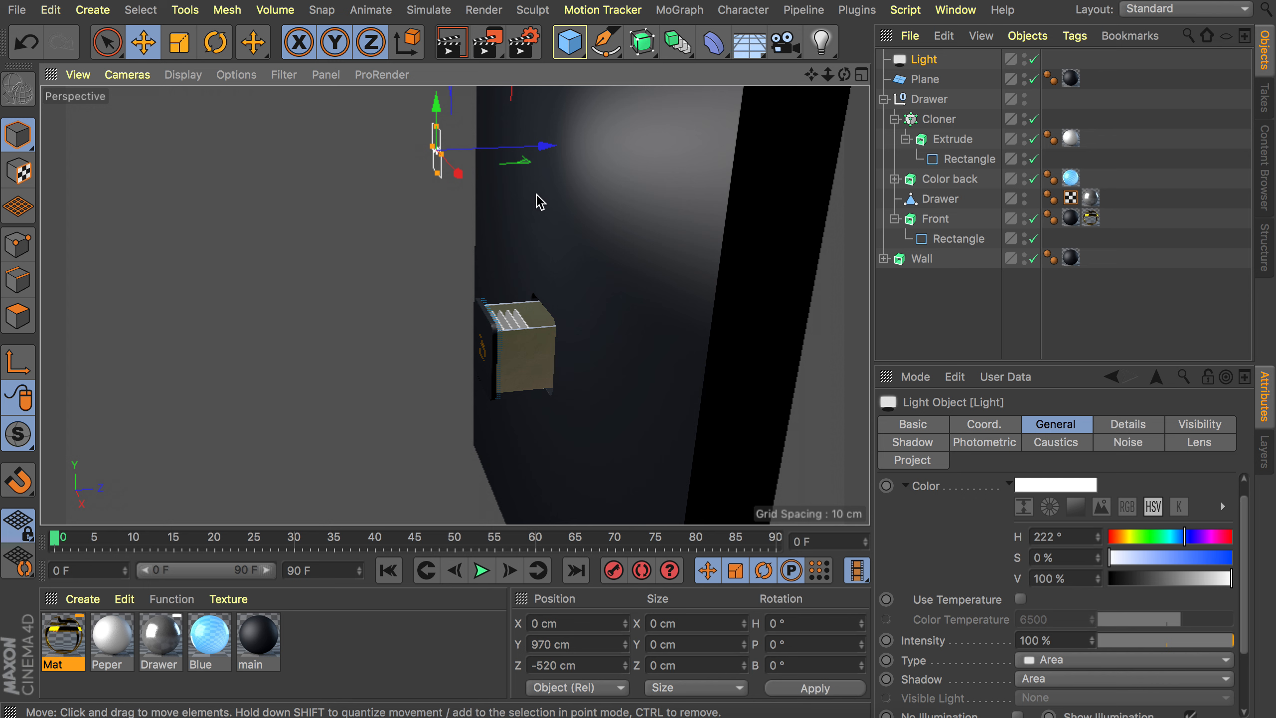
pyautogui.keyDown('alt'); pyautogui.moveTo(538, 200); pyautogui.dragTo(597, 202); pyautogui.keyUp('alt')
pyautogui.keyDown('alt'); pyautogui.moveTo(518, 184); pyautogui.dragTo(631, 202); pyautogui.keyUp('alt')
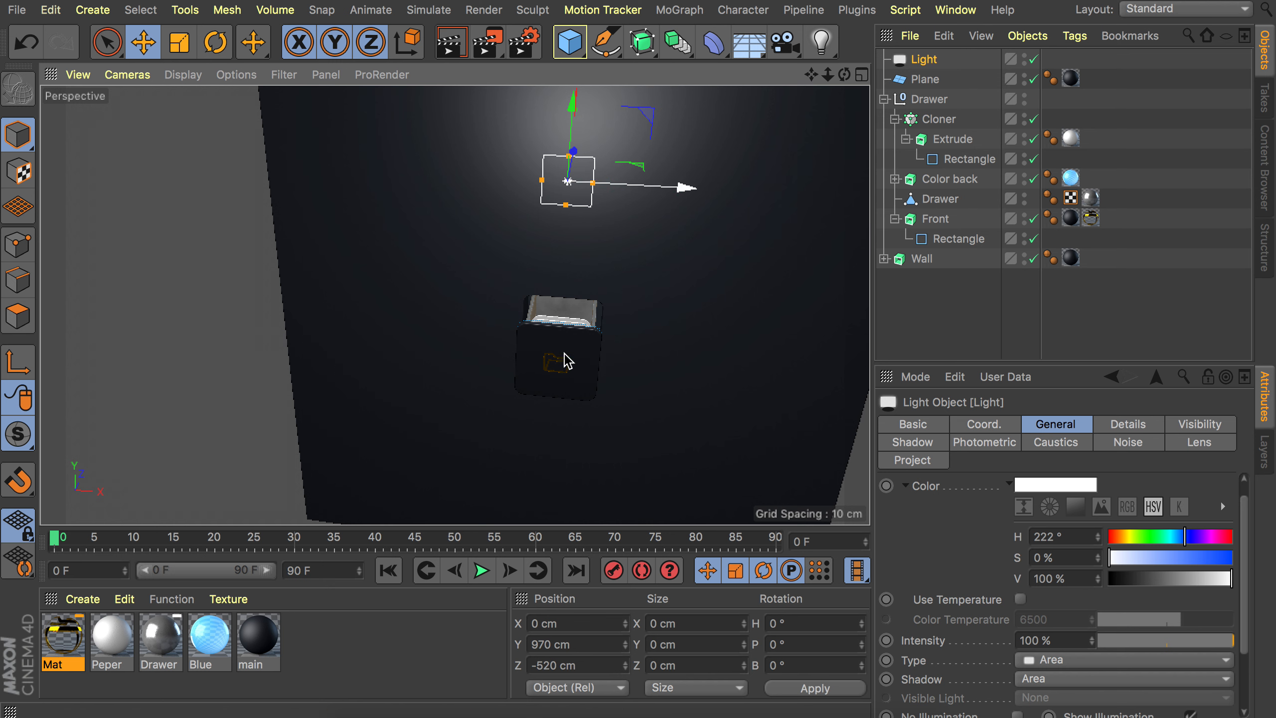
pyautogui.keyDown('alt'); pyautogui.moveTo(643, 258); pyautogui.dragTo(402, 248); pyautogui.keyUp('alt')
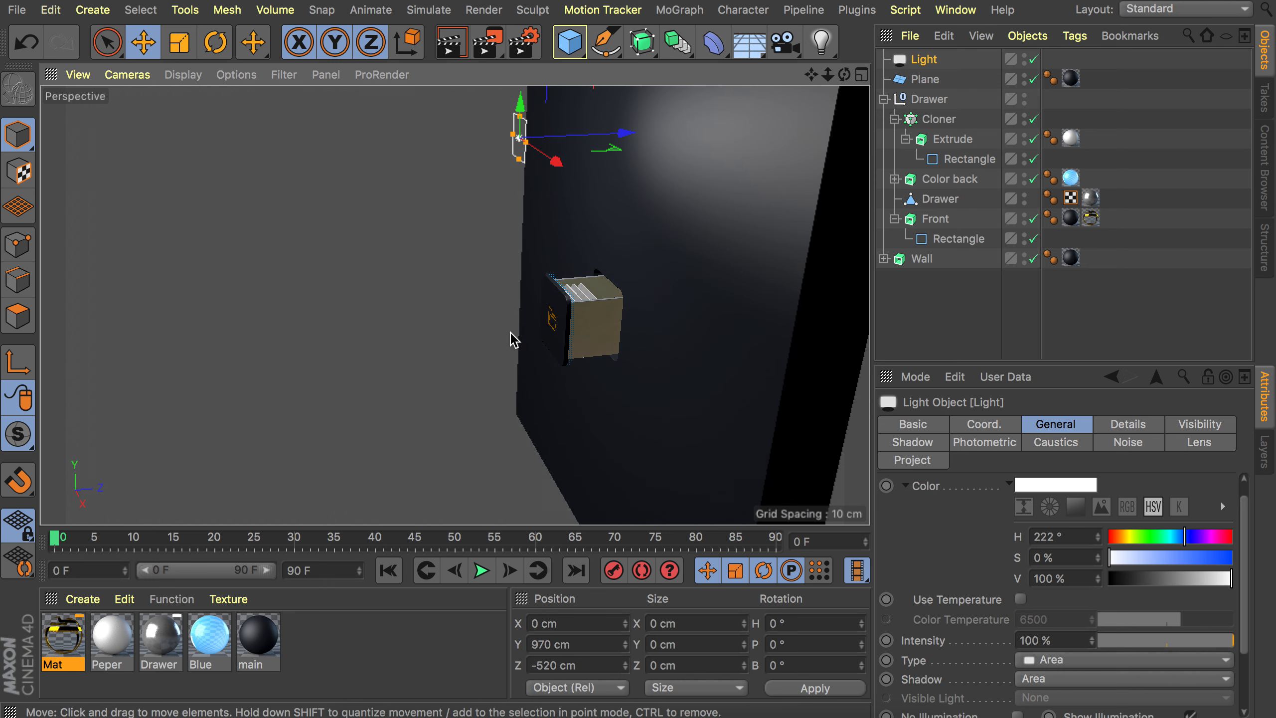
pyautogui.keyDown('alt'); pyautogui.moveTo(570, 322); pyautogui.dragTo(804, 311); pyautogui.keyUp('alt')
pyautogui.keyDown('alt'); pyautogui.moveTo(602, 340); pyautogui.dragTo(604, 295, button='right'); pyautogui.keyUp('alt')
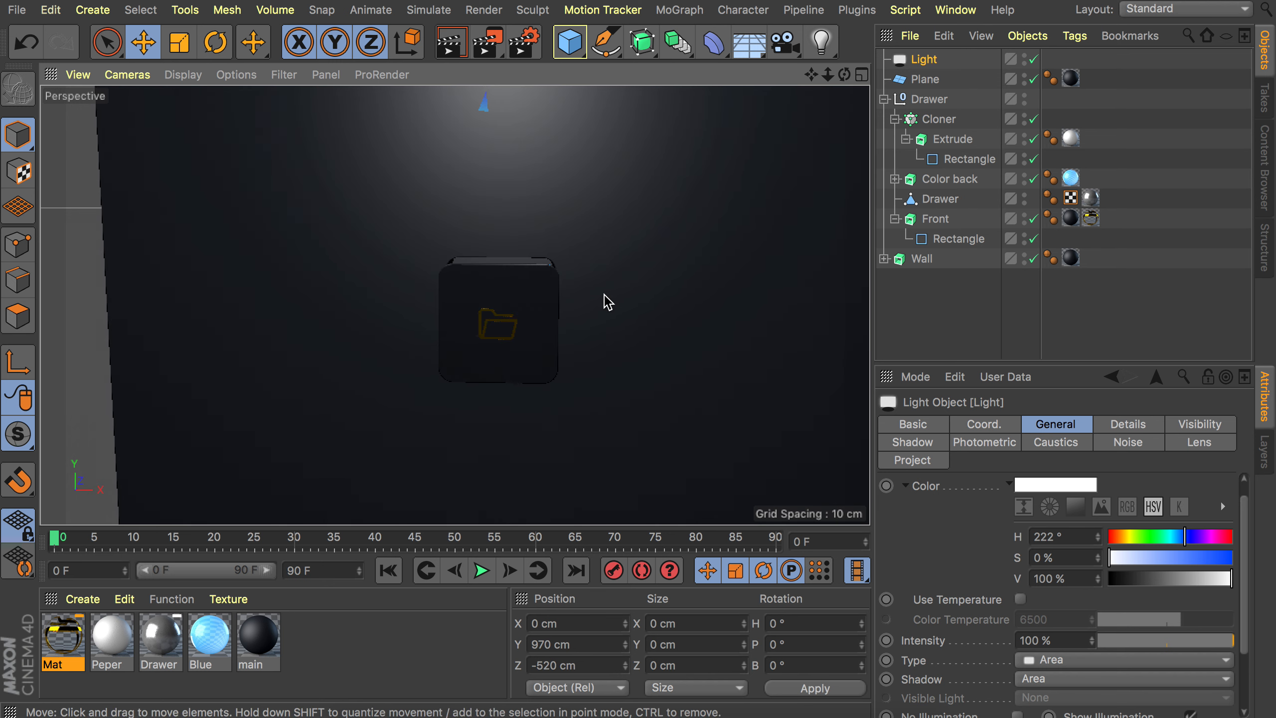
pyautogui.press('super+r')
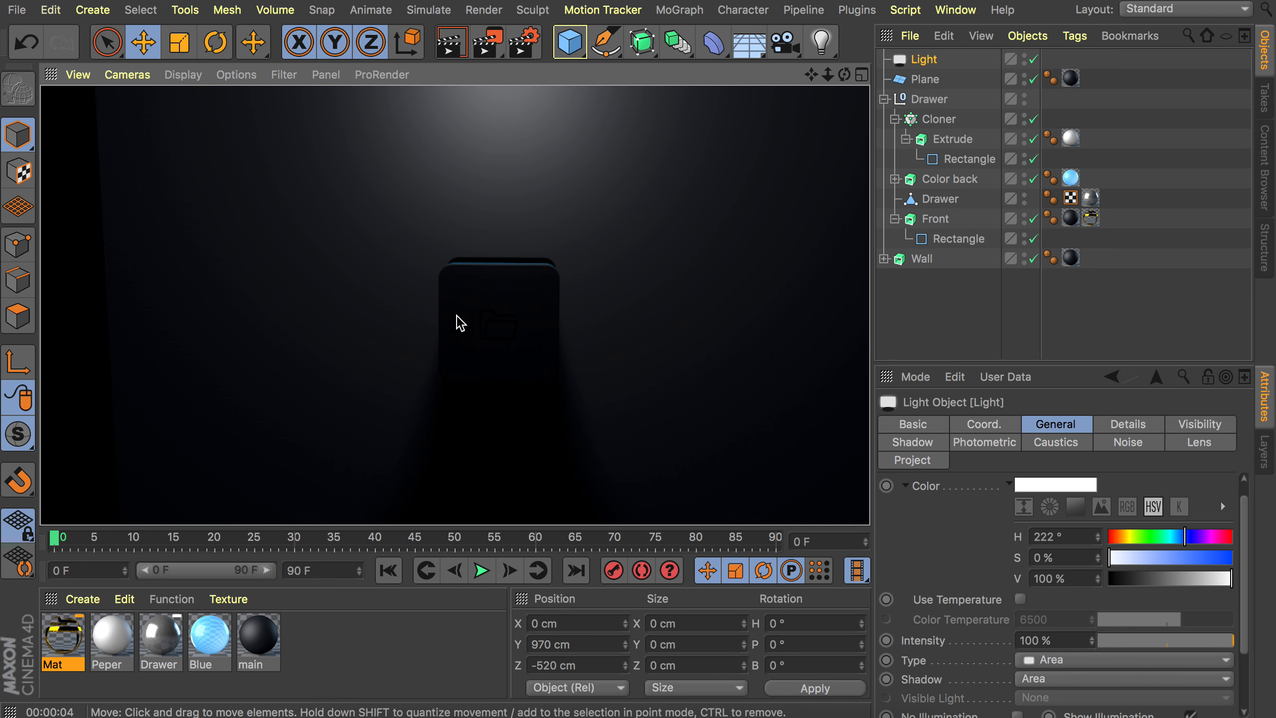
pyautogui.keyDown('alt'); pyautogui.moveTo(599, 222); pyautogui.dragTo(512, 262); pyautogui.keyUp('alt')
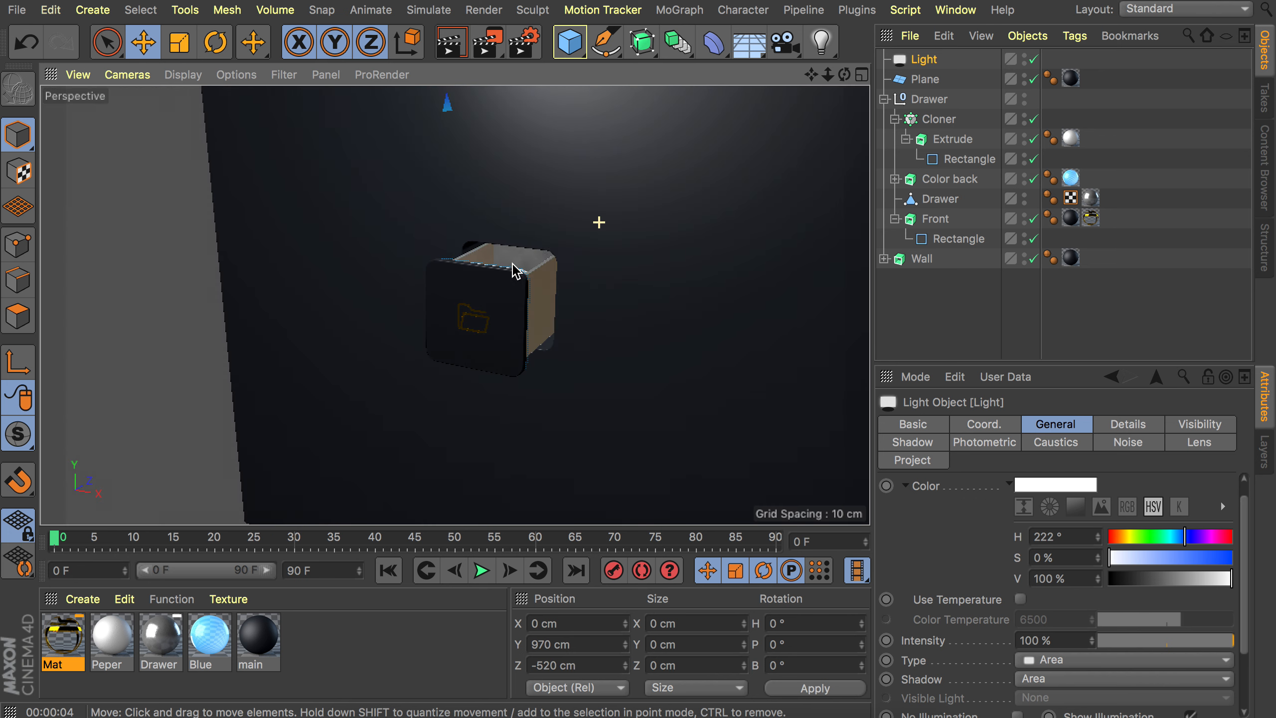
# Add a second light with 50% intensity and Area shadows.
pyautogui.click(826, 44)
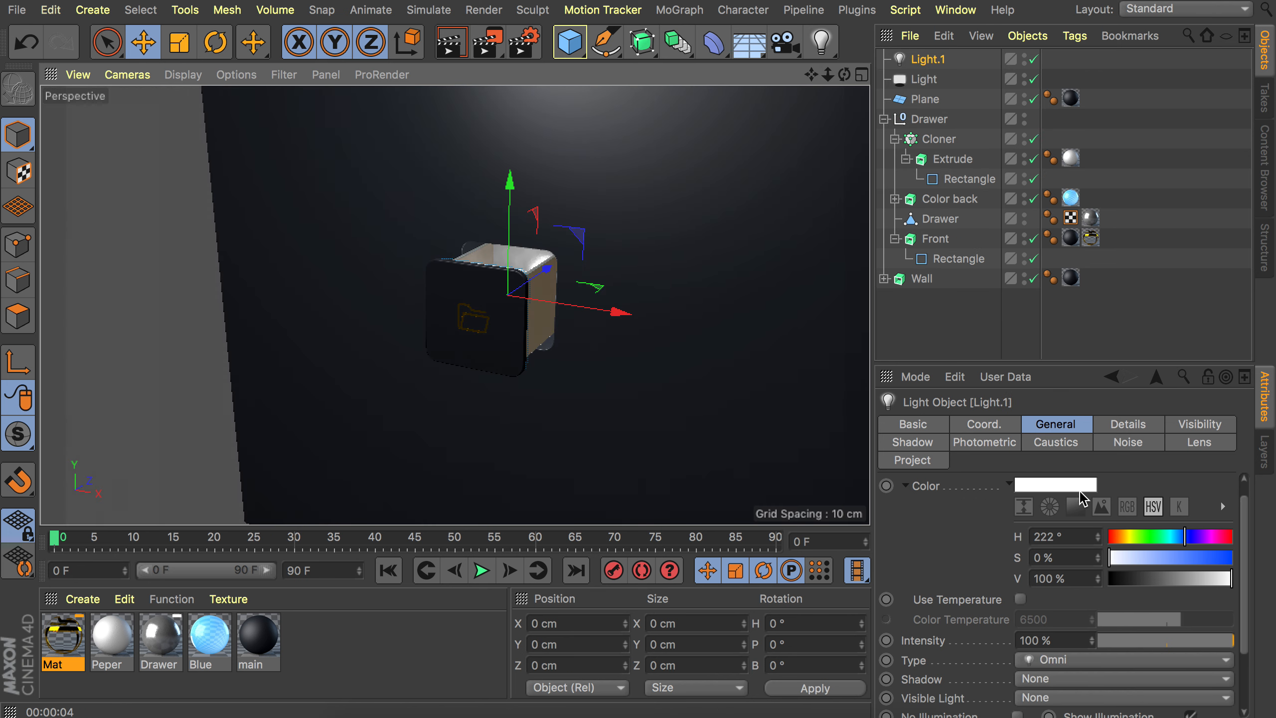
pyautogui.doubleClick(1046, 640)
pyautogui.write('50')
pyautogui.press('Return')
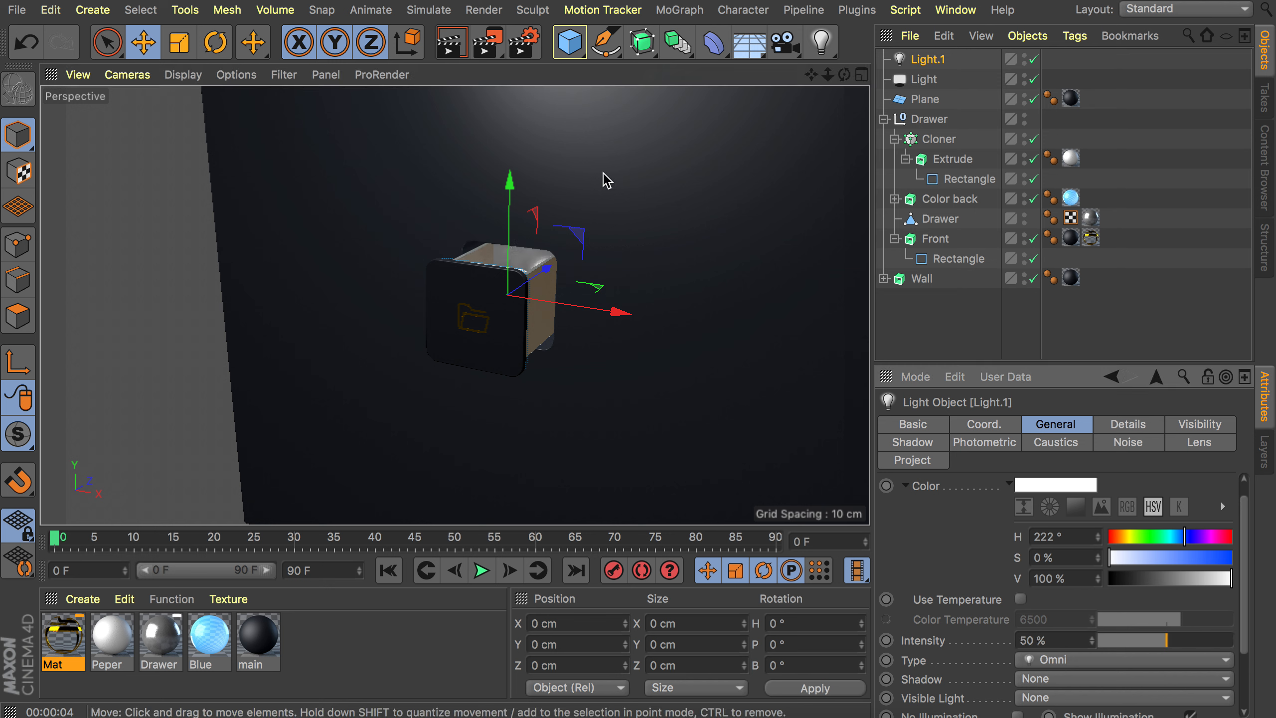
pyautogui.click(1052, 680)
pyautogui.click(1035, 655)
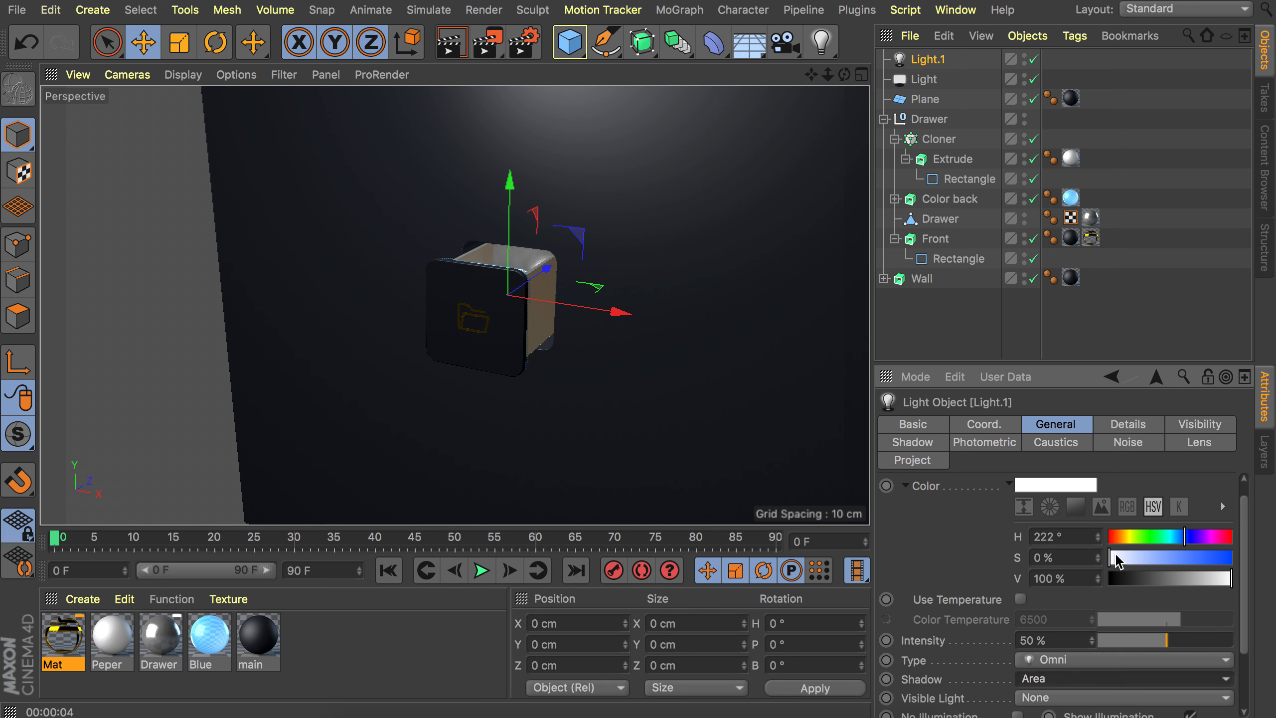
# Tint the second light to 14% saturation, place it at Y 500 cm, Z -680 cm, and render a preview.
pyautogui.moveTo(1117, 560); pyautogui.dragTo(1126, 562)
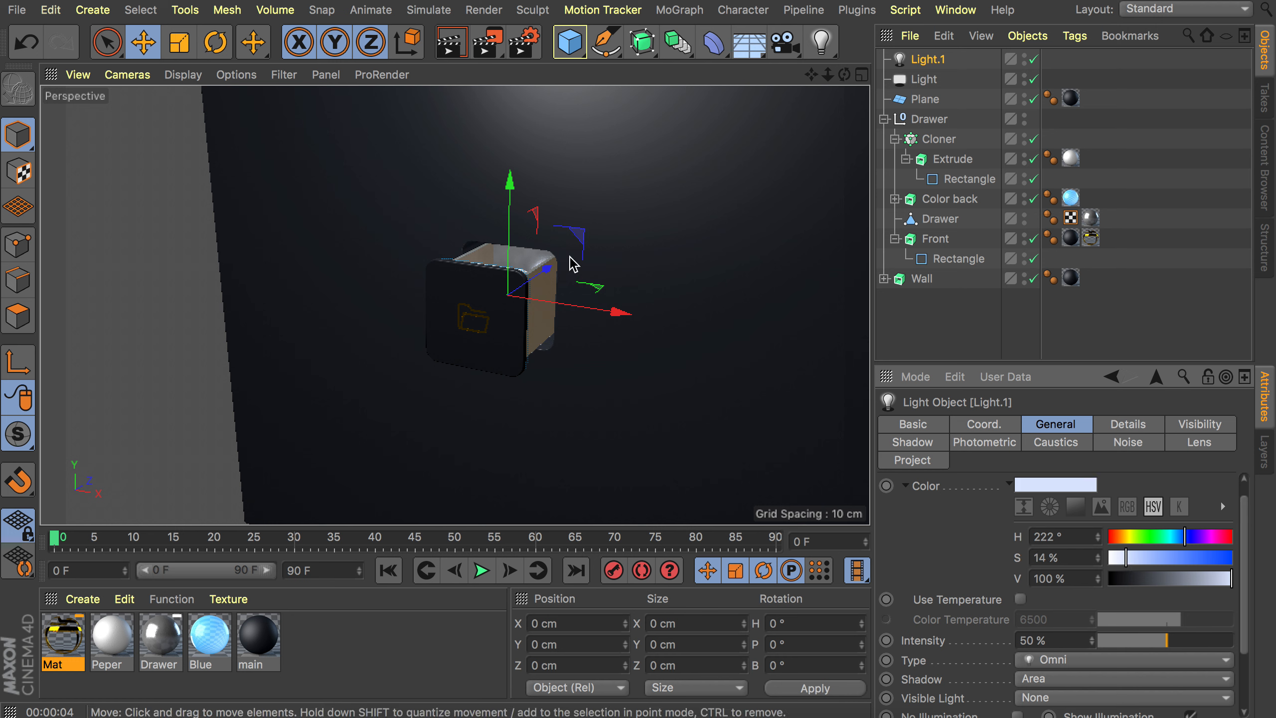
pyautogui.moveTo(519, 214)
pyautogui.mouseDown()
pyautogui.moveTo(519, 251)
pyautogui.moveTo(519, 211)
pyautogui.moveTo(519, 234)
pyautogui.mouseUp()
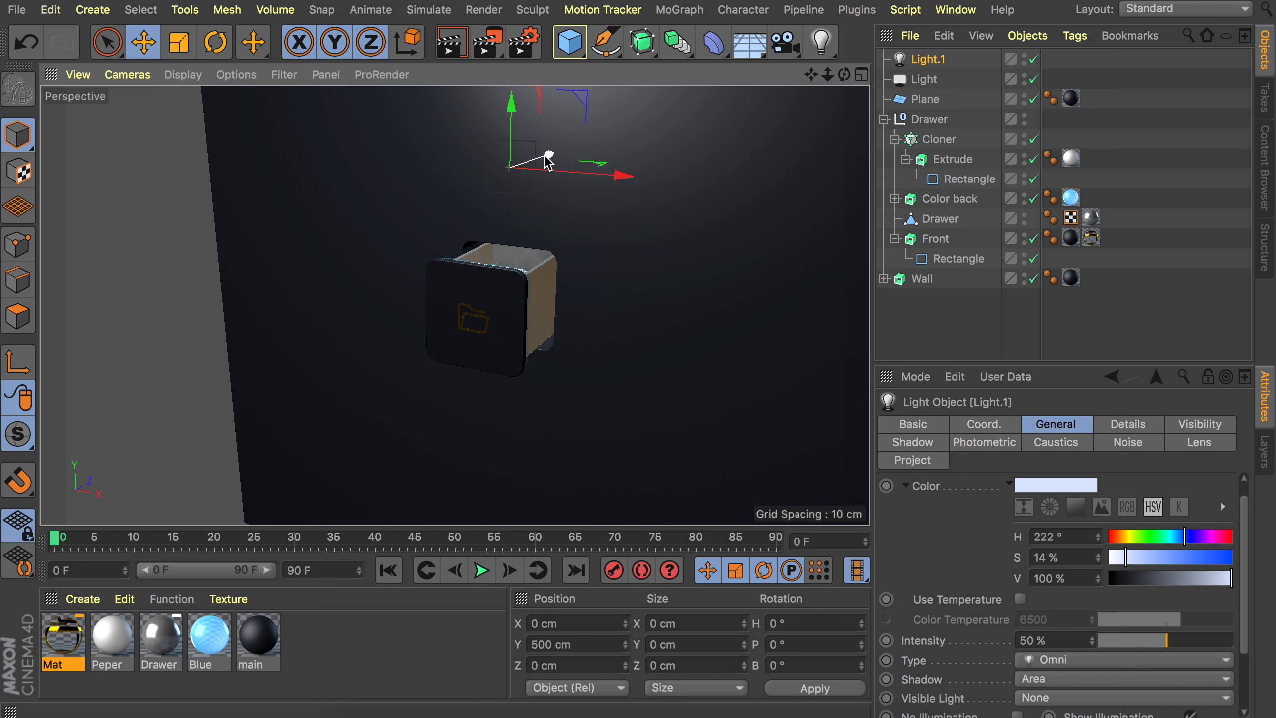
pyautogui.moveTo(550, 154); pyautogui.dragTo(357, 171)
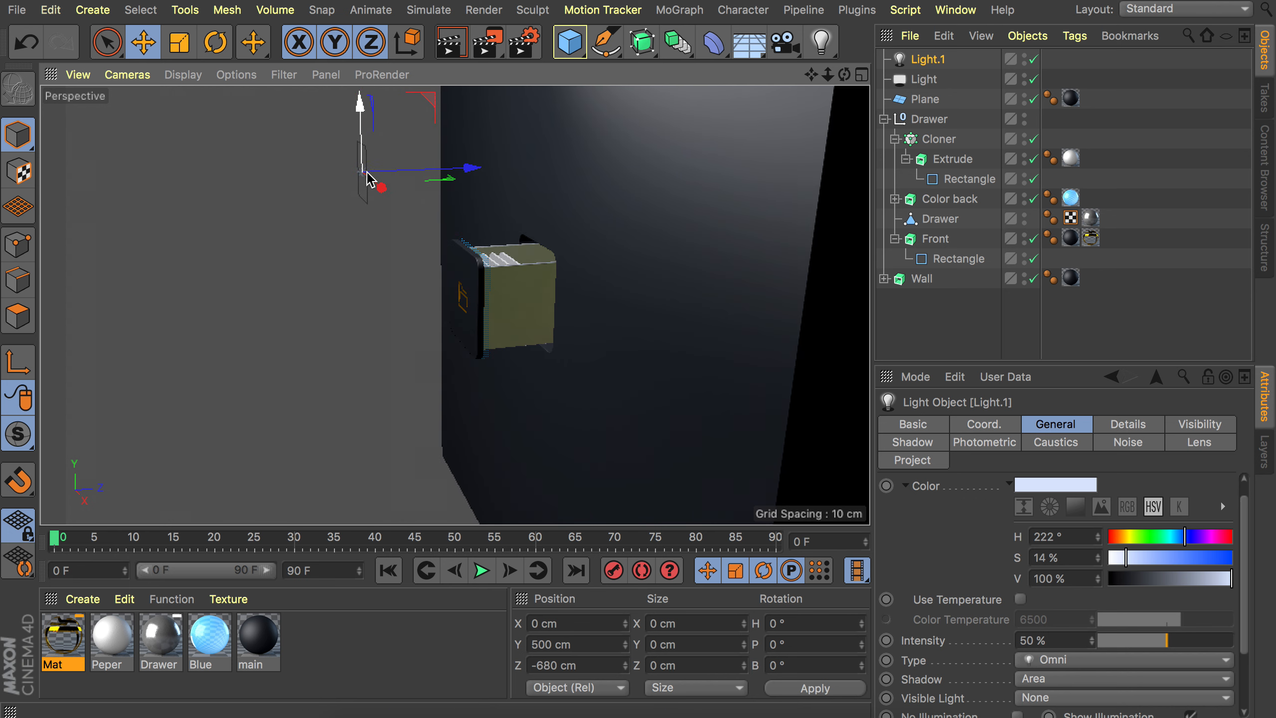
pyautogui.keyDown('alt'); pyautogui.moveTo(482, 266); pyautogui.dragTo(586, 359); pyautogui.keyUp('alt')
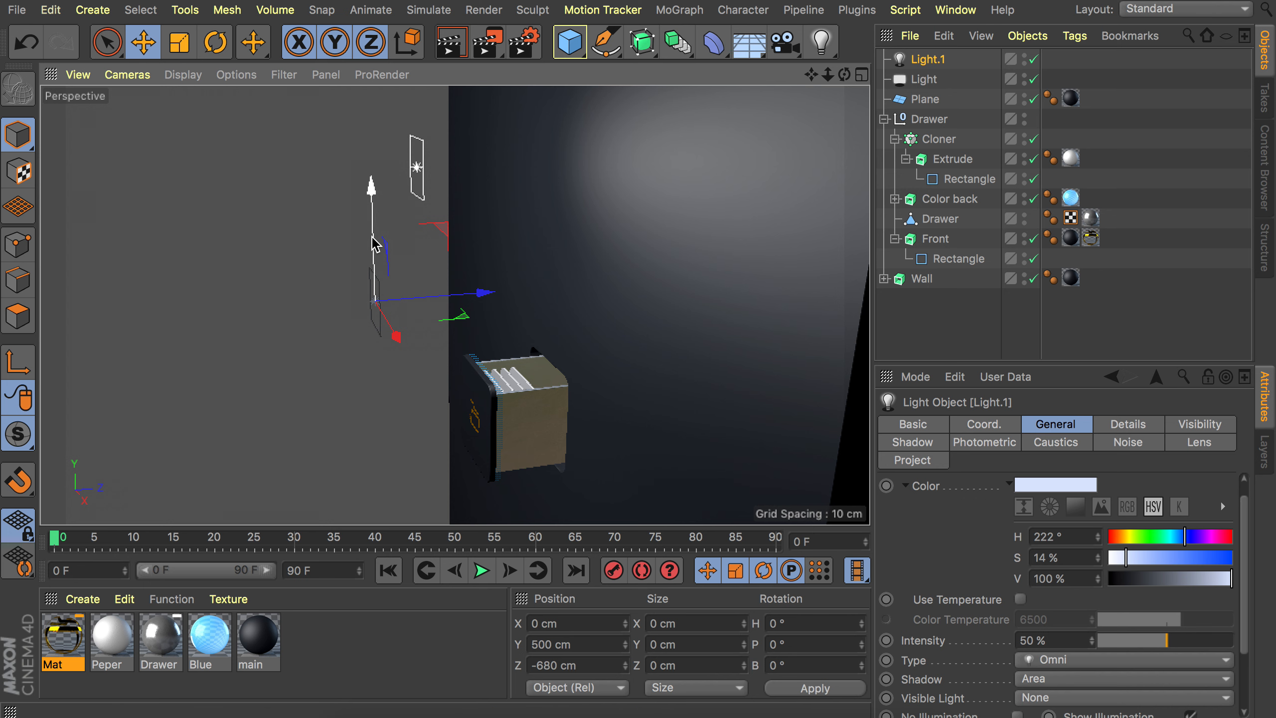
pyautogui.keyDown('alt'); pyautogui.moveTo(476, 415); pyautogui.dragTo(548, 346); pyautogui.keyUp('alt')
pyautogui.keyDown('alt'); pyautogui.moveTo(546, 340); pyautogui.dragTo(542, 358, button='middle'); pyautogui.keyUp('alt')
pyautogui.press('super+r')
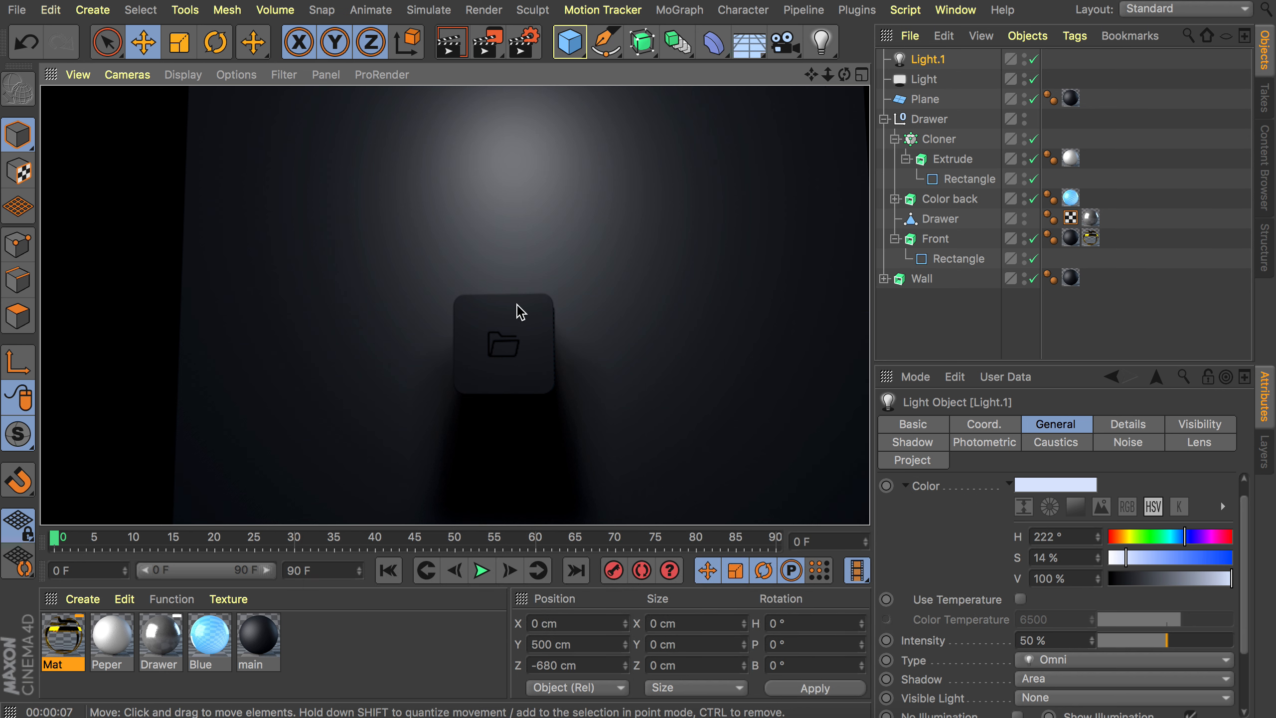
pyautogui.keyDown('alt'); pyautogui.moveTo(601, 248); pyautogui.dragTo(469, 339); pyautogui.keyUp('alt')
pyautogui.keyDown('alt'); pyautogui.moveTo(550, 251); pyautogui.dragTo(485, 305, button='middle'); pyautogui.keyUp('alt')
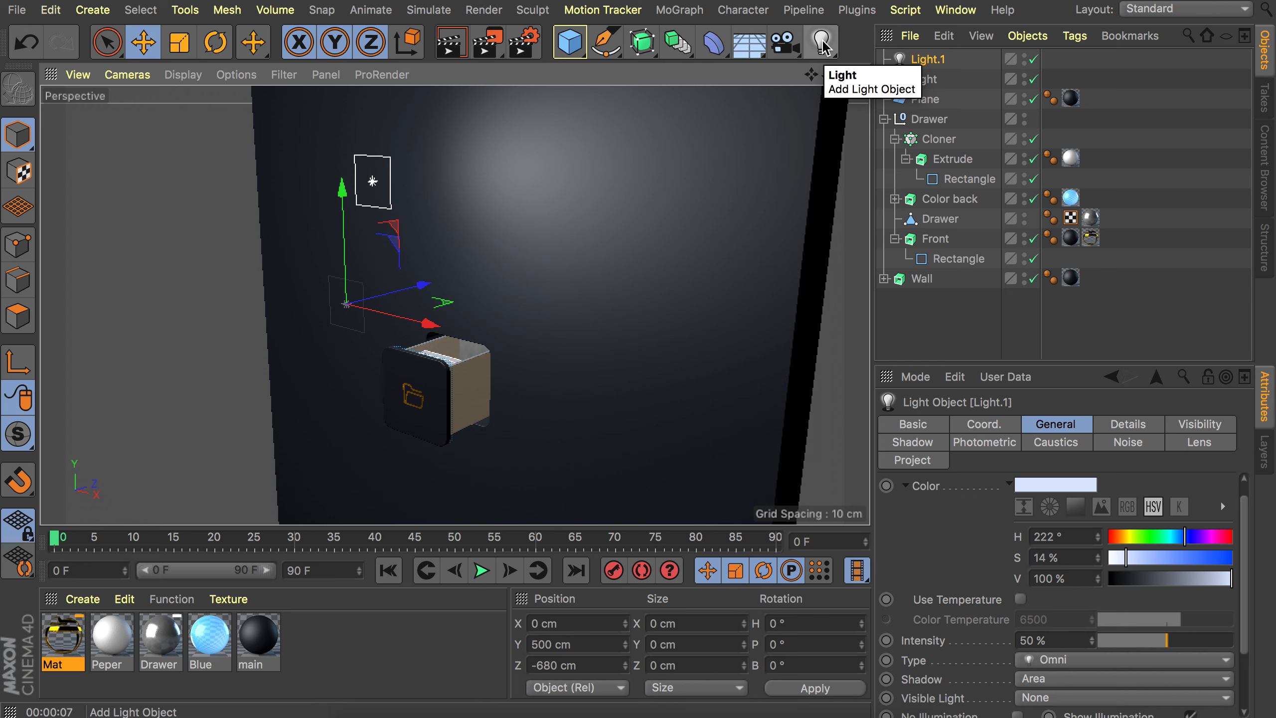
# Add a third Area light and set its intensity to 35%.
pyautogui.moveTo(823, 45); pyautogui.dragTo(1002, 110)
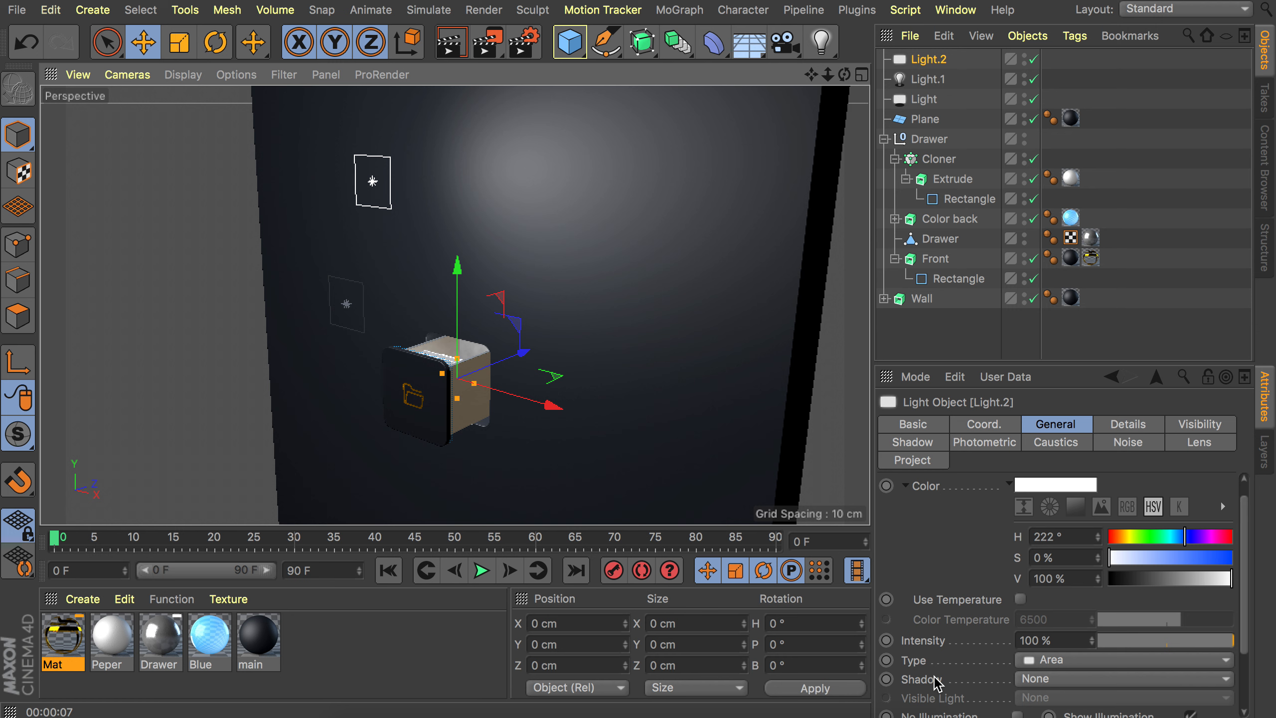
pyautogui.click(1058, 636)
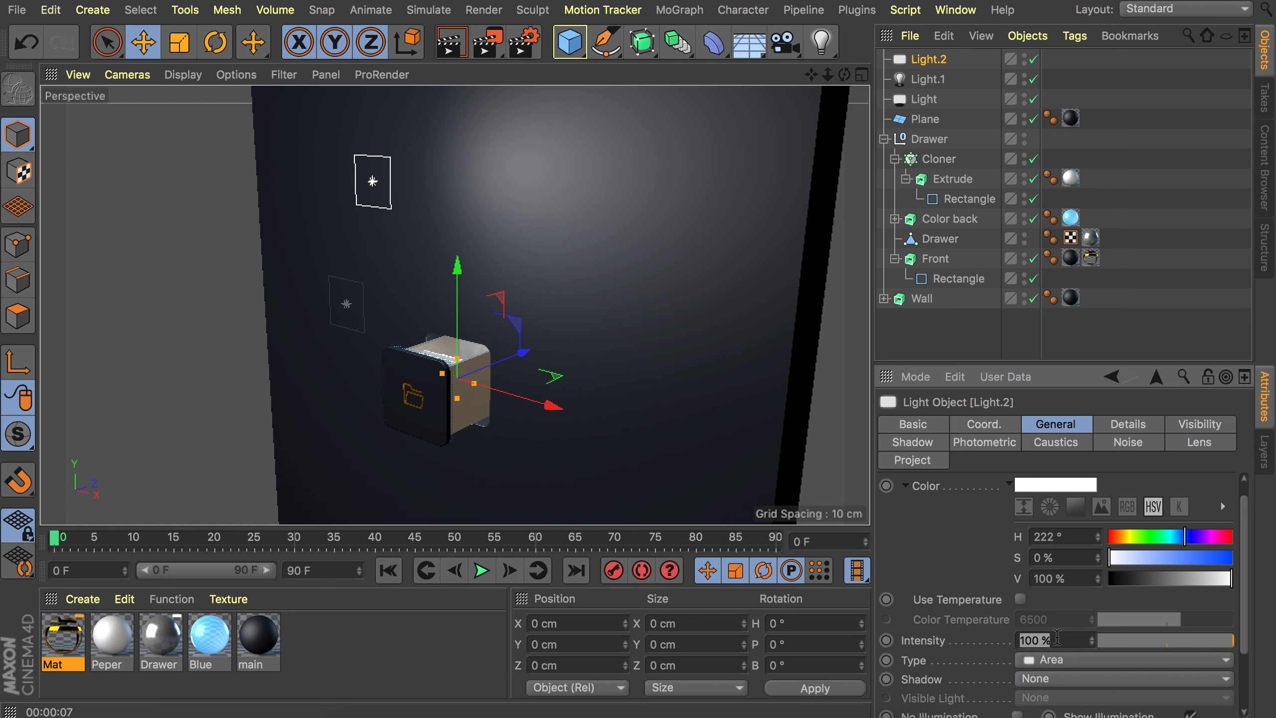
pyautogui.write('35')
pyautogui.press('Return')
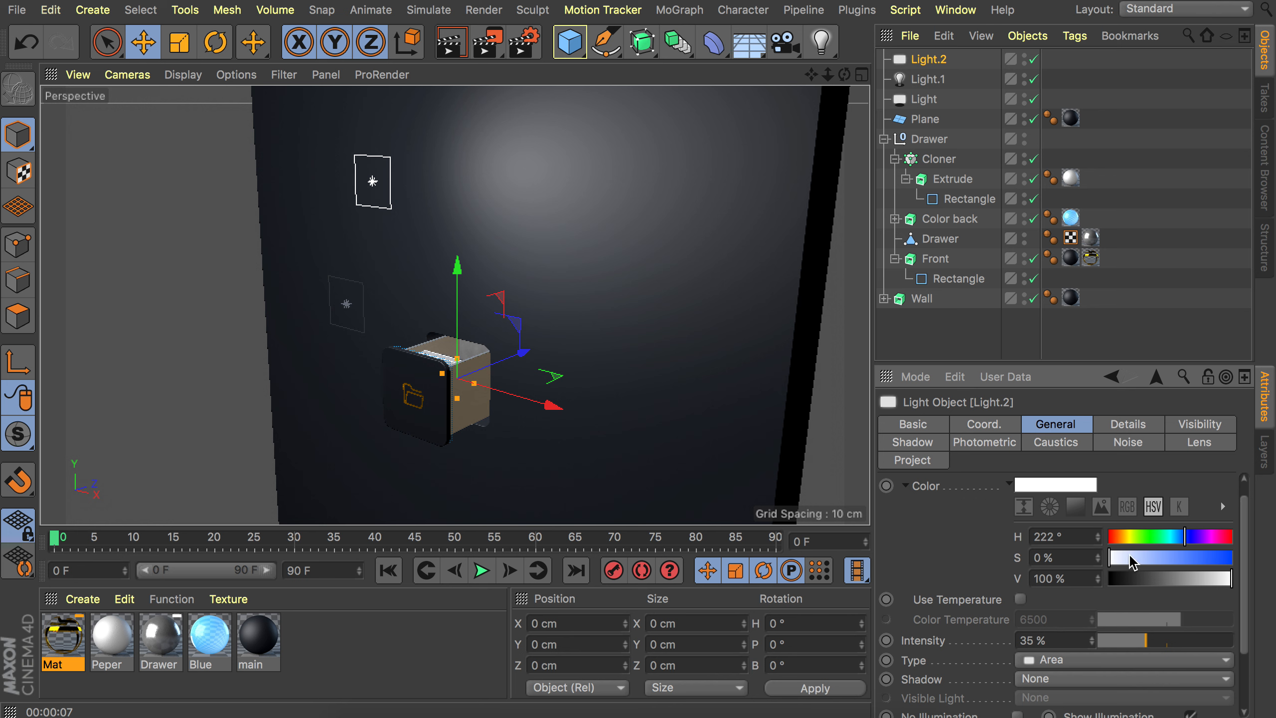
# Tint the third light to 20% saturation and place it below the drawer at Y -600 cm, Z -600 cm.
pyautogui.moveTo(1130, 562); pyautogui.dragTo(1135, 562)
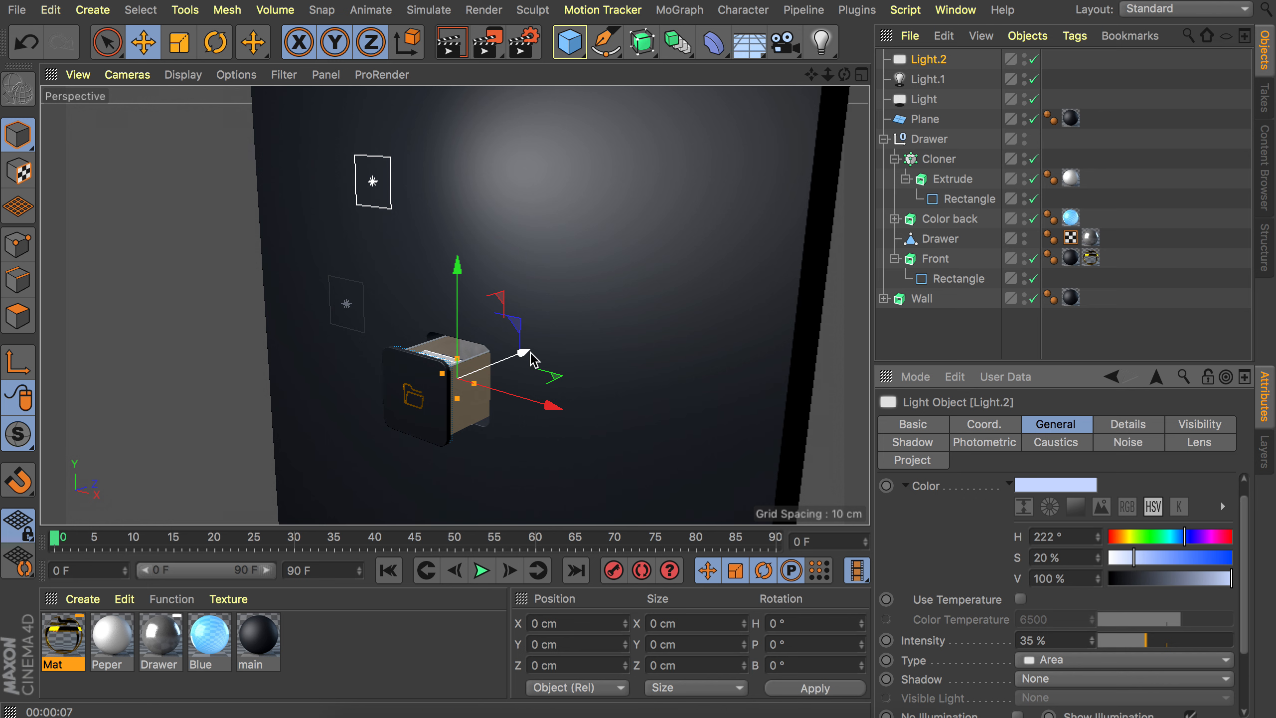
pyautogui.keyDown('alt'); pyautogui.moveTo(550, 327); pyautogui.dragTo(604, 251, button='middle'); pyautogui.keyUp('alt')
pyautogui.scroll(-2, 604, 251)
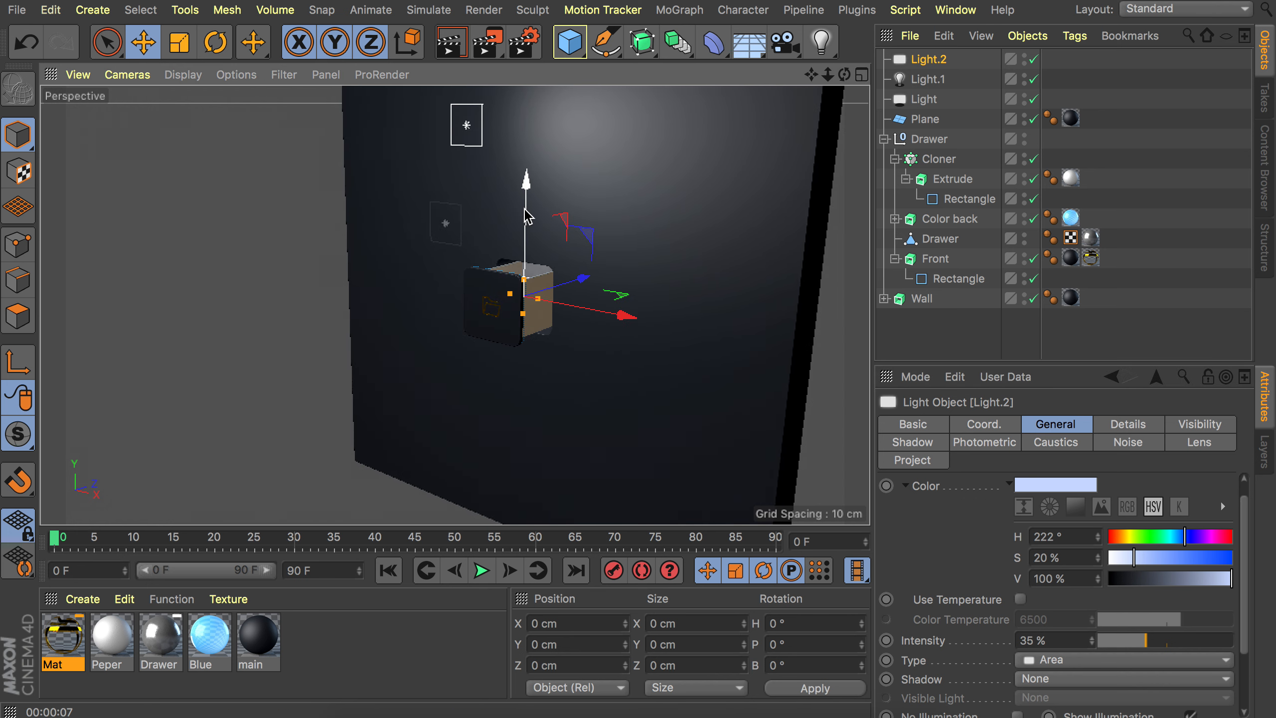
pyautogui.moveTo(526, 213); pyautogui.dragTo(512, 396)
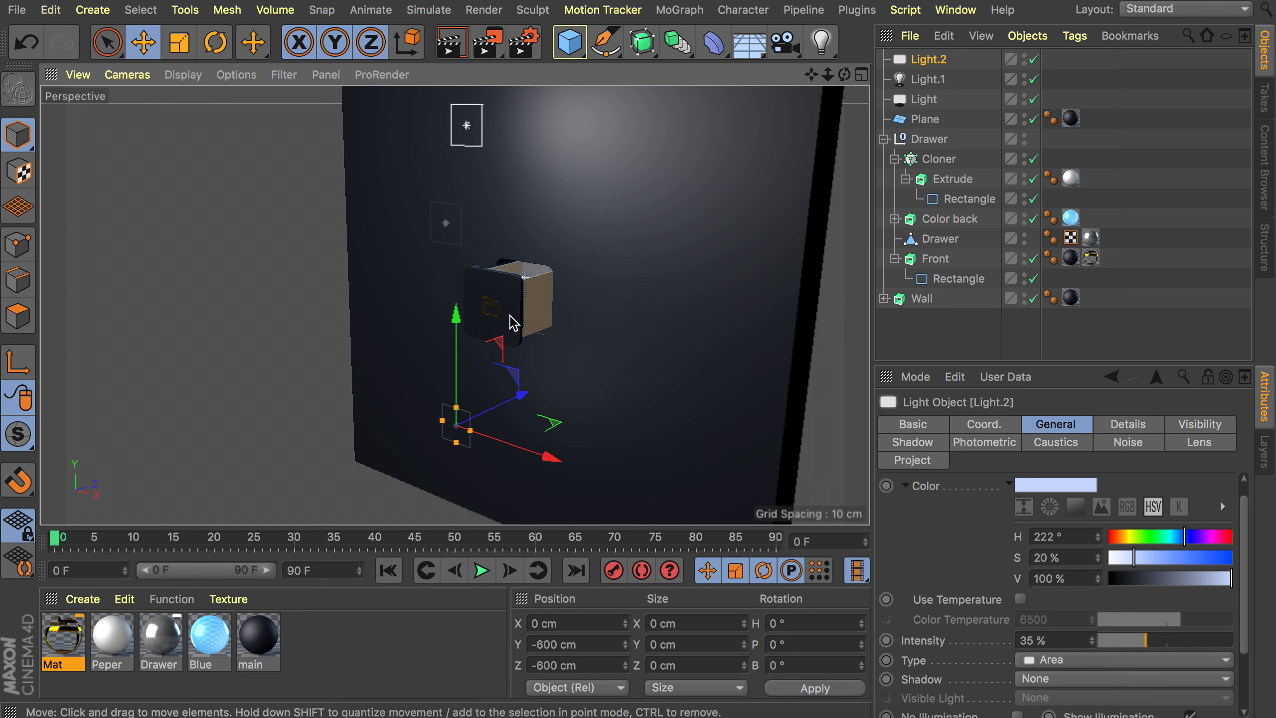
pyautogui.keyDown('alt'); pyautogui.moveTo(511, 322); pyautogui.dragTo(390, 297); pyautogui.keyUp('alt')
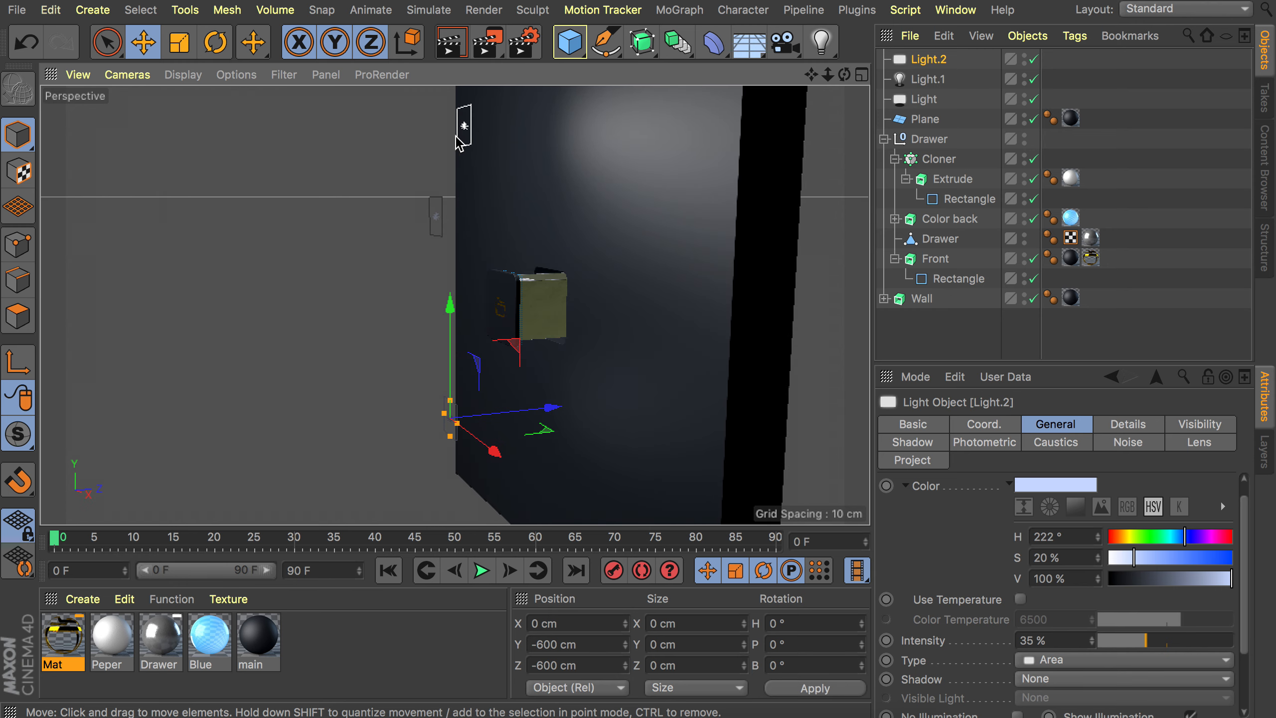
pyautogui.keyDown('alt'); pyautogui.moveTo(553, 308); pyautogui.dragTo(747, 293); pyautogui.keyUp('alt')
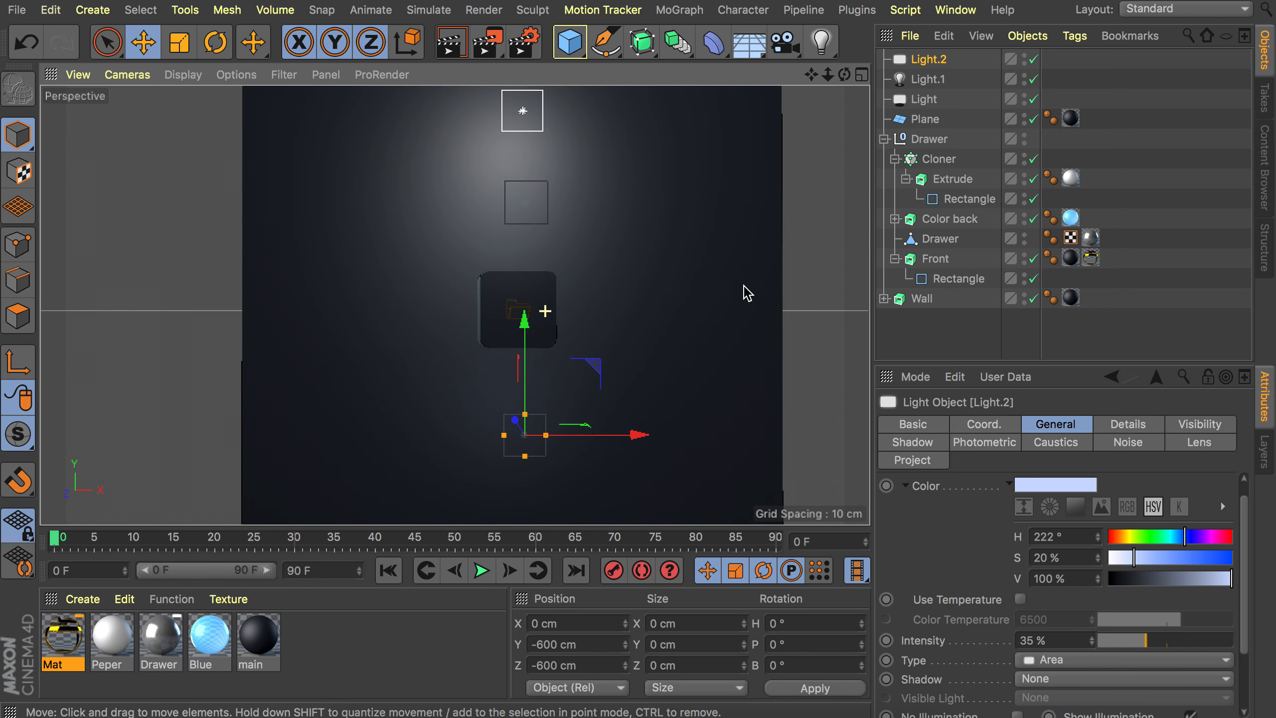
# Orbit the viewport and render a preview of the lit drawer.
pyautogui.moveTo(455, 305)
pyautogui.keyDown('alt'); pyautogui.mouseDown()
pyautogui.moveTo(570, 265)
pyautogui.moveTo(457, 304)
pyautogui.mouseUp(); pyautogui.keyUp('alt')
pyautogui.keyDown('alt'); pyautogui.moveTo(546, 302); pyautogui.dragTo(572, 266, button='right'); pyautogui.keyUp('alt')
pyautogui.press('super+r')
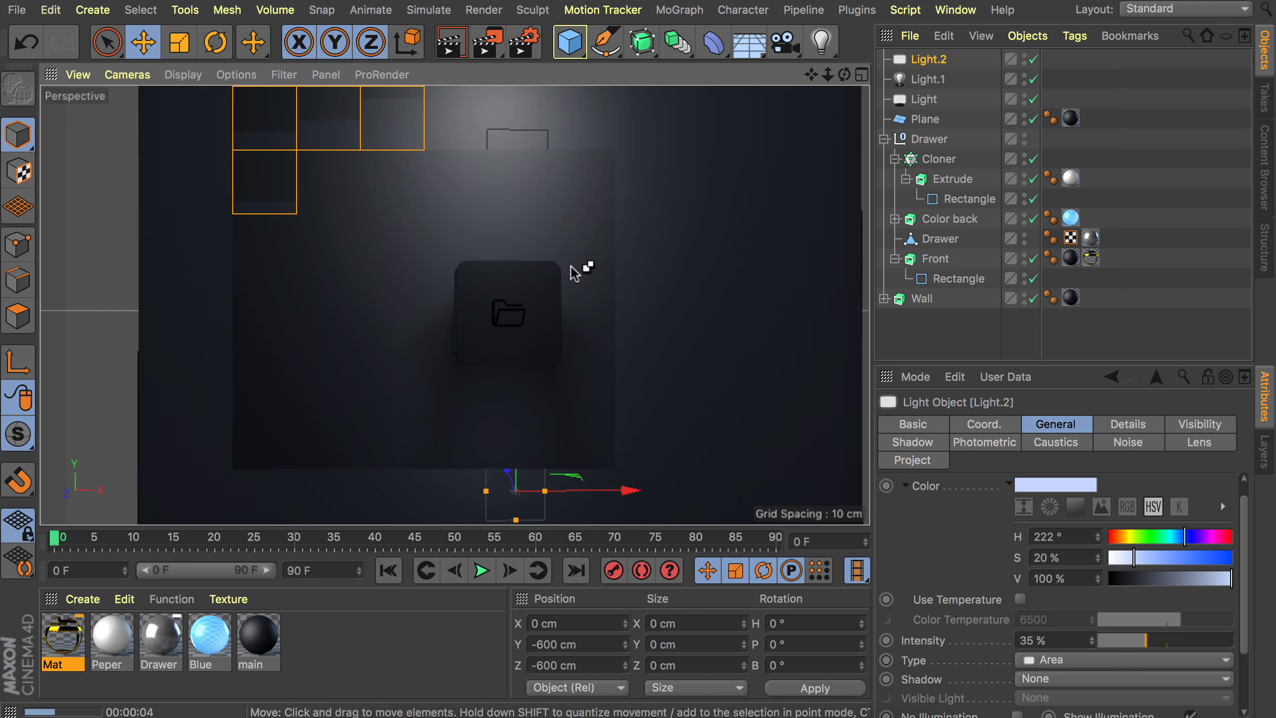
pyautogui.keyDown('alt'); pyautogui.moveTo(504, 320); pyautogui.dragTo(423, 346); pyautogui.keyUp('alt')
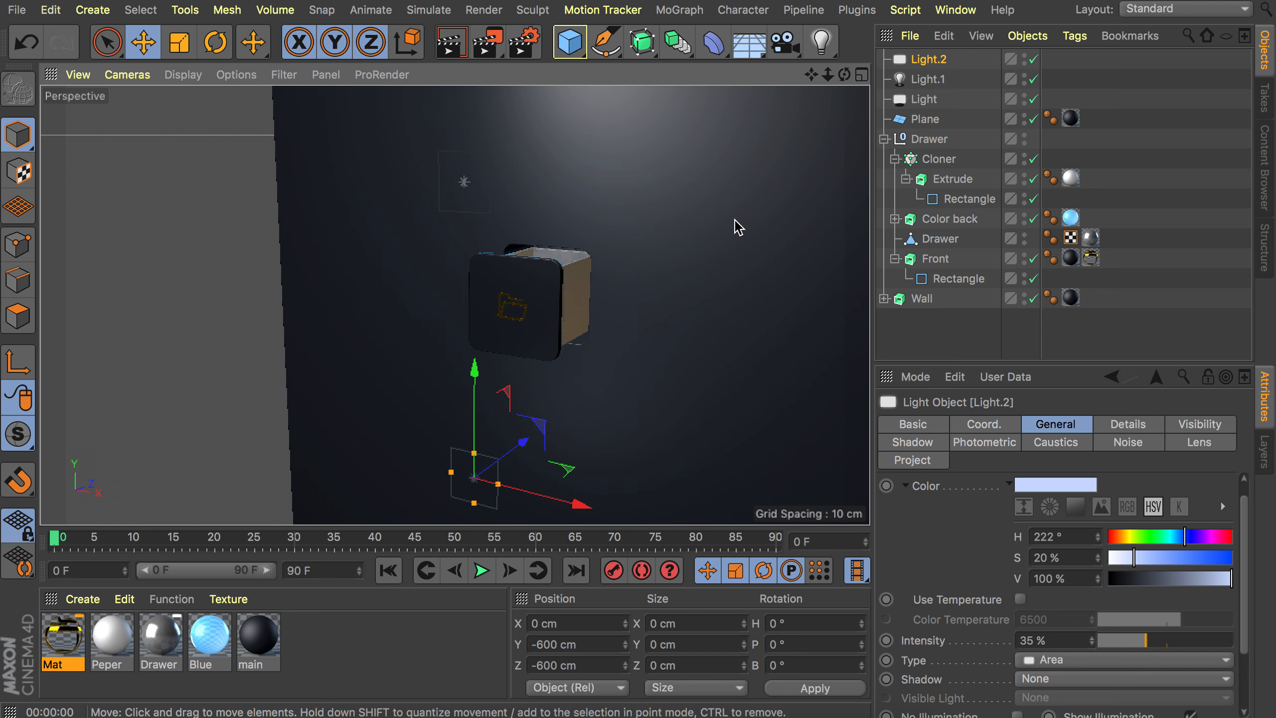
# Open the Render Settings, add a post effect from the Effect list, and close the dialog.
pyautogui.click(524, 43)
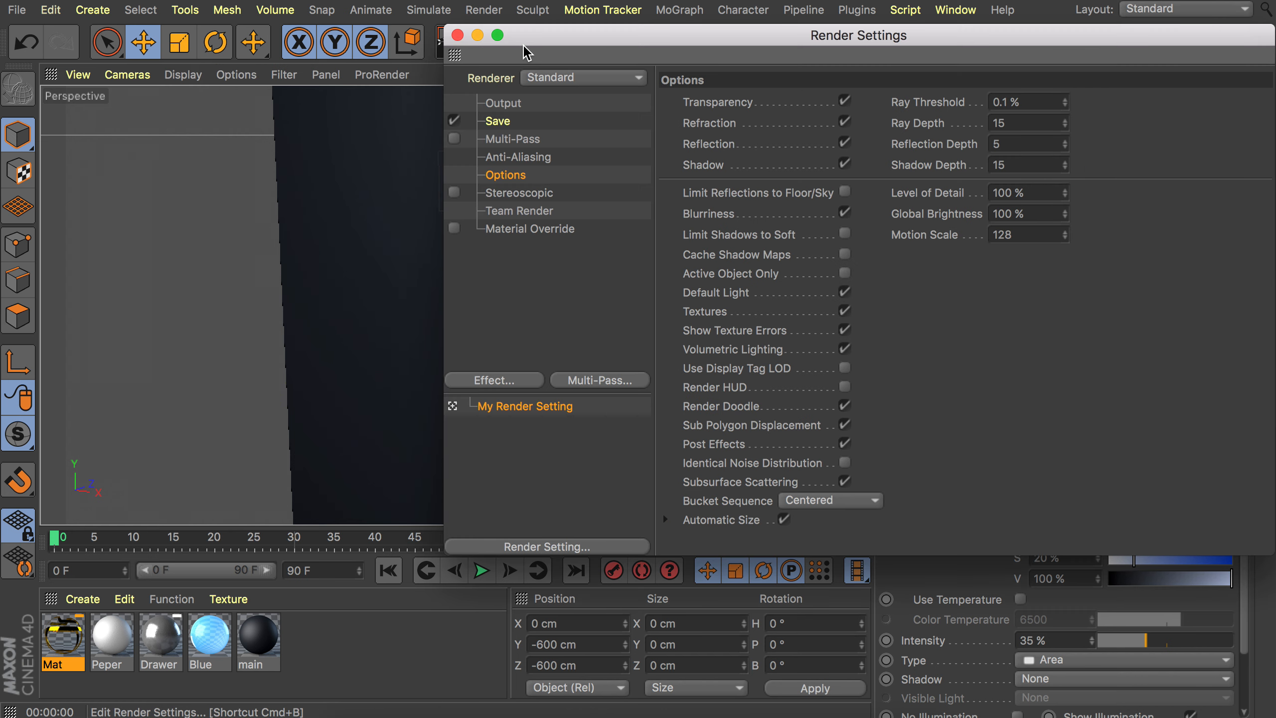
pyautogui.click(503, 380)
pyautogui.click(595, 206)
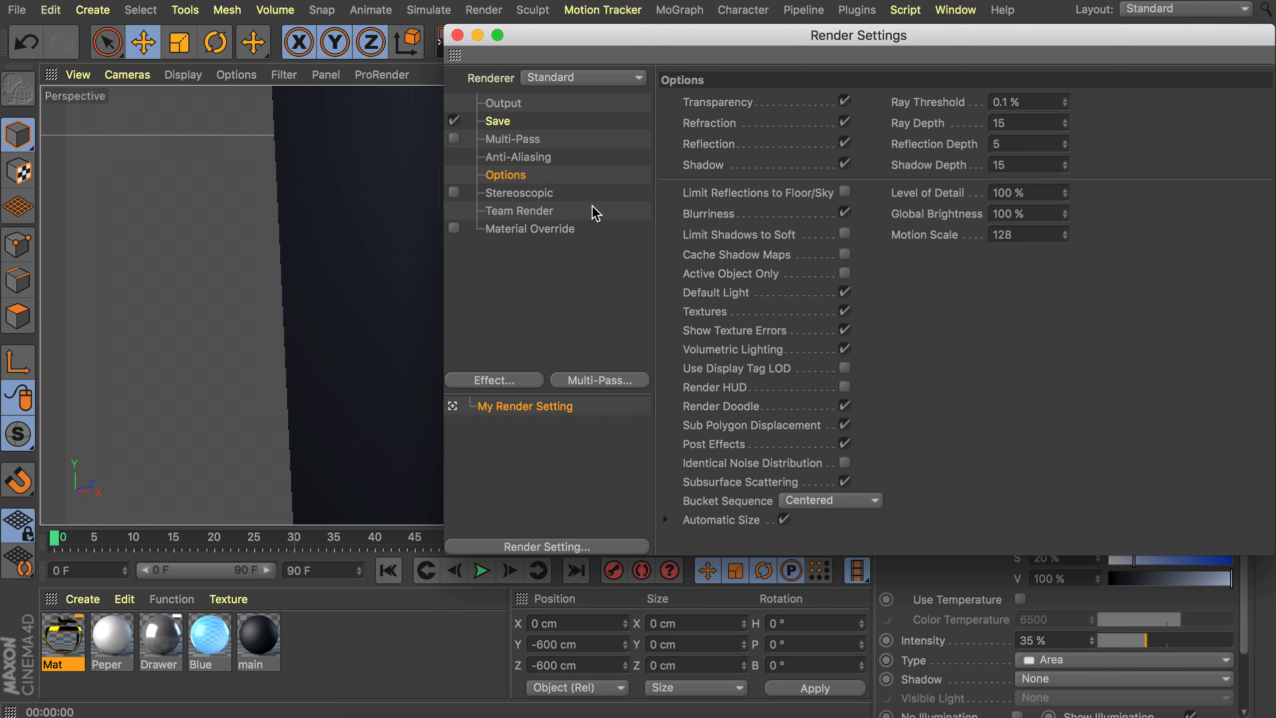
pyautogui.click(457, 35)
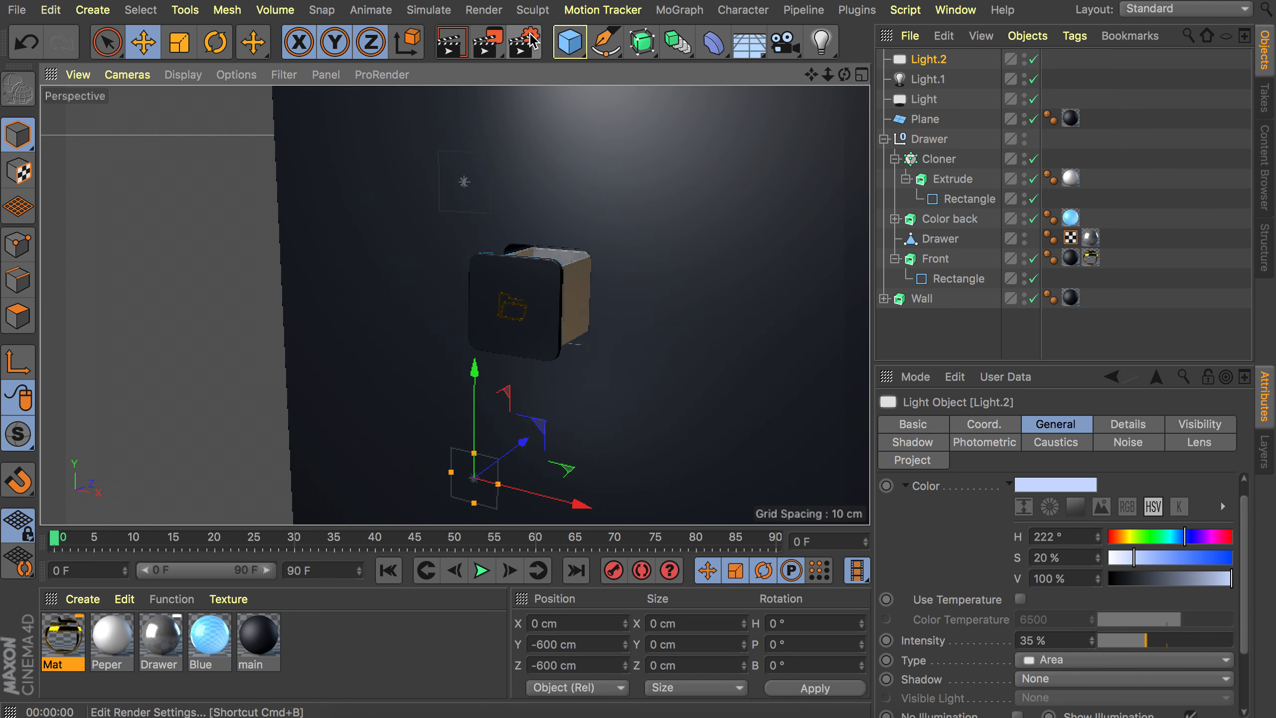
# Add an Omni light with Ambient Illumination enabled and set its intensity to 30%.
pyautogui.click(829, 56)
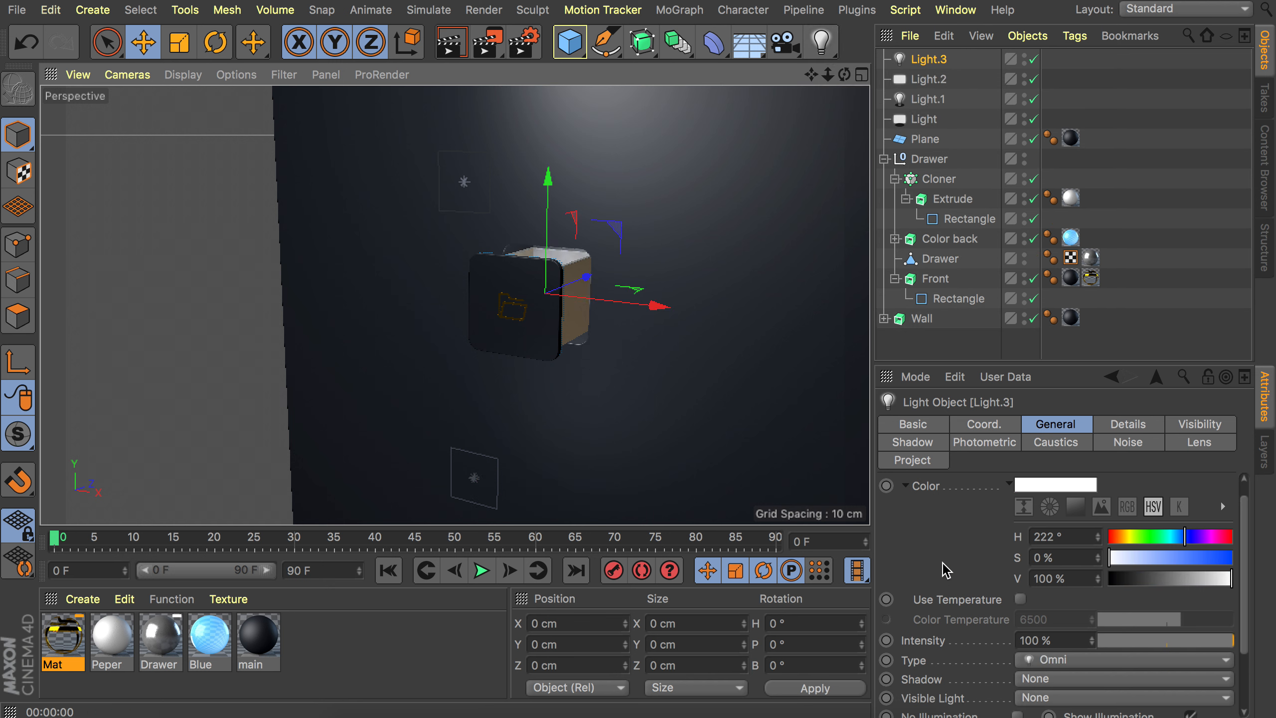
pyautogui.scroll(-3, 957, 544)
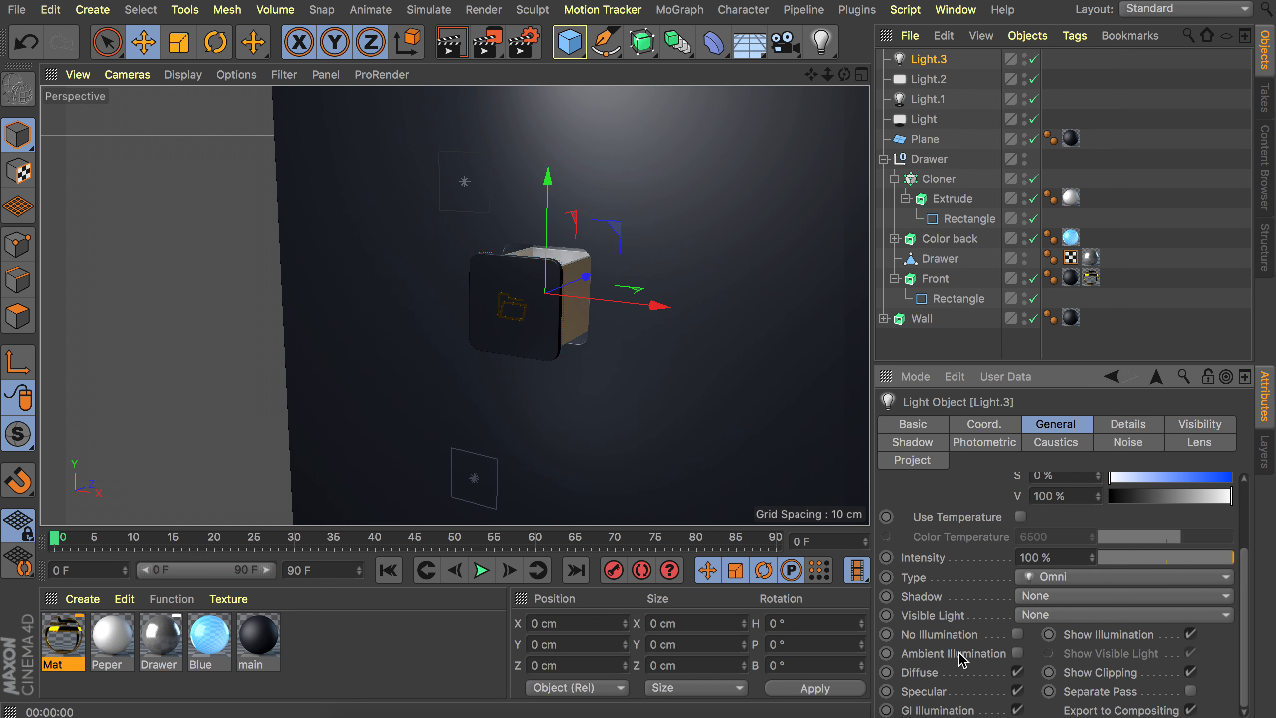
pyautogui.click(1017, 653)
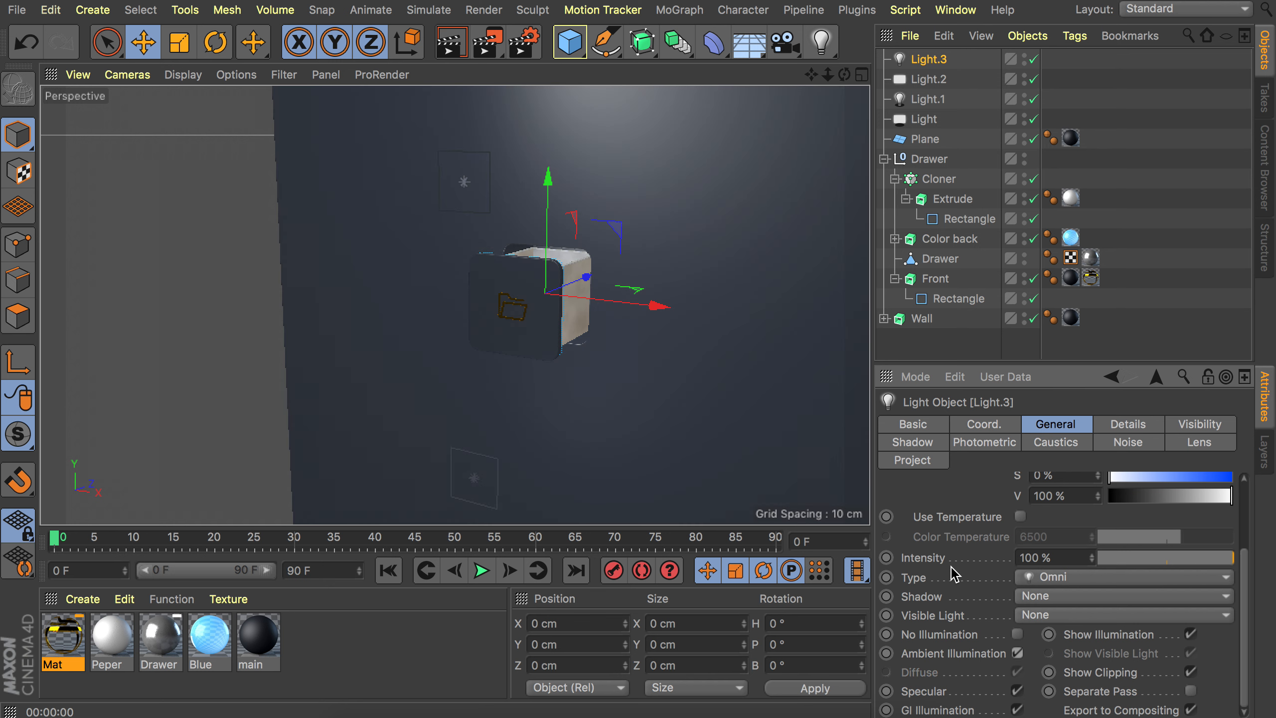
pyautogui.doubleClick(1039, 557)
pyautogui.write('30')
pyautogui.press('Return')
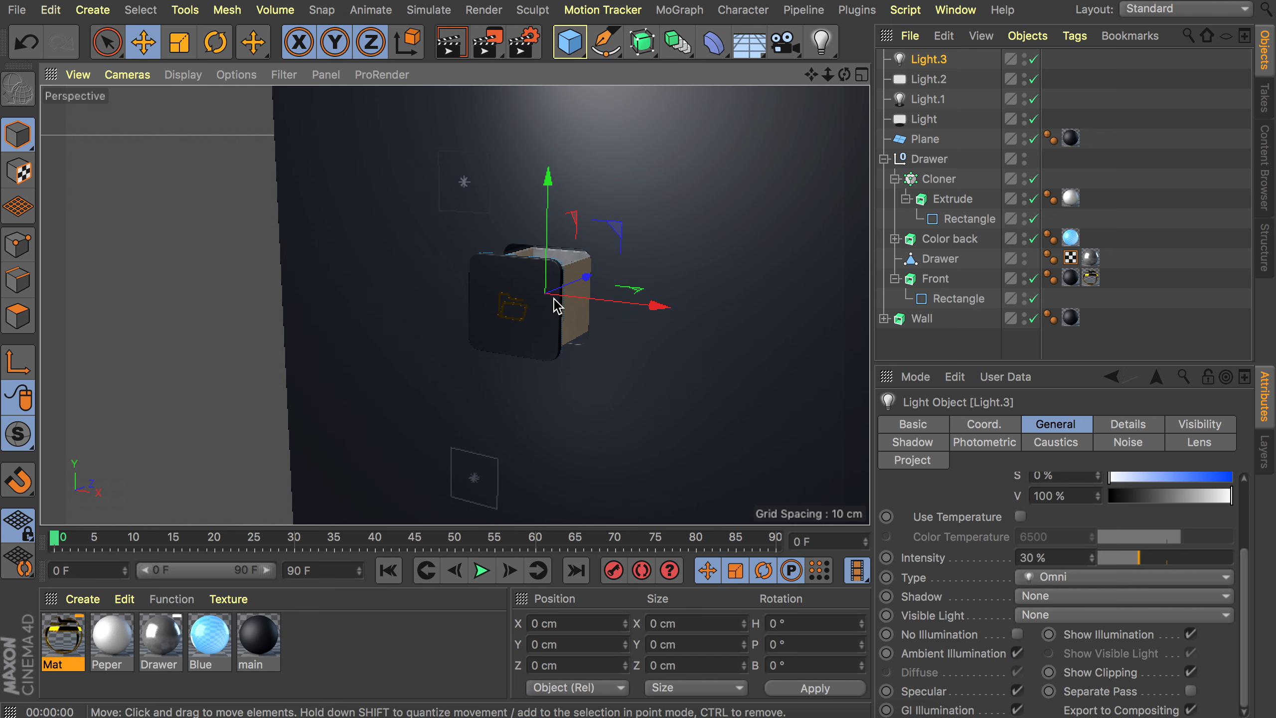
# Render a preview to check the ambient light, then reframe the view.
pyautogui.moveTo(558, 299)
pyautogui.keyDown('alt'); pyautogui.mouseDown()
pyautogui.moveTo(624, 280)
pyautogui.moveTo(644, 294)
pyautogui.mouseUp(); pyautogui.keyUp('alt')
pyautogui.hotkey('ctrl', 'r')
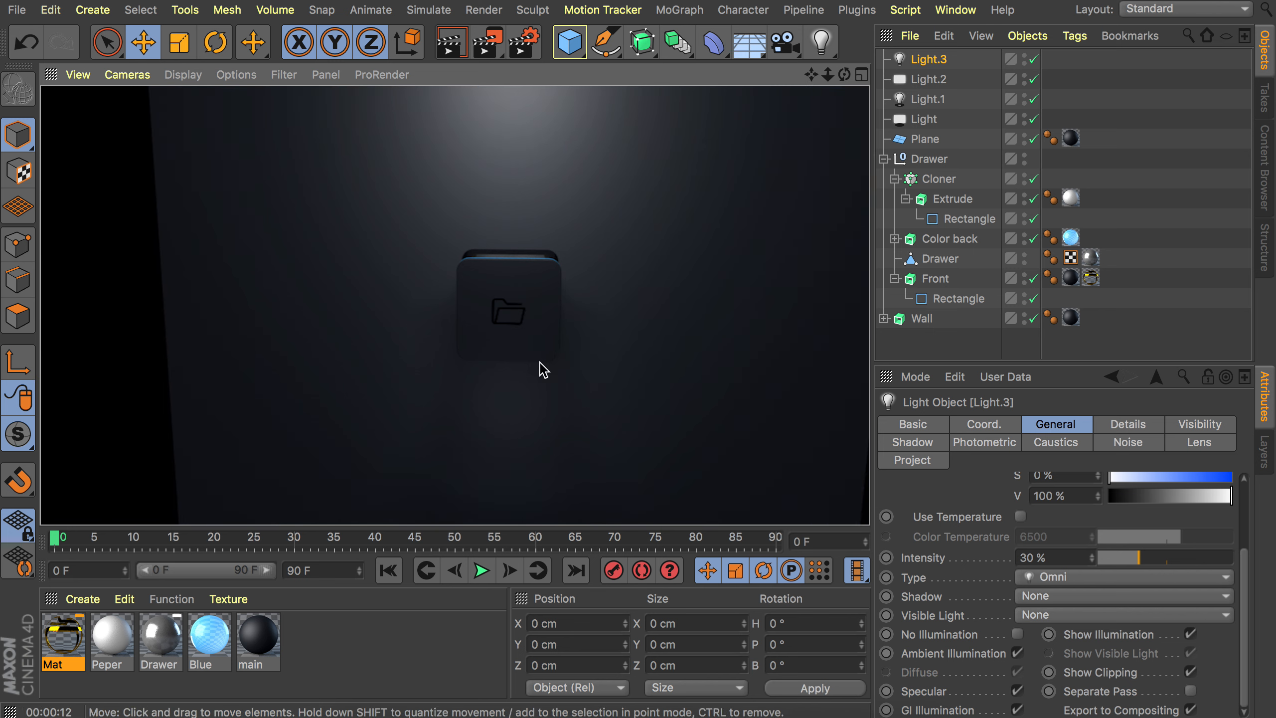
pyautogui.keyDown('alt'); pyautogui.moveTo(505, 329); pyautogui.dragTo(497, 304); pyautogui.keyUp('alt')
pyautogui.keyDown('alt'); pyautogui.moveTo(513, 351); pyautogui.dragTo(470, 339); pyautogui.keyUp('alt')
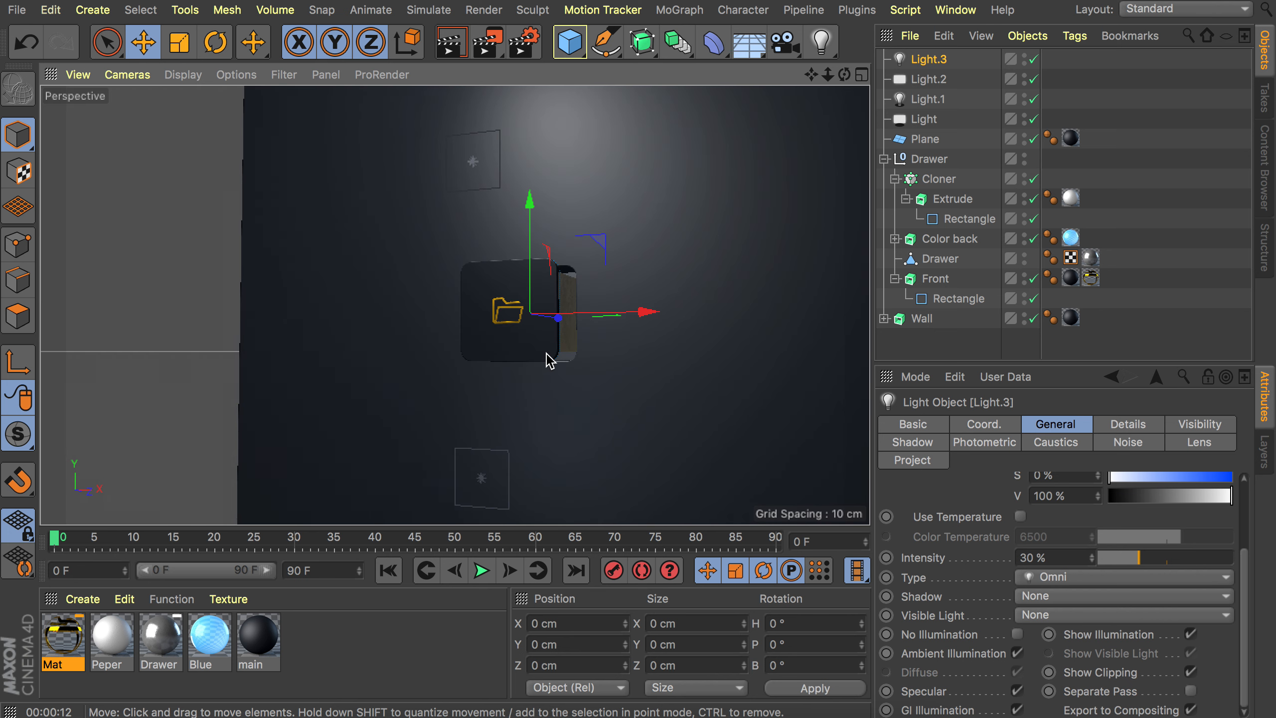
# Add a fourth light with Area shadows and Volumetric visible light.
pyautogui.click(823, 42)
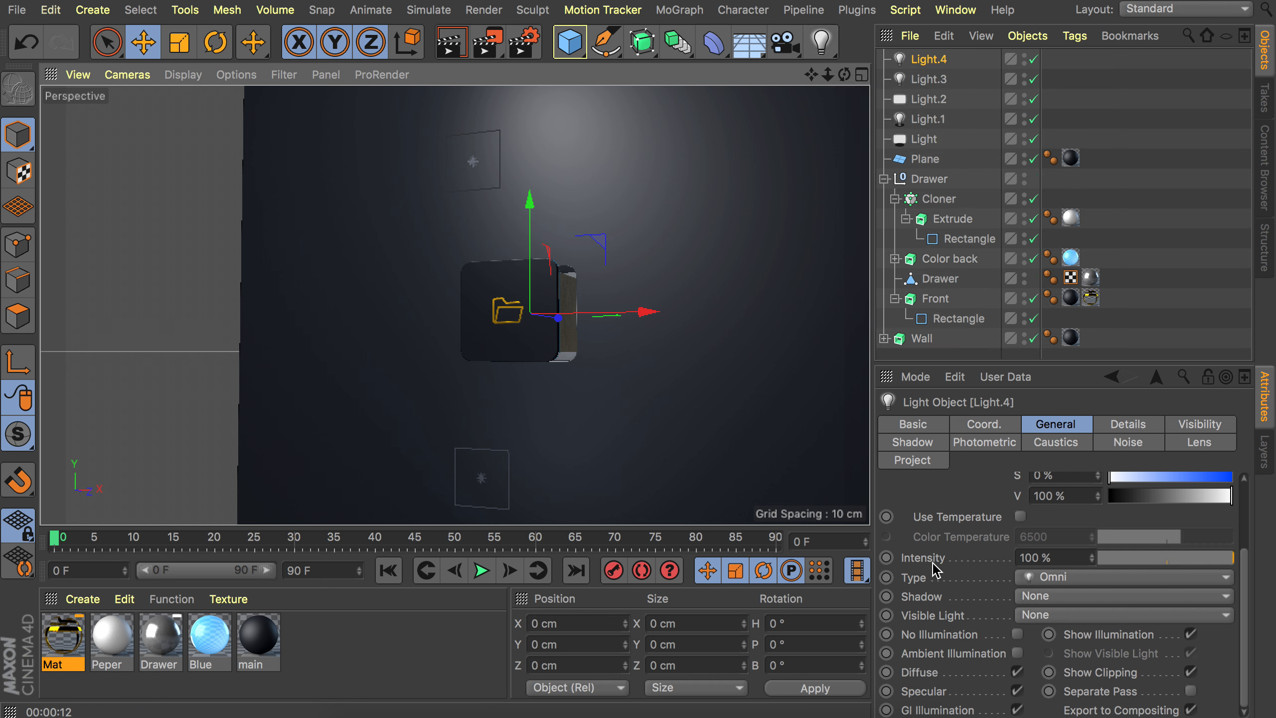
pyautogui.click(1035, 596)
pyautogui.click(1041, 678)
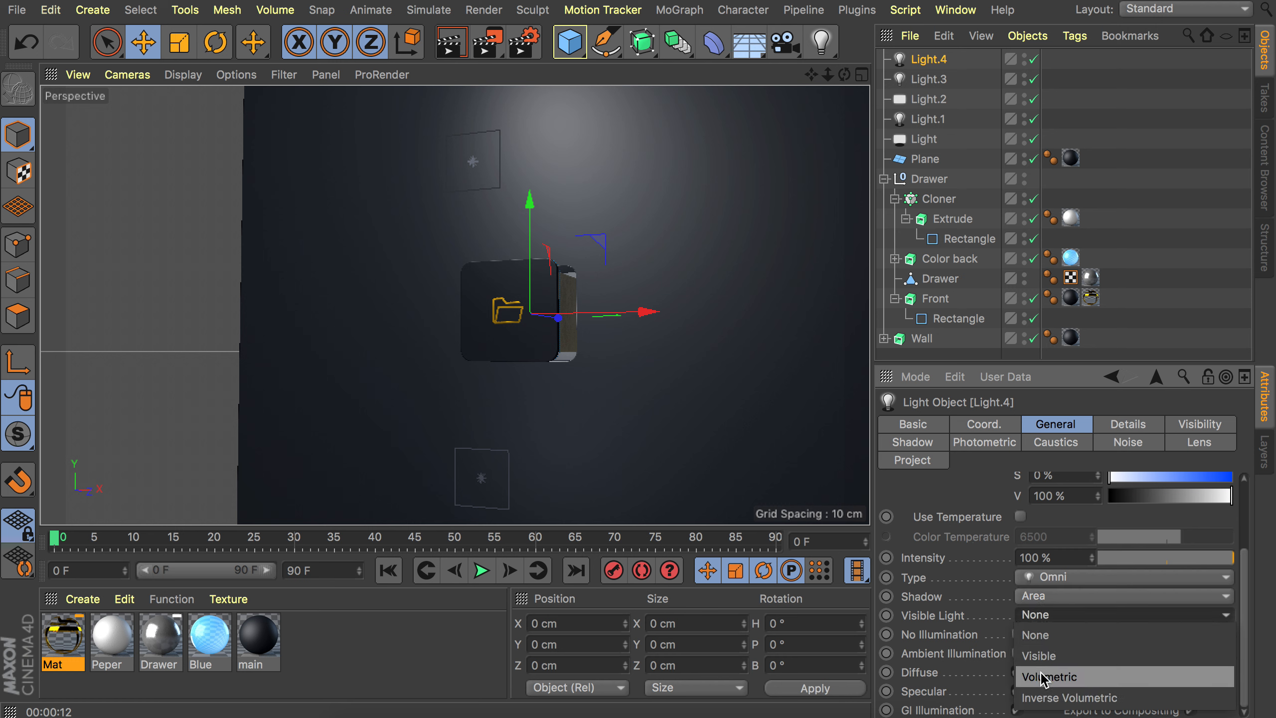
pyautogui.click(1049, 680)
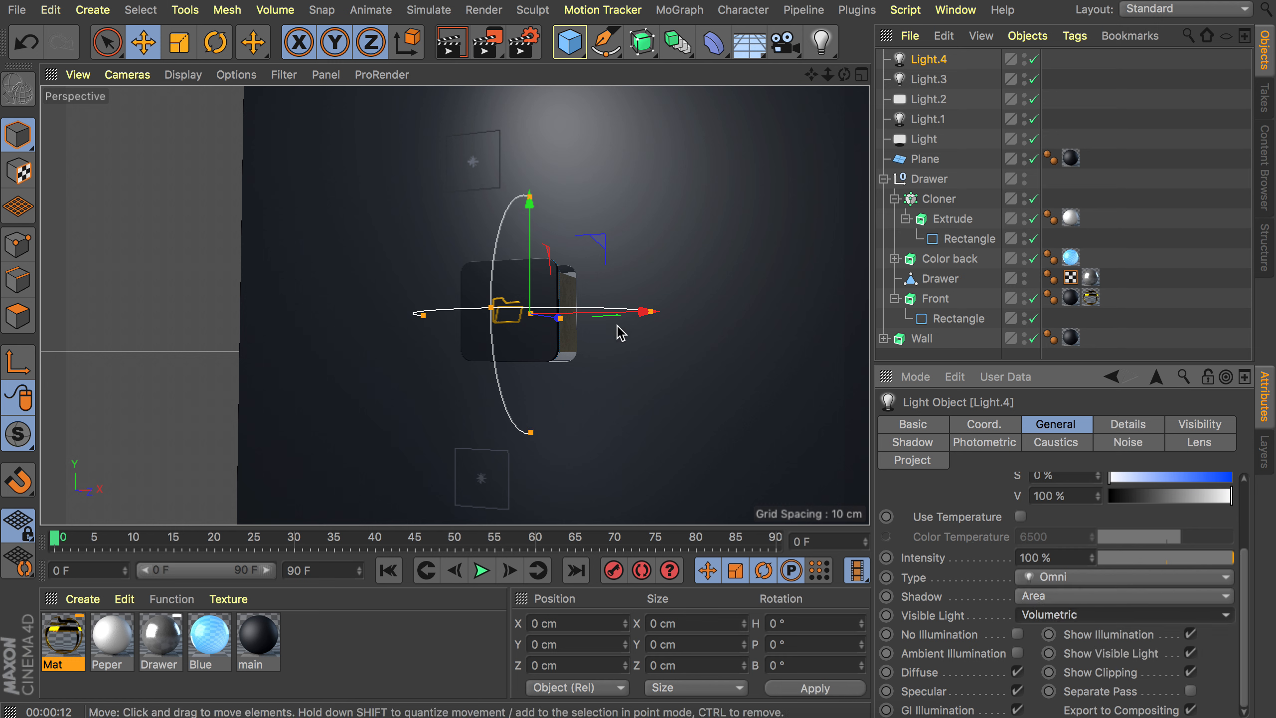
# Move the fourth light just under the drawer front to Y -170 cm and Z -230 cm.
pyautogui.keyDown('alt'); pyautogui.moveTo(508, 261); pyautogui.dragTo(430, 274); pyautogui.keyUp('alt')
pyautogui.scroll(10, 573, 320)
pyautogui.keyDown('alt'); pyautogui.moveTo(590, 291); pyautogui.dragTo(602, 212, button='middle'); pyautogui.keyUp('alt')
pyautogui.keyDown('alt'); pyautogui.moveTo(544, 267); pyautogui.dragTo(486, 207); pyautogui.keyUp('alt')
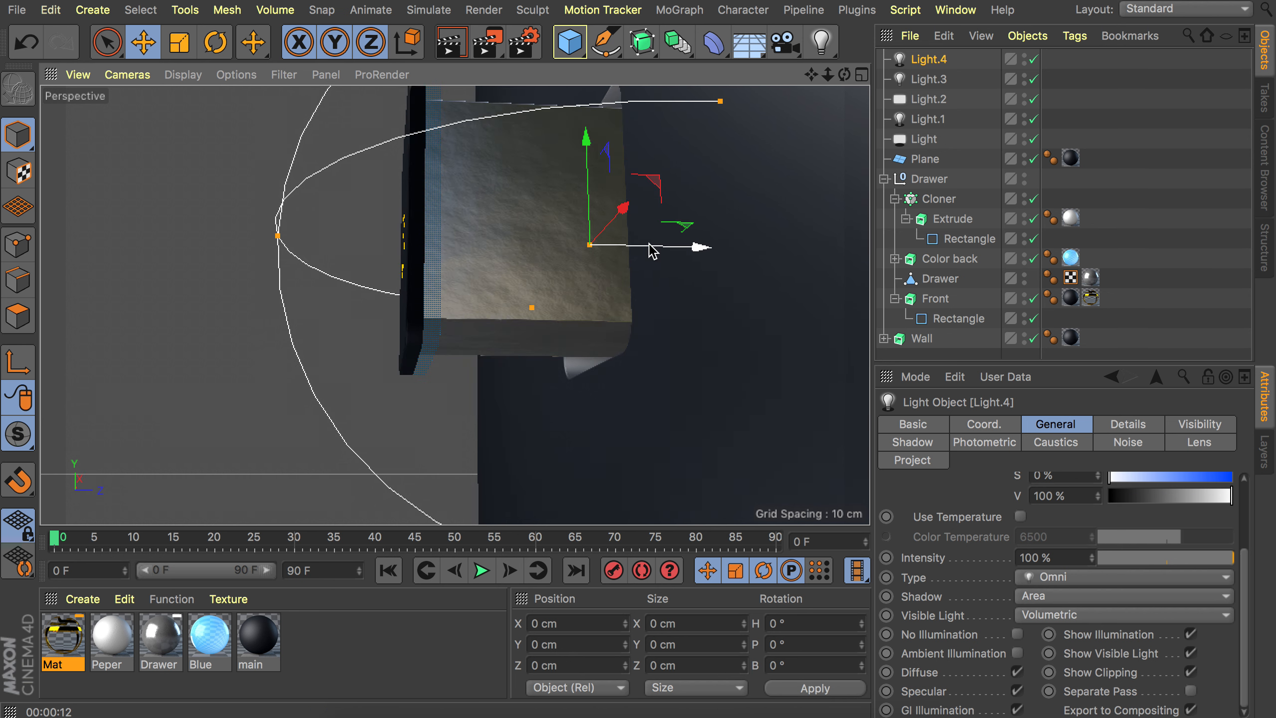
pyautogui.moveTo(657, 245); pyautogui.dragTo(520, 243)
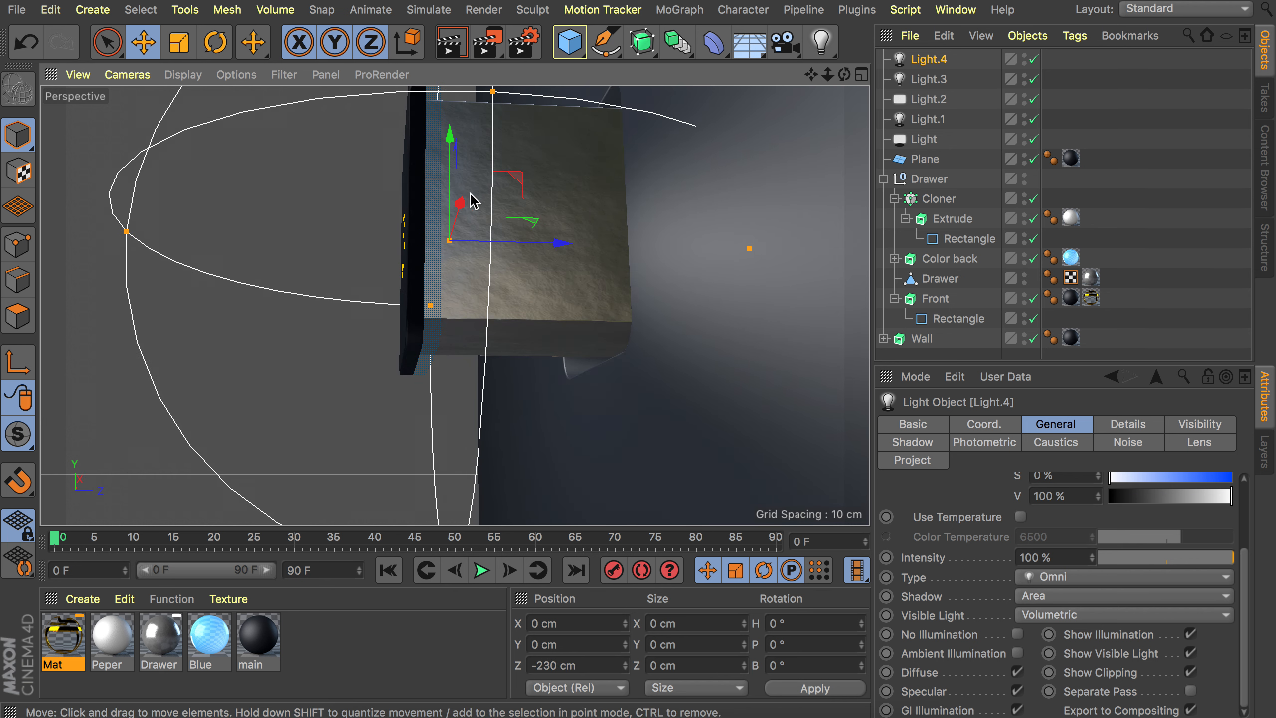
pyautogui.moveTo(449, 151); pyautogui.dragTo(447, 265)
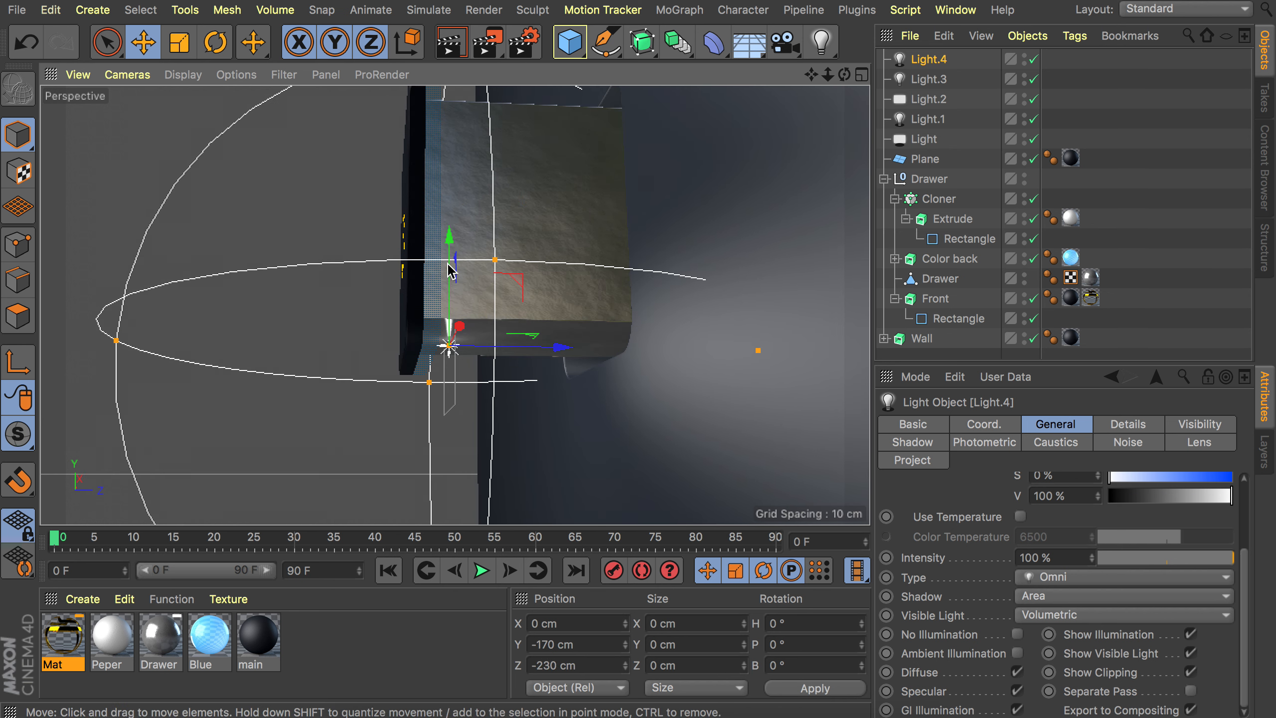
pyautogui.keyDown('alt'); pyautogui.moveTo(499, 308); pyautogui.dragTo(456, 268); pyautogui.keyUp('alt')
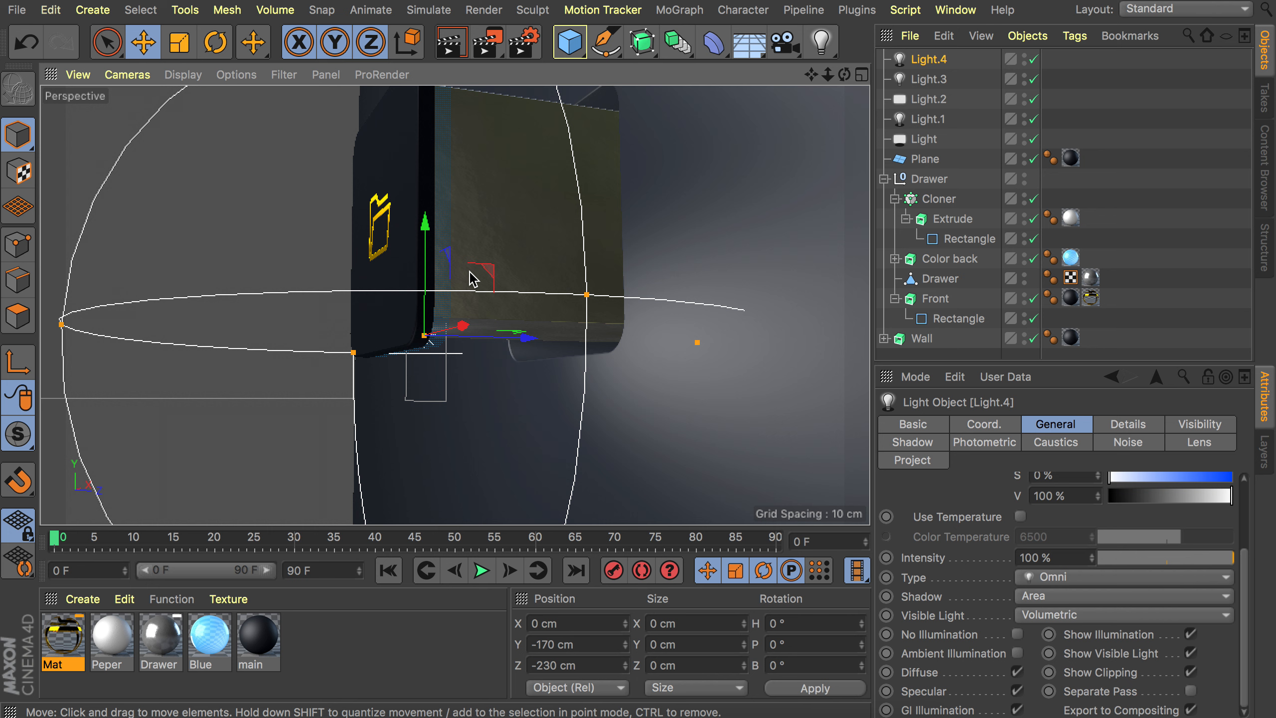
pyautogui.keyDown('alt'); pyautogui.moveTo(483, 274); pyautogui.dragTo(551, 266); pyautogui.keyUp('alt')
pyautogui.scroll(-5, 551, 266)
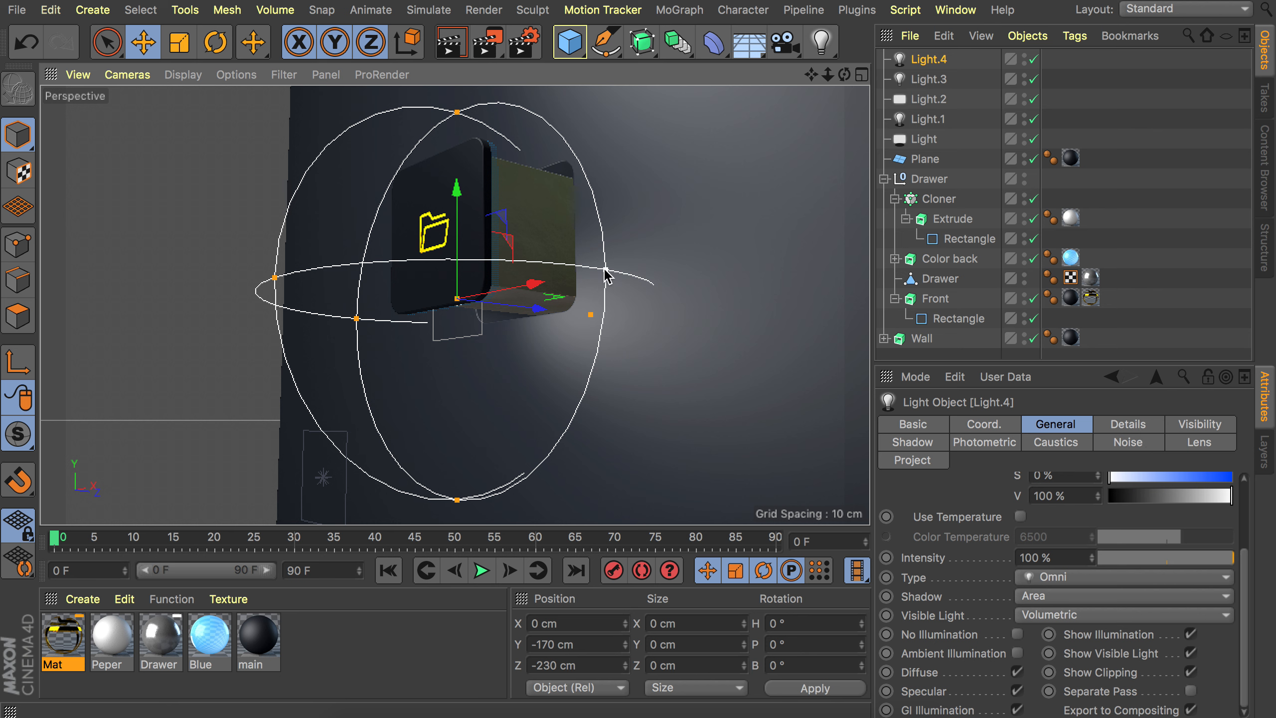
pyautogui.moveTo(605, 272); pyautogui.dragTo(591, 271)
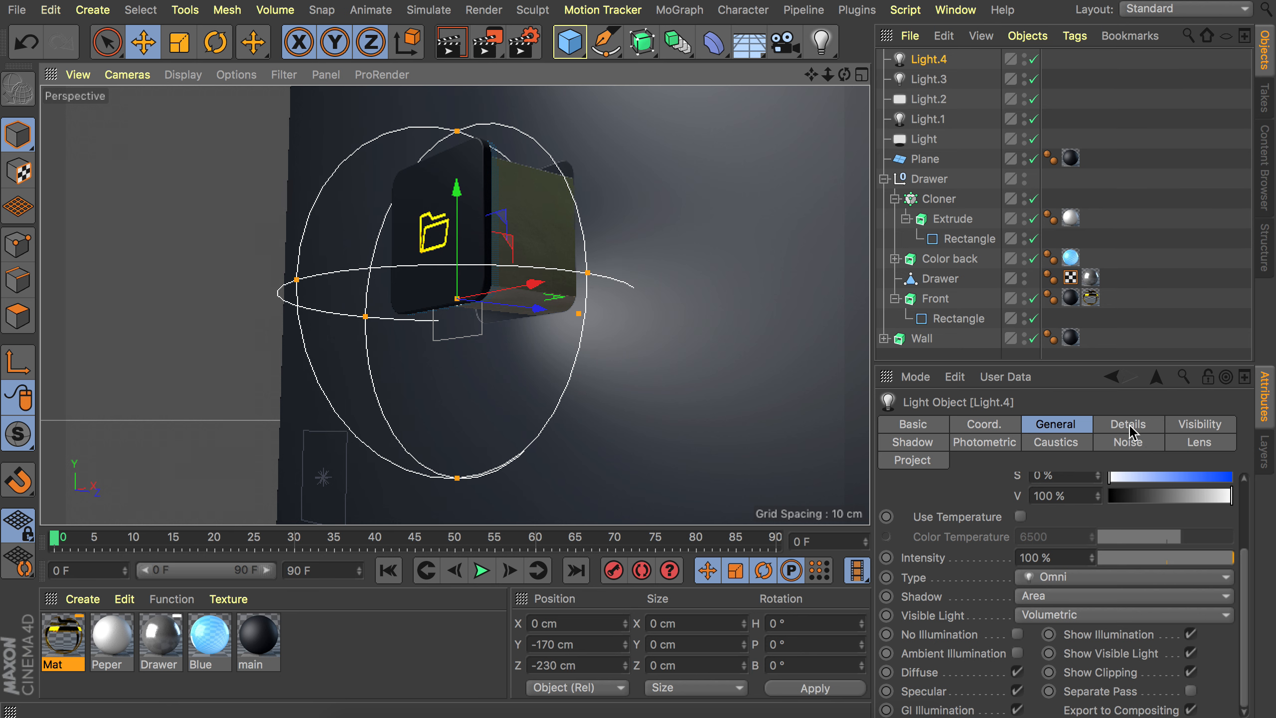
# Set the fourth light's visibility outer distance to 200 cm.
pyautogui.click(1200, 425)
pyautogui.click(1045, 531)
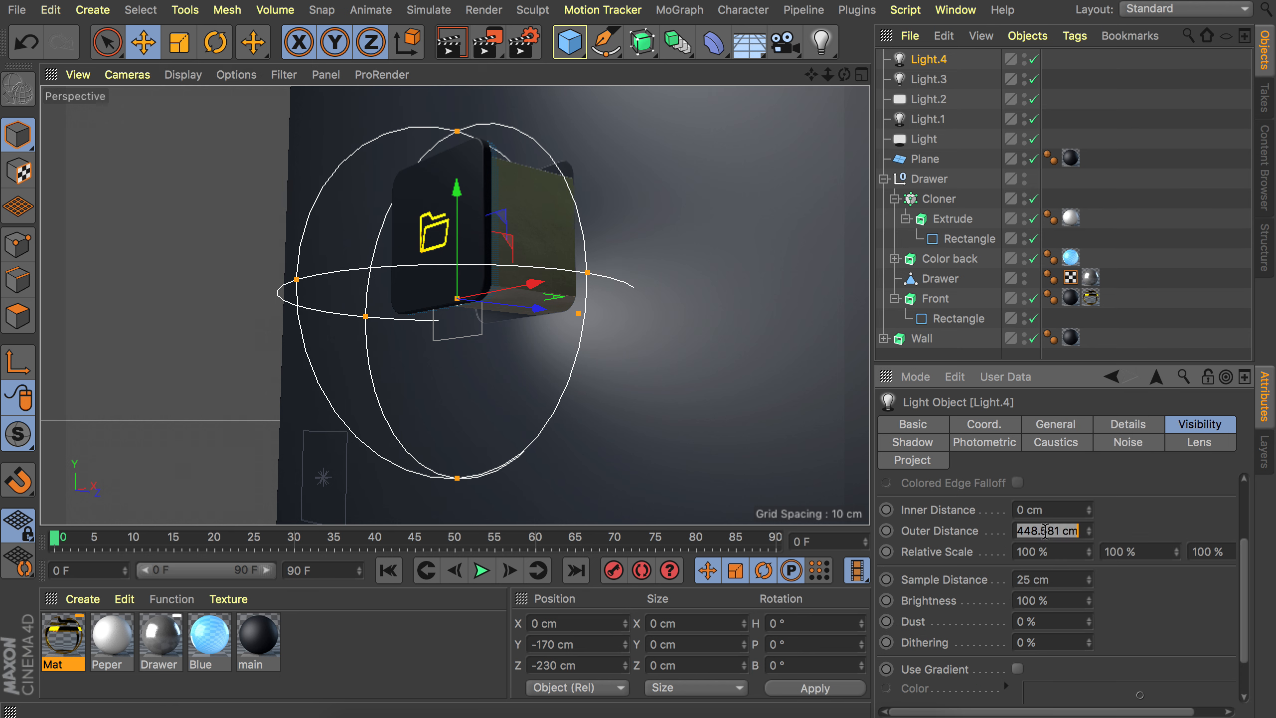
pyautogui.write('200')
pyautogui.press('Return')
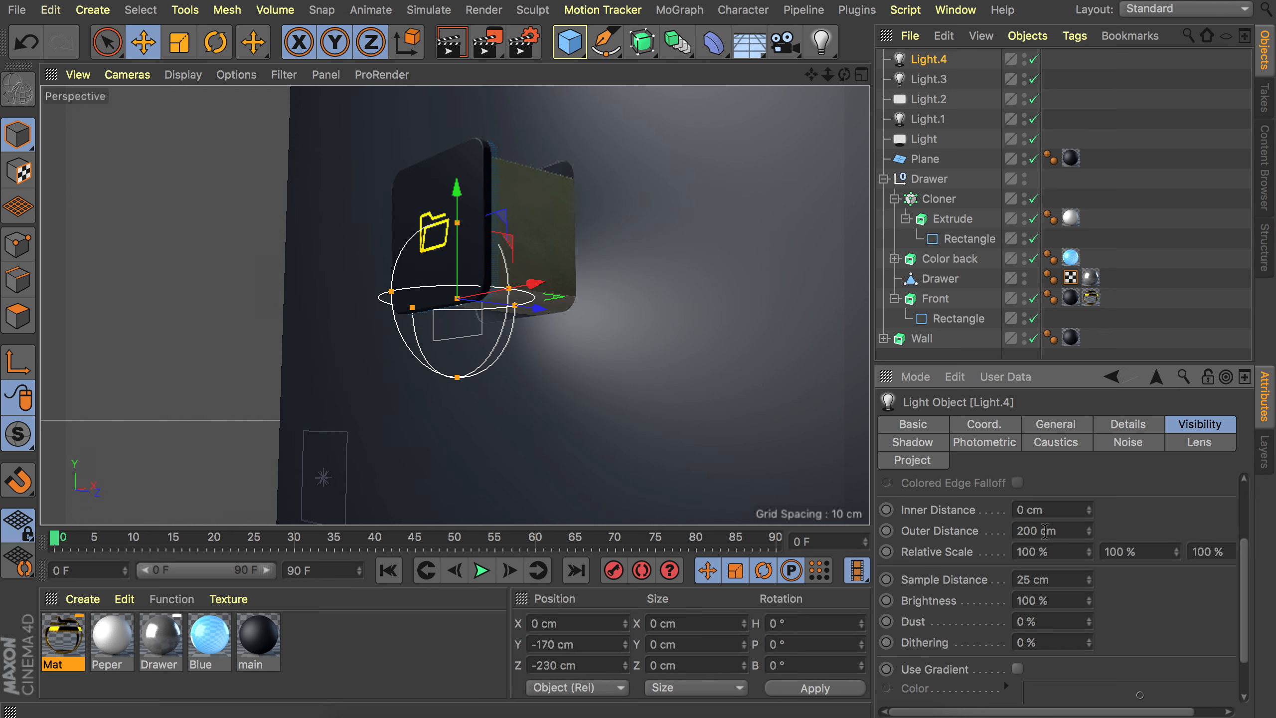
# Tint the fourth light blue with 80% saturation and render a preview.
pyautogui.keyDown('alt'); pyautogui.moveTo(472, 276); pyautogui.dragTo(657, 315); pyautogui.keyUp('alt')
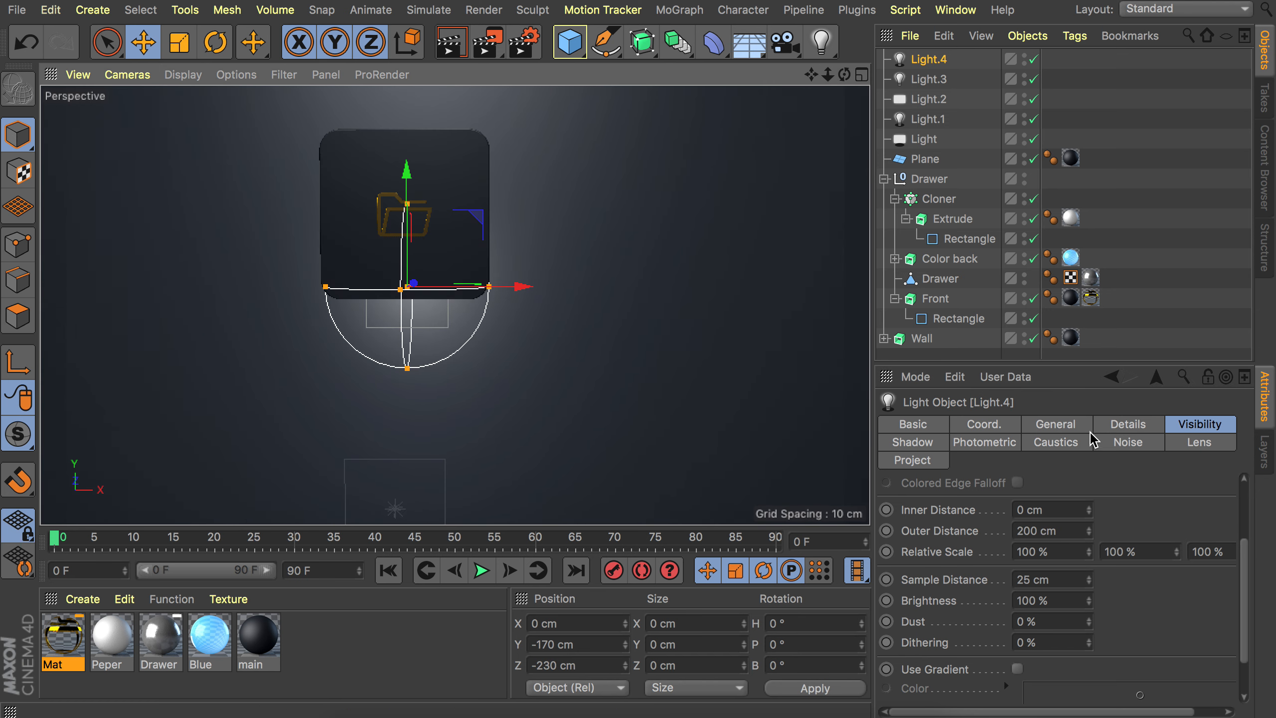
pyautogui.click(1061, 424)
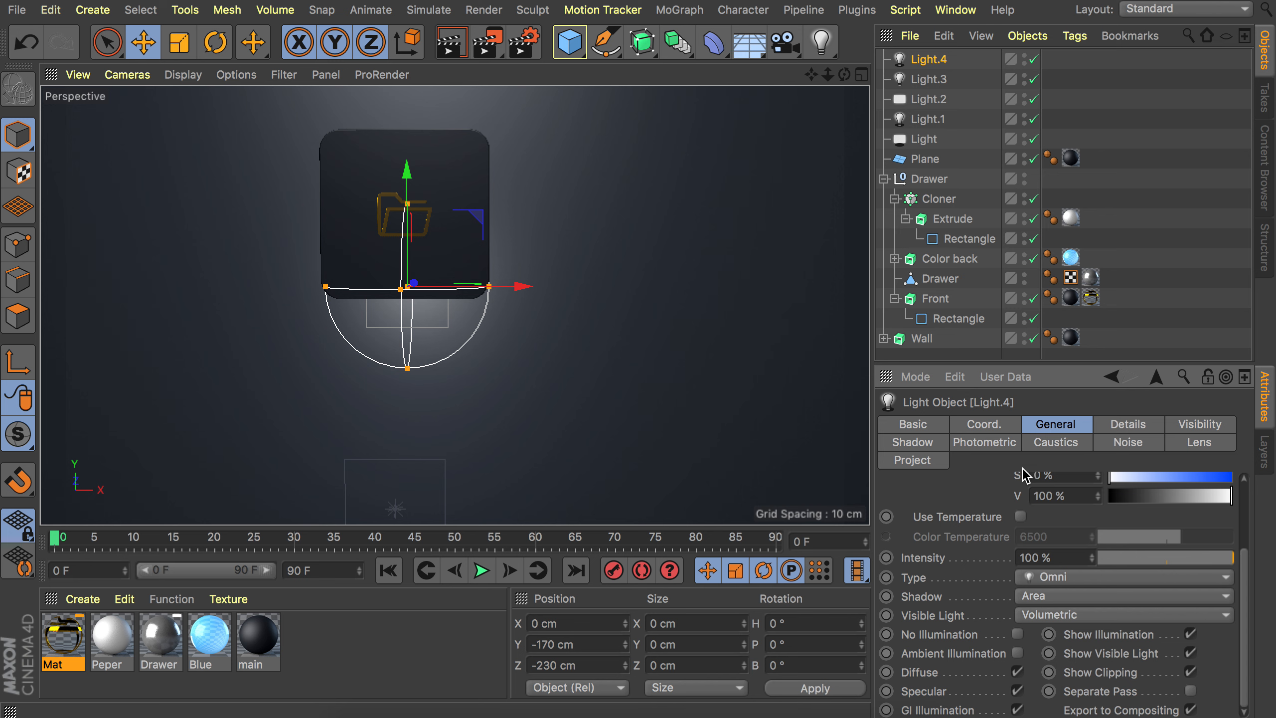
pyautogui.scroll(3, 932, 536)
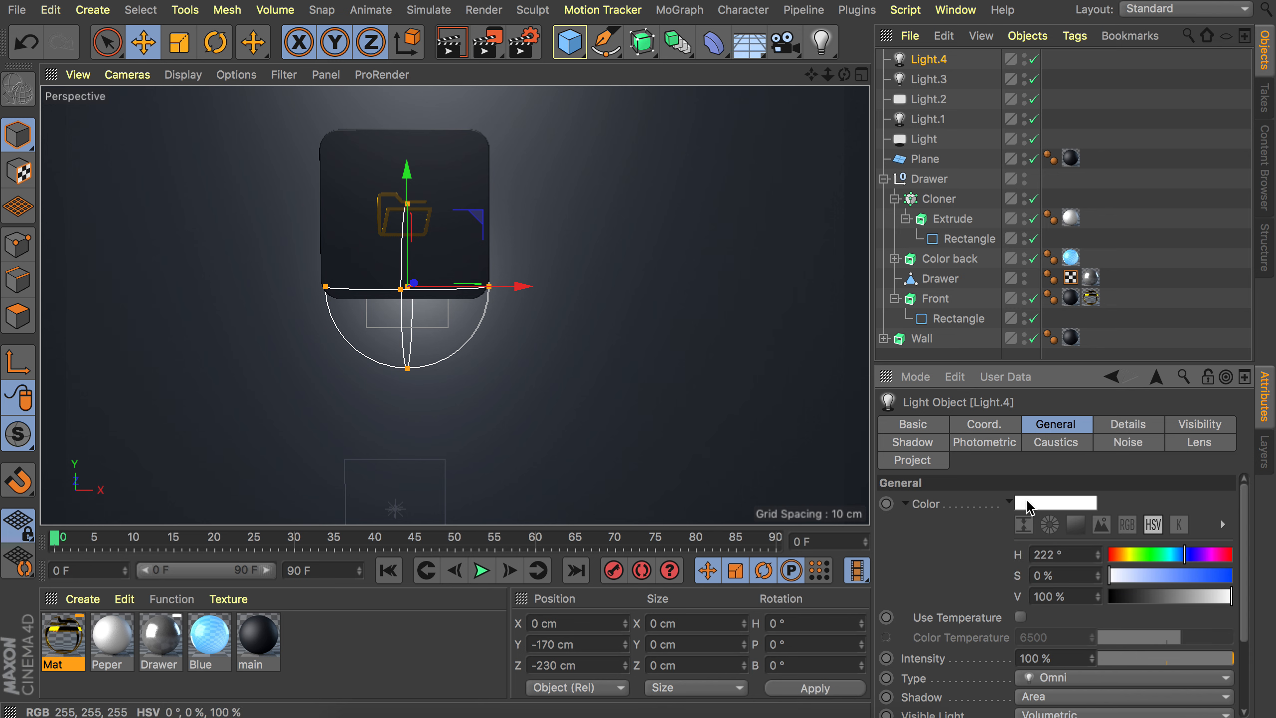
pyautogui.moveTo(1203, 576); pyautogui.dragTo(1210, 577)
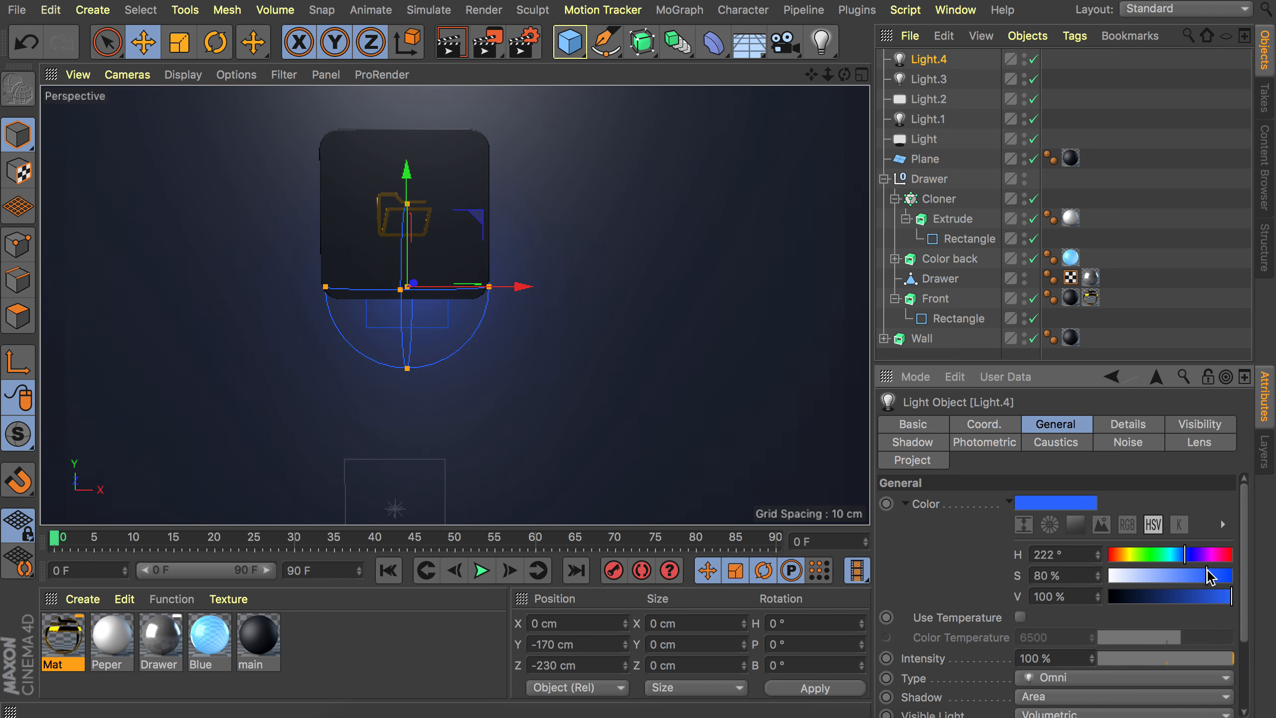
pyautogui.hotkey('ctrl', 'r')
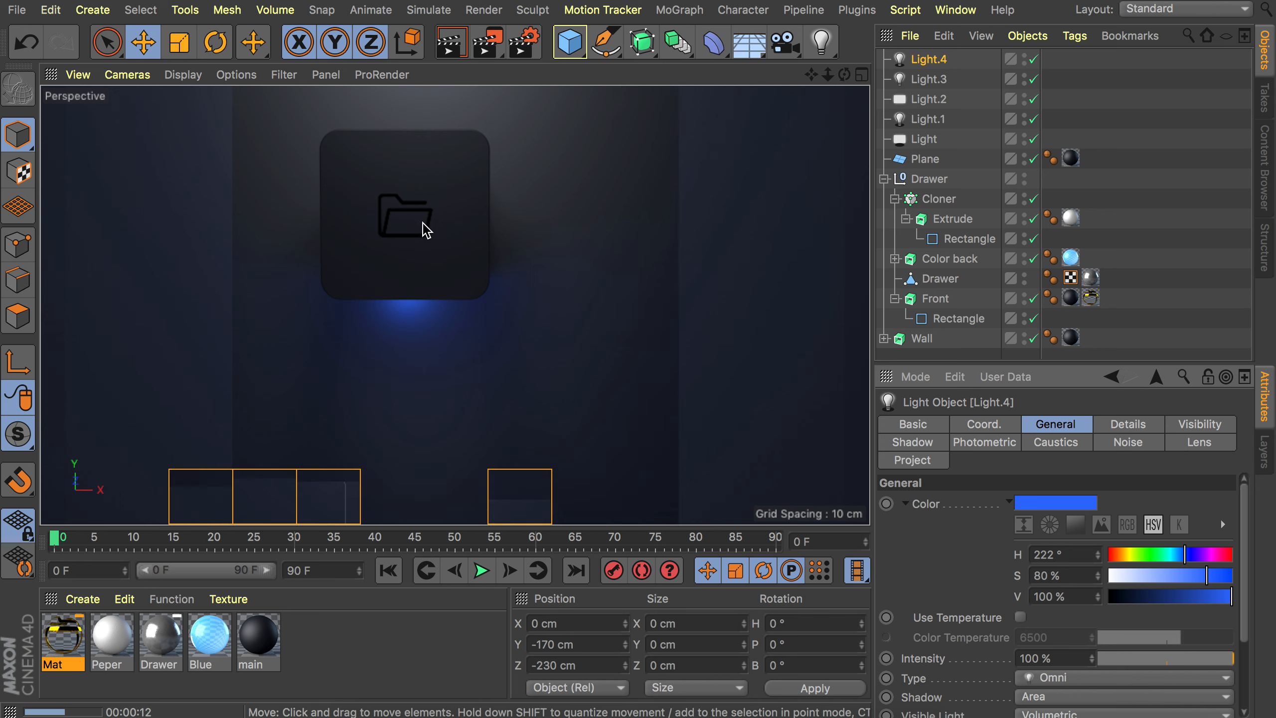
# Disable Diffuse and Specular for the fourth light and render a preview.
pyautogui.scroll(-2, 964, 538)
pyautogui.scroll(-1, 964, 538)
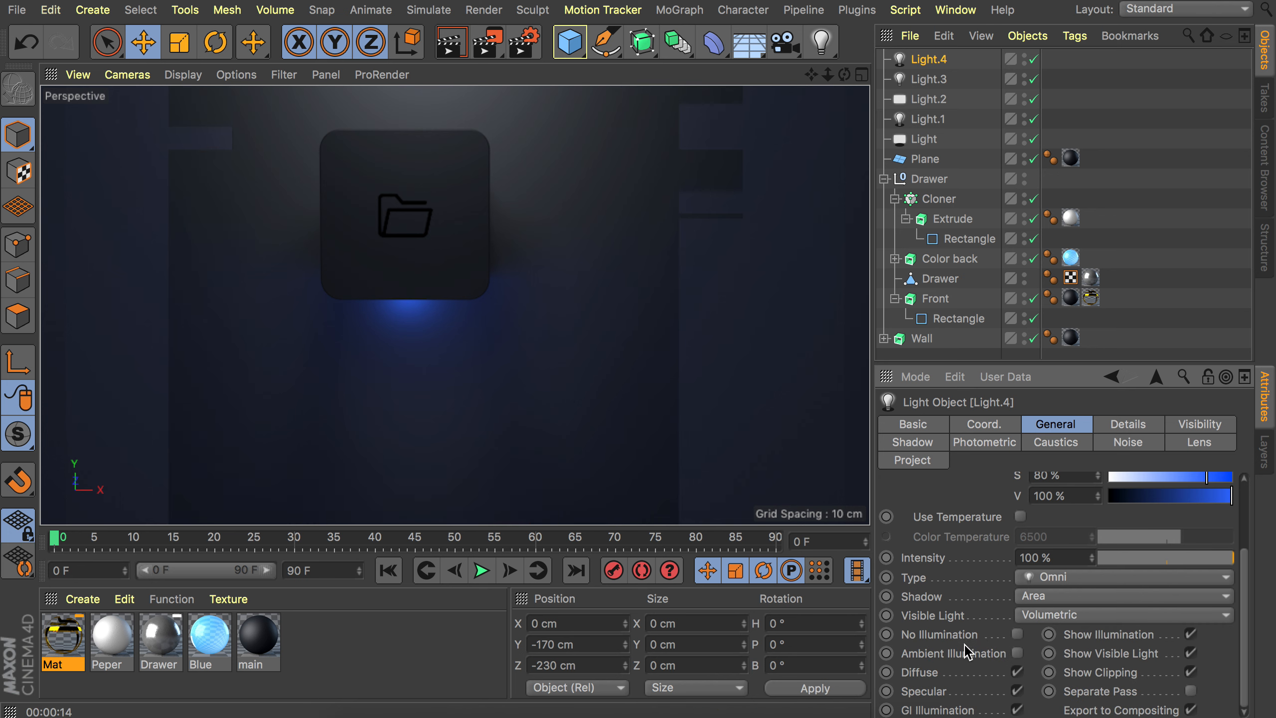
pyautogui.click(1018, 672)
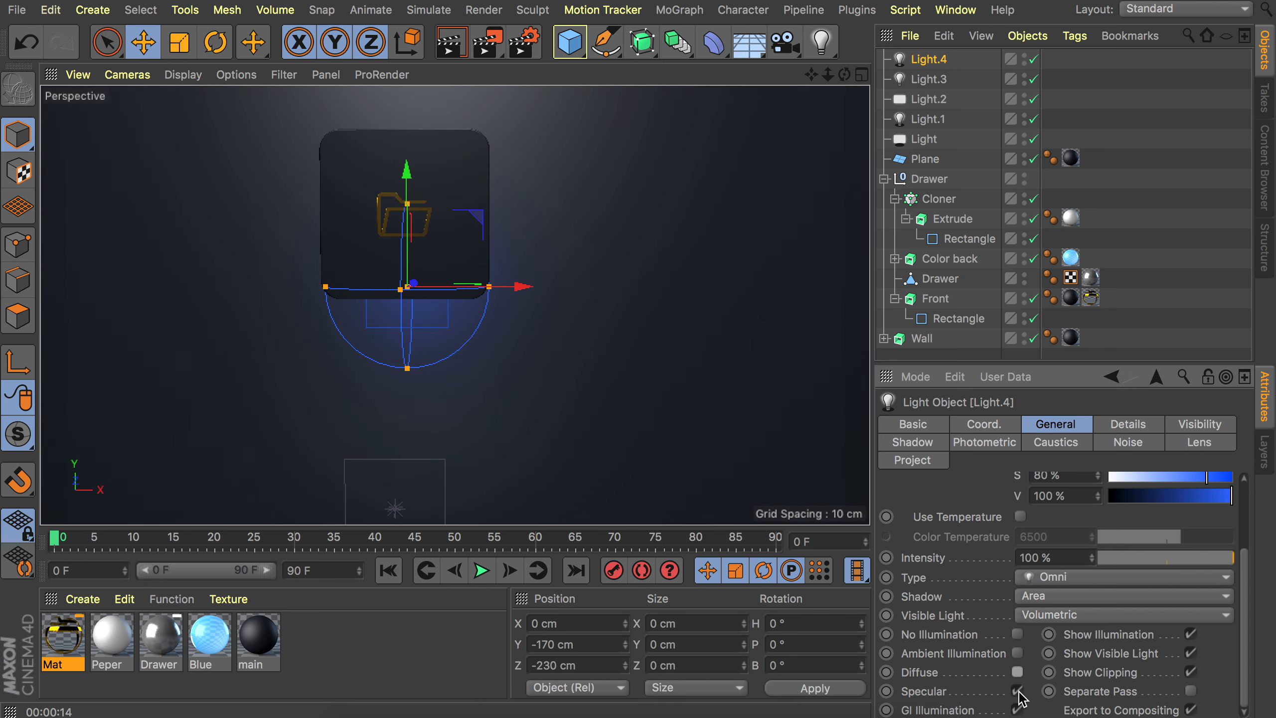
pyautogui.click(1018, 692)
pyautogui.click(451, 43)
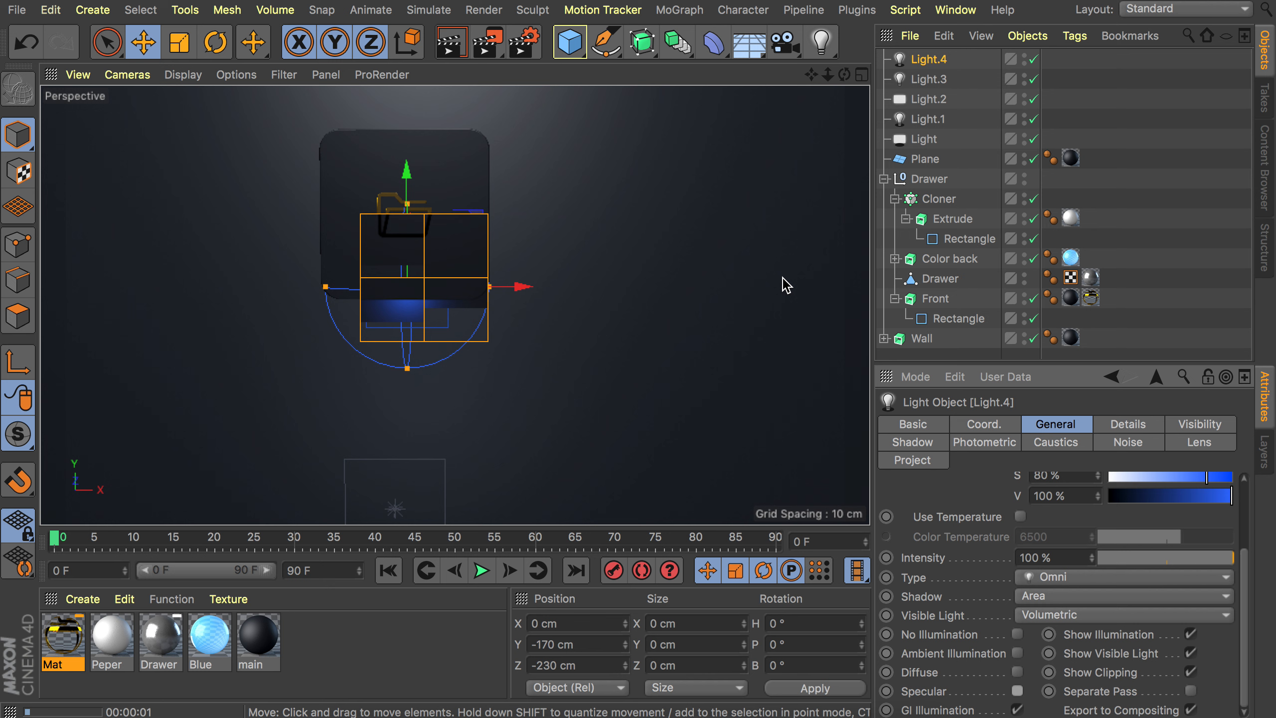
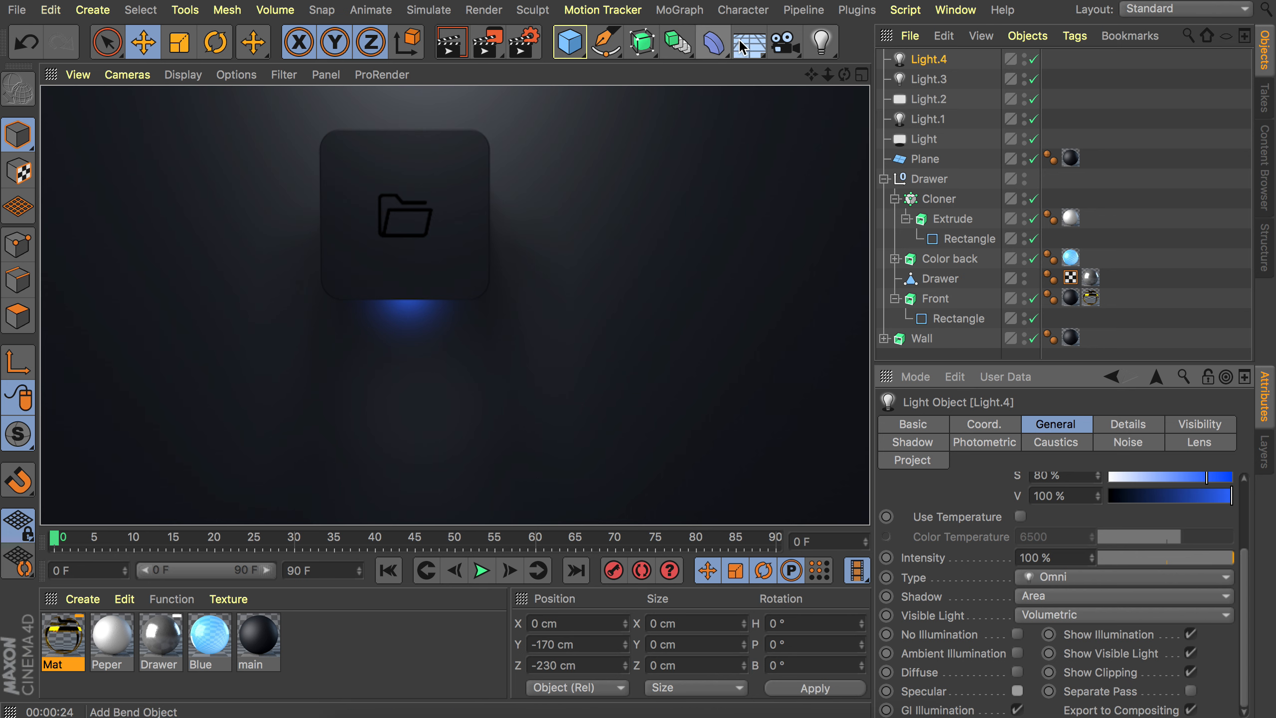
# Add a Sky object, create a new material with color brightness V at 50%, and apply it to the Sky.
pyautogui.moveTo(749, 43); pyautogui.dragTo(819, 103)
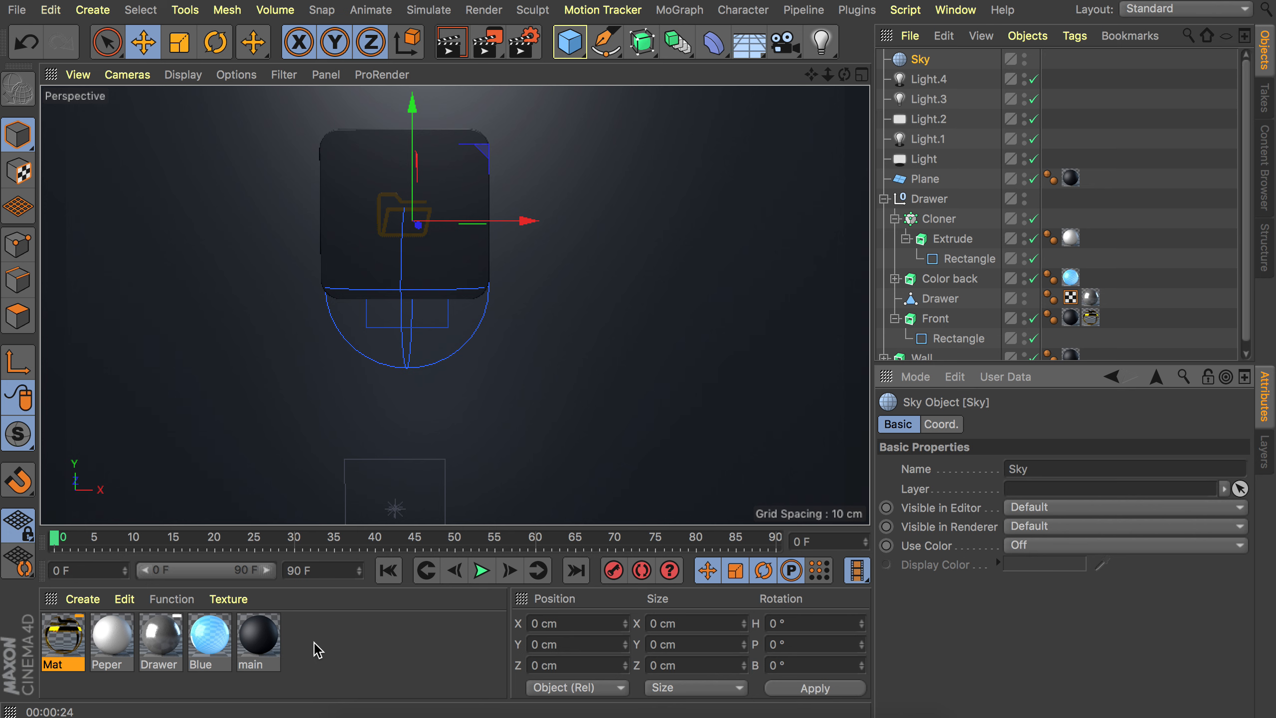
pyautogui.doubleClick(318, 651)
pyautogui.doubleClick(61, 647)
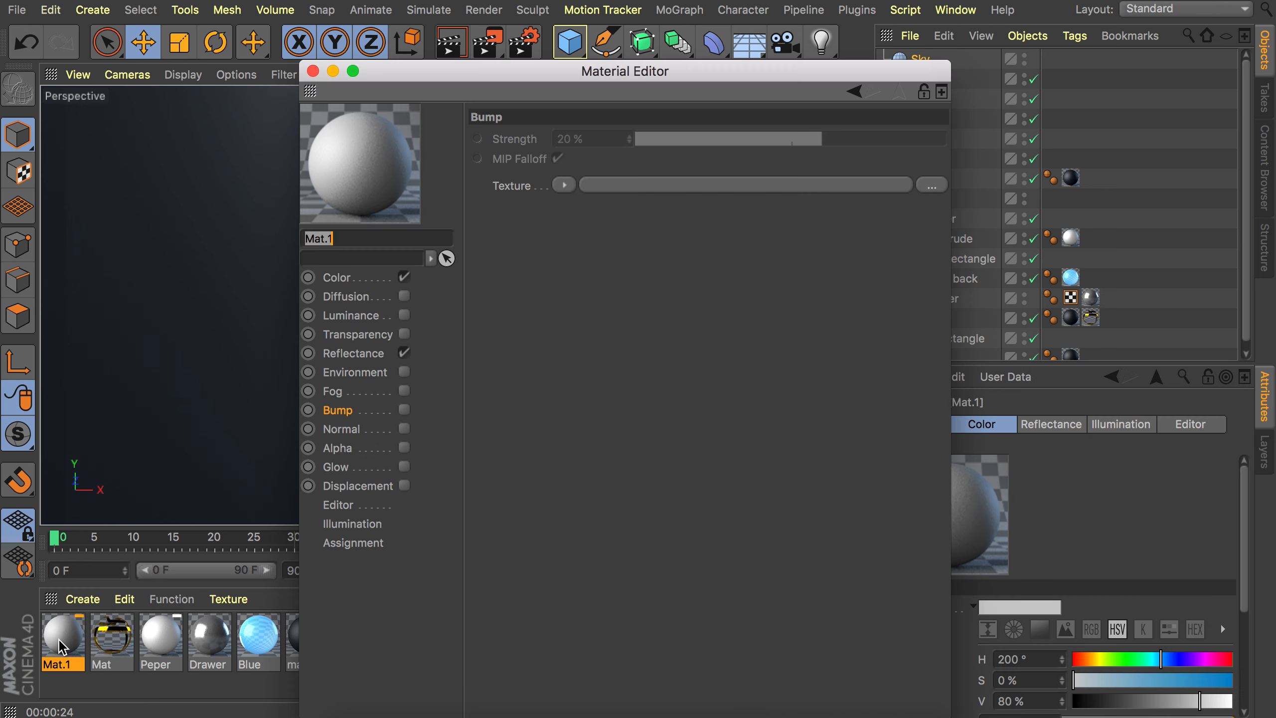
pyautogui.click(348, 280)
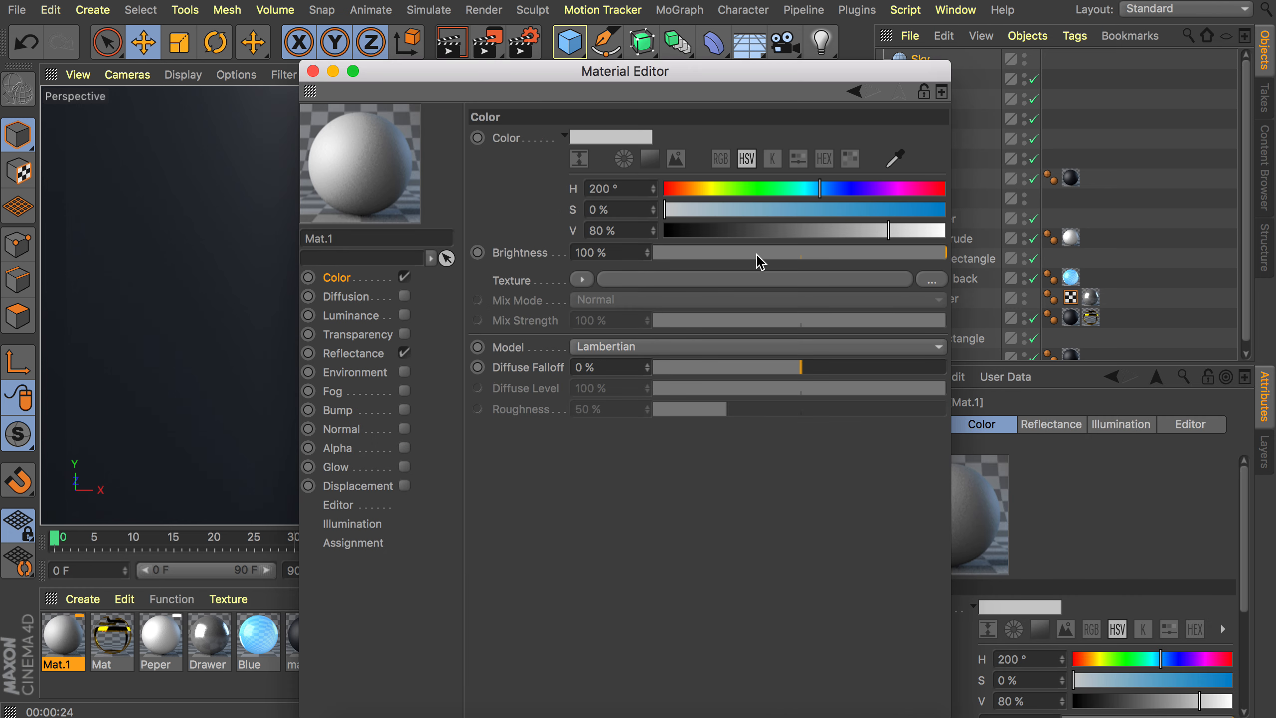
pyautogui.moveTo(794, 231); pyautogui.dragTo(805, 231)
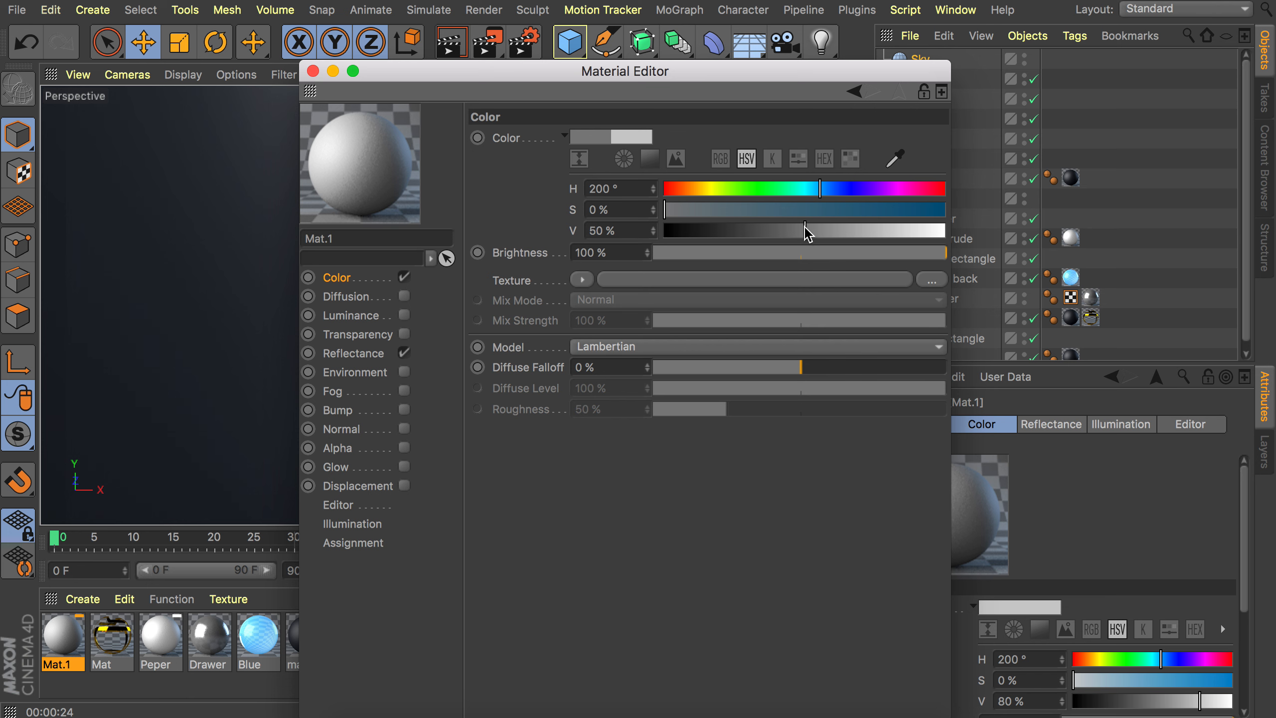
pyautogui.click(312, 71)
pyautogui.moveTo(70, 646); pyautogui.dragTo(930, 65)
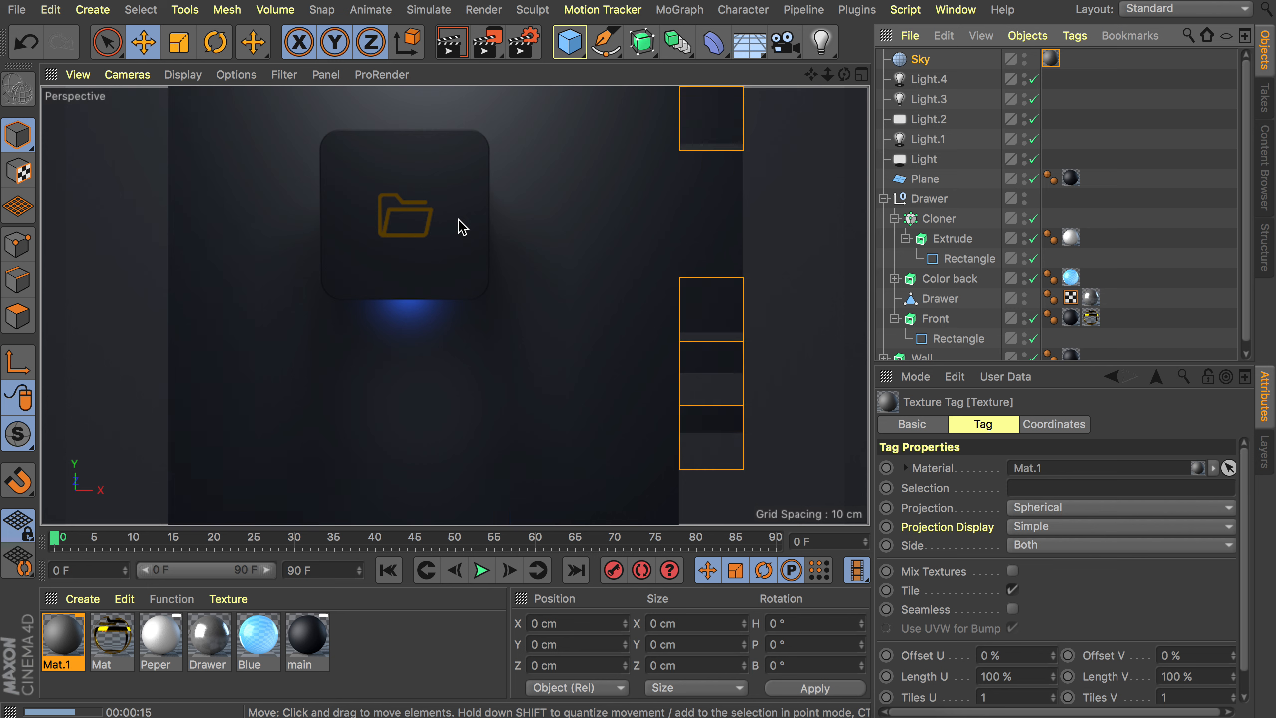
# Add a Disc object and set its outer radius to 2500 cm.
pyautogui.click(569, 44)
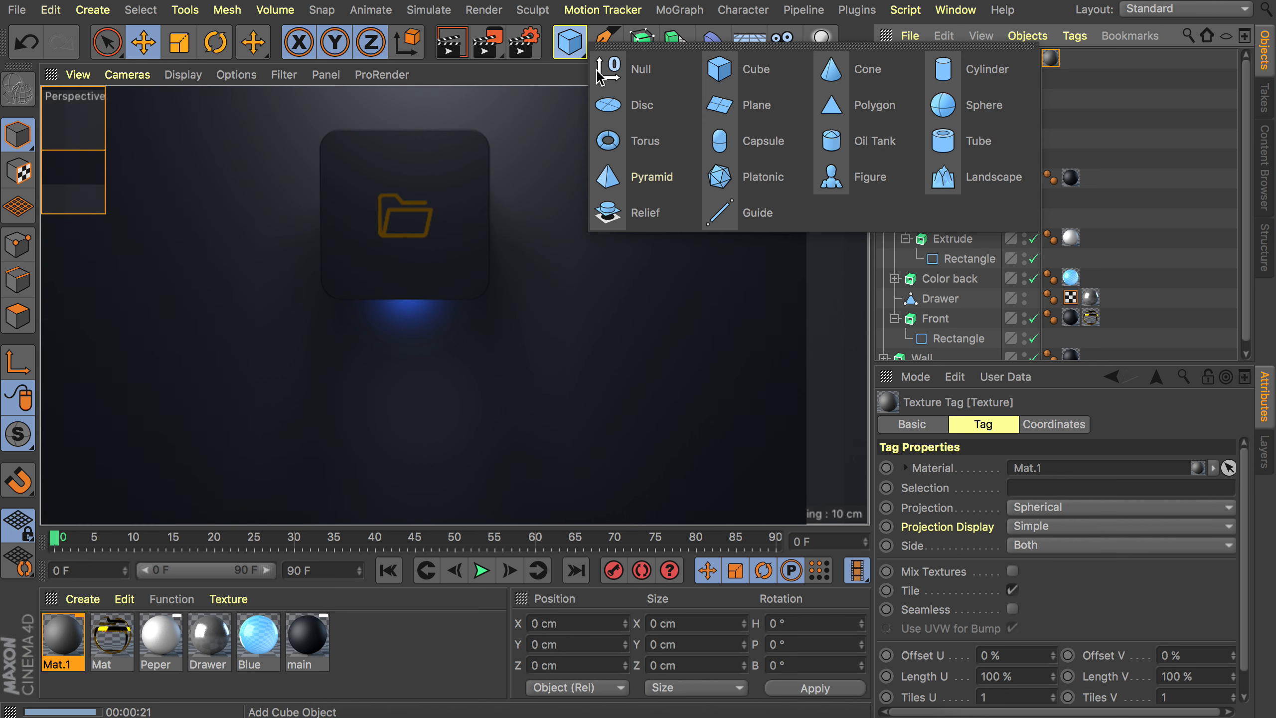
pyautogui.click(648, 106)
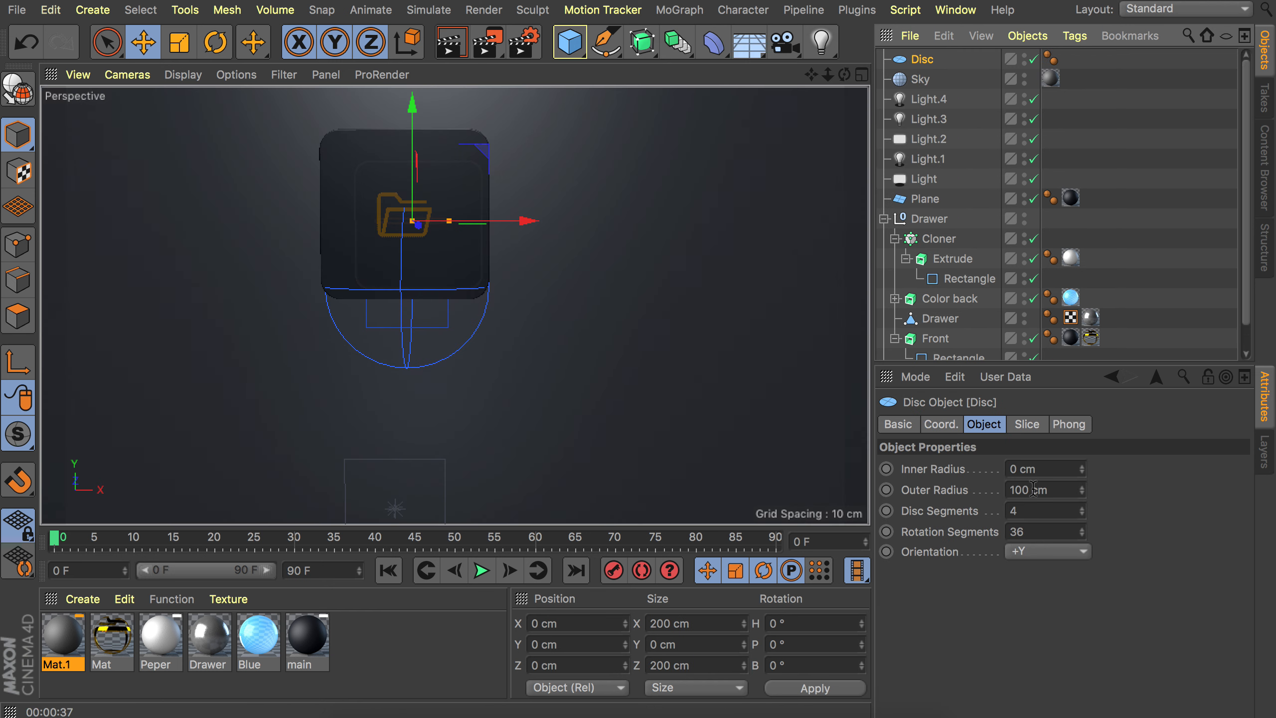
pyautogui.doubleClick(1032, 489)
pyautogui.write('2500')
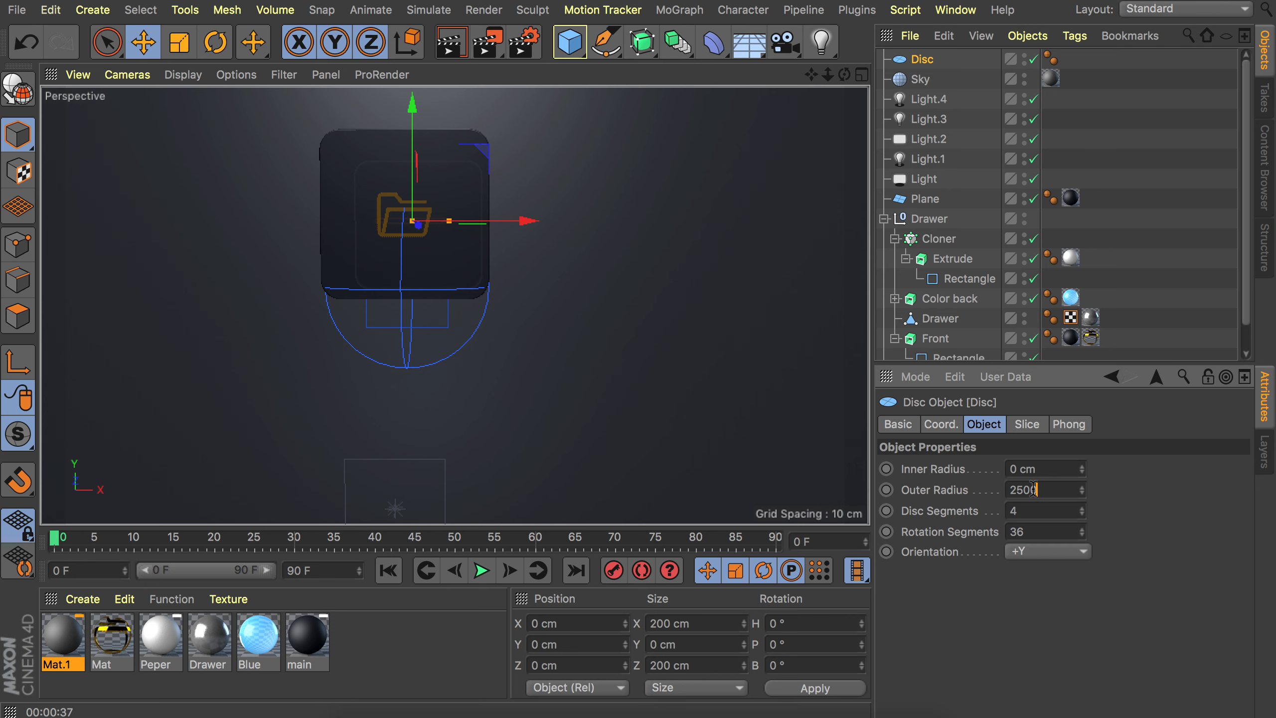
pyautogui.press('Return')
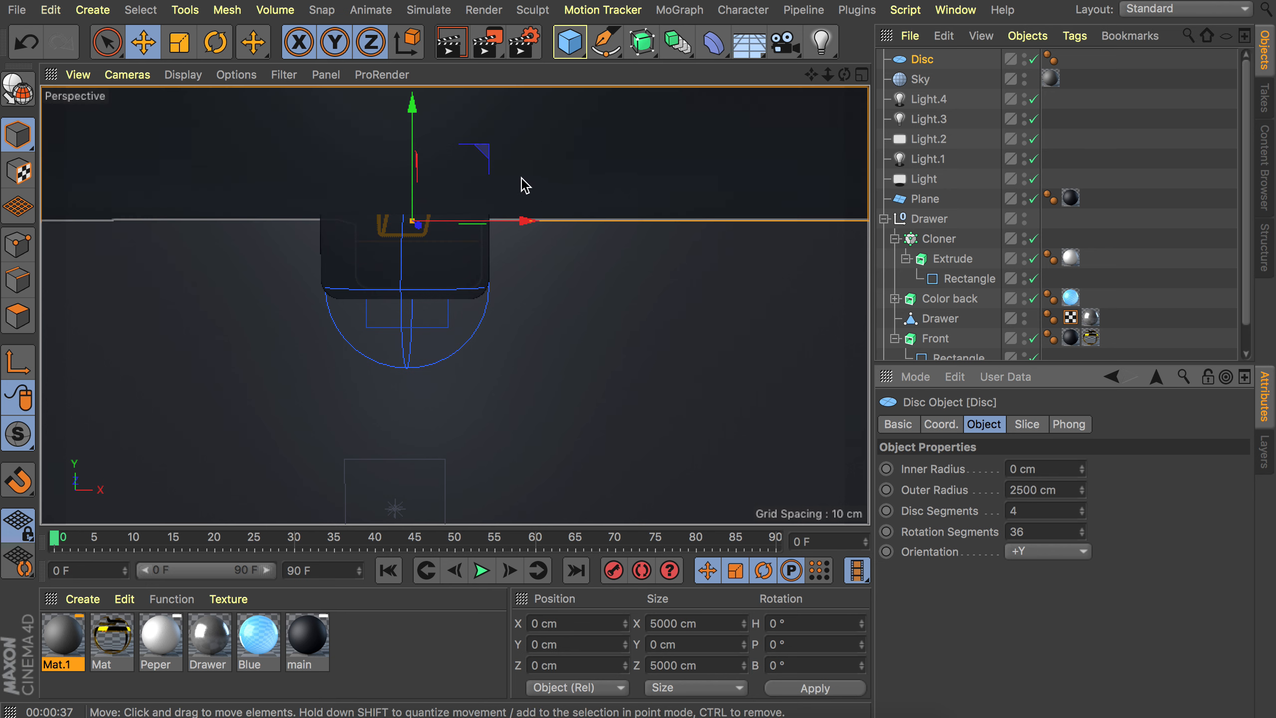
# Set the disc's orientation to +Z.
pyautogui.keyDown('alt'); pyautogui.moveTo(521, 179); pyautogui.dragTo(435, 387, button='right'); pyautogui.keyUp('alt')
pyautogui.keyDown('alt'); pyautogui.moveTo(466, 204); pyautogui.dragTo(556, 262); pyautogui.keyUp('alt')
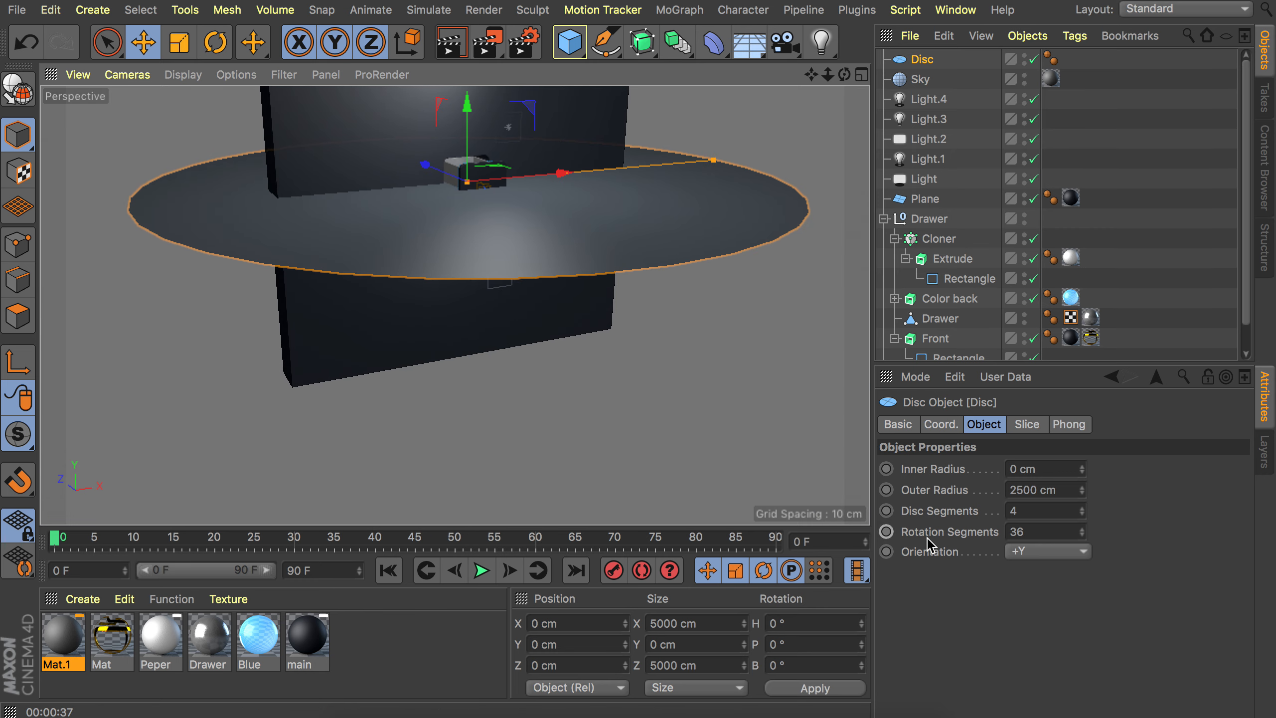
pyautogui.click(1030, 551)
pyautogui.click(1042, 563)
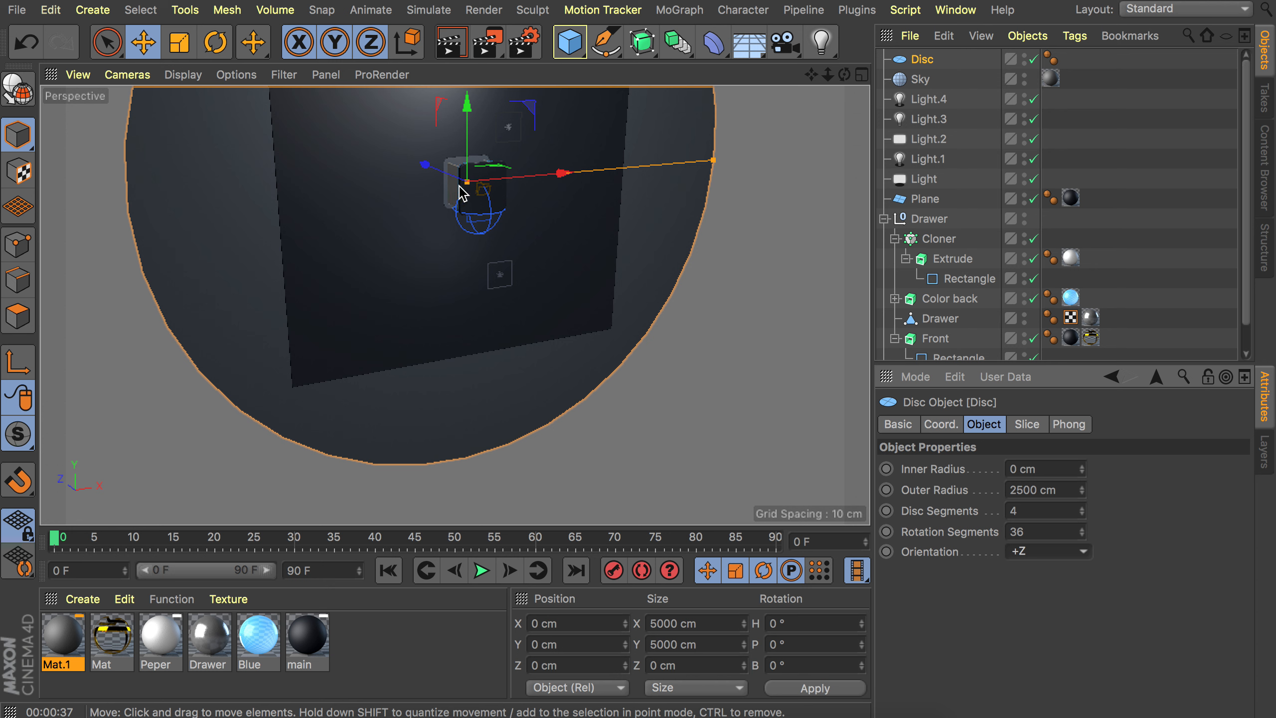
# Add a Target tag to the disc and set its target object to Wall.
pyautogui.keyDown('alt'); pyautogui.moveTo(464, 193); pyautogui.dragTo(470, 289, button='middle'); pyautogui.keyUp('alt')
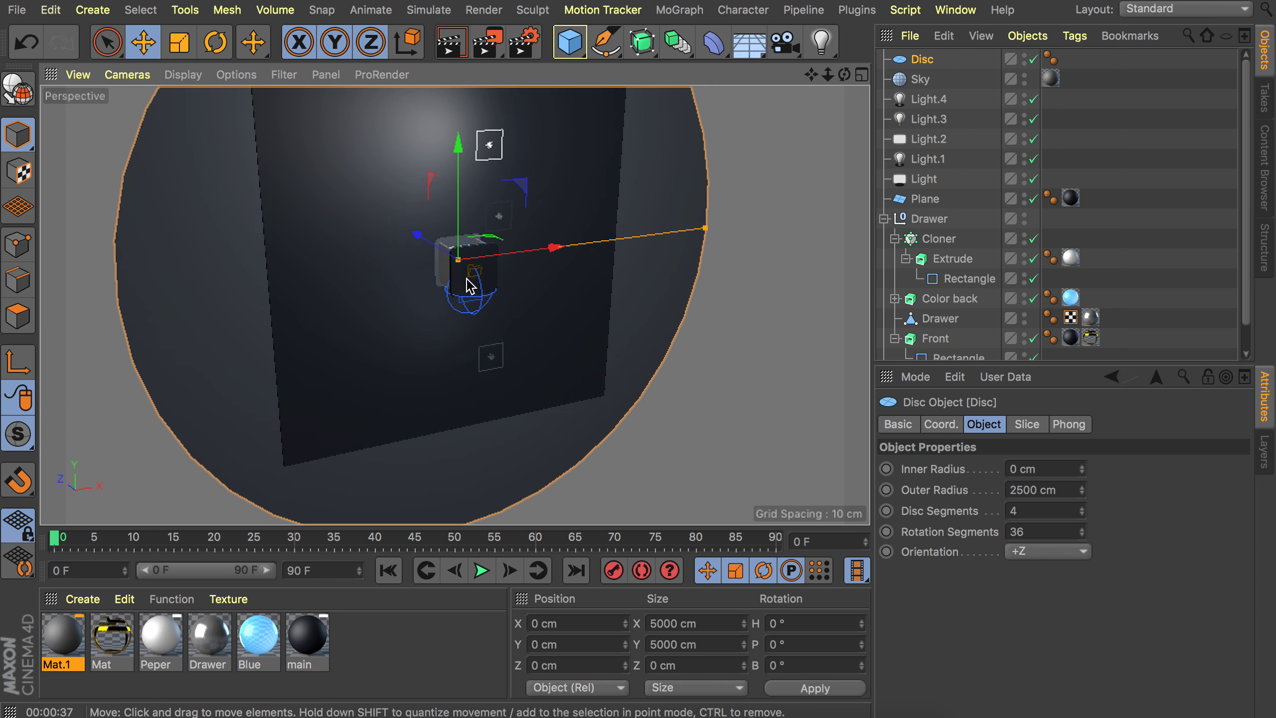
pyautogui.rightClick(931, 62)
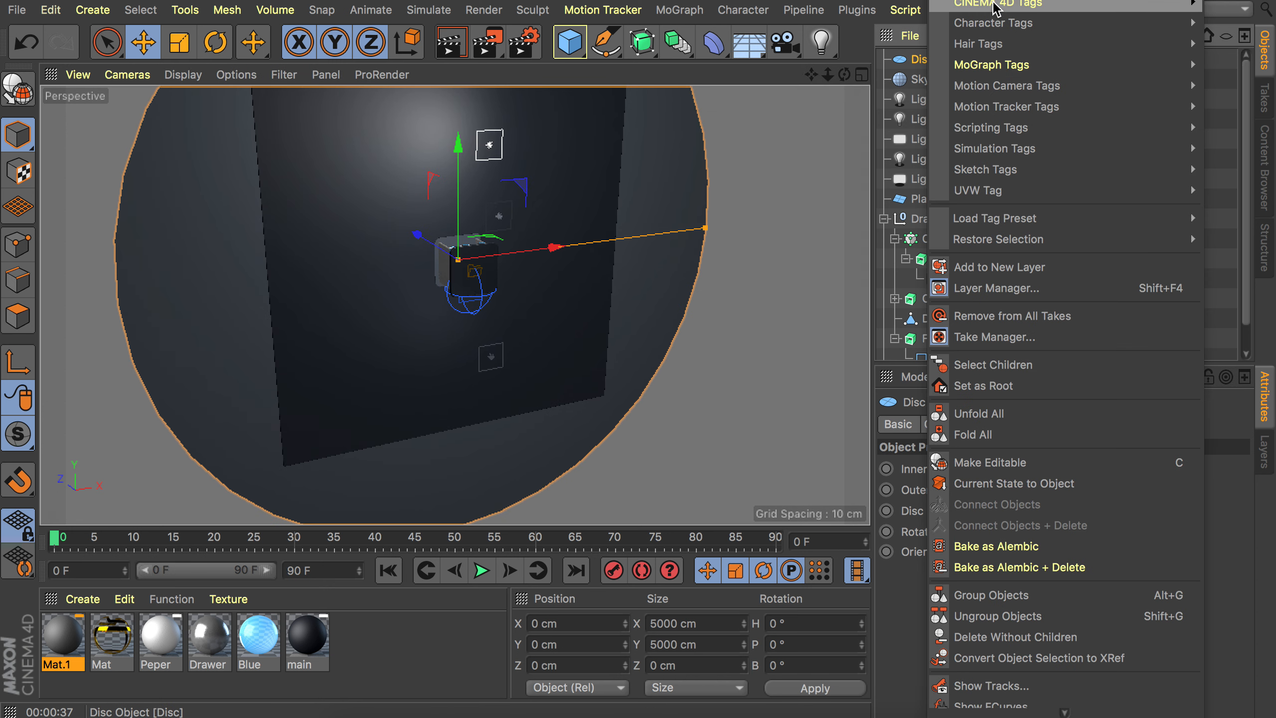
pyautogui.moveTo(970, 10)
pyautogui.click(867, 483)
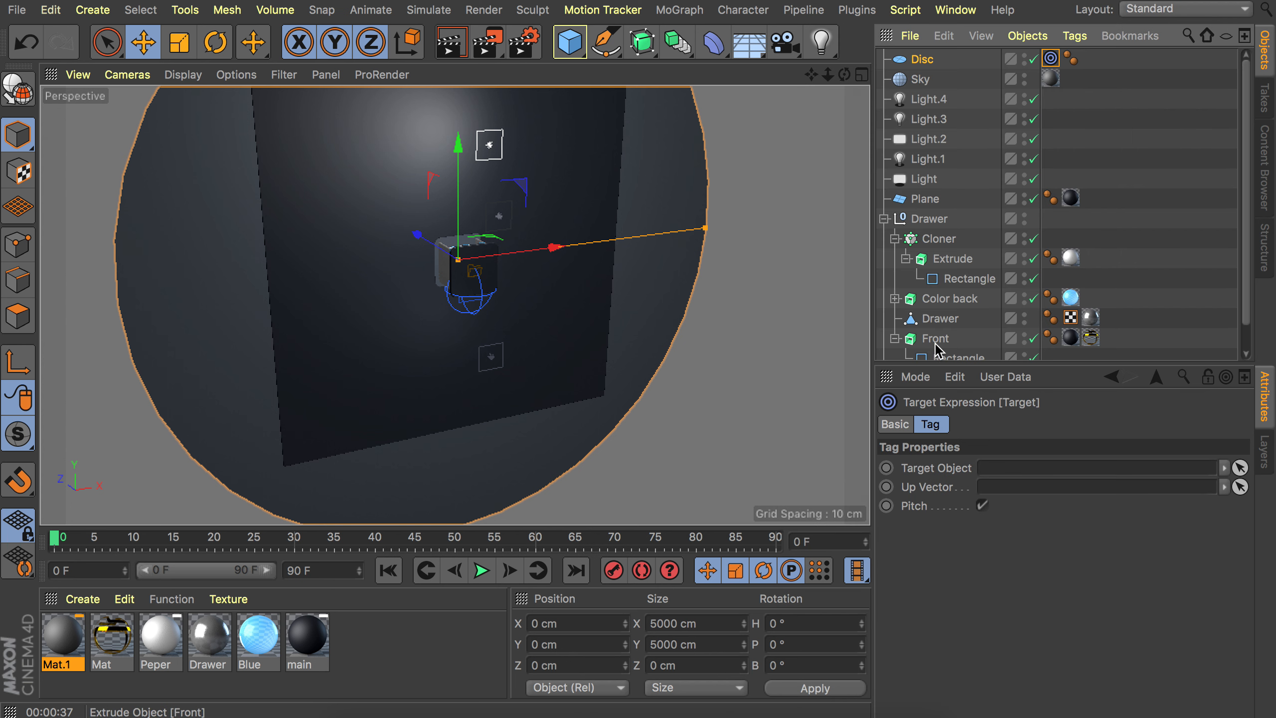
pyautogui.scroll(-2, 942, 321)
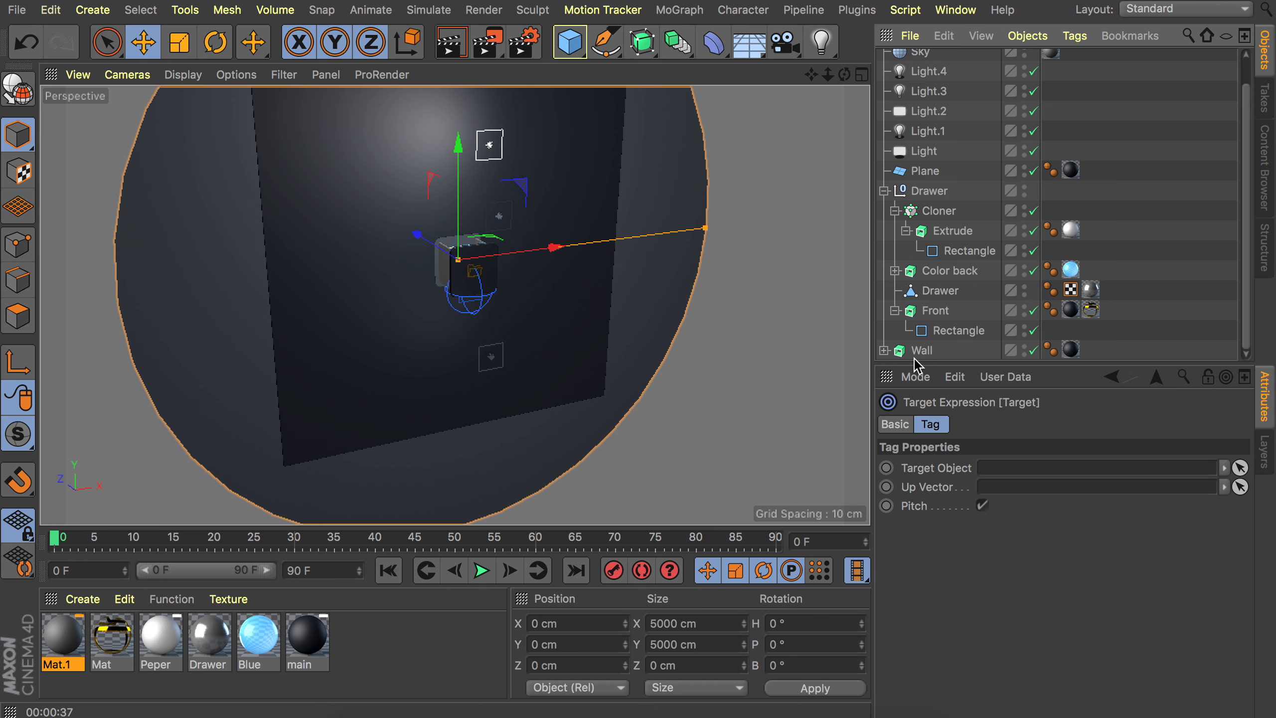
pyautogui.moveTo(919, 352); pyautogui.dragTo(987, 467)
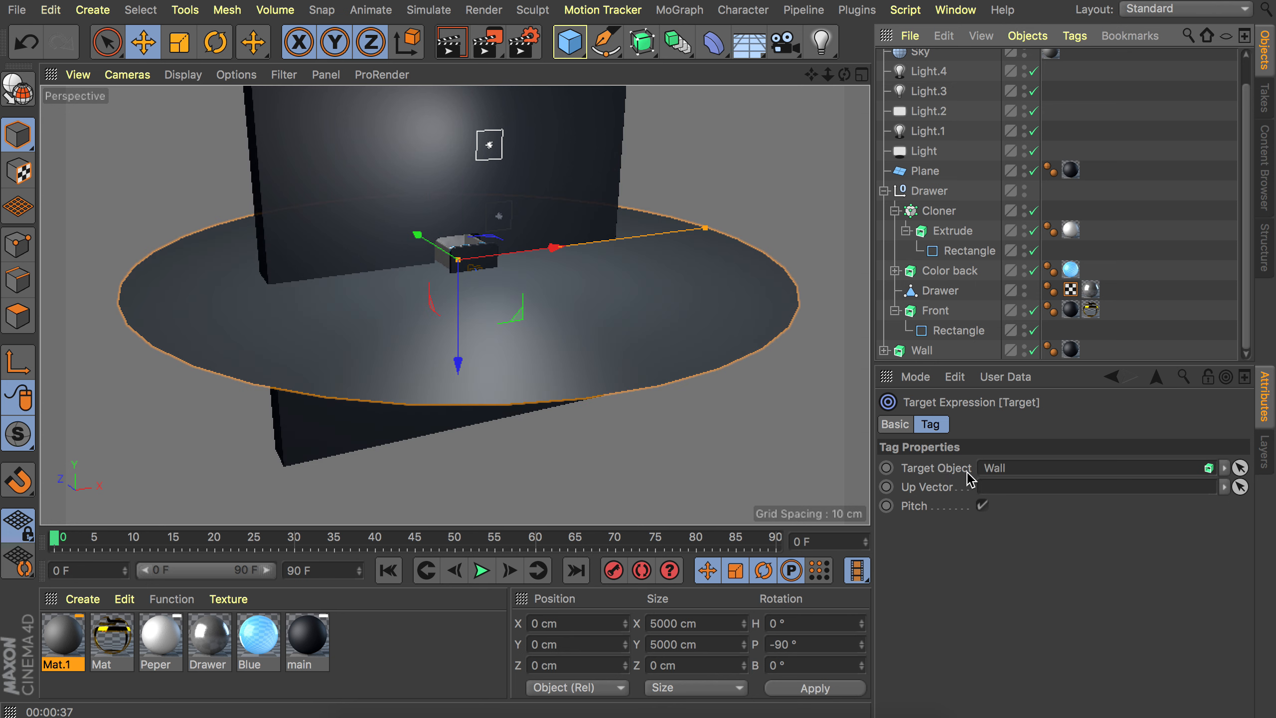
# Position the disc at X 1400 cm, Y 540 cm and Z -2100 cm.
pyautogui.click(490, 279)
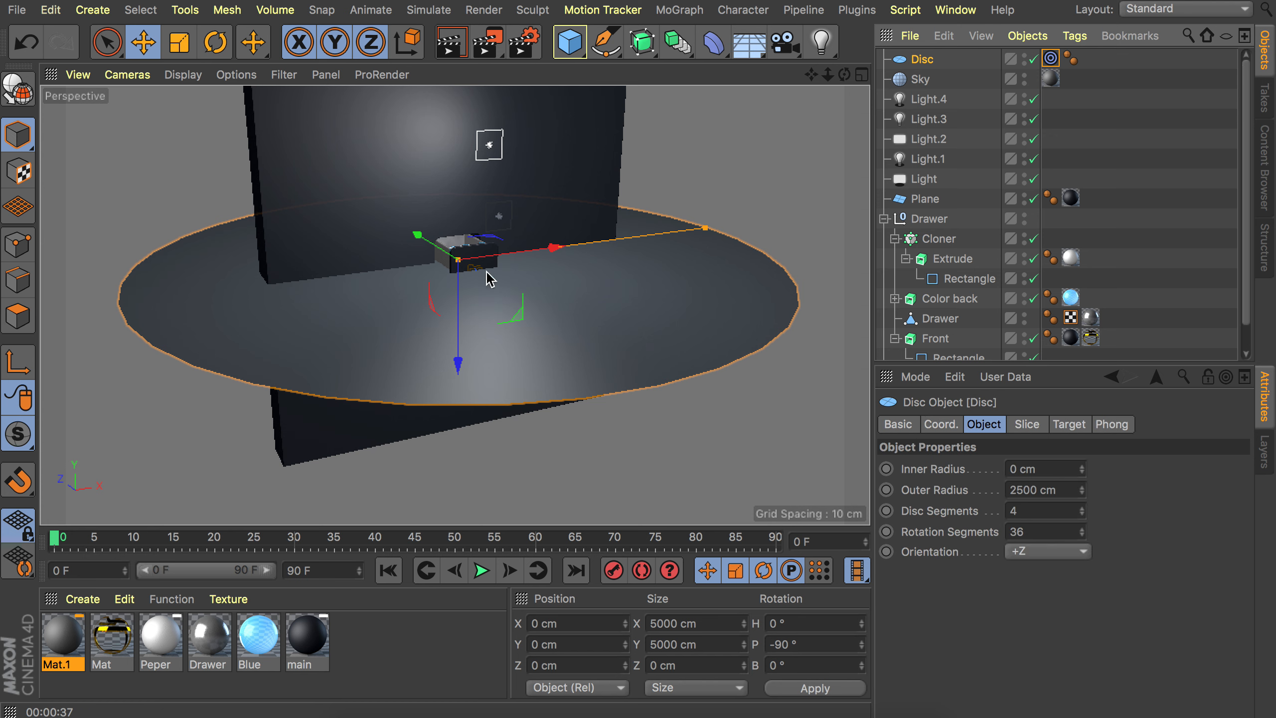
pyautogui.moveTo(490, 279); pyautogui.dragTo(834, 375)
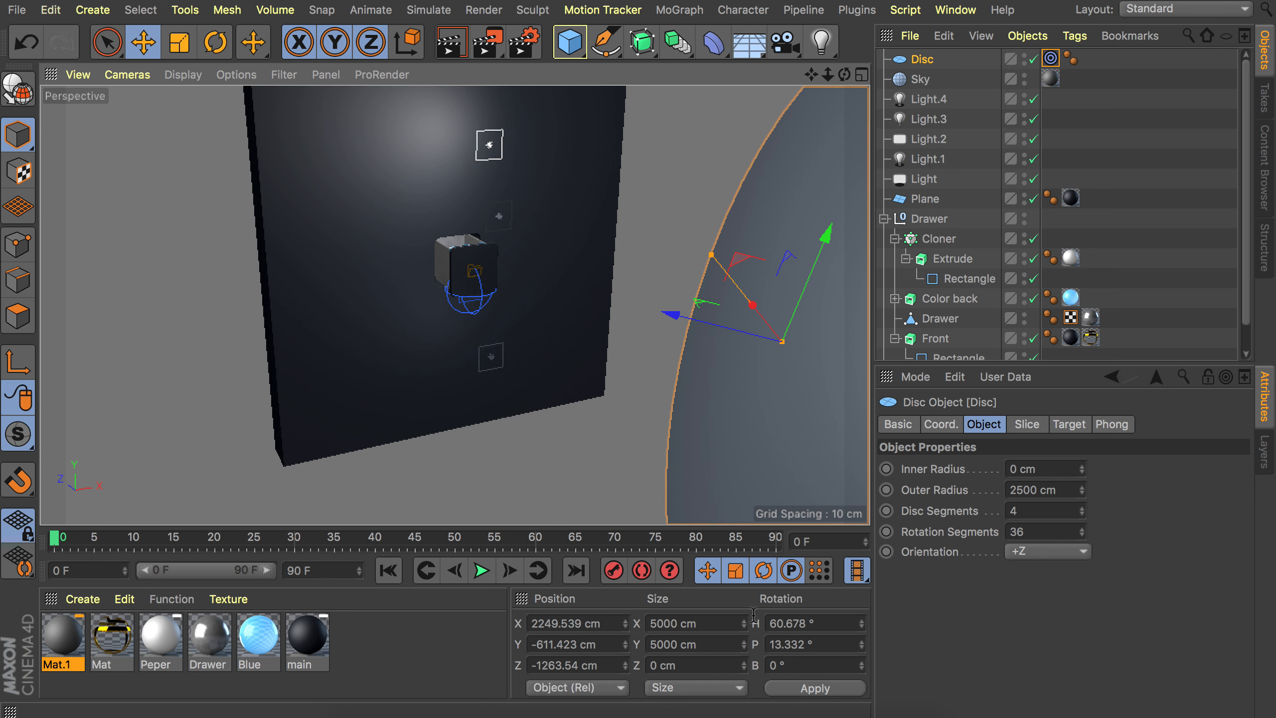
pyautogui.click(577, 623)
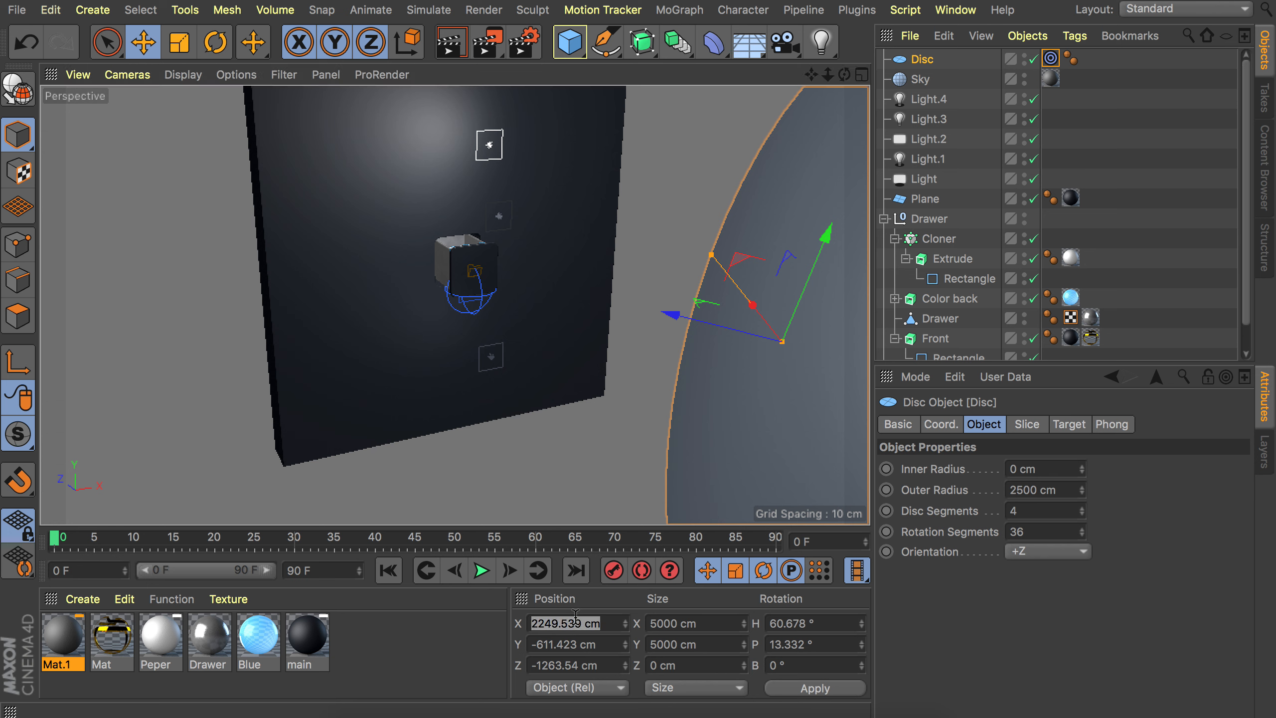
pyautogui.write('1400')
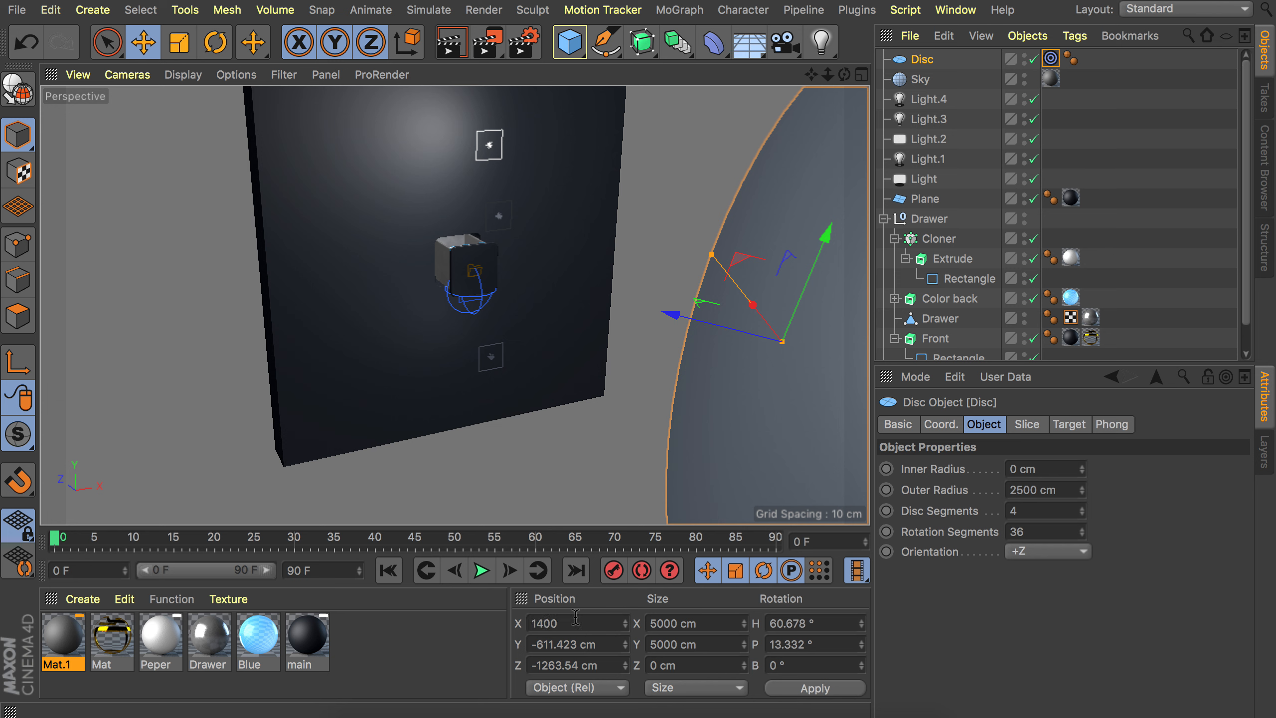
pyautogui.press('Tab')
pyautogui.write('540')
pyautogui.press('Tab')
pyautogui.write('-2100')
pyautogui.press('Return')
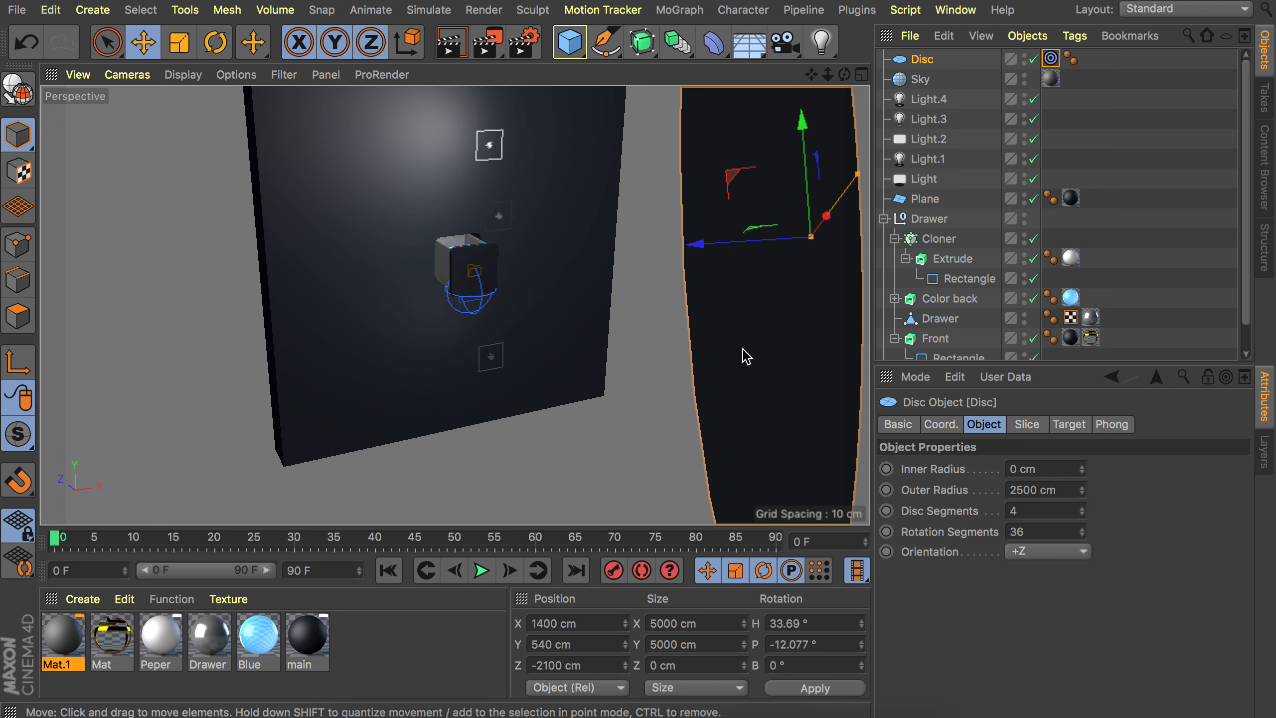
# Try to set the disc's heading rotation to 35°.
pyautogui.keyDown('alt'); pyautogui.moveTo(556, 271); pyautogui.dragTo(658, 230); pyautogui.keyUp('alt')
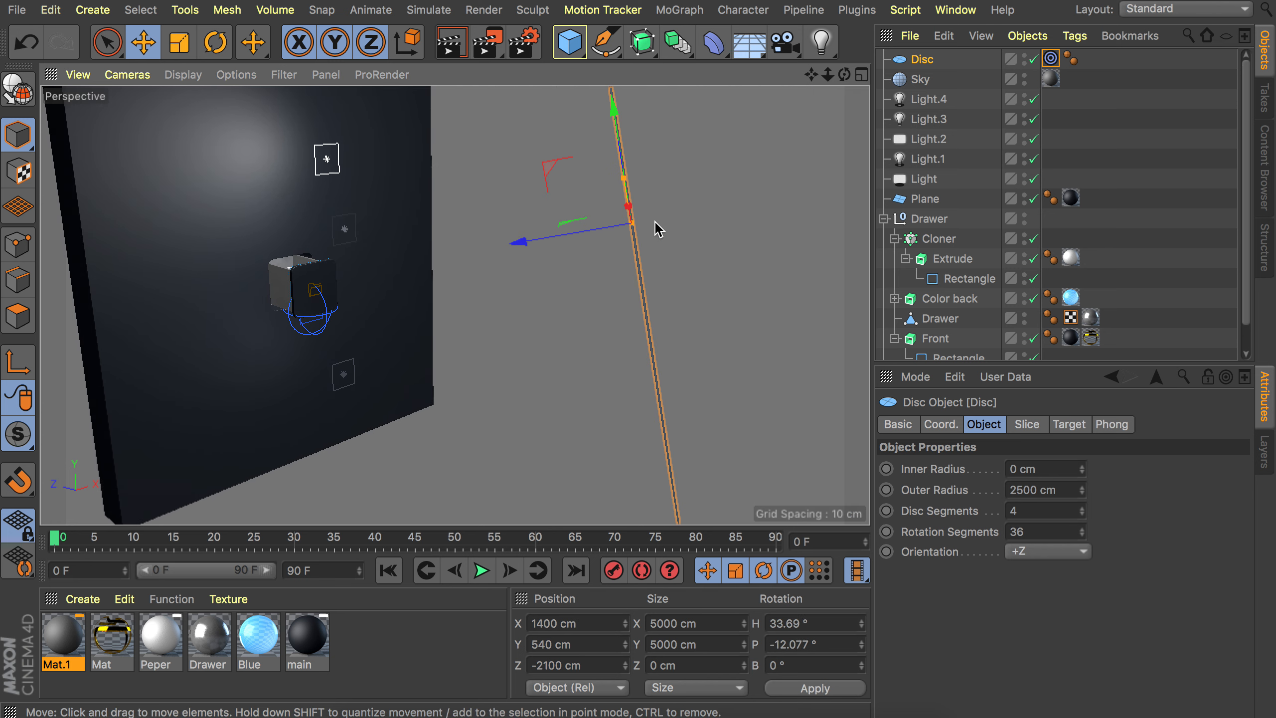
pyautogui.click(783, 624)
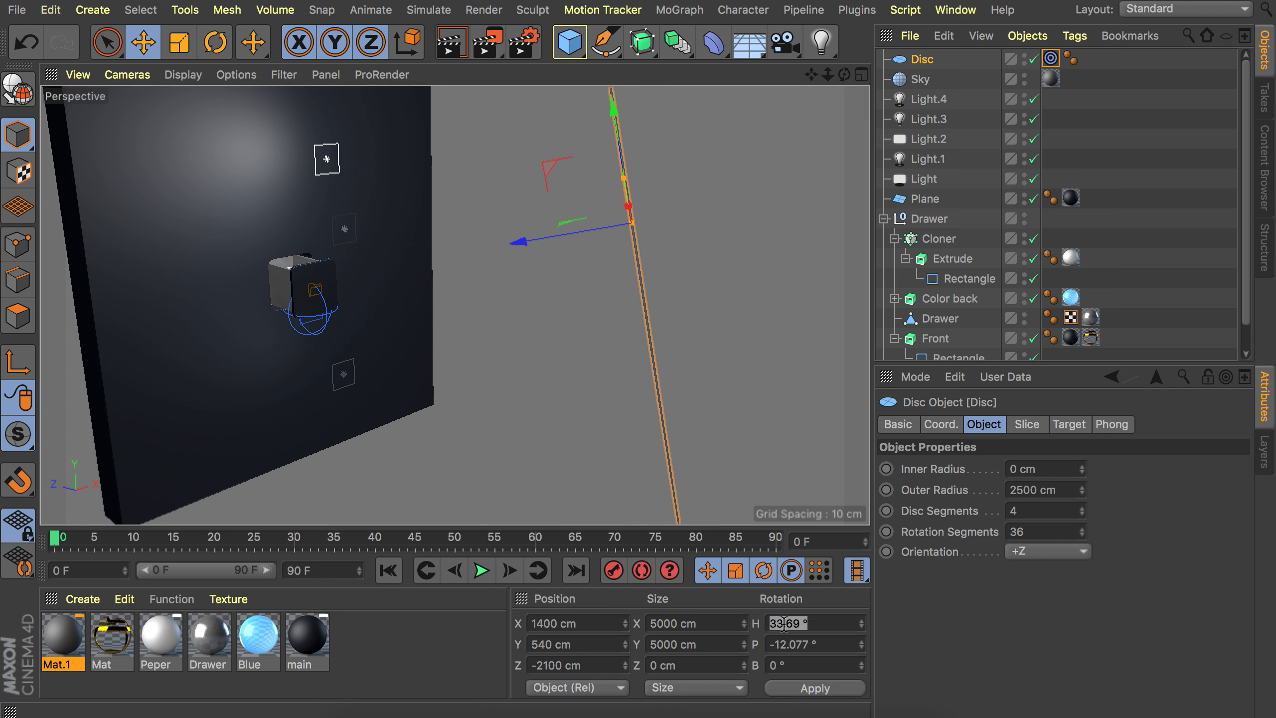
pyautogui.write('35')
pyautogui.press('Tab')
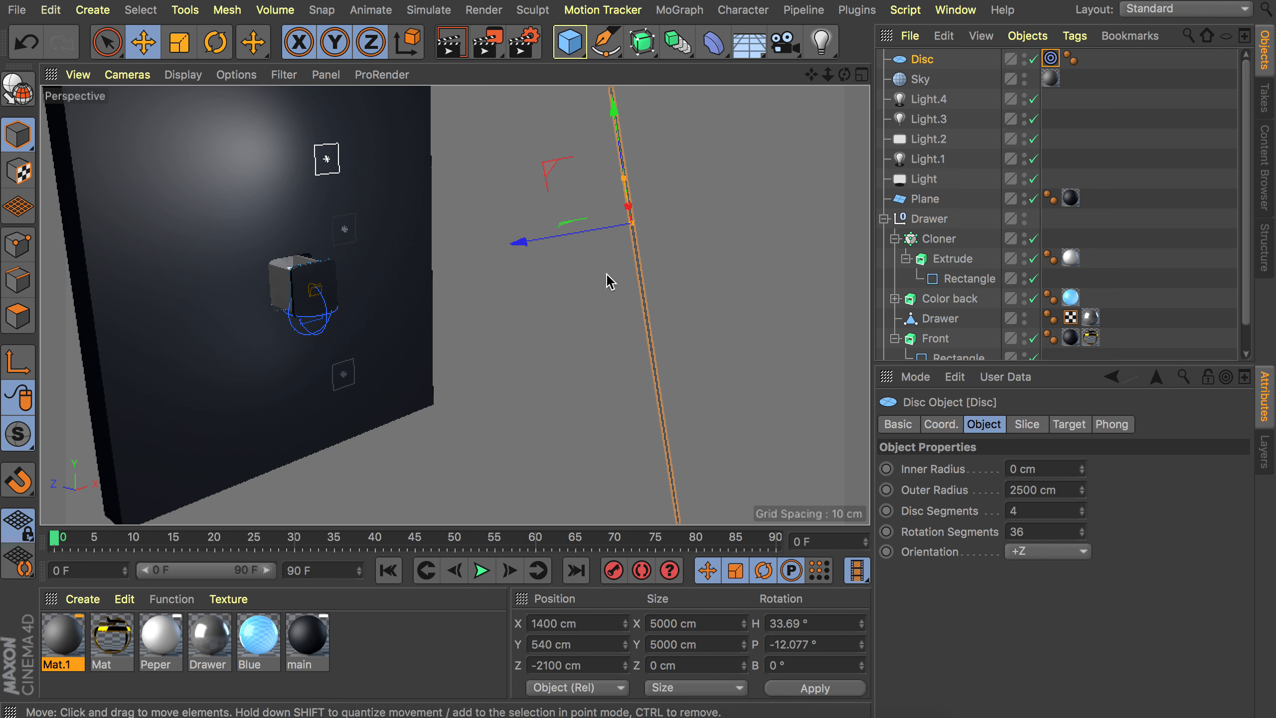
# Create a new material with Luminance and Alpha enabled, loading a Noise shader as the alpha texture.
pyautogui.keyDown('alt'); pyautogui.moveTo(294, 224); pyautogui.dragTo(603, 196); pyautogui.keyUp('alt')
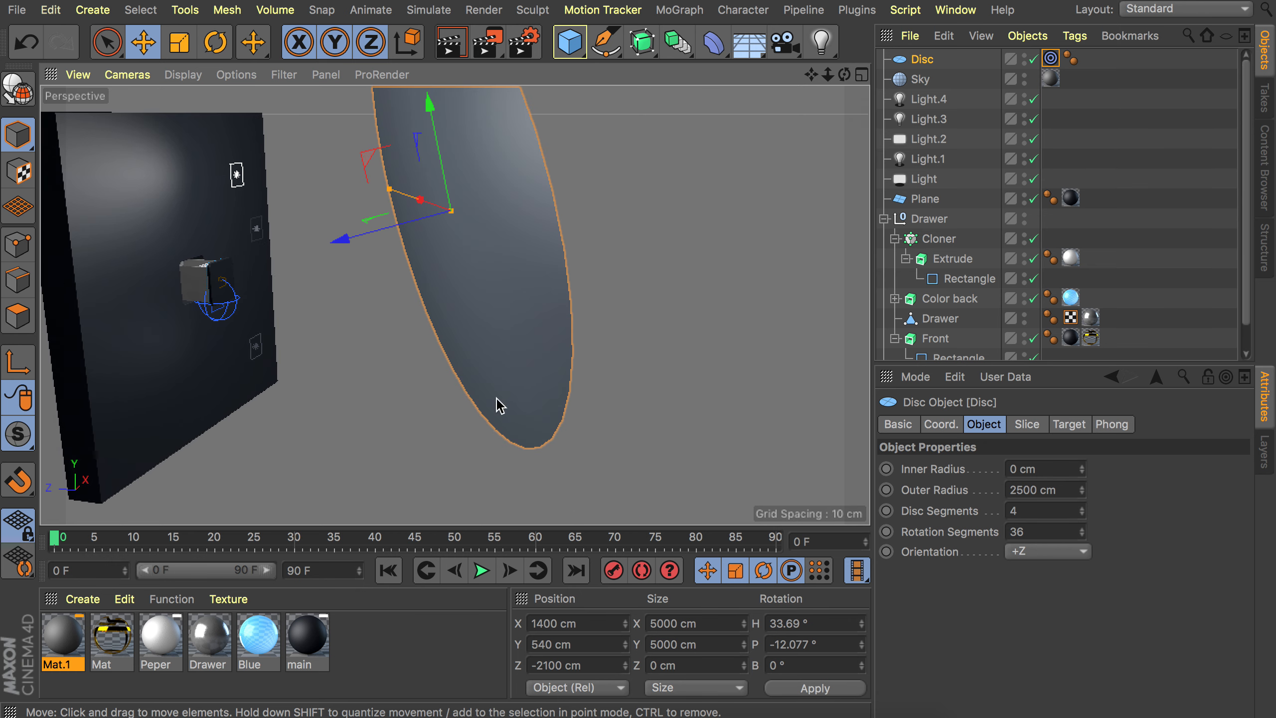
pyautogui.doubleClick(402, 643)
pyautogui.doubleClick(74, 646)
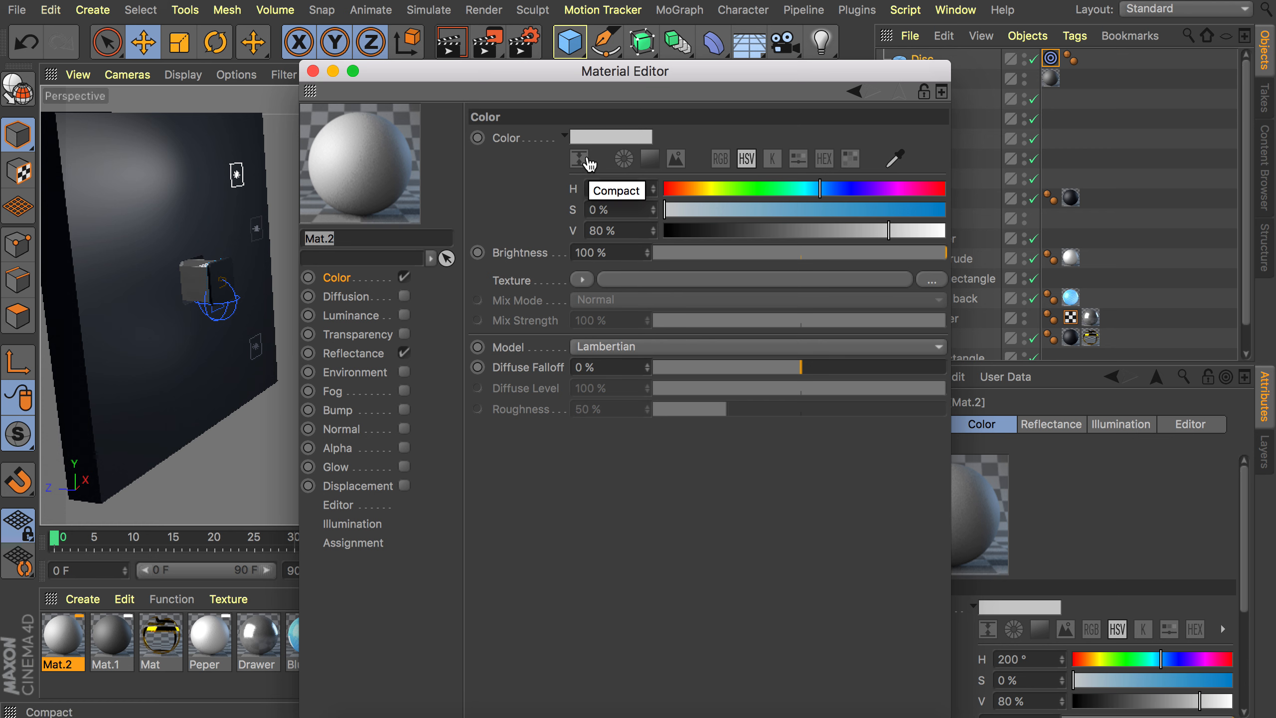
pyautogui.click(405, 315)
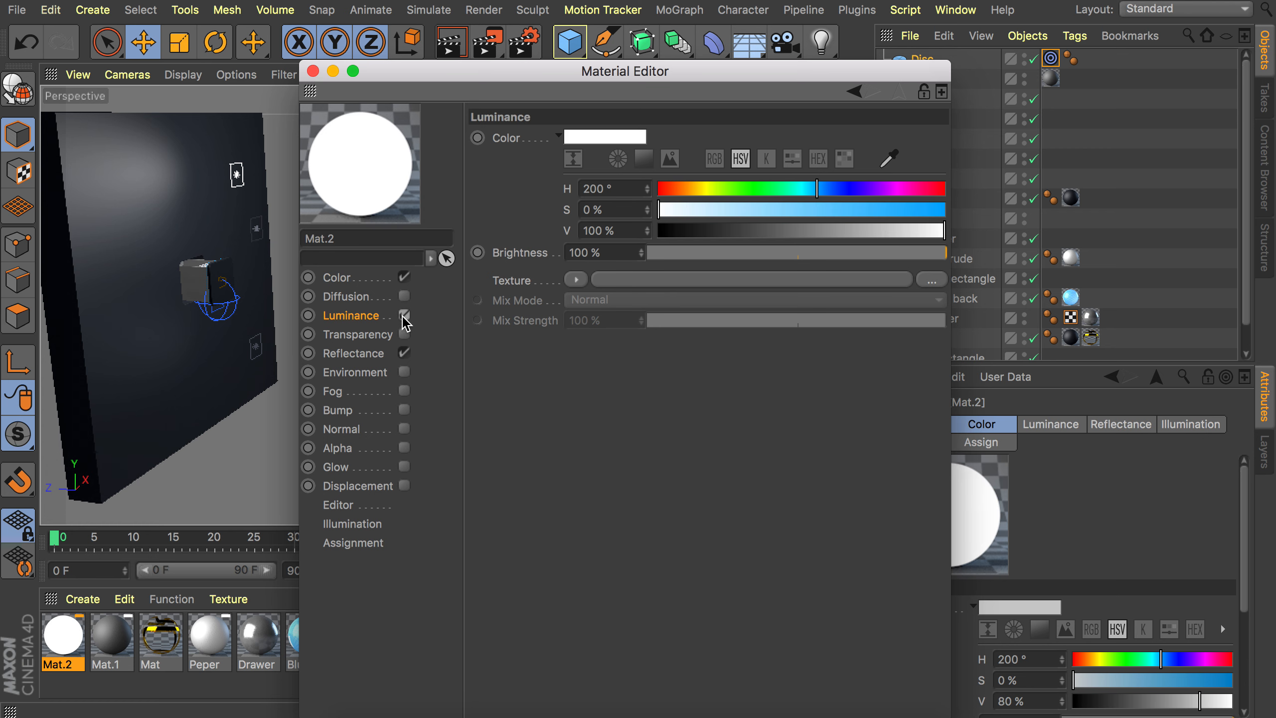
pyautogui.click(404, 447)
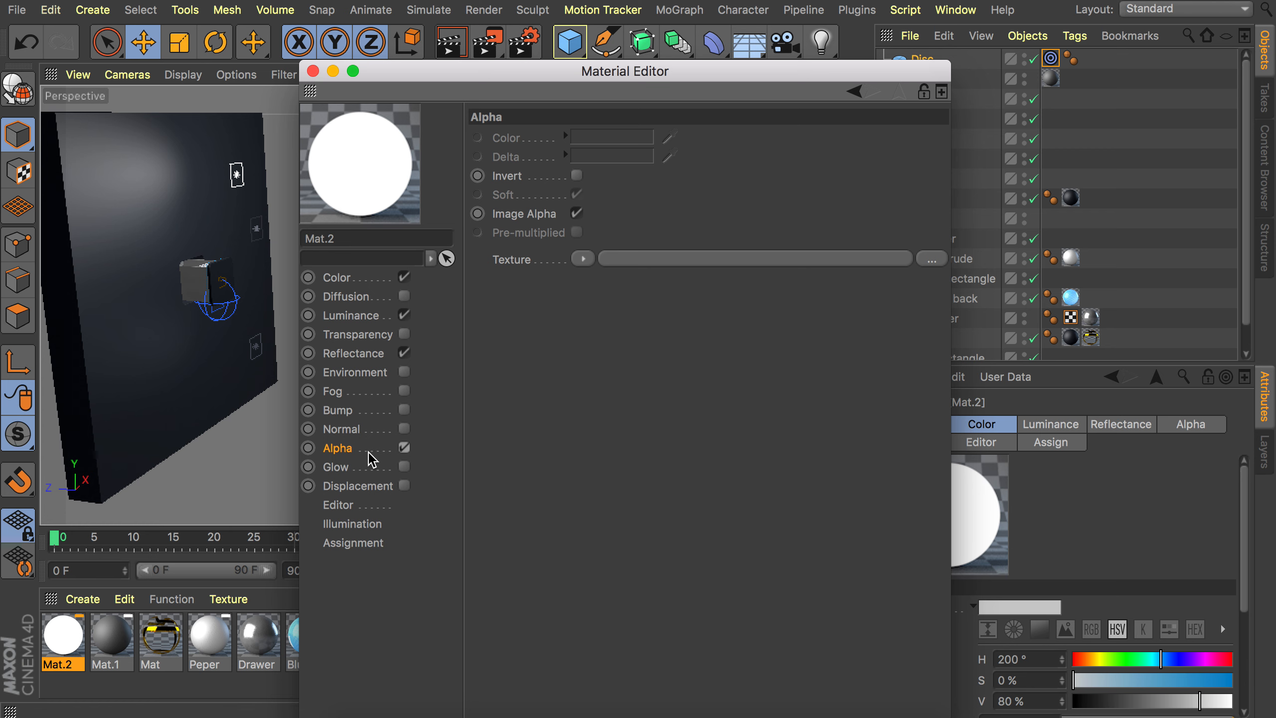
pyautogui.click(587, 259)
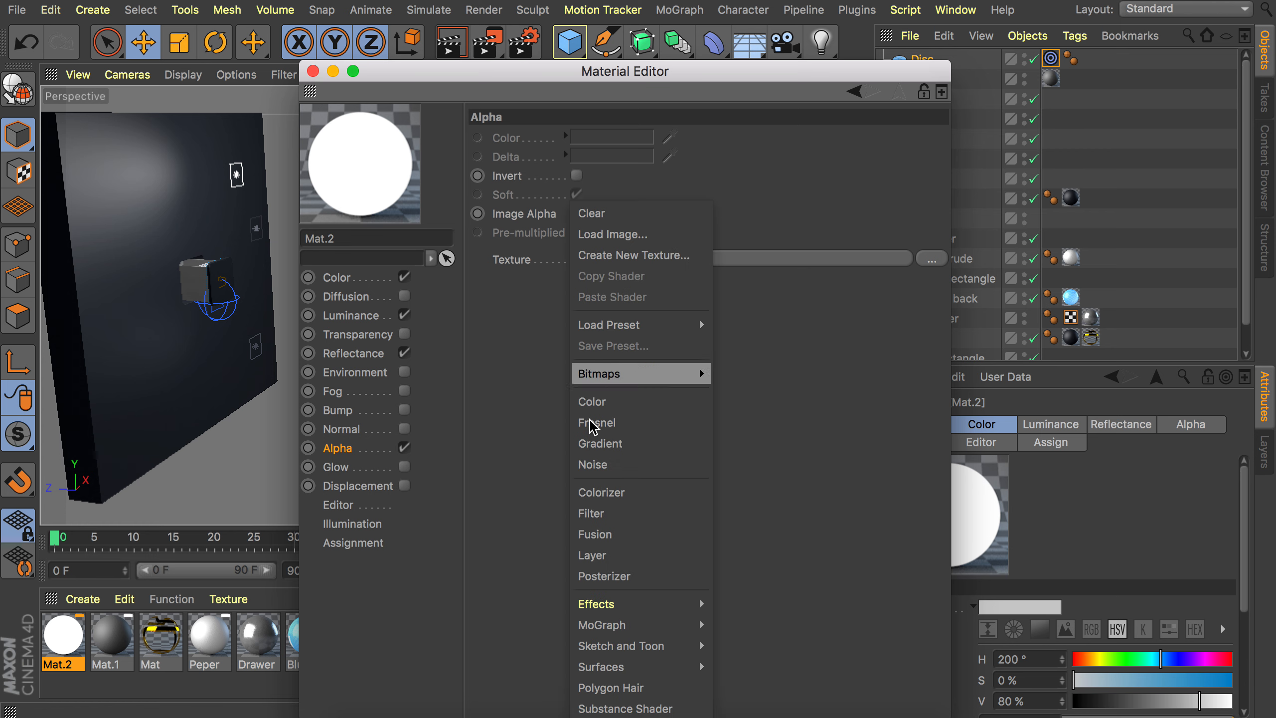
pyautogui.click(609, 466)
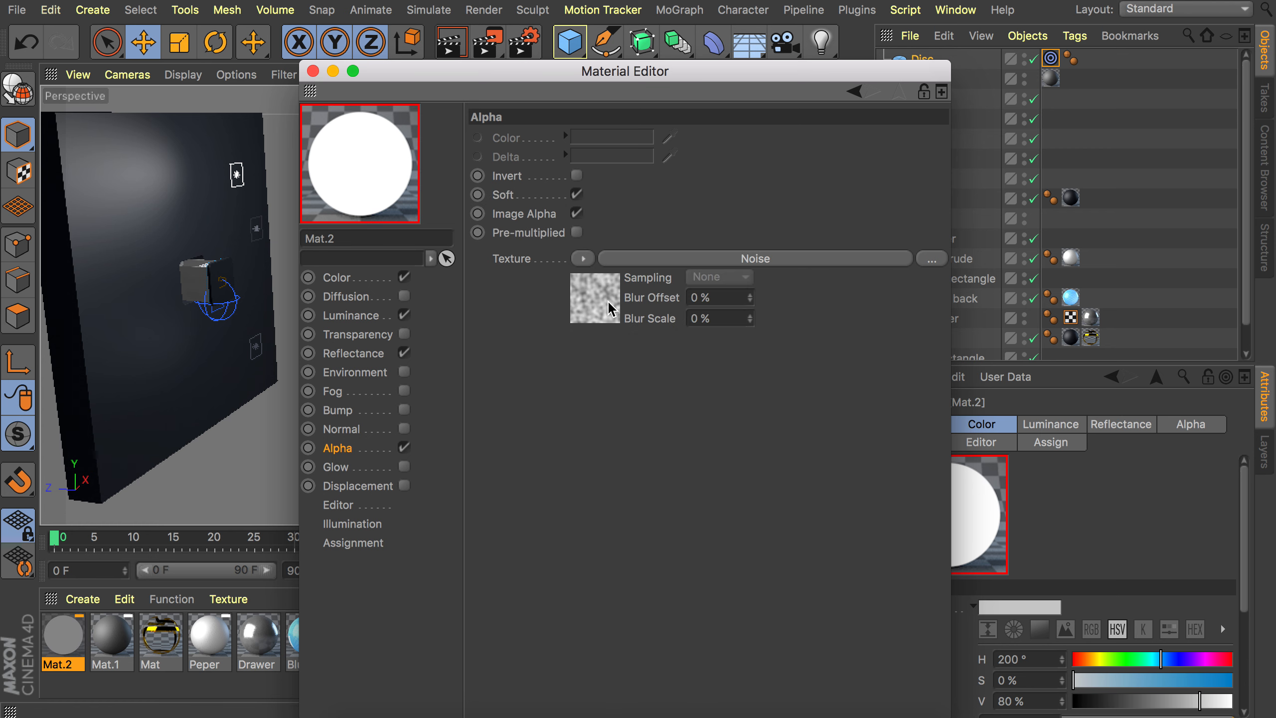
# Set the alpha noise shader's global scale to 50%.
pyautogui.click(607, 299)
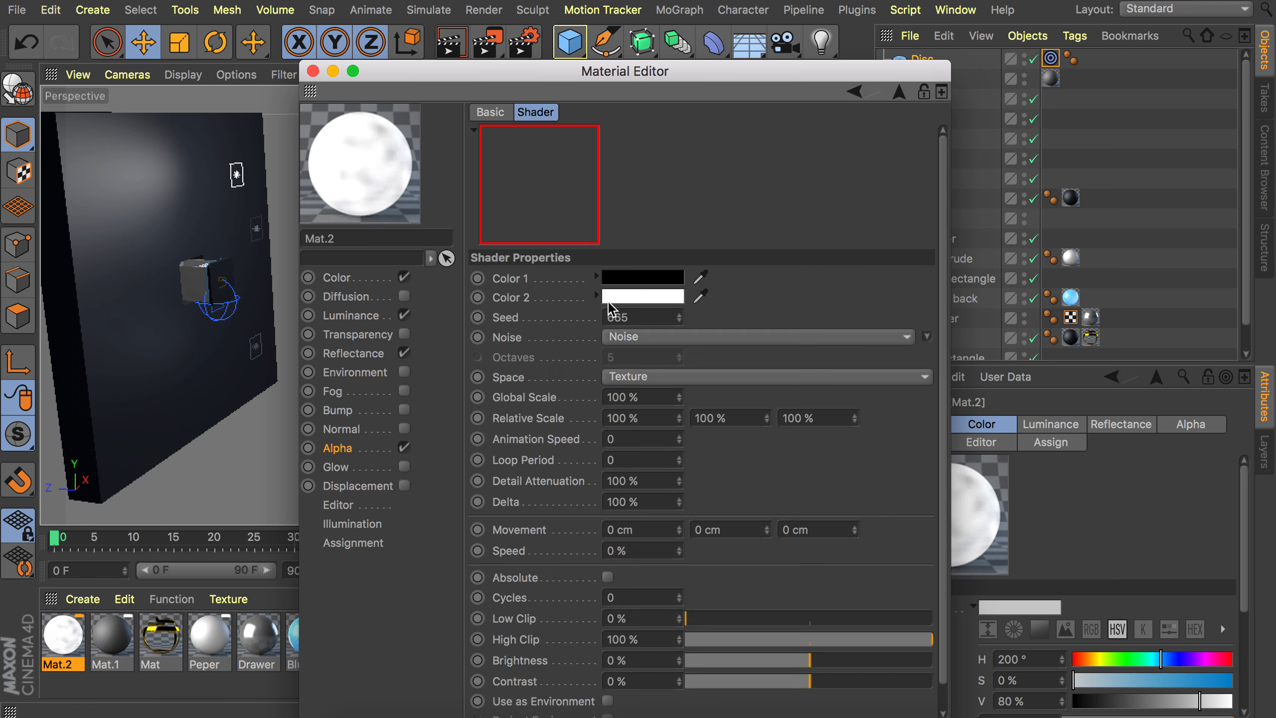
pyautogui.doubleClick(638, 397)
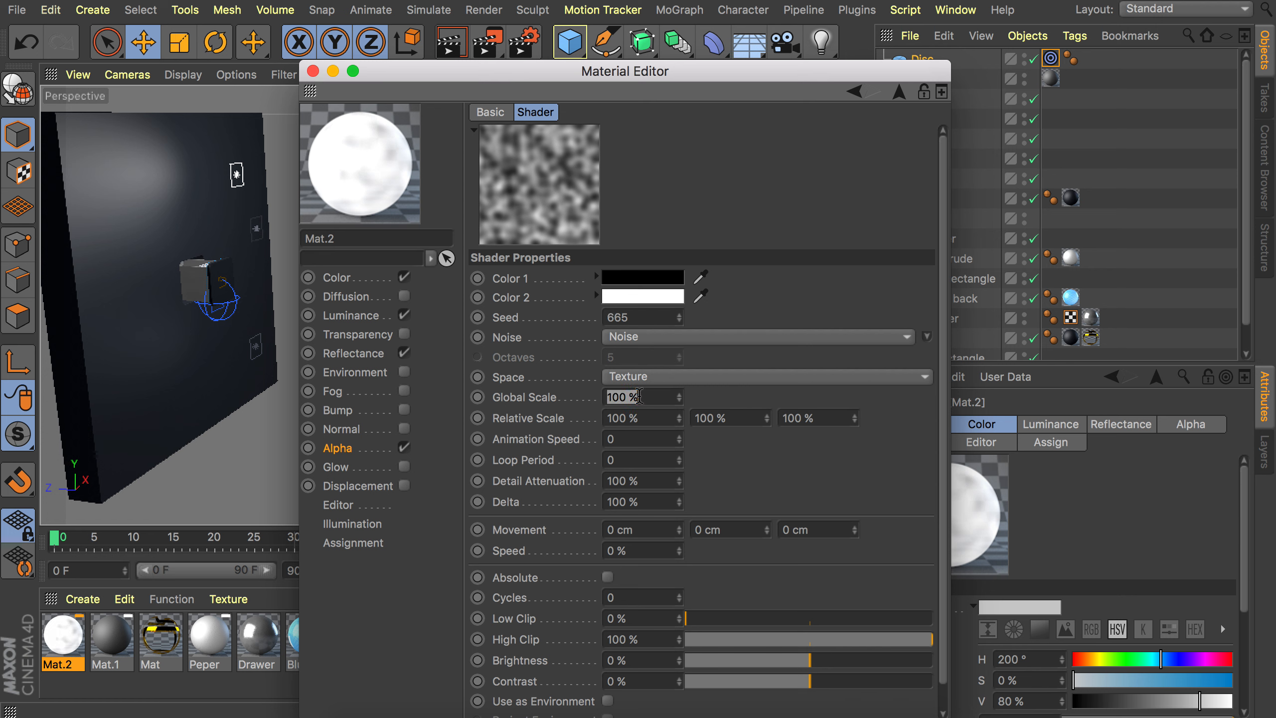
pyautogui.write('50')
pyautogui.press('Return')
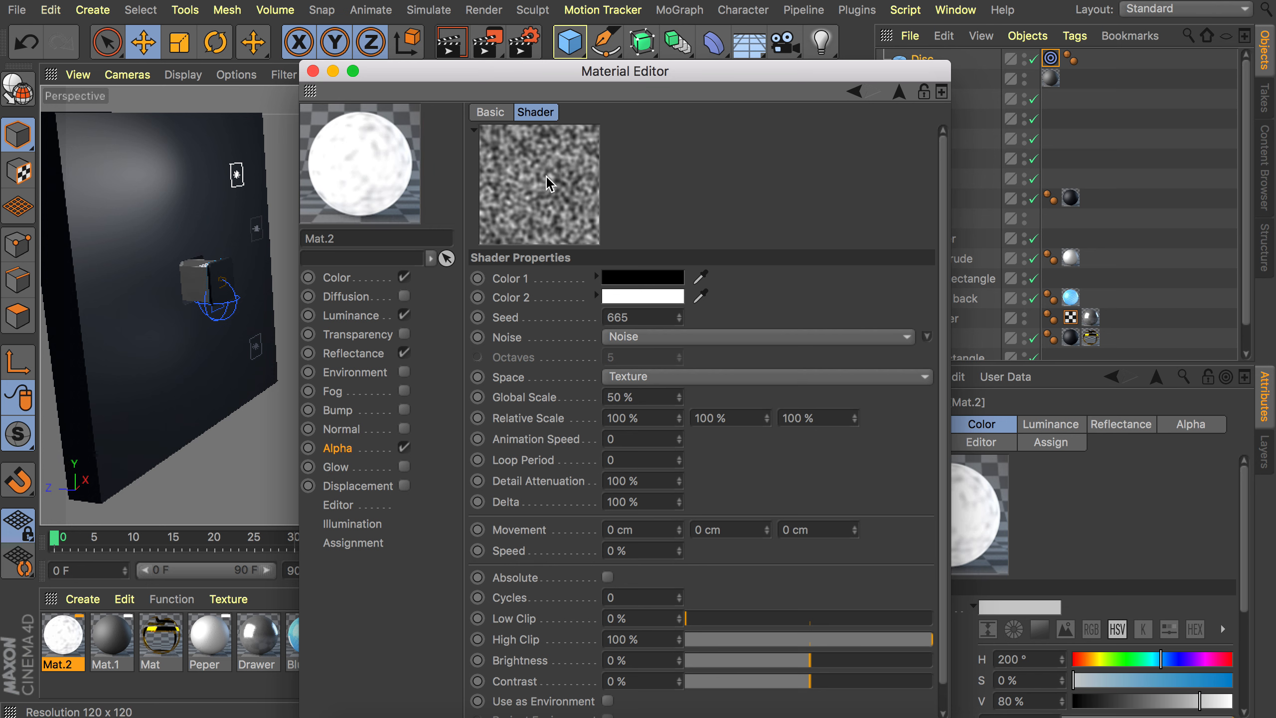
# Close the material editor and apply the new noise material to the disc.
pyautogui.click(899, 92)
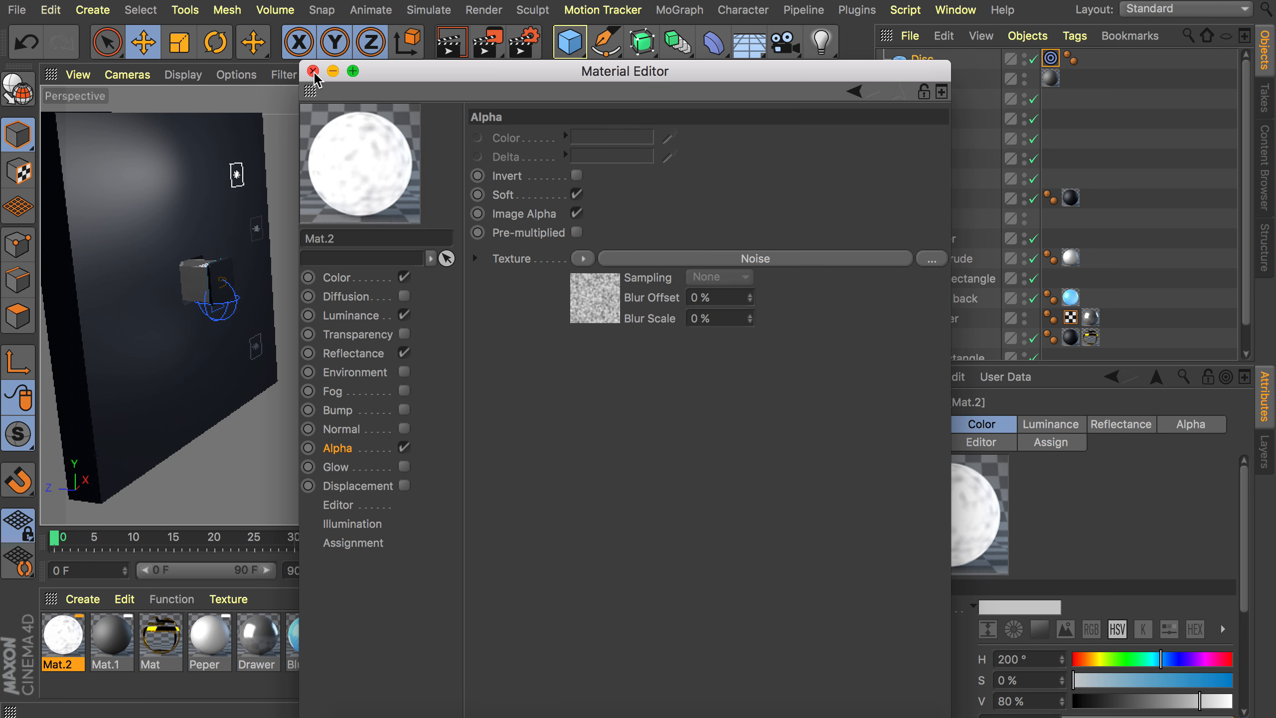
pyautogui.click(313, 71)
pyautogui.moveTo(561, 222); pyautogui.dragTo(561, 222)
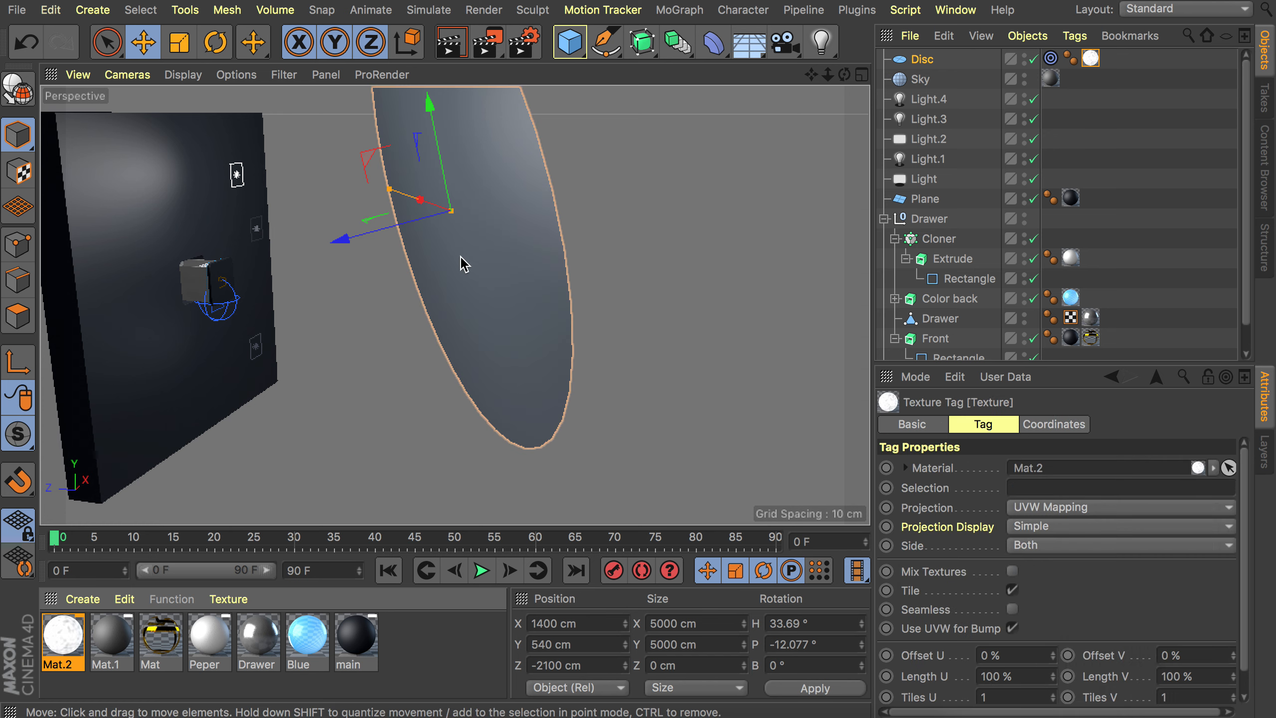
pyautogui.scroll(10, 201, 281)
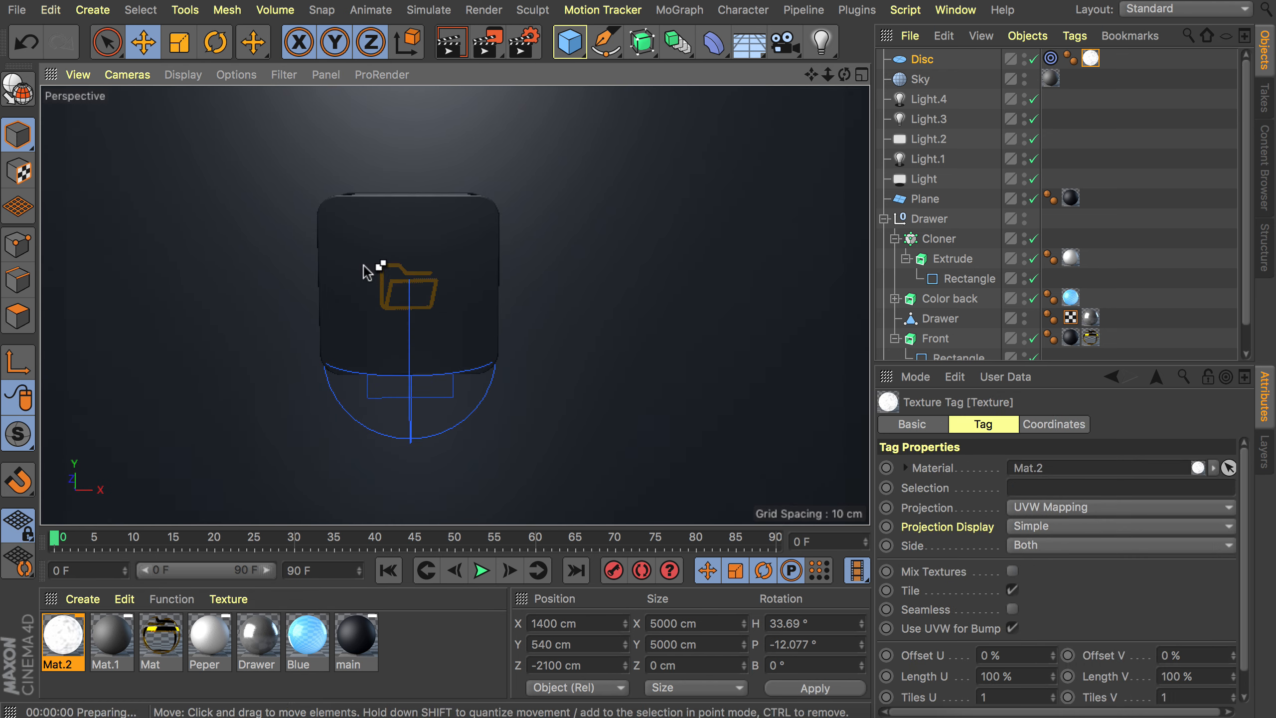
# Hide the noise disc in the editor viewport.
pyautogui.keyDown('alt'); pyautogui.moveTo(363, 266); pyautogui.dragTo(606, 297); pyautogui.keyUp('alt')
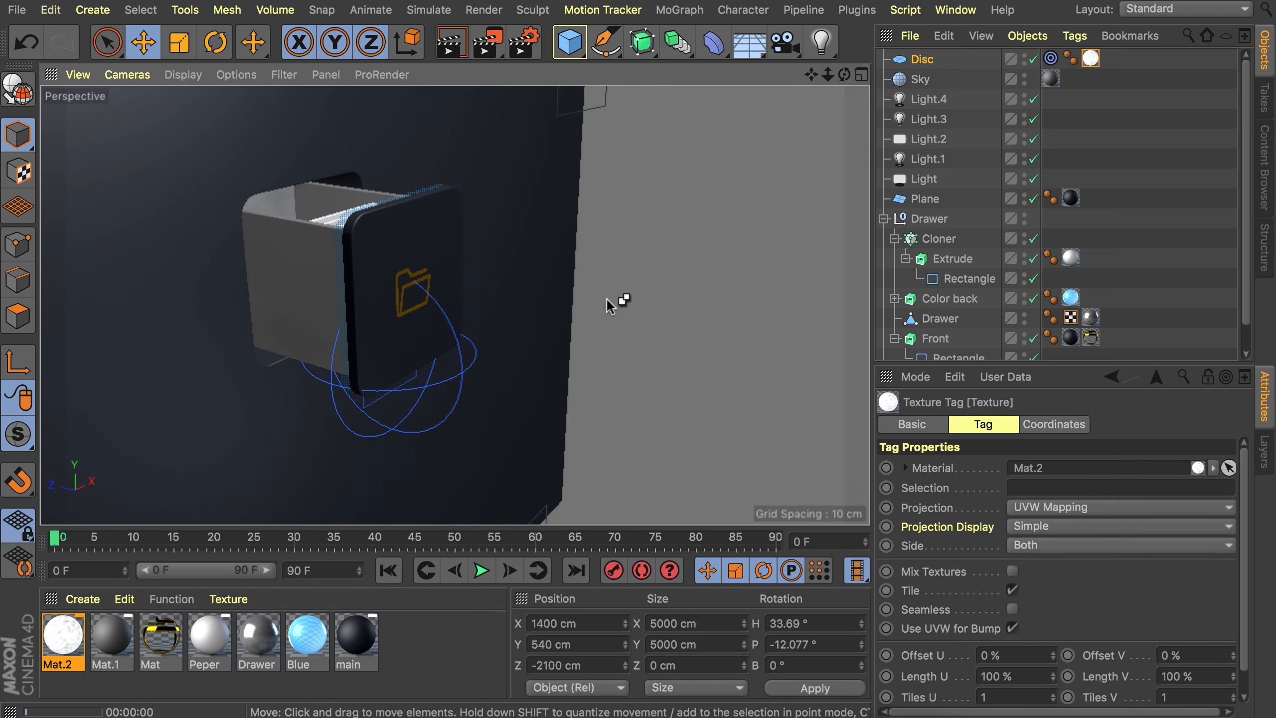
pyautogui.click(1114, 162)
pyautogui.keyDown('alt'); pyautogui.moveTo(430, 265); pyautogui.dragTo(297, 222); pyautogui.keyUp('alt')
pyautogui.scroll(-5, 389, 235)
pyautogui.scroll(-5, 302, 226)
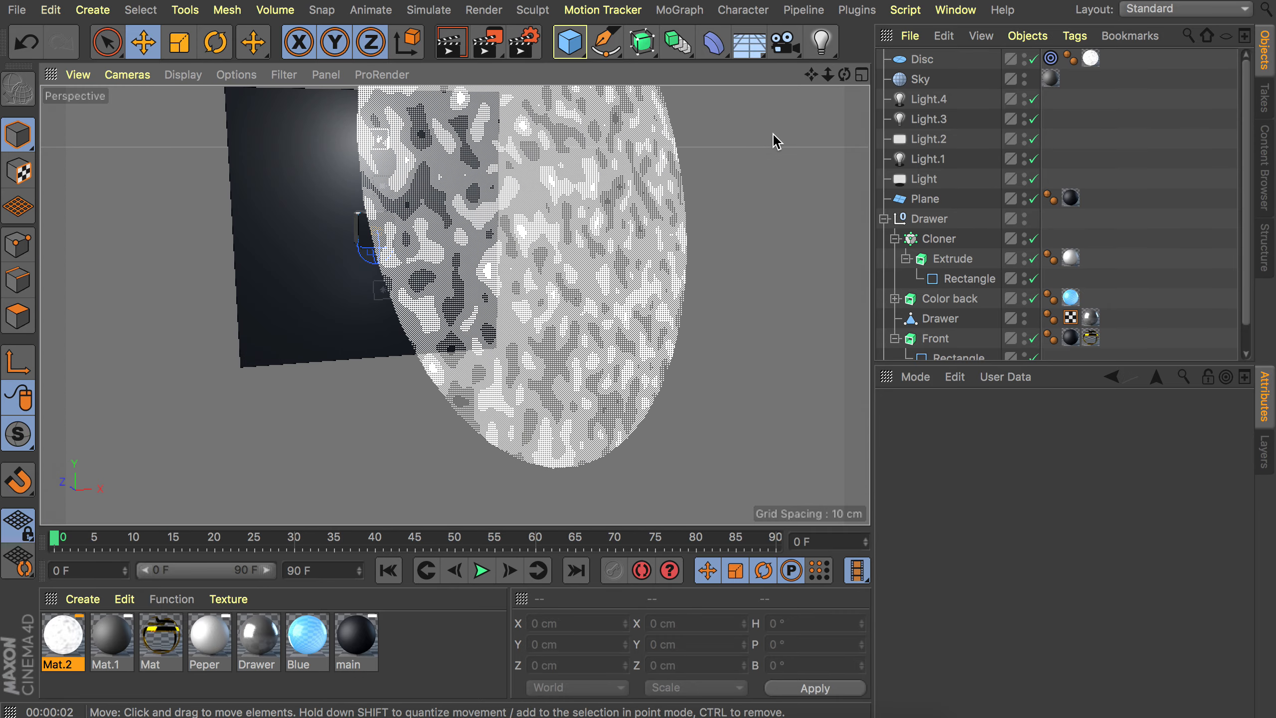
pyautogui.click(921, 59)
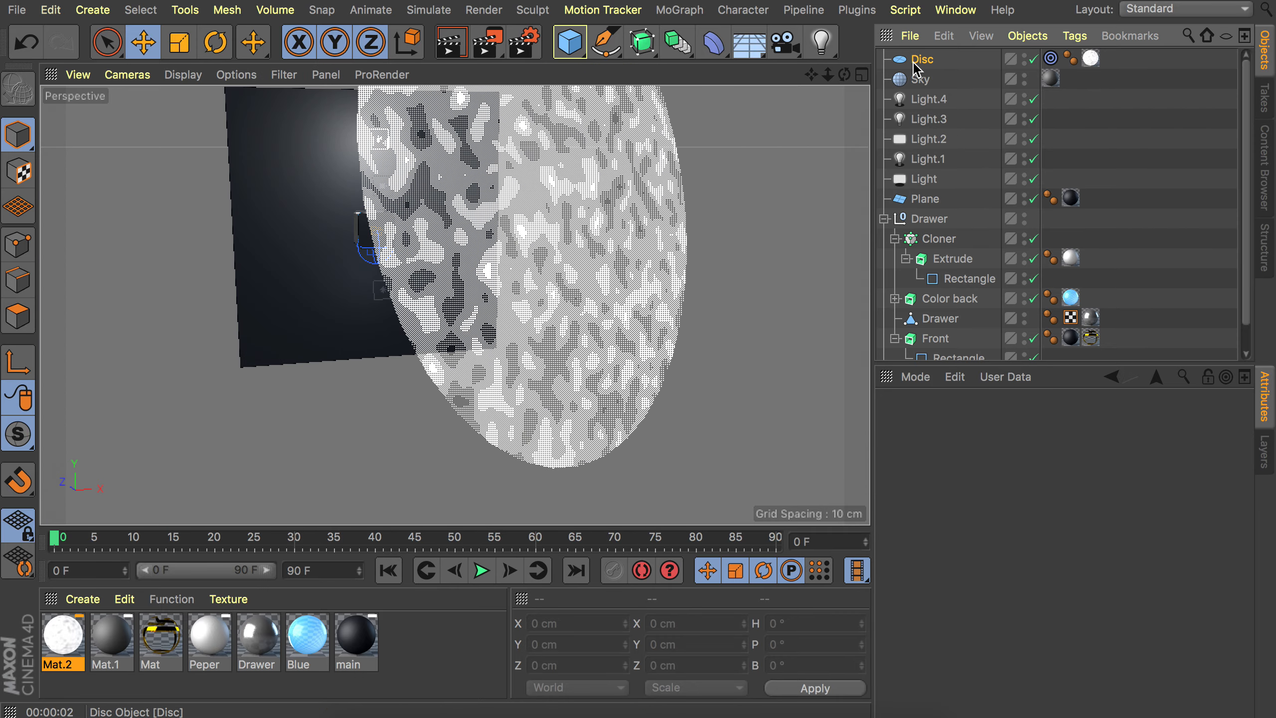
pyautogui.click(1025, 57)
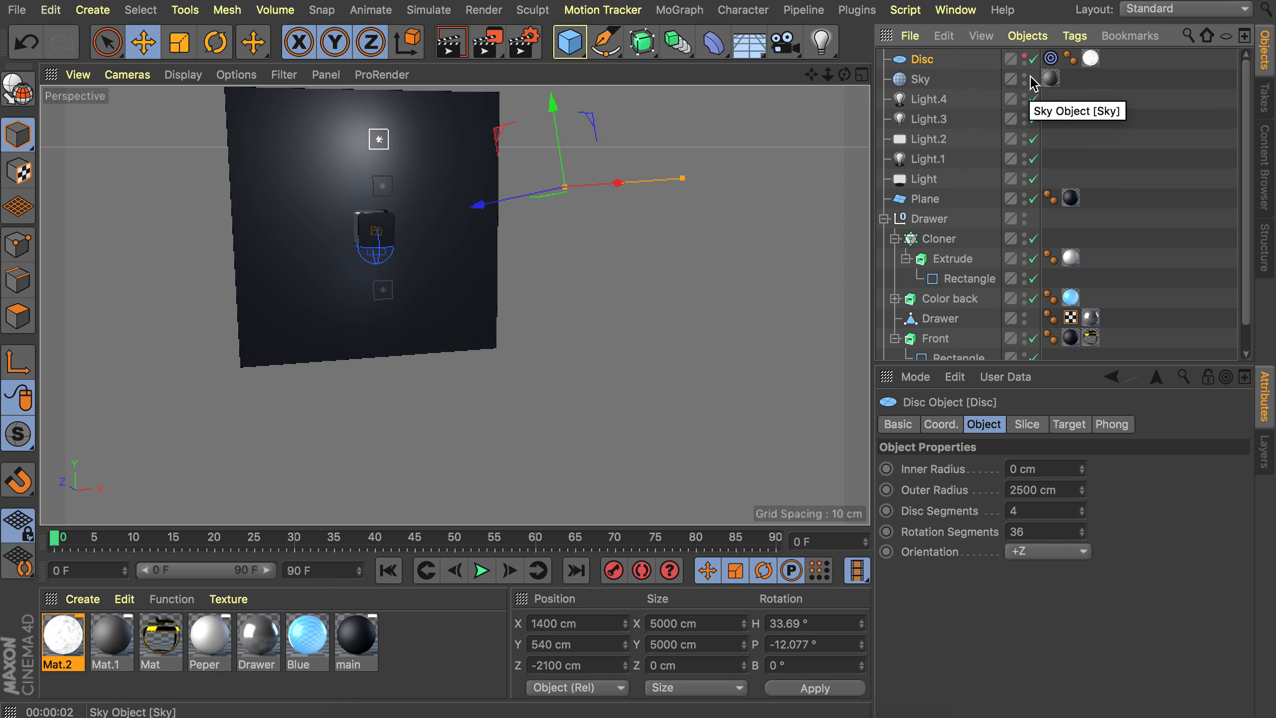
# Add a camera and set its X, Y and Z position and its heading and pitch rotations to 0.
pyautogui.keyDown('alt'); pyautogui.moveTo(393, 205); pyautogui.dragTo(221, 281); pyautogui.keyUp('alt')
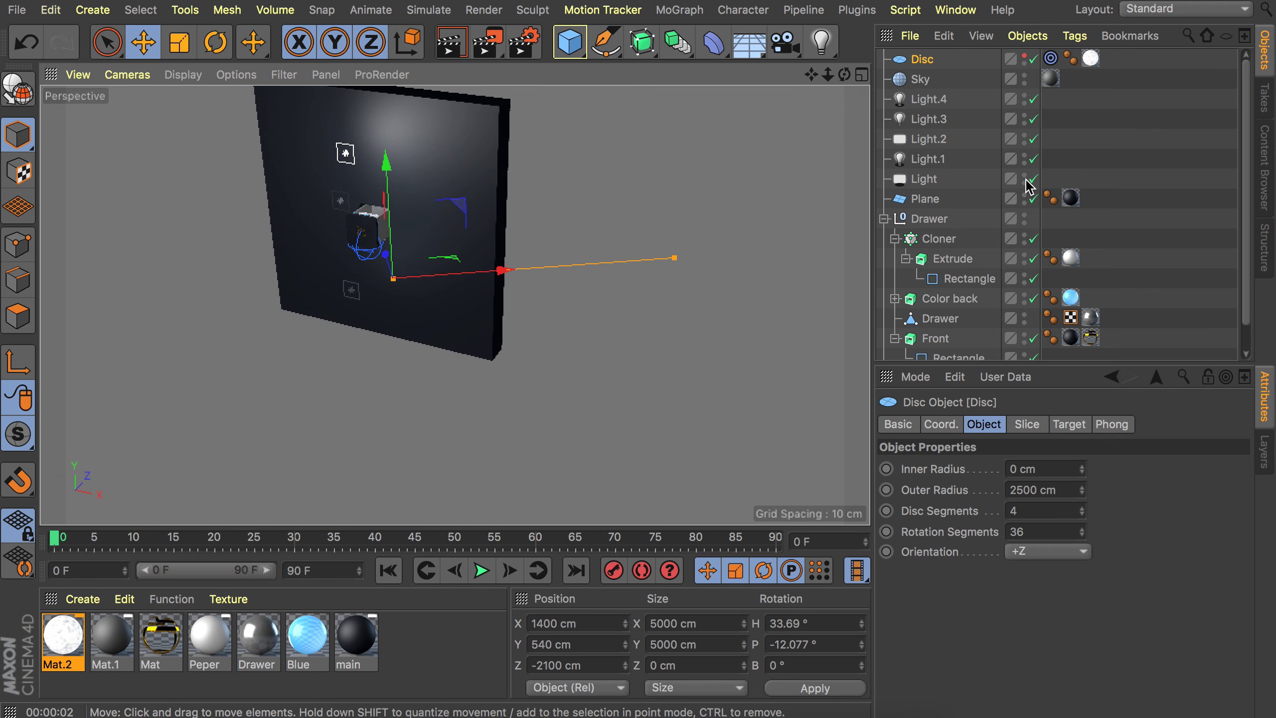
pyautogui.click(1179, 145)
pyautogui.scroll(5, 341, 234)
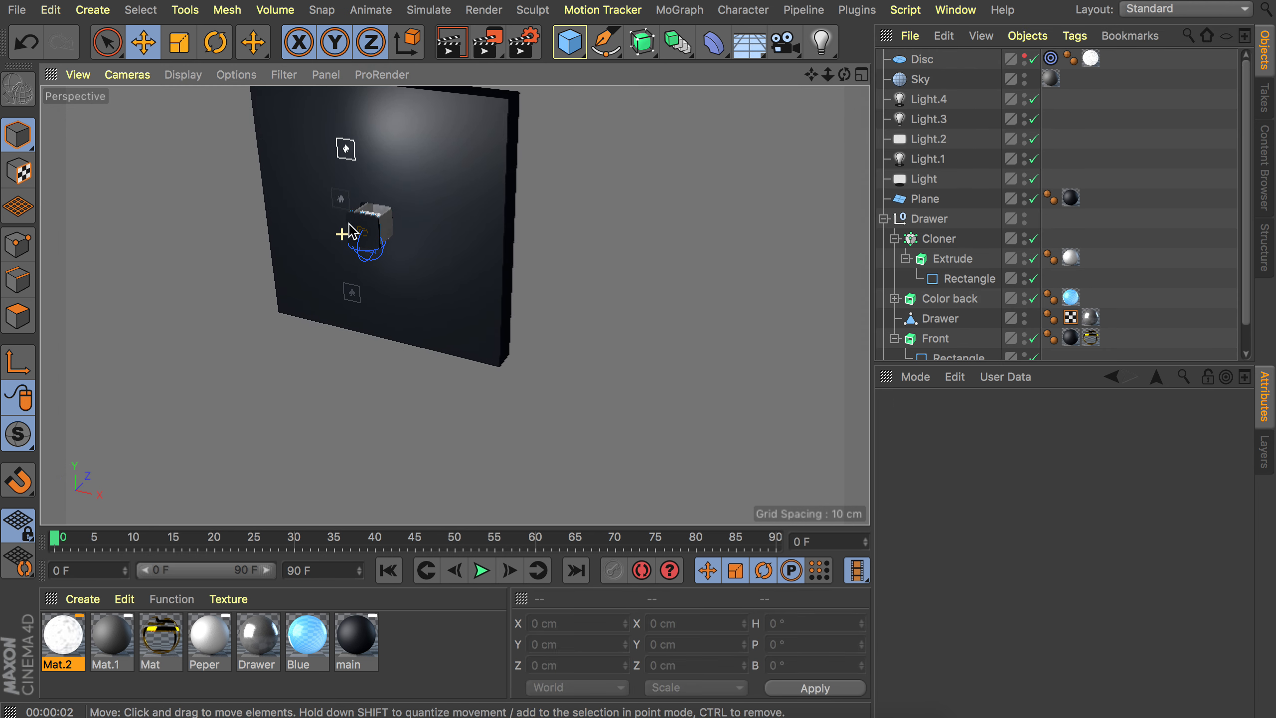
pyautogui.scroll(3, 407, 174)
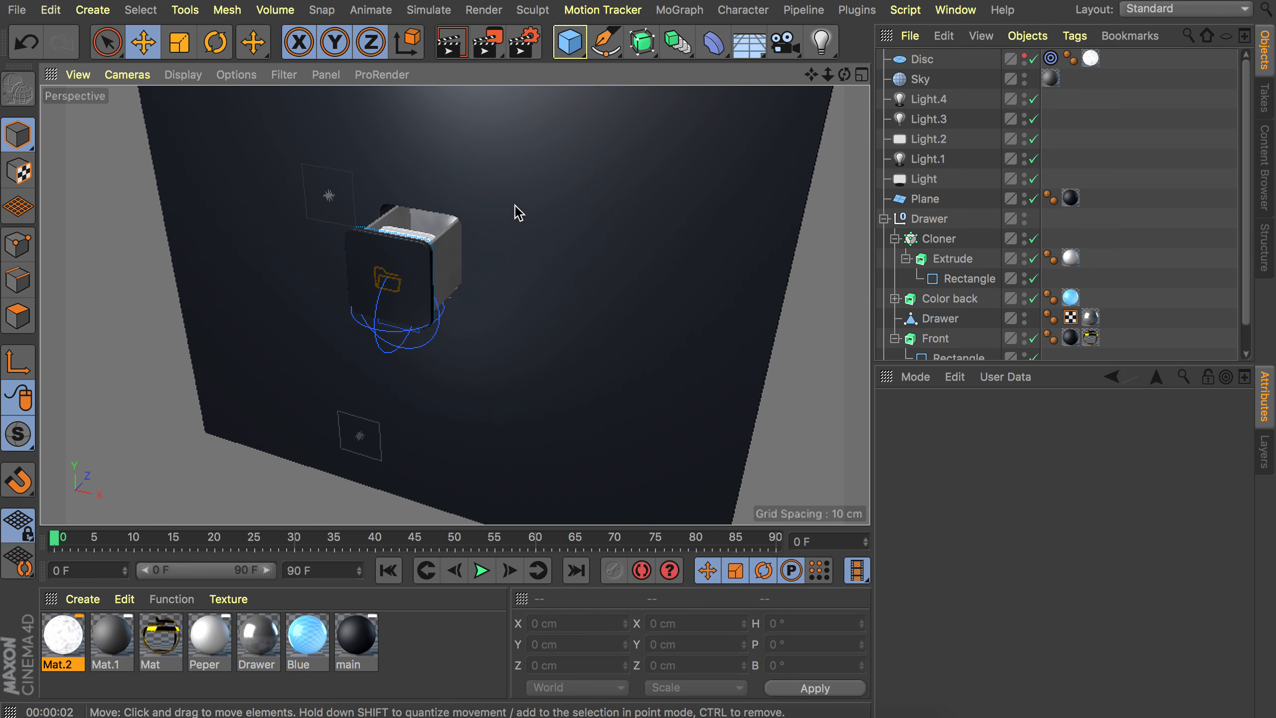
pyautogui.click(784, 43)
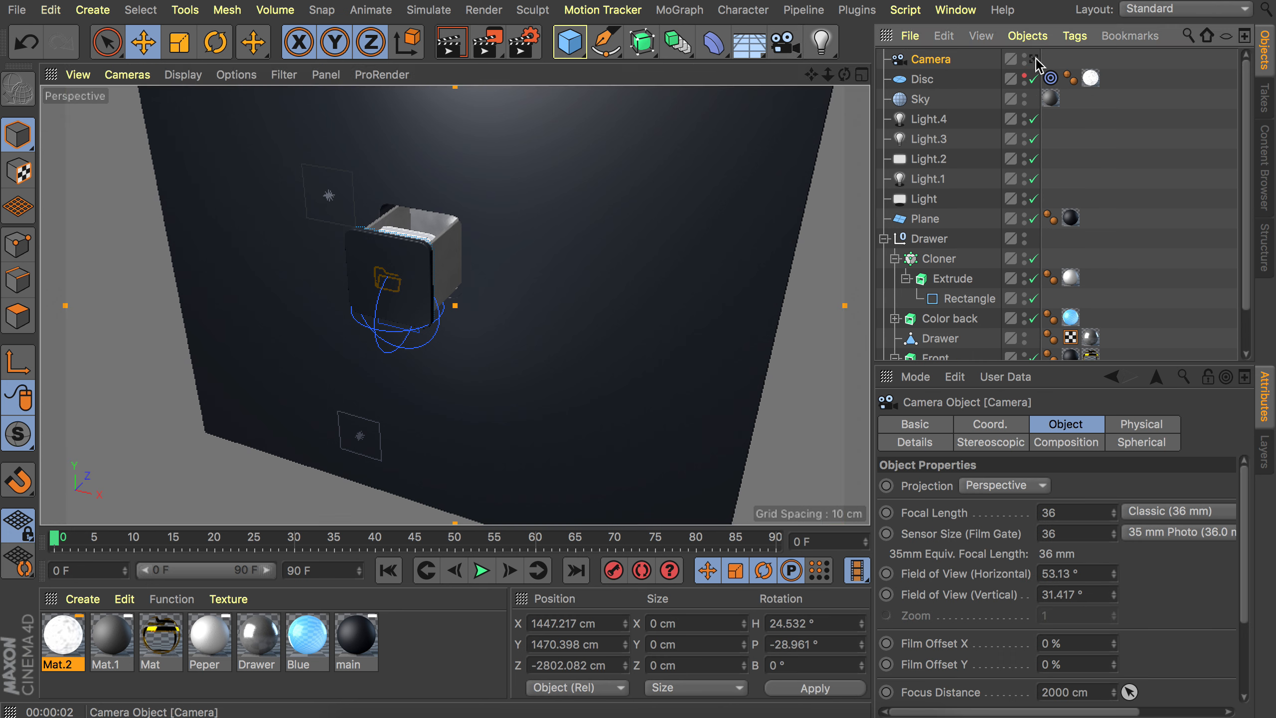
pyautogui.click(568, 622)
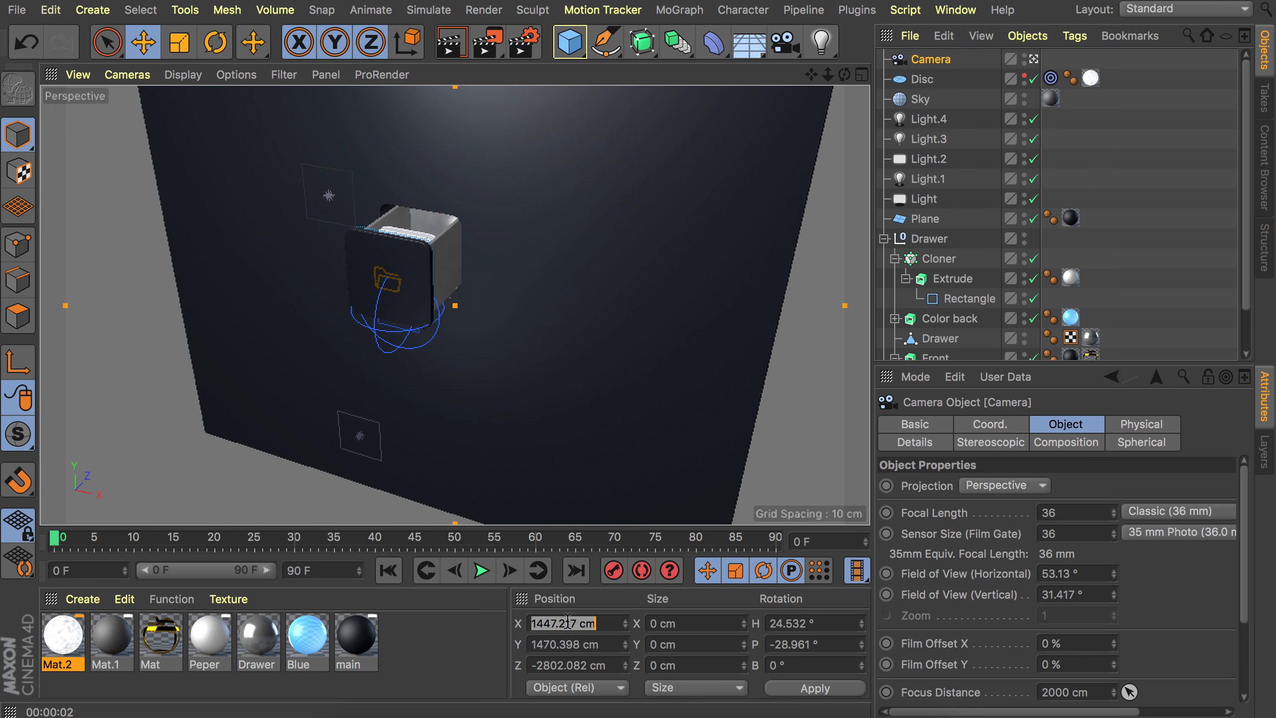
pyautogui.write('0')
pyautogui.press('Tab')
pyautogui.write('0')
pyautogui.press('Tab')
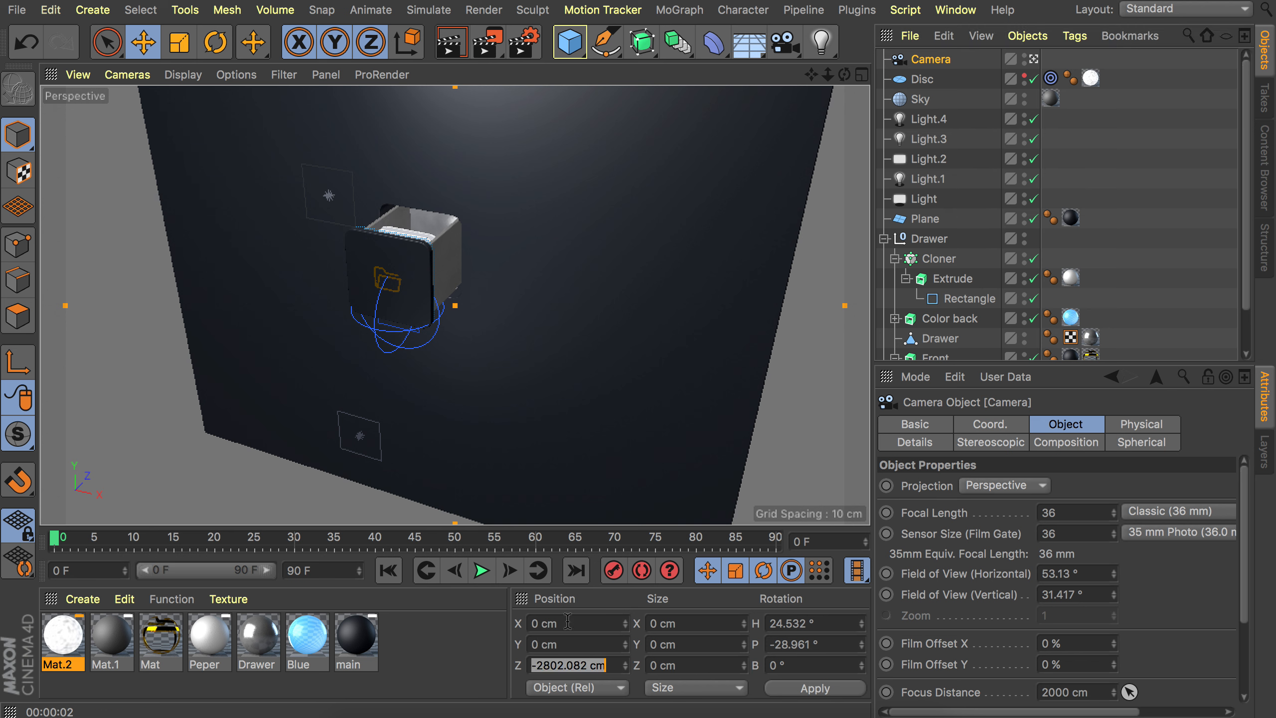
pyautogui.write('0')
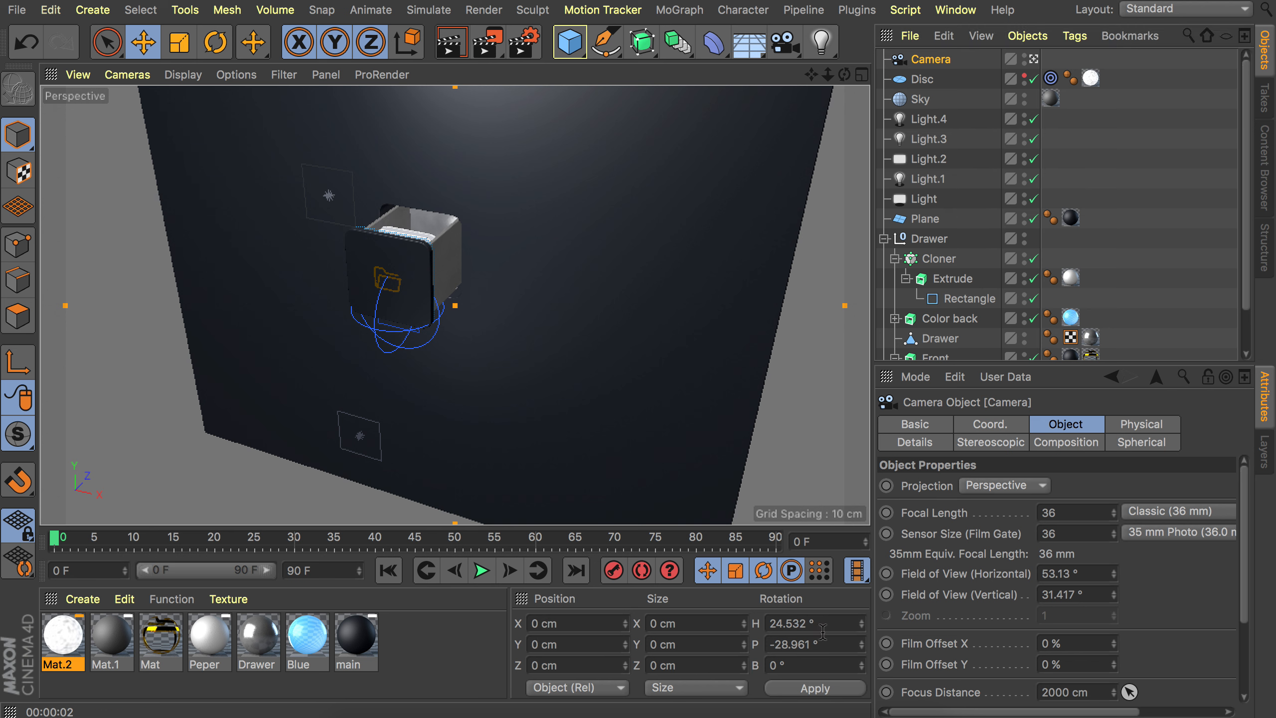
pyautogui.click(823, 633)
pyautogui.write('0')
pyautogui.press('Tab')
pyautogui.write('0')
pyautogui.press('Return')
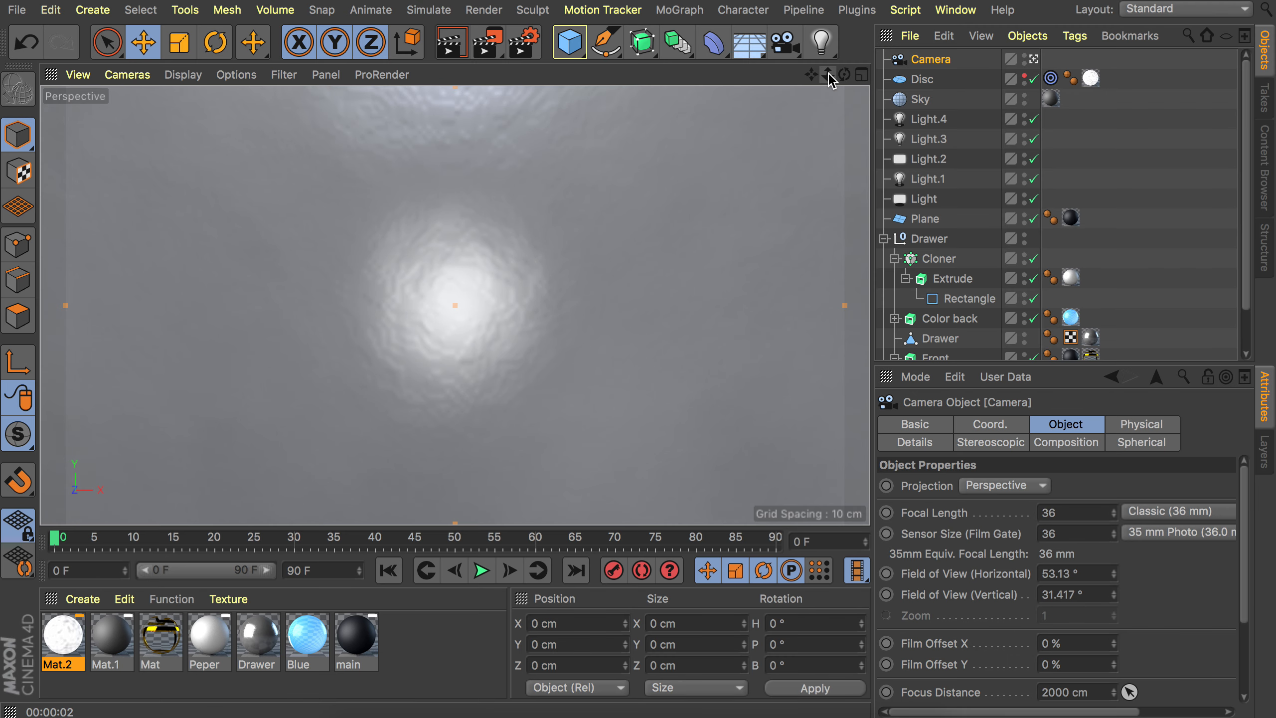
# Dolly the camera back to about -2485 cm on Z to frame the drawer, and add a Protection tag to it.
pyautogui.moveTo(828, 75); pyautogui.dragTo(647, 75)
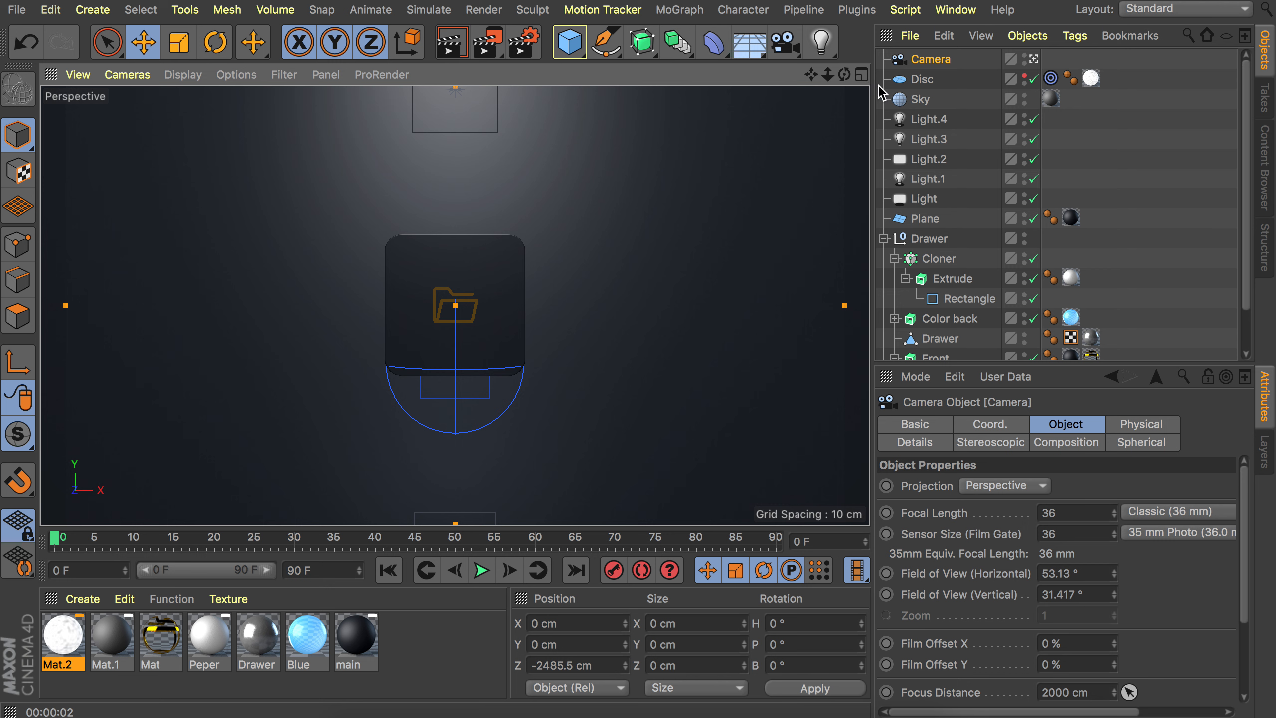
pyautogui.rightClick(928, 64)
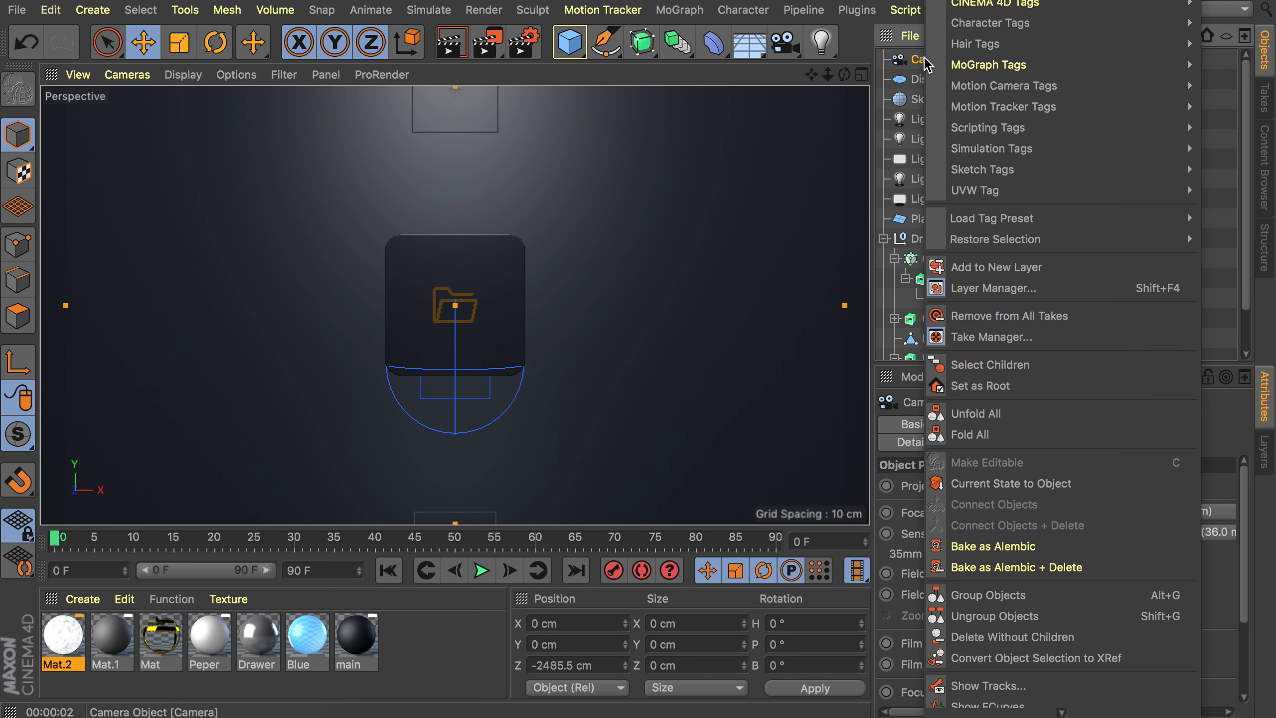
pyautogui.moveTo(1002, 4)
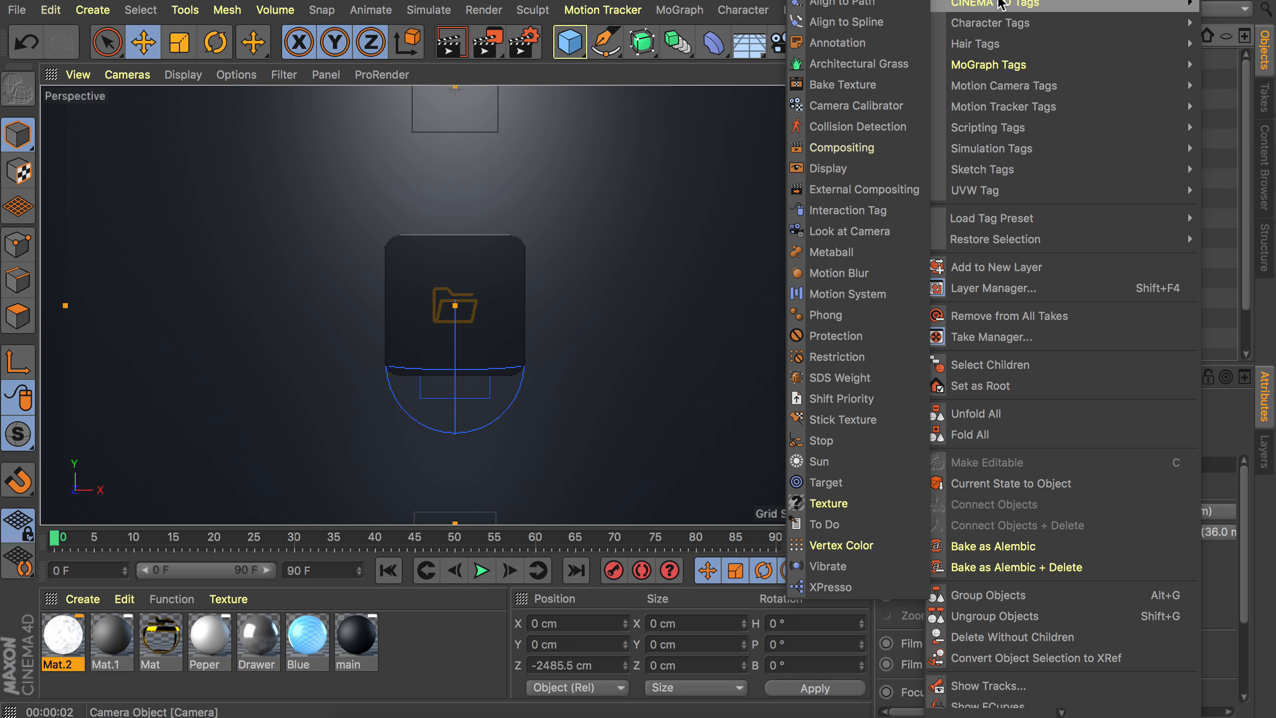
pyautogui.click(835, 336)
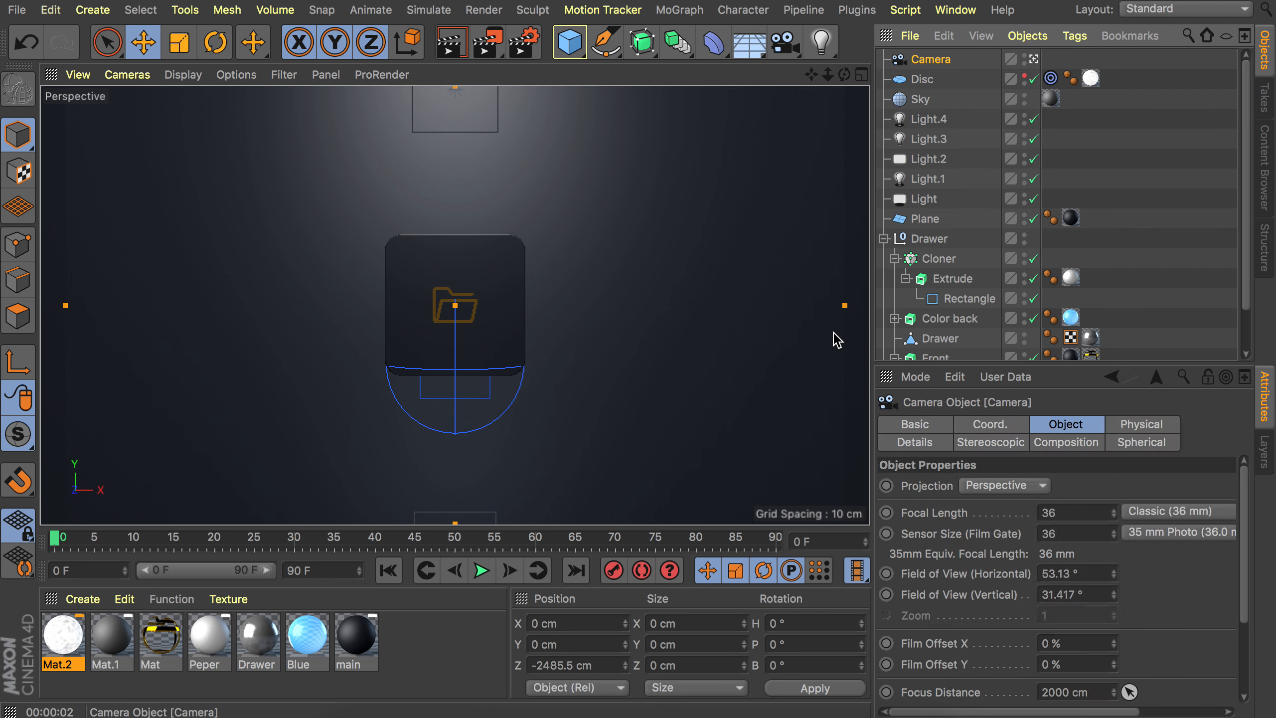
# Leave the camera view and hide the camera in the editor viewport.
pyautogui.click(1034, 59)
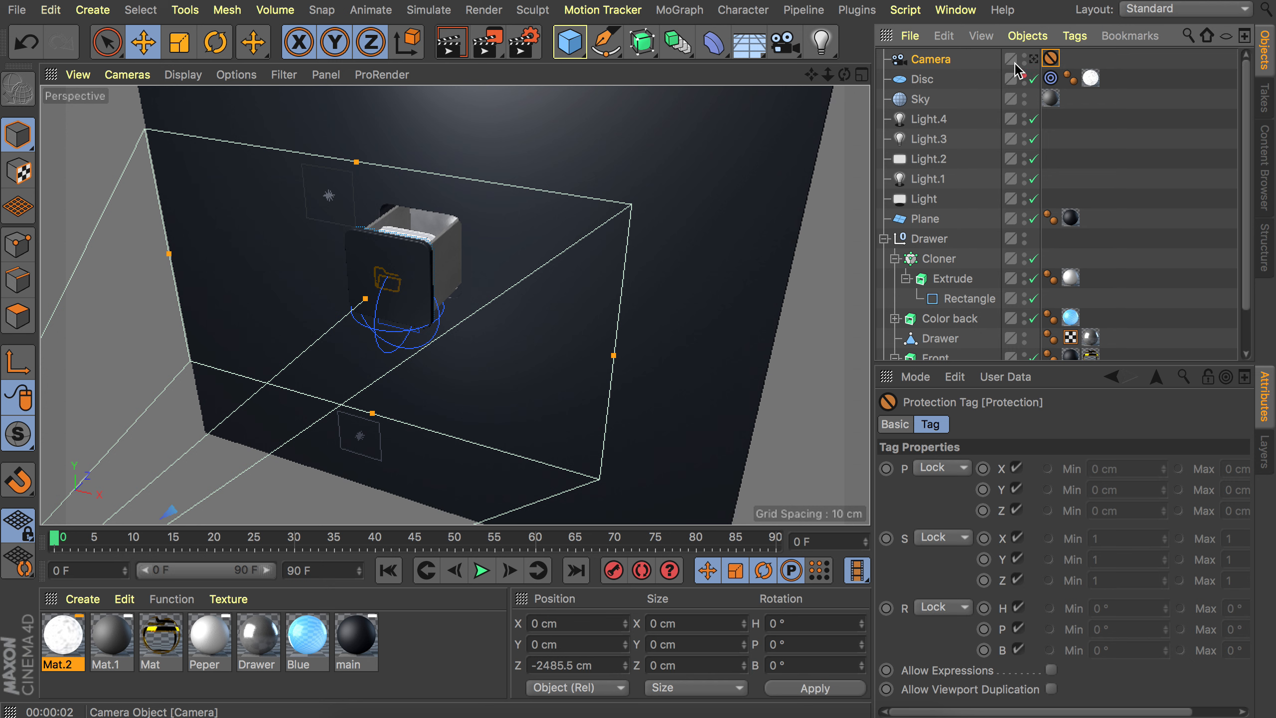
pyautogui.click(1024, 58)
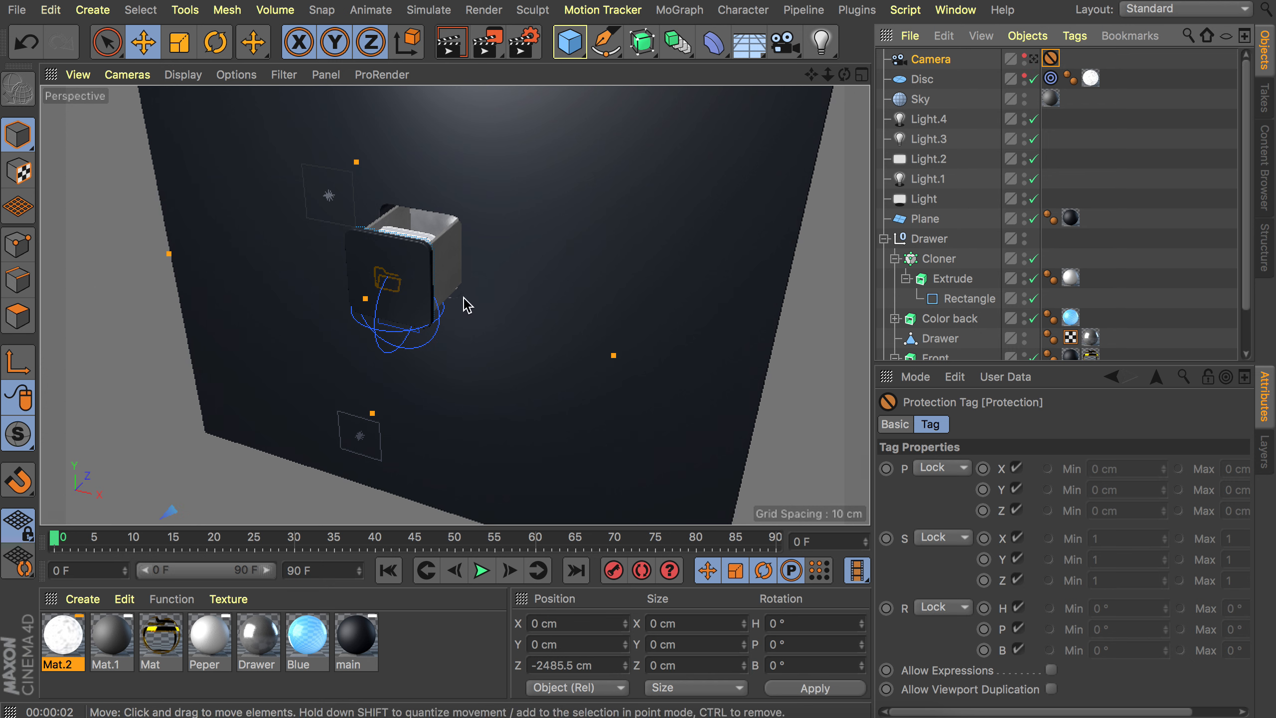
# Add a Plain effector to the cloner of cards inside the drawer.
pyautogui.keyDown('alt'); pyautogui.moveTo(460, 300); pyautogui.dragTo(451, 240); pyautogui.keyUp('alt')
pyautogui.keyDown('alt'); pyautogui.moveTo(447, 233); pyautogui.dragTo(532, 171, button='right'); pyautogui.keyUp('alt')
pyautogui.keyDown('alt'); pyautogui.moveTo(456, 179); pyautogui.dragTo(411, 223); pyautogui.keyUp('alt')
pyautogui.keyDown('alt'); pyautogui.moveTo(457, 136); pyautogui.dragTo(434, 198); pyautogui.keyUp('alt')
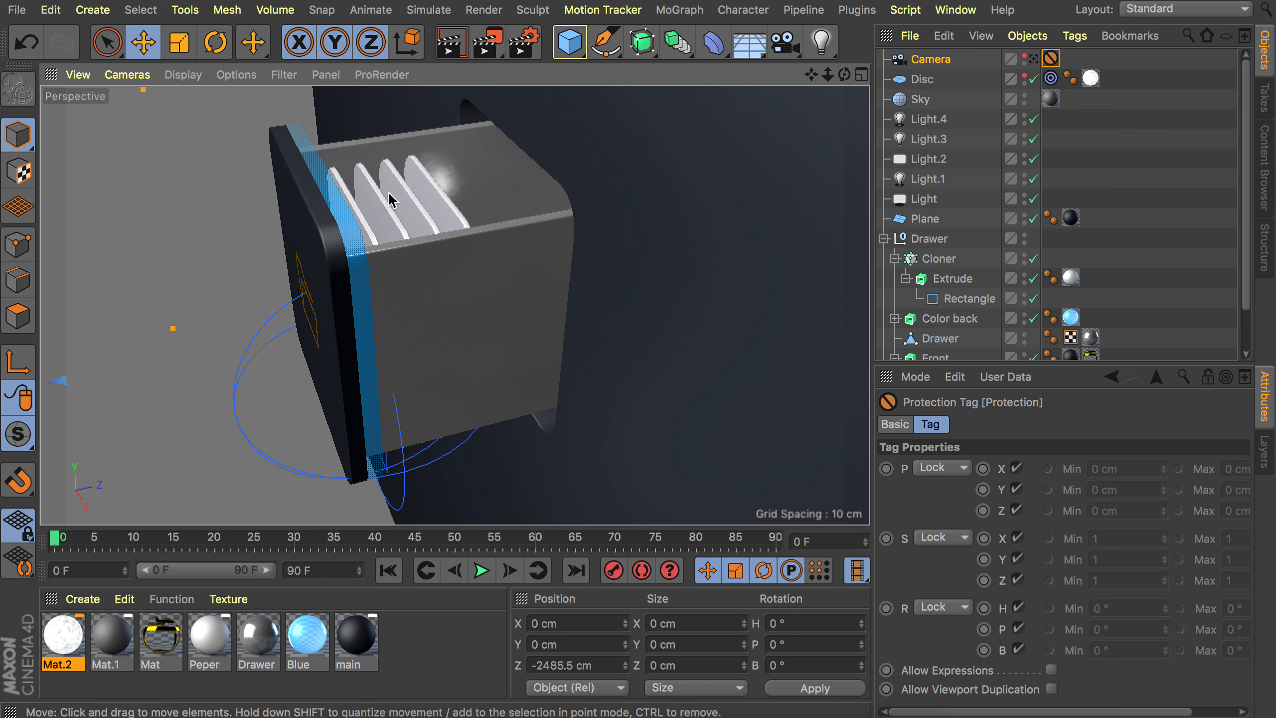
pyautogui.keyDown('alt'); pyautogui.moveTo(399, 198); pyautogui.dragTo(419, 199); pyautogui.keyUp('alt')
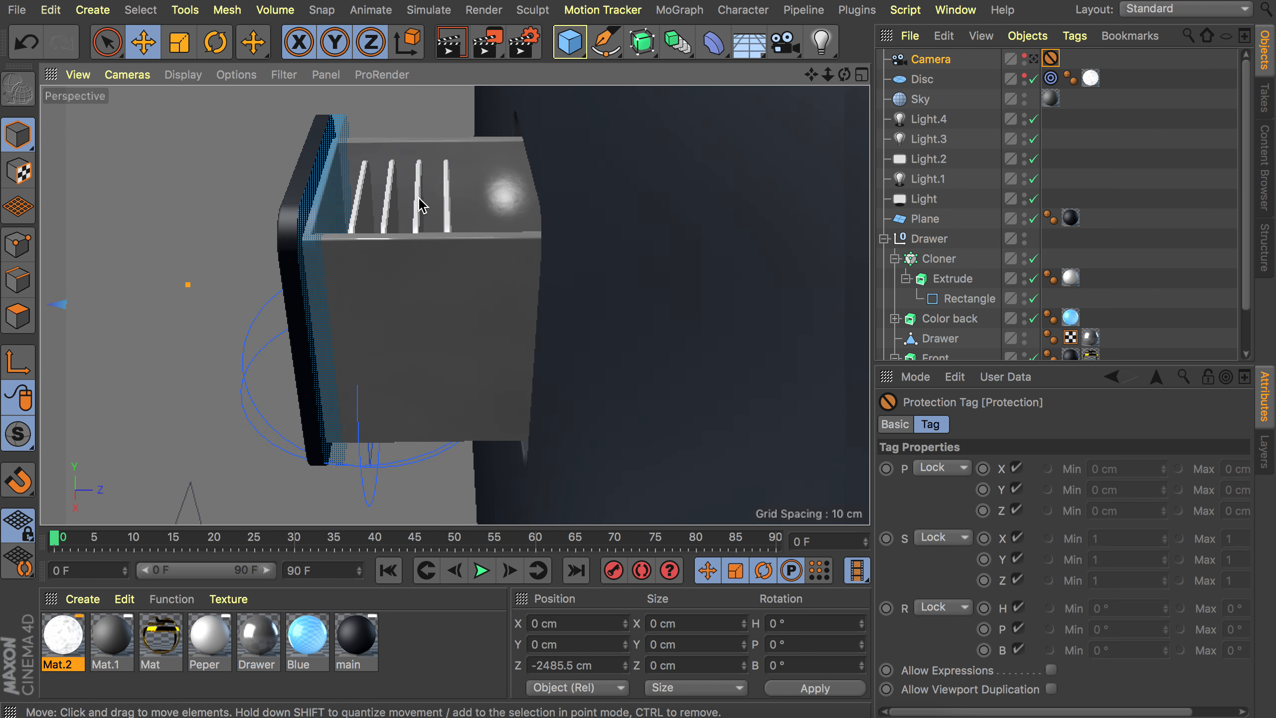
pyautogui.click(935, 260)
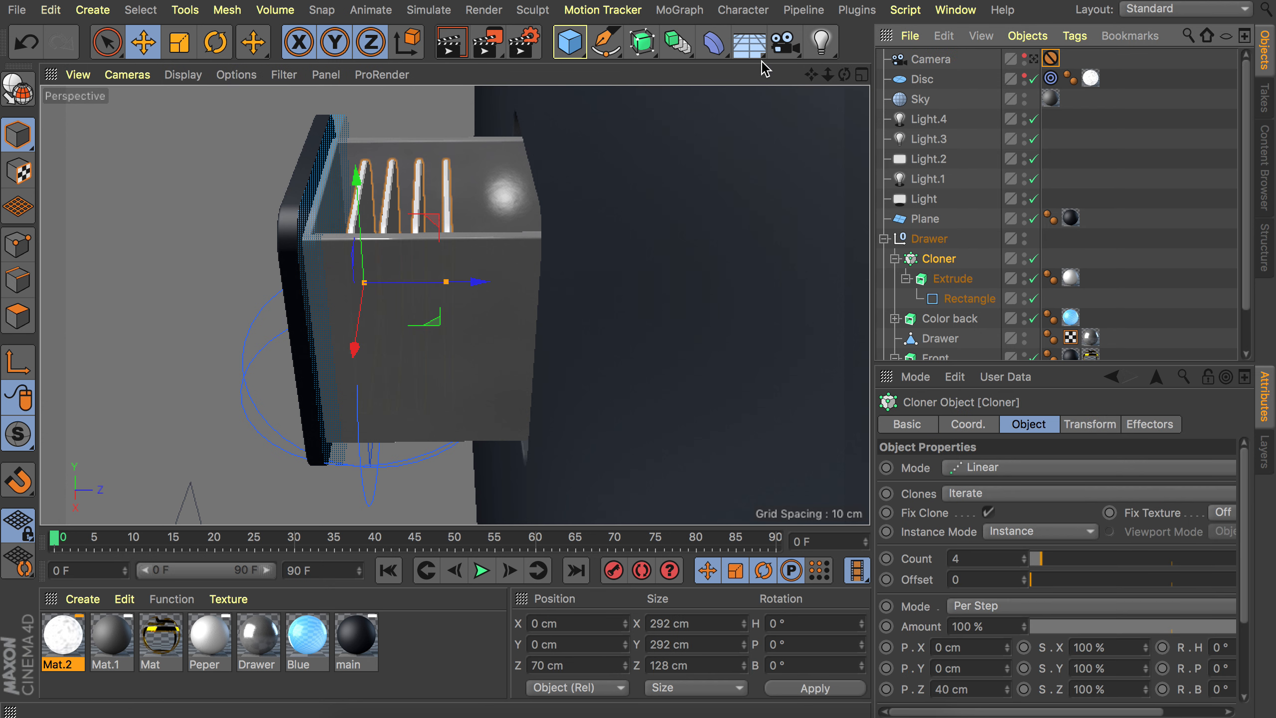
pyautogui.click(680, 10)
pyautogui.moveTo(703, 43)
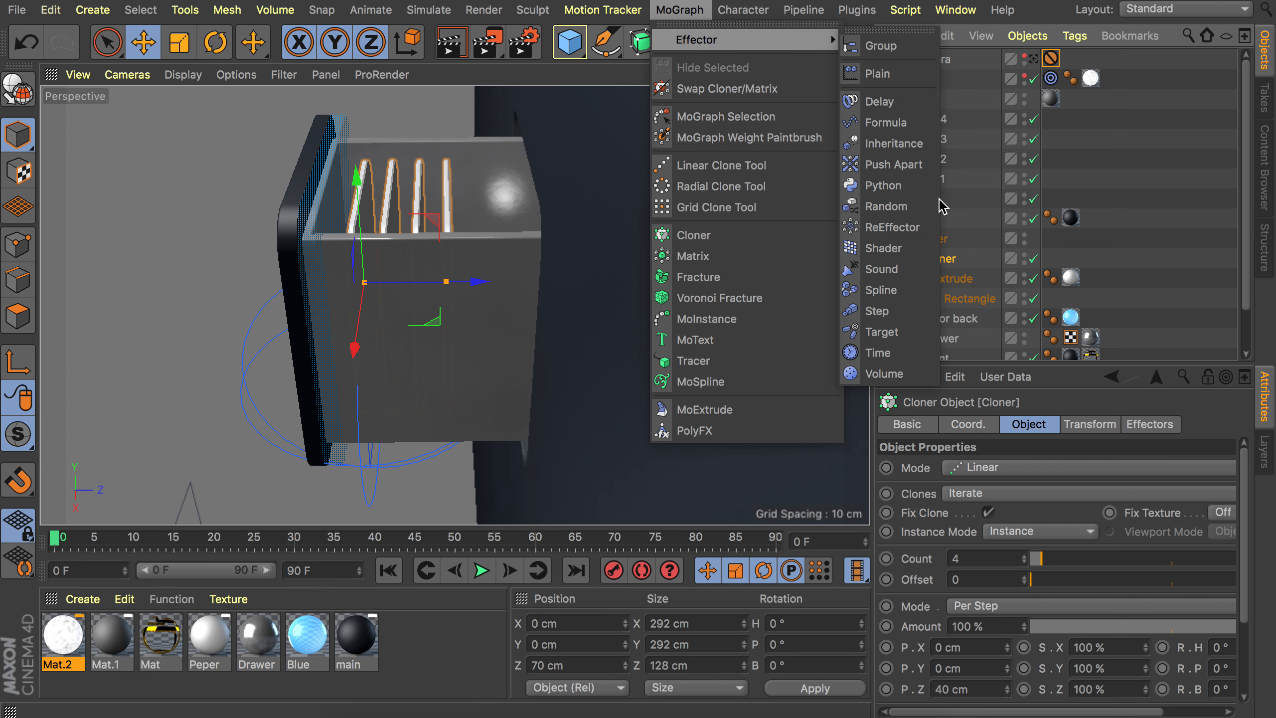
pyautogui.click(884, 74)
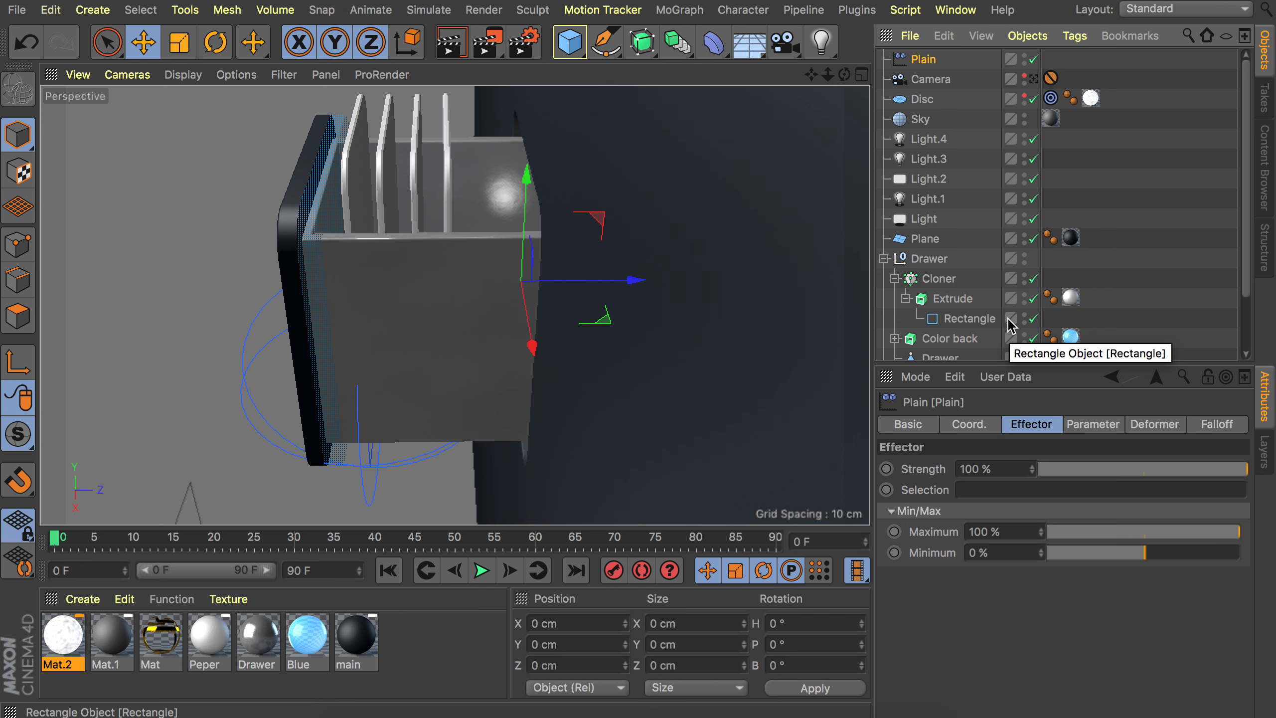
# Set the Plain effector's Y position parameter to 110 cm.
pyautogui.click(1103, 425)
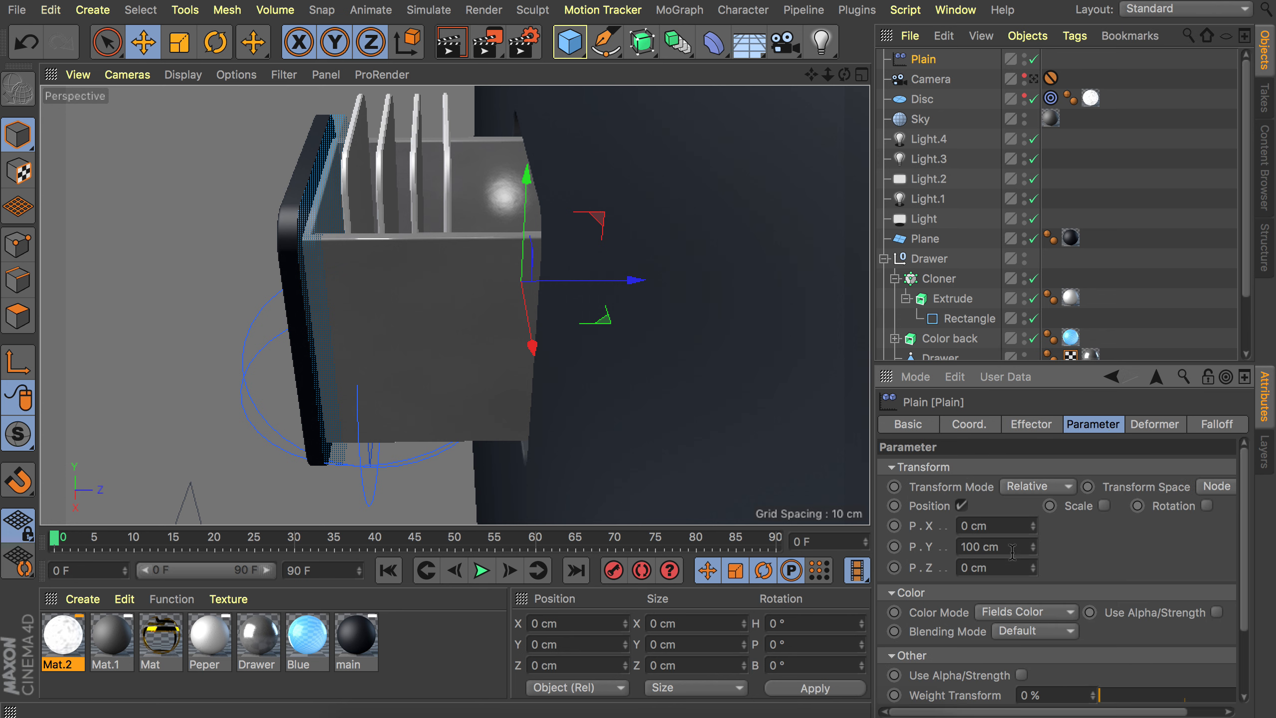
pyautogui.moveTo(442, 190)
pyautogui.keyDown('alt'); pyautogui.mouseDown()
pyautogui.moveTo(497, 158)
pyautogui.moveTo(448, 203)
pyautogui.mouseUp(); pyautogui.keyUp('alt')
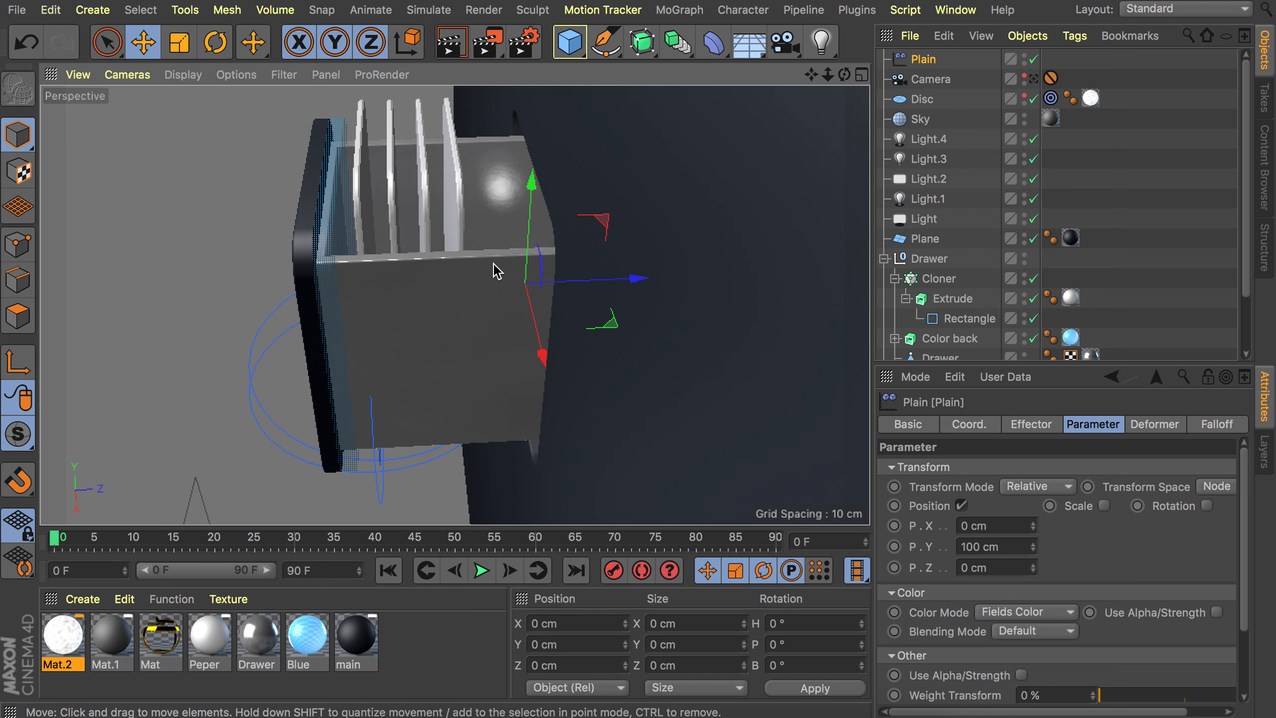
pyautogui.click(1033, 544)
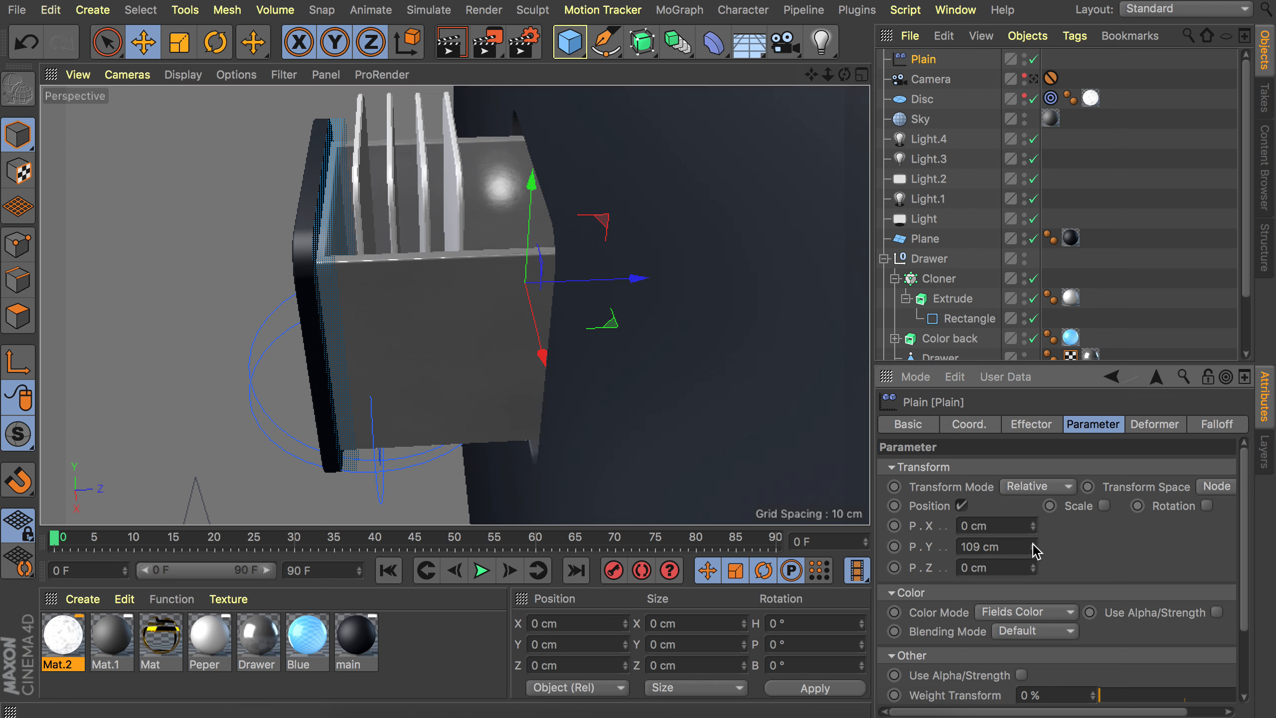
pyautogui.click(1033, 544)
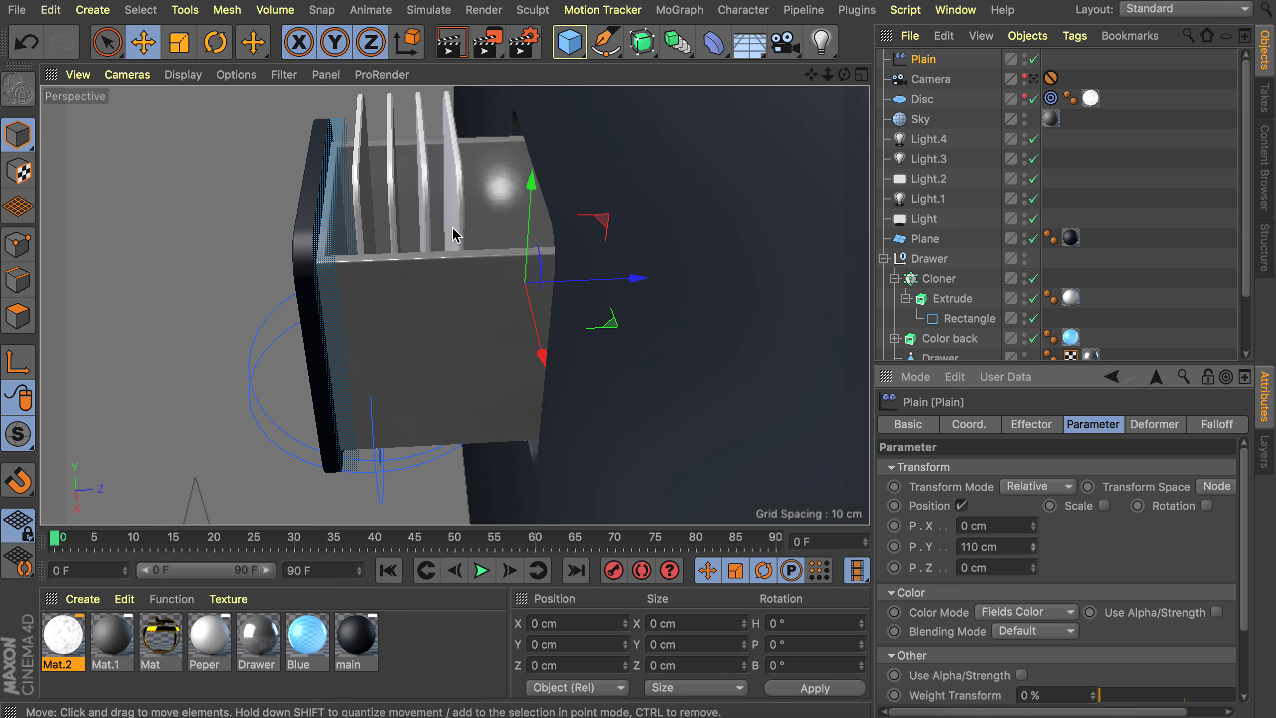
# Add a Linear Field to the Plain effector's falloff and set its length to 69 cm.
pyautogui.keyDown('alt'); pyautogui.moveTo(464, 220); pyautogui.dragTo(495, 260); pyautogui.keyUp('alt')
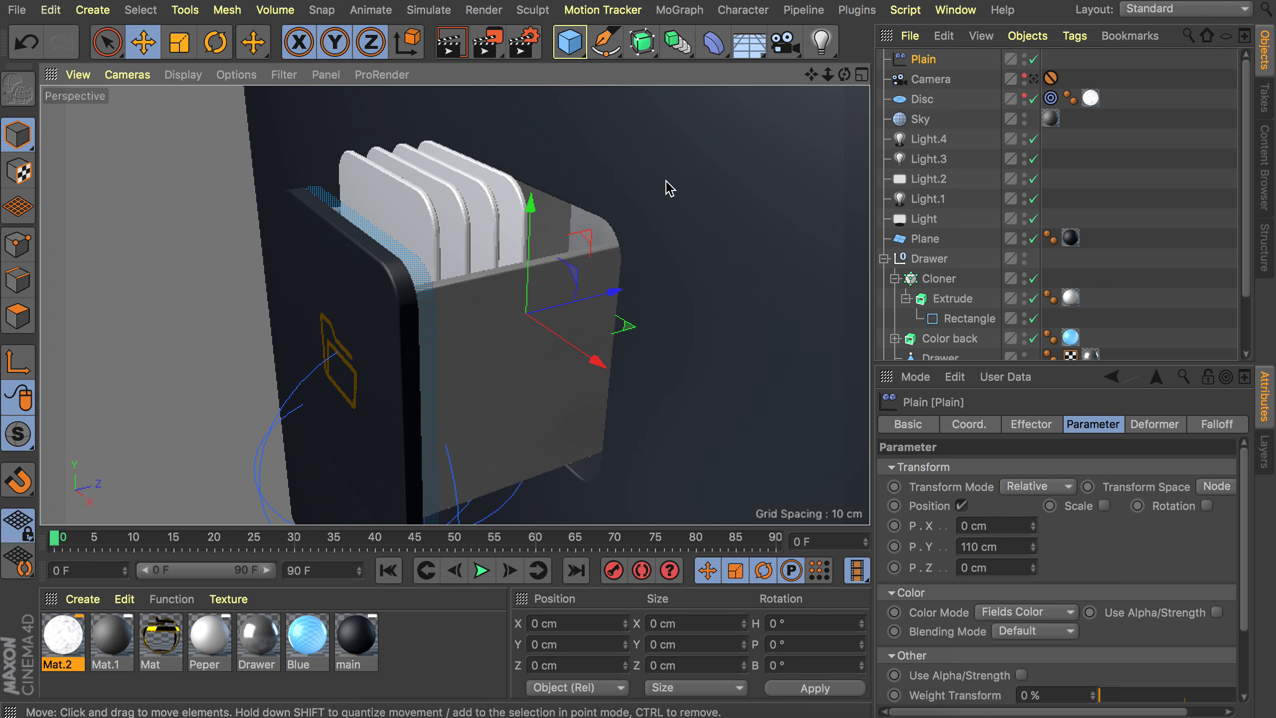
pyautogui.keyDown('alt'); pyautogui.moveTo(667, 188); pyautogui.dragTo(644, 162); pyautogui.keyUp('alt')
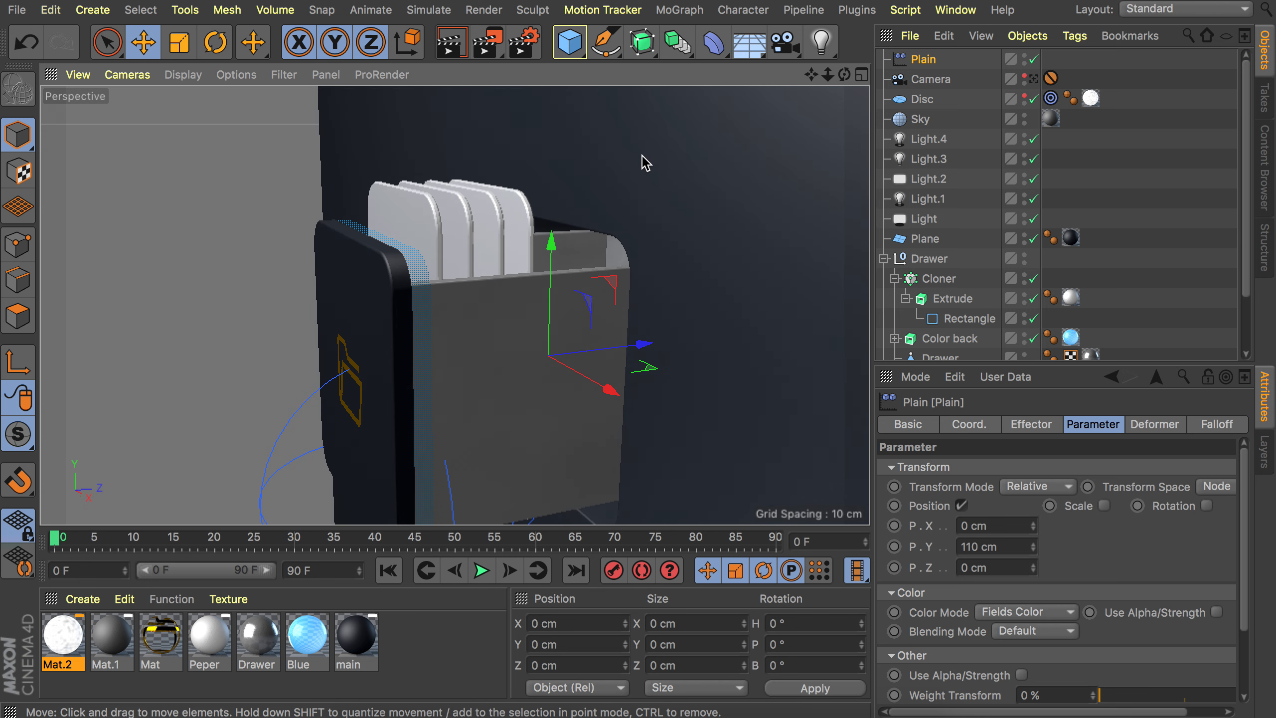
pyautogui.keyDown('alt'); pyautogui.moveTo(623, 259); pyautogui.dragTo(487, 328); pyautogui.keyUp('alt')
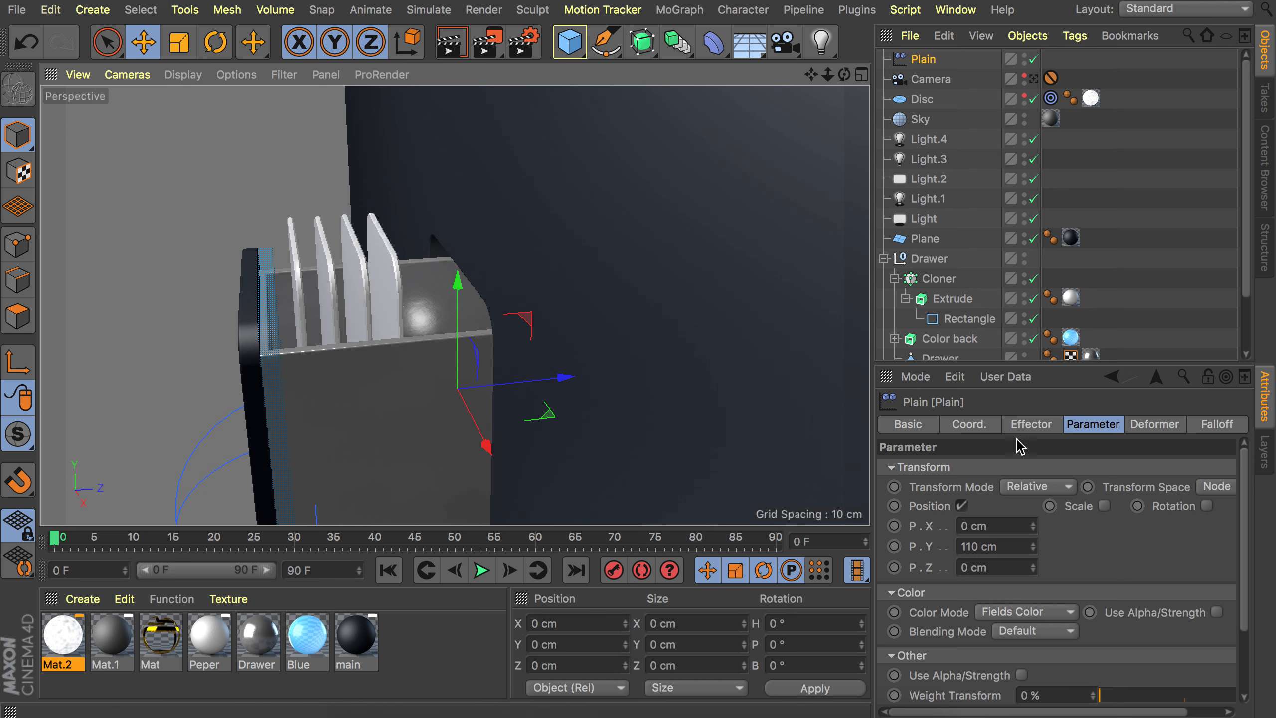
pyautogui.click(1215, 425)
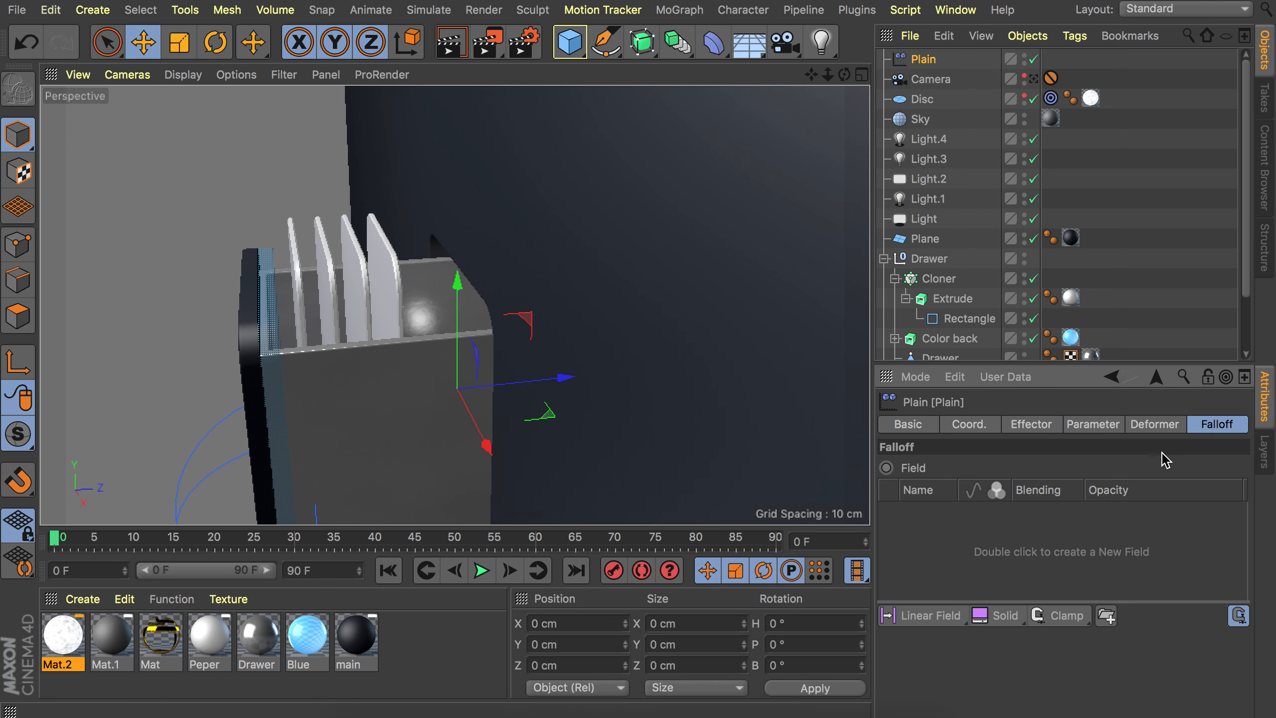
pyautogui.click(927, 625)
pyautogui.scroll(-1, 1057, 662)
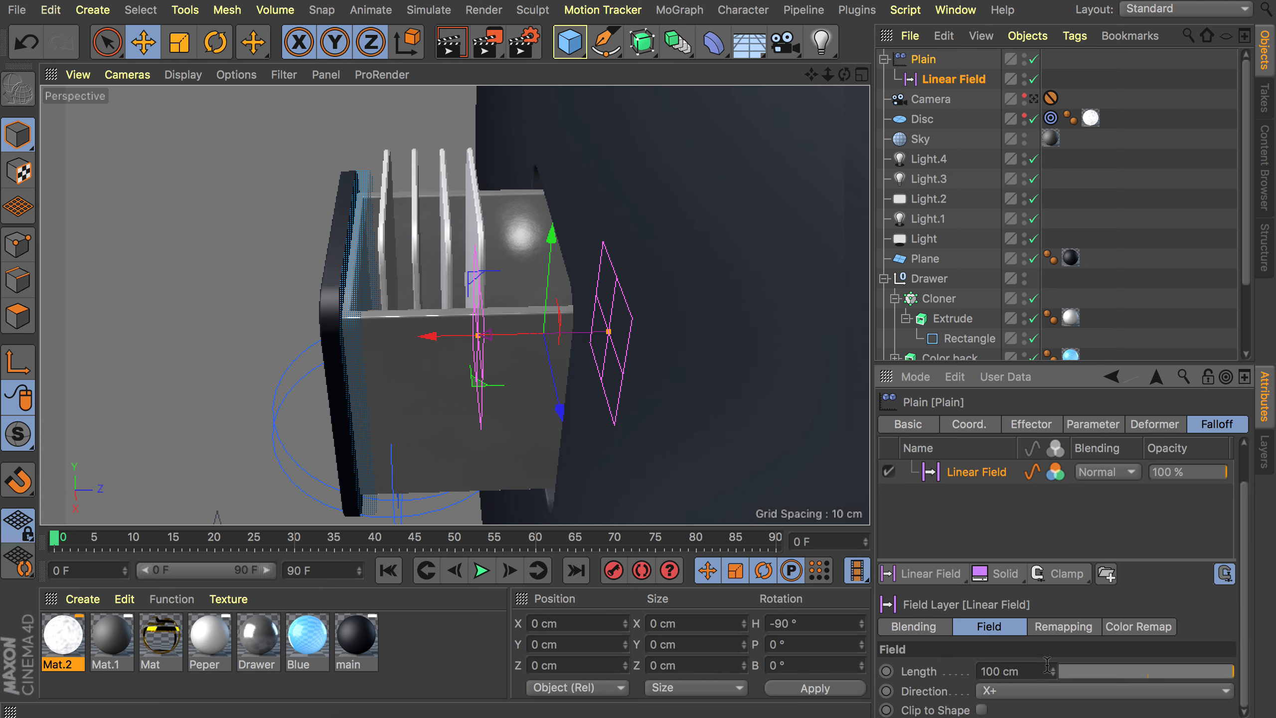
pyautogui.moveTo(1232, 671); pyautogui.dragTo(1181, 671)
# Move the linear field along its axis to about 53 cm on Z.
pyautogui.keyDown('alt'); pyautogui.moveTo(504, 308); pyautogui.dragTo(490, 328); pyautogui.keyUp('alt')
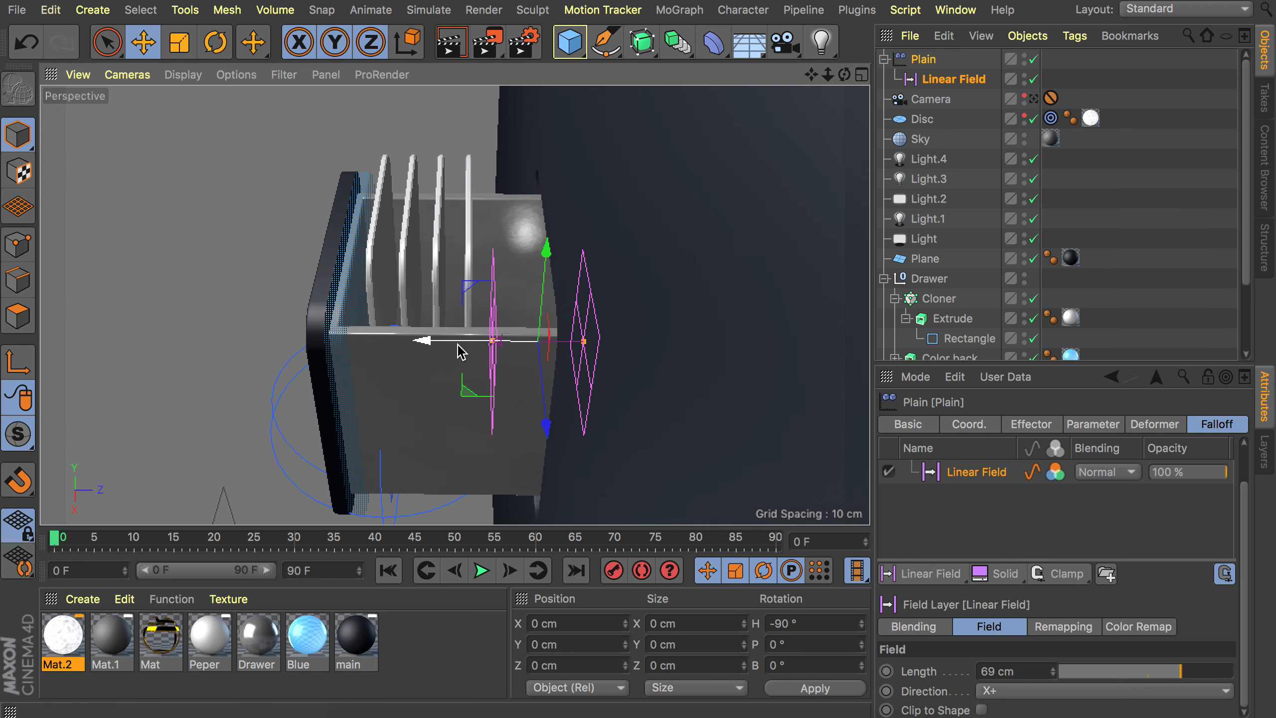
pyautogui.moveTo(461, 352); pyautogui.dragTo(487, 349)
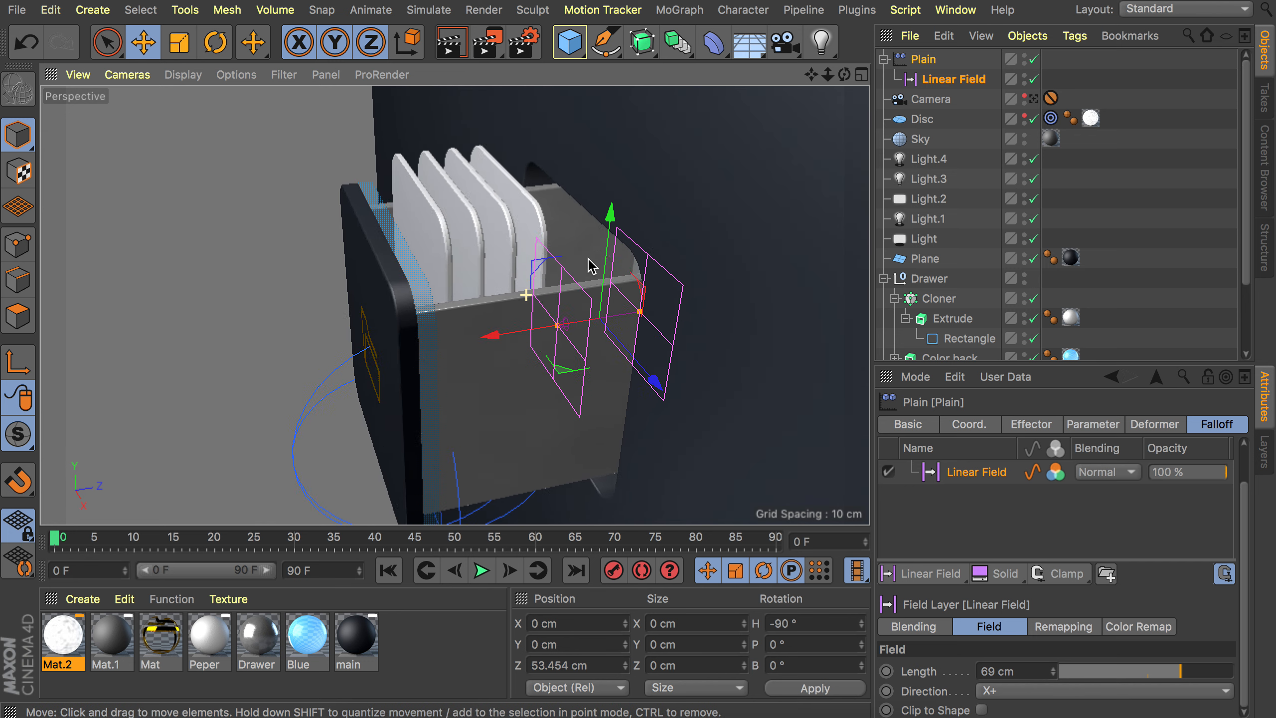
# Select the drawer and slide it along Z to about -257 cm.
pyautogui.click(529, 251)
pyautogui.moveTo(424, 347); pyautogui.dragTo(482, 341)
pyautogui.moveTo(468, 342); pyautogui.dragTo(553, 294)
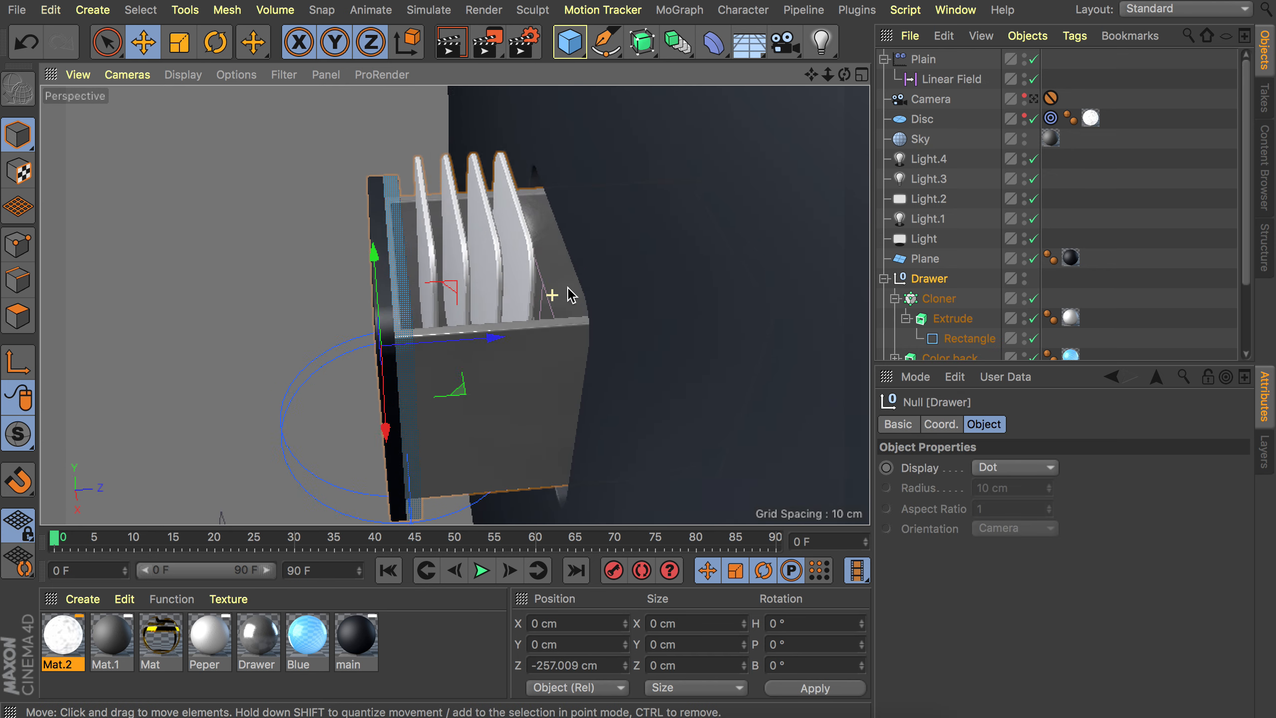
# Slide the drawer along Z to about -312 cm and move the linear field to about -15 cm on Z.
pyautogui.moveTo(495, 328); pyautogui.dragTo(541, 278)
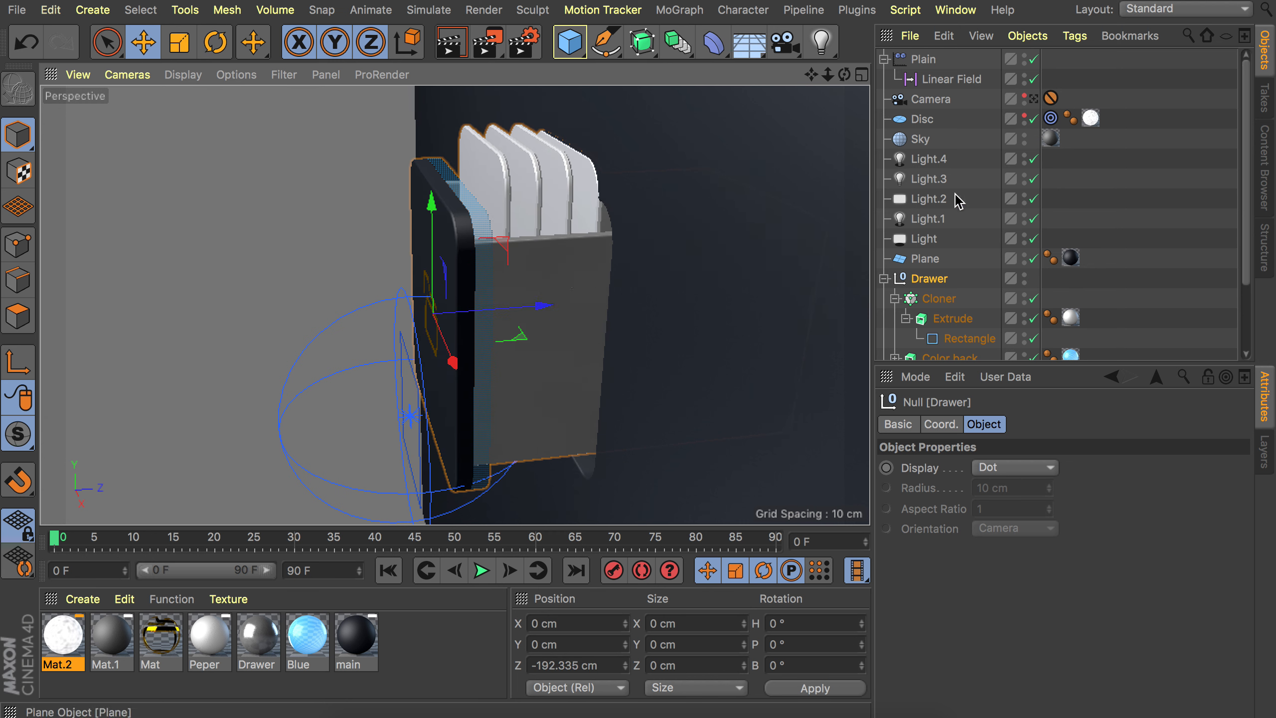
pyautogui.click(951, 79)
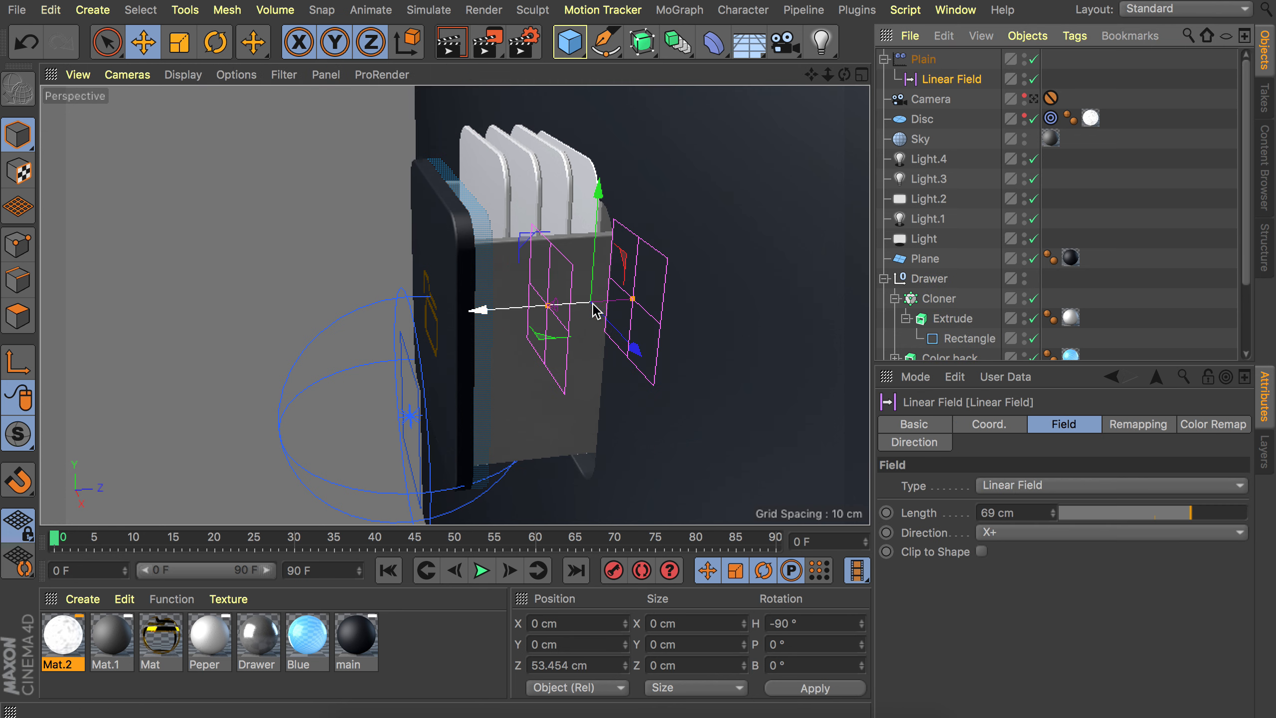
pyautogui.moveTo(520, 314); pyautogui.dragTo(475, 315)
pyautogui.keyDown('alt'); pyautogui.moveTo(536, 243); pyautogui.dragTo(497, 242); pyautogui.keyUp('alt')
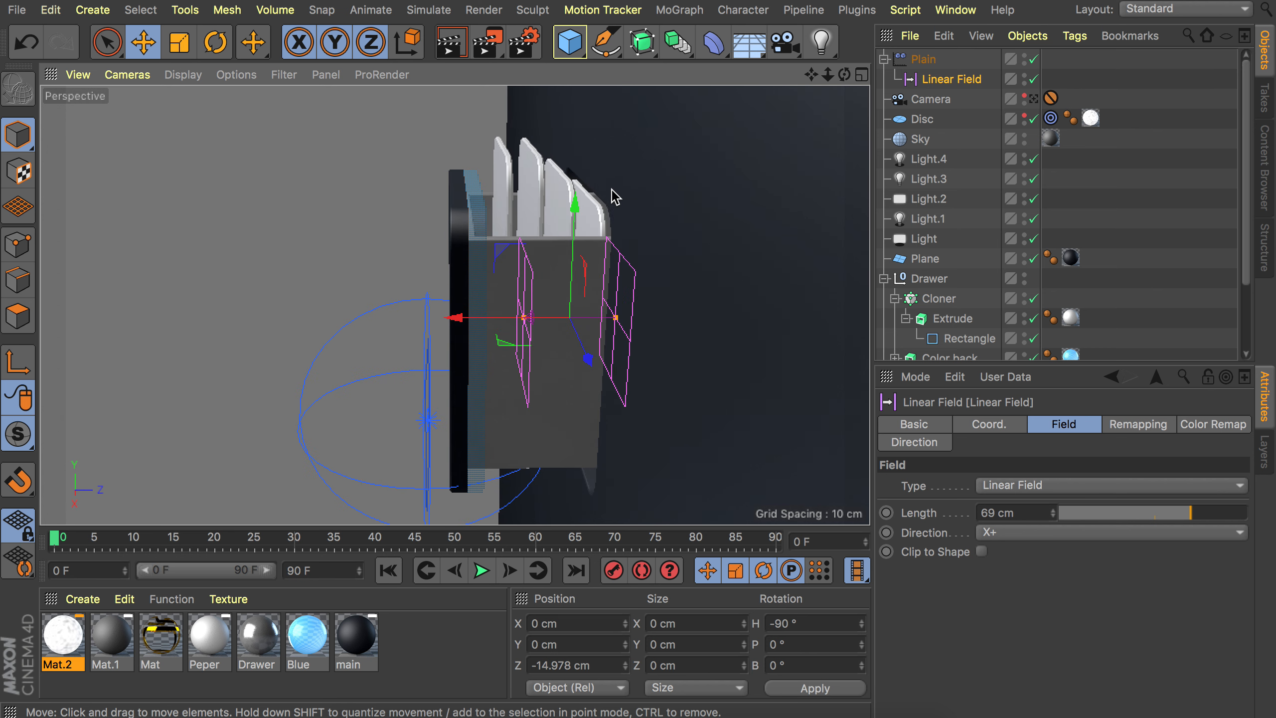
pyautogui.click(929, 279)
pyautogui.moveTo(557, 326); pyautogui.dragTo(465, 313)
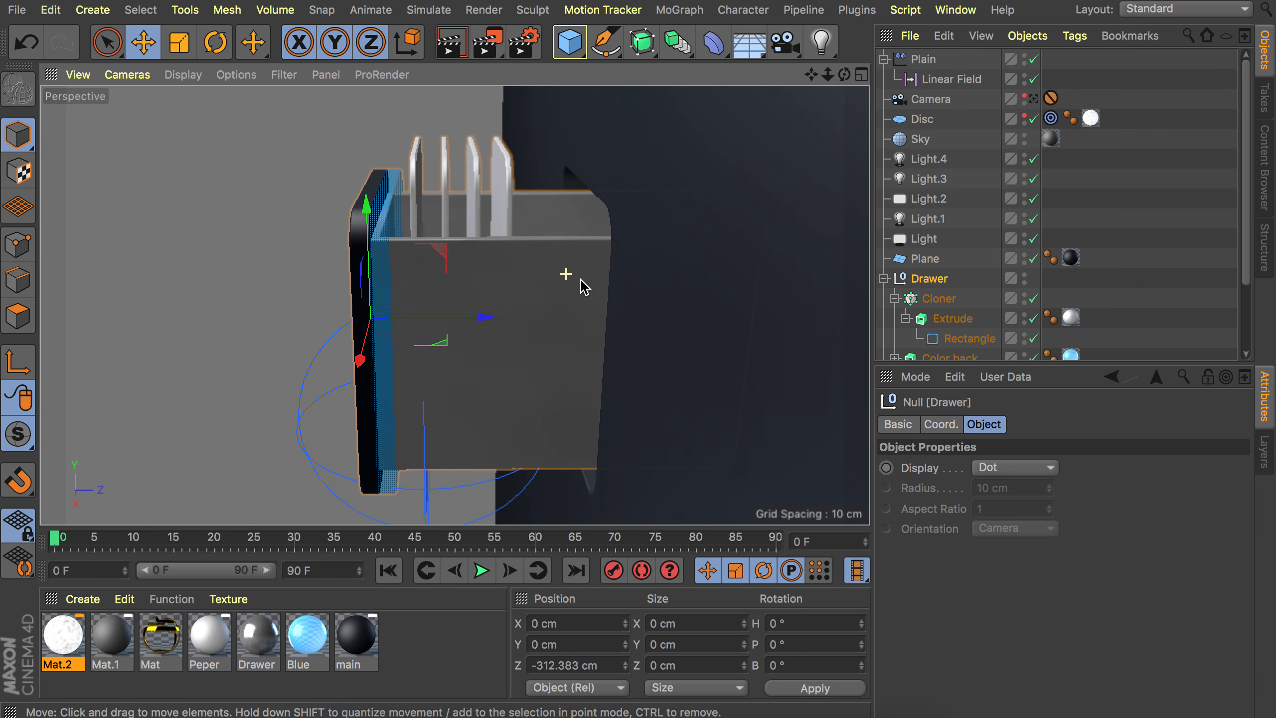
# Add a Step effector to the selected Cloner inside the drawer.
pyautogui.keyDown('alt'); pyautogui.moveTo(566, 275); pyautogui.dragTo(657, 327); pyautogui.keyUp('alt')
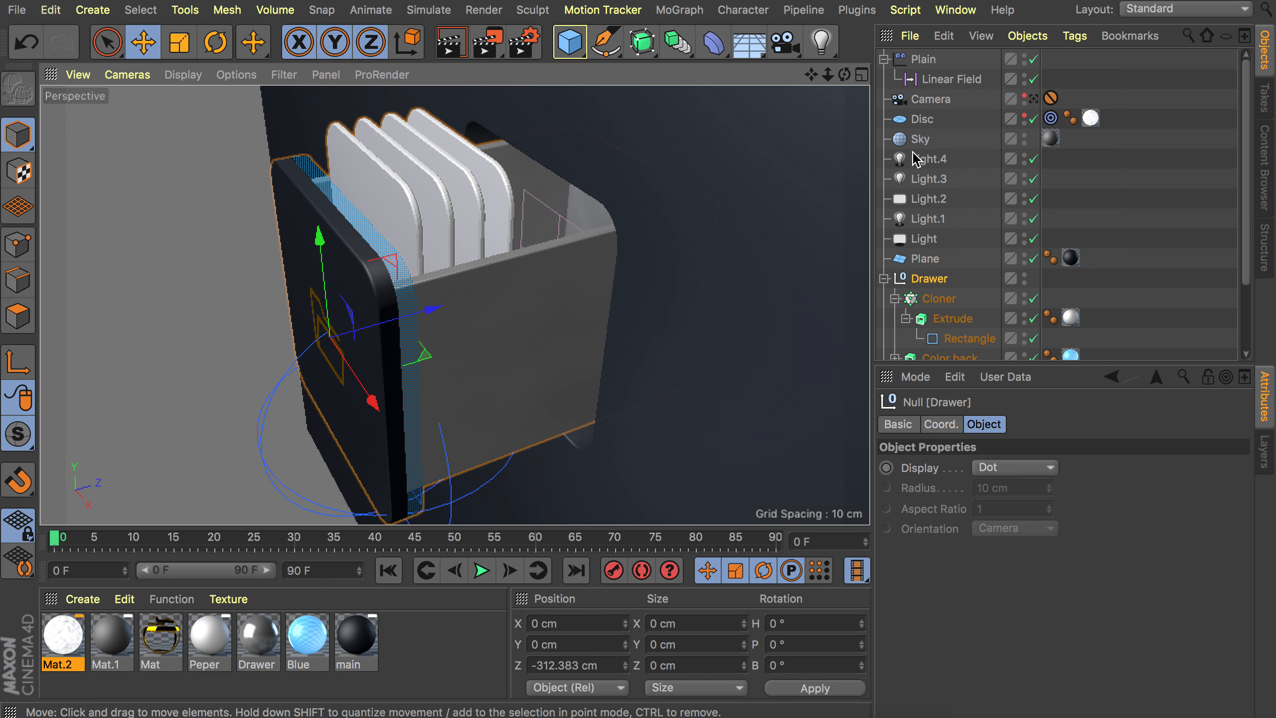
pyautogui.click(937, 302)
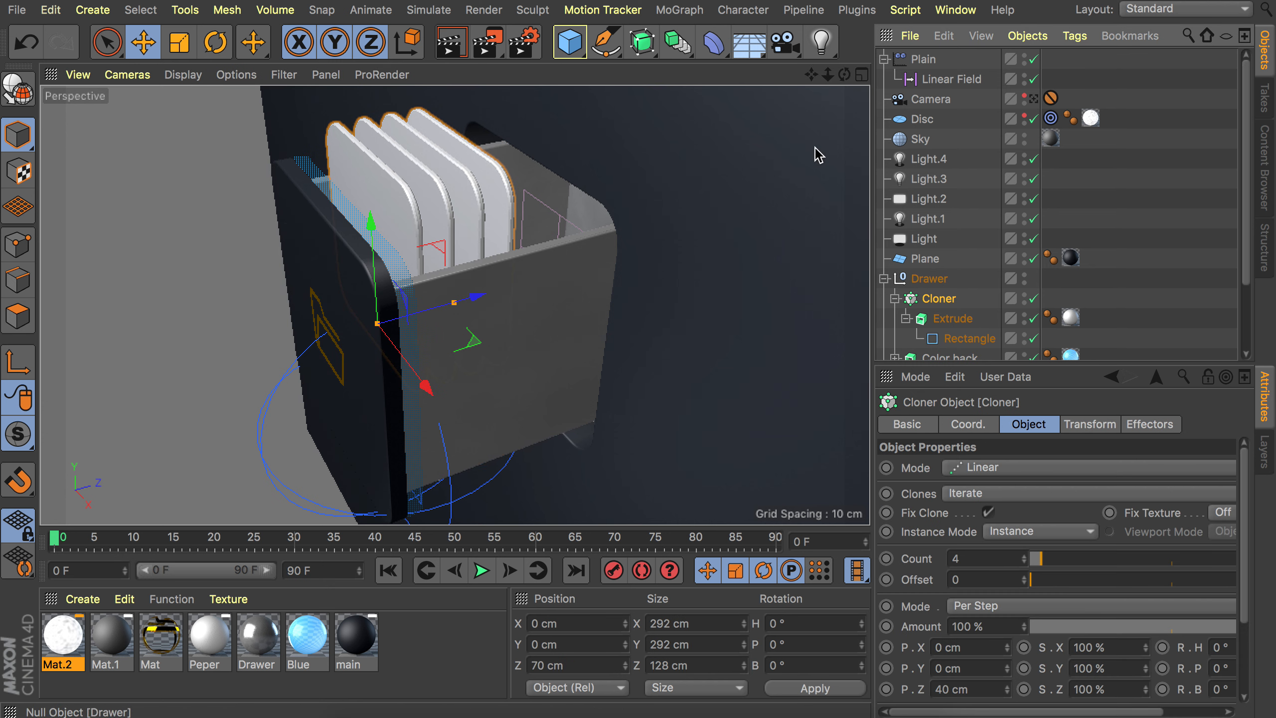
pyautogui.click(681, 11)
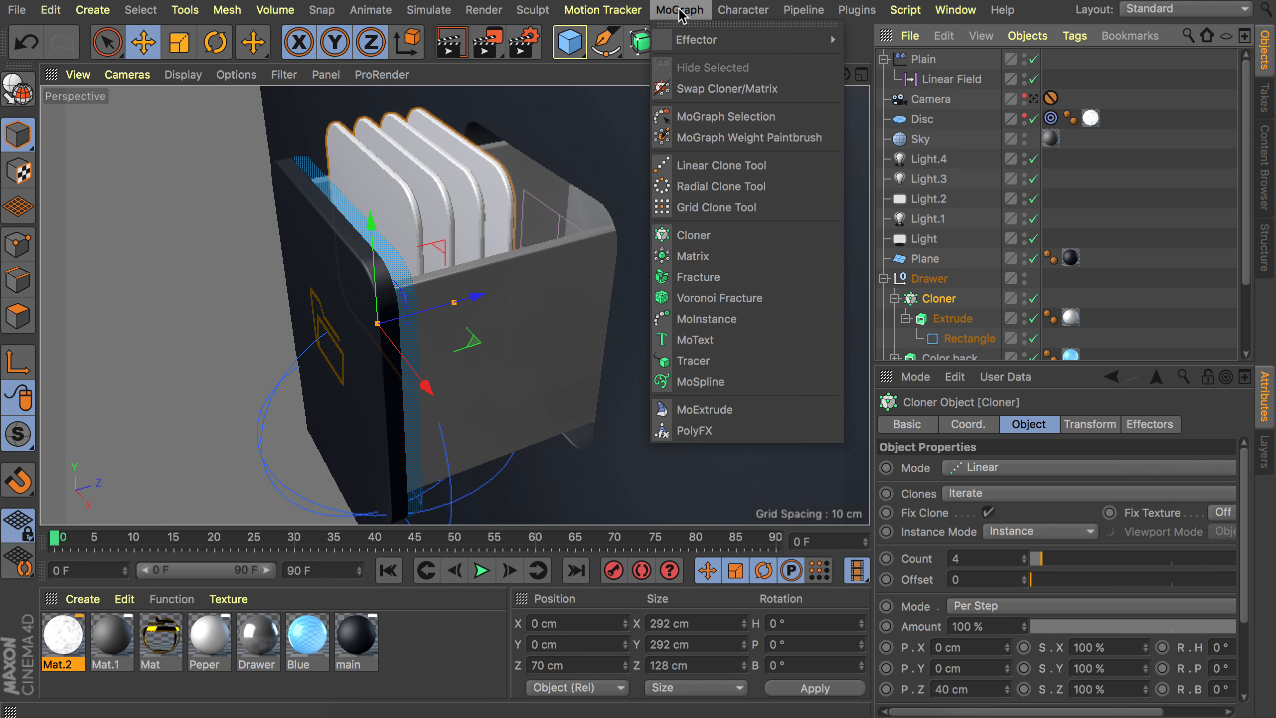
pyautogui.moveTo(696, 40)
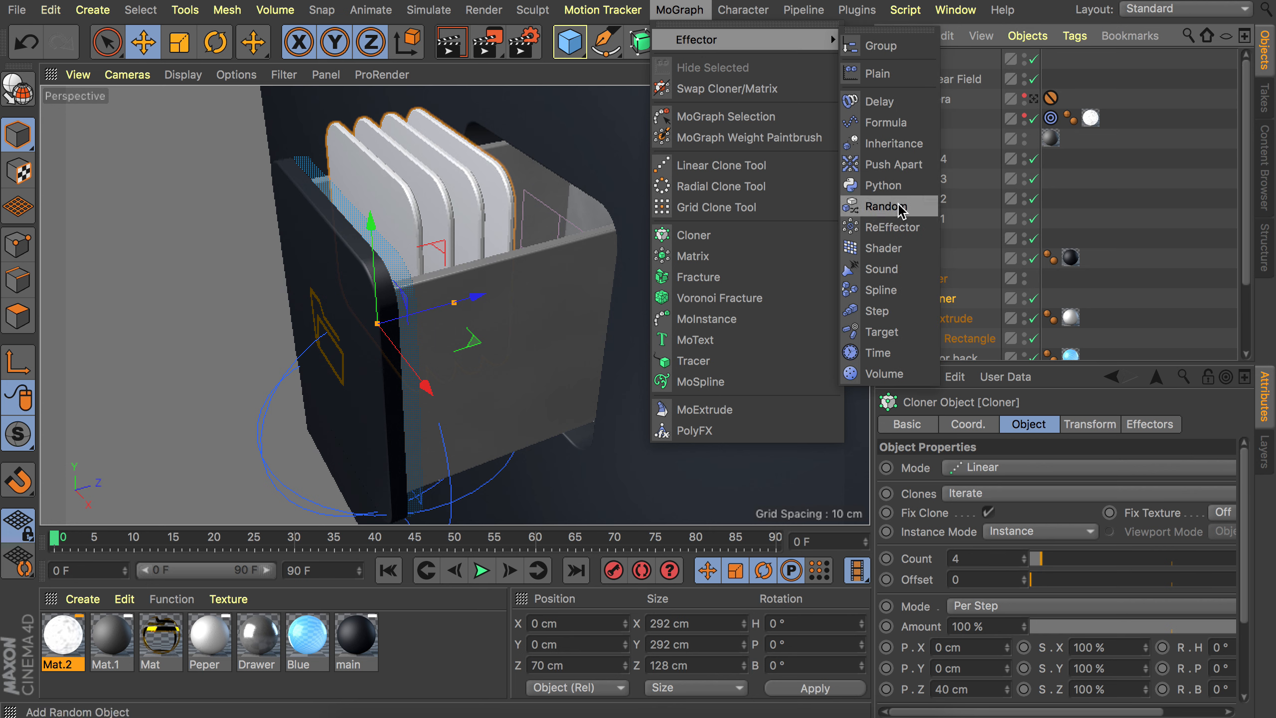
pyautogui.click(884, 311)
# Apply a linear preset to the Step effector's spline and flip the curve horizontally.
pyautogui.click(1031, 425)
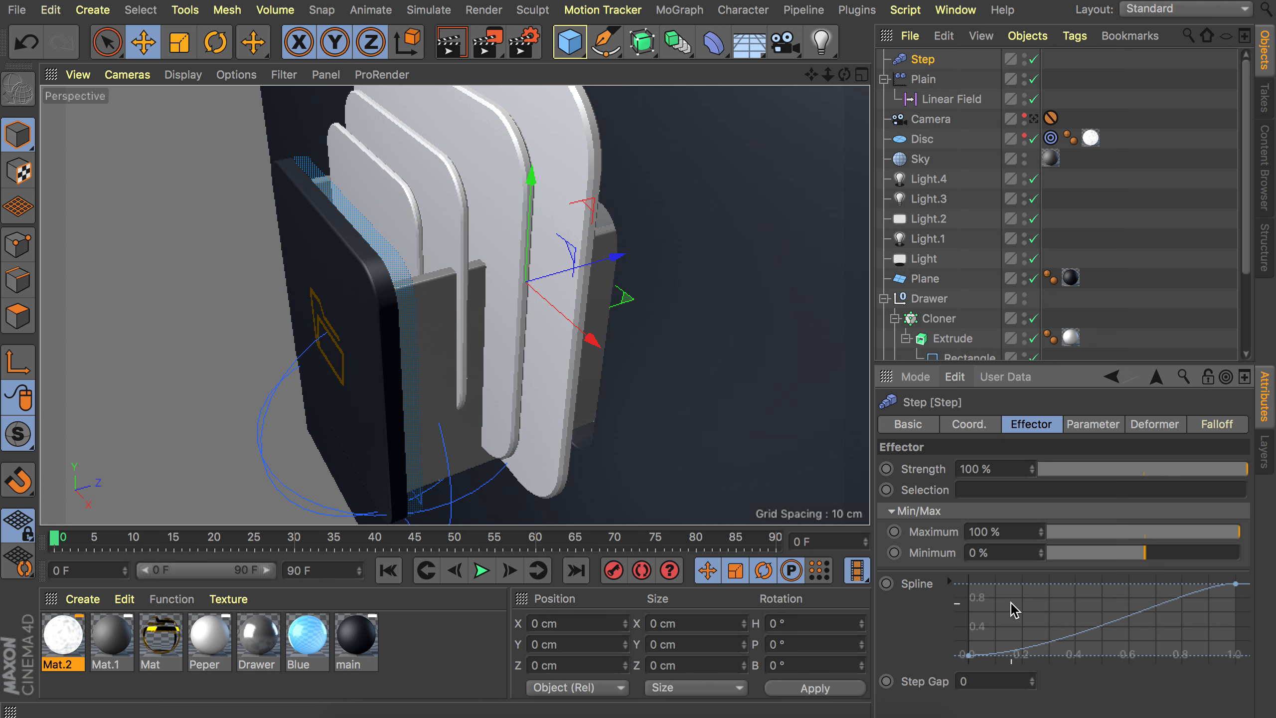
pyautogui.rightClick(1085, 614)
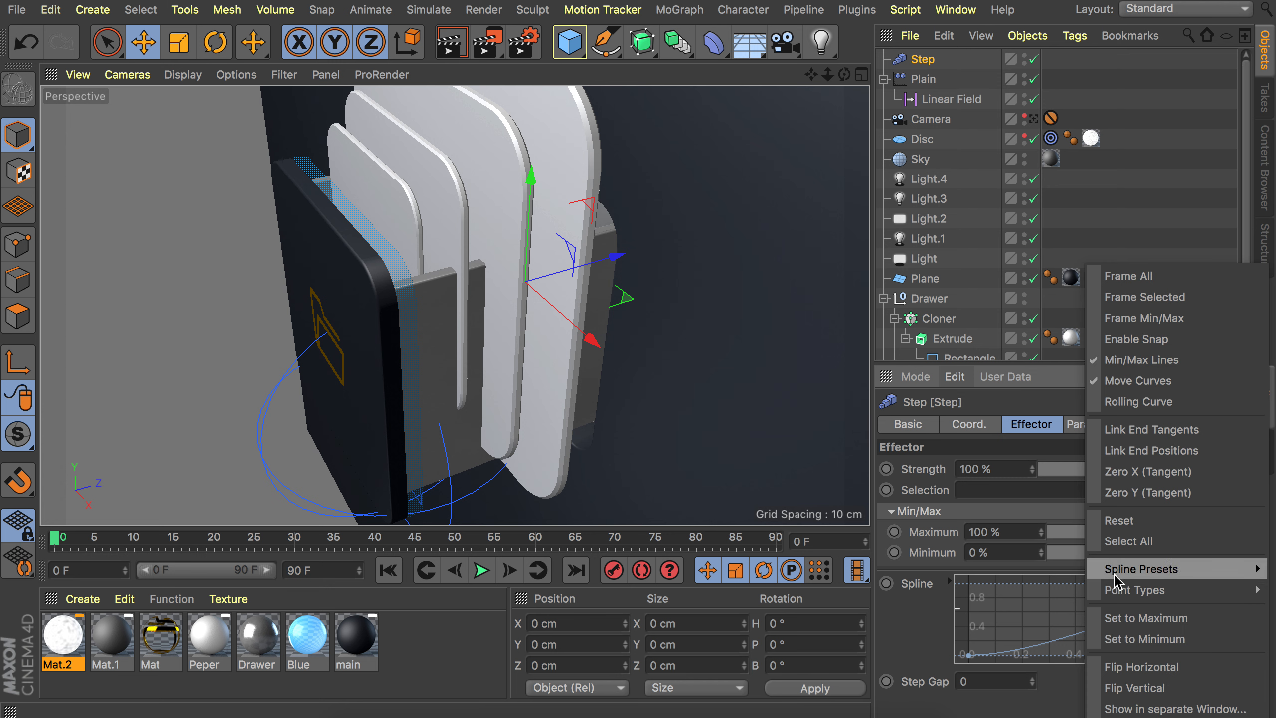
pyautogui.moveTo(1120, 576)
pyautogui.click(1048, 563)
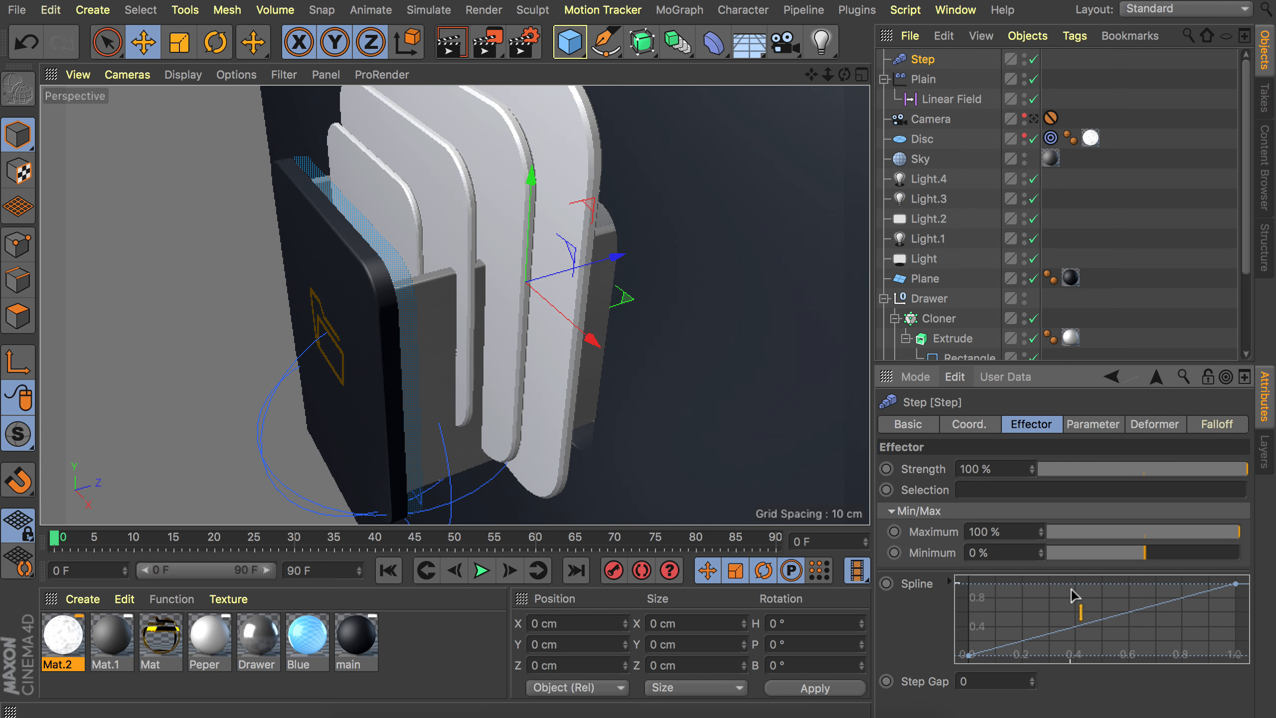
pyautogui.rightClick(1080, 606)
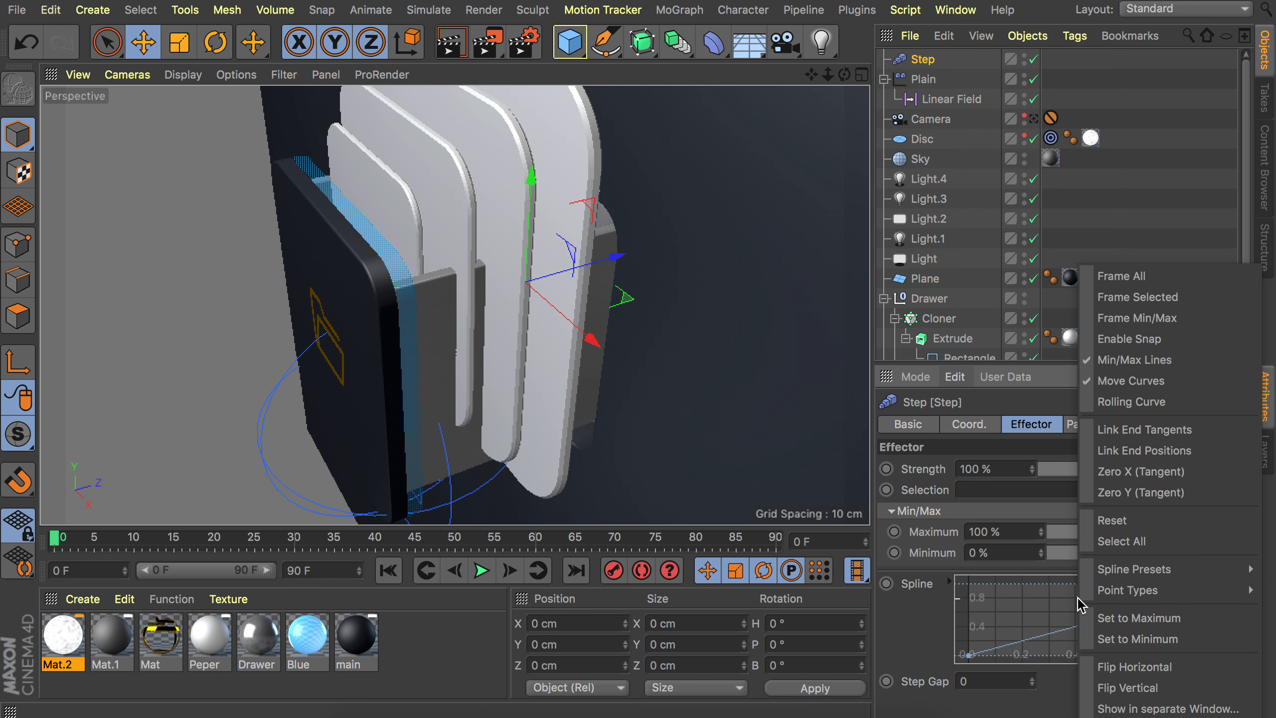
pyautogui.click(1135, 666)
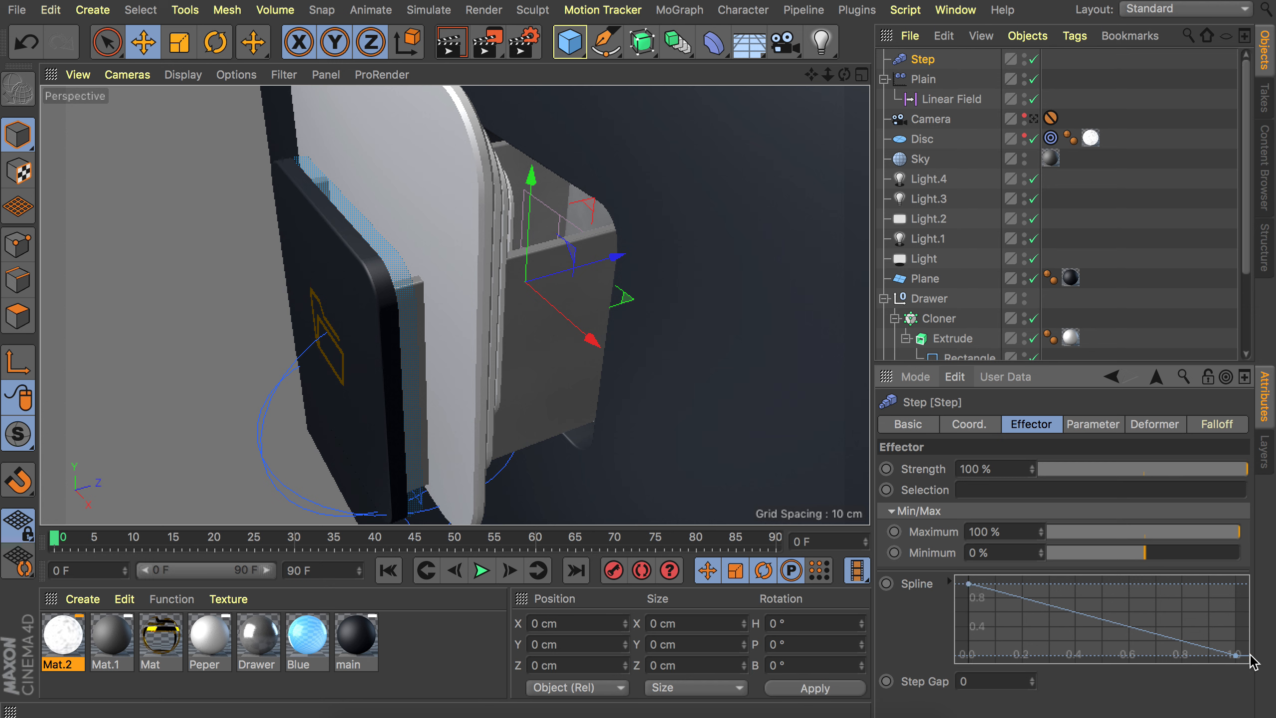
# Set the Step effector's uniform Scale parameter to -0.18.
pyautogui.keyDown('alt'); pyautogui.moveTo(490, 177); pyautogui.dragTo(468, 161); pyautogui.keyUp('alt')
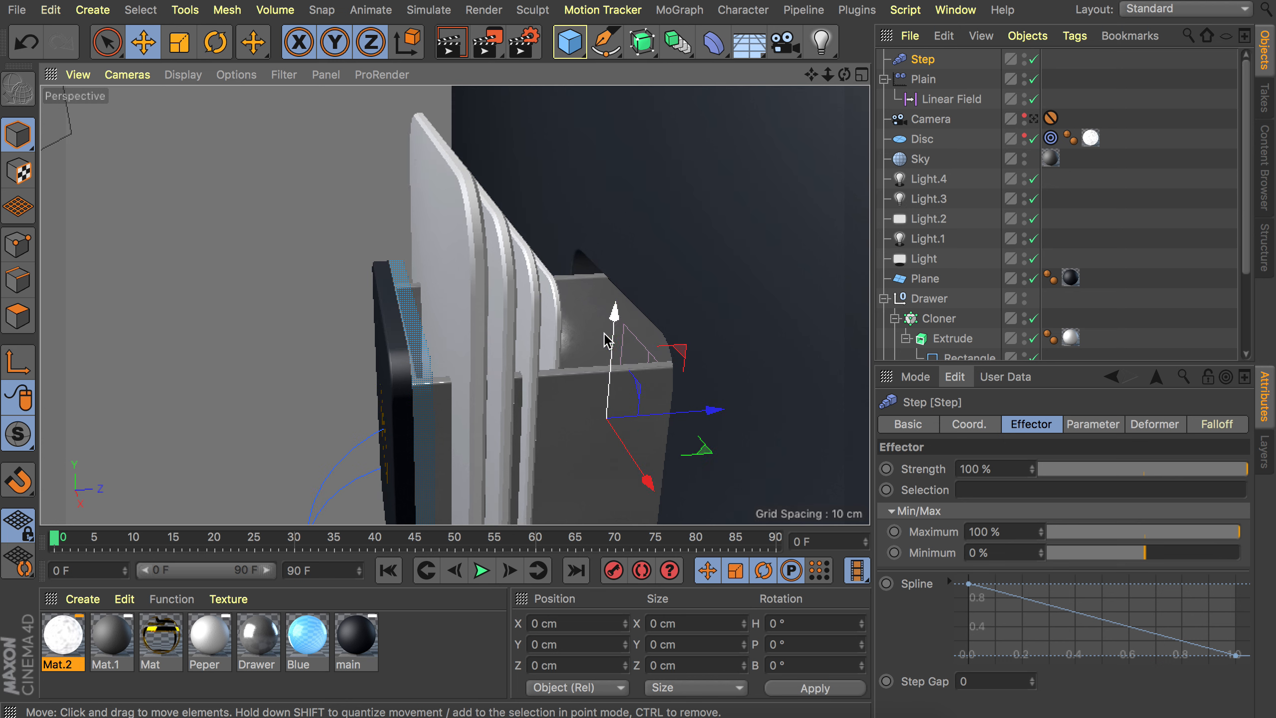
pyautogui.click(1096, 425)
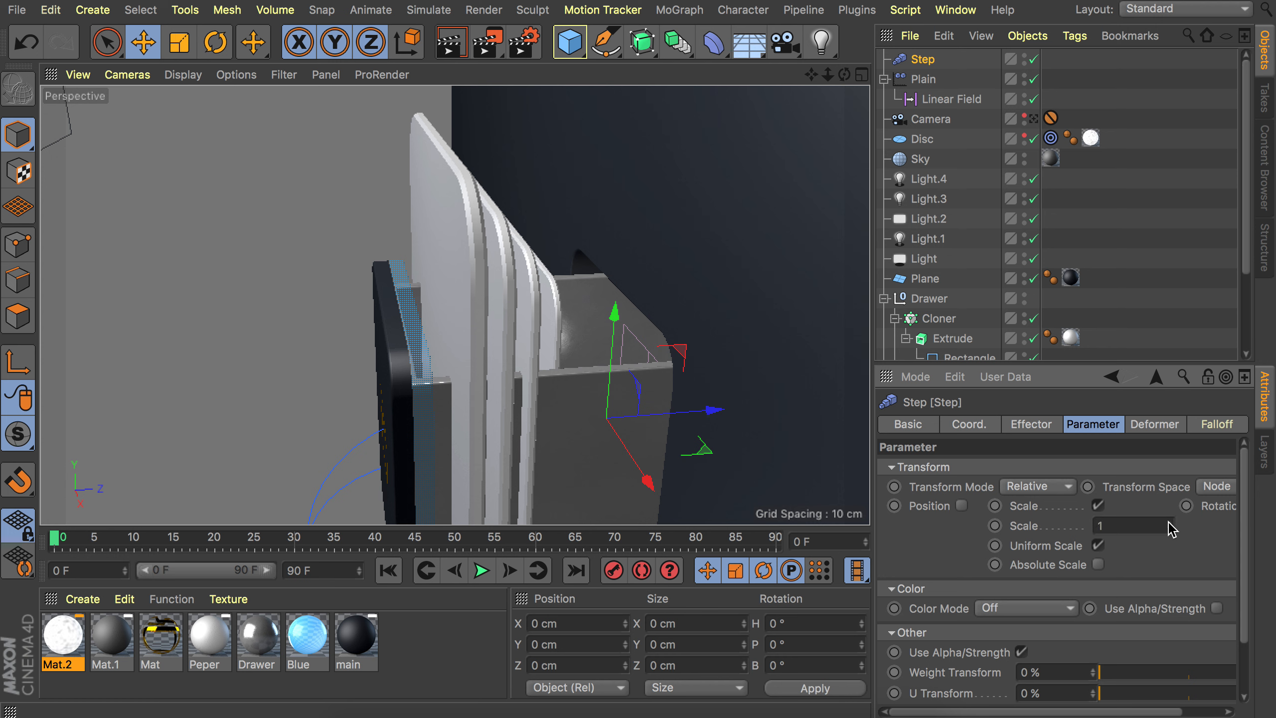
pyautogui.moveTo(1171, 529); pyautogui.dragTo(1140, 549)
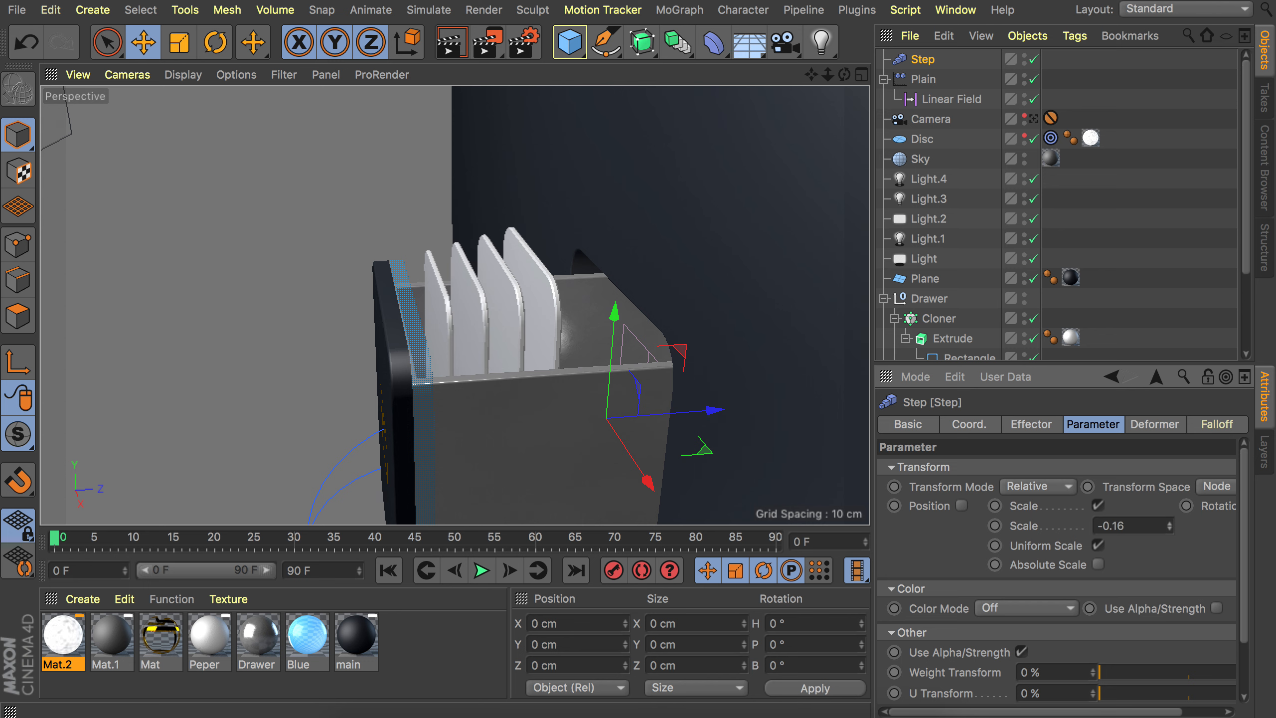
pyautogui.click(1171, 532)
pyautogui.click(1171, 531)
# Enable the Step effector's Position parameter with P.Y at -47 cm and turn off its Scale parameter.
pyautogui.keyDown('alt'); pyautogui.moveTo(463, 266); pyautogui.dragTo(722, 262); pyautogui.keyUp('alt')
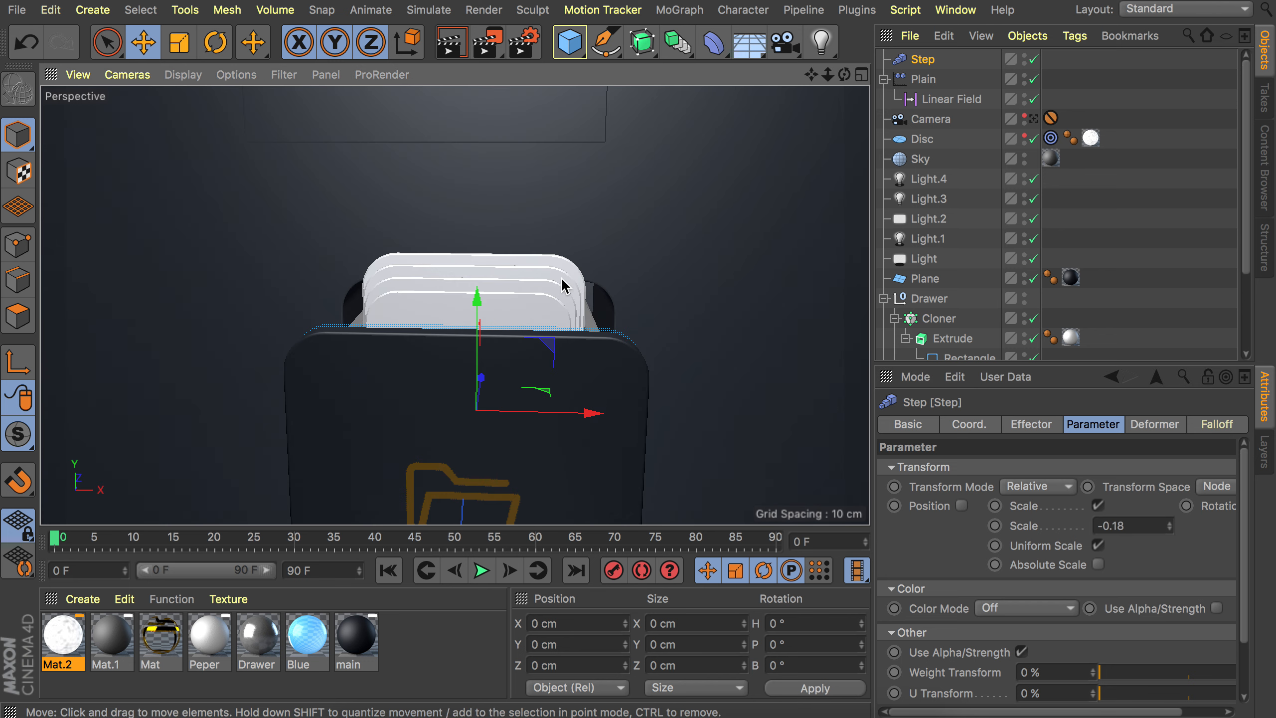
pyautogui.keyDown('alt'); pyautogui.moveTo(563, 286); pyautogui.dragTo(447, 331); pyautogui.keyUp('alt')
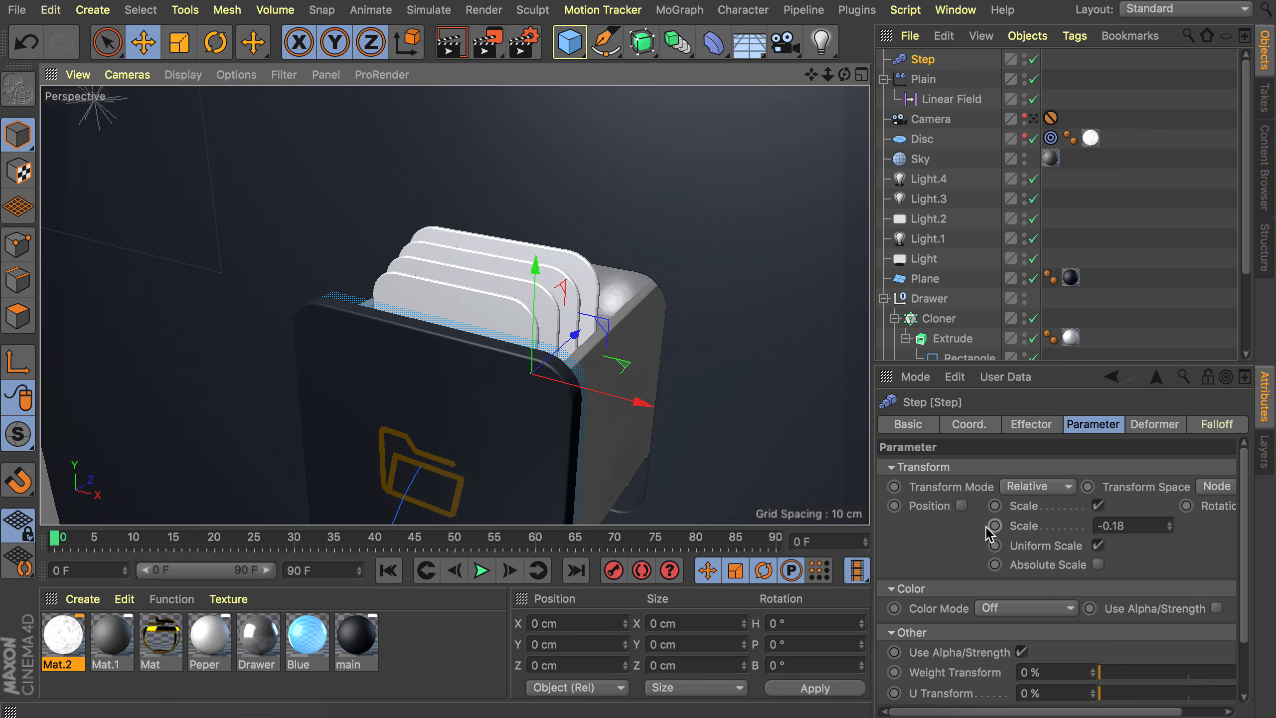
pyautogui.click(961, 505)
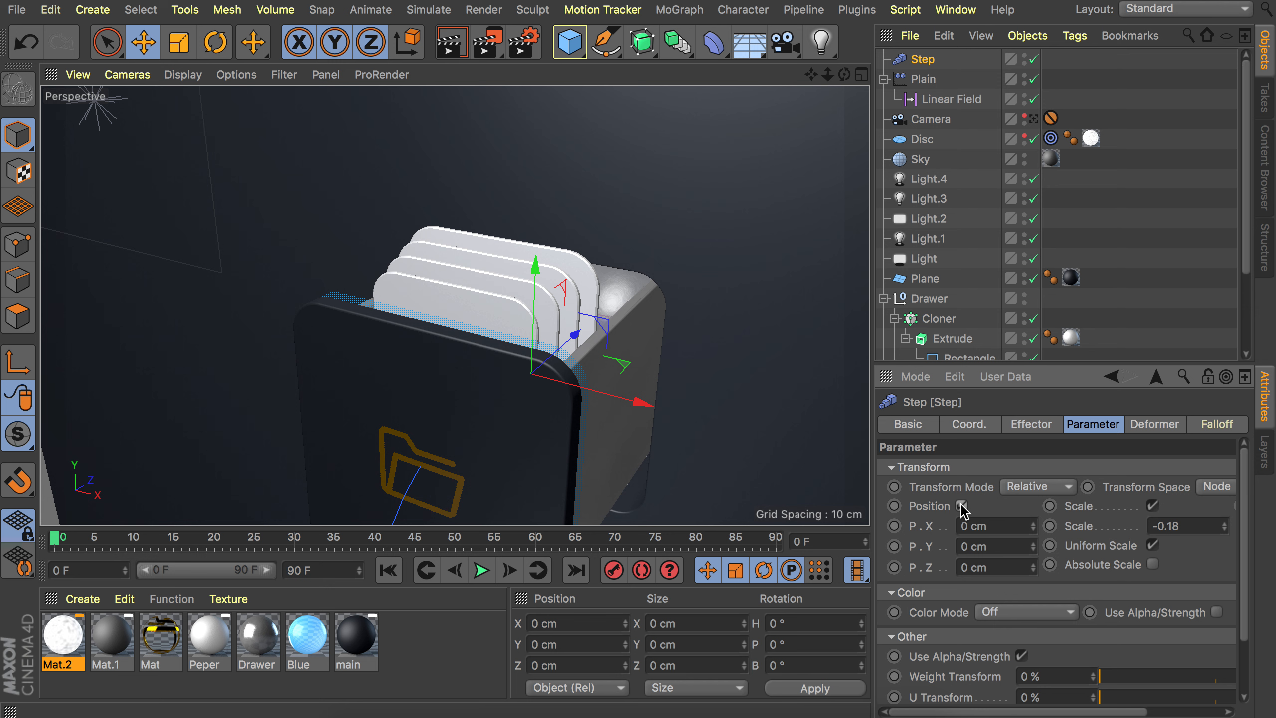
pyautogui.moveTo(1032, 546); pyautogui.dragTo(1032, 573)
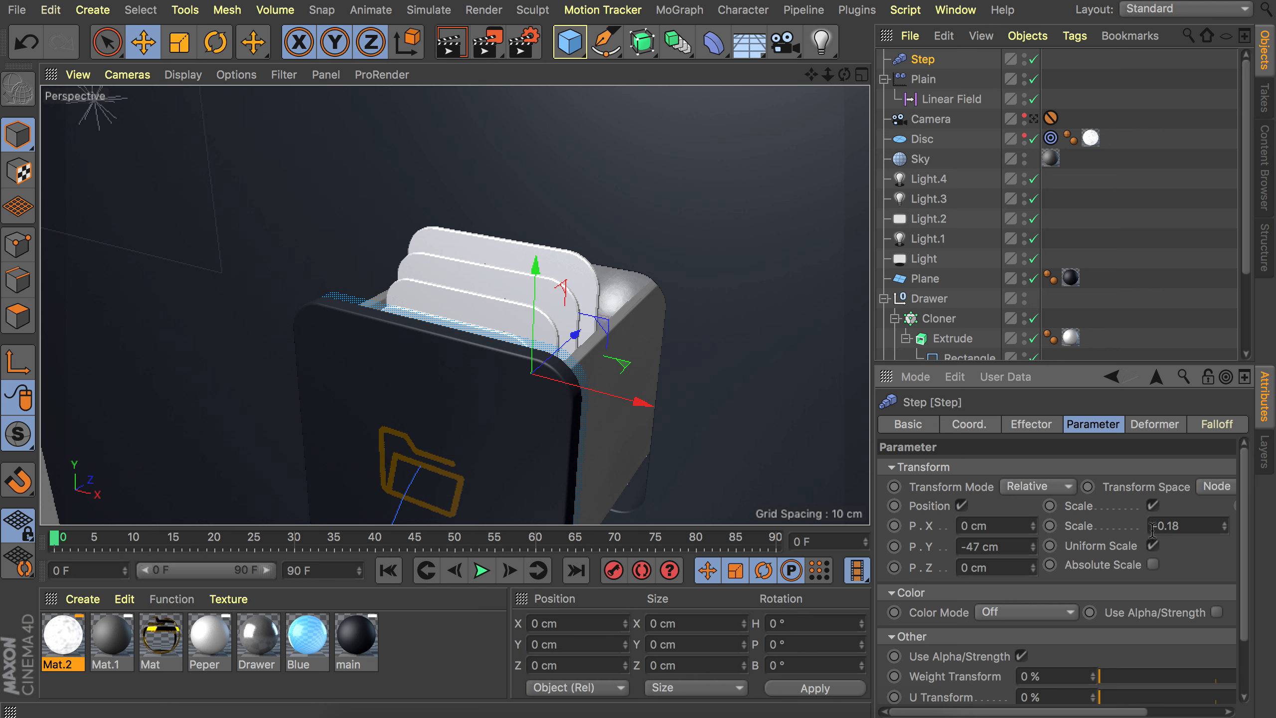
pyautogui.click(1153, 505)
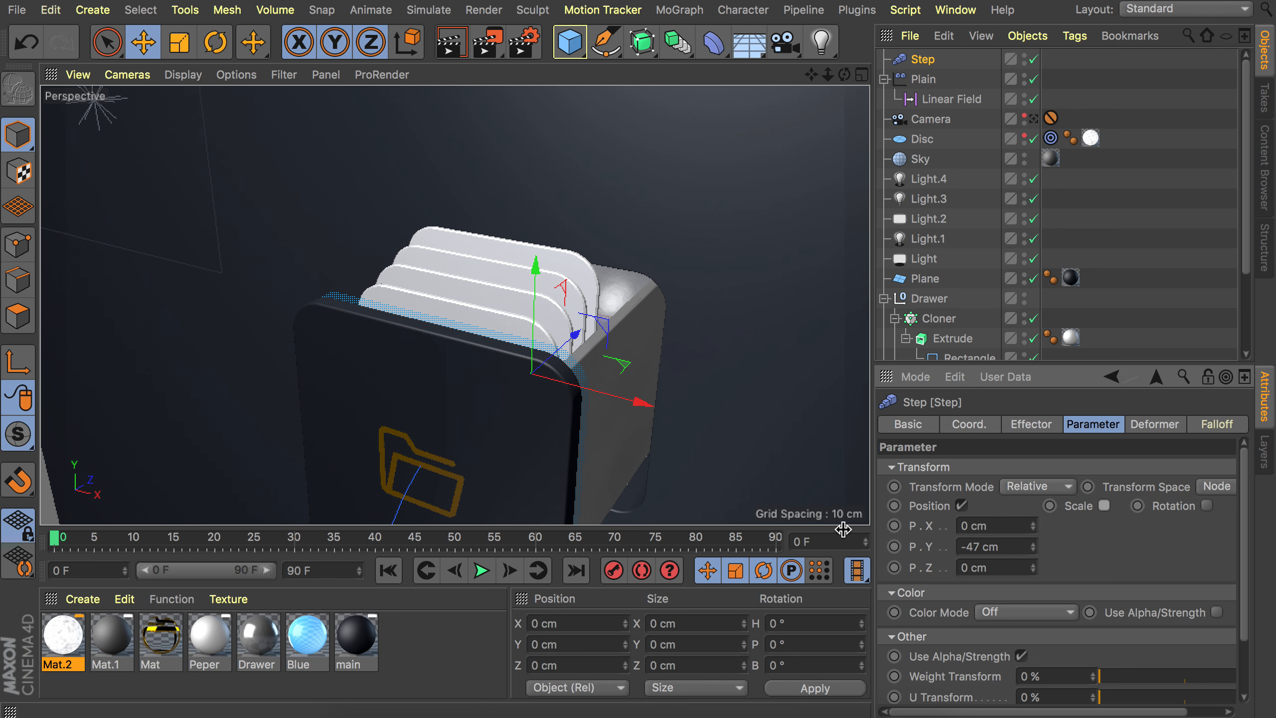
# Enable the Step effector's Rotation parameter and set R.P to 12°.
pyautogui.keyDown('alt'); pyautogui.moveTo(564, 287); pyautogui.dragTo(525, 280); pyautogui.keyUp('alt')
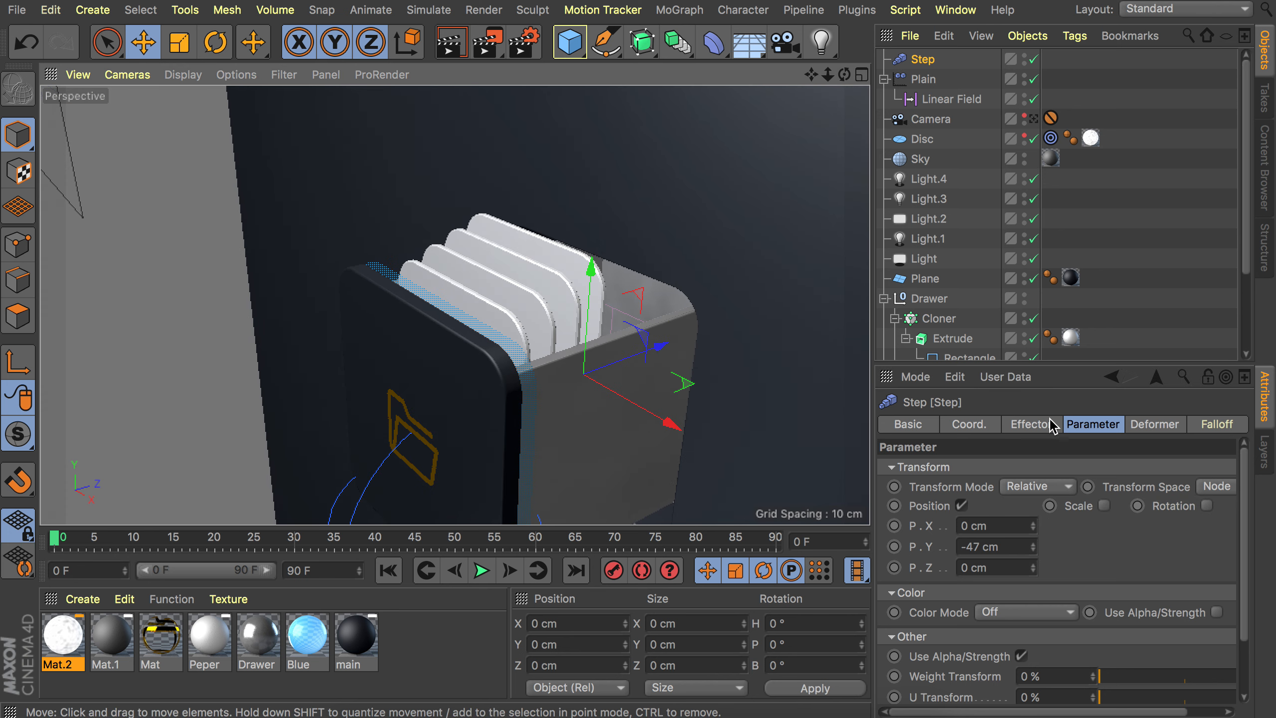
pyautogui.click(1209, 505)
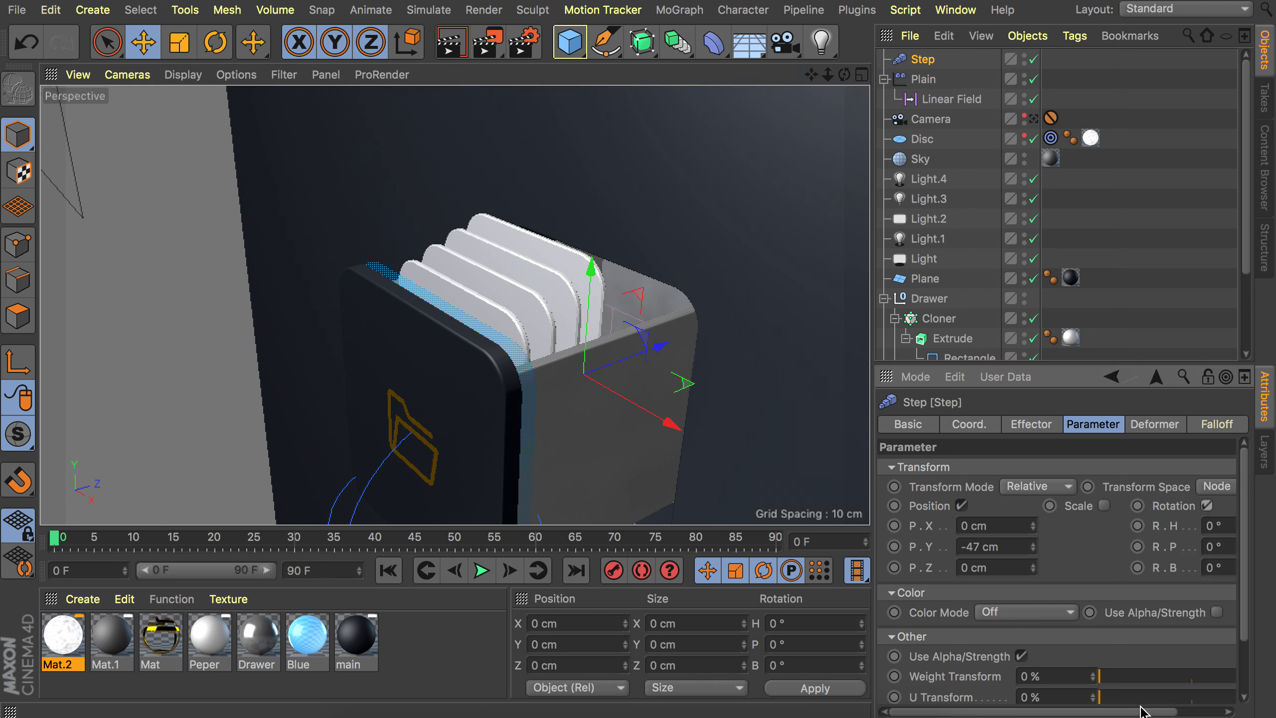
pyautogui.hscroll(3, 1143, 711)
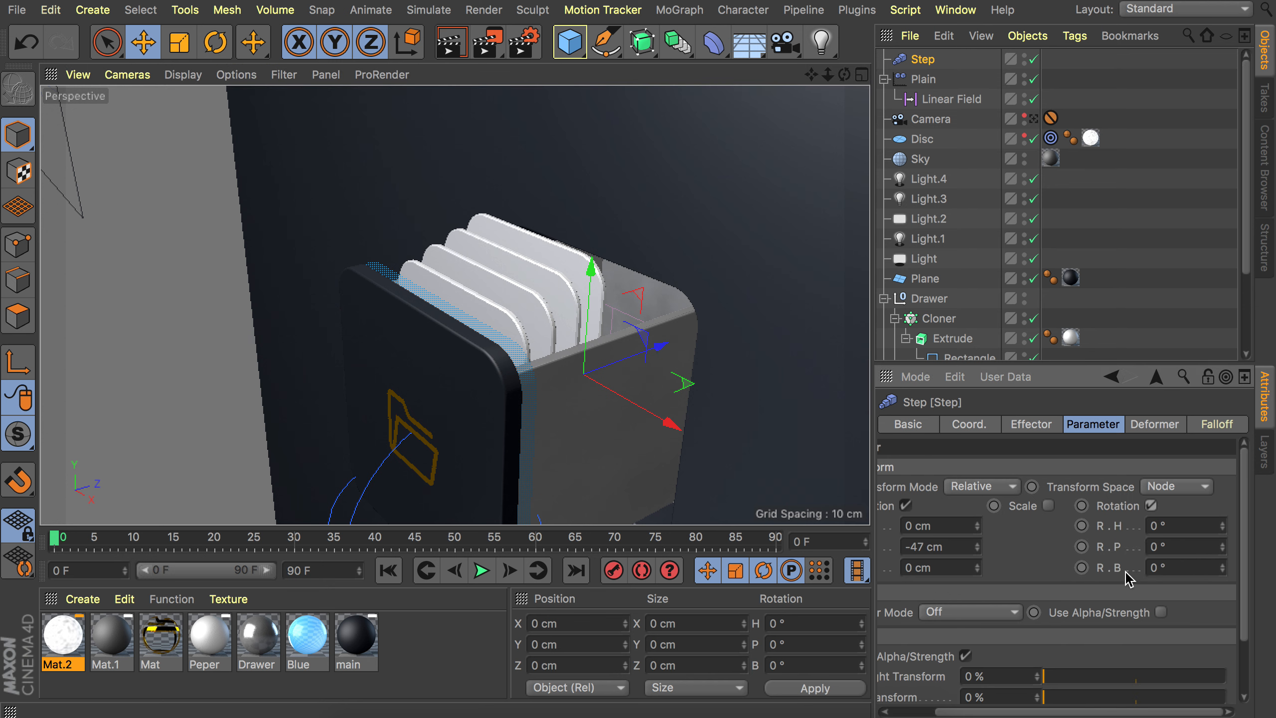
pyautogui.click(1224, 545)
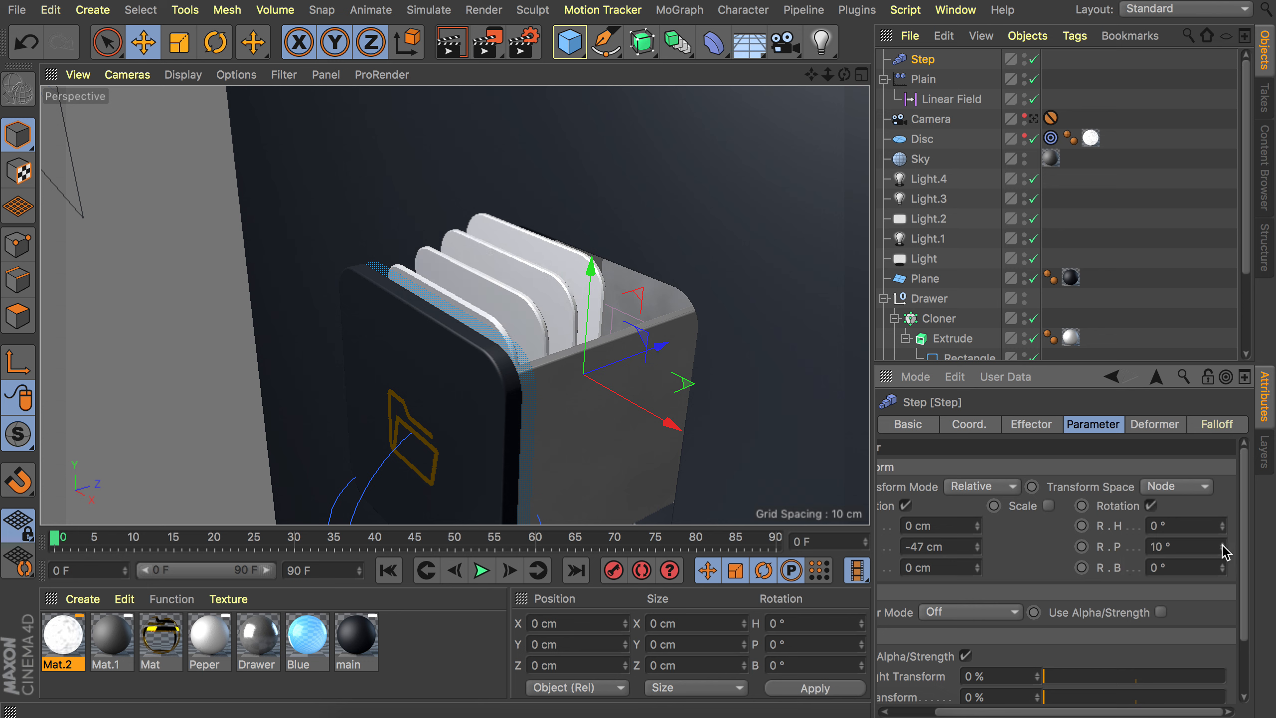
pyautogui.click(1222, 545)
pyautogui.keyDown('alt'); pyautogui.moveTo(629, 345); pyautogui.dragTo(468, 260); pyautogui.keyUp('alt')
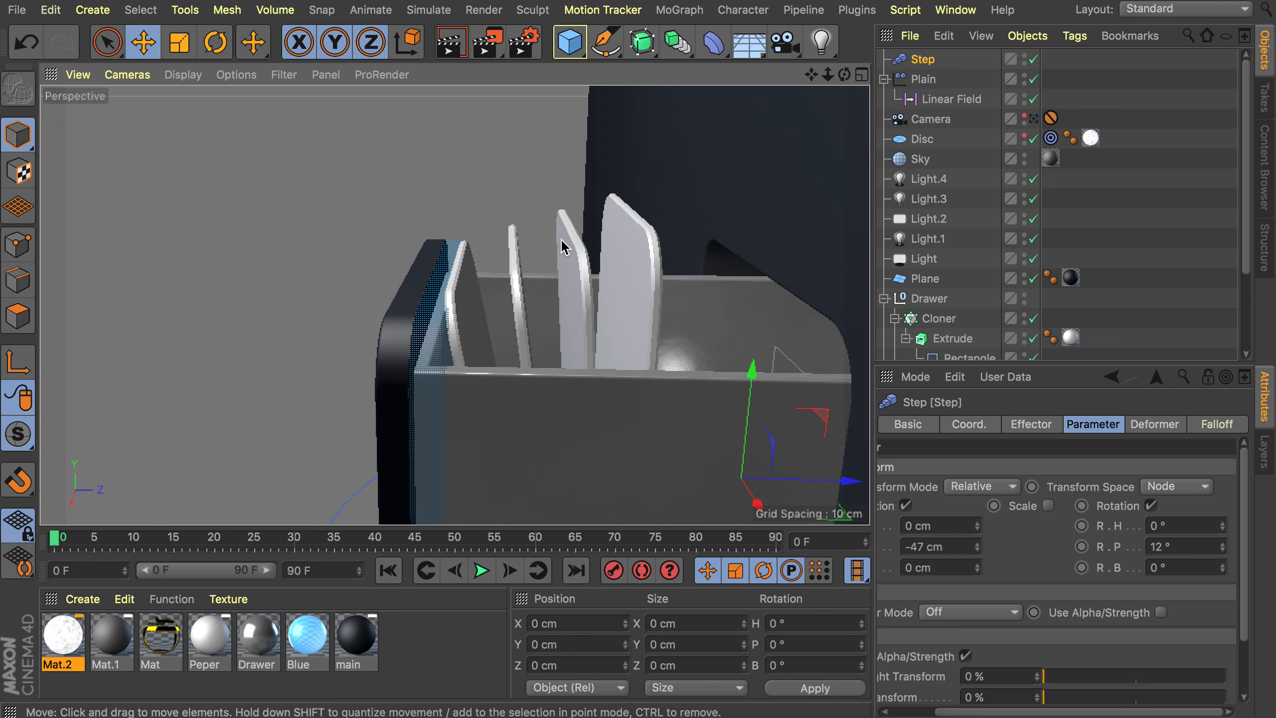
pyautogui.moveTo(565, 297)
pyautogui.keyDown('alt'); pyautogui.mouseDown()
pyautogui.moveTo(817, 417)
pyautogui.moveTo(581, 301)
pyautogui.mouseUp(); pyautogui.keyUp('alt')
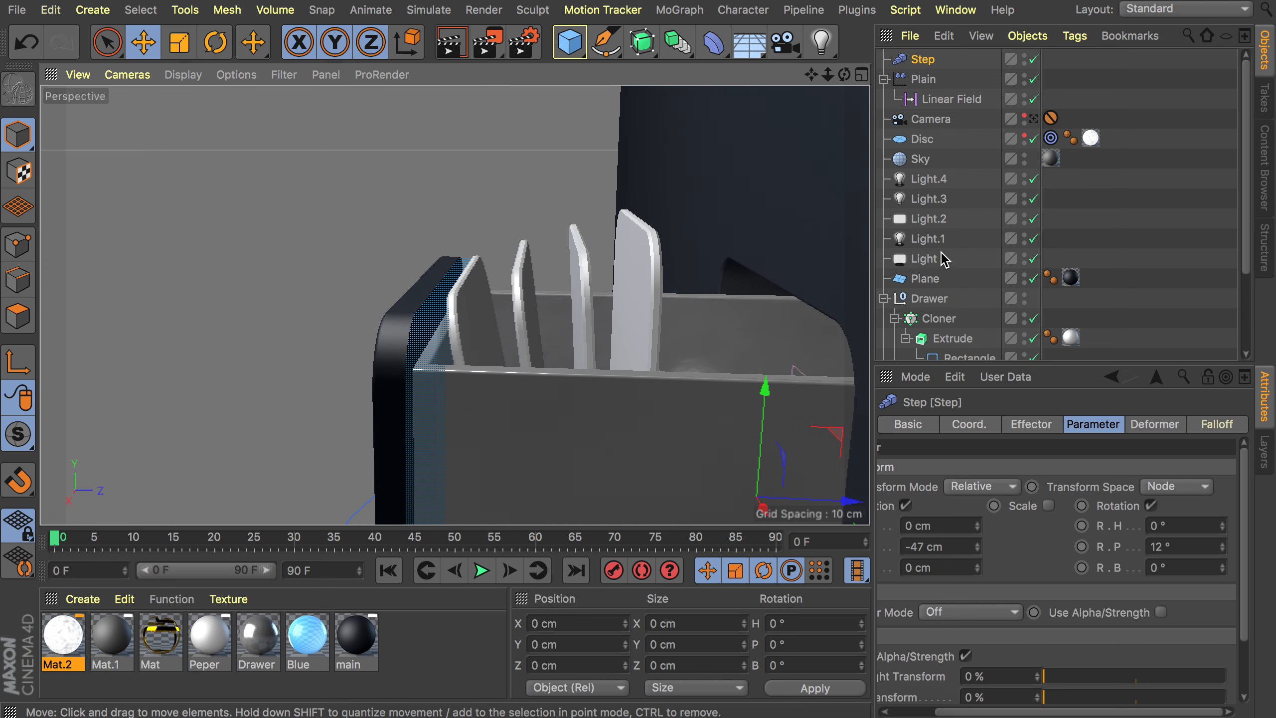
# Select the Cloner and add a second Step effector to it.
pyautogui.click(944, 322)
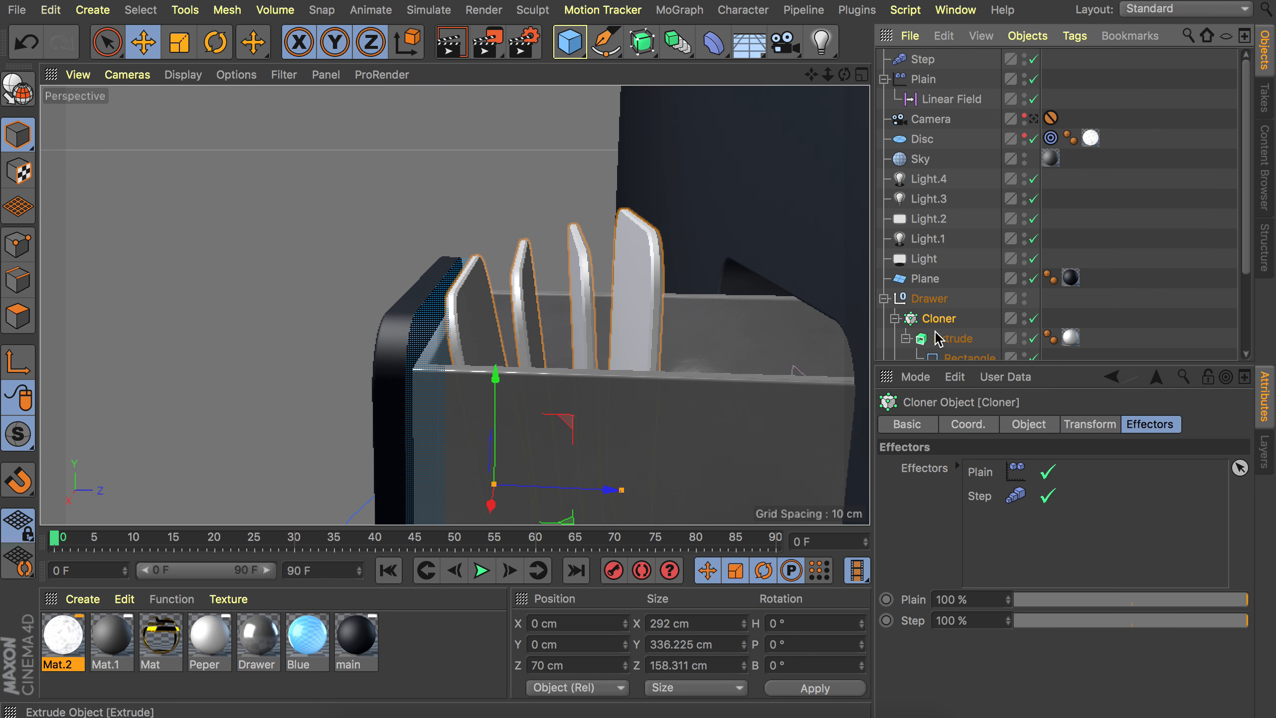
pyautogui.click(671, 8)
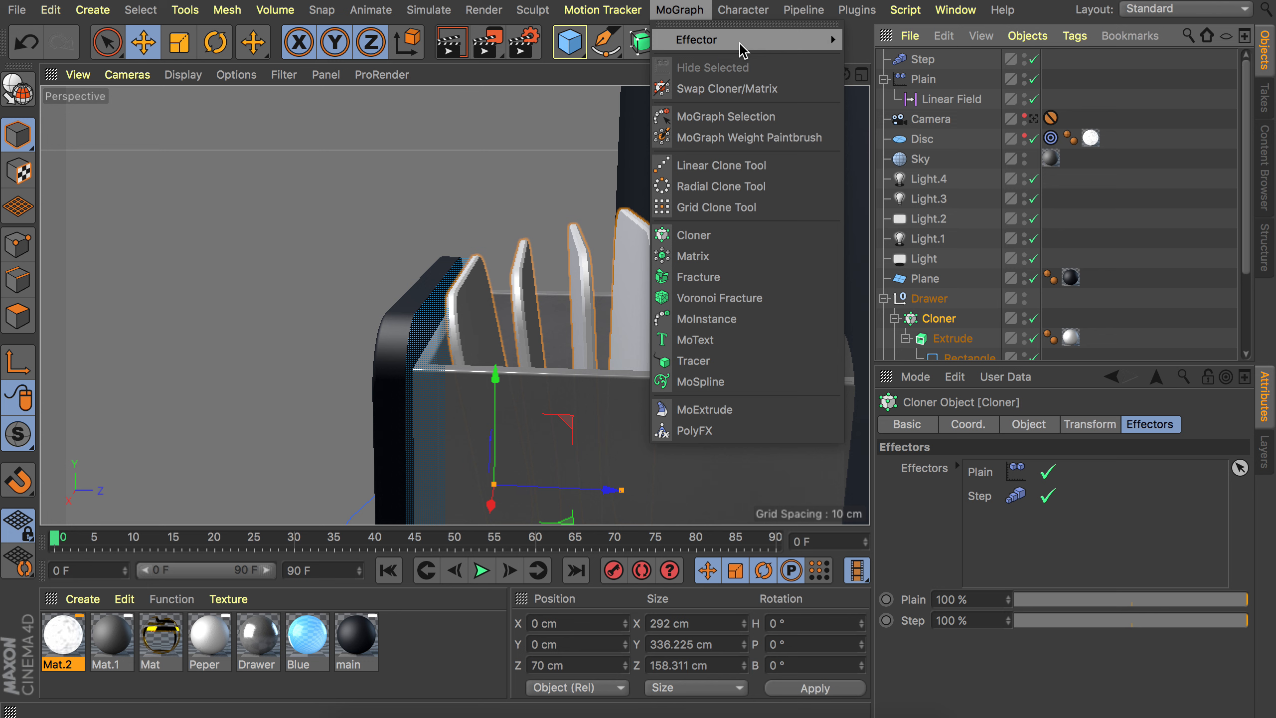
pyautogui.moveTo(747, 40)
pyautogui.click(885, 311)
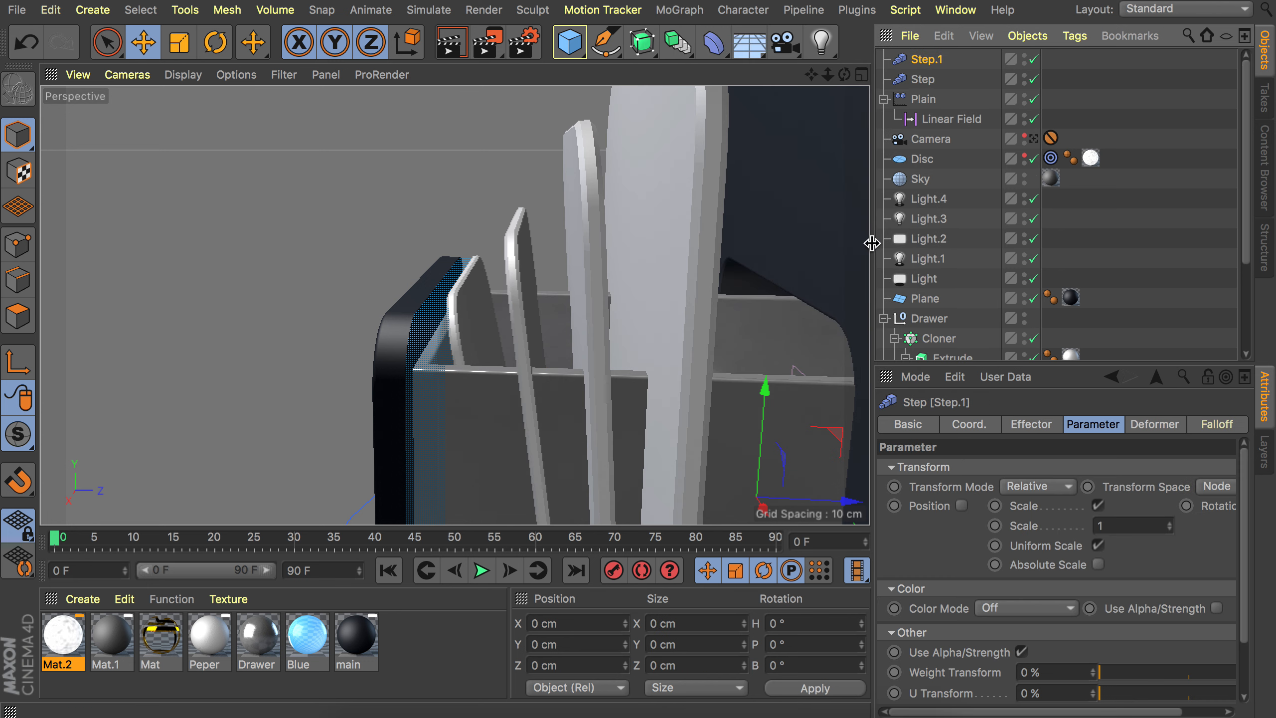
# Reshape the second Step effector's spline so it rises steeply from the start and eases out at the top.
pyautogui.click(1031, 425)
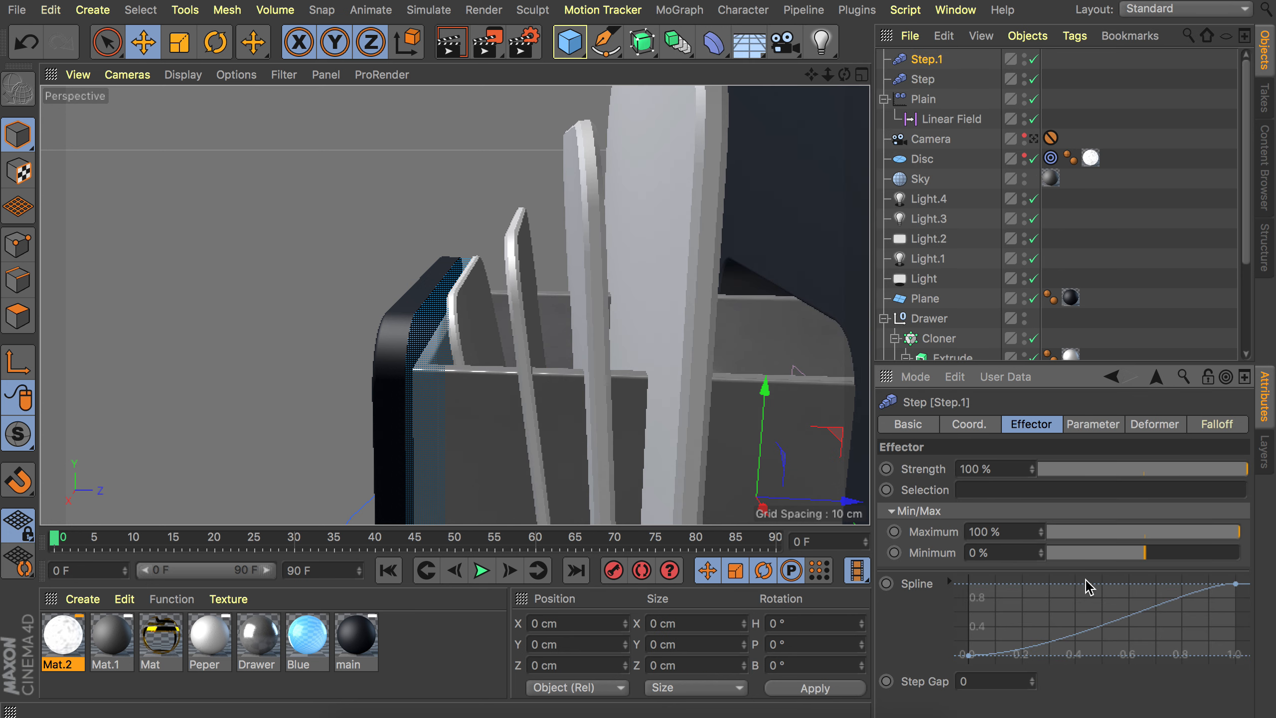
pyautogui.click(1236, 584)
pyautogui.moveTo(1176, 591); pyautogui.dragTo(1118, 597)
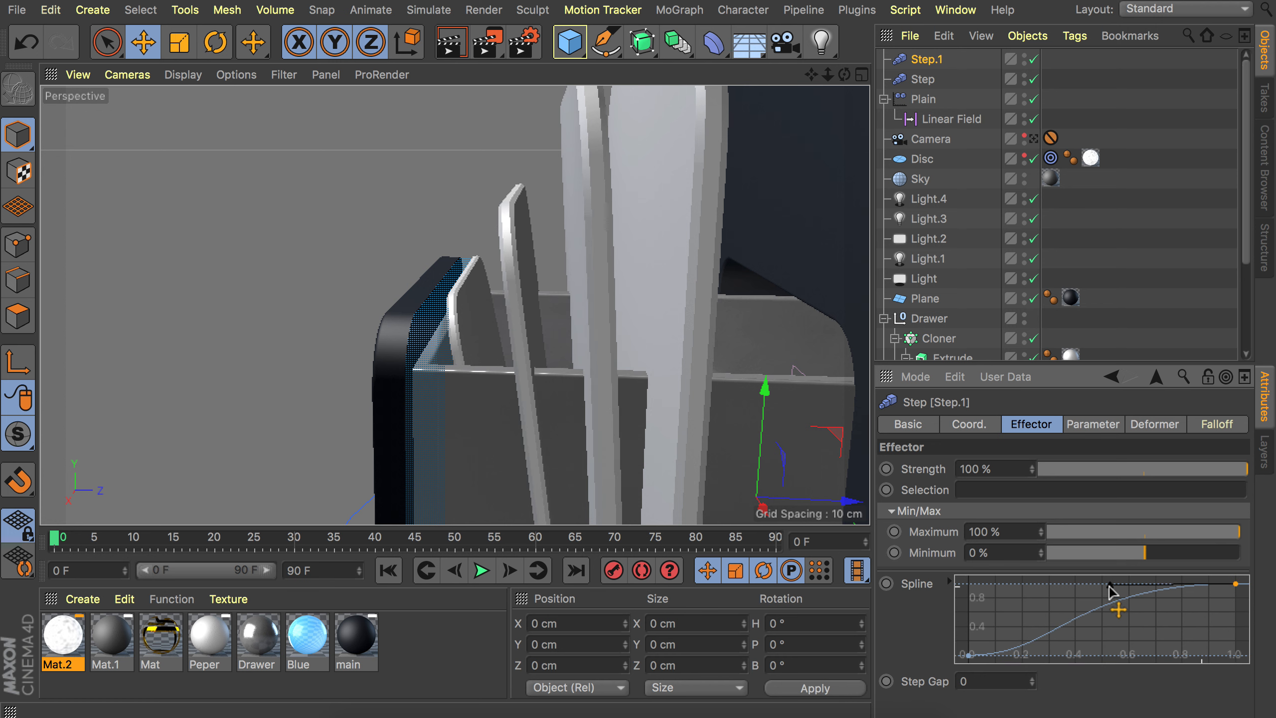
pyautogui.click(969, 655)
pyautogui.moveTo(1035, 655)
pyautogui.mouseDown()
pyautogui.moveTo(1005, 635)
pyautogui.moveTo(1031, 633)
pyautogui.mouseUp()
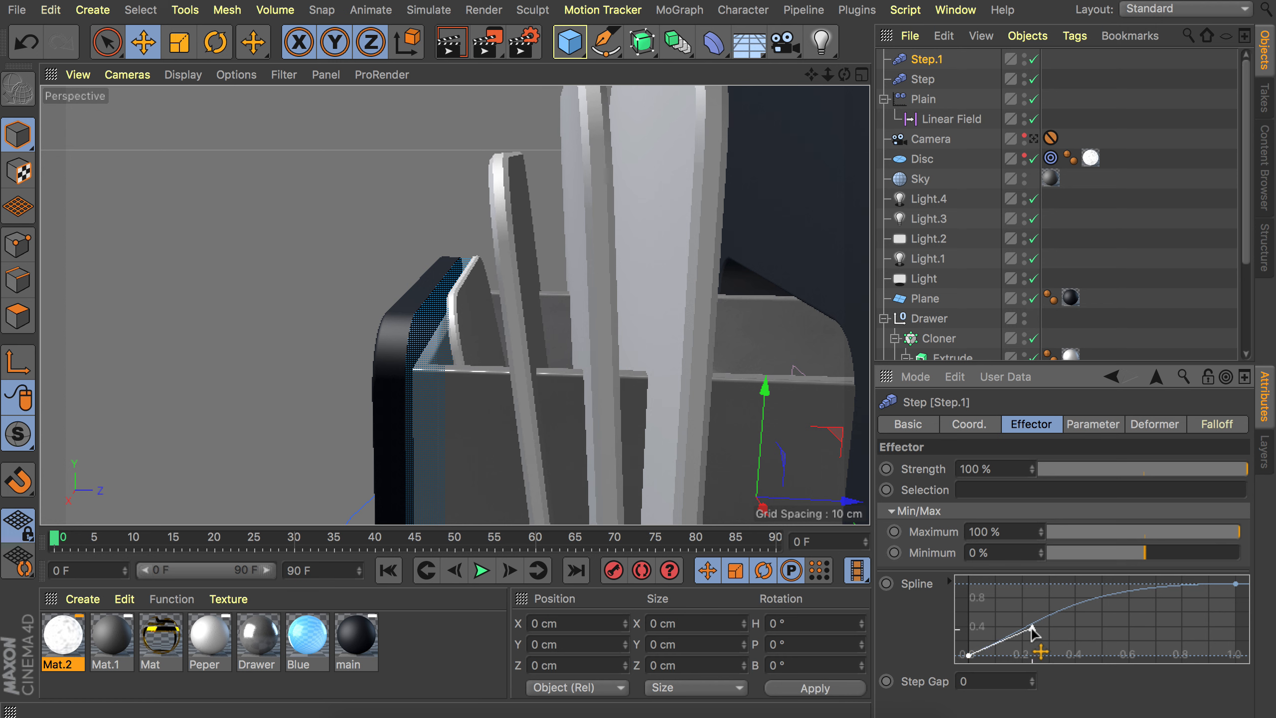
pyautogui.moveTo(1031, 632); pyautogui.dragTo(1018, 607)
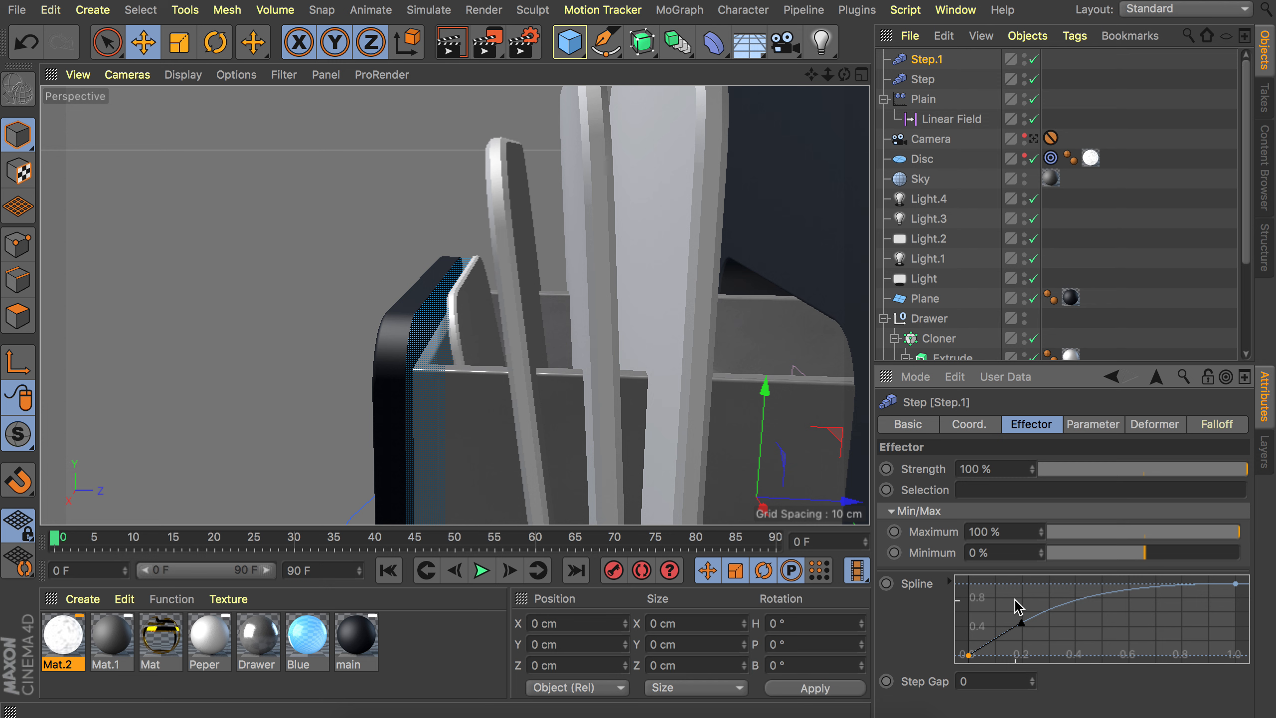
# Set the second Step effector's Scale parameter to -0.18.
pyautogui.click(1089, 425)
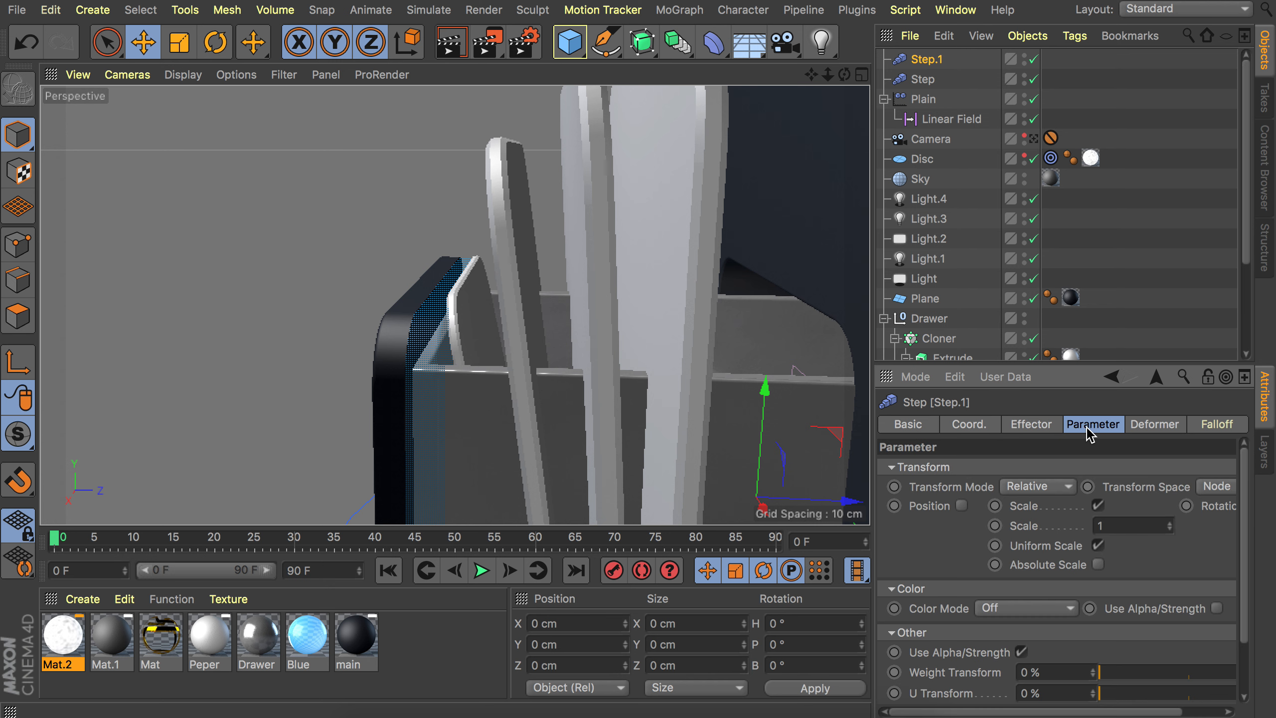
pyautogui.moveTo(1170, 526)
pyautogui.mouseDown()
pyautogui.moveTo(1134, 526)
pyautogui.moveTo(1168, 526)
pyautogui.moveTo(1157, 526)
pyautogui.mouseUp()
pyautogui.doubleClick(1156, 526)
pyautogui.write('-')
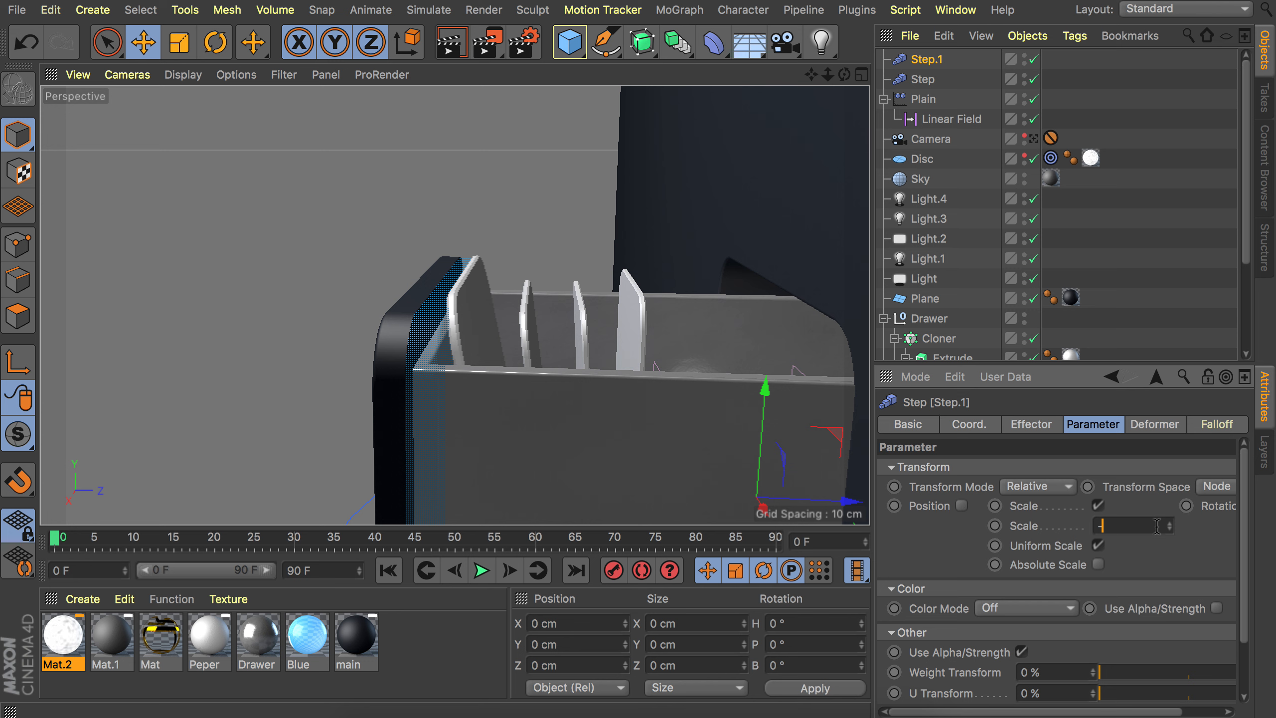
pyautogui.write('0.18')
pyautogui.press('Return')
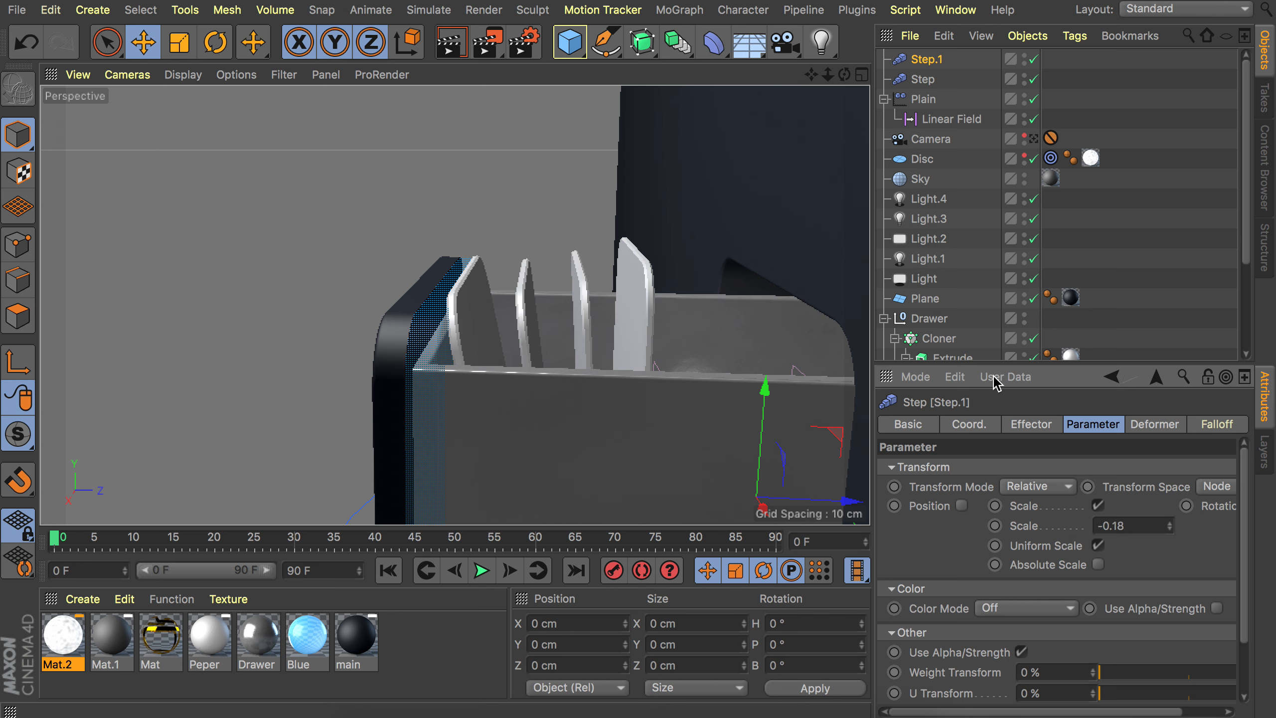
# Enable the second Step effector's Position parameter and set P.Y to 15 cm.
pyautogui.keyDown('alt'); pyautogui.moveTo(617, 289); pyautogui.dragTo(680, 304); pyautogui.keyUp('alt')
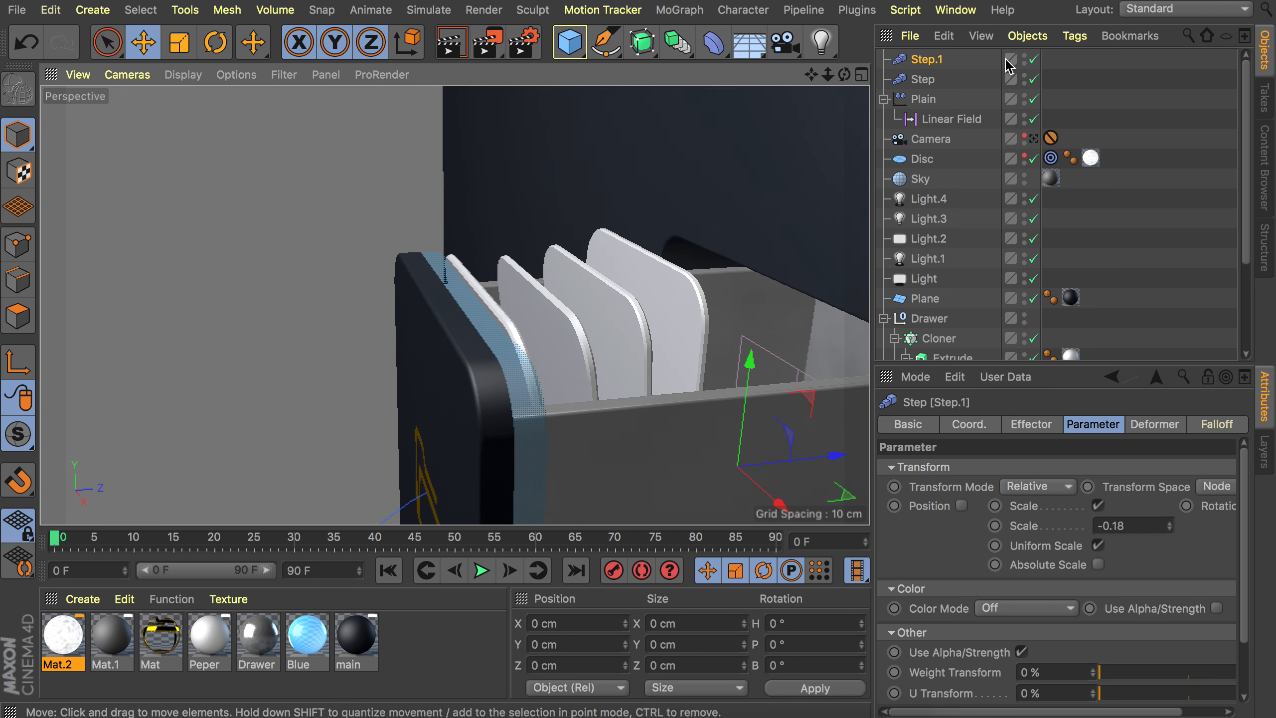
pyautogui.click(962, 505)
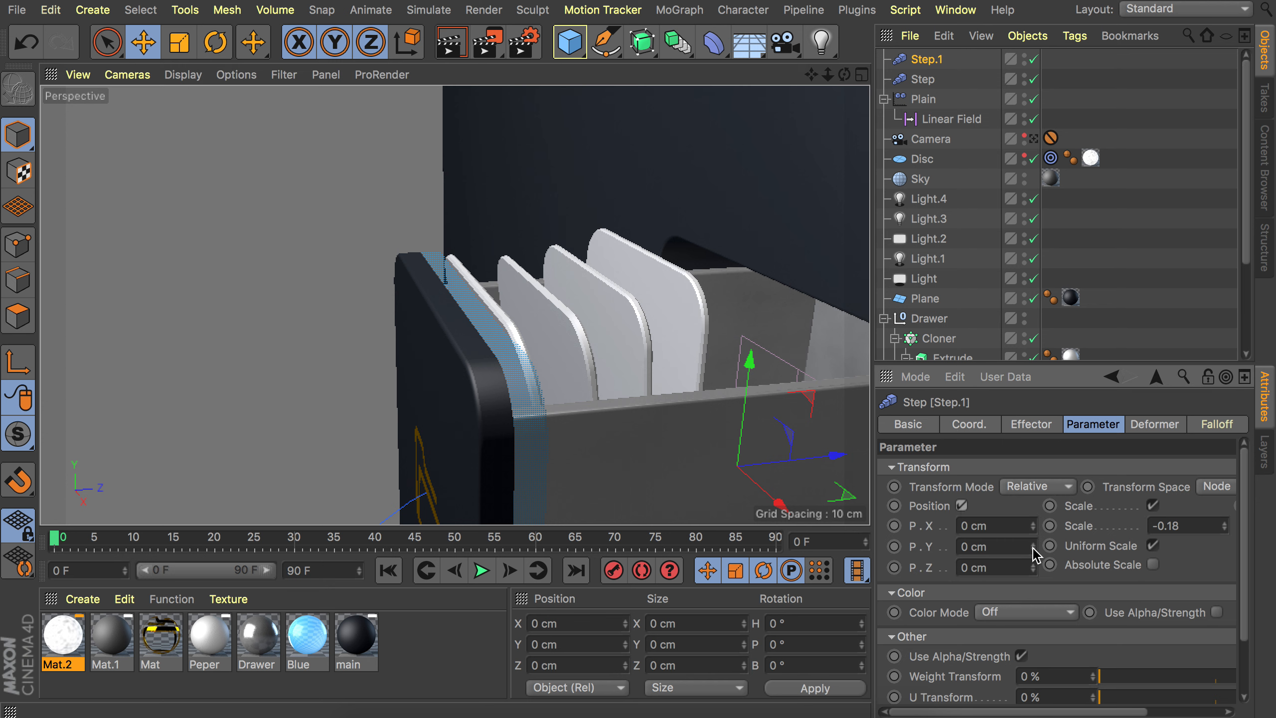
pyautogui.moveTo(1033, 549); pyautogui.dragTo(1034, 526)
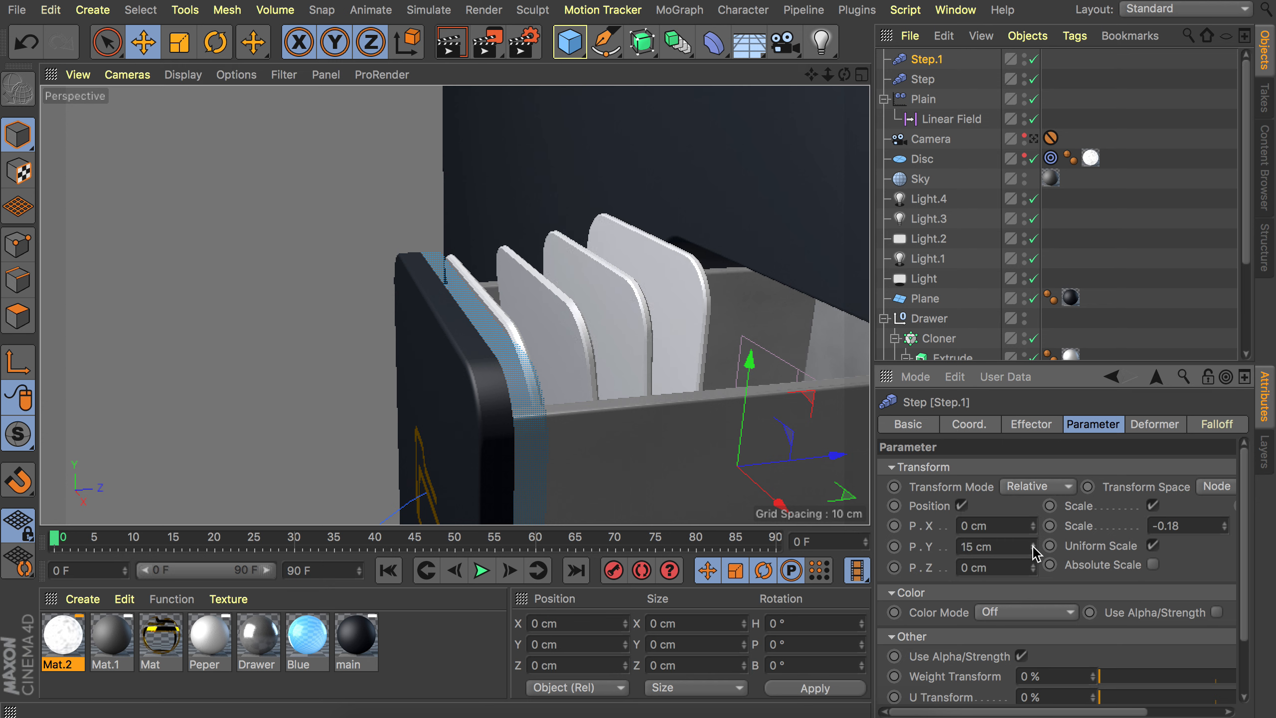
# Move the Cloner forward along its Z axis to about 107 cm.
pyautogui.keyDown('alt'); pyautogui.moveTo(640, 287); pyautogui.dragTo(796, 261); pyautogui.keyUp('alt')
pyautogui.keyDown('alt'); pyautogui.moveTo(682, 253); pyautogui.dragTo(552, 301); pyautogui.keyUp('alt')
pyautogui.scroll(-1, 940, 321)
pyautogui.click(939, 316)
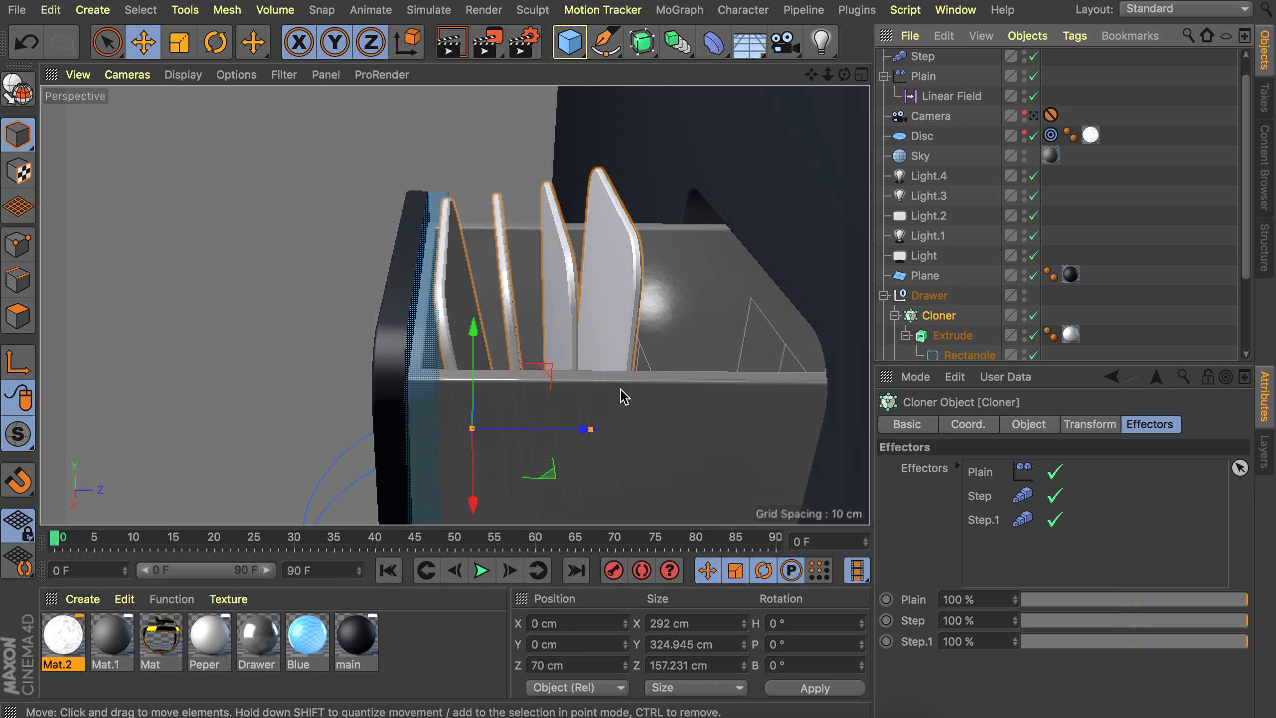
pyautogui.moveTo(541, 427); pyautogui.dragTo(566, 428)
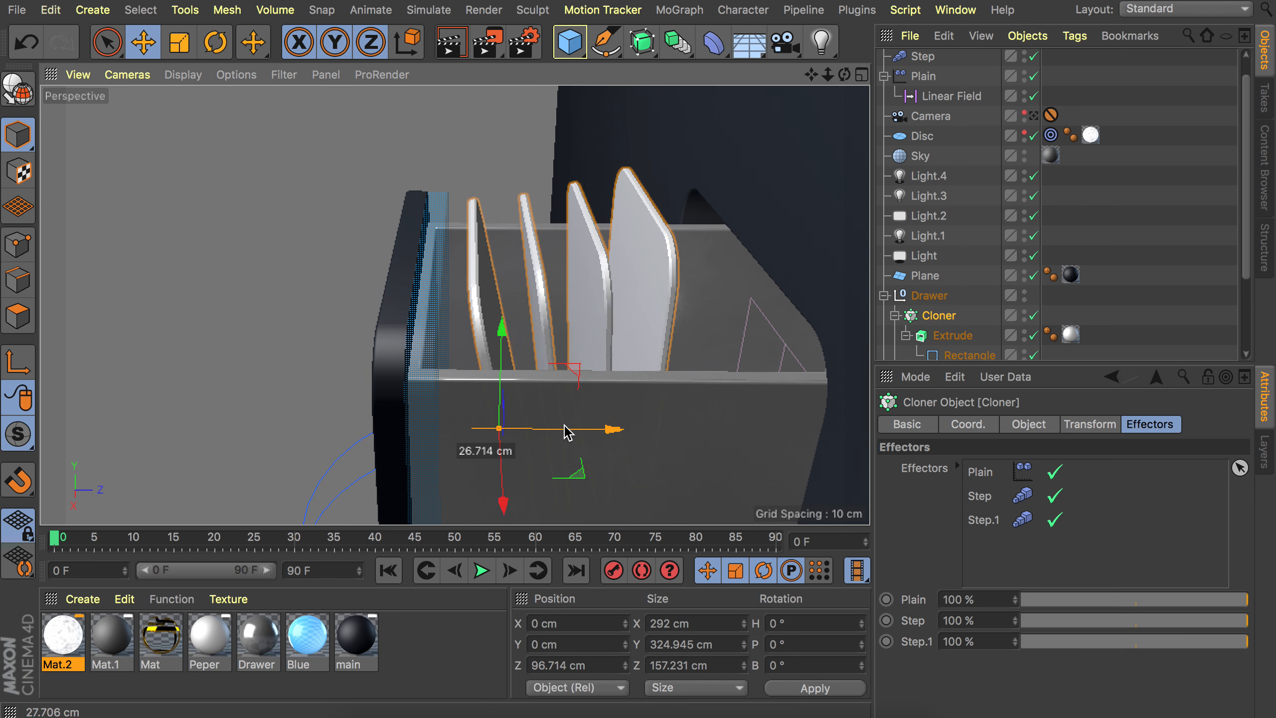
pyautogui.moveTo(555, 305)
pyautogui.keyDown('alt'); pyautogui.mouseDown()
pyautogui.moveTo(596, 282)
pyautogui.moveTo(553, 320)
pyautogui.mouseUp(); pyautogui.keyUp('alt')
pyautogui.moveTo(571, 423); pyautogui.dragTo(592, 425)
pyautogui.keyDown('alt'); pyautogui.moveTo(622, 280); pyautogui.dragTo(573, 402); pyautogui.keyUp('alt')
pyautogui.keyDown('alt'); pyautogui.moveTo(639, 375); pyautogui.dragTo(605, 368); pyautogui.keyUp('alt')
pyautogui.keyDown('alt'); pyautogui.moveTo(584, 347); pyautogui.dragTo(598, 323, button='right'); pyautogui.keyUp('alt')
pyautogui.keyDown('alt'); pyautogui.moveTo(585, 353); pyautogui.dragTo(704, 292); pyautogui.keyUp('alt')
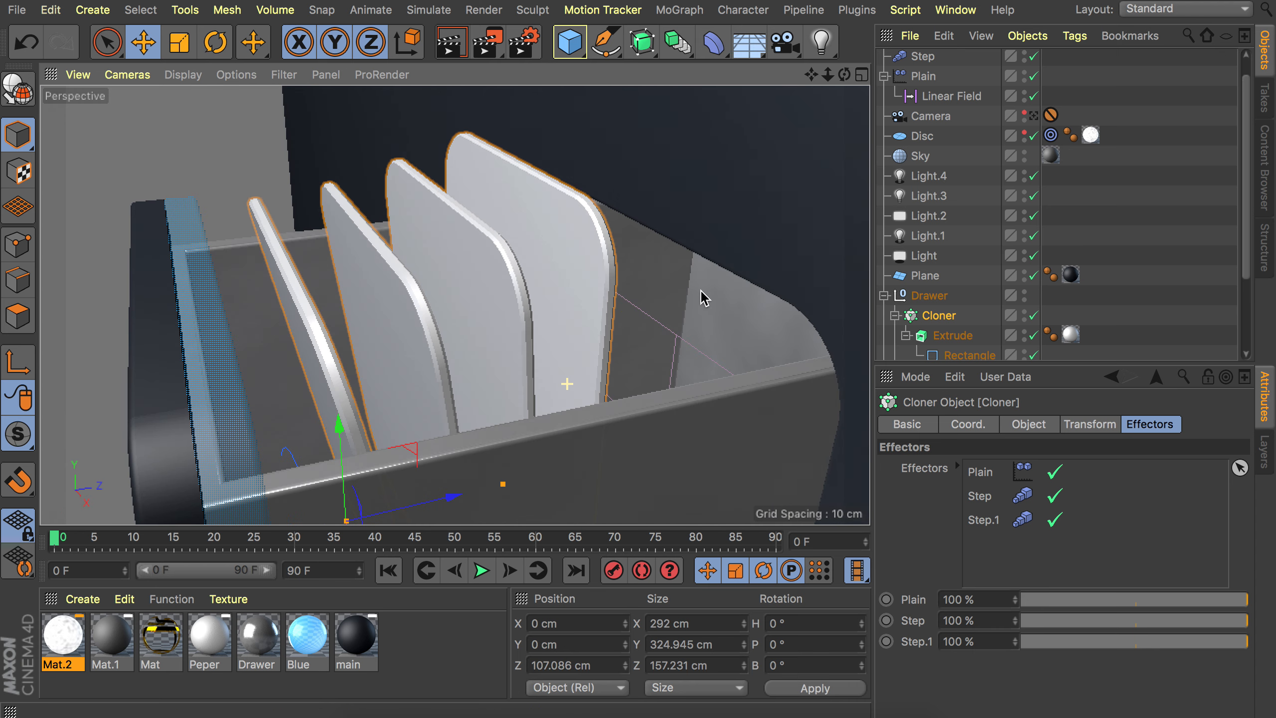
pyautogui.keyDown('alt'); pyautogui.moveTo(704, 292); pyautogui.dragTo(524, 375, button='right'); pyautogui.keyUp('alt')
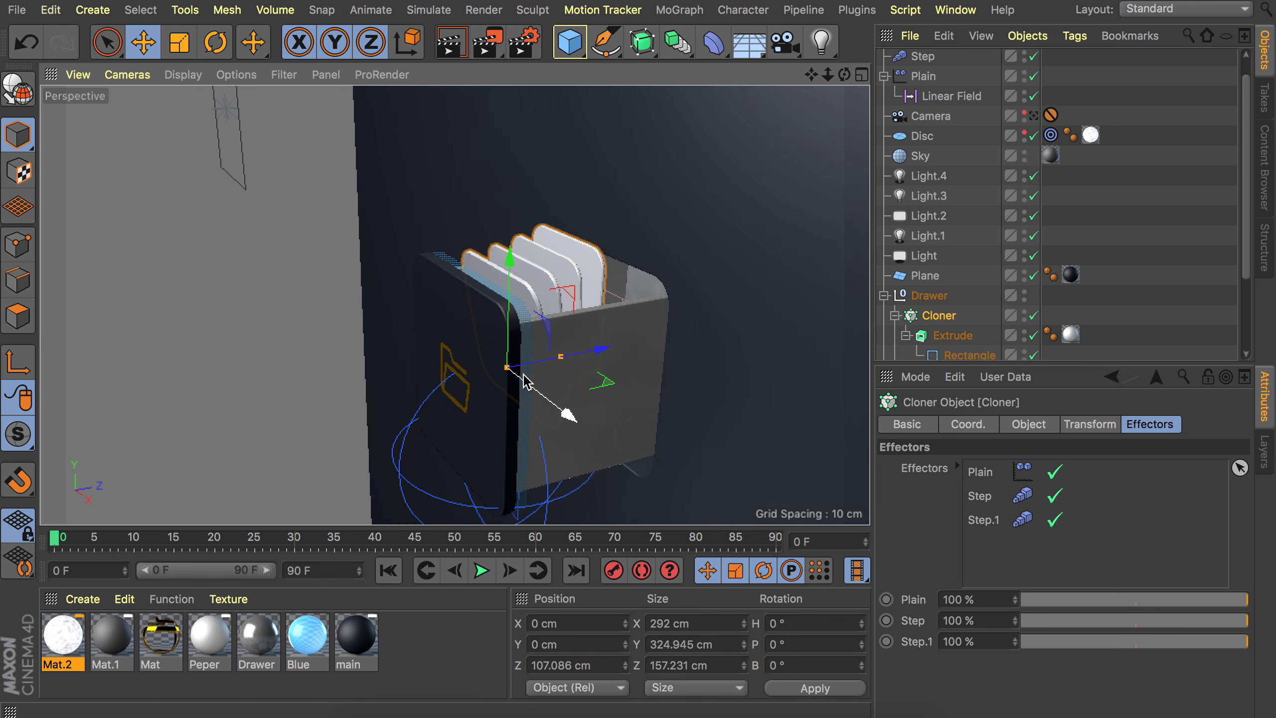
# Select the Cloner and add a Delay effector to it.
pyautogui.click(1134, 226)
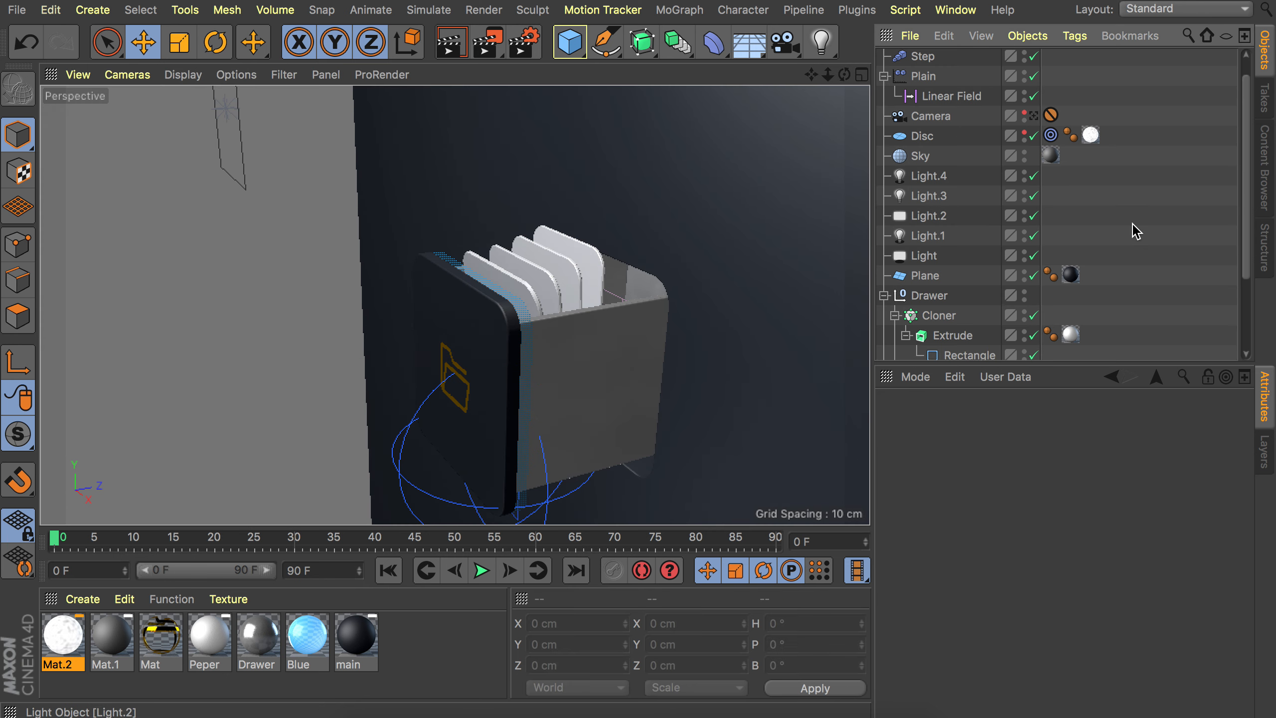
pyautogui.click(938, 315)
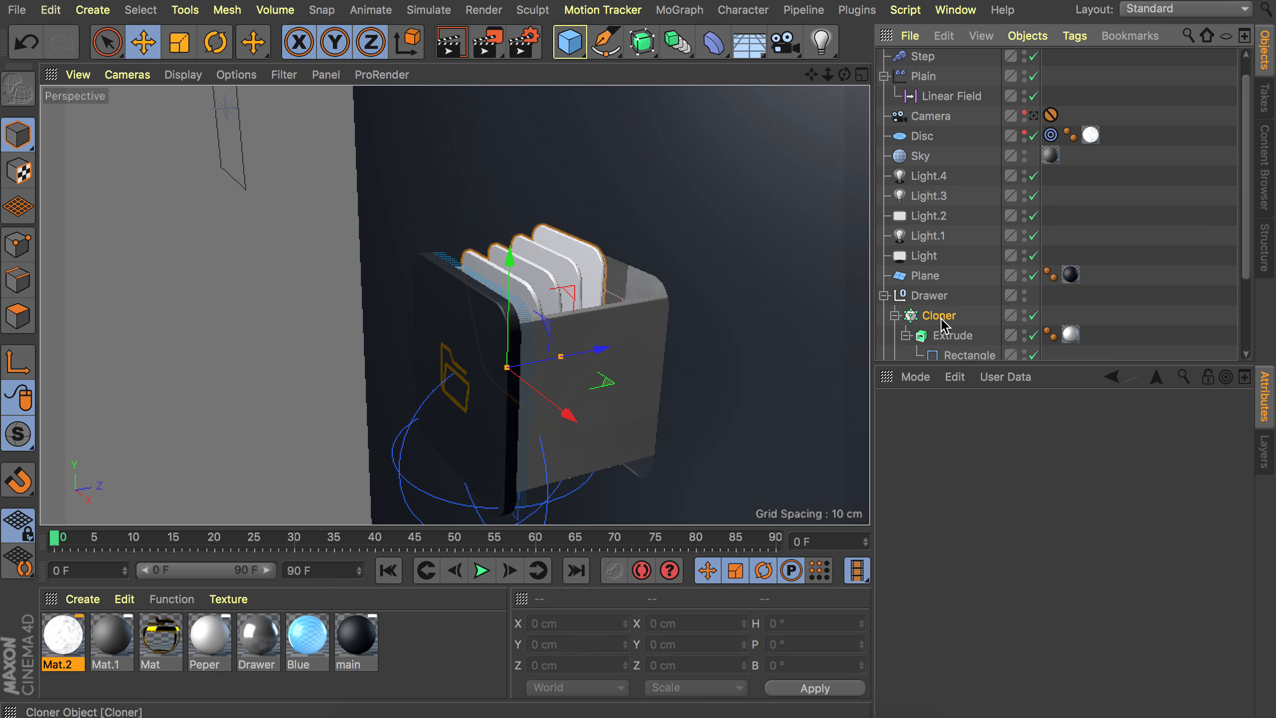
pyautogui.click(684, 10)
pyautogui.moveTo(704, 40)
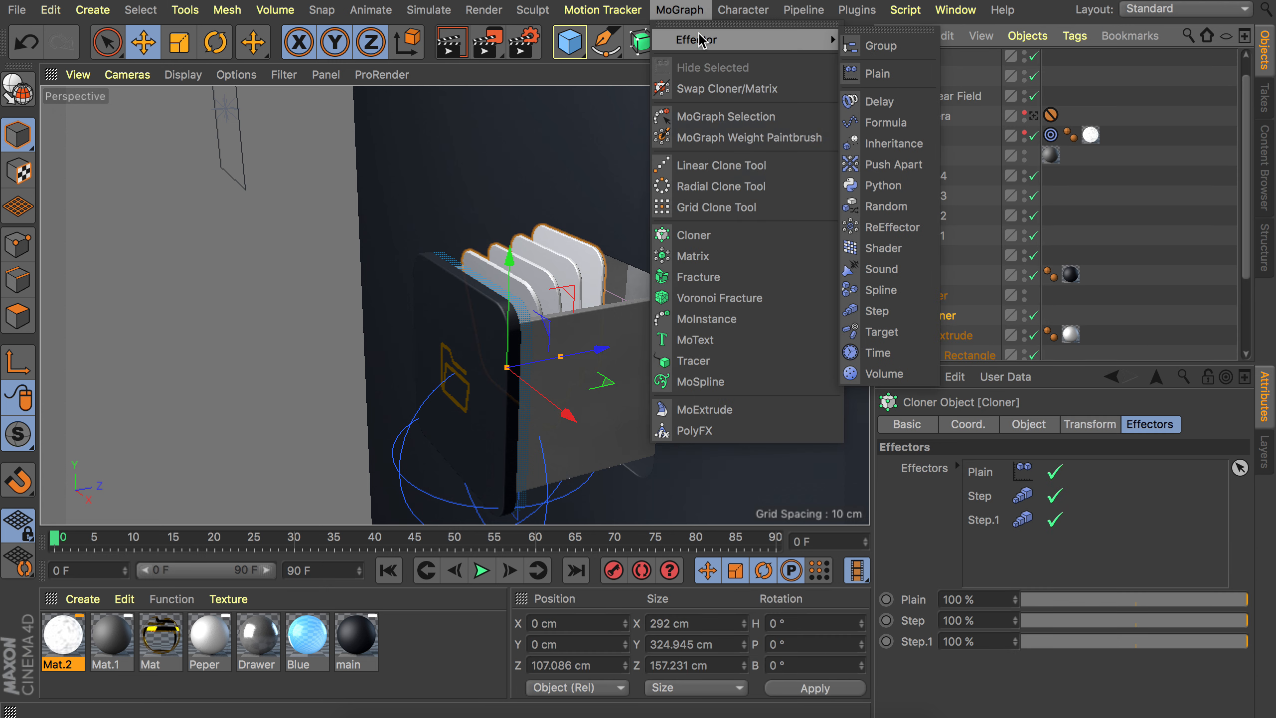
pyautogui.click(877, 99)
# Set the Delay effector's mode to Spring and its strength to 60%.
pyautogui.click(1034, 429)
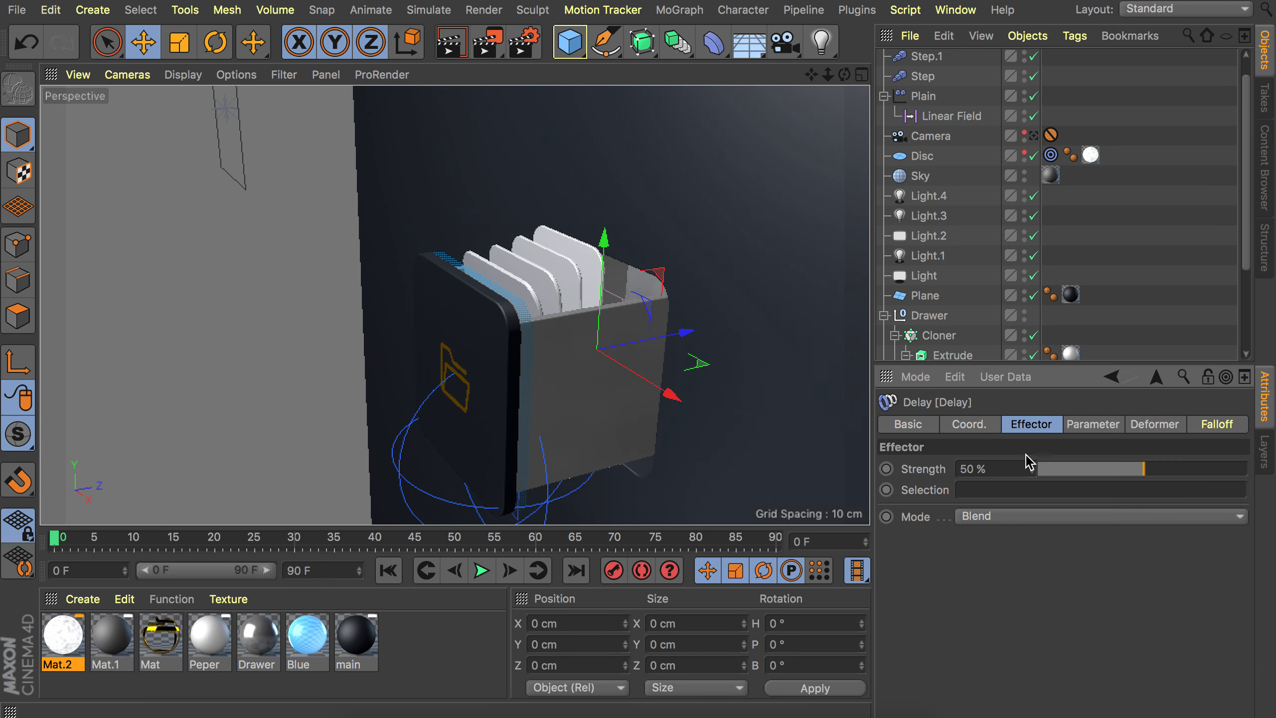
pyautogui.click(991, 516)
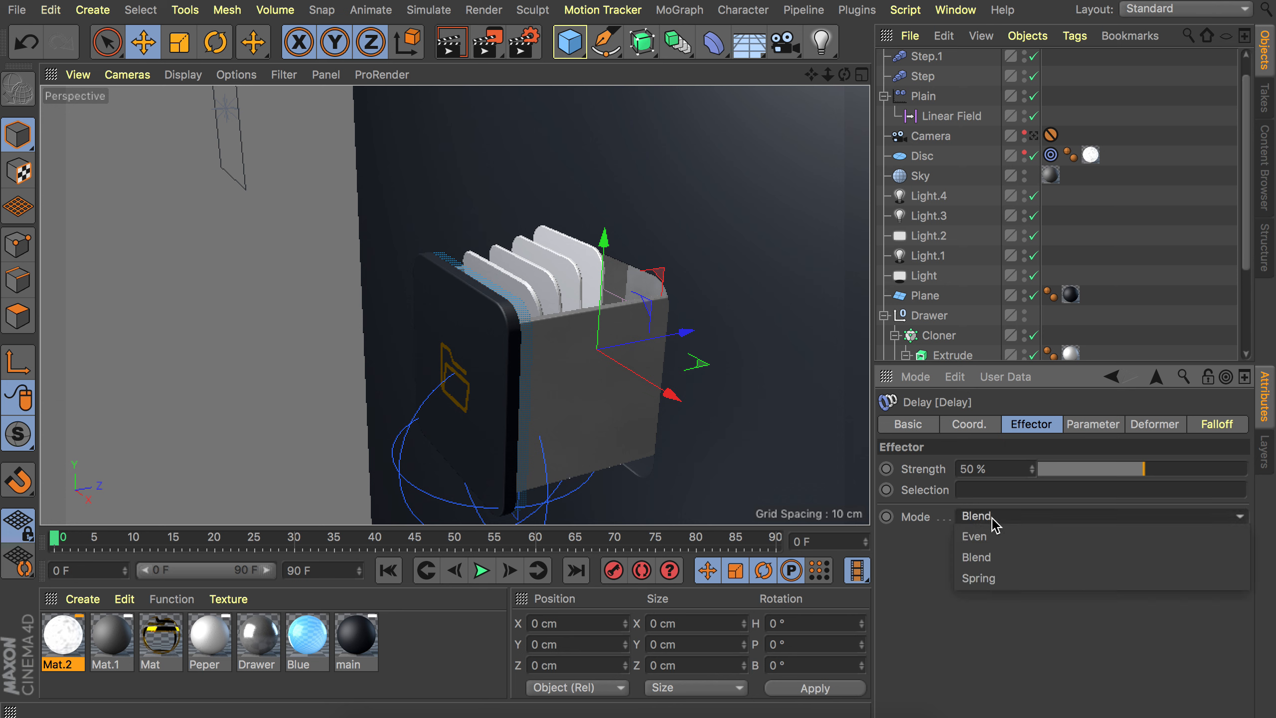
pyautogui.click(1000, 579)
pyautogui.moveTo(1146, 470); pyautogui.dragTo(1166, 474)
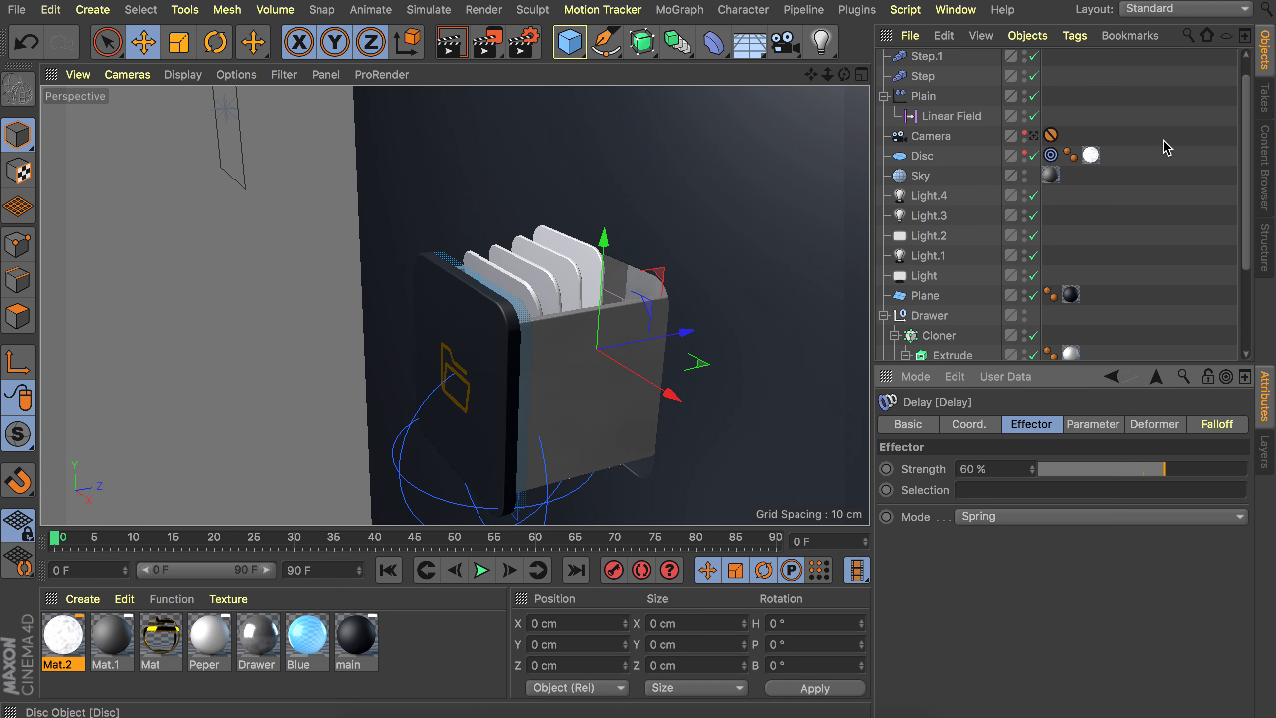
# Collapse and select the Drawer null, and switch the layout to Animate.
pyautogui.click(1148, 154)
pyautogui.scroll(-3, 1148, 156)
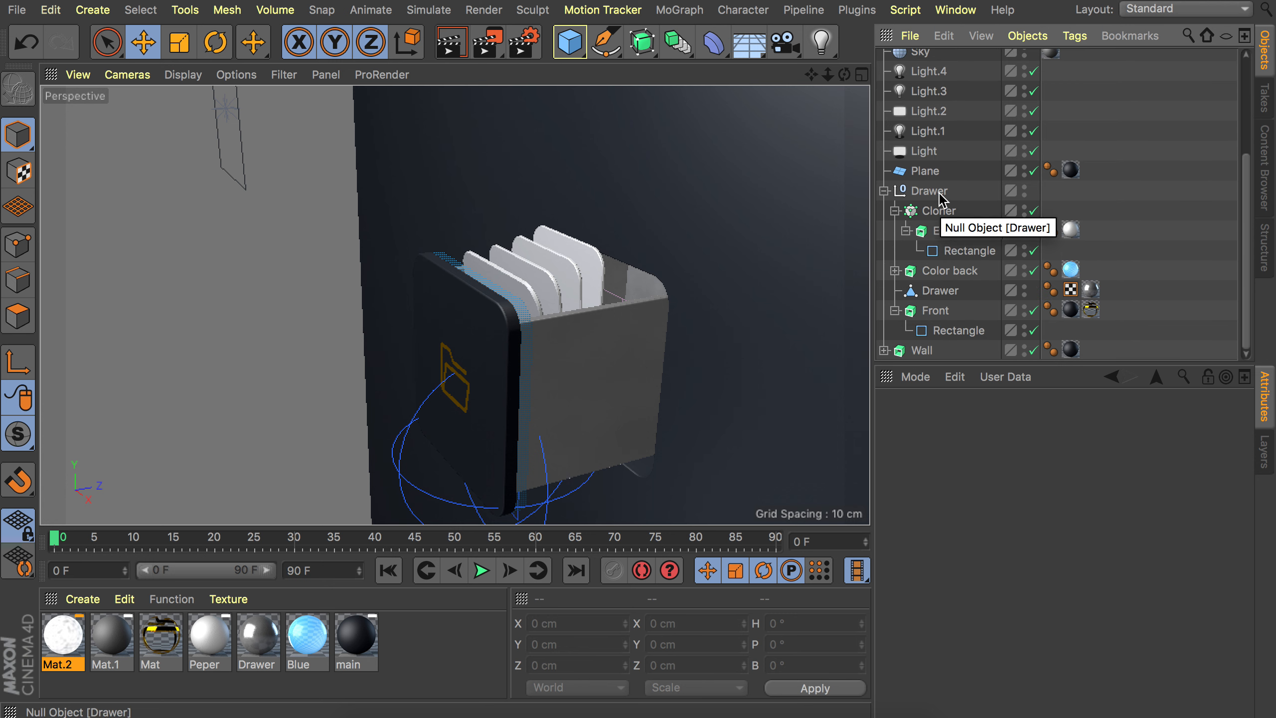
pyautogui.click(884, 190)
pyautogui.click(931, 332)
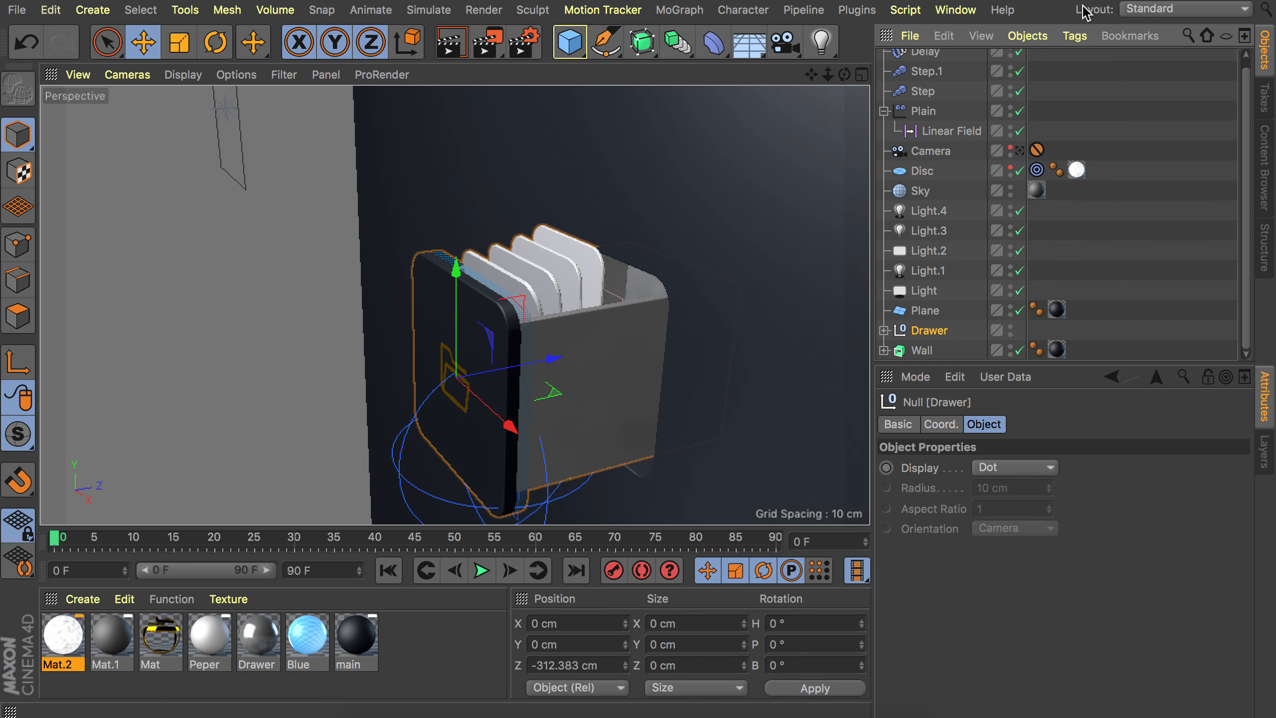
pyautogui.click(1146, 9)
pyautogui.click(1148, 29)
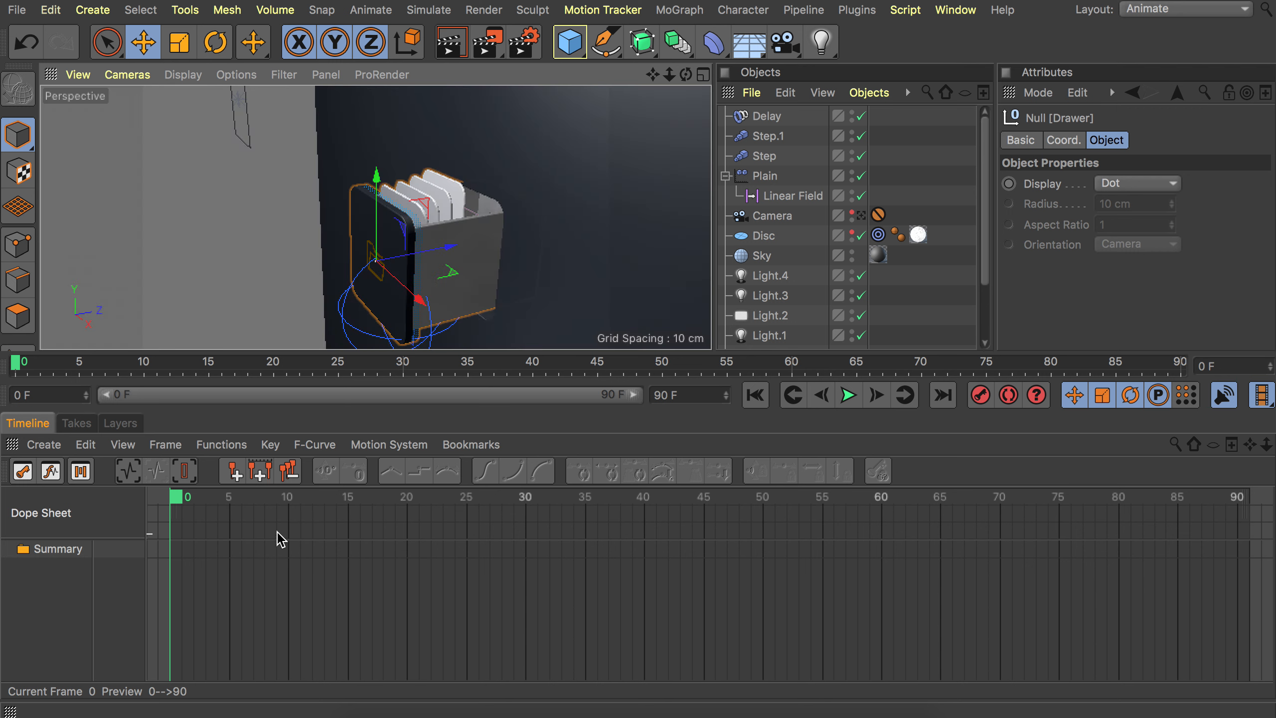
# Switch the timeline to F-Curve mode and go to frame 10.
pyautogui.keyDown('alt'); pyautogui.moveTo(445, 280); pyautogui.dragTo(493, 228, button='middle'); pyautogui.keyUp('alt')
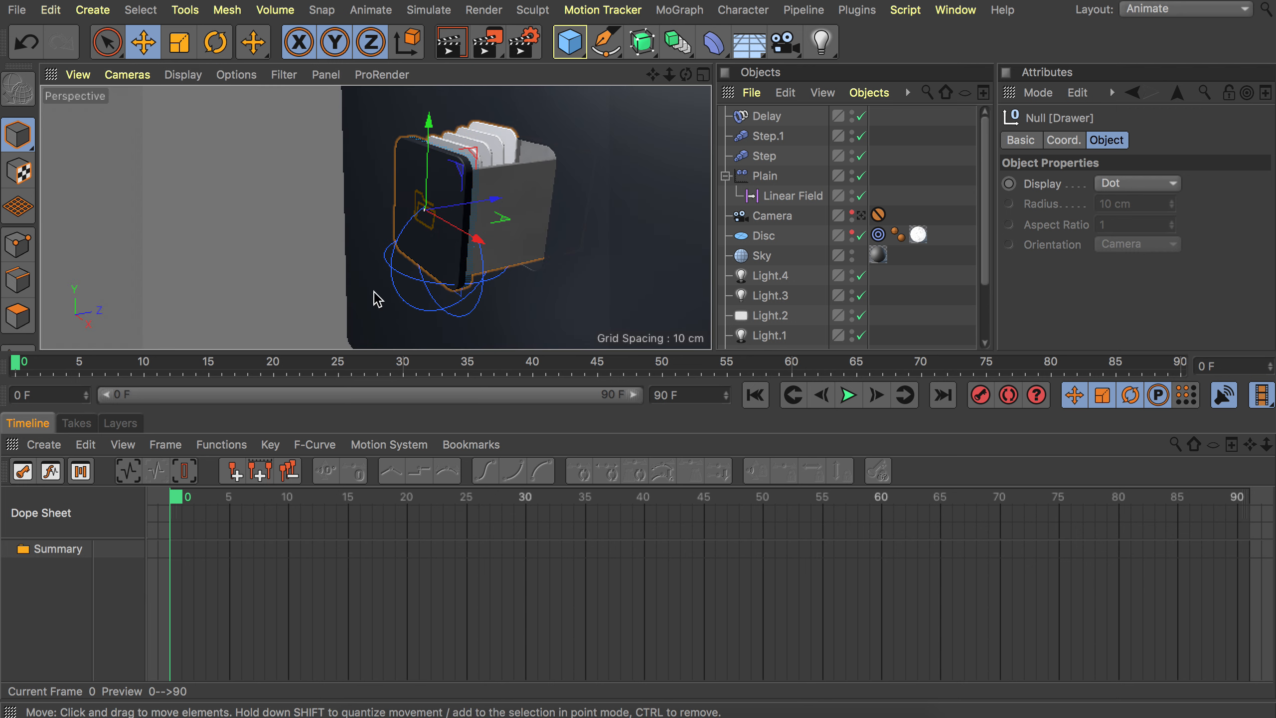
pyautogui.click(49, 475)
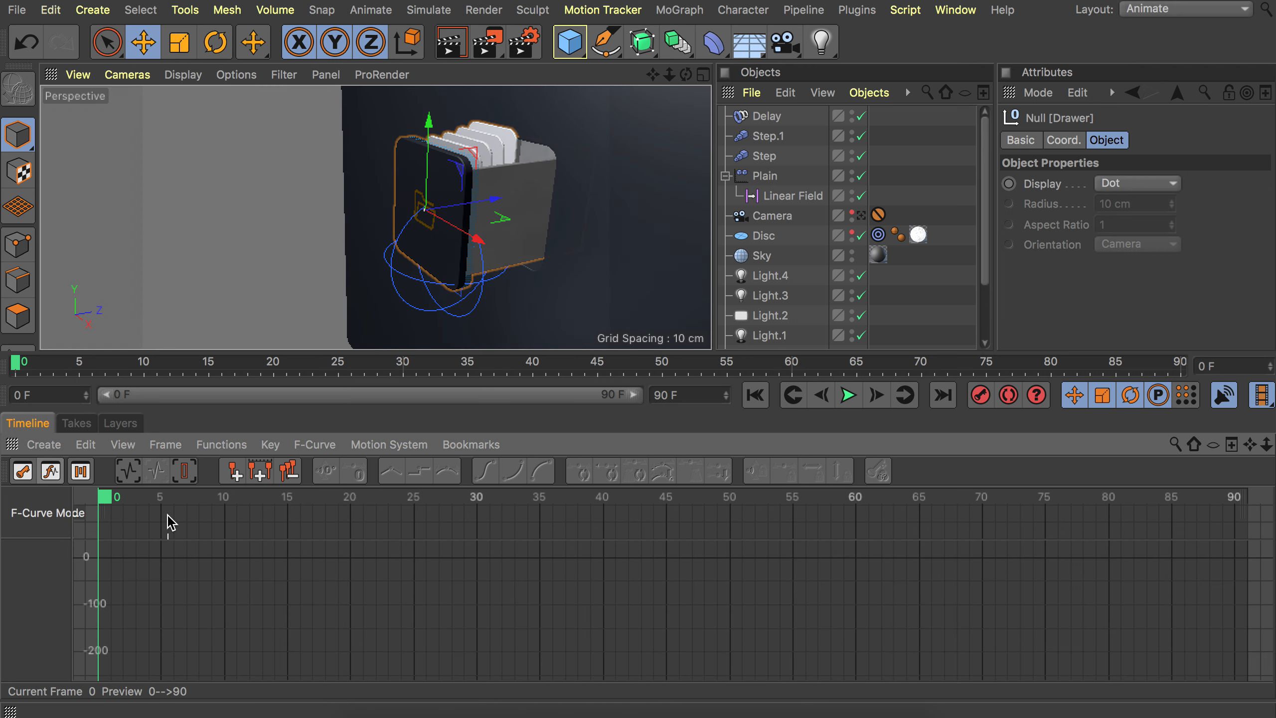
pyautogui.keyDown('alt'); pyautogui.moveTo(274, 569); pyautogui.dragTo(467, 593, button='middle'); pyautogui.keyUp('alt')
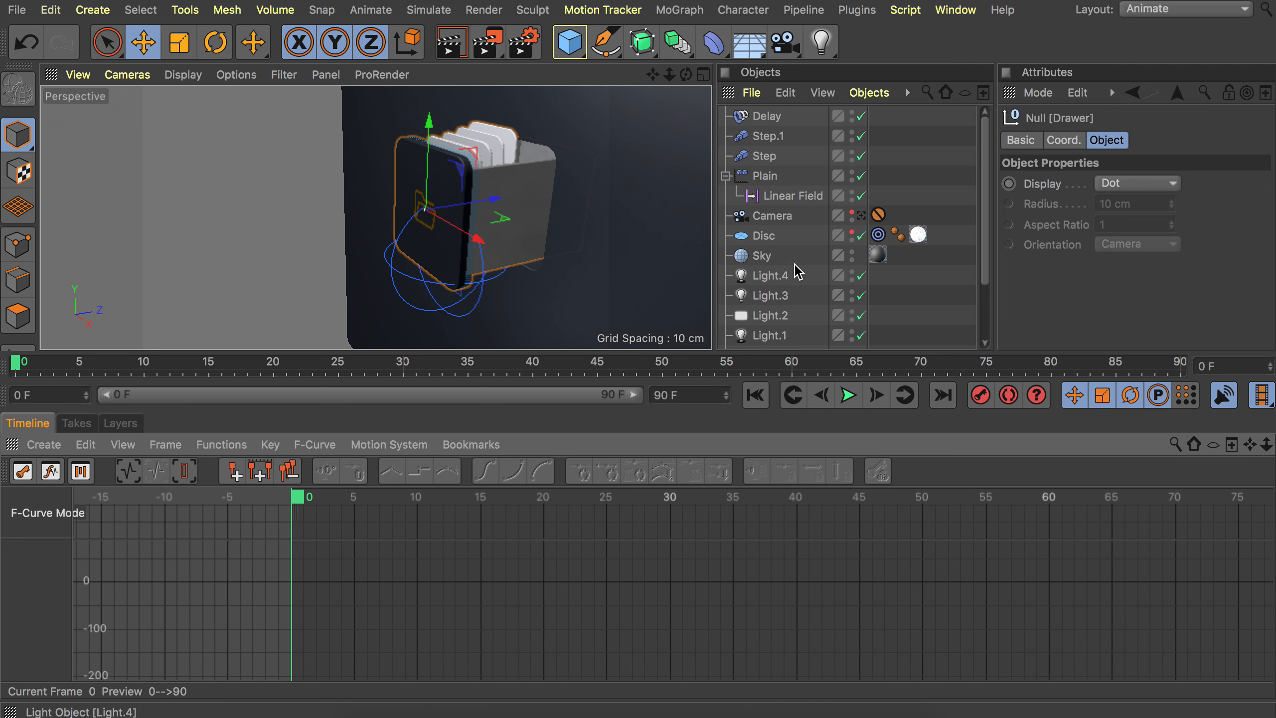
pyautogui.scroll(-3, 763, 222)
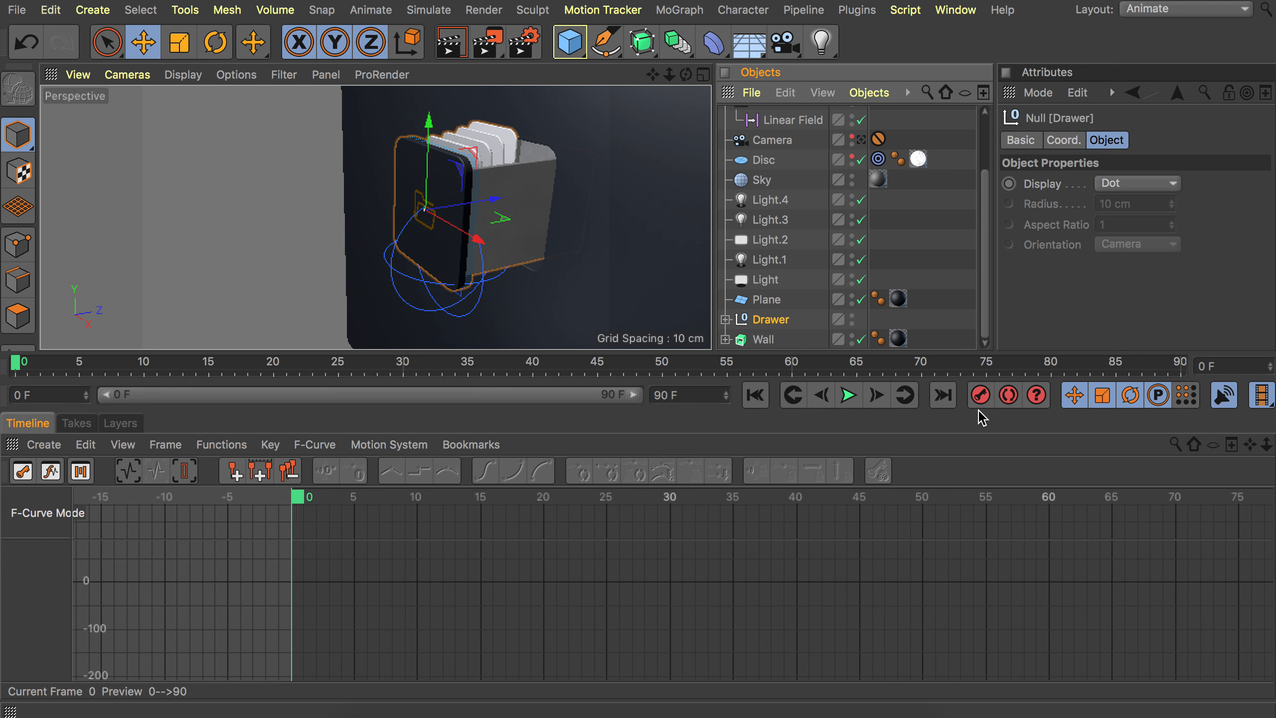
pyautogui.click(424, 499)
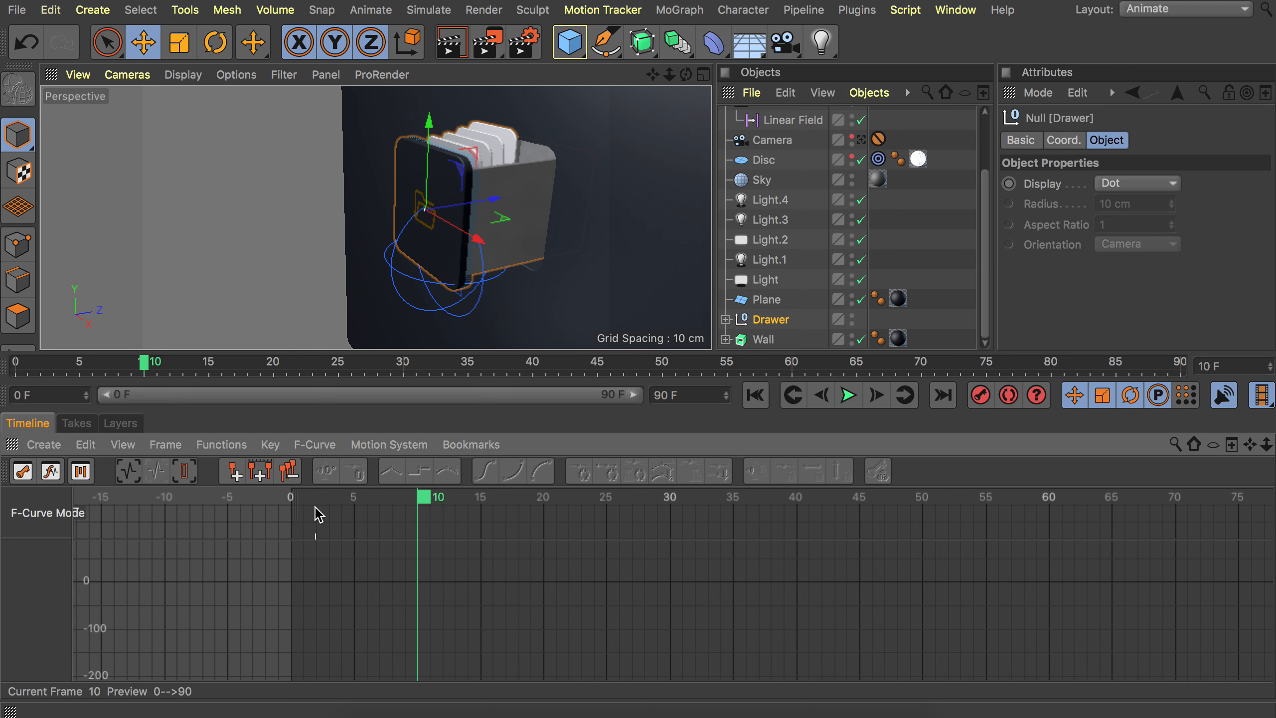
# Move the Drawer and set its P.Z to 0 cm, then undo both changes.
pyautogui.moveTo(490, 200); pyautogui.dragTo(567, 192)
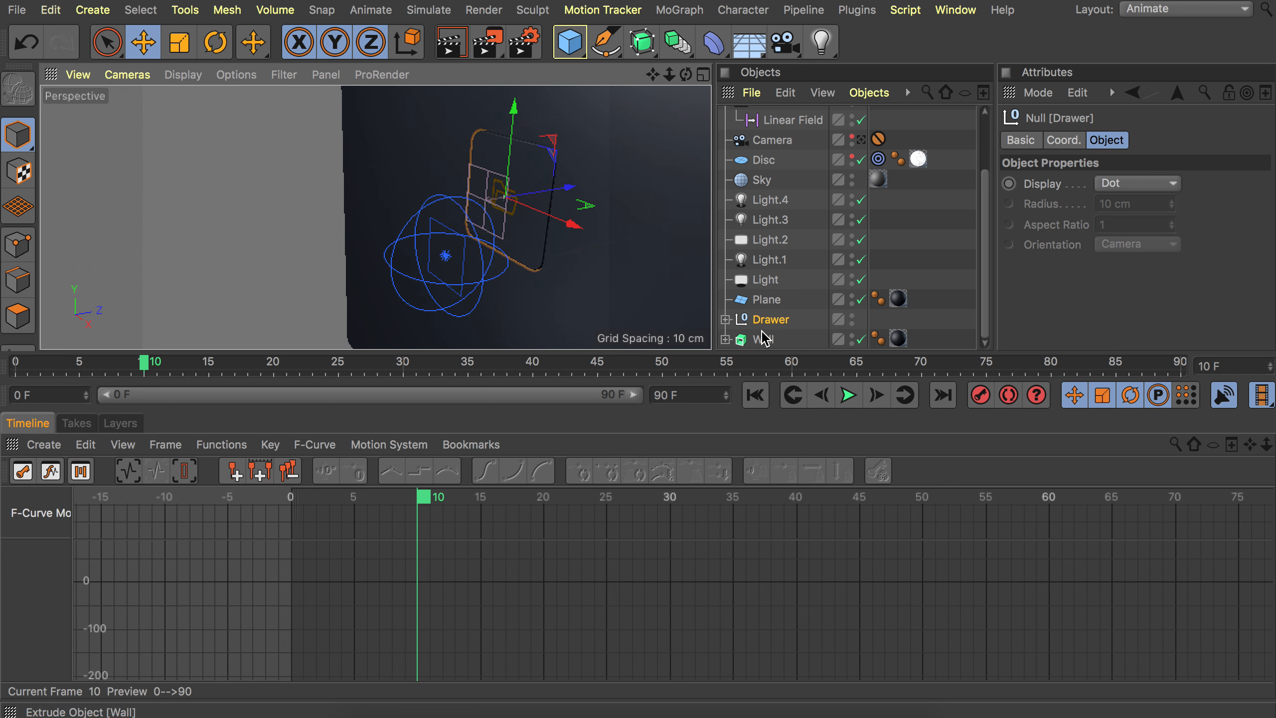
pyautogui.click(1064, 142)
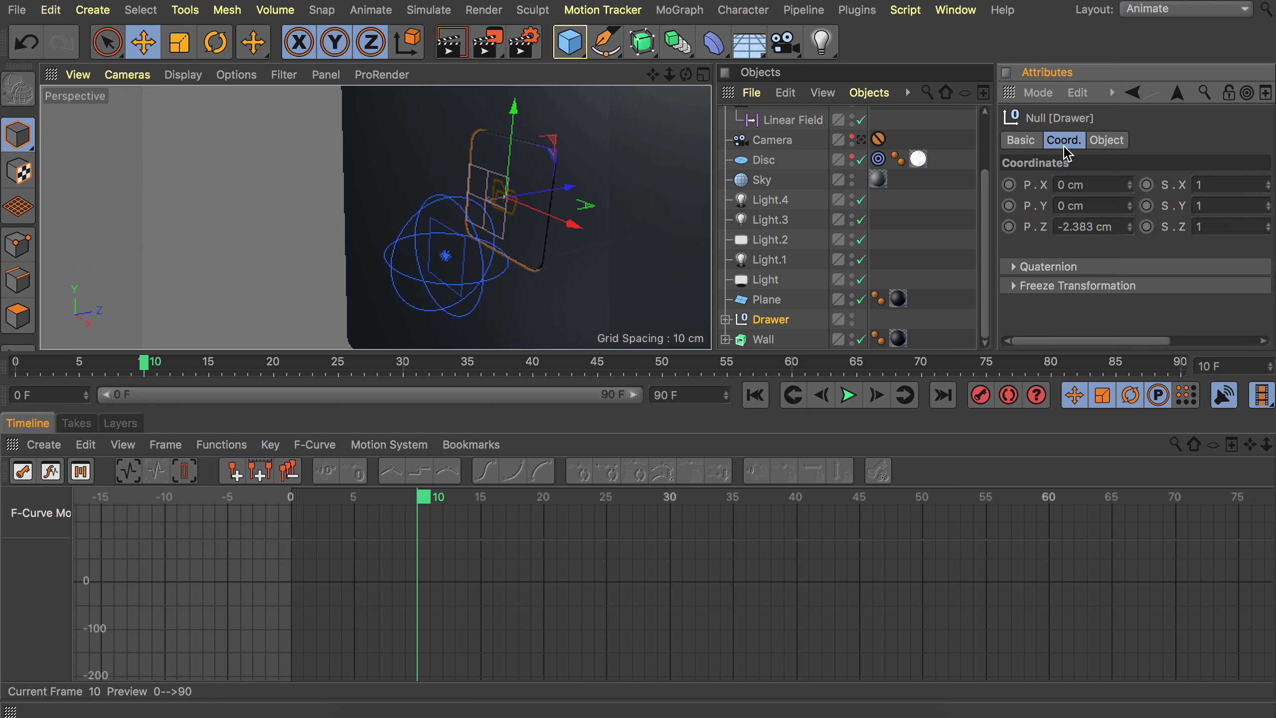
pyautogui.doubleClick(1081, 231)
pyautogui.write('0')
pyautogui.click(1106, 143)
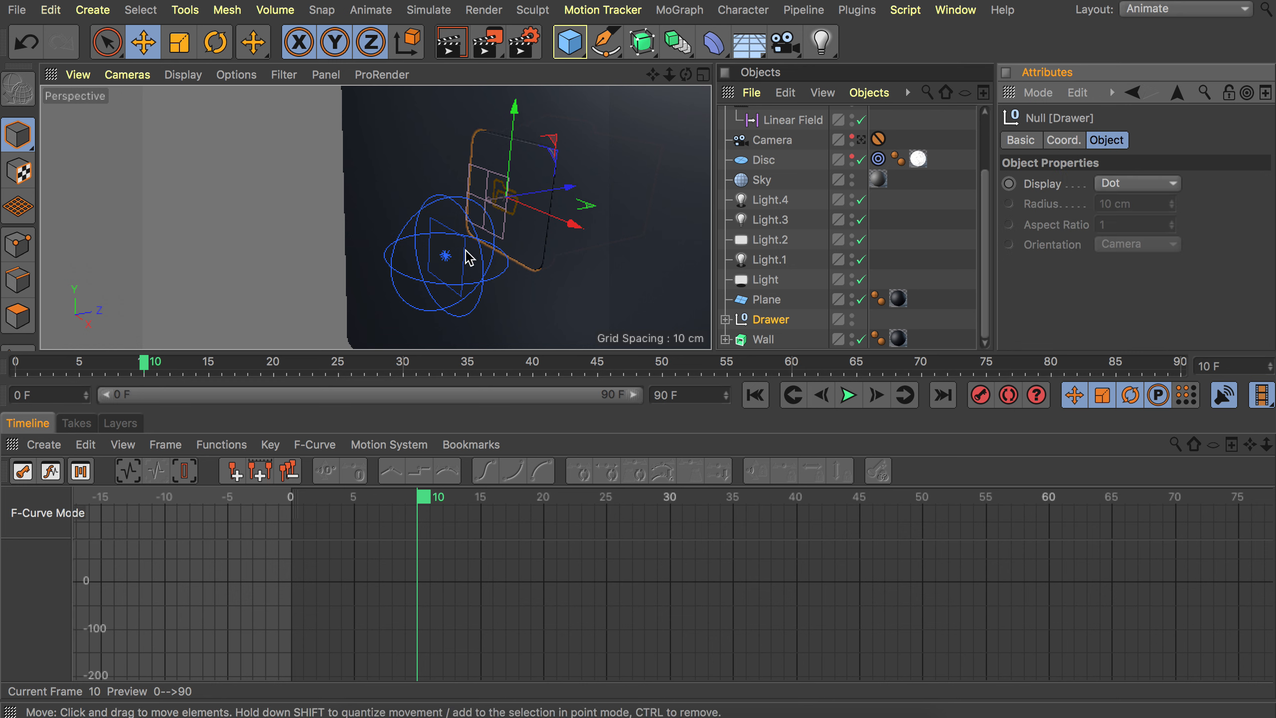
pyautogui.hotkey('ctrl', 'z')
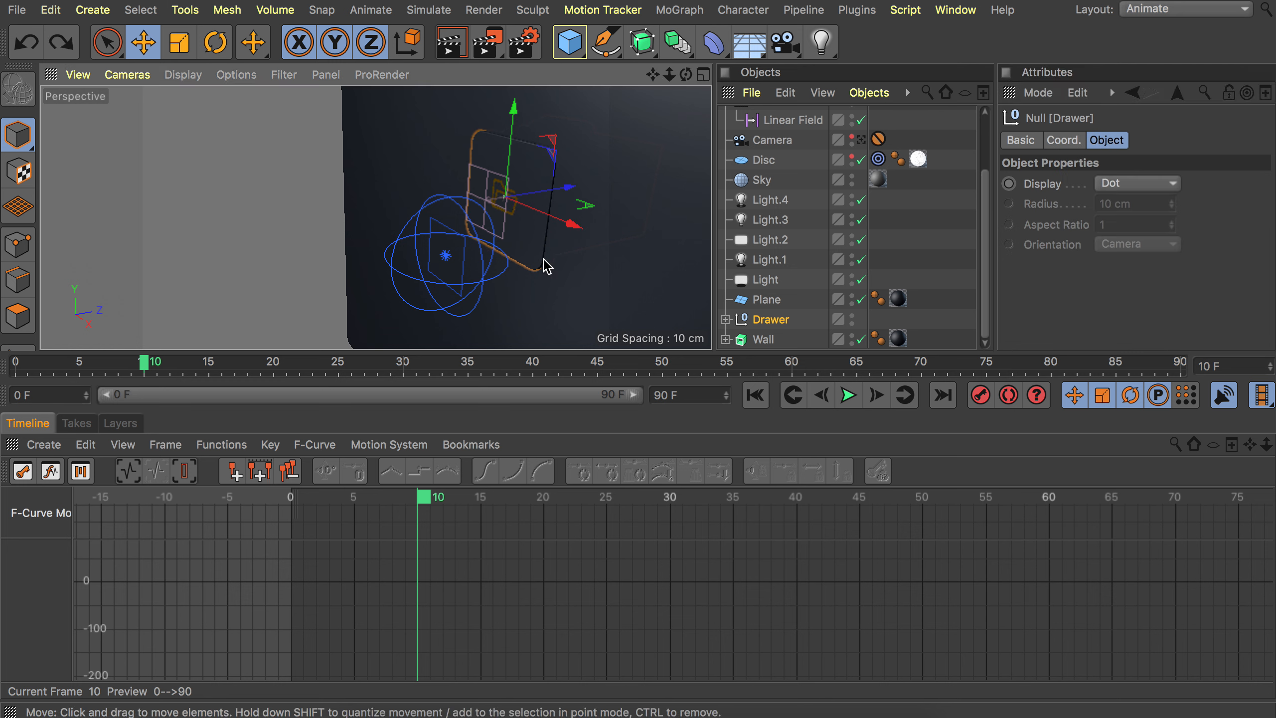
pyautogui.hotkey('ctrl', 'z')
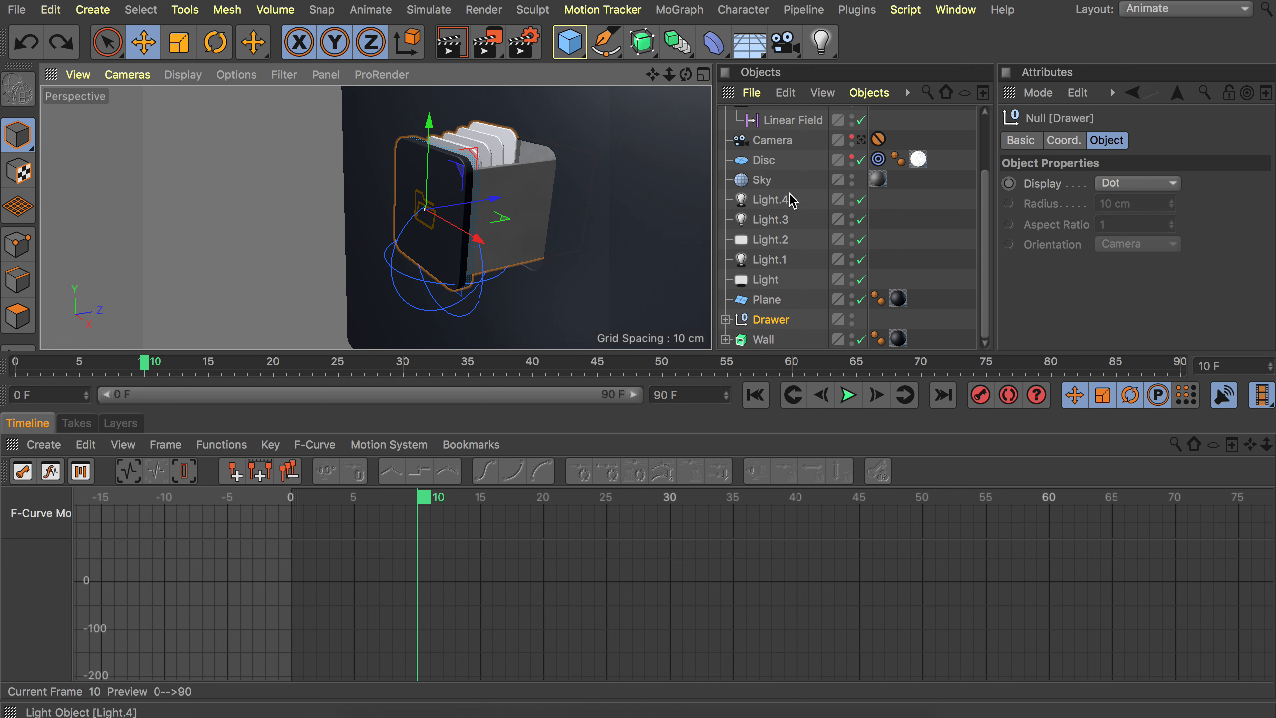
# Move Light.4 into the Drawer group and set the Drawer's P.Z to 0 cm.
pyautogui.moveTo(793, 200); pyautogui.dragTo(767, 321)
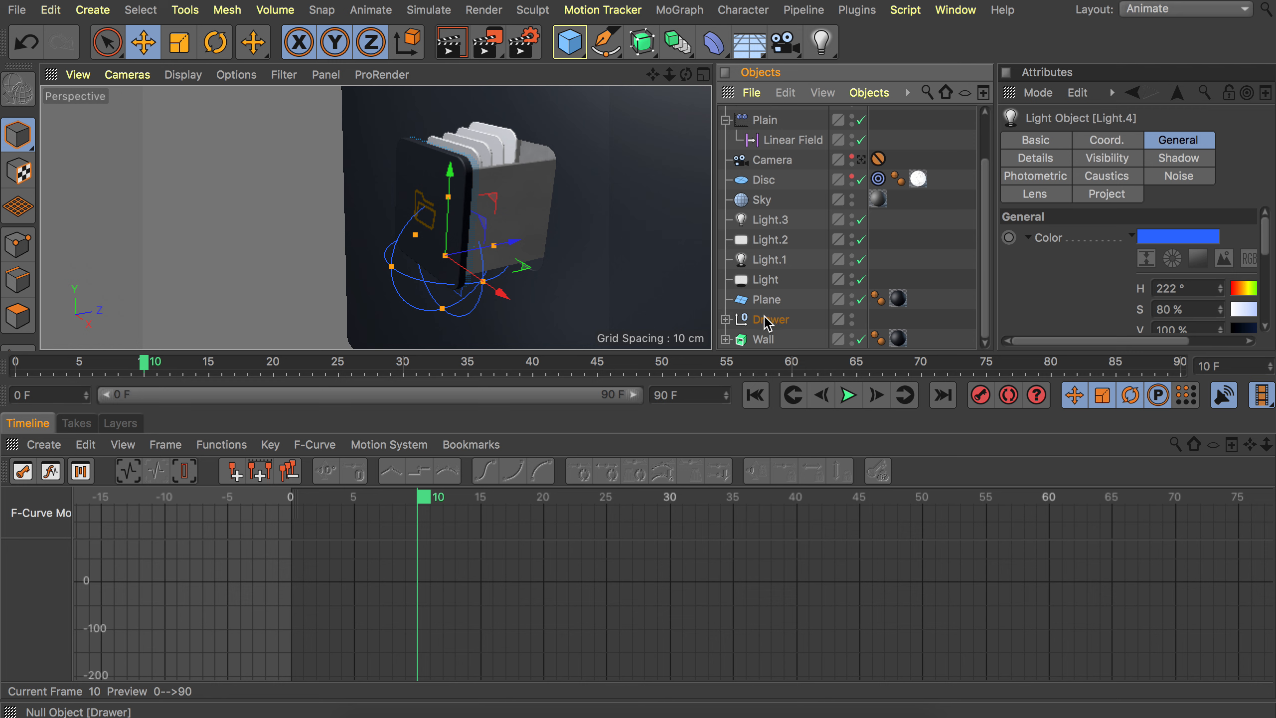
pyautogui.click(772, 324)
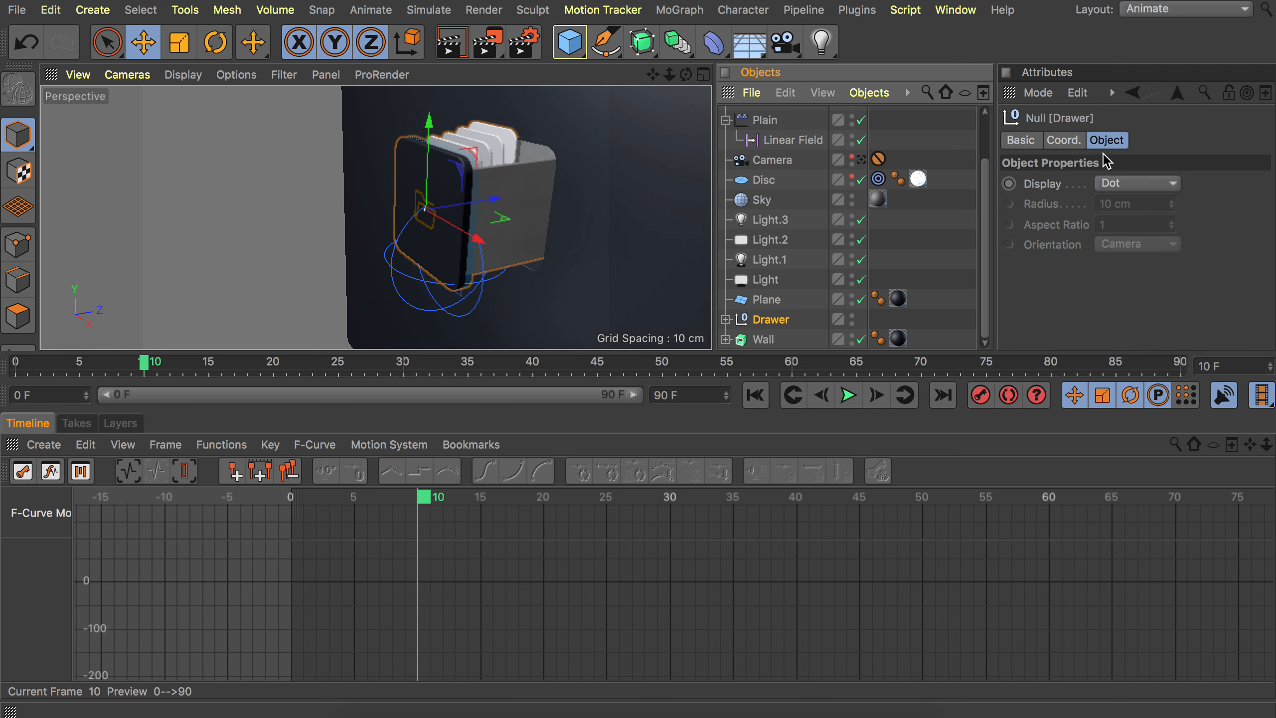
pyautogui.click(1075, 140)
pyautogui.click(1084, 227)
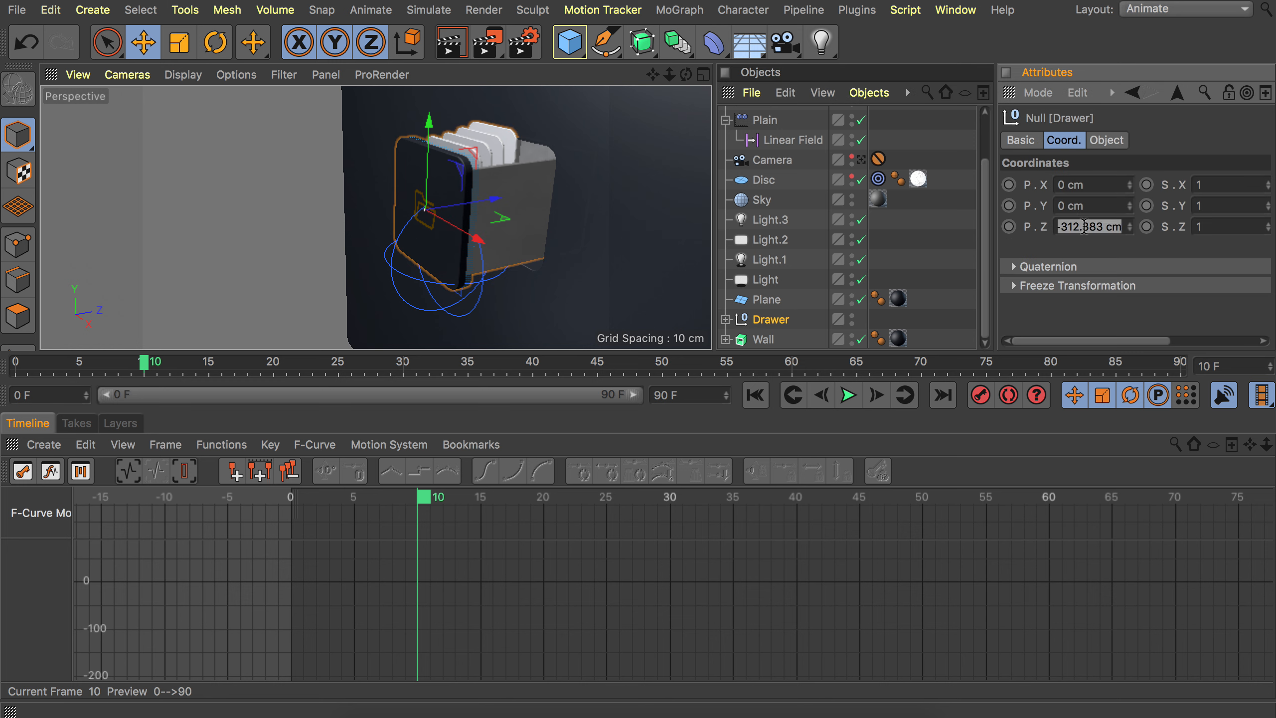
pyautogui.write('0')
pyautogui.press('Return')
# Record a position keyframe for the Drawer and add the Drawer to the timeline.
pyautogui.click(1107, 139)
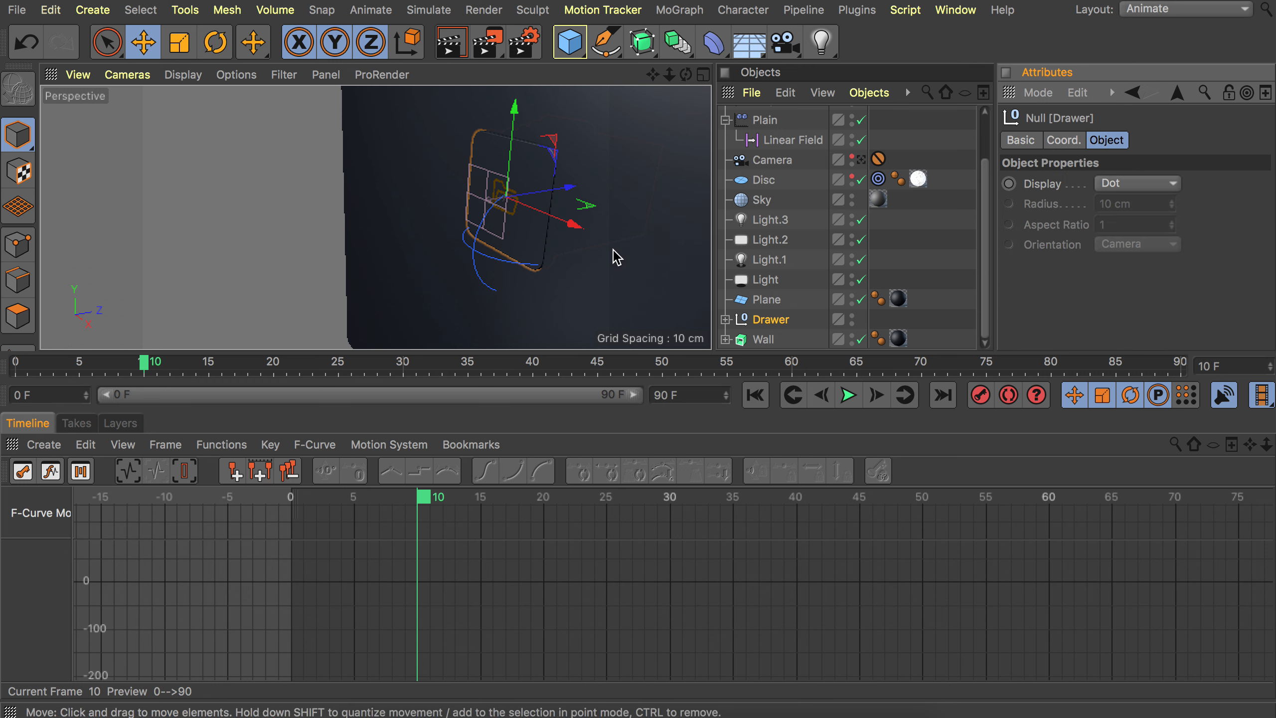
pyautogui.click(979, 397)
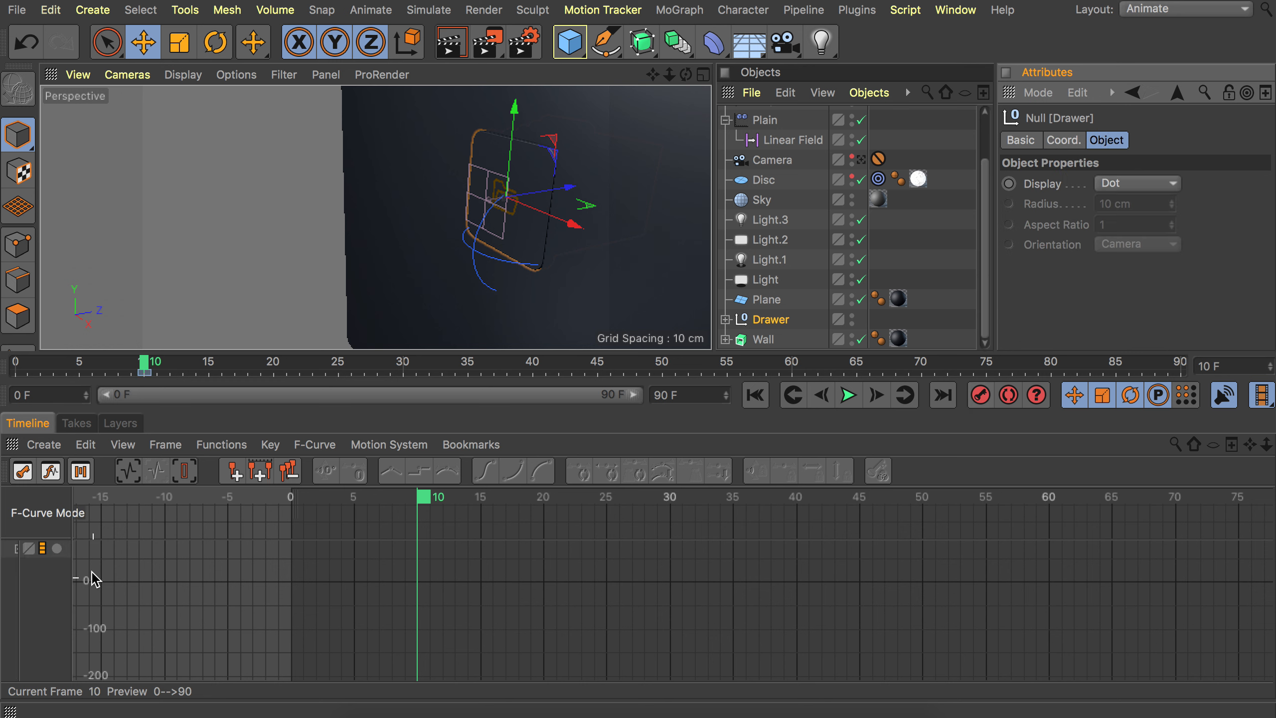
pyautogui.moveTo(771, 320); pyautogui.dragTo(37, 587)
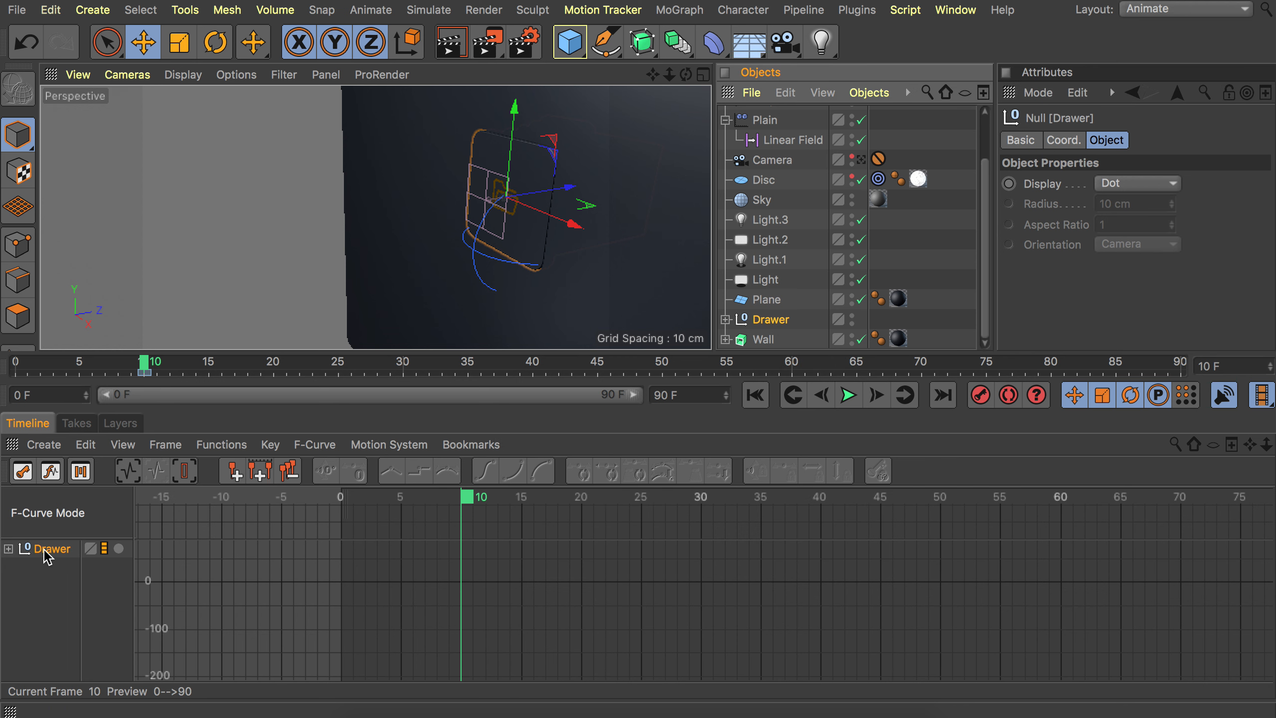
# Expand the Drawer's tracks in the timeline and select its Position.Z curve.
pyautogui.click(9, 548)
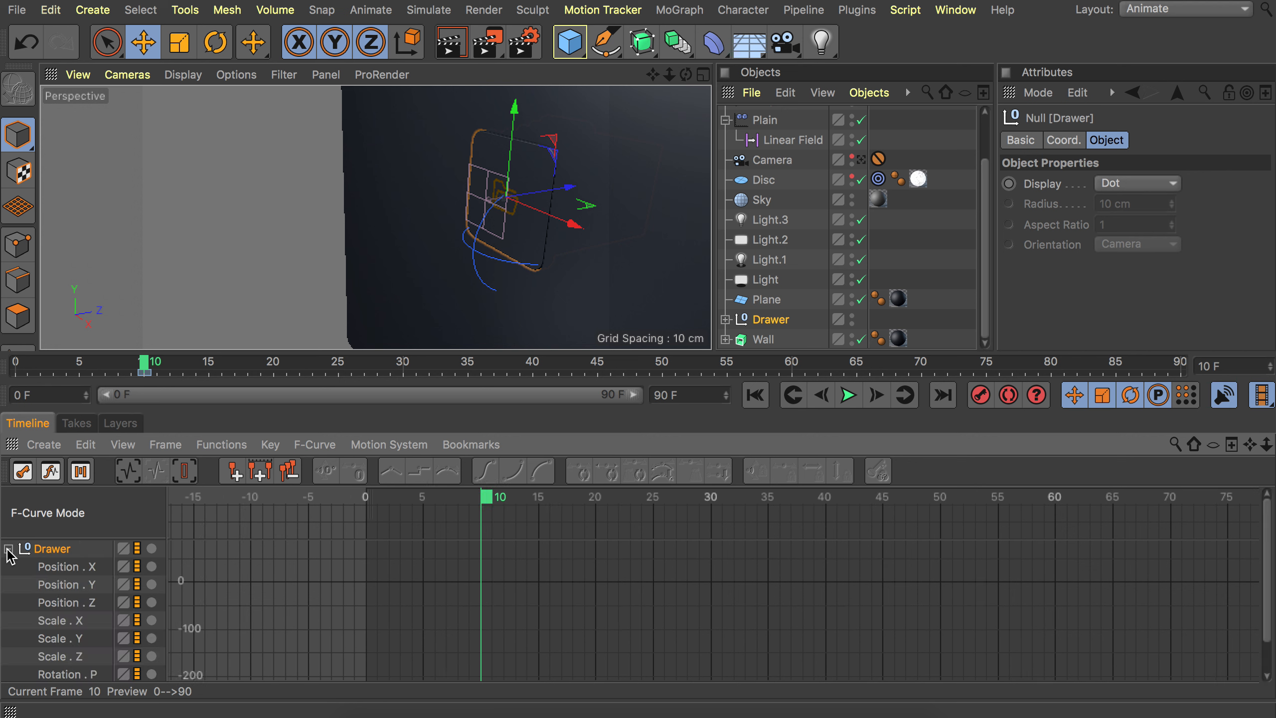
pyautogui.scroll(-2, 79, 594)
pyautogui.scroll(2, 79, 593)
pyautogui.click(77, 572)
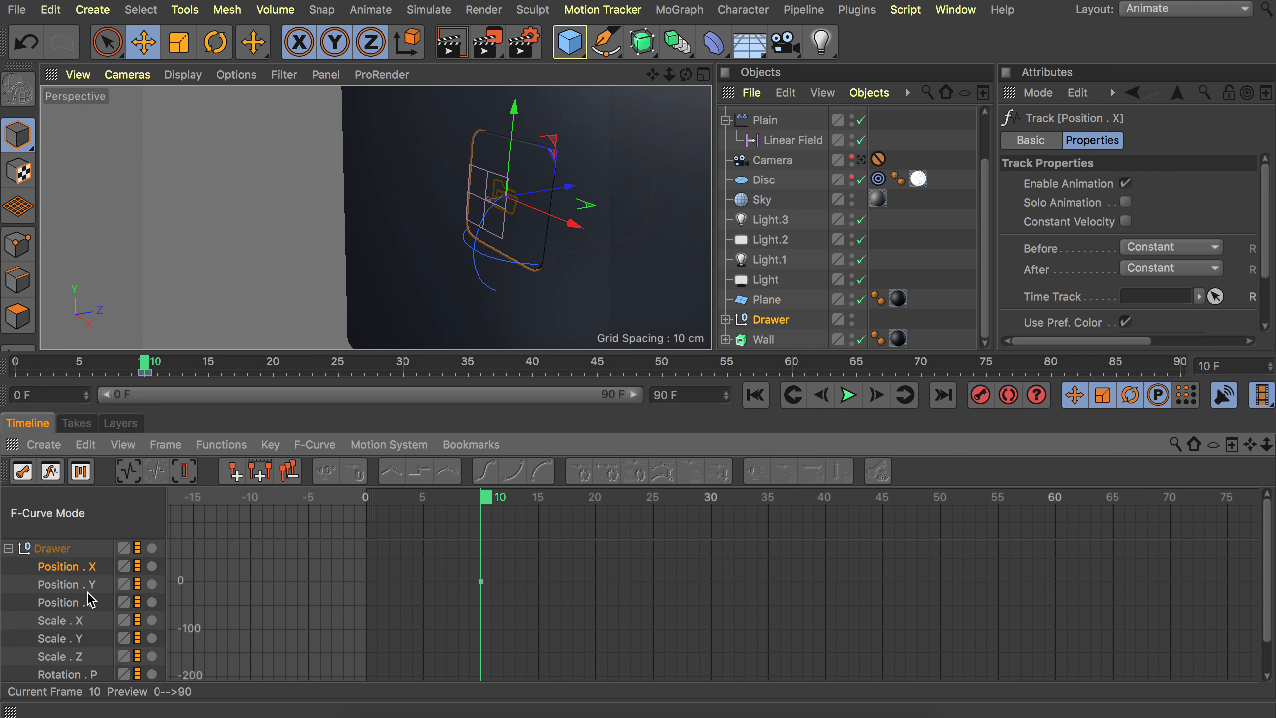
pyautogui.click(70, 588)
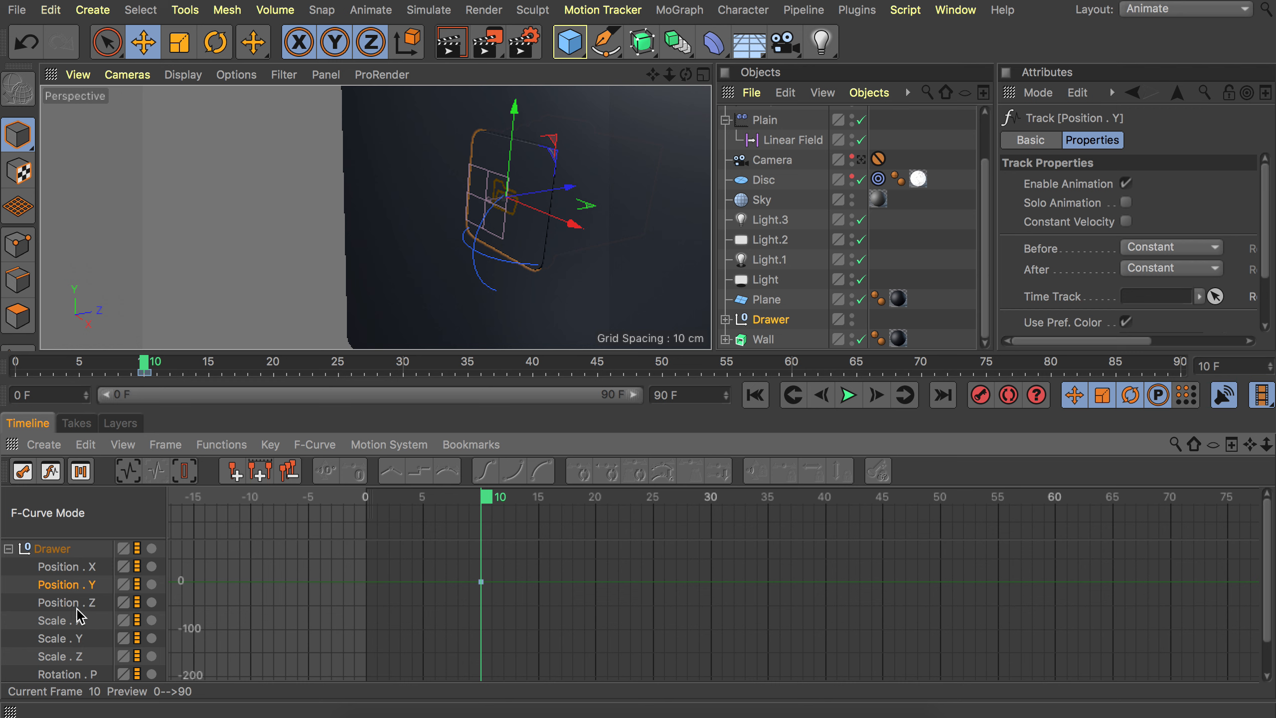
pyautogui.click(75, 602)
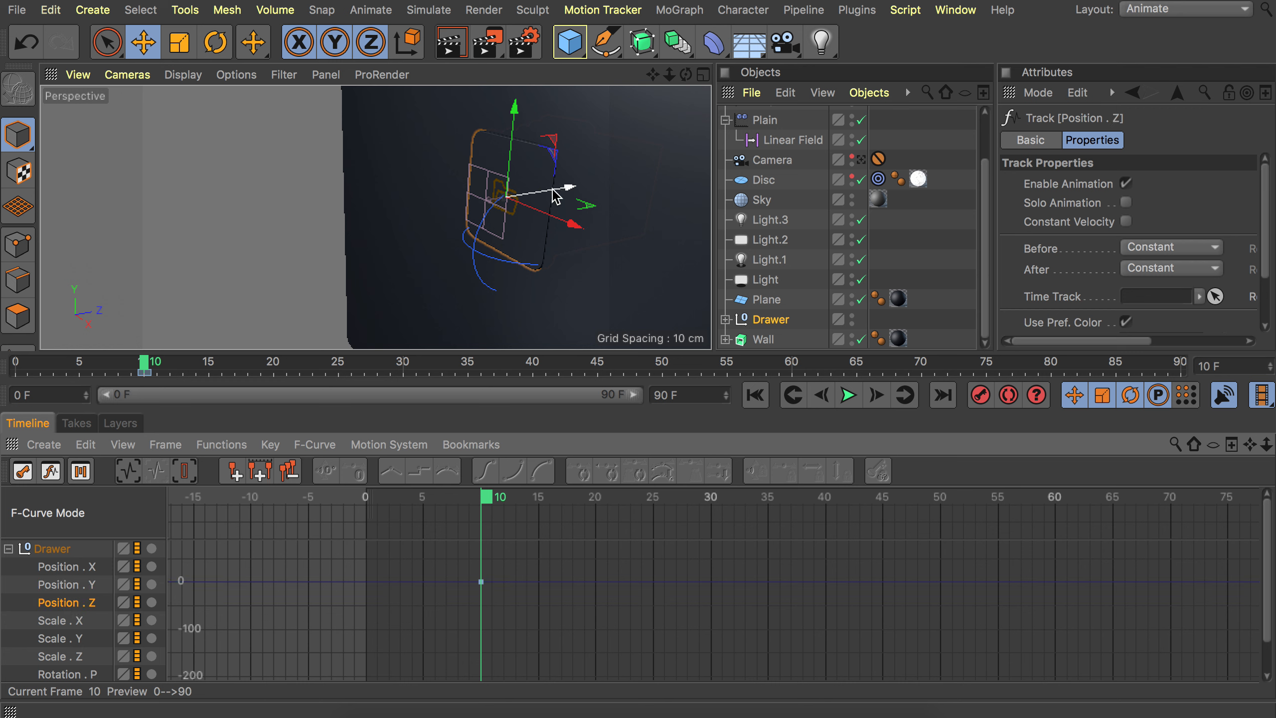
# At frame 15, nudge the Drawer slightly along Z and record a position keyframe.
pyautogui.moveTo(555, 196); pyautogui.dragTo(432, 195)
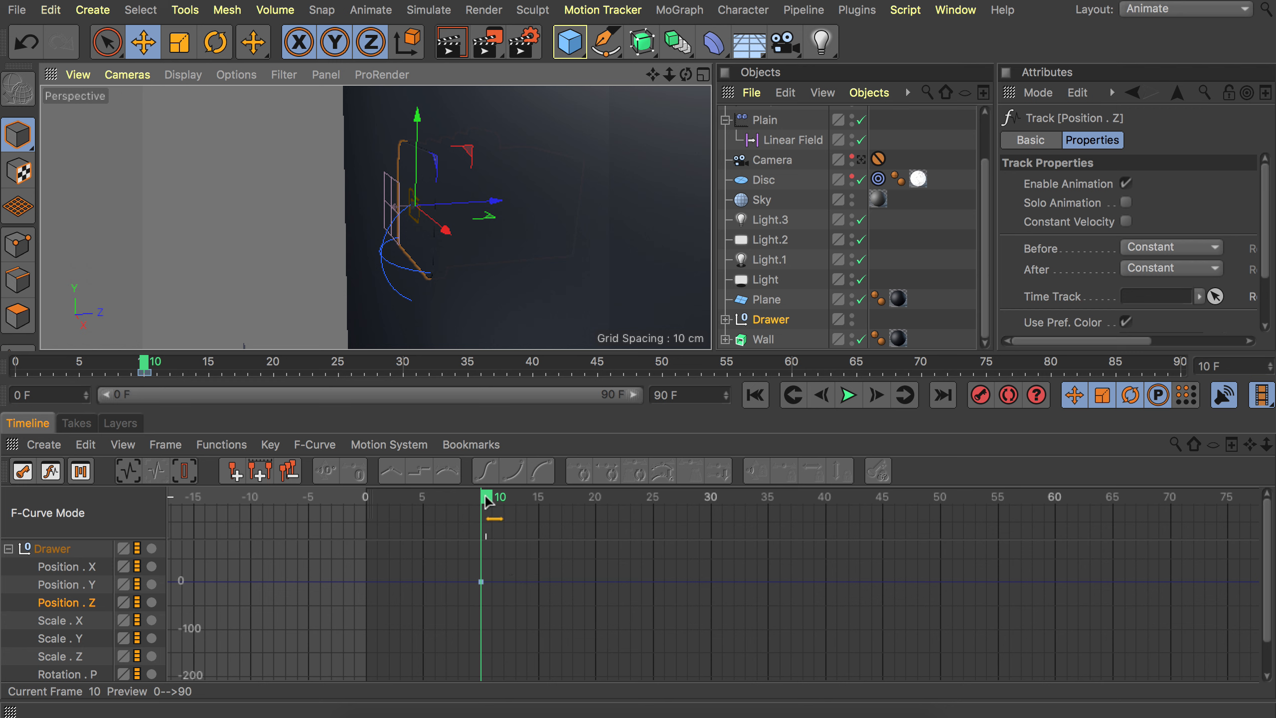
pyautogui.moveTo(492, 504); pyautogui.dragTo(545, 497)
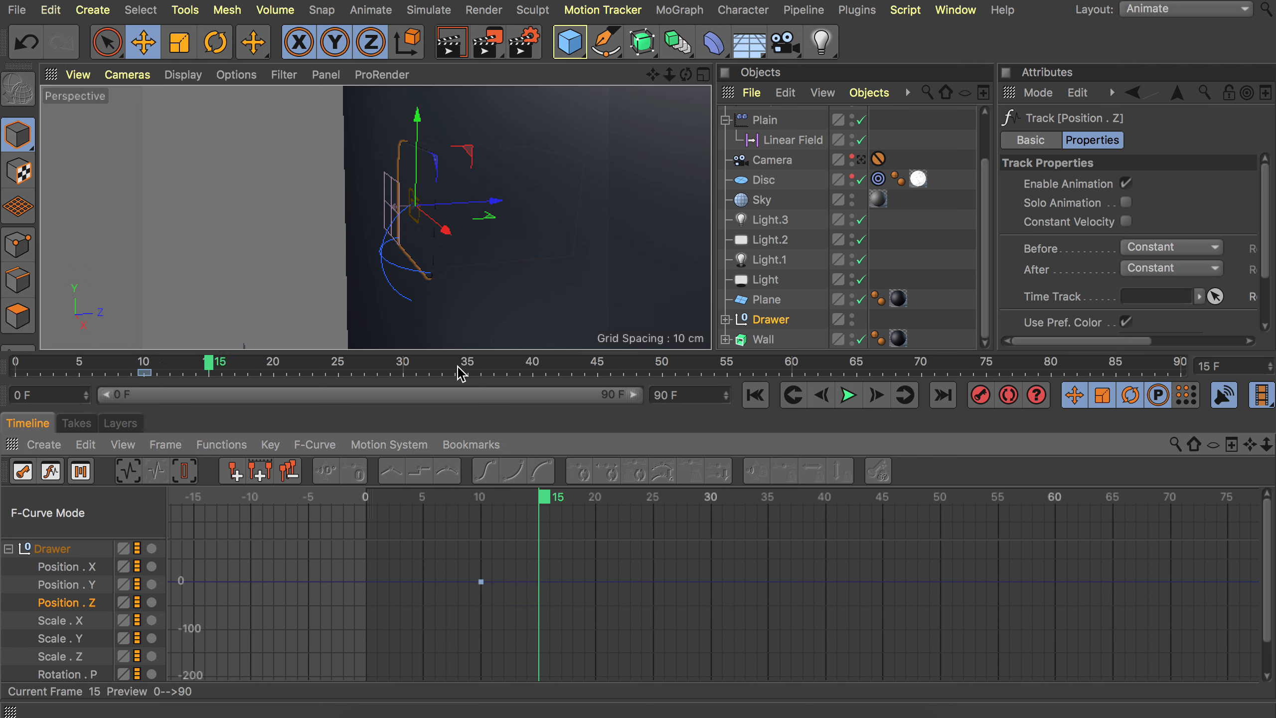
pyautogui.moveTo(485, 203); pyautogui.dragTo(488, 202)
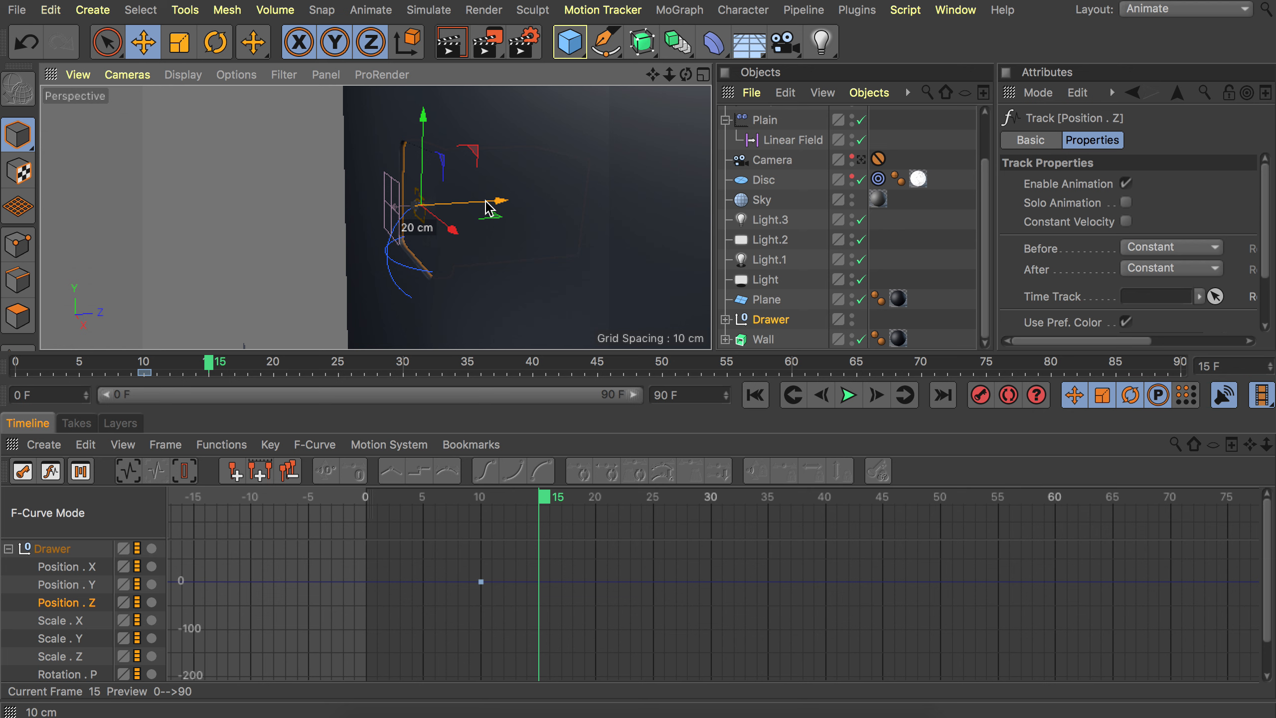
pyautogui.moveTo(418, 181)
pyautogui.keyDown('alt'); pyautogui.mouseDown(button='right')
pyautogui.moveTo(463, 125)
pyautogui.moveTo(458, 134)
pyautogui.mouseUp(button='right'); pyautogui.keyUp('alt')
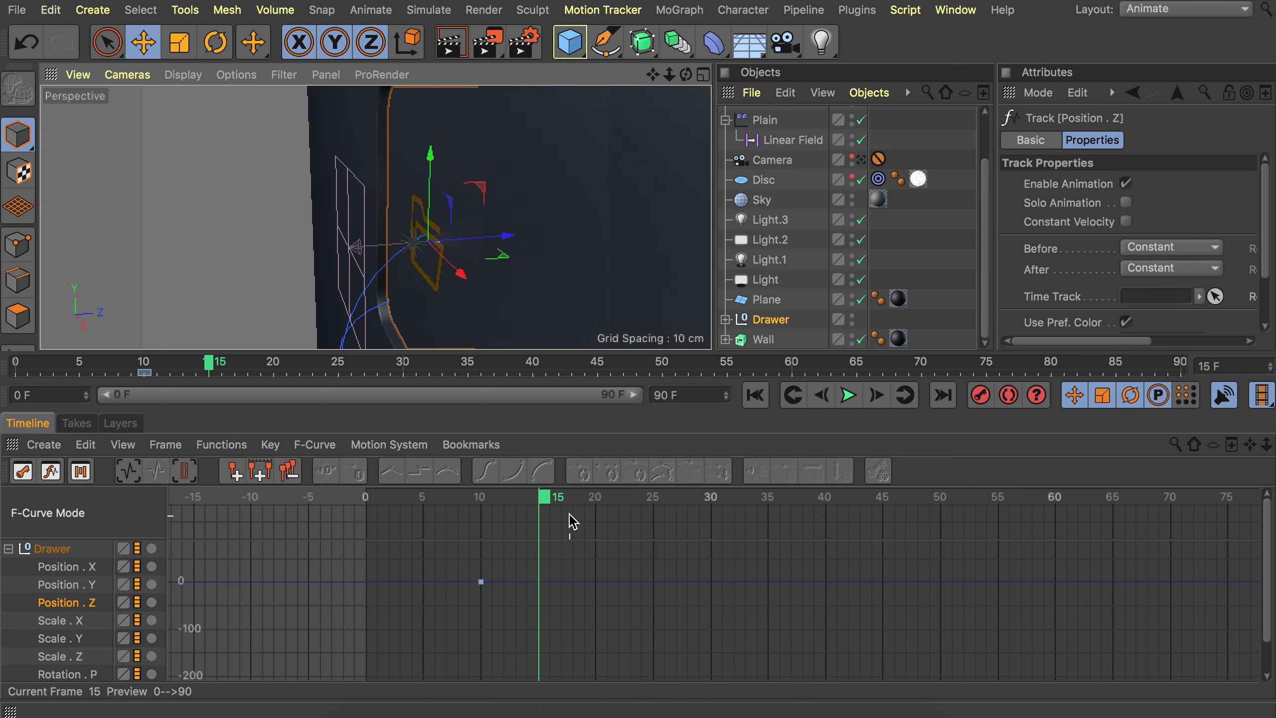
pyautogui.keyDown('alt'); pyautogui.moveTo(404, 188); pyautogui.dragTo(421, 185); pyautogui.keyUp('alt')
pyautogui.keyDown('alt'); pyautogui.moveTo(395, 117); pyautogui.dragTo(367, 161, button='middle'); pyautogui.keyUp('alt')
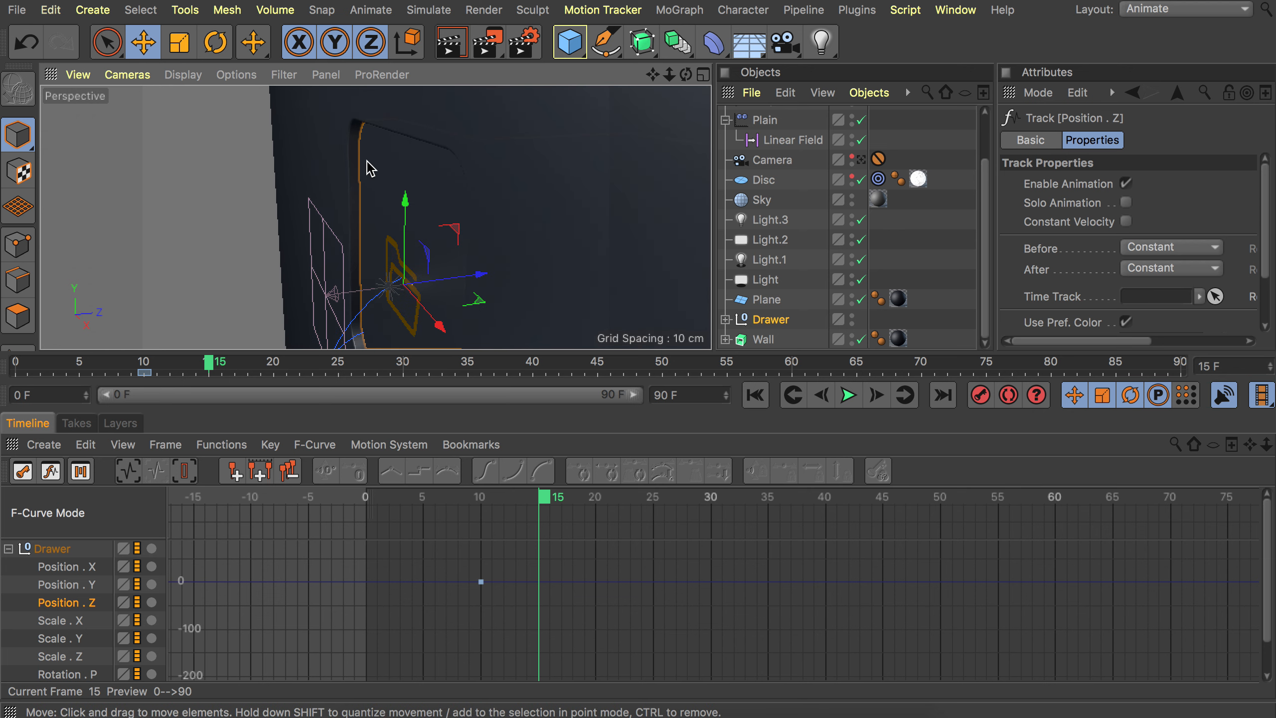
pyautogui.click(980, 395)
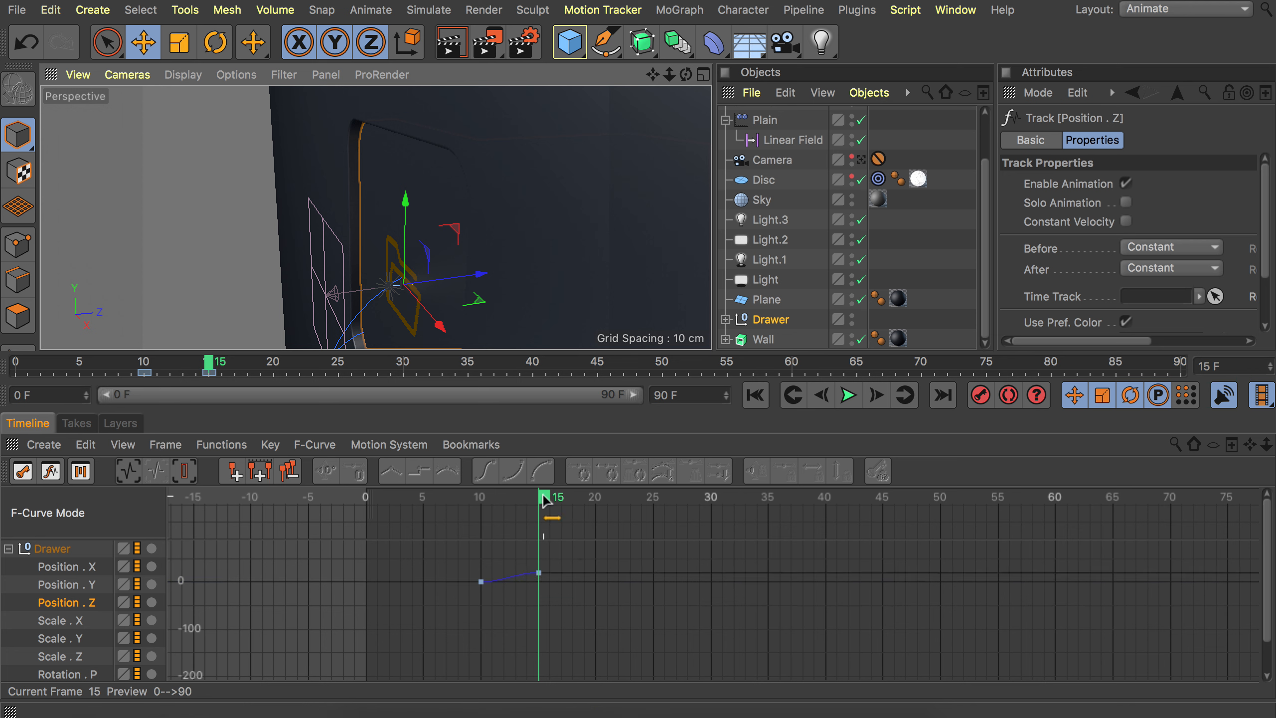
# At frame 25, pull the Drawer out about 280 cm along Z and record a keyframe.
pyautogui.moveTo(544, 499); pyautogui.dragTo(658, 497)
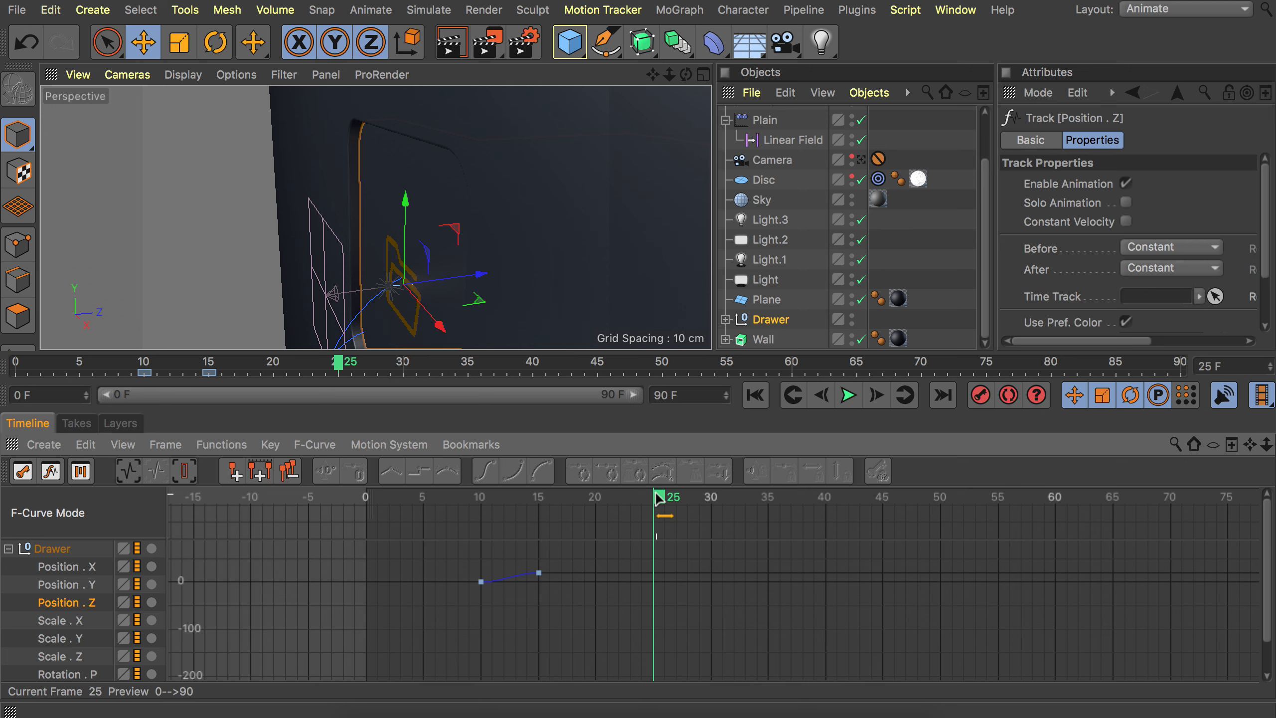
pyautogui.scroll(-5, 484, 276)
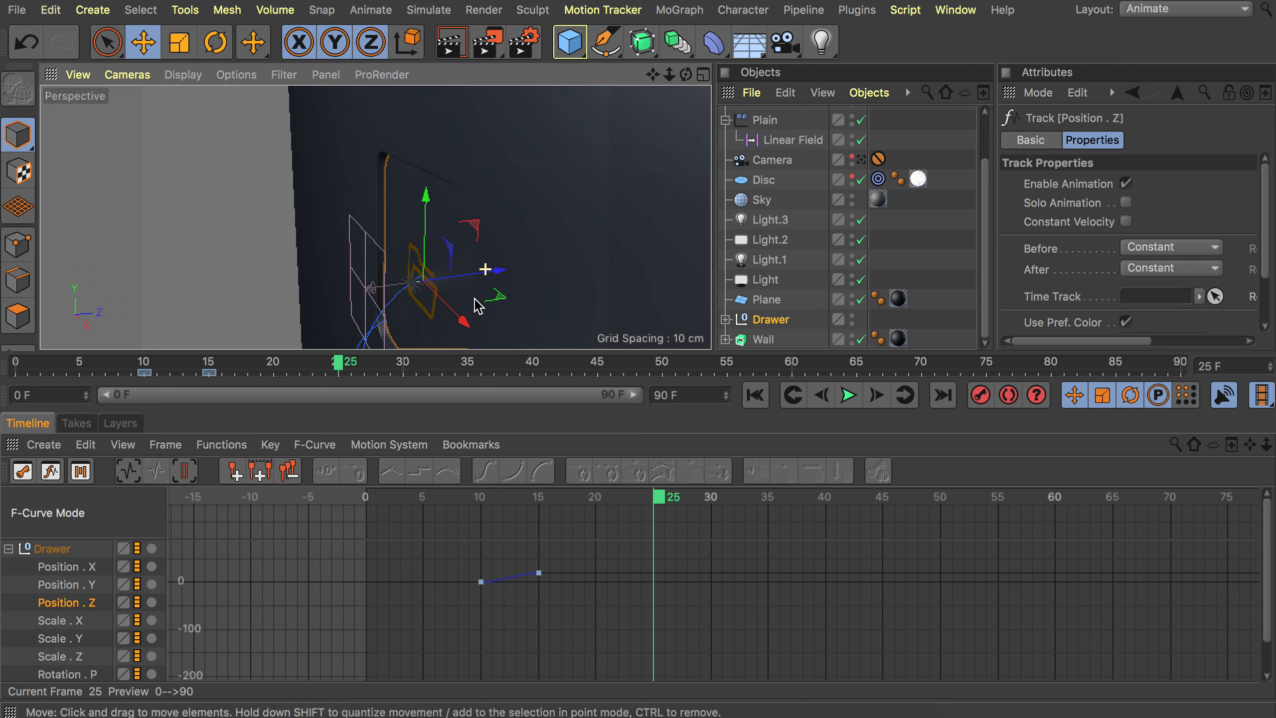
pyautogui.scroll(8, 412, 256)
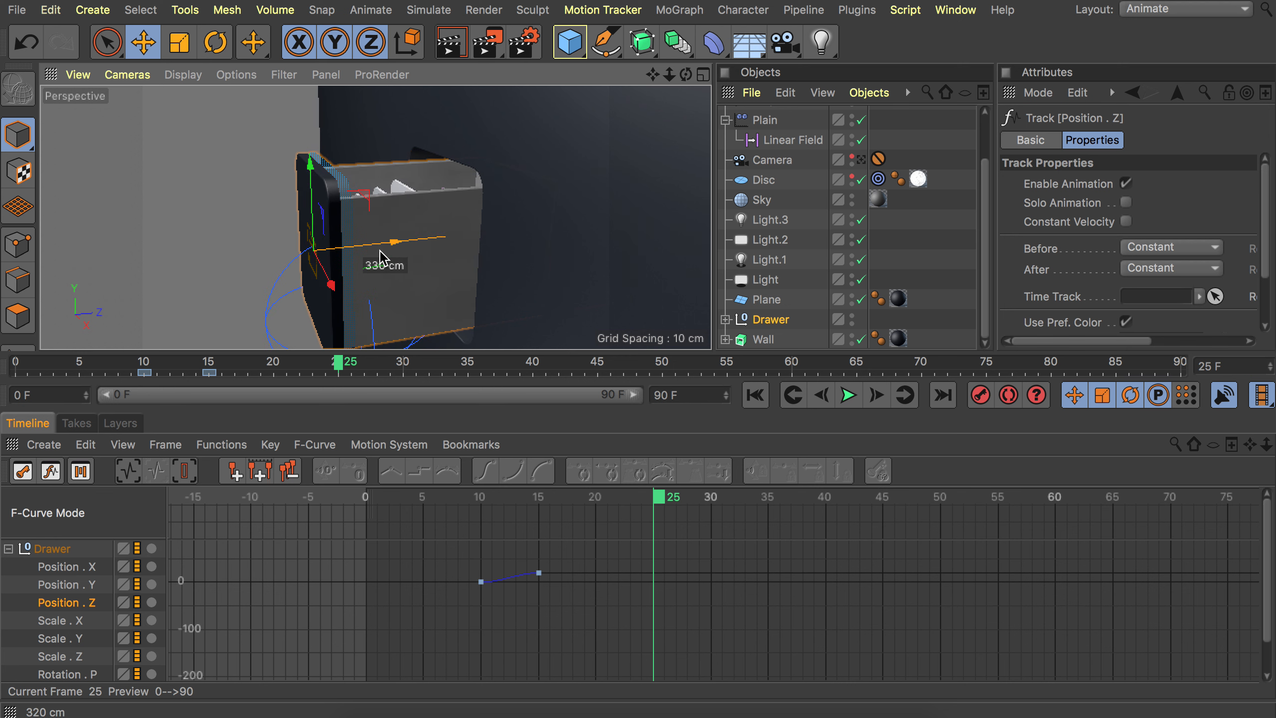
pyautogui.moveTo(367, 260); pyautogui.dragTo(401, 254)
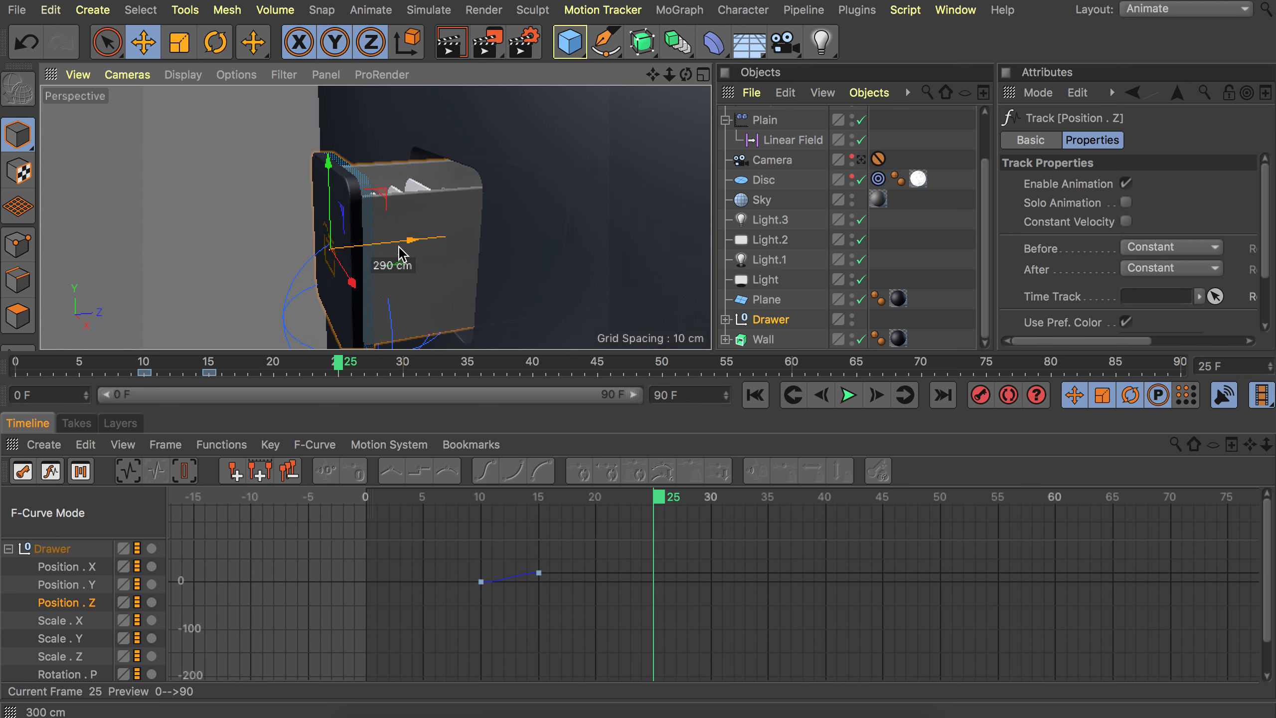
pyautogui.moveTo(401, 253)
pyautogui.mouseDown()
pyautogui.moveTo(388, 251)
pyautogui.moveTo(399, 255)
pyautogui.moveTo(377, 312)
pyautogui.moveTo(414, 271)
pyautogui.mouseUp()
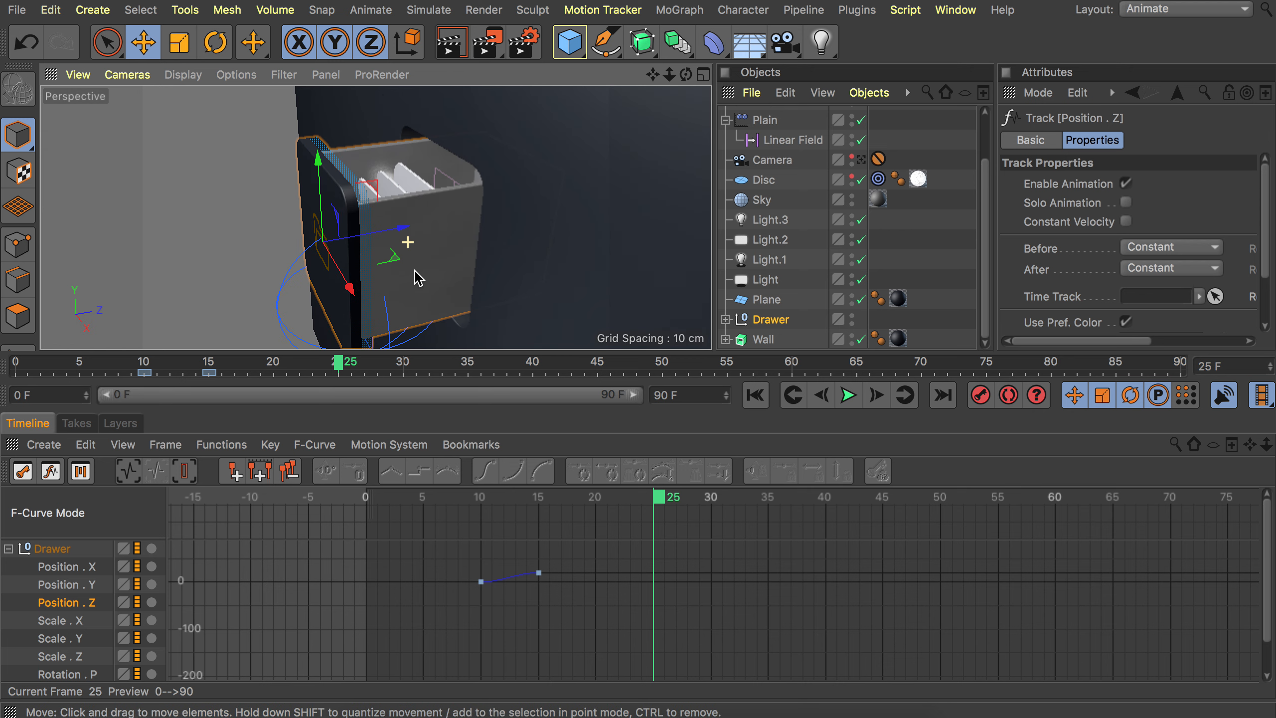
pyautogui.click(981, 395)
# Frame the curve, then at frame 30 nudge the Drawer slightly further and record a keyframe.
pyautogui.click(671, 555)
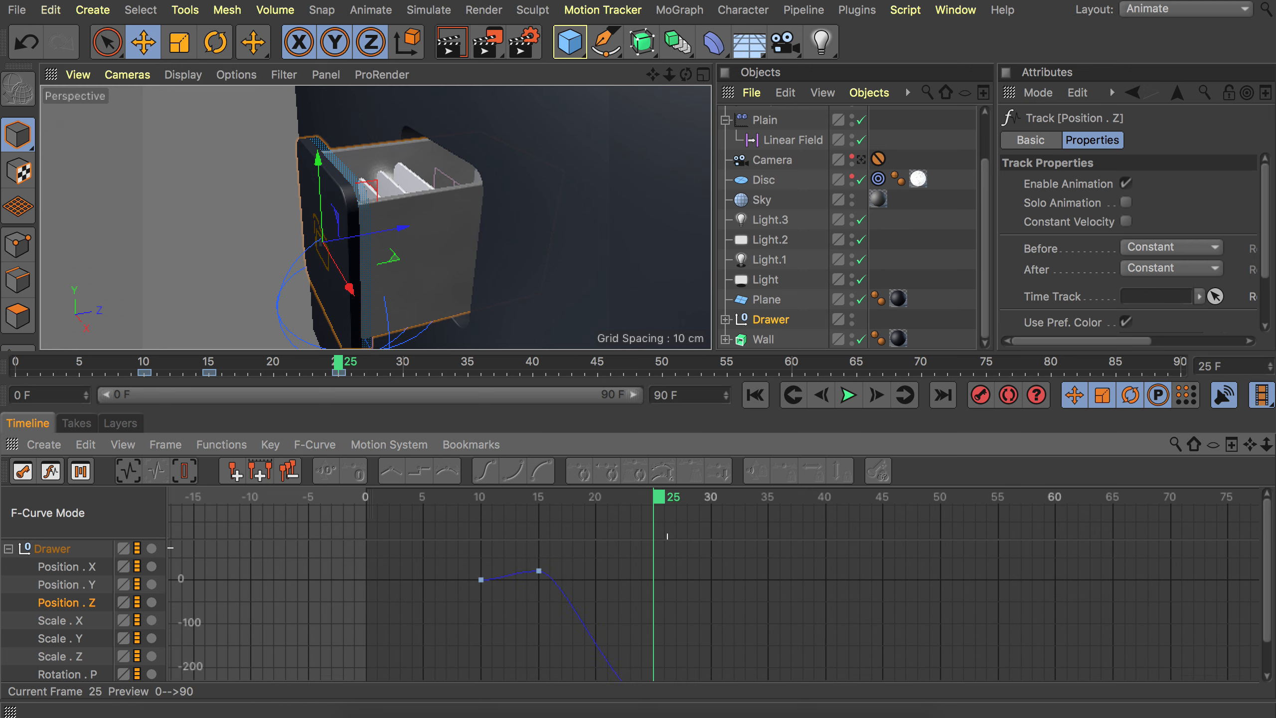
pyautogui.press('h')
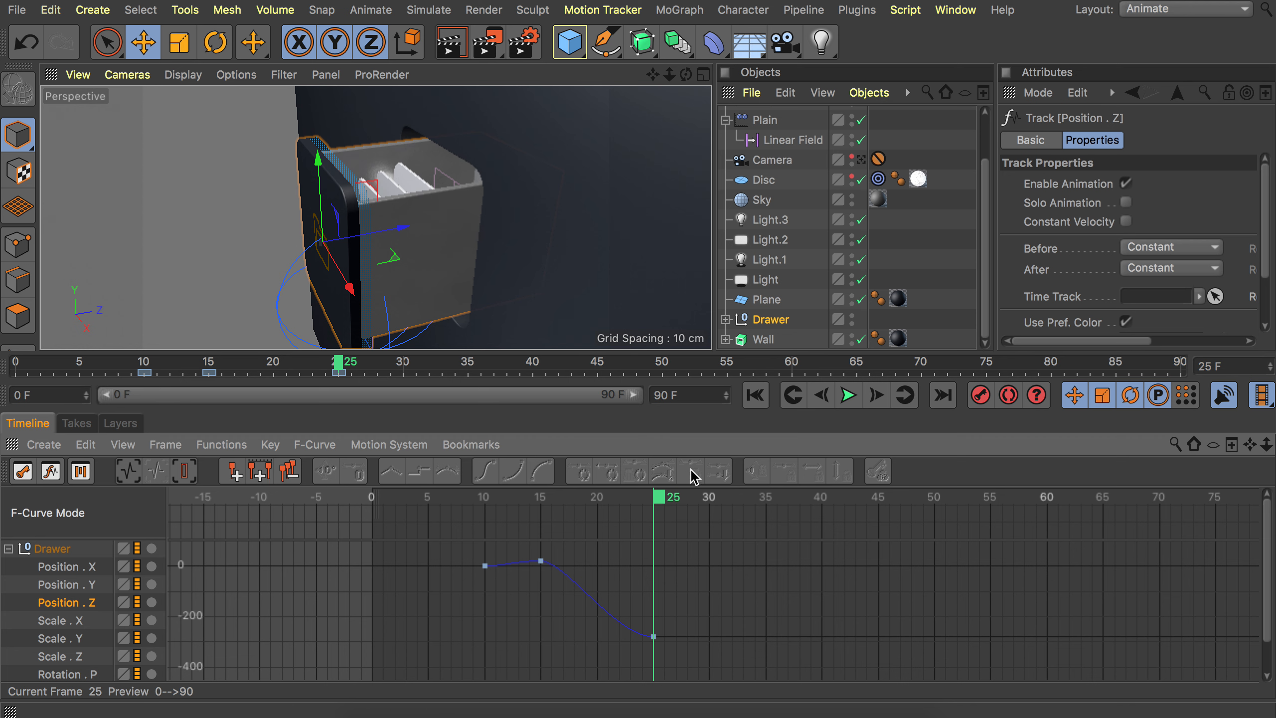
pyautogui.keyDown('alt'); pyautogui.moveTo(692, 579); pyautogui.dragTo(656, 580, button='middle'); pyautogui.keyUp('alt')
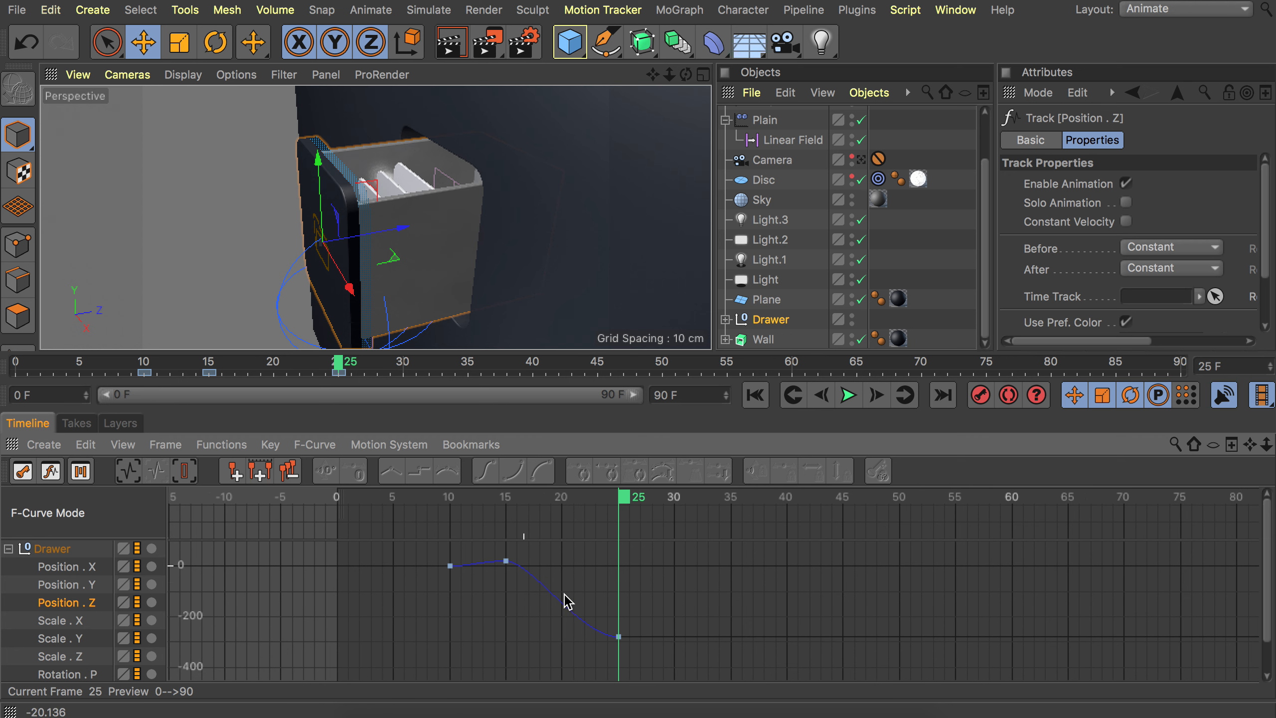
pyautogui.moveTo(642, 643)
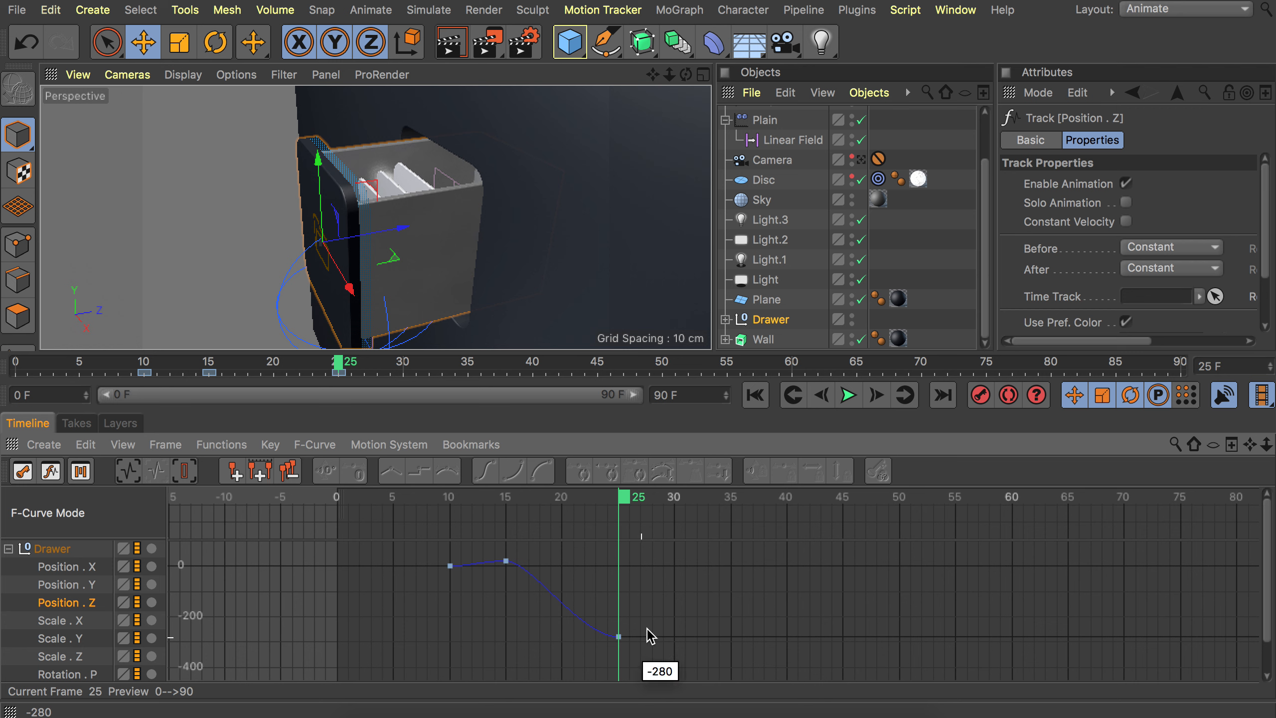
pyautogui.click(676, 500)
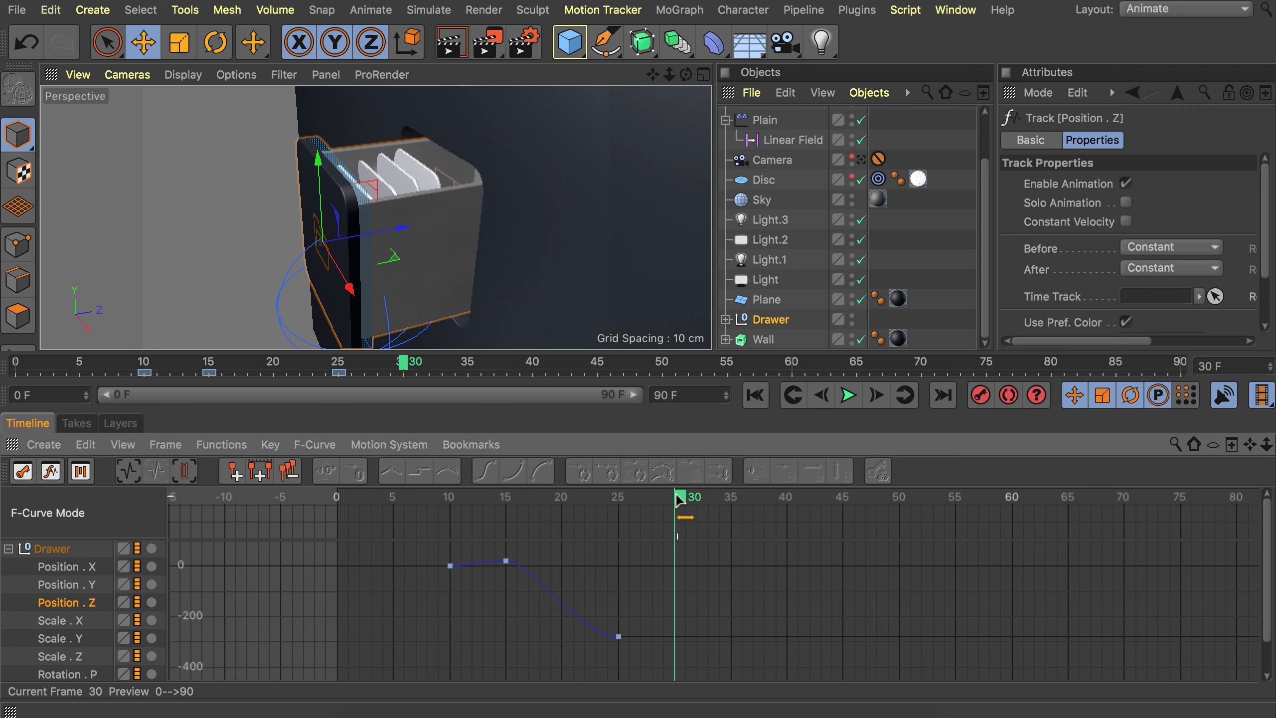
pyautogui.moveTo(406, 234); pyautogui.dragTo(400, 234)
pyautogui.click(981, 395)
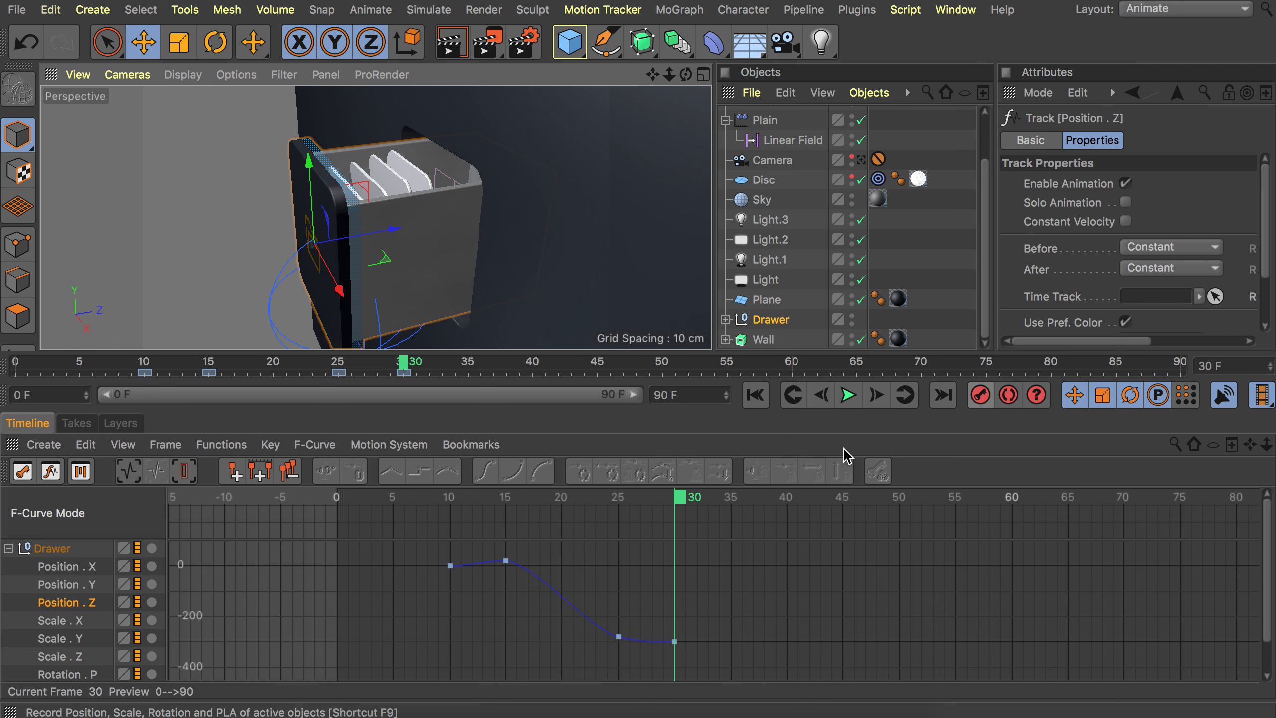
# At frame 35, nudge the Drawer slightly back along Z and record a keyframe.
pyautogui.moveTo(680, 496); pyautogui.dragTo(737, 497)
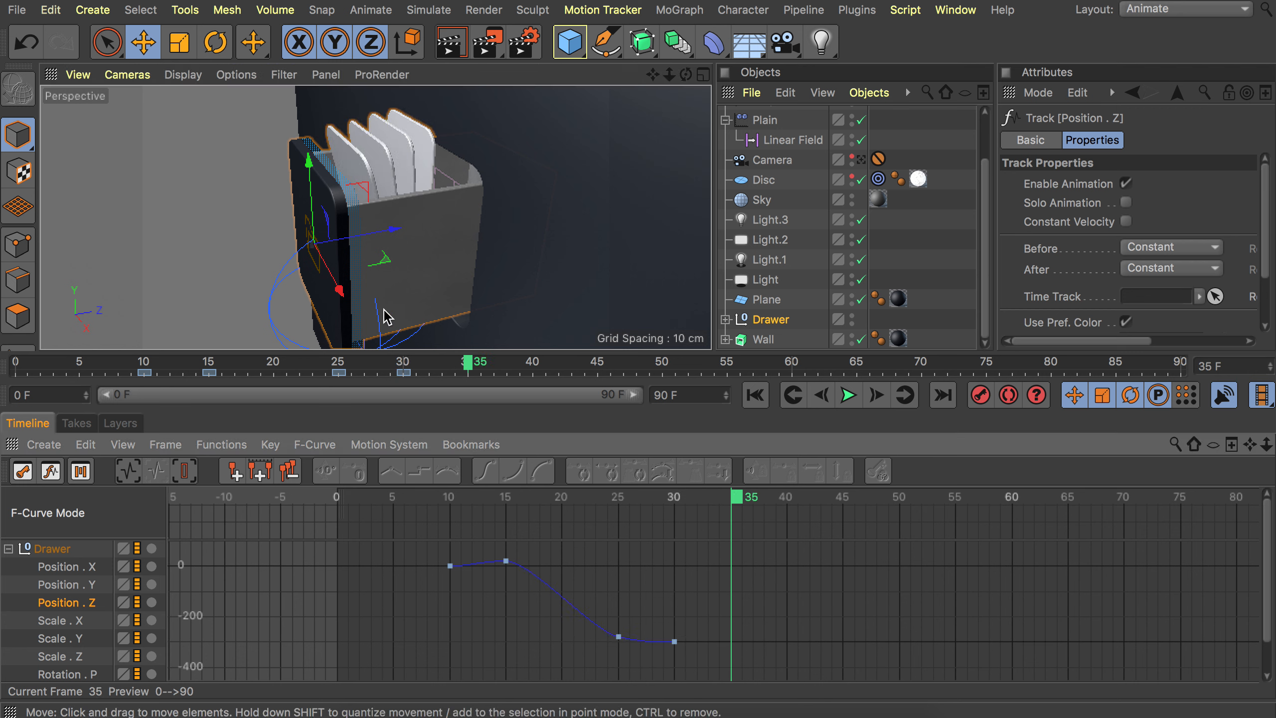
pyautogui.moveTo(391, 233); pyautogui.dragTo(400, 236)
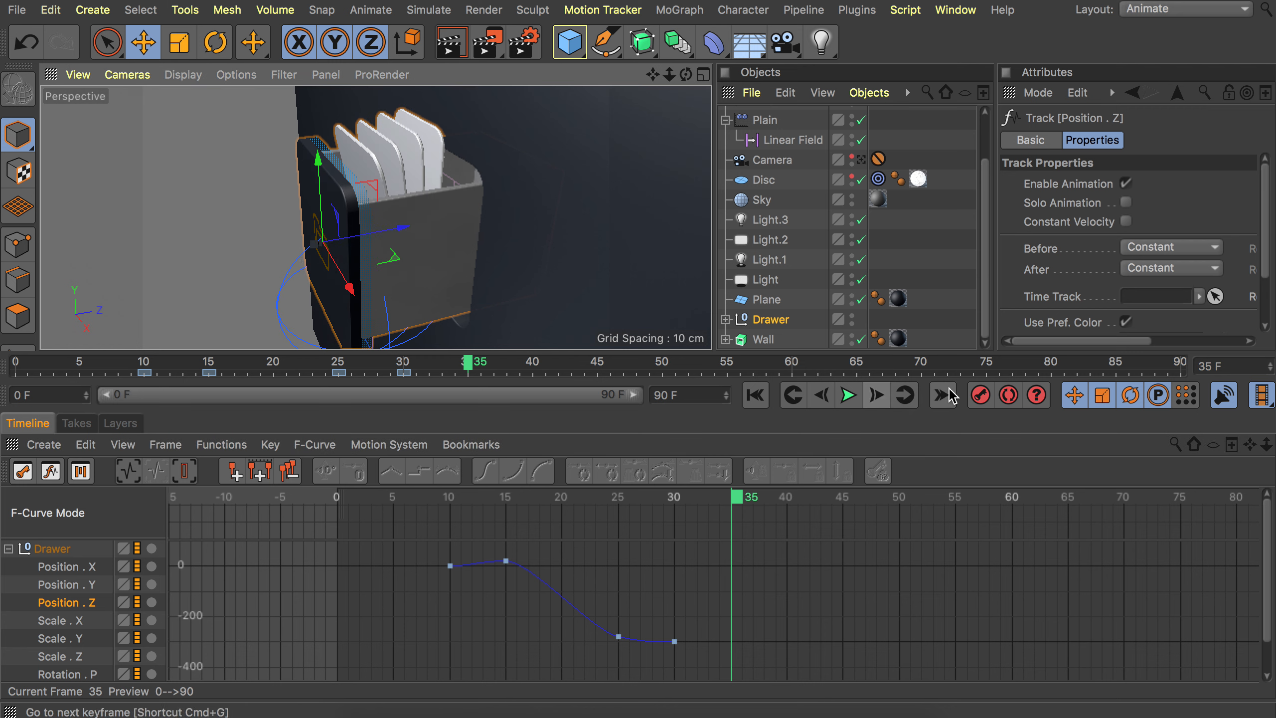
pyautogui.click(981, 395)
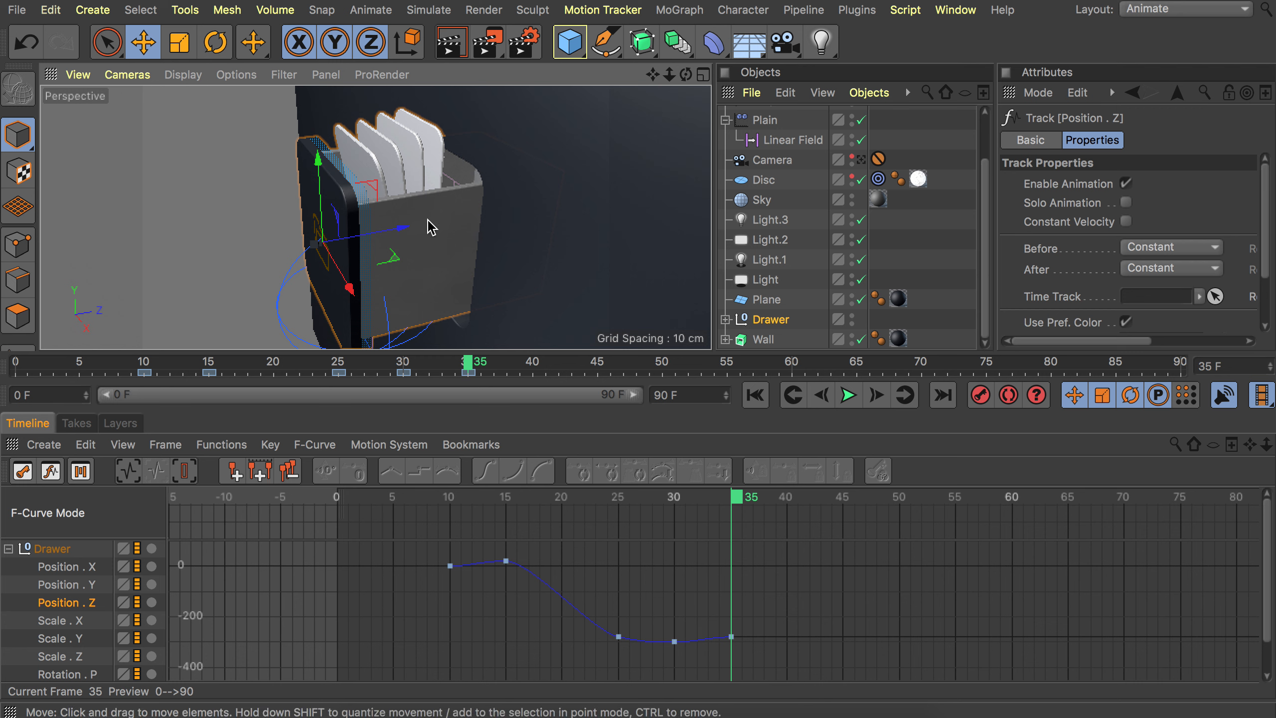
# Select the Drawer's five keyframes and copy them to start around frame 45.
pyautogui.moveTo(648, 497); pyautogui.dragTo(734, 496)
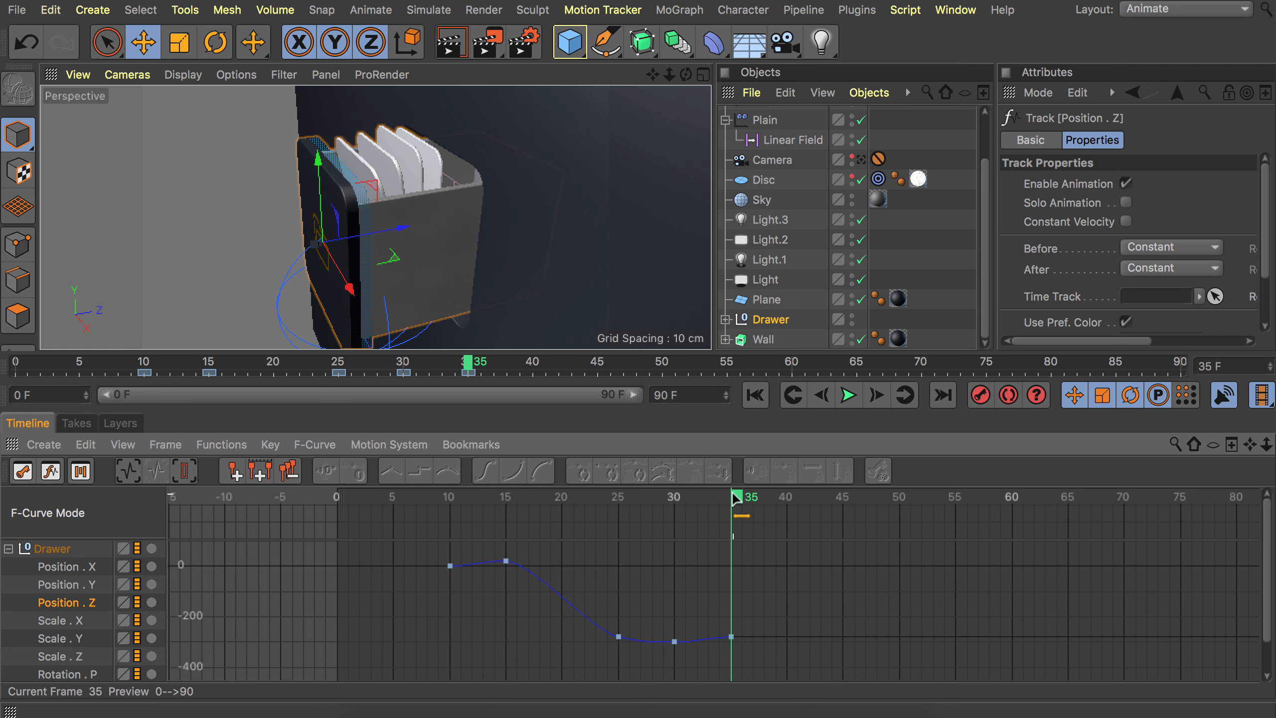
pyautogui.moveTo(517, 374); pyautogui.dragTo(114, 373)
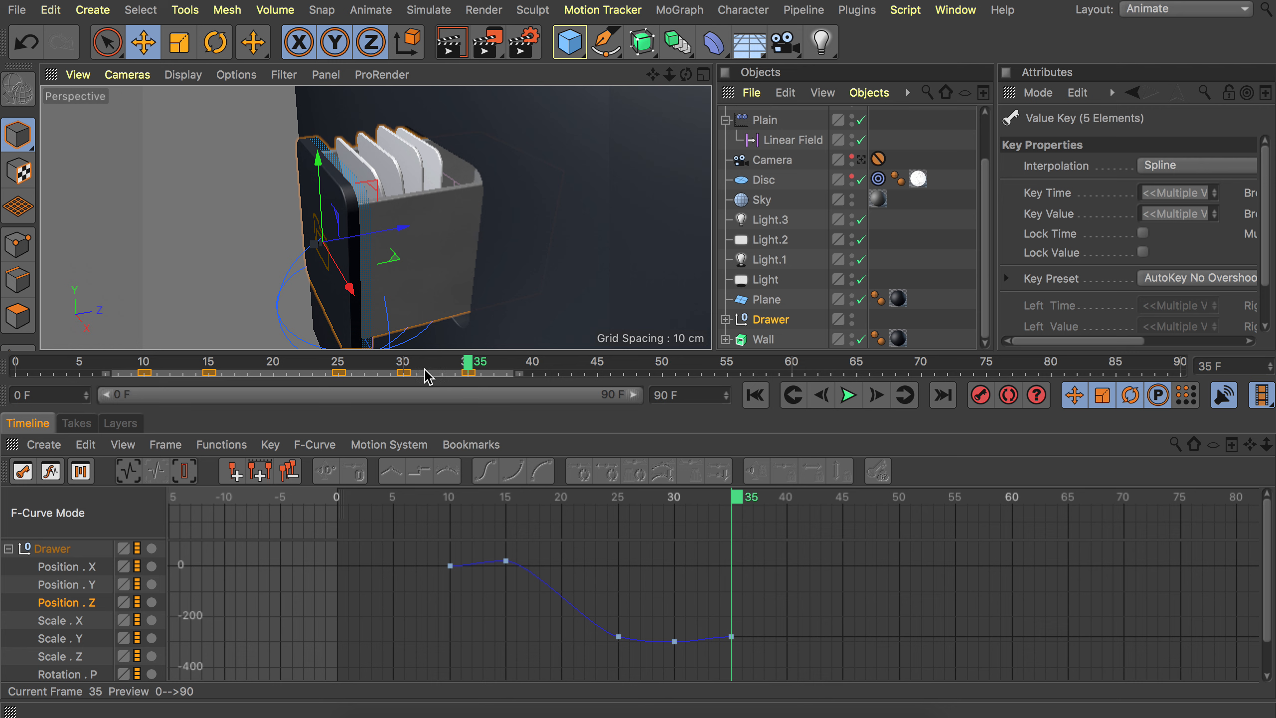
pyautogui.keyDown('ctrl'); pyautogui.moveTo(300, 380); pyautogui.dragTo(808, 381); pyautogui.keyUp('ctrl')
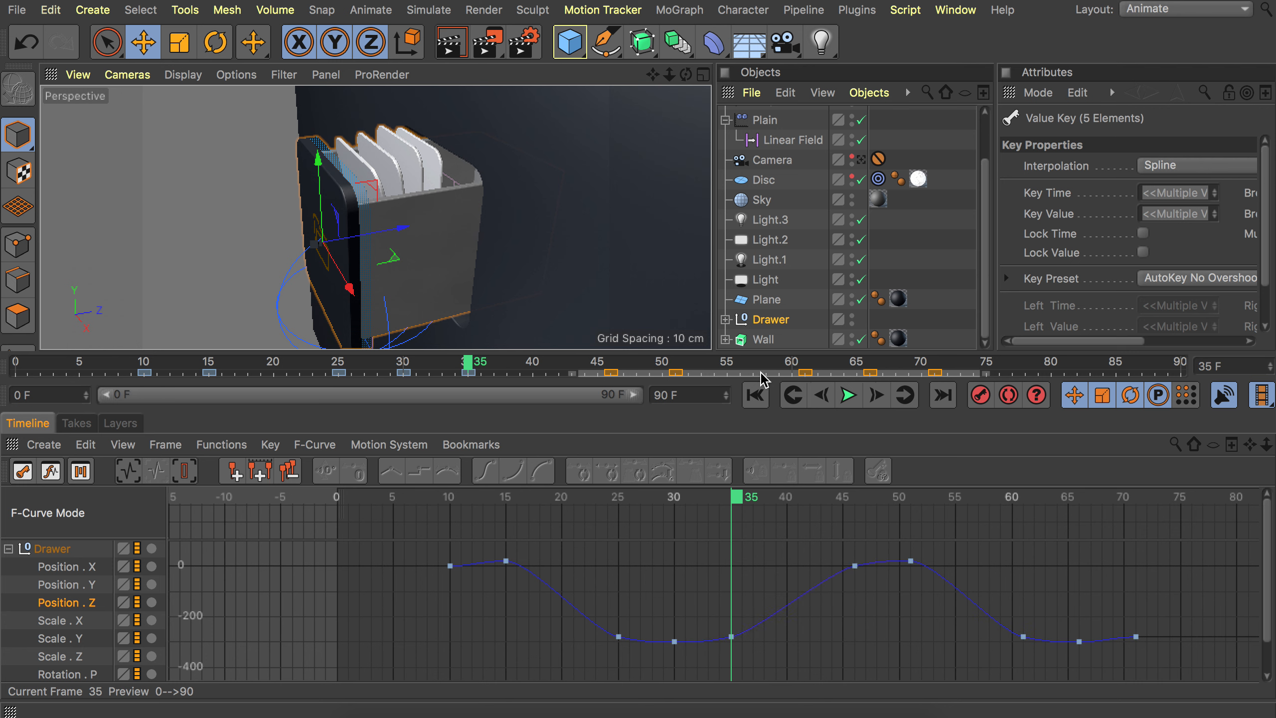
# Reverse the sequence of the copied keyframes.
pyautogui.rightClick(763, 380)
pyautogui.moveTo(716, 619)
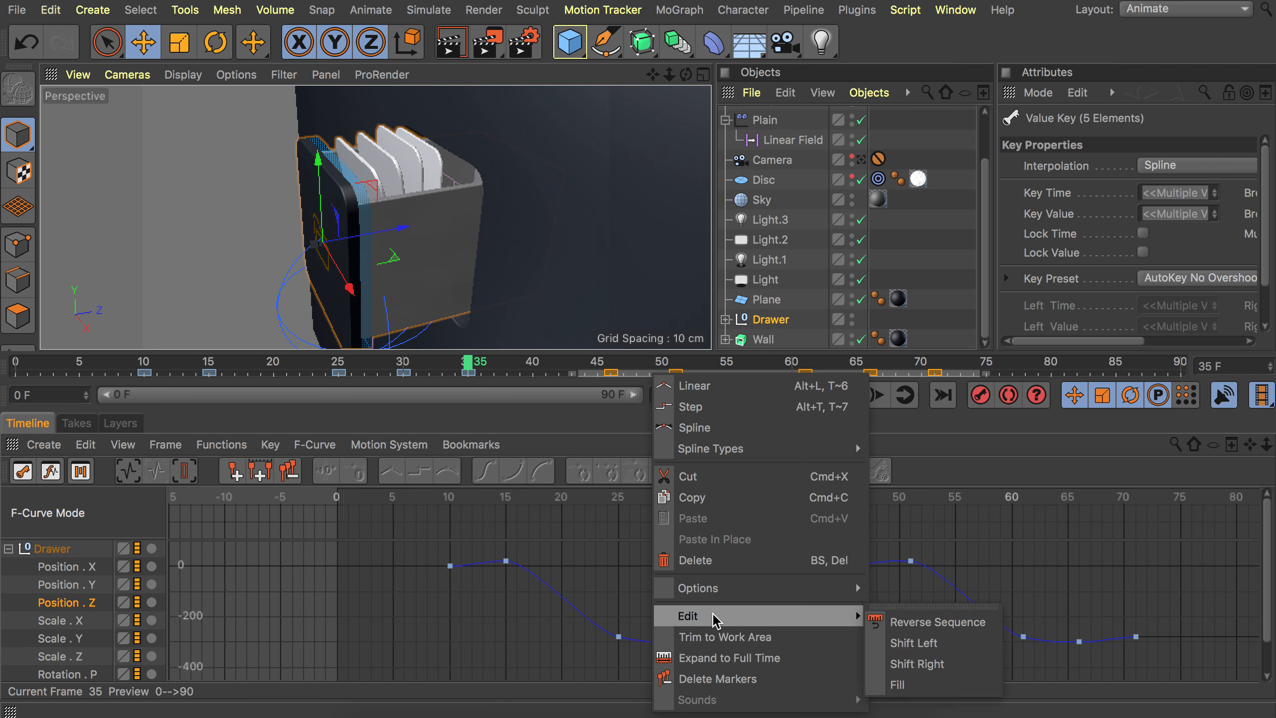
pyautogui.click(885, 622)
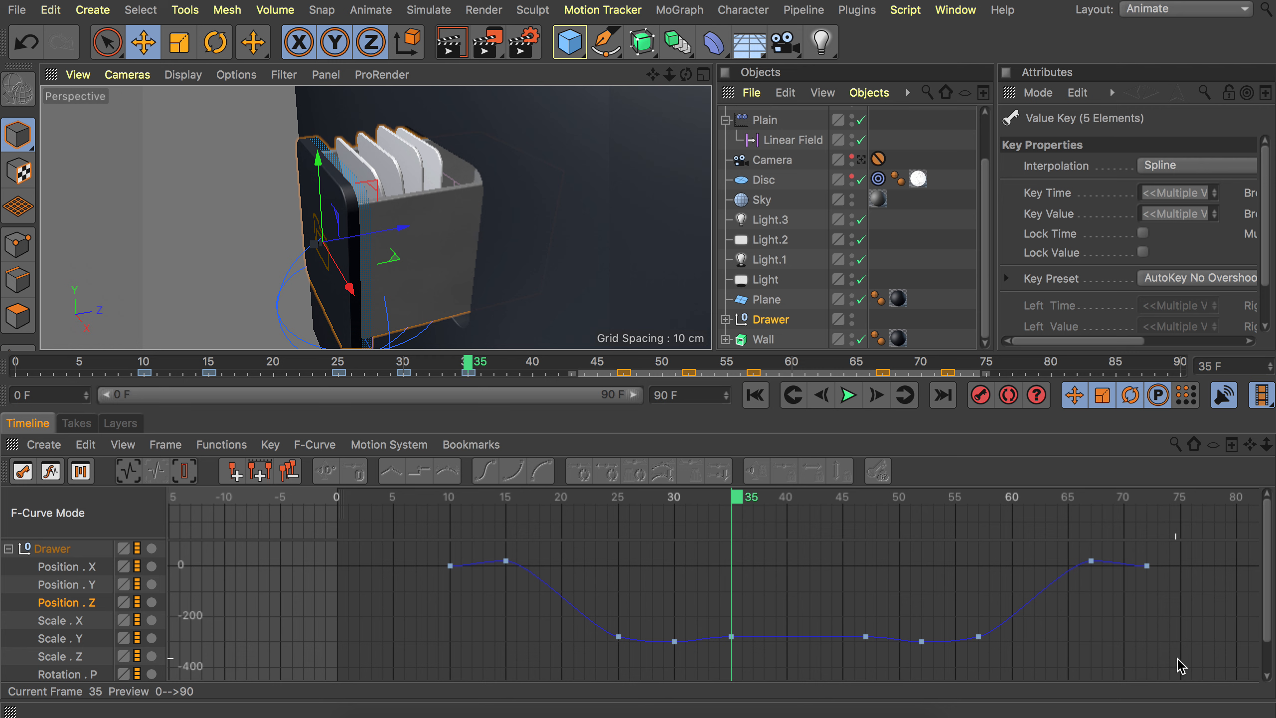
# Select the reversed keyframes in the curve editor and move them about 20 frames later.
pyautogui.moveTo(1179, 662); pyautogui.dragTo(821, 528)
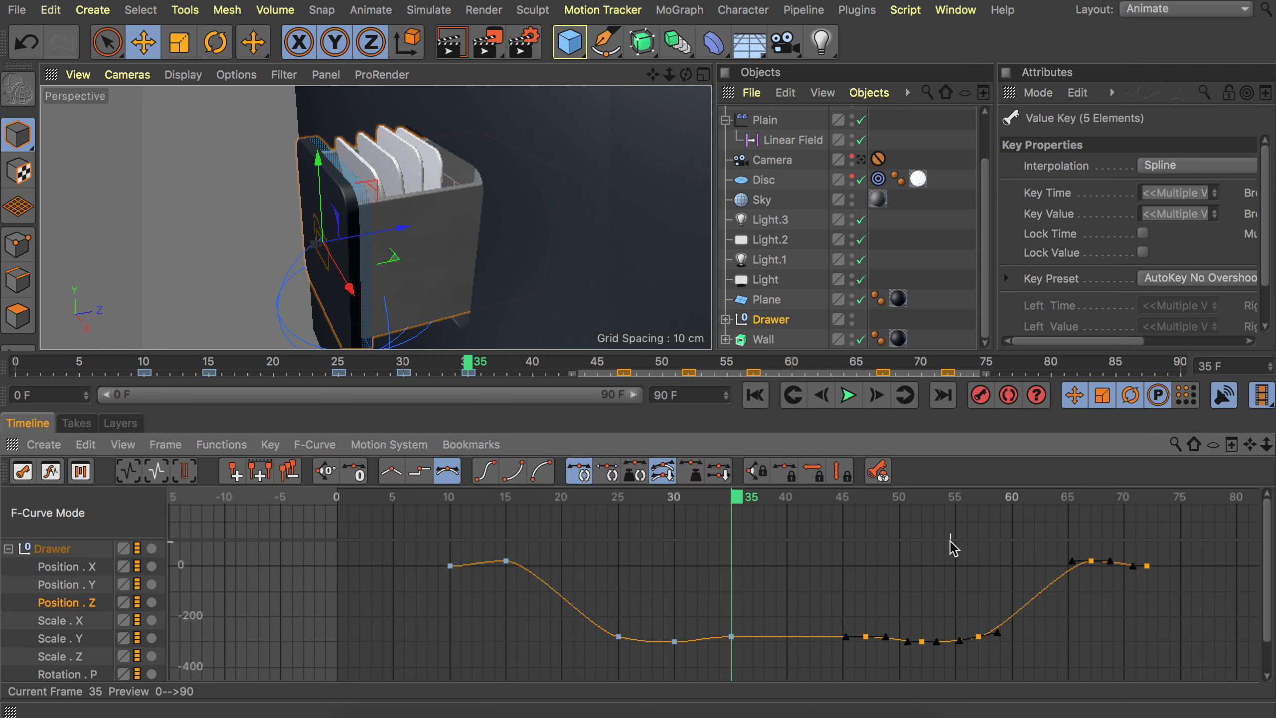
pyautogui.moveTo(922, 500); pyautogui.dragTo(1110, 499)
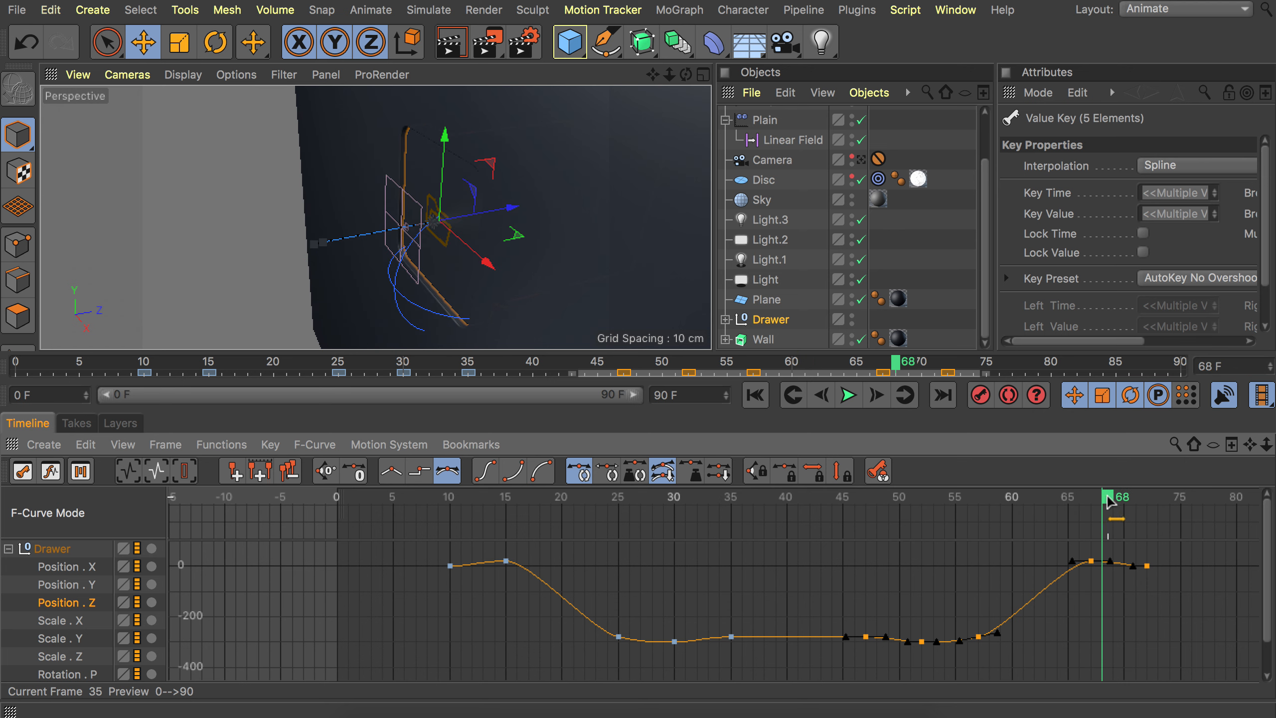
pyautogui.moveTo(888, 638); pyautogui.dragTo(1109, 639)
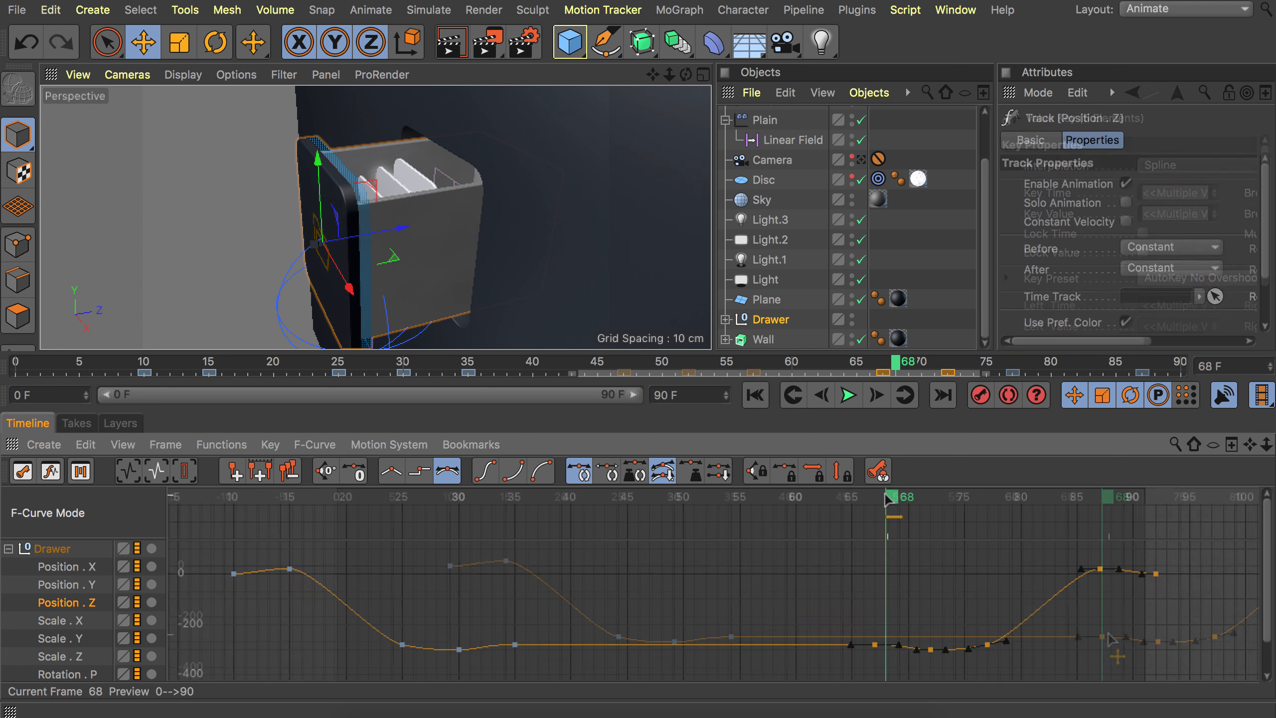
# Go to frame 67 and delete the keyframe at frame 72.
pyautogui.moveTo(886, 497); pyautogui.dragTo(877, 496)
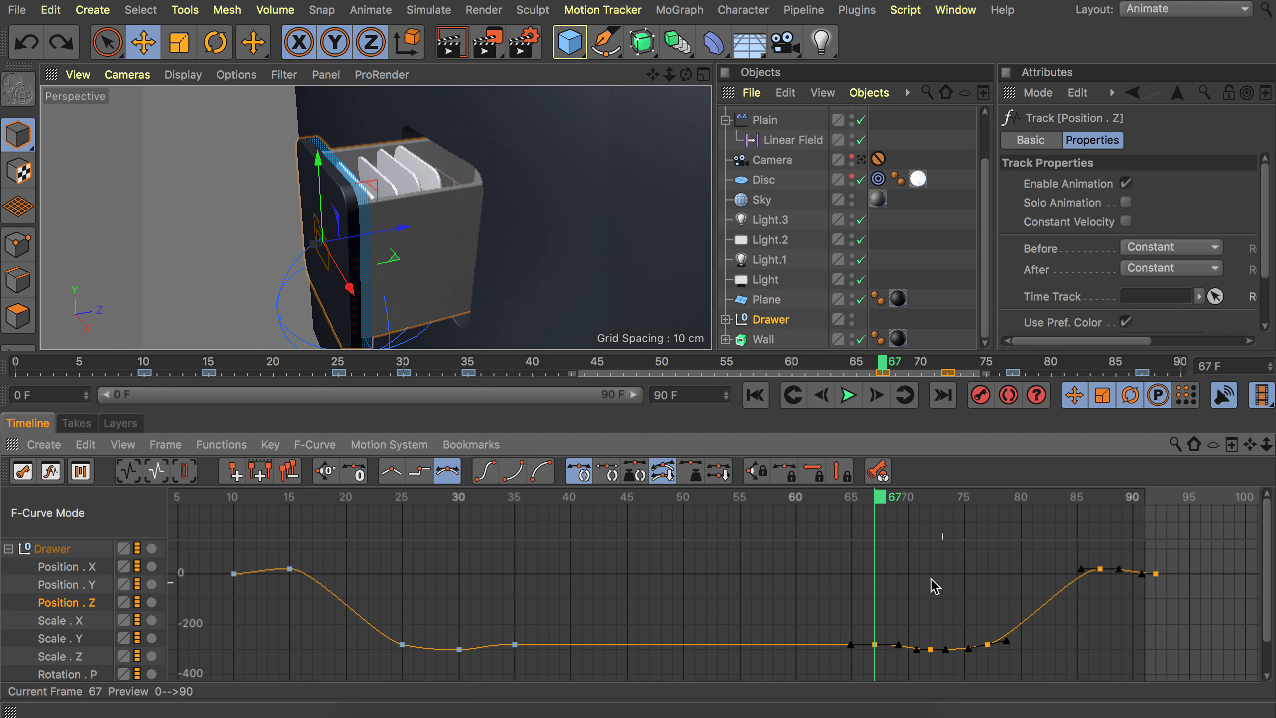
pyautogui.click(1009, 605)
pyautogui.click(931, 650)
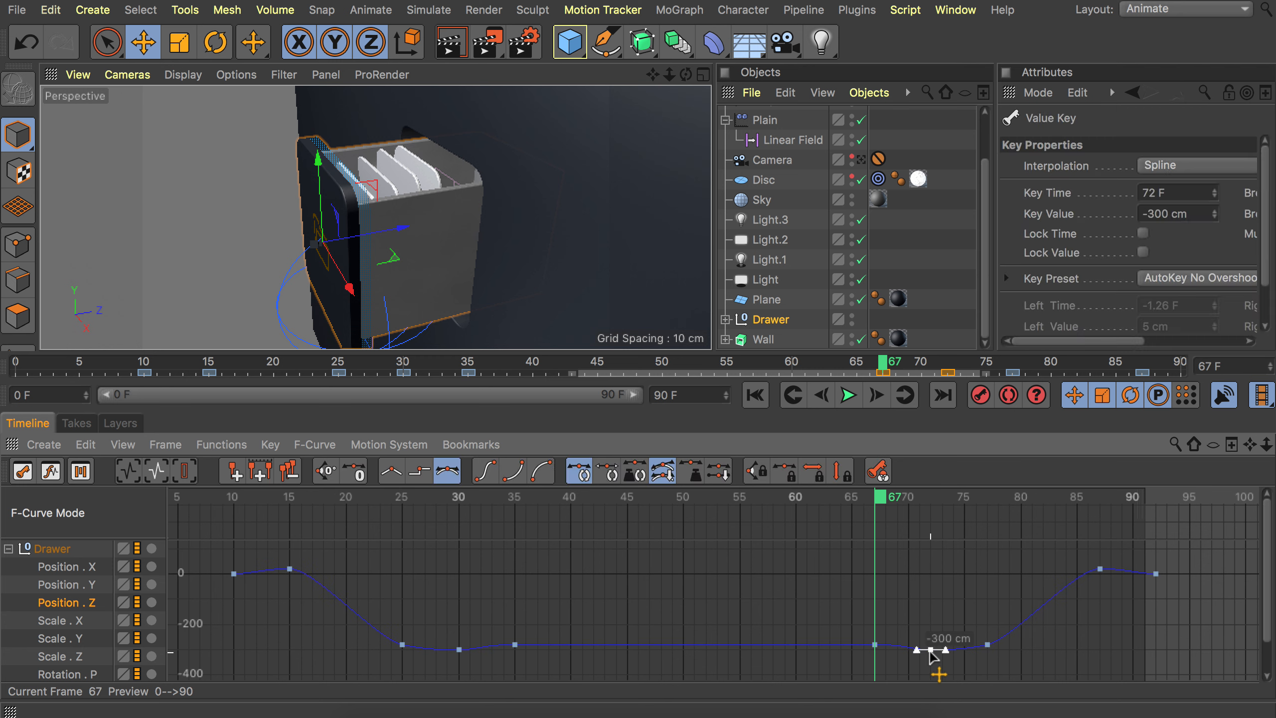
pyautogui.press('Delete')
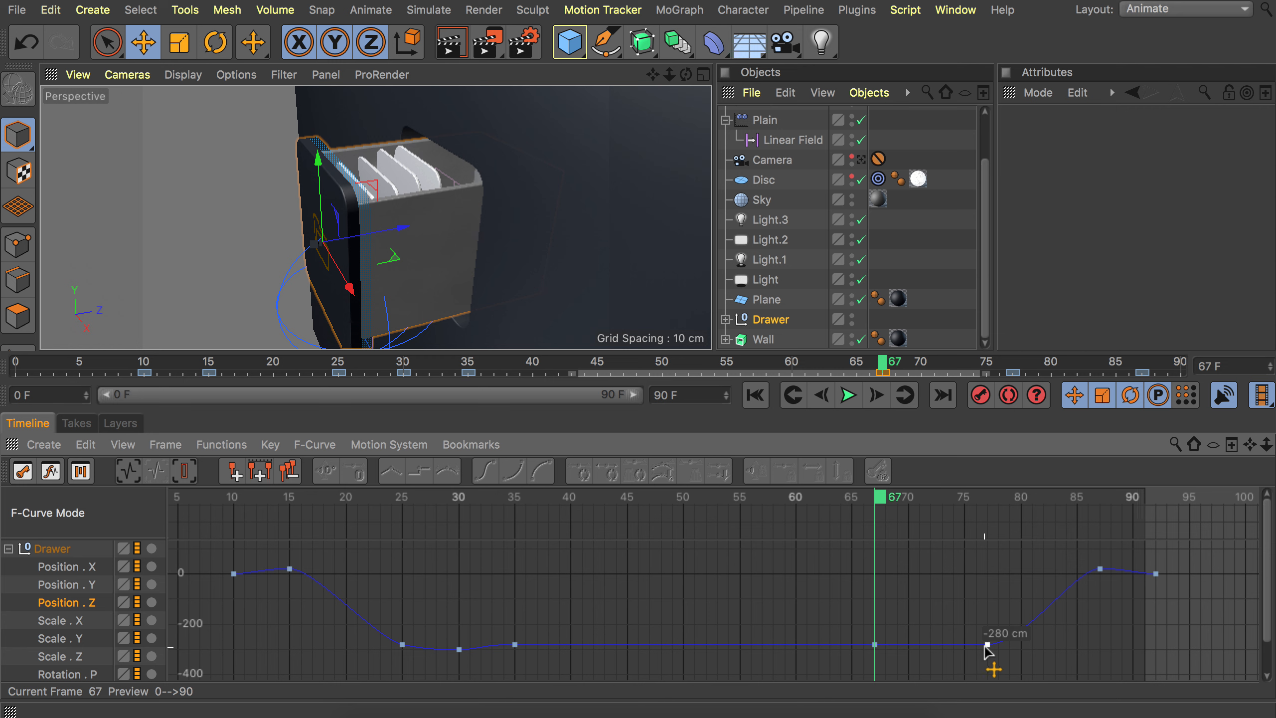
# Move the Drawer's -280 cm Position Z keyframe from frame 77 to frame 79.
pyautogui.click(988, 645)
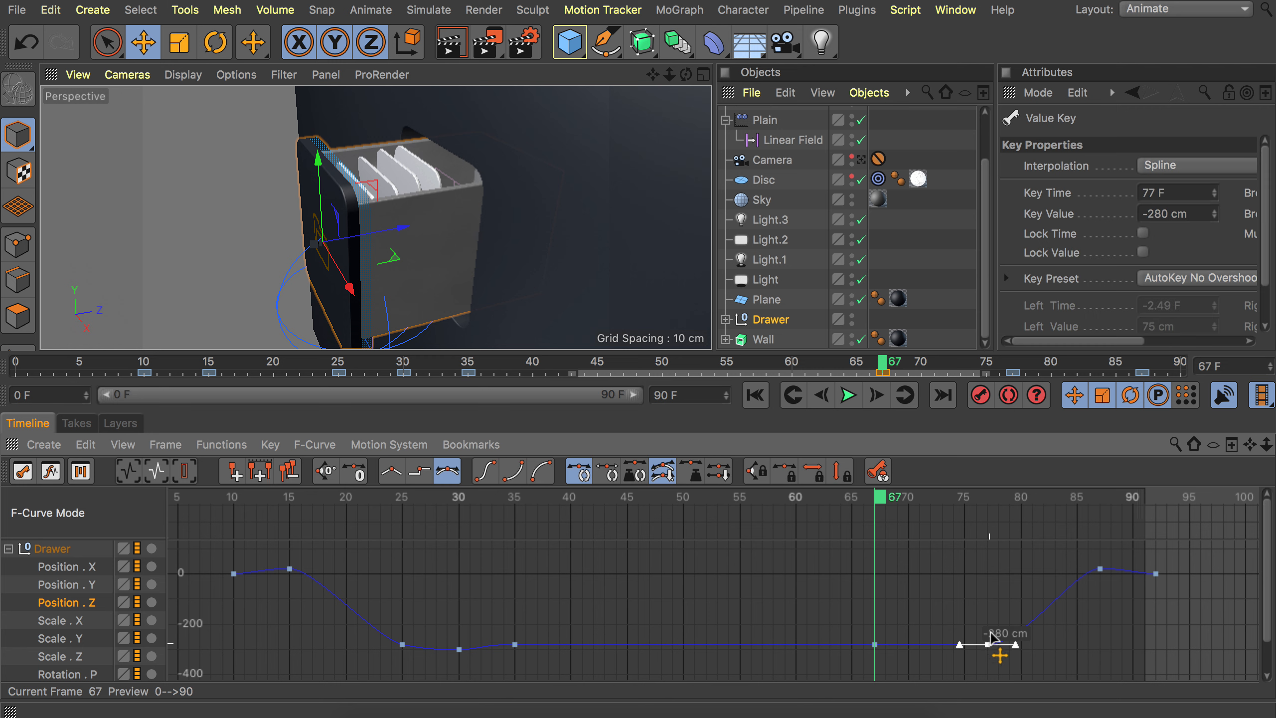
pyautogui.moveTo(1023, 500); pyautogui.dragTo(1010, 500)
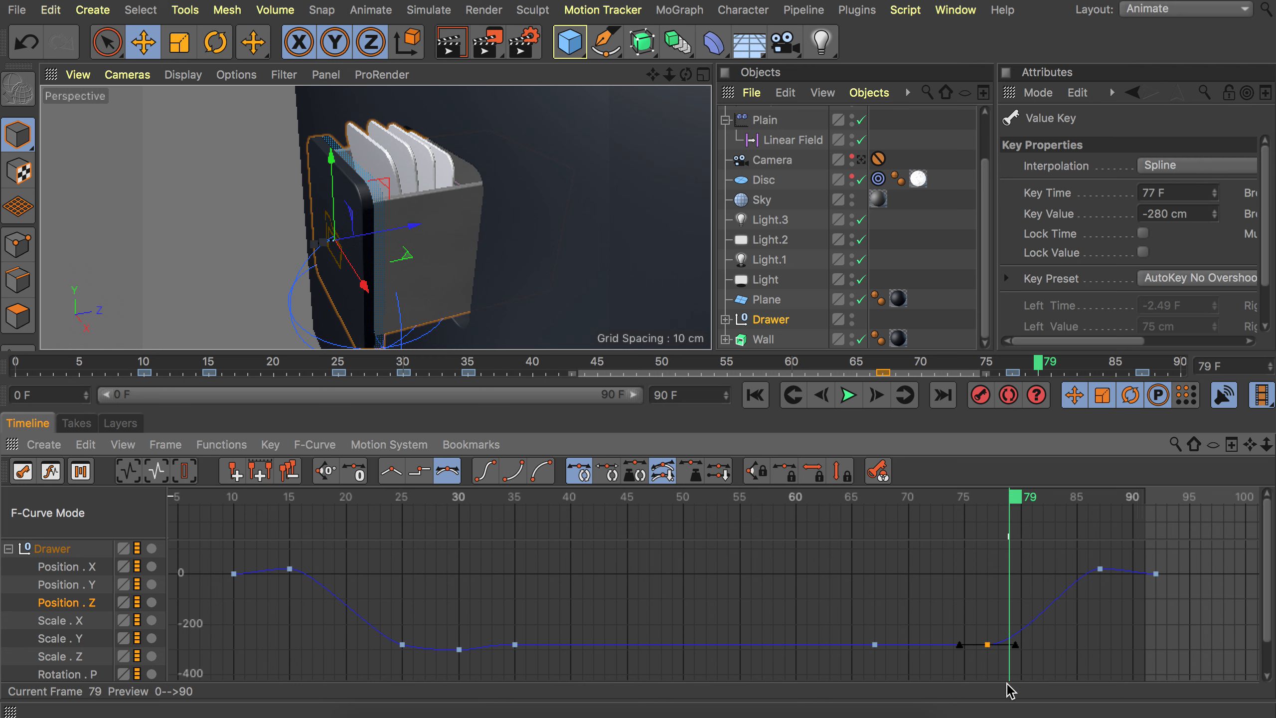
pyautogui.moveTo(988, 645); pyautogui.dragTo(1009, 647)
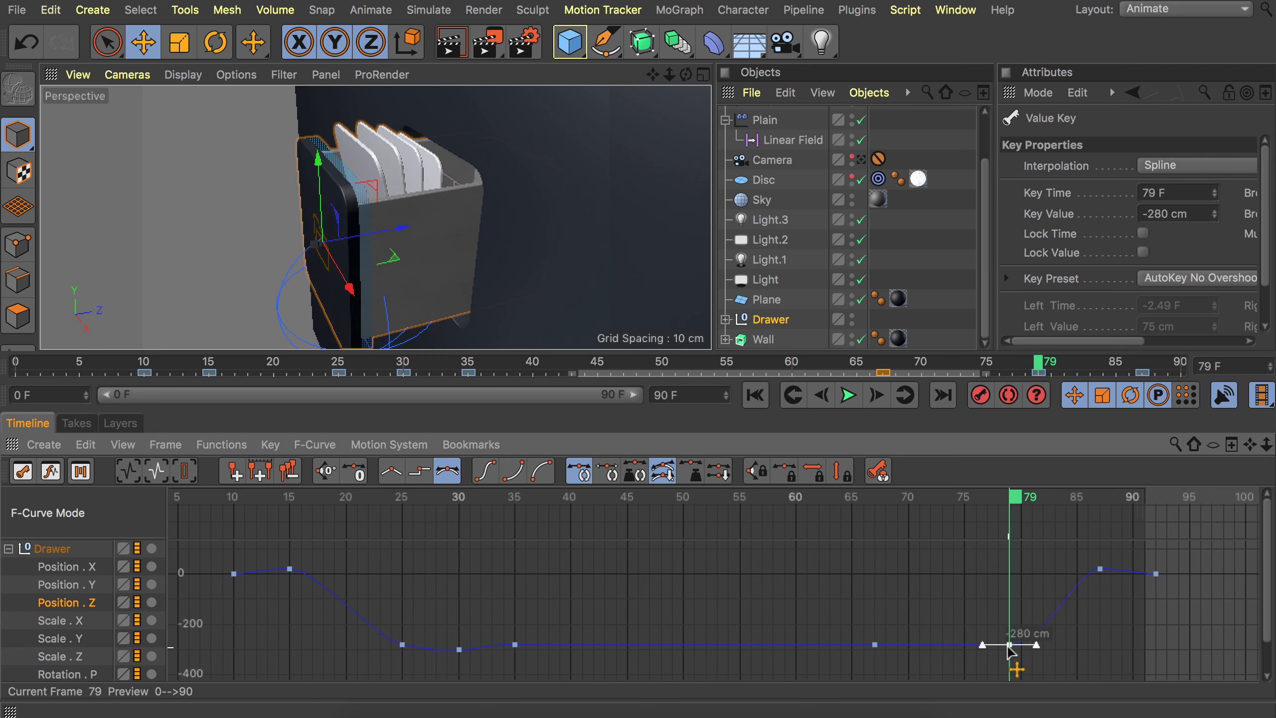
# Delete the overshoot Position Z keyframe near frame 87 and move the final keyframe to frame 85.
pyautogui.click(1076, 503)
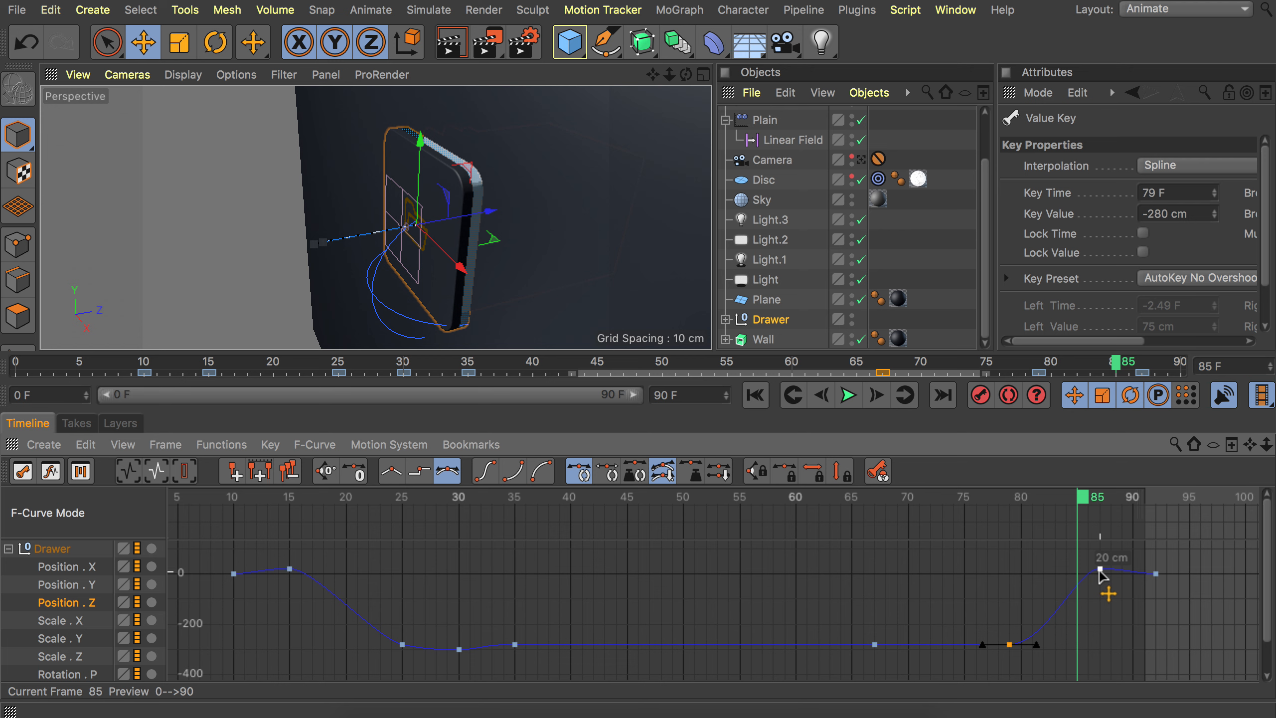
pyautogui.click(1101, 569)
pyautogui.press('Delete')
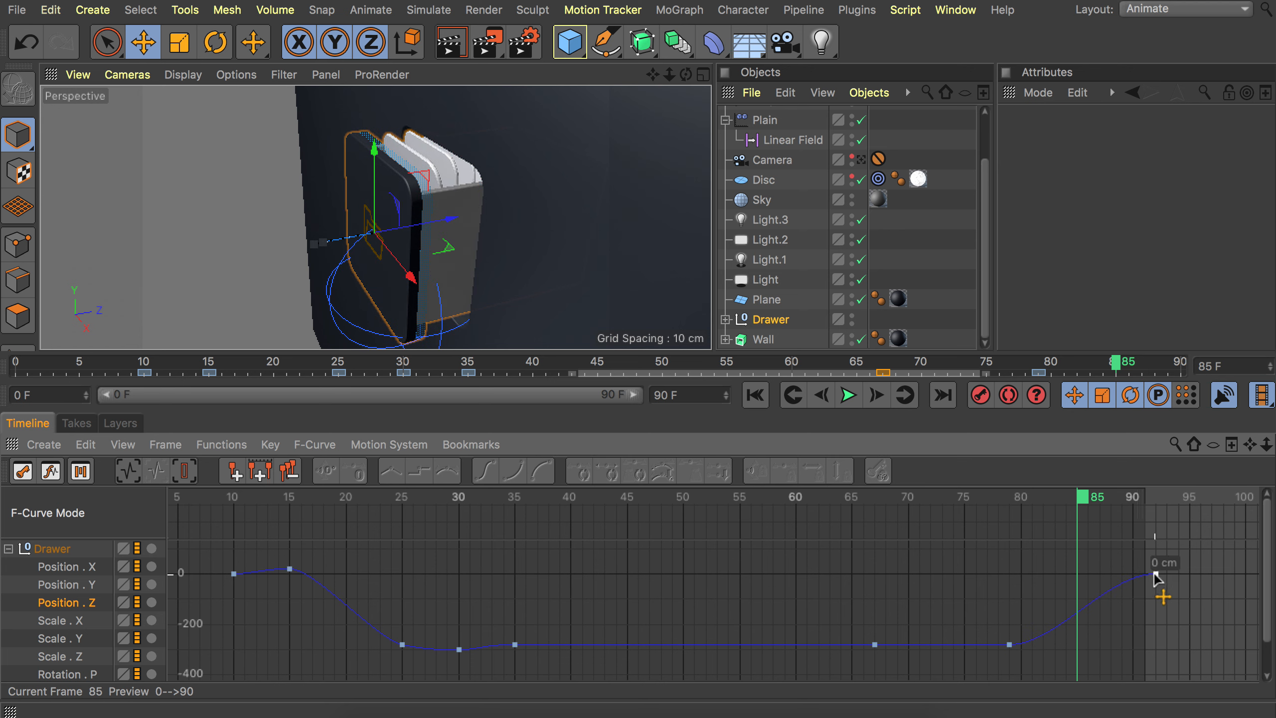
pyautogui.moveTo(1155, 574); pyautogui.dragTo(1079, 576)
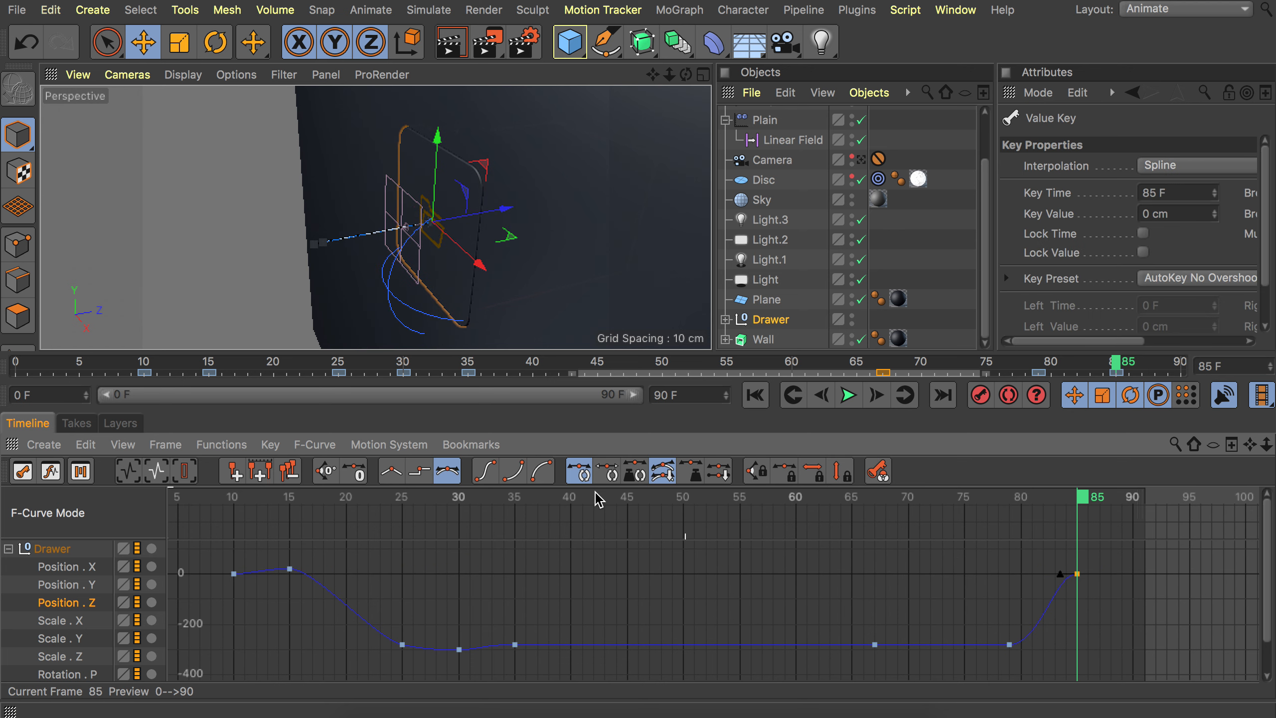
# Play back the drawer animation and view it through the scene camera.
pyautogui.click(848, 395)
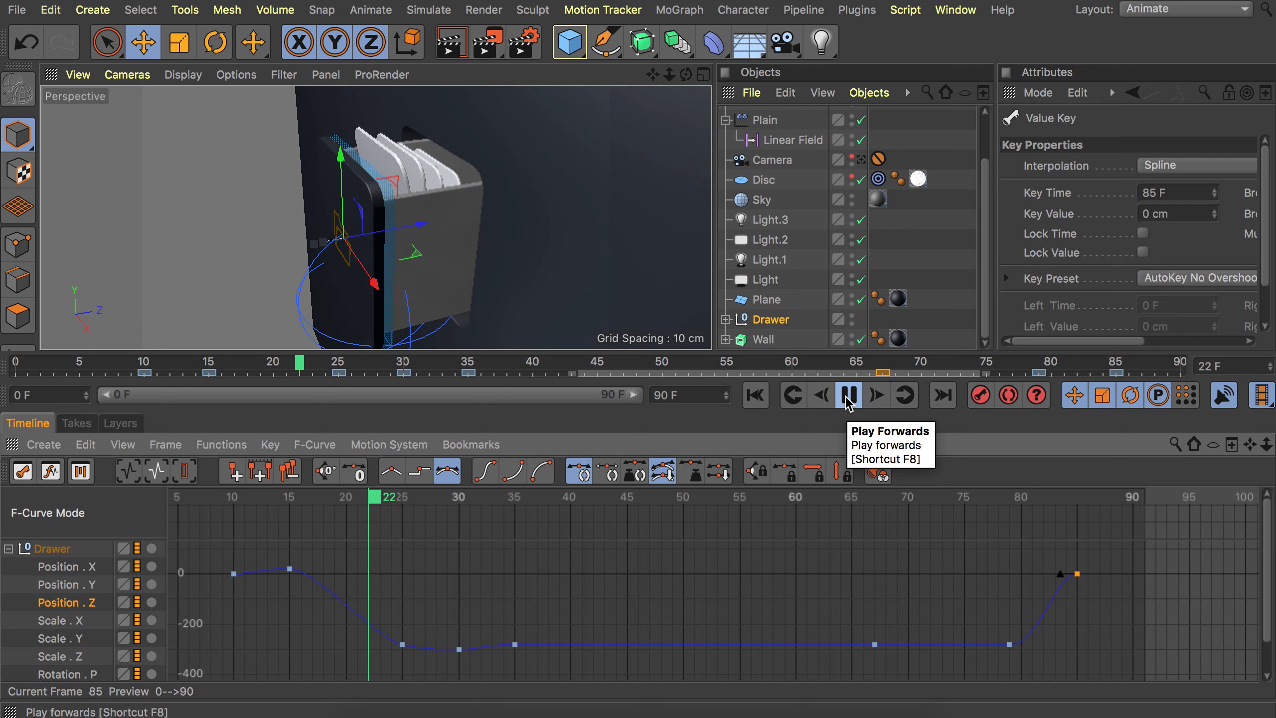
pyautogui.click(847, 399)
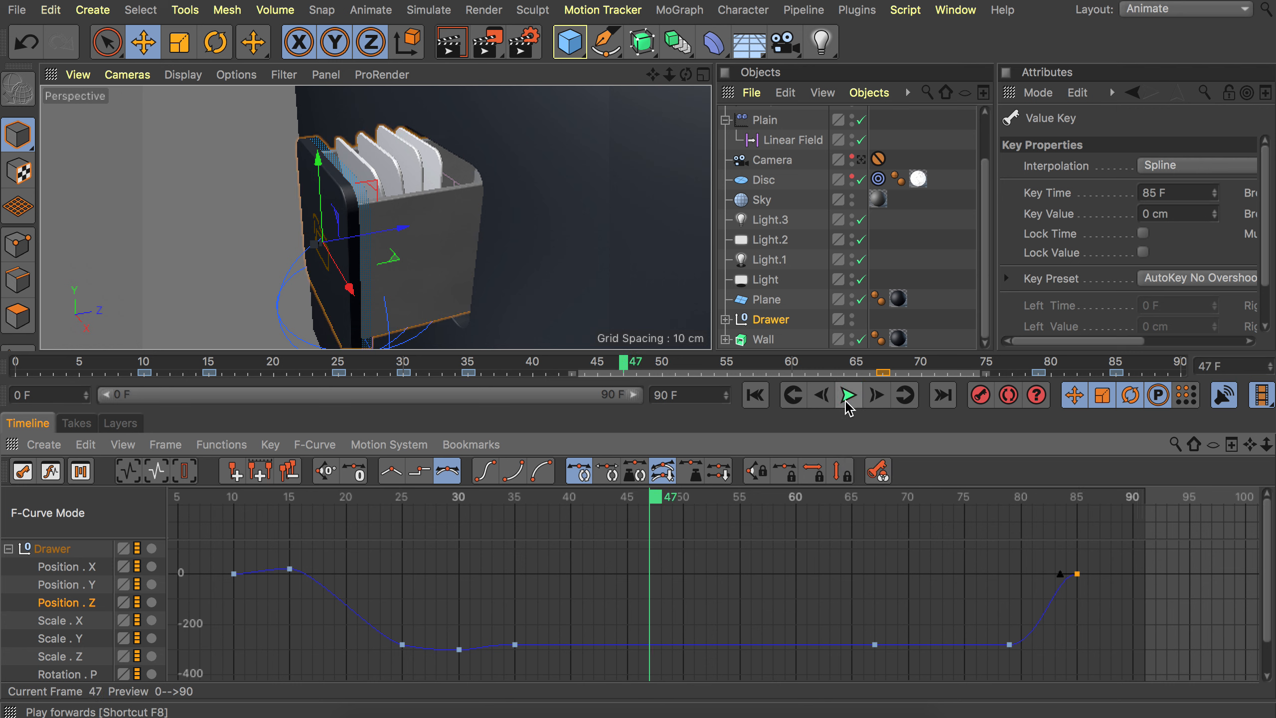
pyautogui.click(869, 572)
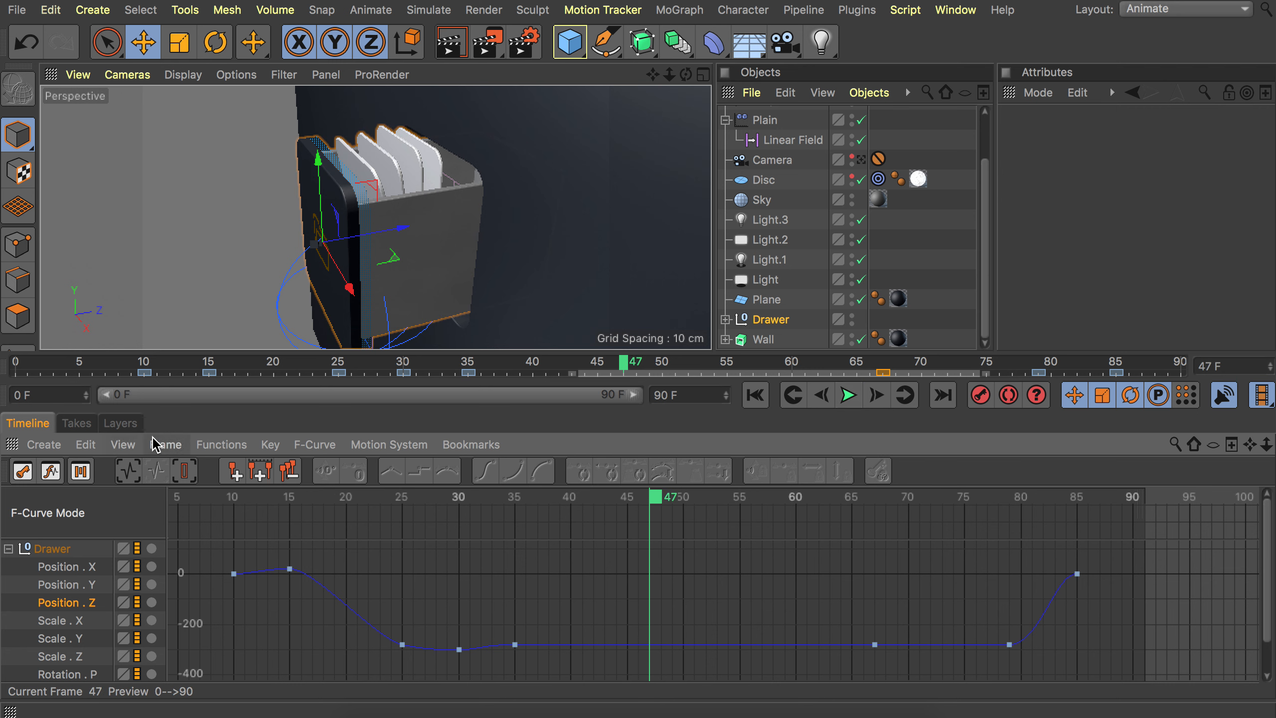
pyautogui.keyDown('alt'); pyautogui.moveTo(364, 188); pyautogui.dragTo(531, 150); pyautogui.keyUp('alt')
pyautogui.keyDown('alt'); pyautogui.moveTo(386, 210); pyautogui.dragTo(188, 223); pyautogui.keyUp('alt')
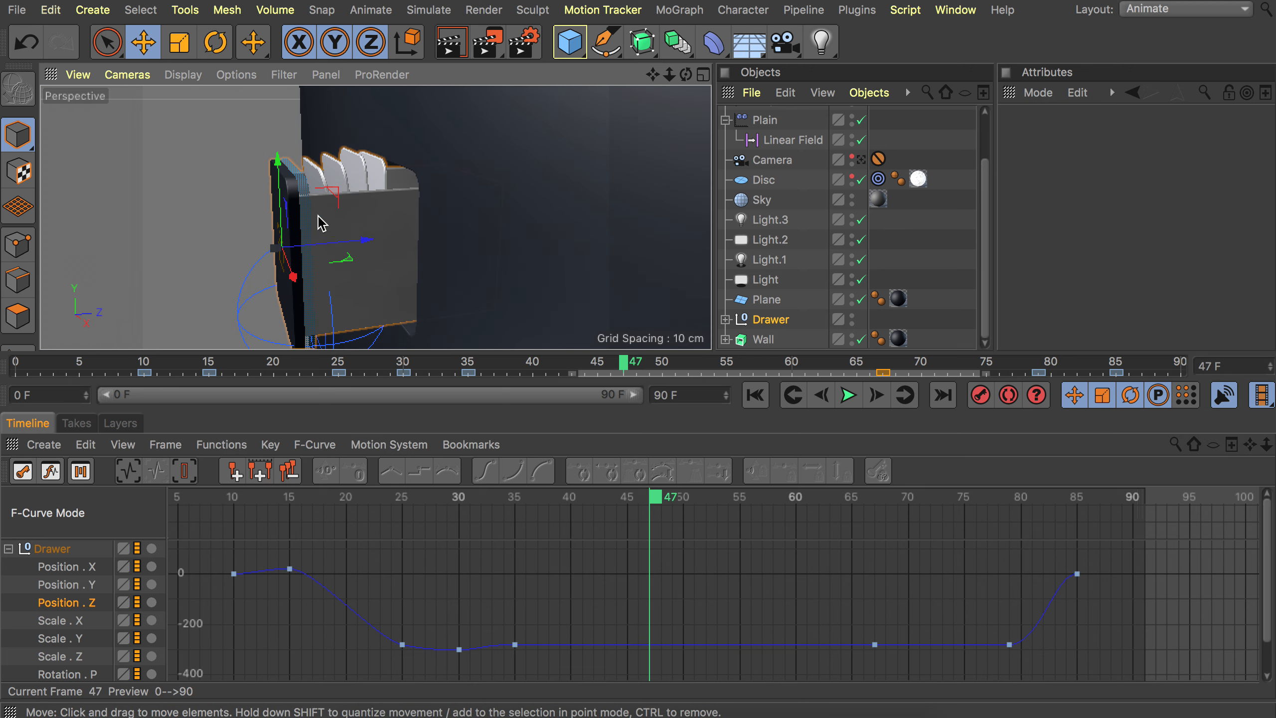
pyautogui.click(861, 160)
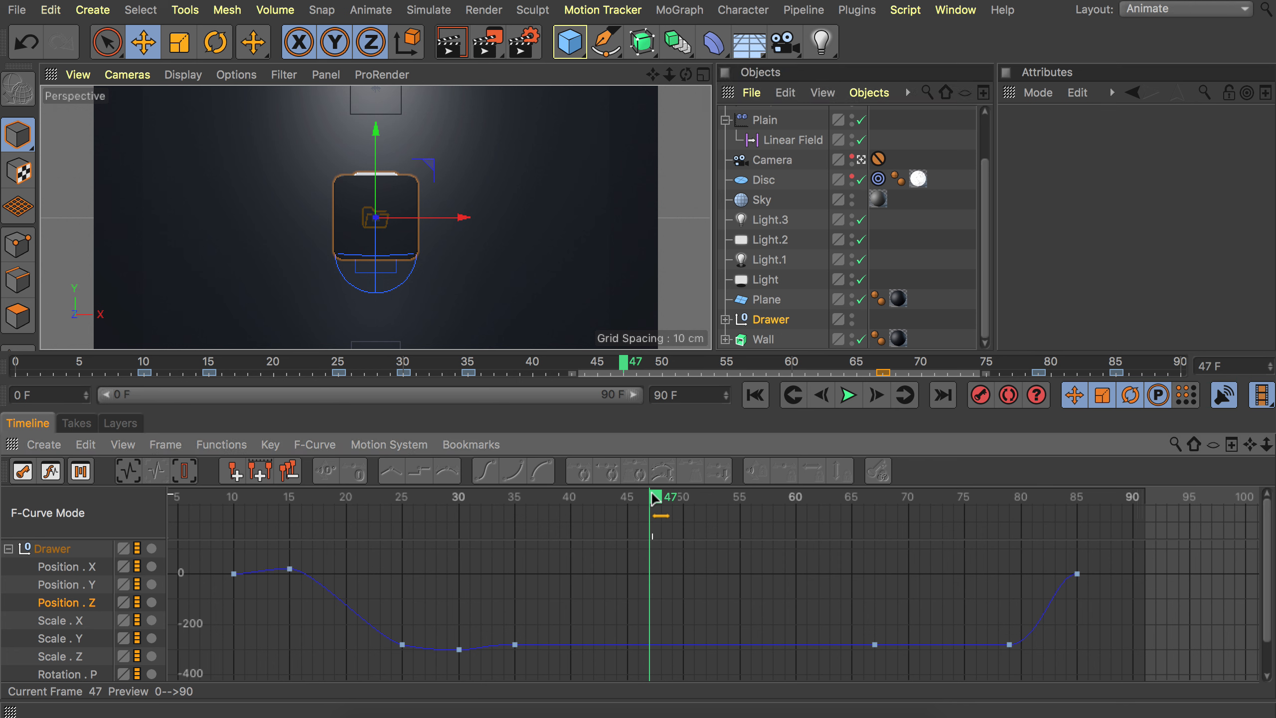
pyautogui.moveTo(655, 497); pyautogui.dragTo(966, 510)
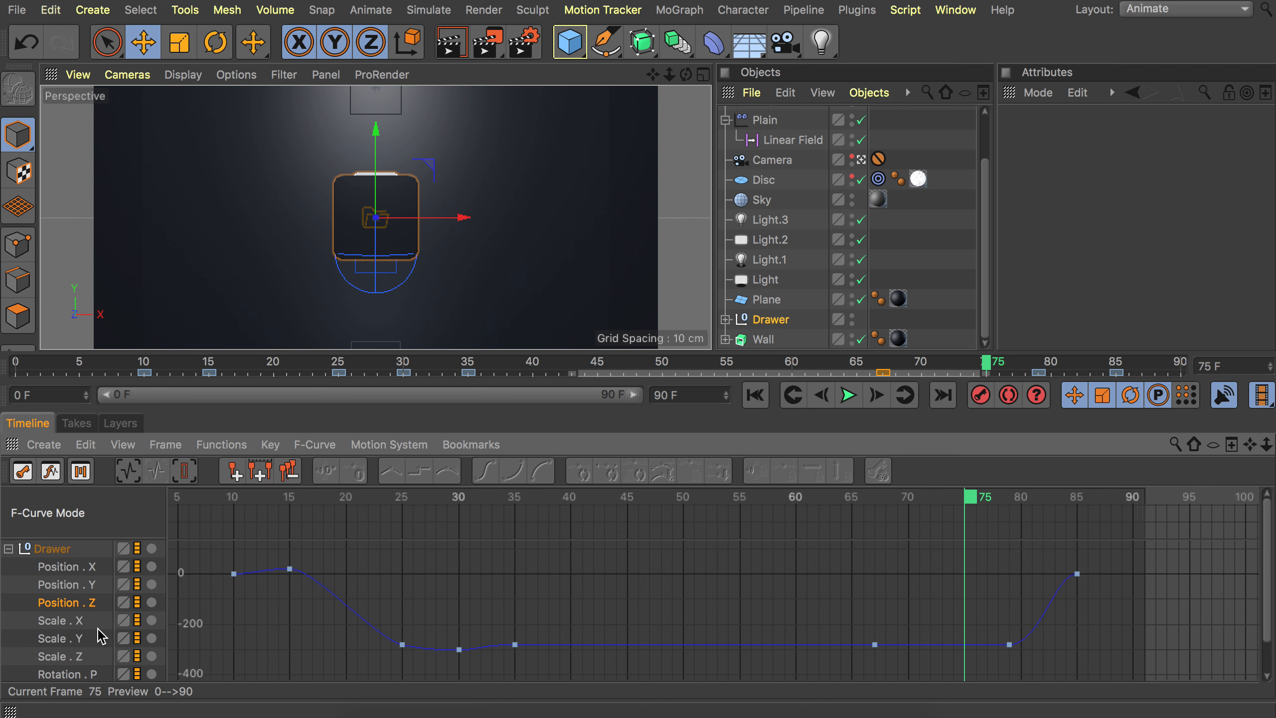
# Delete all the Drawer's Position Y keyframes after the one at frame 10.
pyautogui.click(66, 584)
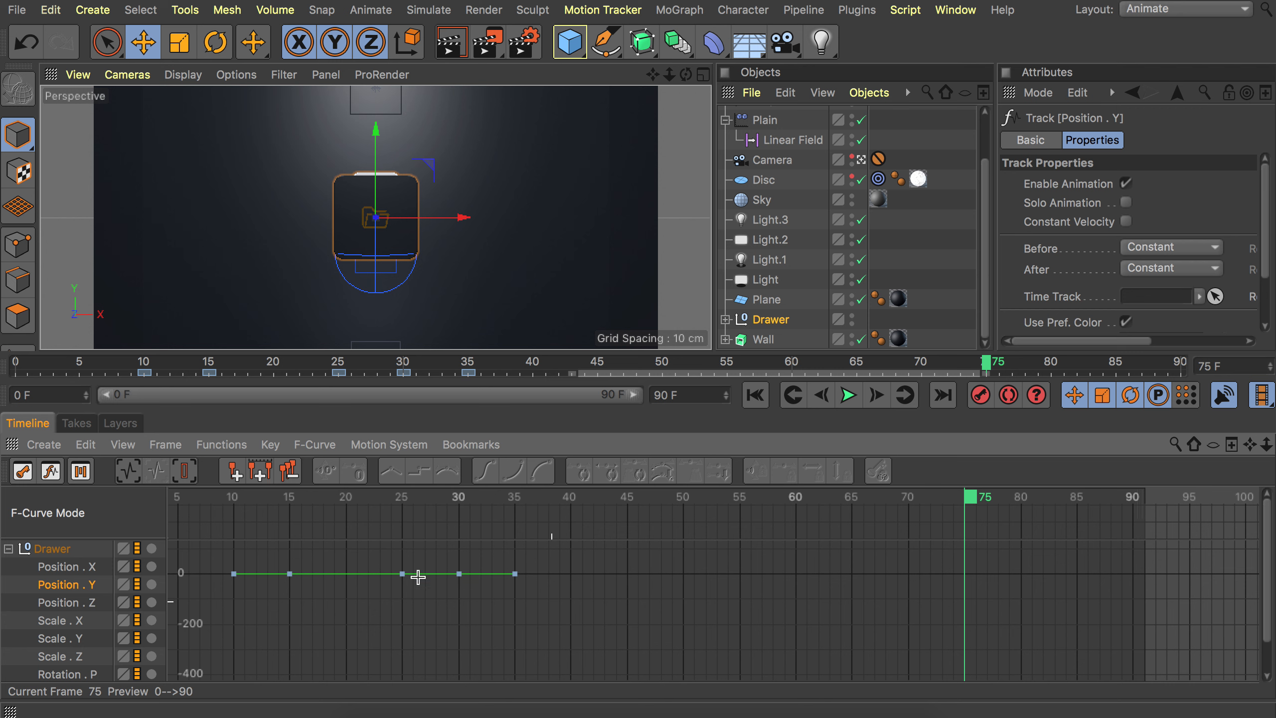
pyautogui.moveTo(552, 602); pyautogui.dragTo(257, 537)
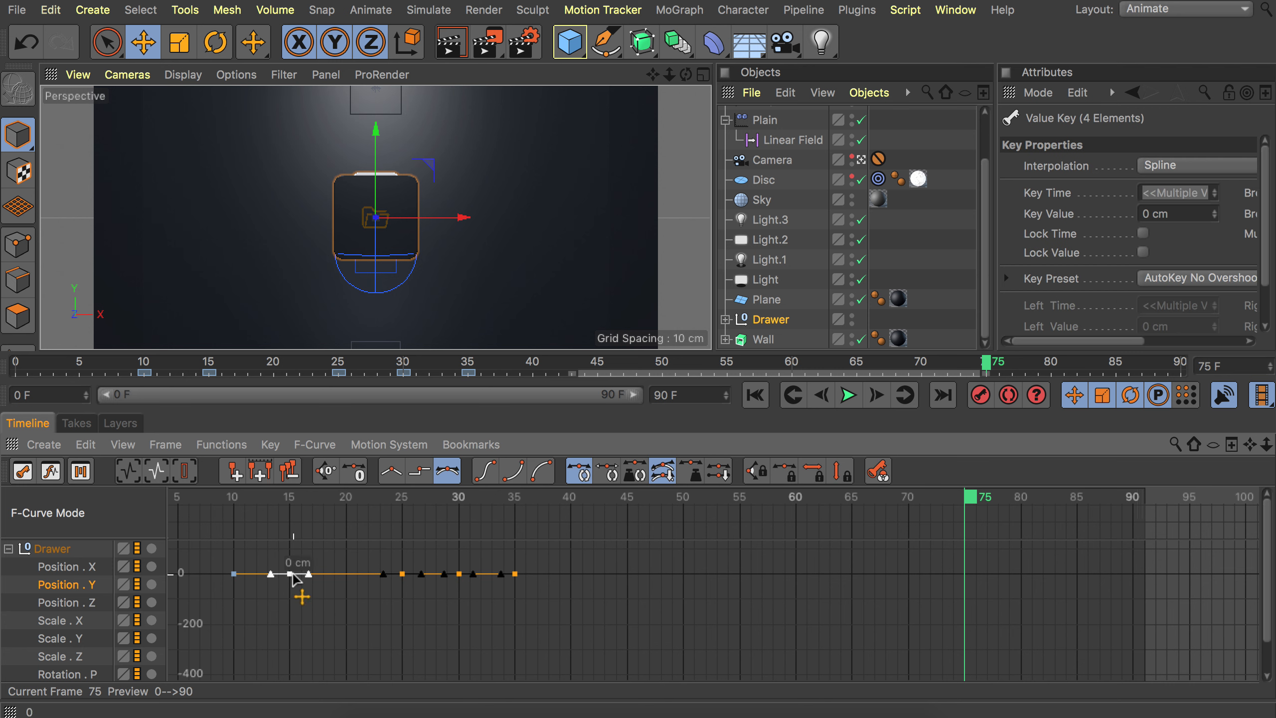
pyautogui.press('Delete')
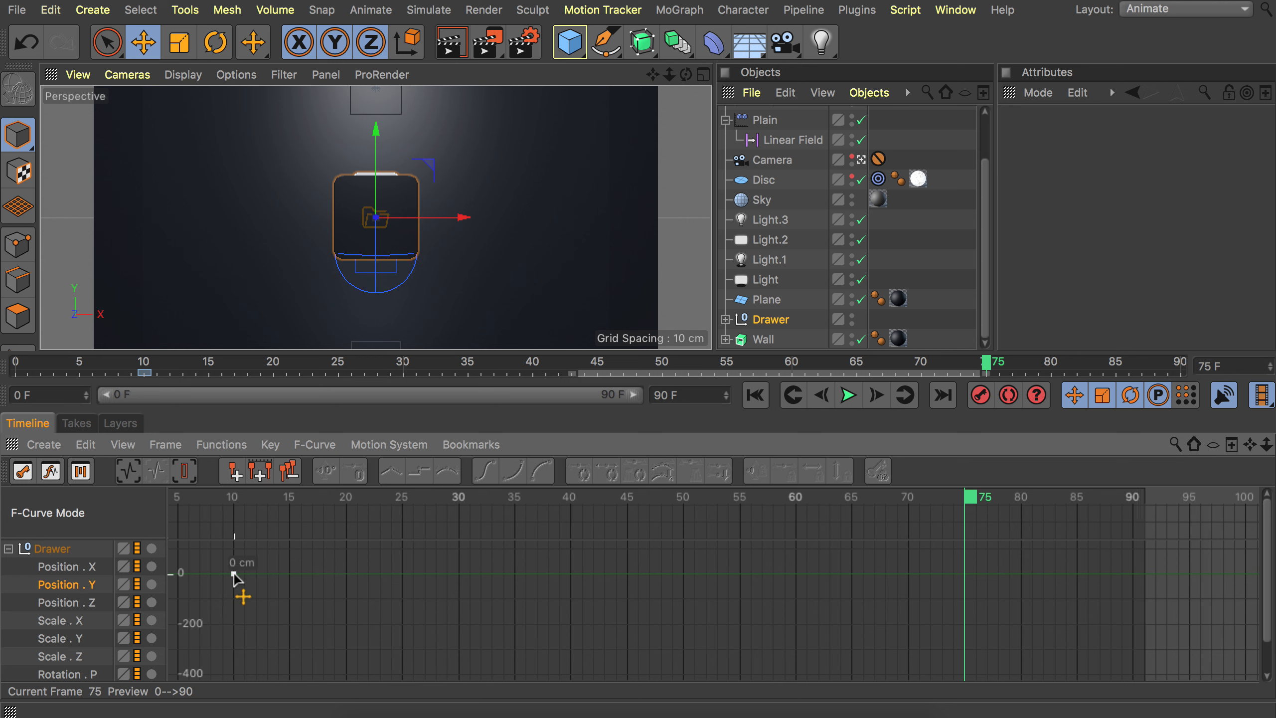
# Duplicate the frame 10 Position Y keyframe at frame 20.
pyautogui.moveTo(338, 507); pyautogui.dragTo(352, 502)
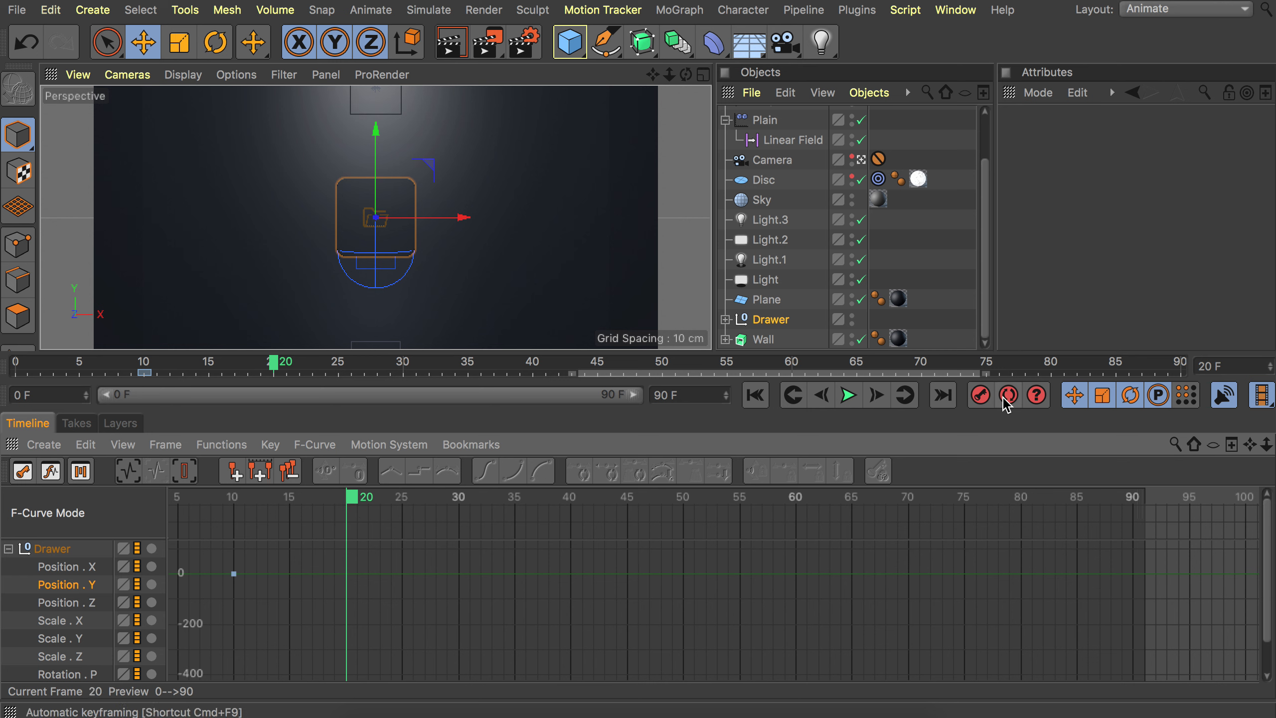
pyautogui.keyDown('ctrl'); pyautogui.moveTo(236, 575); pyautogui.dragTo(347, 578); pyautogui.keyUp('ctrl')
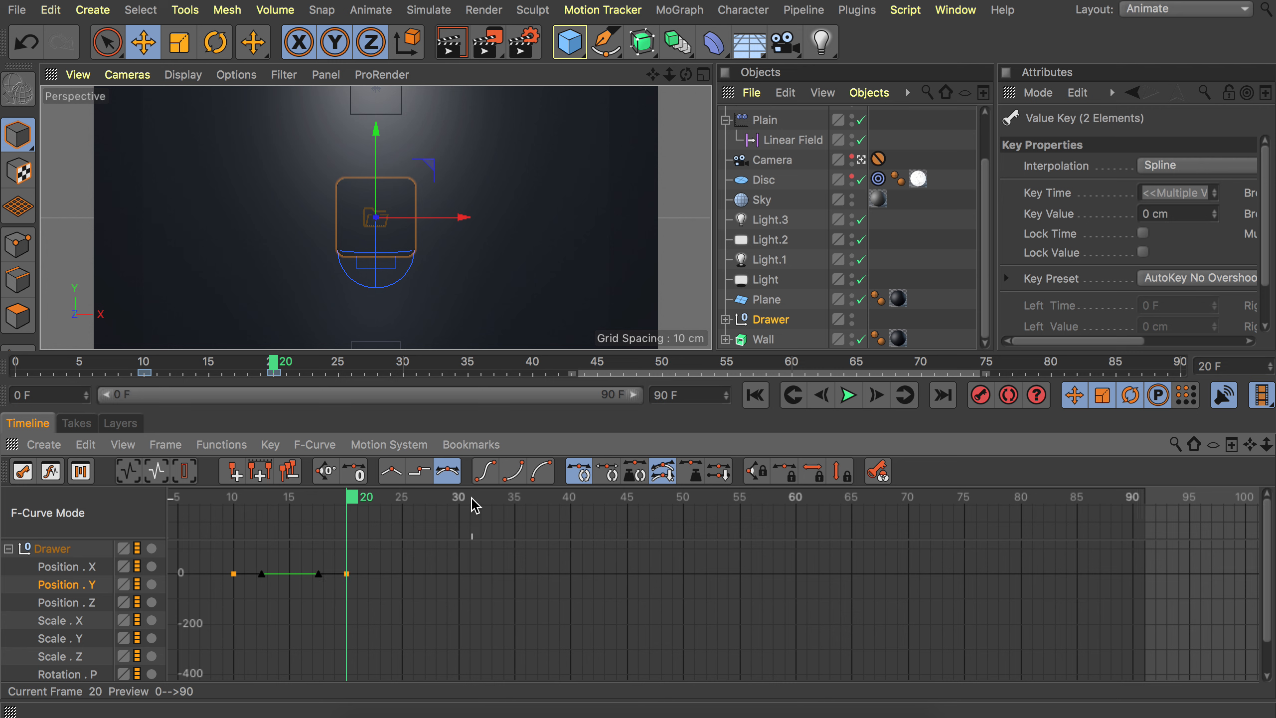
# Create a Position Y keyframe at frame 25 and set its value to -102 cm.
pyautogui.click(405, 501)
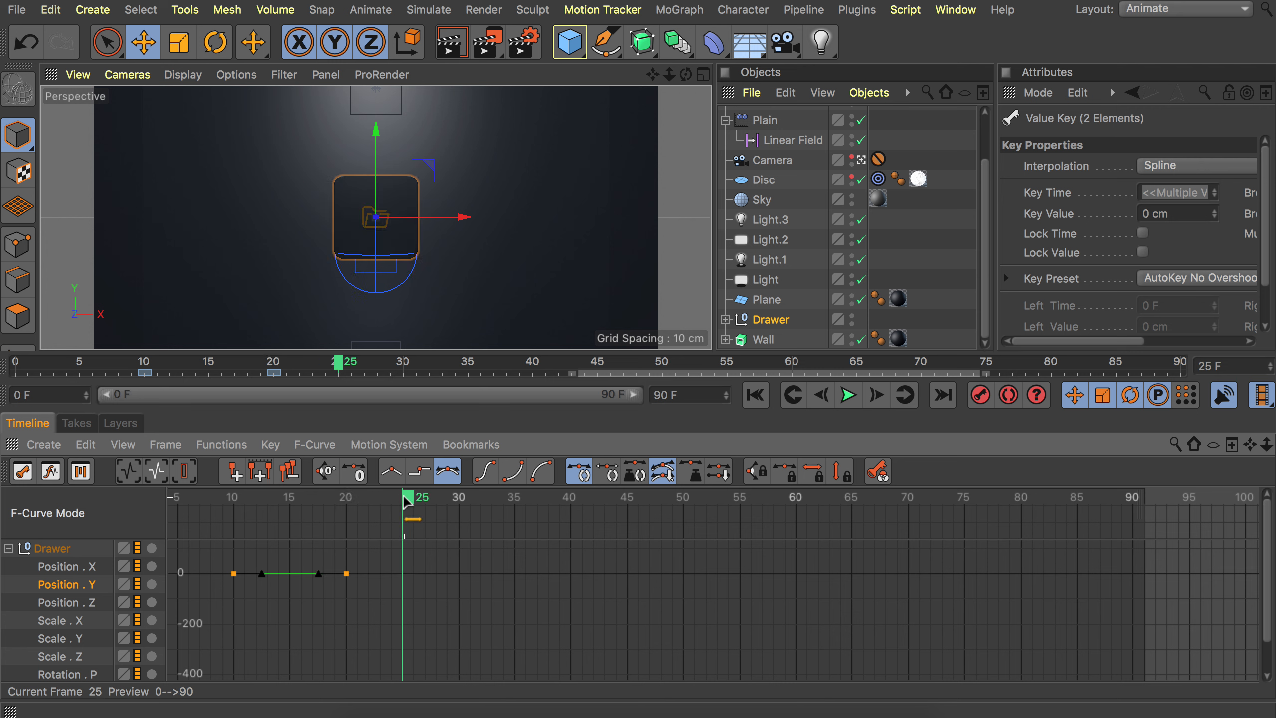
pyautogui.keyDown('ctrl'); pyautogui.moveTo(347, 575); pyautogui.dragTo(401, 603); pyautogui.keyUp('ctrl')
pyautogui.press('super+z')
pyautogui.click(346, 576)
pyautogui.press('super+z')
pyautogui.click(400, 601)
pyautogui.doubleClick(401, 603)
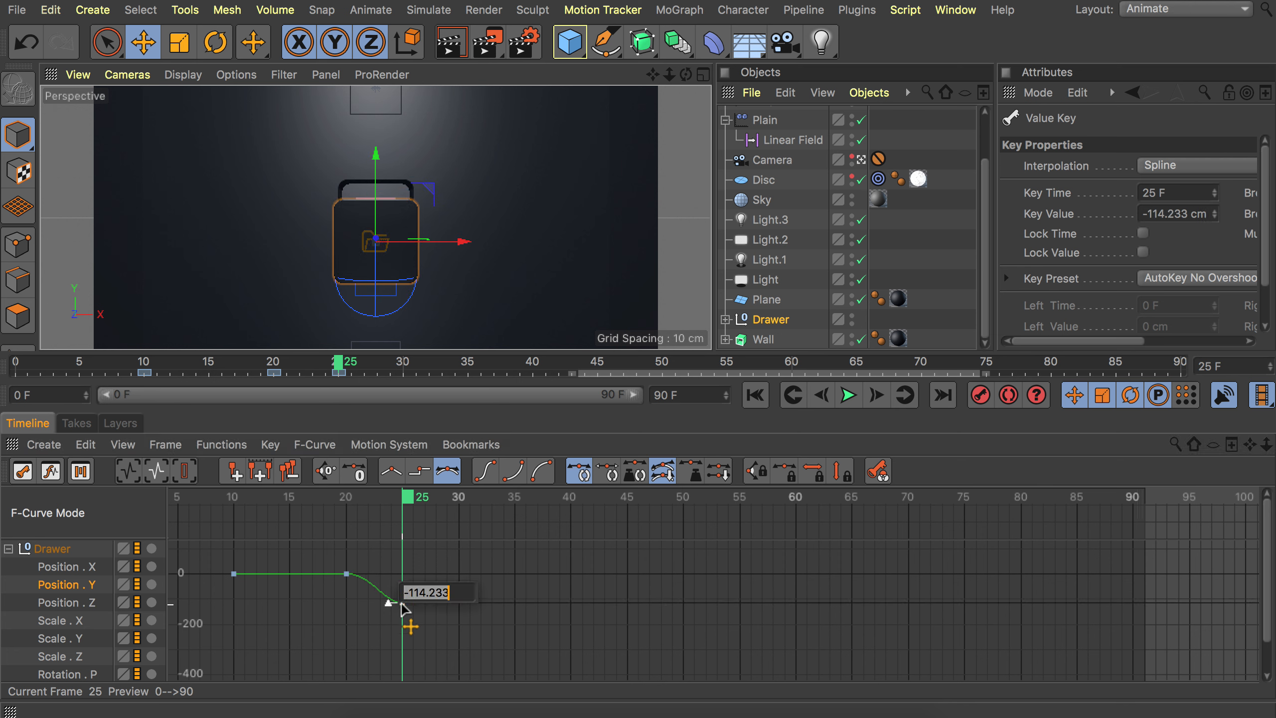
pyautogui.write('-102')
pyautogui.press('Return')
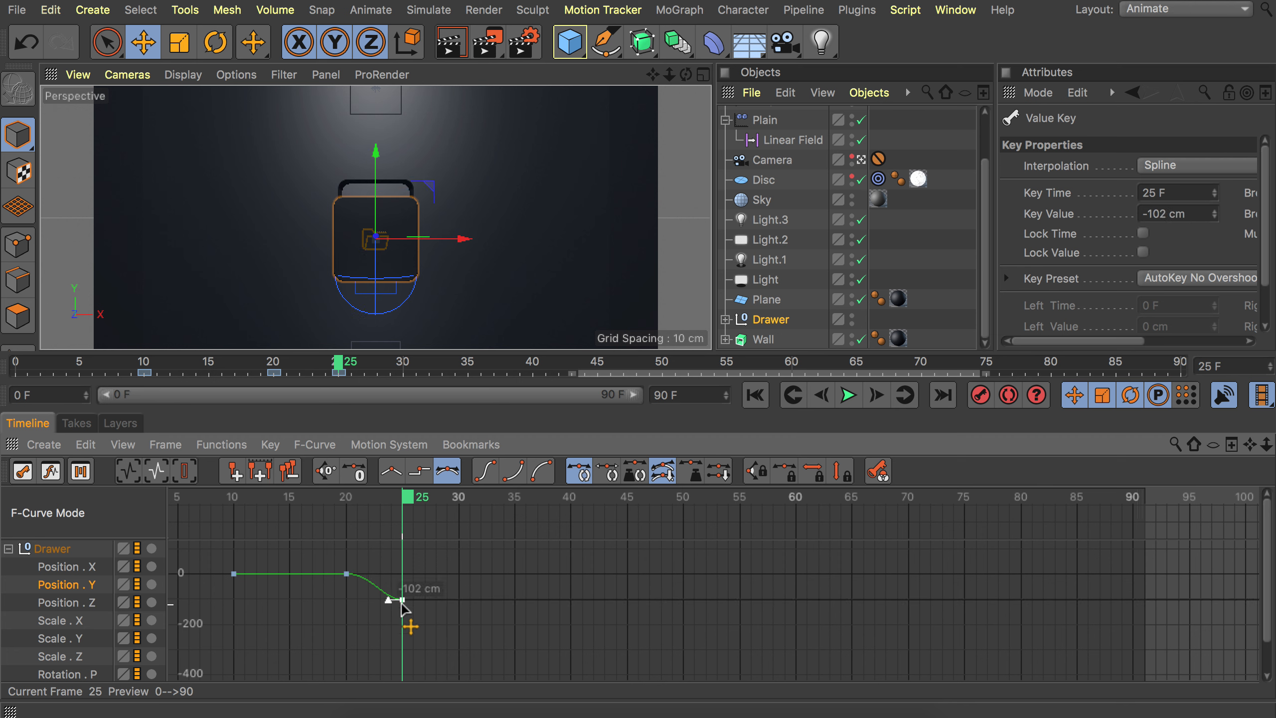
# Copy the -102 cm Position Y keyframe to frame 67.
pyautogui.scroll(2, 404, 611)
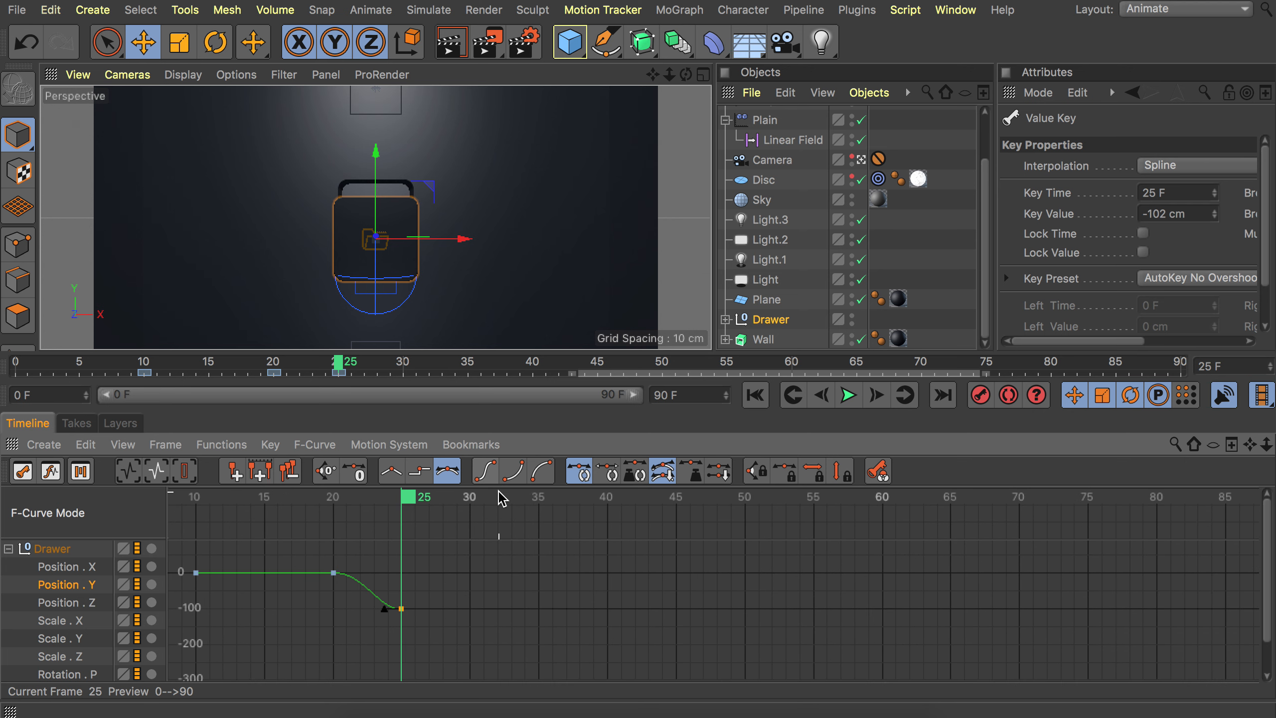
pyautogui.moveTo(420, 497); pyautogui.dragTo(991, 498)
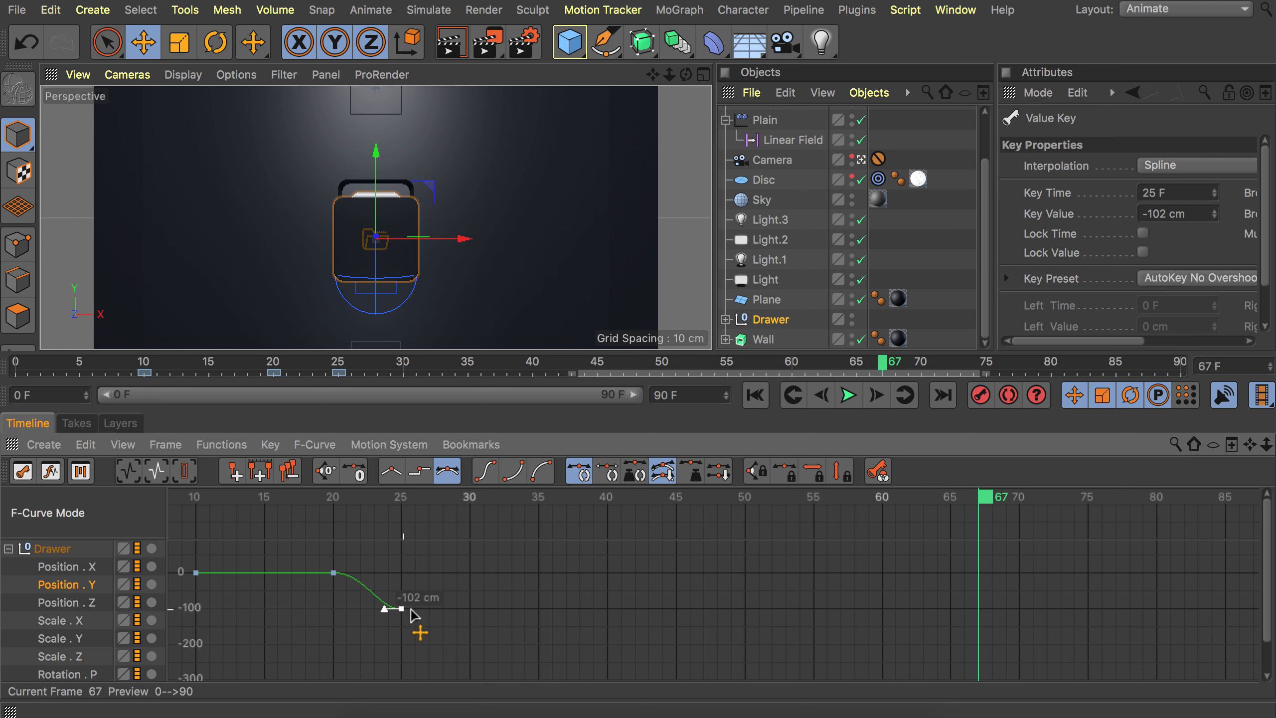
pyautogui.keyDown('ctrl'); pyautogui.moveTo(419, 608); pyautogui.dragTo(978, 608); pyautogui.keyUp('ctrl')
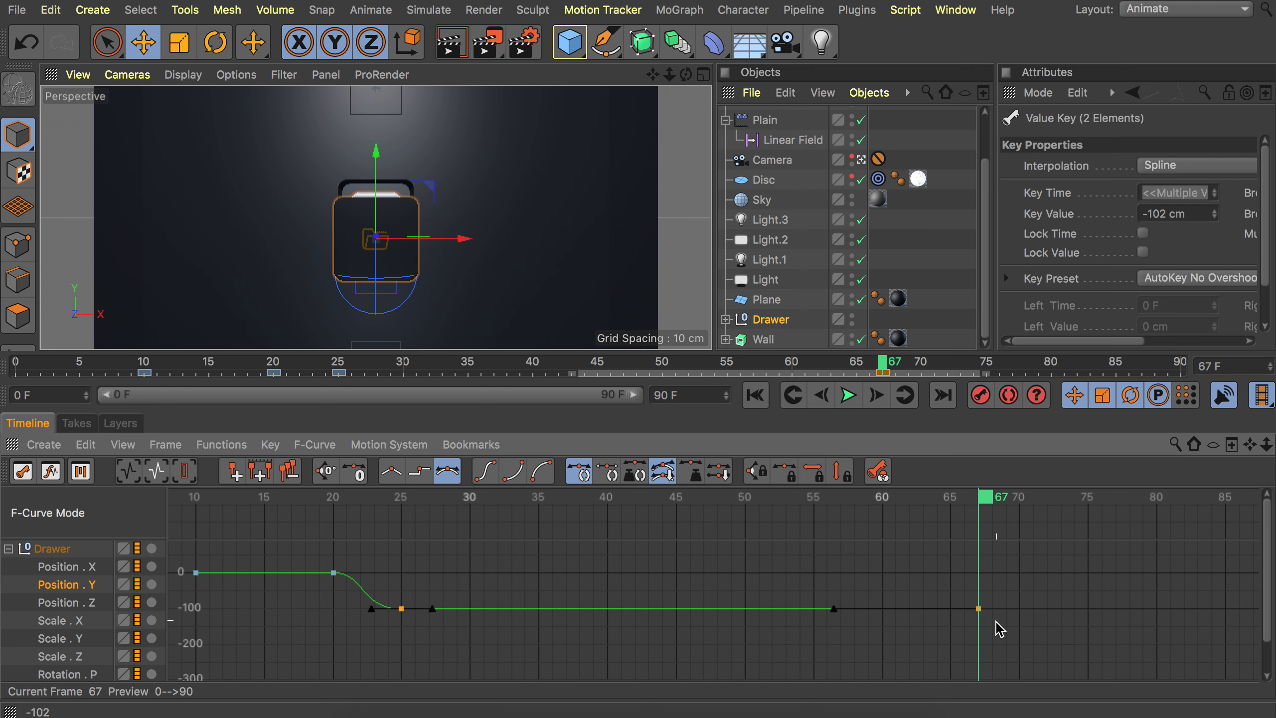
pyautogui.click(998, 625)
pyautogui.click(978, 609)
# Copy the frame 67 Position Y keyframe to frame 74 and set its value to 0 cm.
pyautogui.hscroll(10, 908, 543)
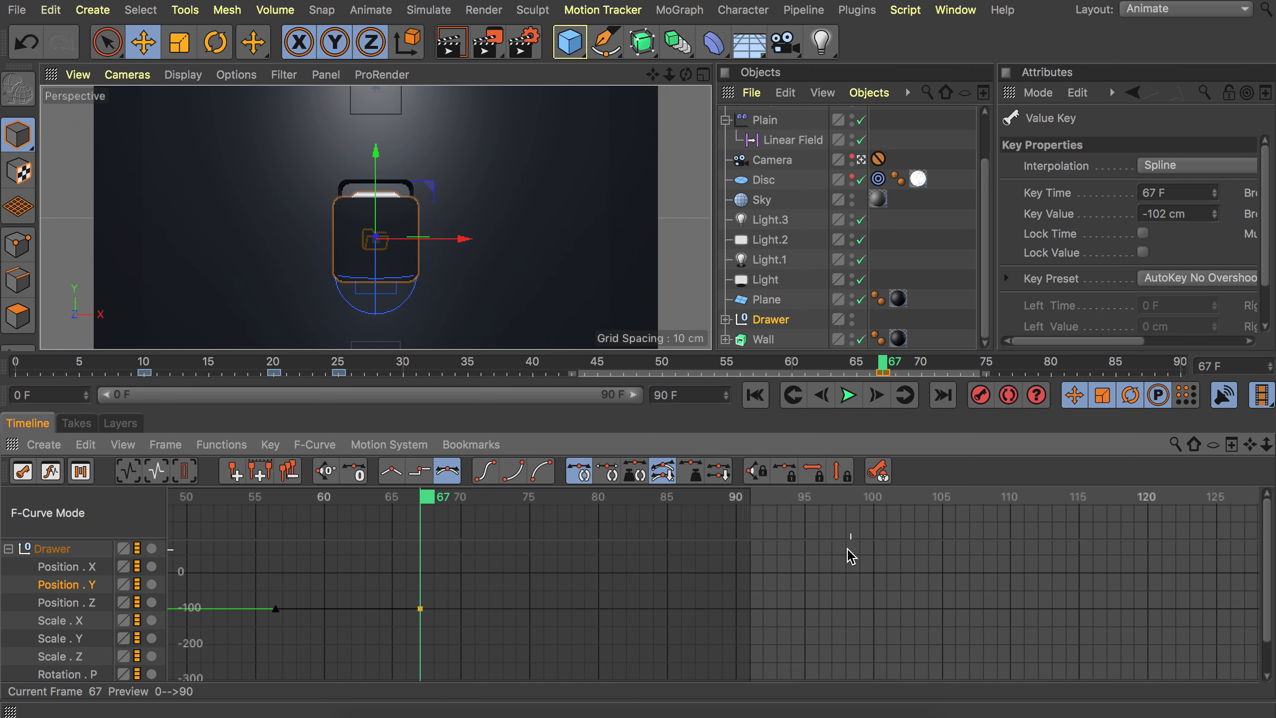
pyautogui.moveTo(508, 497)
pyautogui.mouseDown()
pyautogui.moveTo(632, 497)
pyautogui.moveTo(517, 498)
pyautogui.mouseUp()
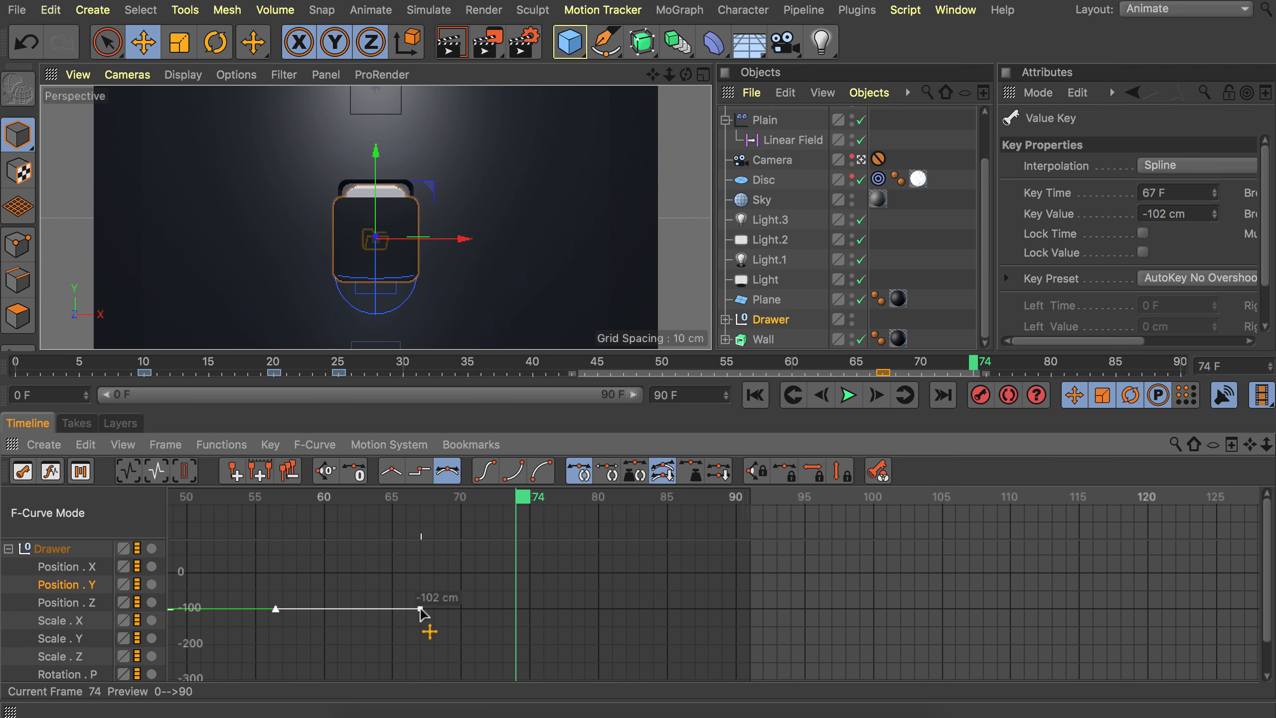
pyautogui.keyDown('ctrl'); pyautogui.moveTo(421, 608); pyautogui.dragTo(514, 578); pyautogui.keyUp('ctrl')
pyautogui.doubleClick(513, 577)
pyautogui.write('0')
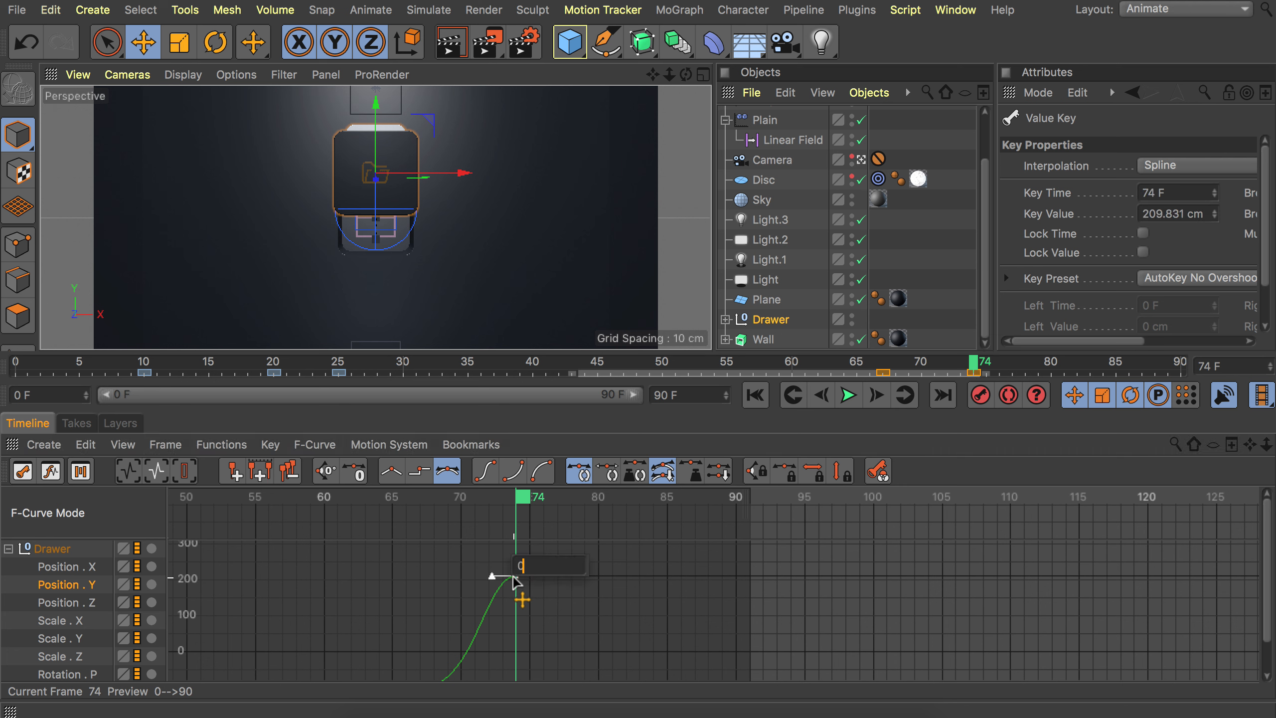
pyautogui.press('Return')
pyautogui.click(555, 591)
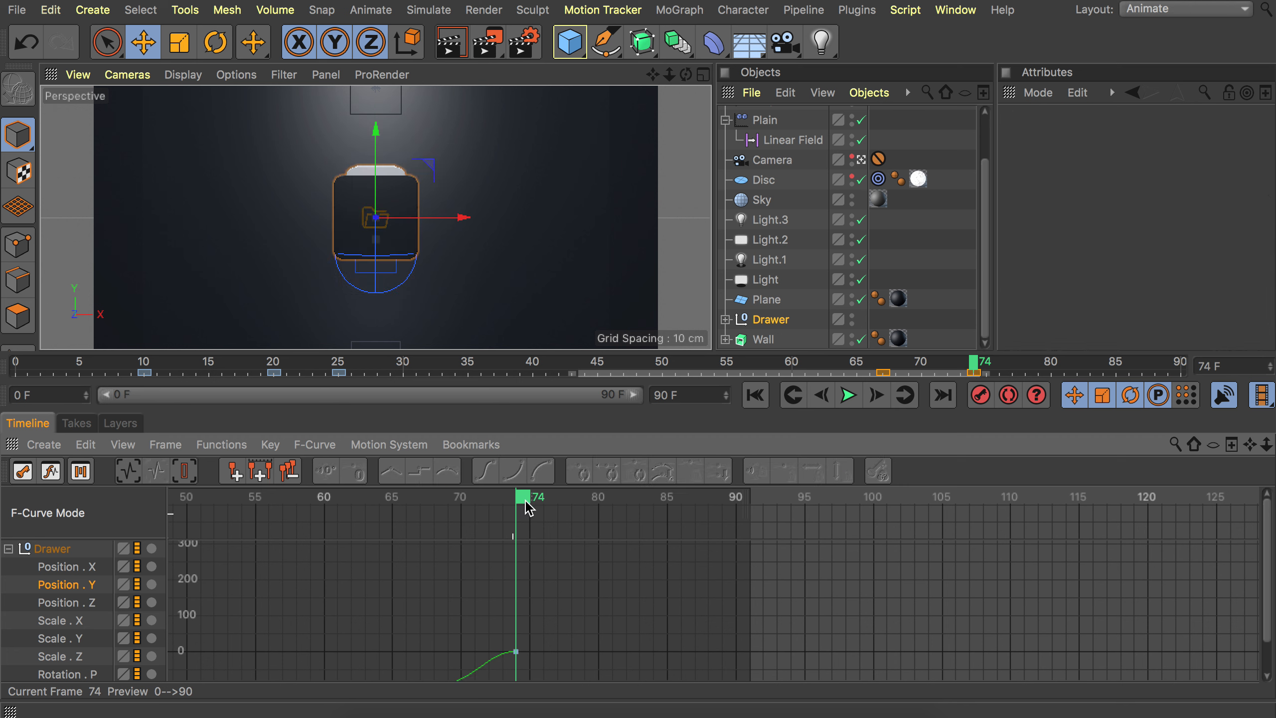
# Play the animation and review the drawer's motion in the perspective view and curve editor.
pyautogui.click(852, 402)
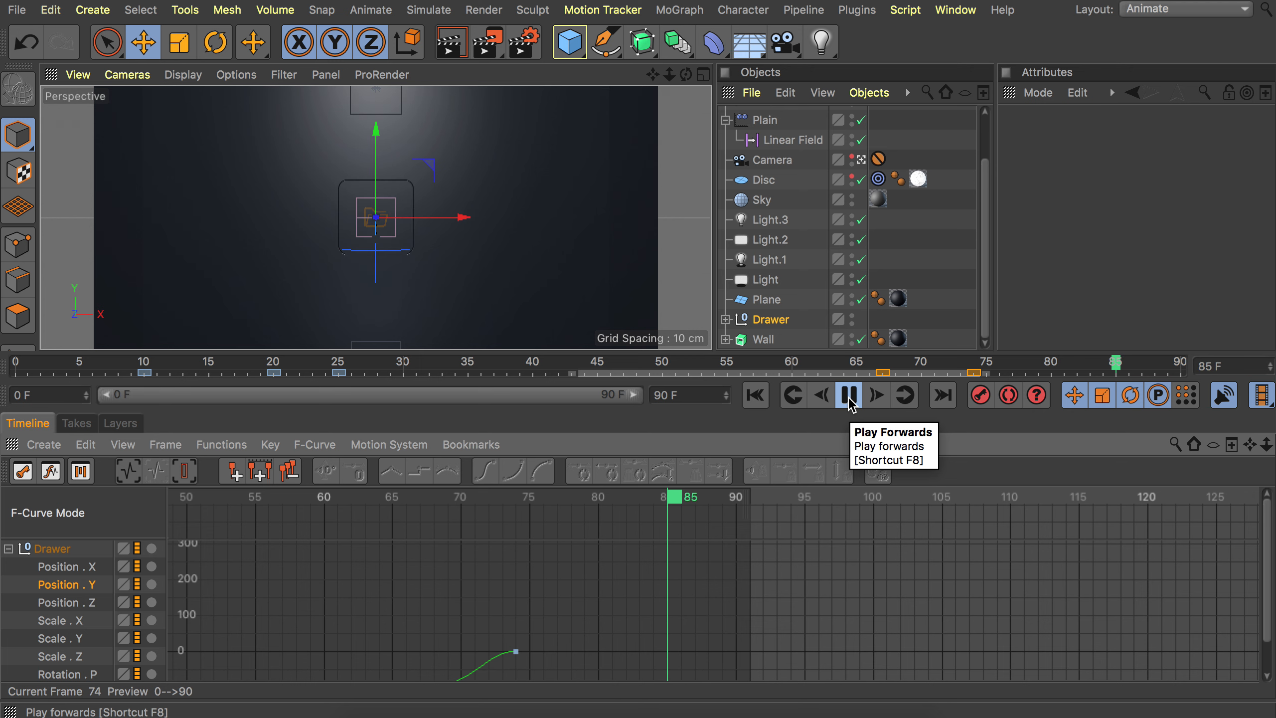
pyautogui.click(849, 395)
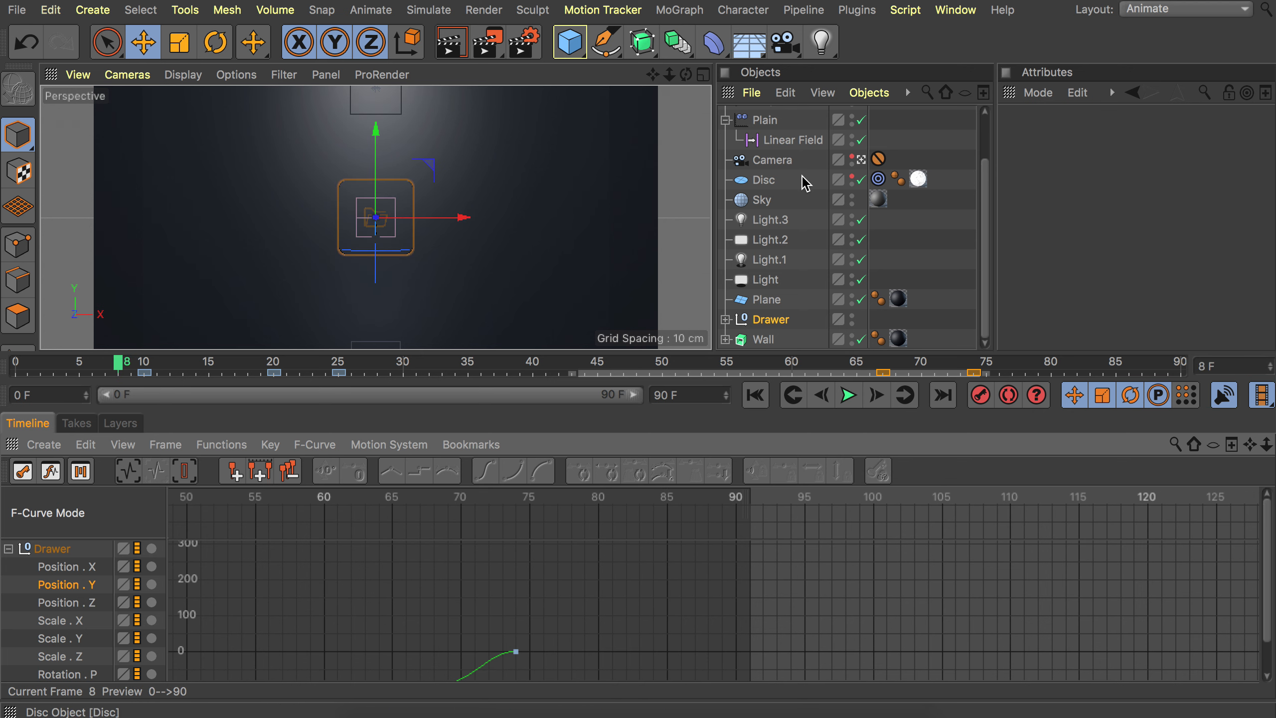
pyautogui.click(861, 159)
pyautogui.keyDown('alt'); pyautogui.moveTo(543, 240); pyautogui.dragTo(374, 225); pyautogui.keyUp('alt')
pyautogui.keyDown('alt'); pyautogui.moveTo(332, 639); pyautogui.dragTo(560, 612, button='middle'); pyautogui.keyUp('alt')
pyautogui.keyDown('alt'); pyautogui.moveTo(332, 639); pyautogui.dragTo(246, 634, button='right'); pyautogui.keyUp('alt')
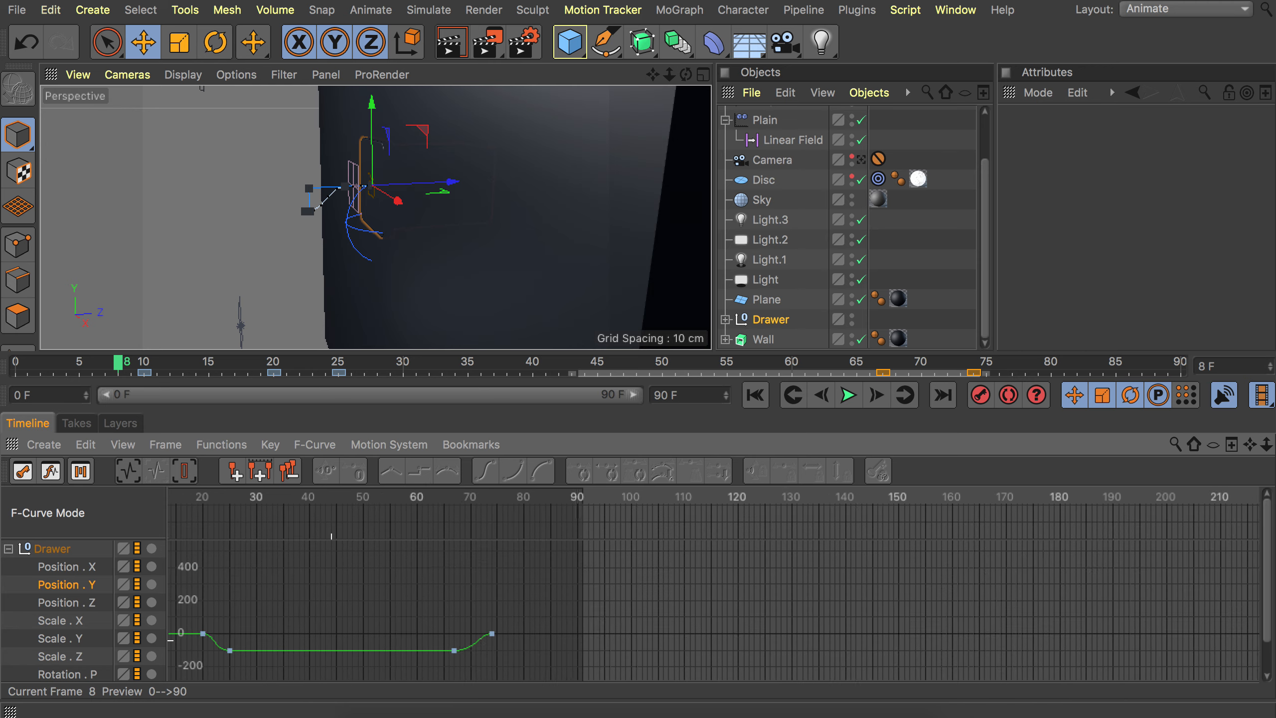
pyautogui.keyDown('alt'); pyautogui.moveTo(242, 621); pyautogui.dragTo(439, 592, button='middle'); pyautogui.keyUp('alt')
pyautogui.moveTo(339, 498); pyautogui.dragTo(556, 490)
# Select the last two Position Y keyframes and shift them about 7 frames later, to frames 74 and 81.
pyautogui.moveTo(625, 561); pyautogui.dragTo(729, 650)
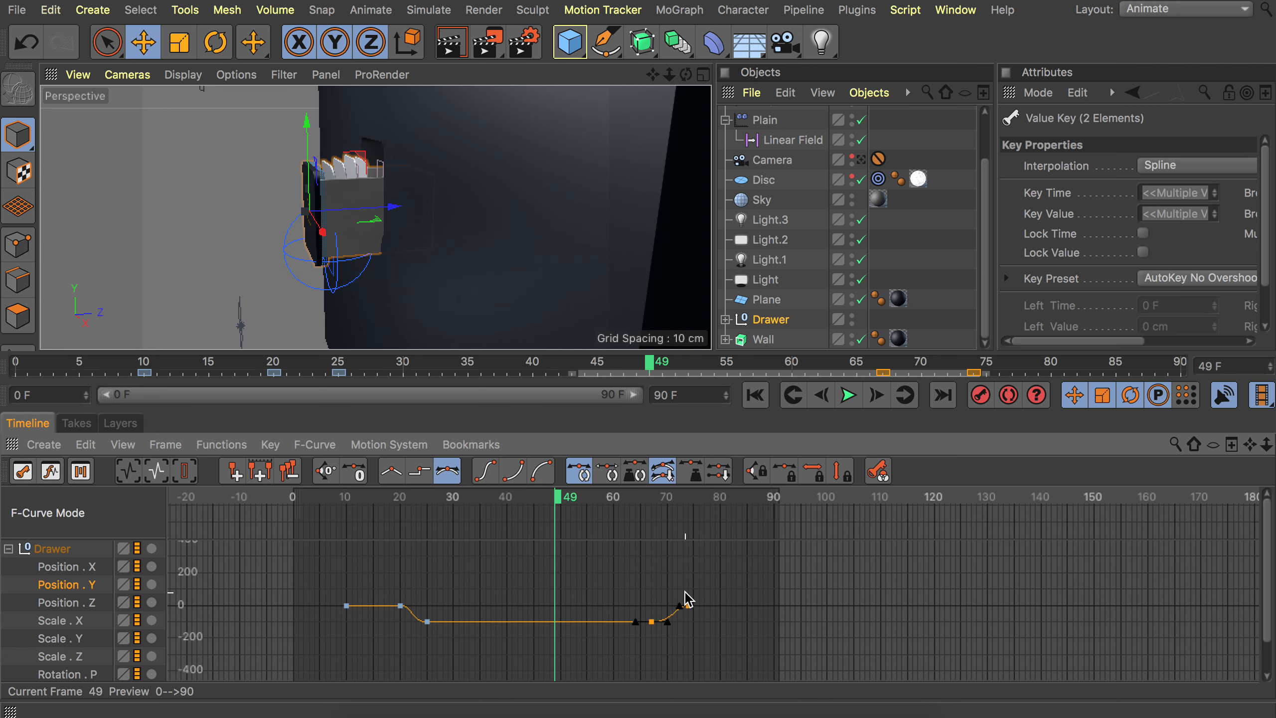
pyautogui.moveTo(657, 502); pyautogui.dragTo(713, 493)
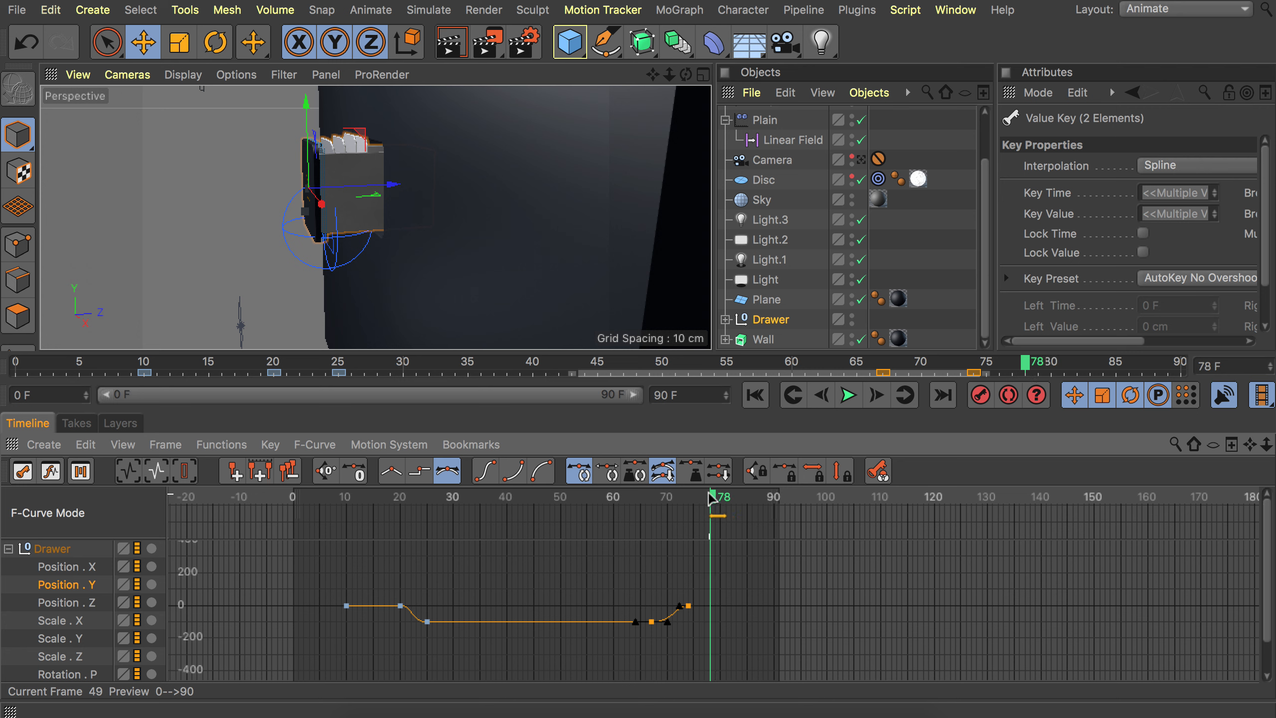
pyautogui.moveTo(688, 605); pyautogui.dragTo(729, 609)
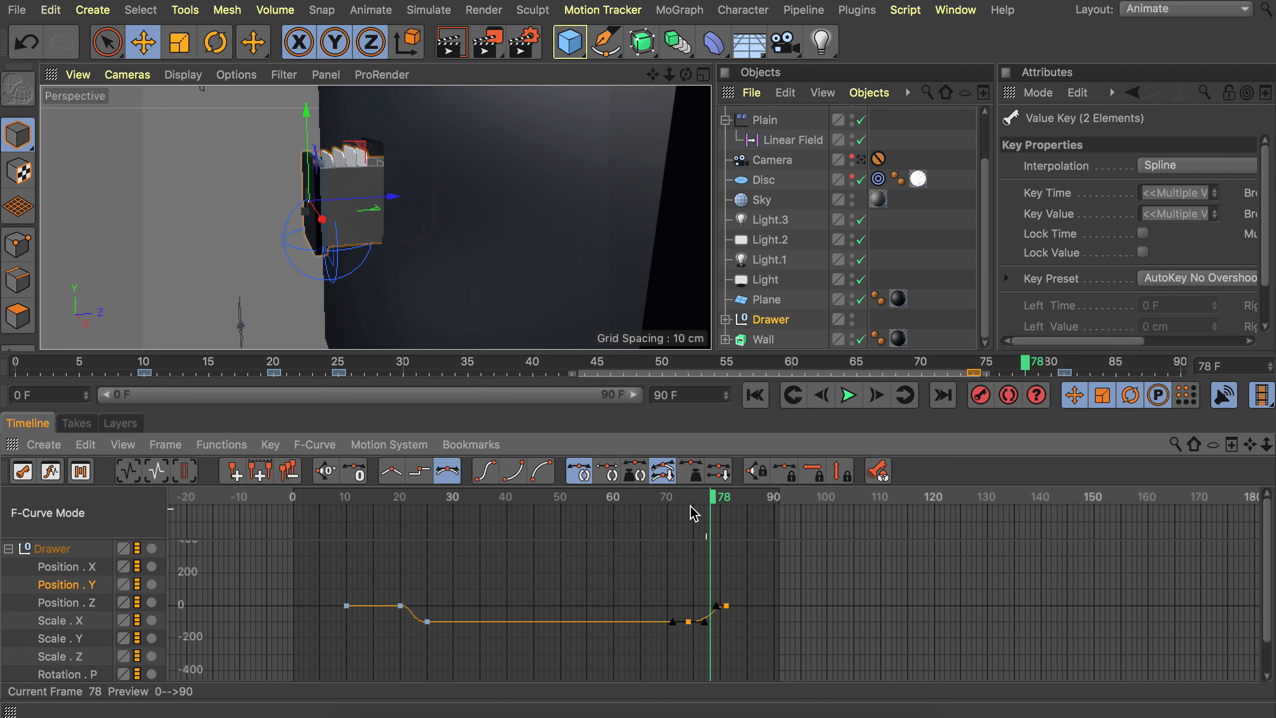
# Scrub the timeline and scroll through the Drawer's animation tracks.
pyautogui.click(676, 498)
pyautogui.moveTo(678, 503); pyautogui.dragTo(588, 498)
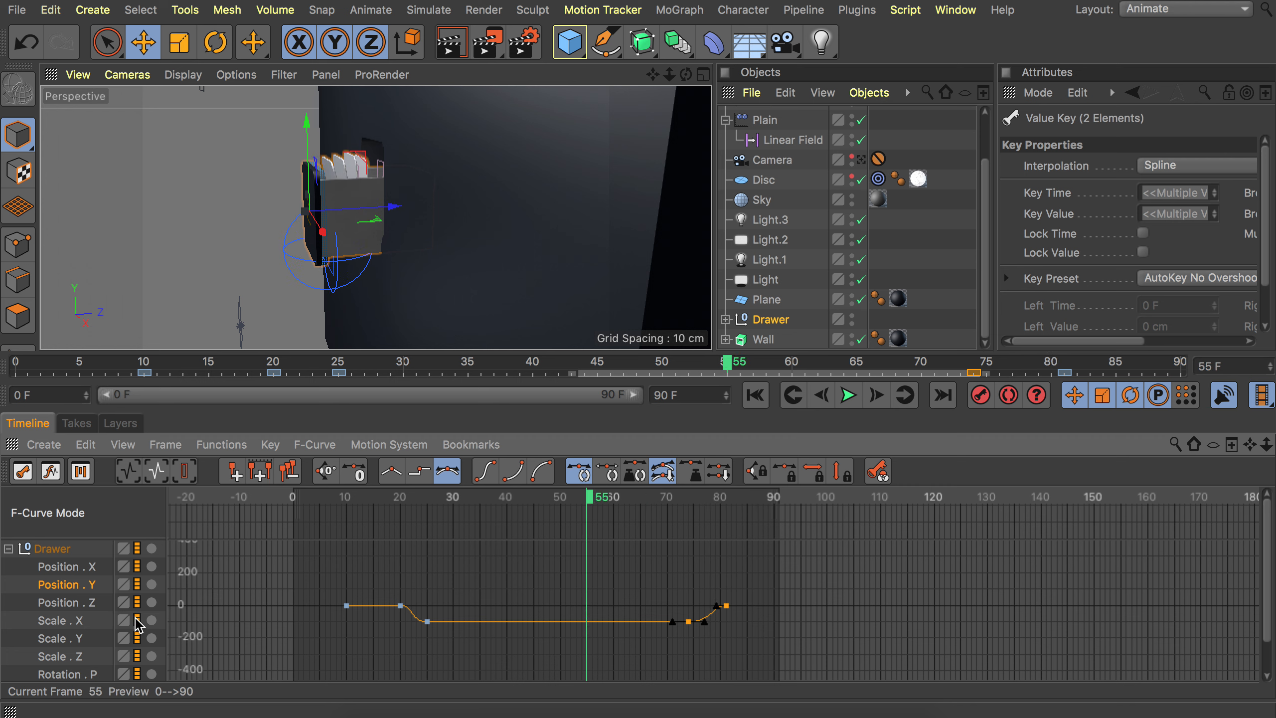
pyautogui.scroll(-2, 89, 633)
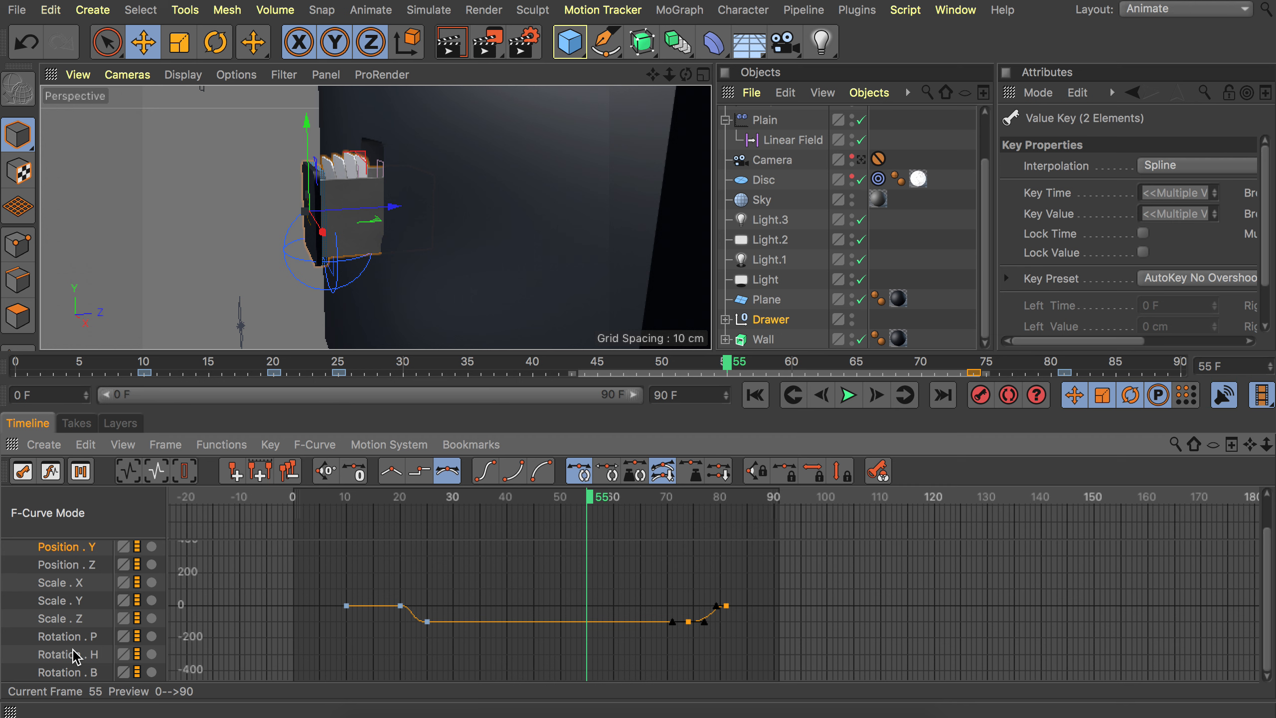
# Delete the existing Rotation P keyframes on the drawer's curve except the first one.
pyautogui.click(62, 672)
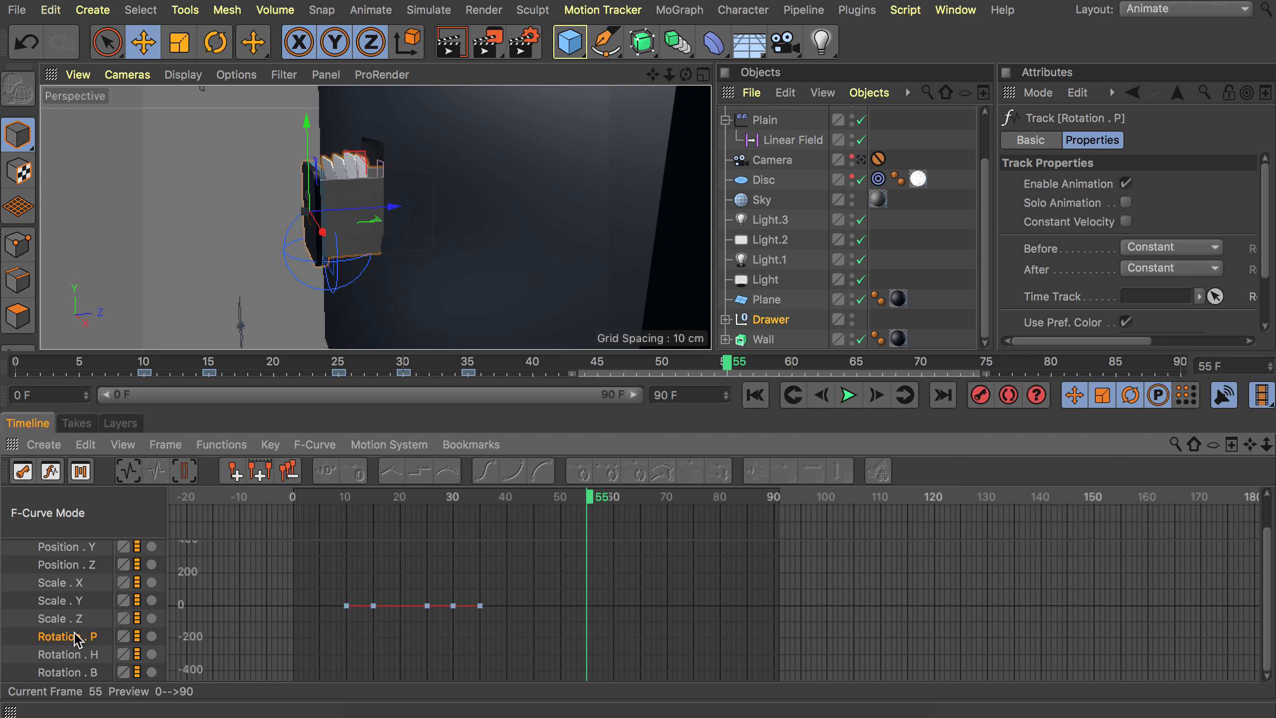
pyautogui.moveTo(502, 619); pyautogui.dragTo(360, 572)
pyautogui.press('Delete')
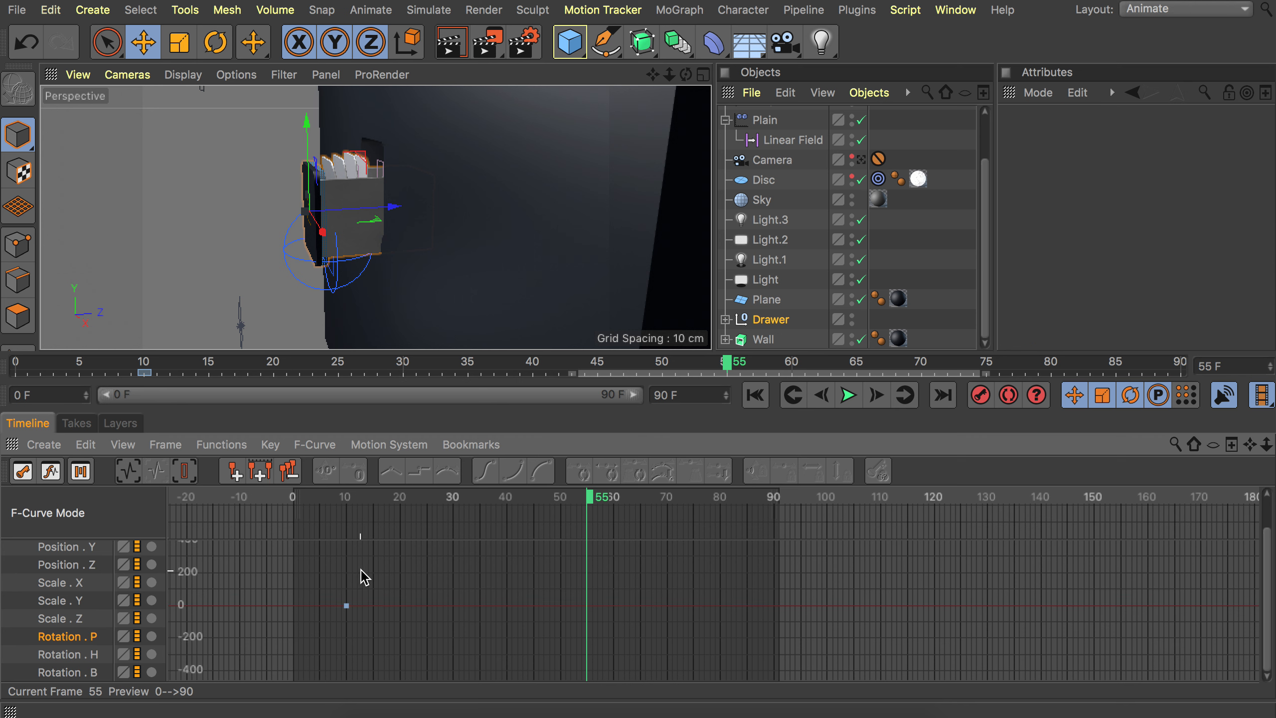
# Copy the frame 10 Rotation P keyframe to frame 16.
pyautogui.click(343, 497)
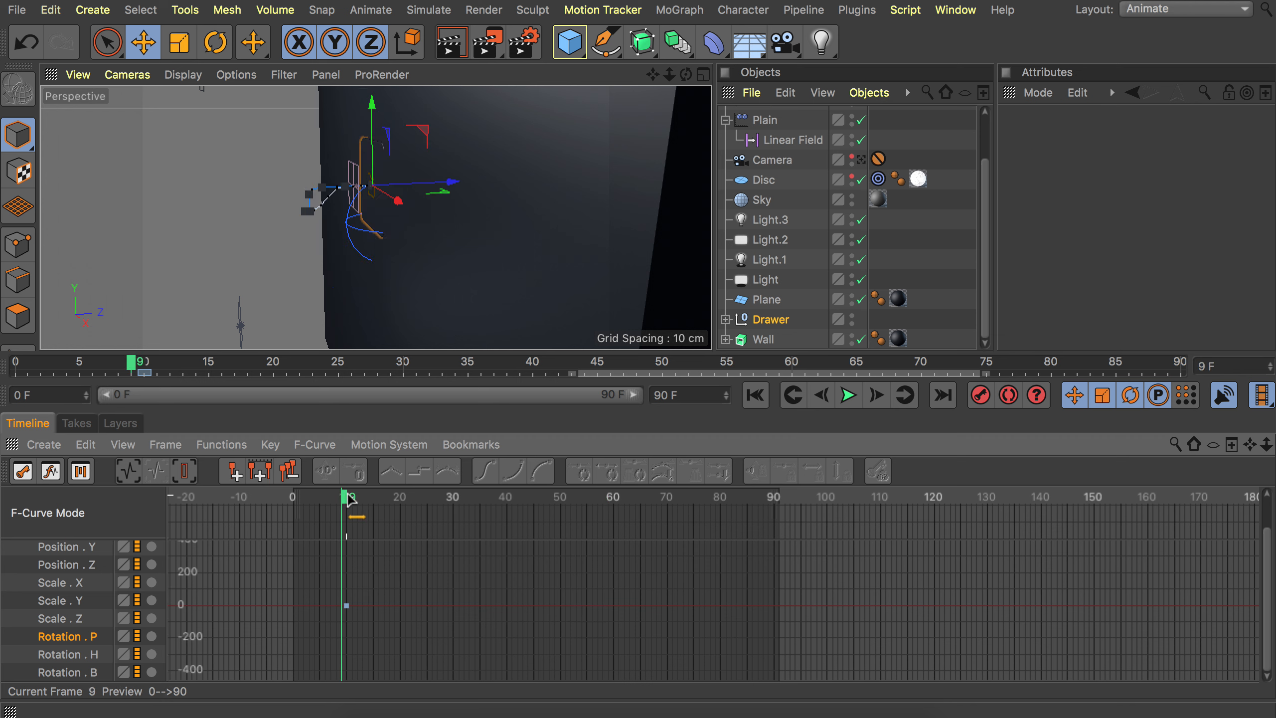
pyautogui.click(350, 497)
pyautogui.keyDown('ctrl'); pyautogui.click(346, 605); pyautogui.keyUp('ctrl')
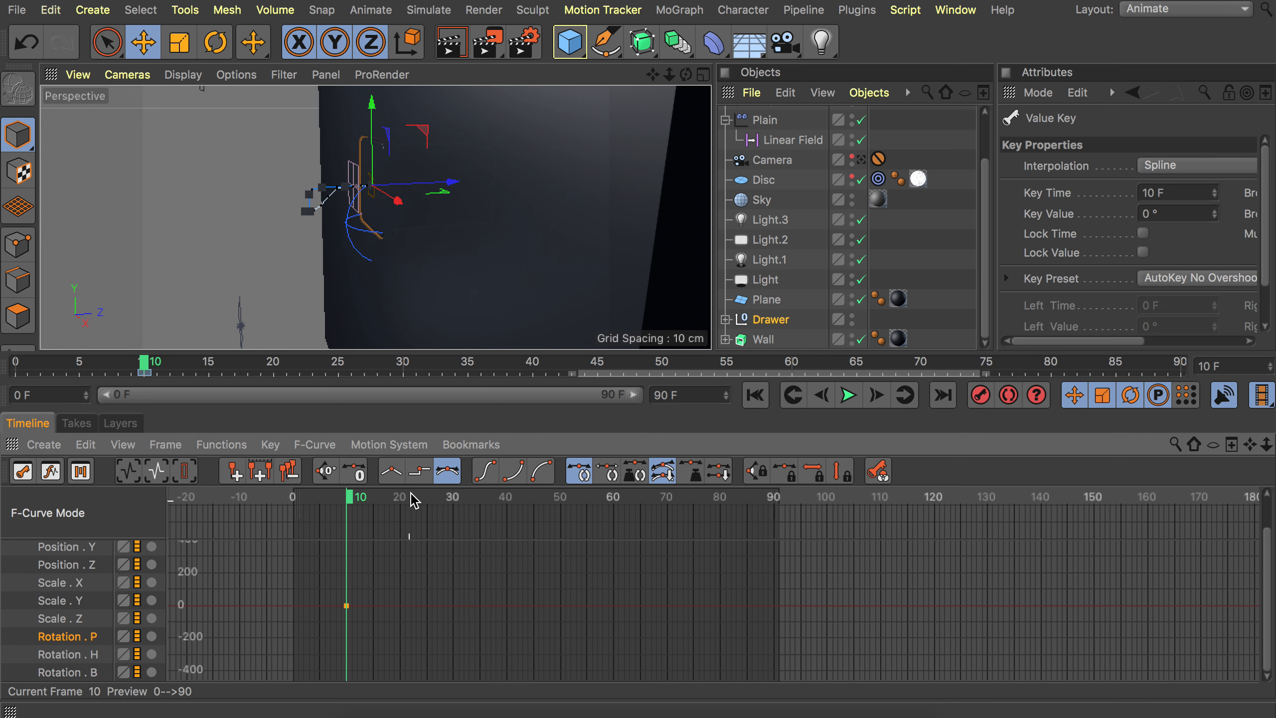
pyautogui.moveTo(386, 505); pyautogui.dragTo(380, 495)
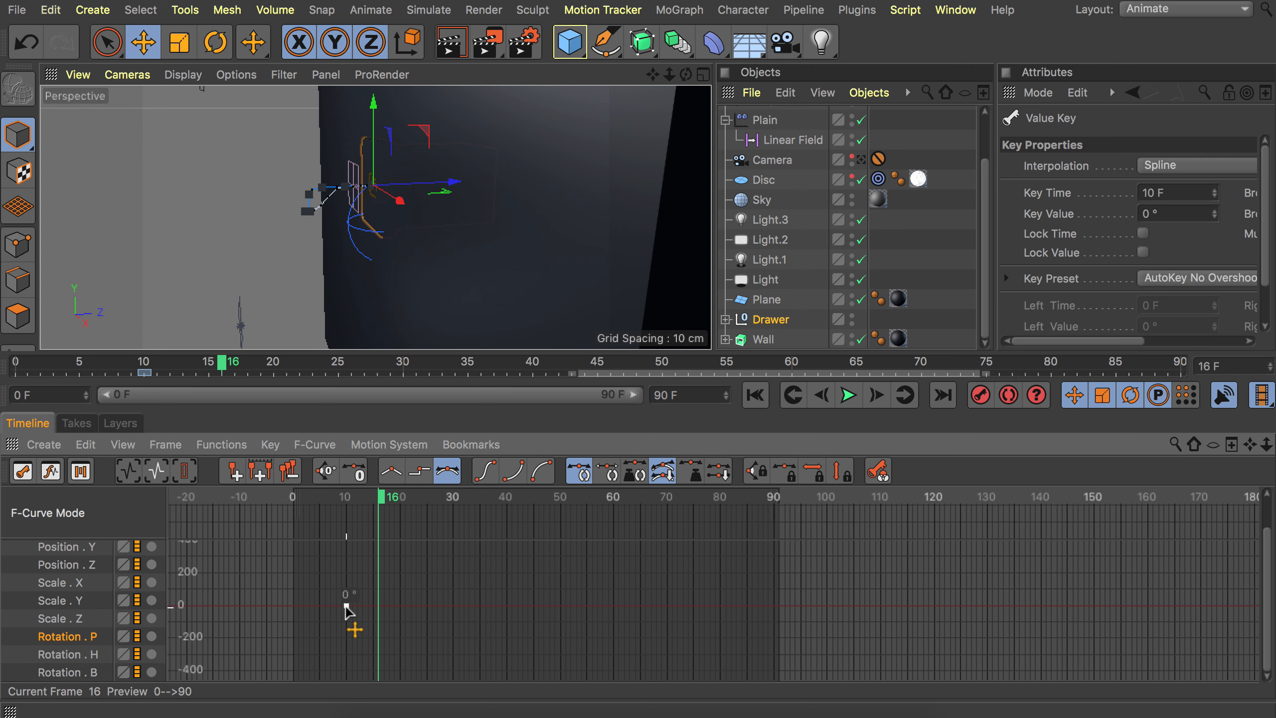
pyautogui.hotkey('ctrl', 'z')
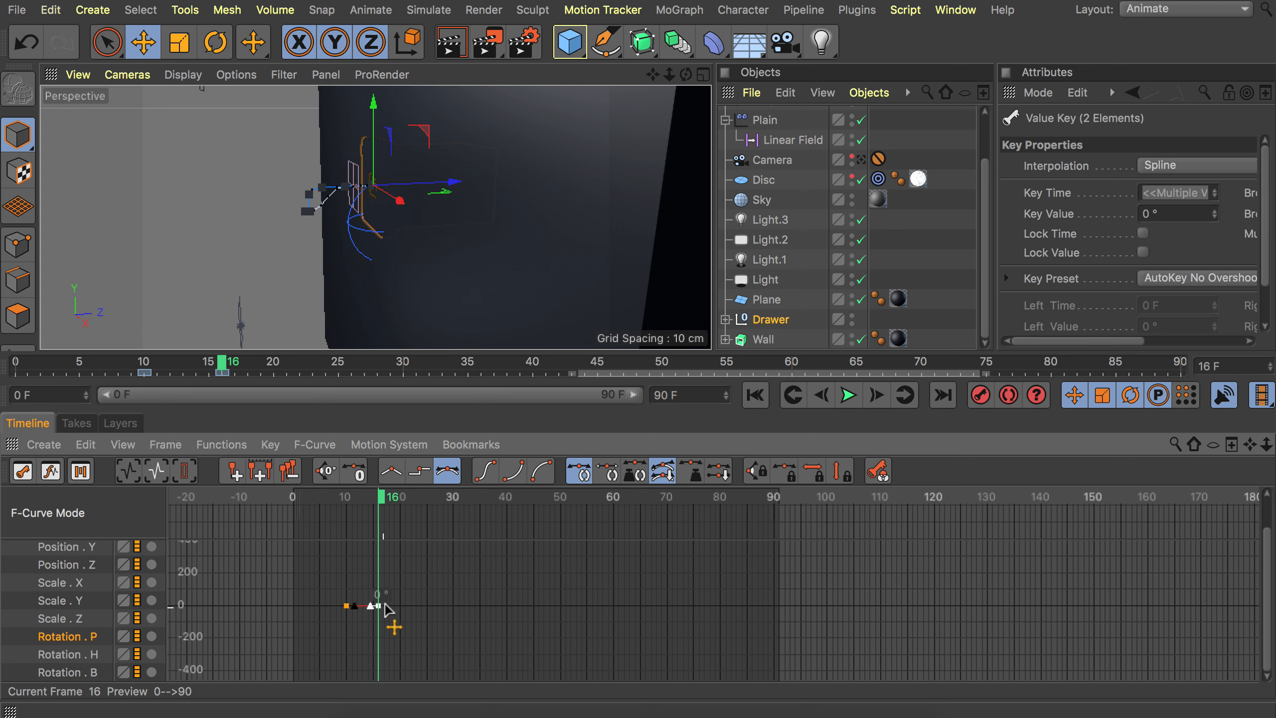
pyautogui.keyDown('alt'); pyautogui.moveTo(384, 606); pyautogui.dragTo(443, 601, button='right'); pyautogui.keyUp('alt')
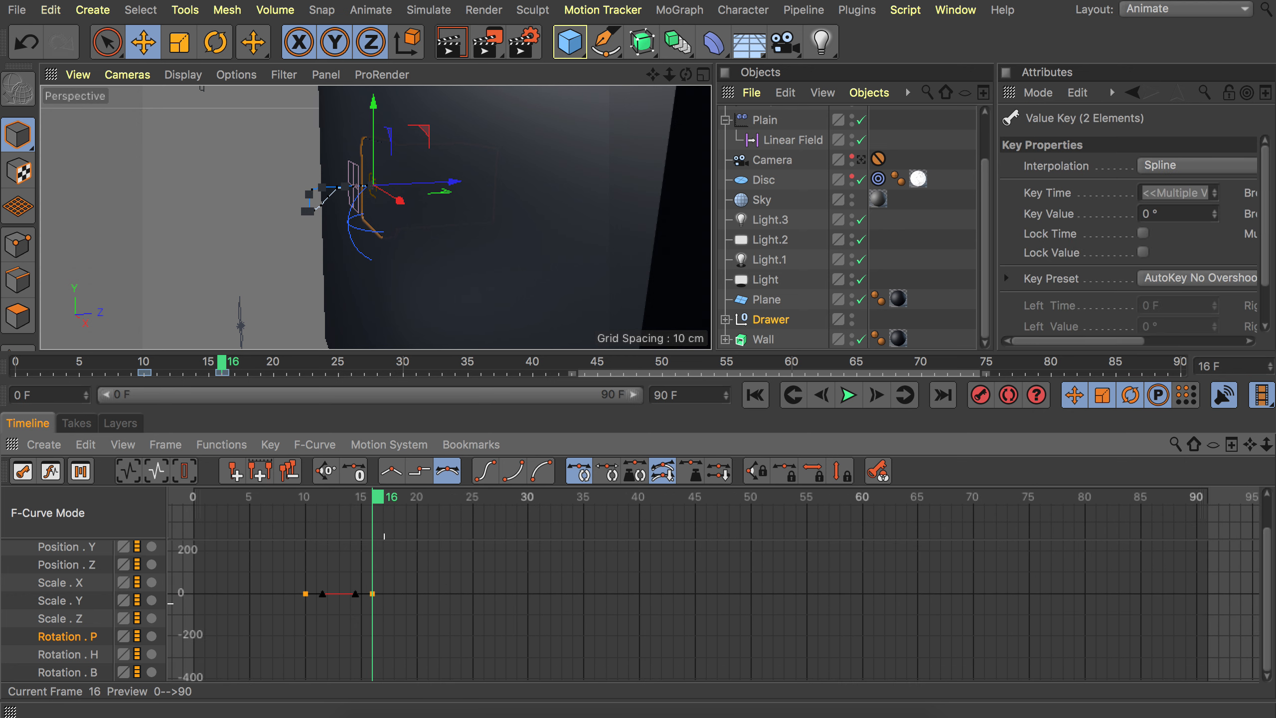
pyautogui.keyDown('alt'); pyautogui.moveTo(404, 584); pyautogui.dragTo(344, 598, button='middle'); pyautogui.keyUp('alt')
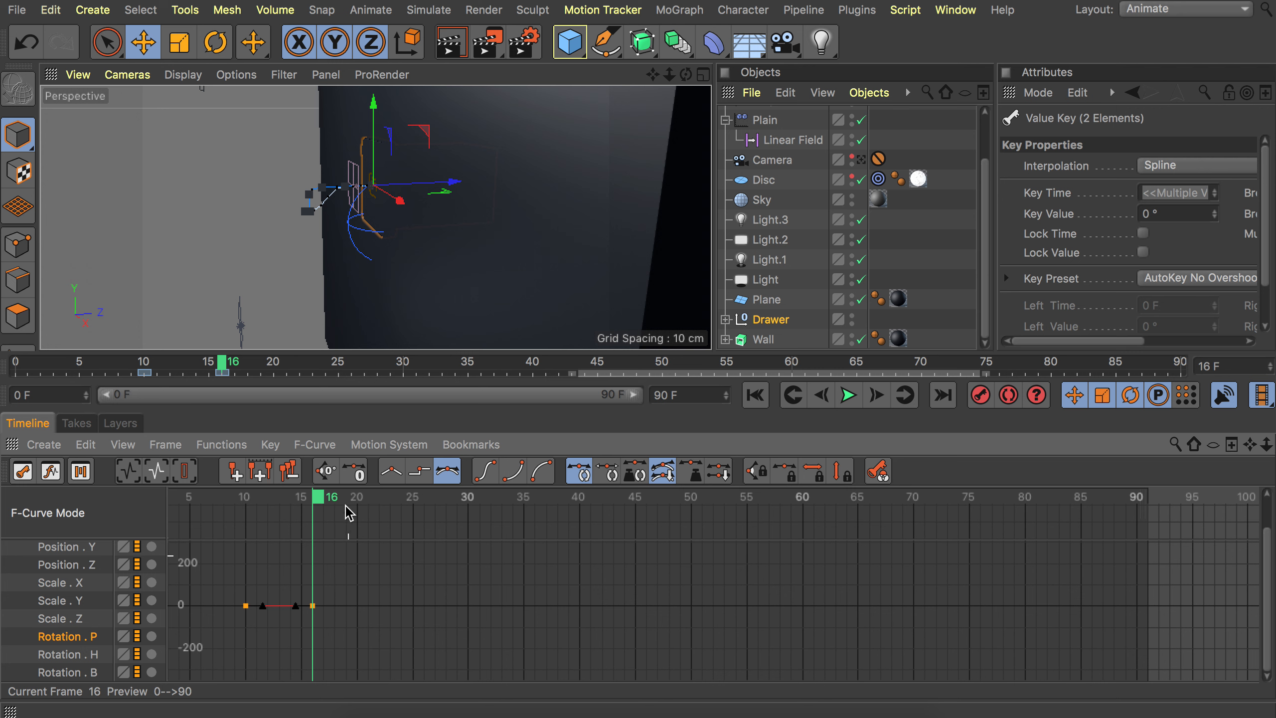
pyautogui.moveTo(424, 503)
pyautogui.mouseDown()
pyautogui.moveTo(393, 503)
pyautogui.moveTo(430, 502)
pyautogui.moveTo(416, 502)
pyautogui.mouseUp()
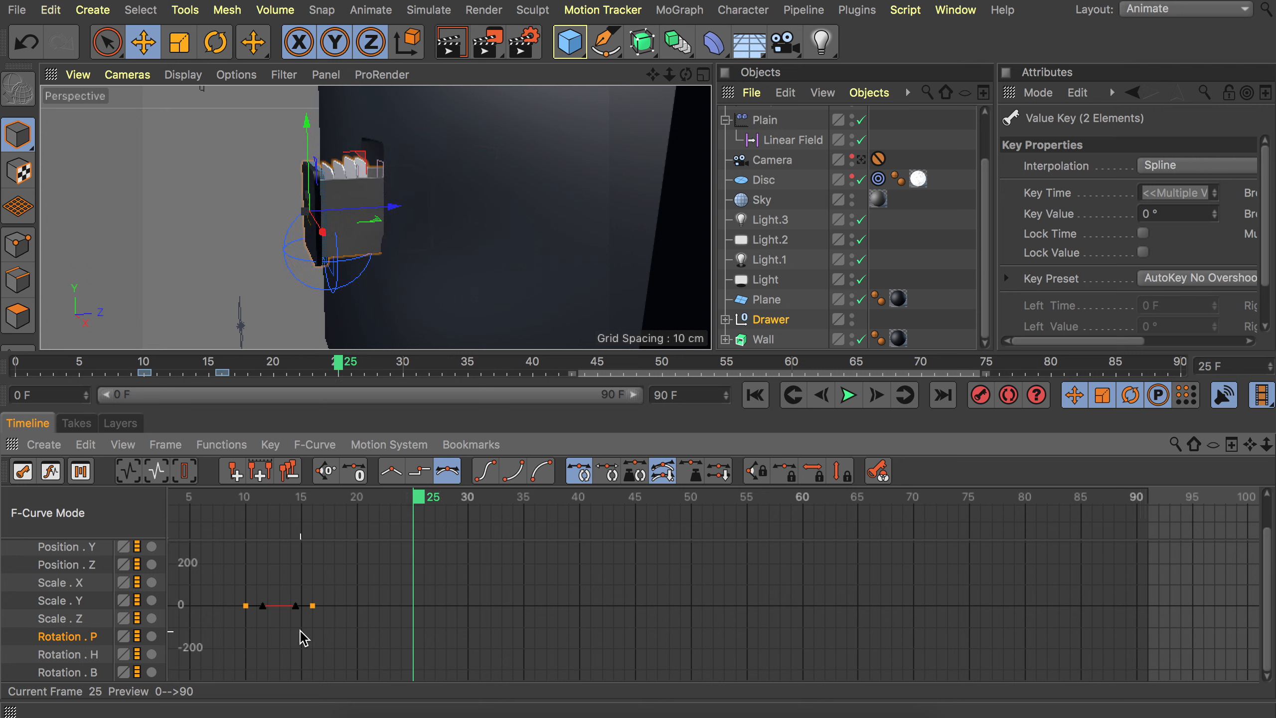
# Copy a Rotation P keyframe to frame 25 and set its value to 20°.
pyautogui.keyDown('ctrl'); pyautogui.moveTo(312, 605); pyautogui.dragTo(412, 596); pyautogui.keyUp('ctrl')
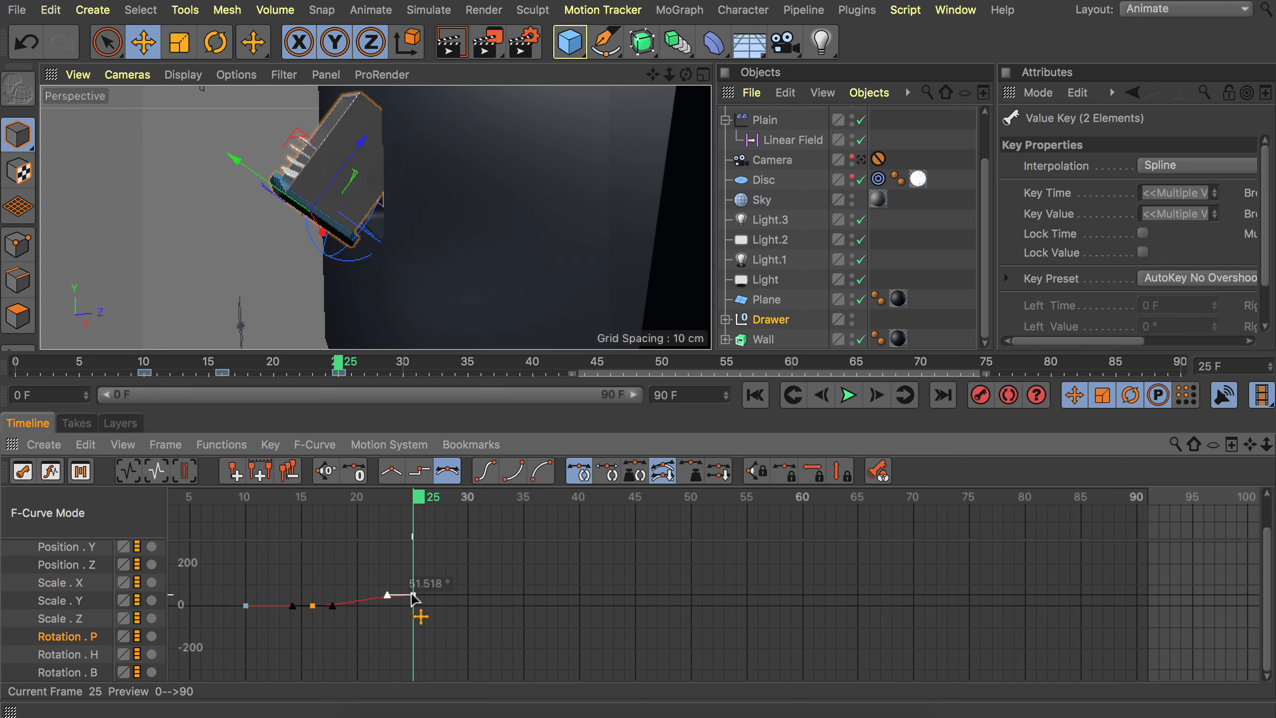
pyautogui.keyDown('alt'); pyautogui.moveTo(414, 601); pyautogui.dragTo(413, 541, button='right'); pyautogui.keyUp('alt')
pyautogui.keyDown('alt'); pyautogui.moveTo(414, 602); pyautogui.dragTo(430, 638, button='middle'); pyautogui.keyUp('alt')
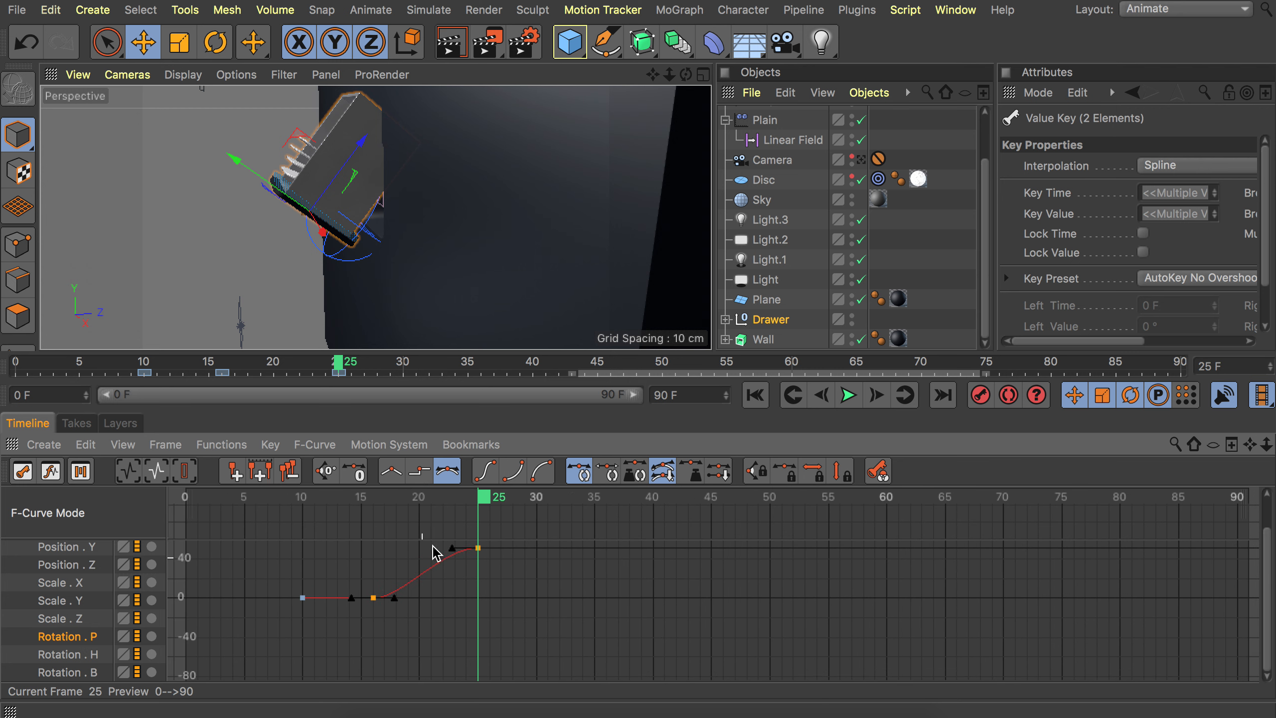
pyautogui.click(477, 547)
pyautogui.write('2')
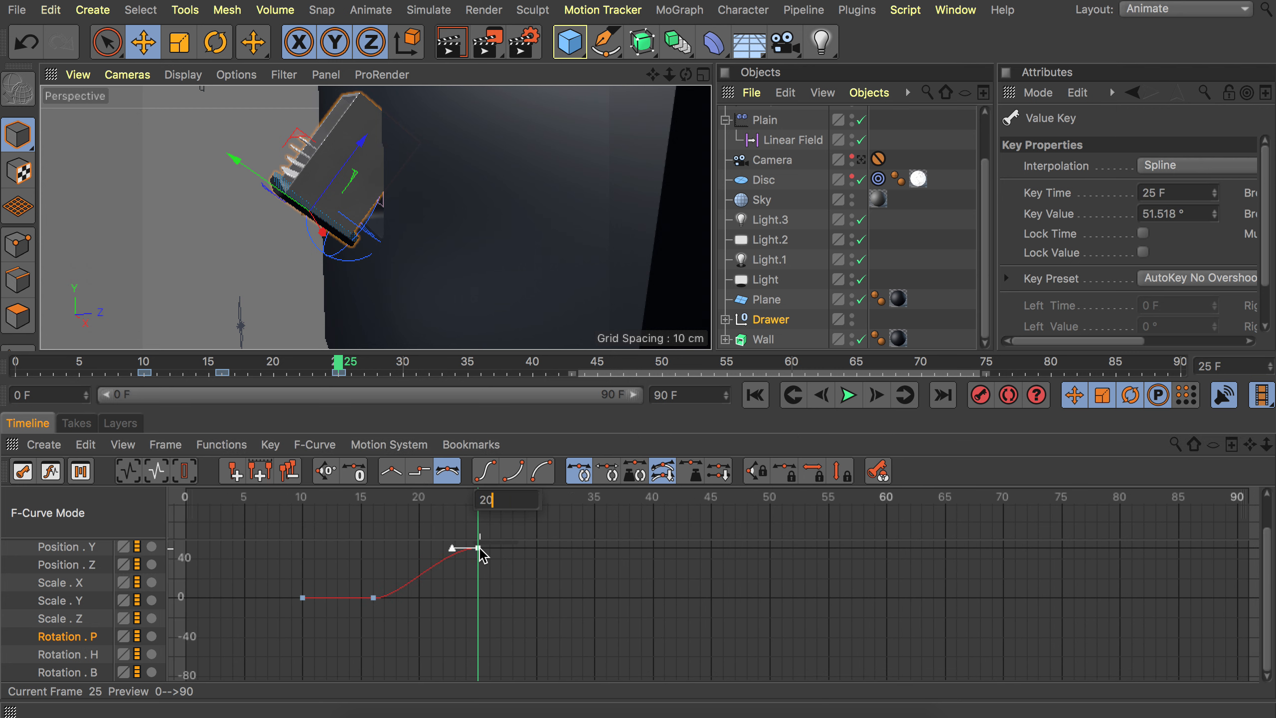
pyautogui.write('0')
pyautogui.press('Return')
pyautogui.keyDown('alt'); pyautogui.moveTo(467, 598); pyautogui.dragTo(468, 586, button='right'); pyautogui.keyUp('alt')
pyautogui.keyDown('alt'); pyautogui.moveTo(467, 598); pyautogui.dragTo(470, 640, button='middle'); pyautogui.keyUp('alt')
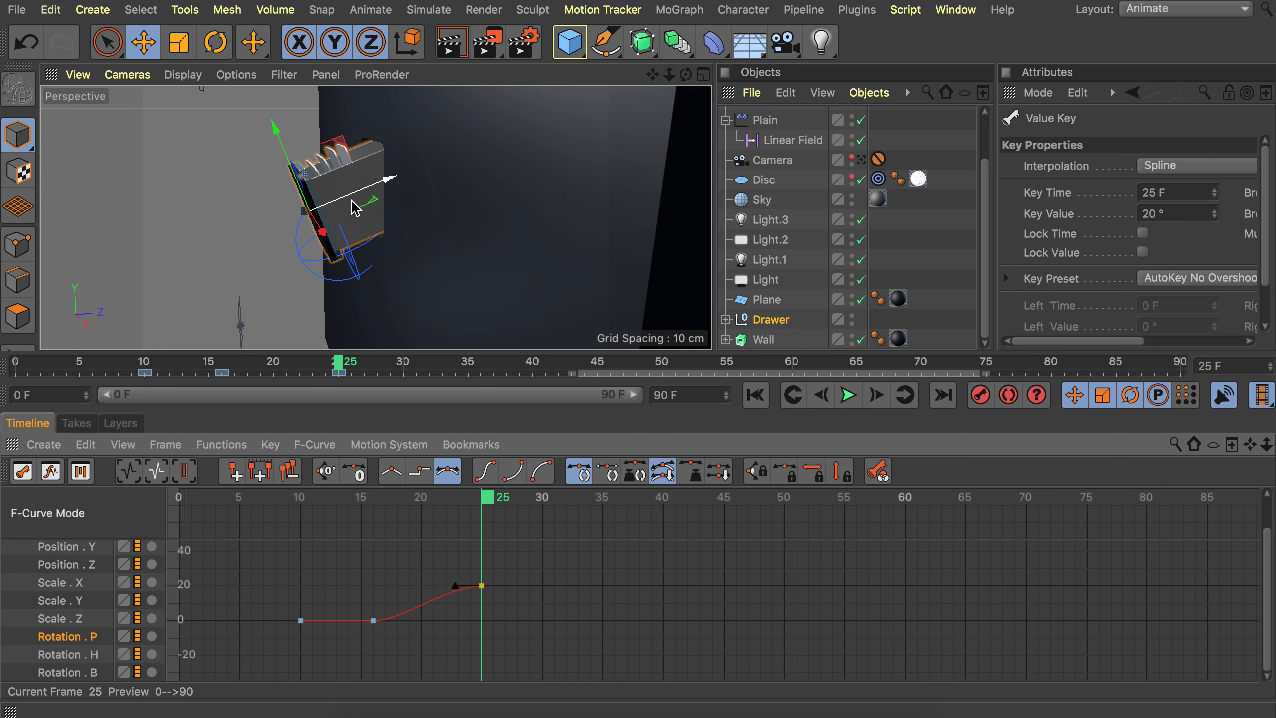
# Copy the 20° Rotation P keyframe to frame 67.
pyautogui.click(861, 159)
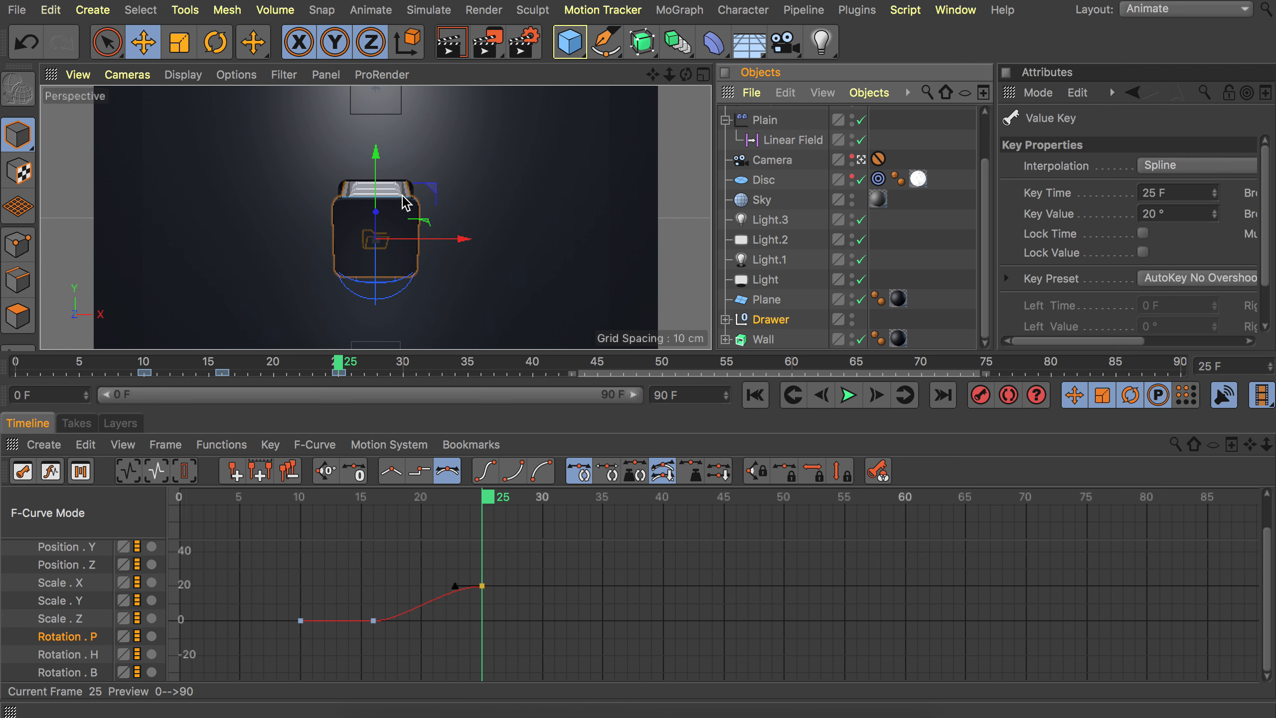
pyautogui.click(860, 160)
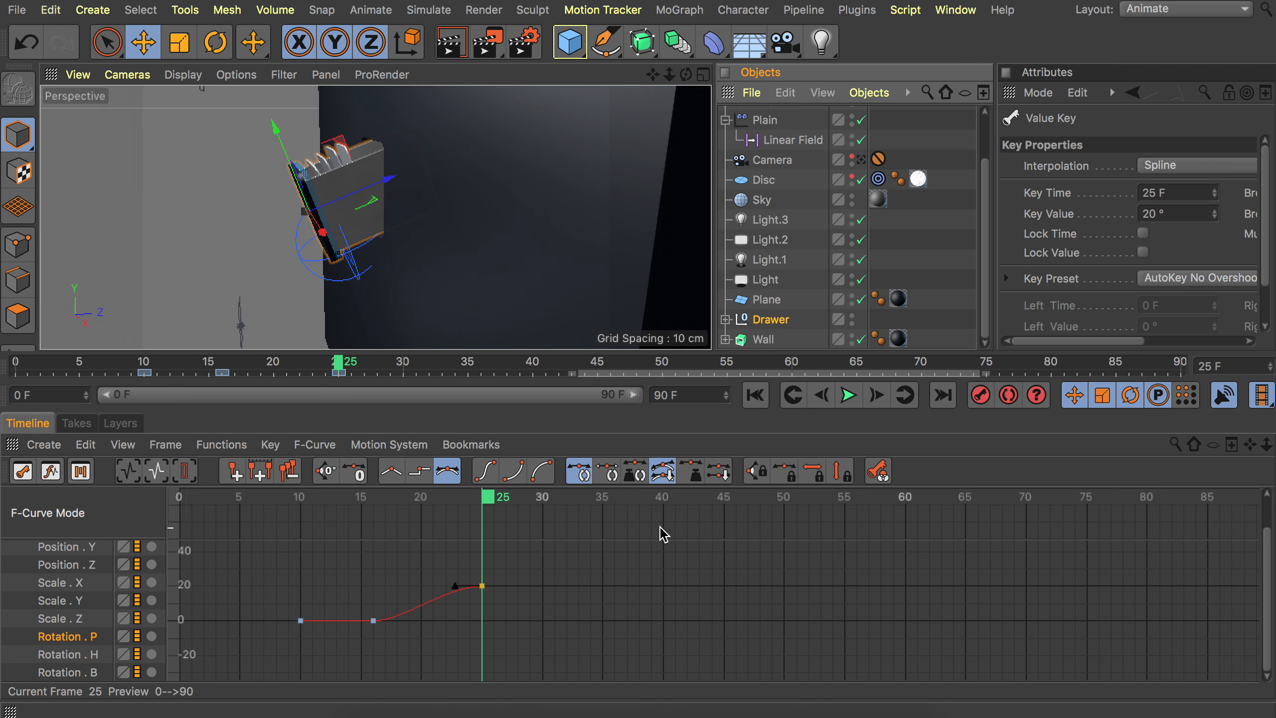
pyautogui.moveTo(576, 503); pyautogui.dragTo(997, 496)
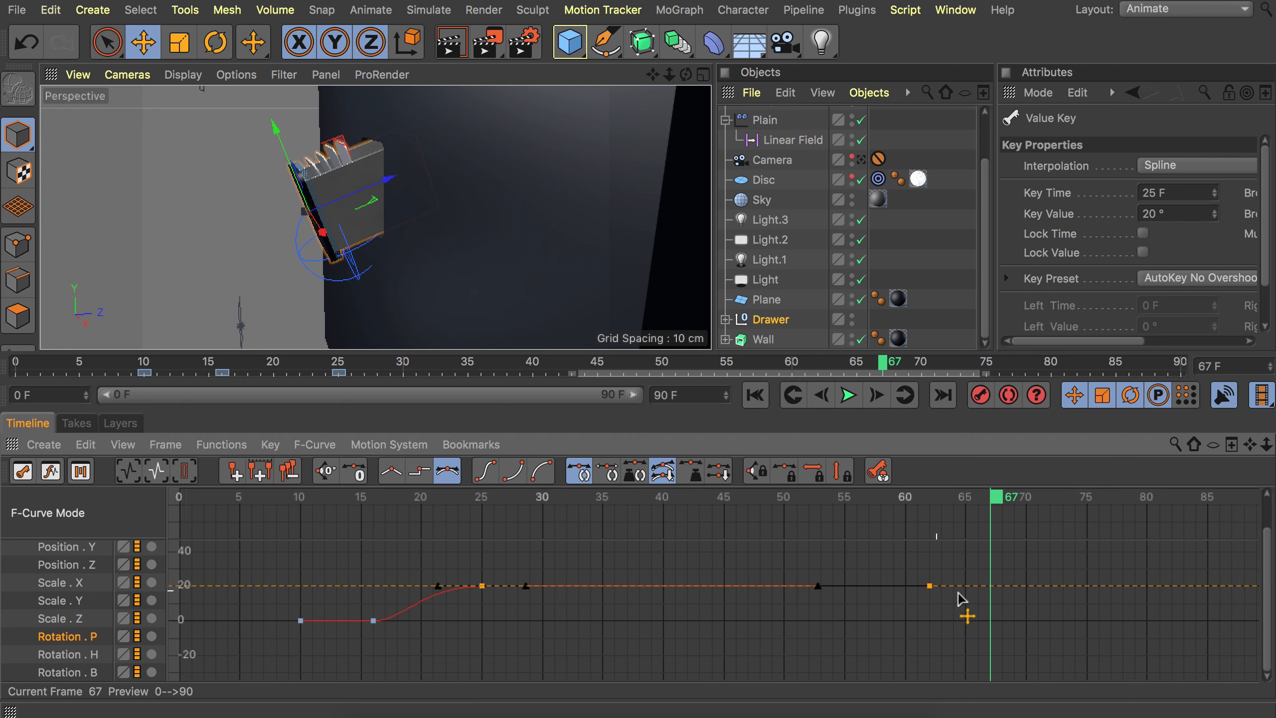
pyautogui.keyDown('alt'); pyautogui.moveTo(1002, 604); pyautogui.dragTo(459, 602, button='middle'); pyautogui.keyUp('alt')
pyautogui.moveTo(467, 502); pyautogui.dragTo(584, 502)
pyautogui.click(450, 584)
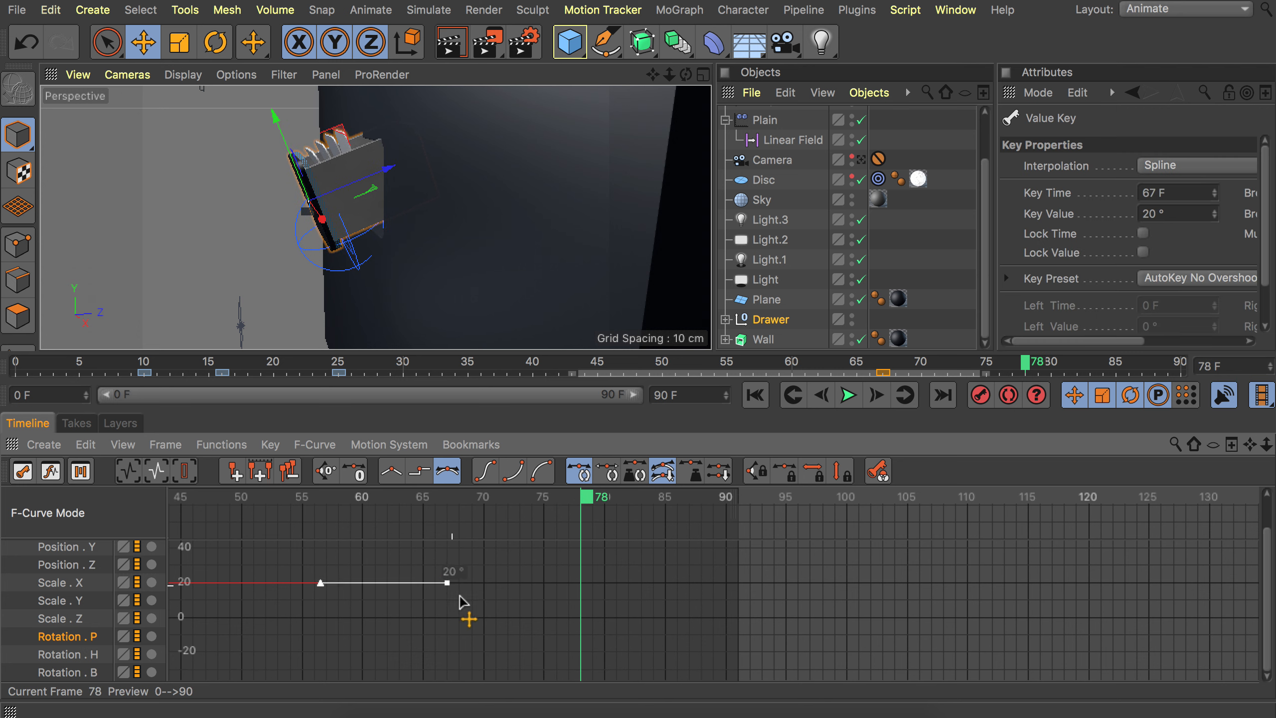
# Copy the frame 67 Rotation P keyframe to frame 78 and set its value to 0°.
pyautogui.moveTo(445, 587); pyautogui.dragTo(582, 620)
pyautogui.doubleClick(582, 617)
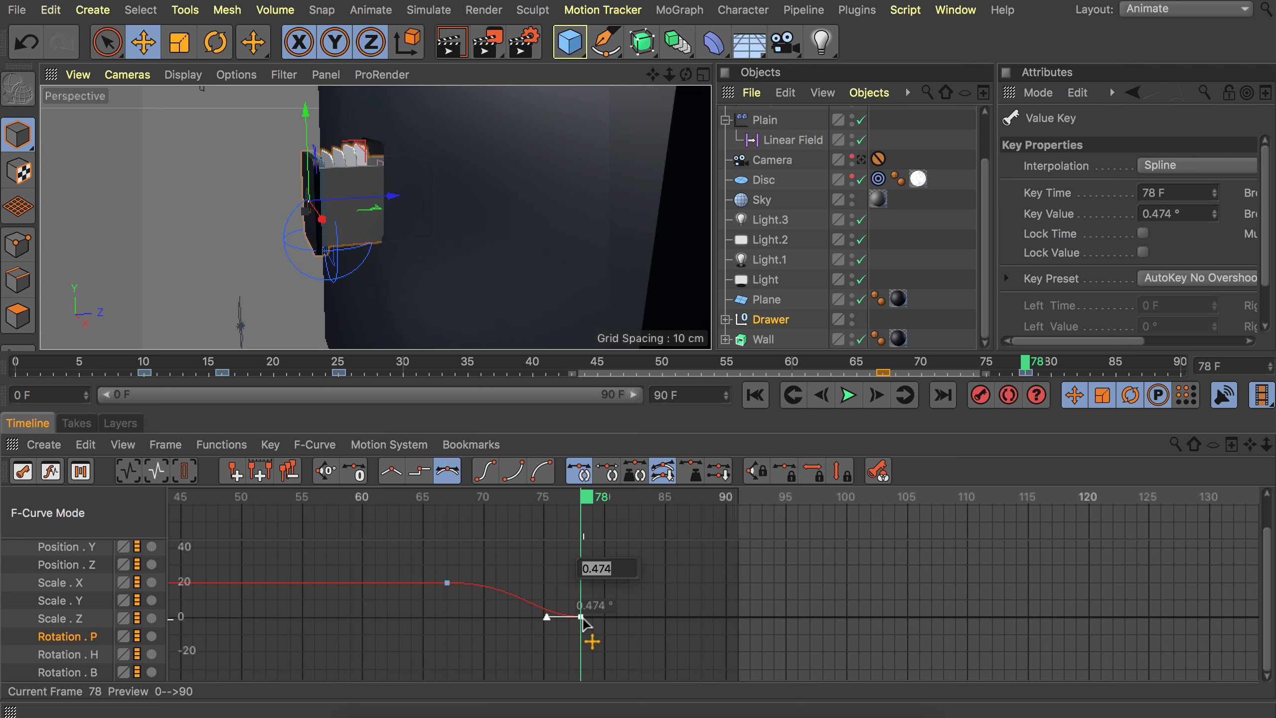
pyautogui.write('0')
pyautogui.press('Return')
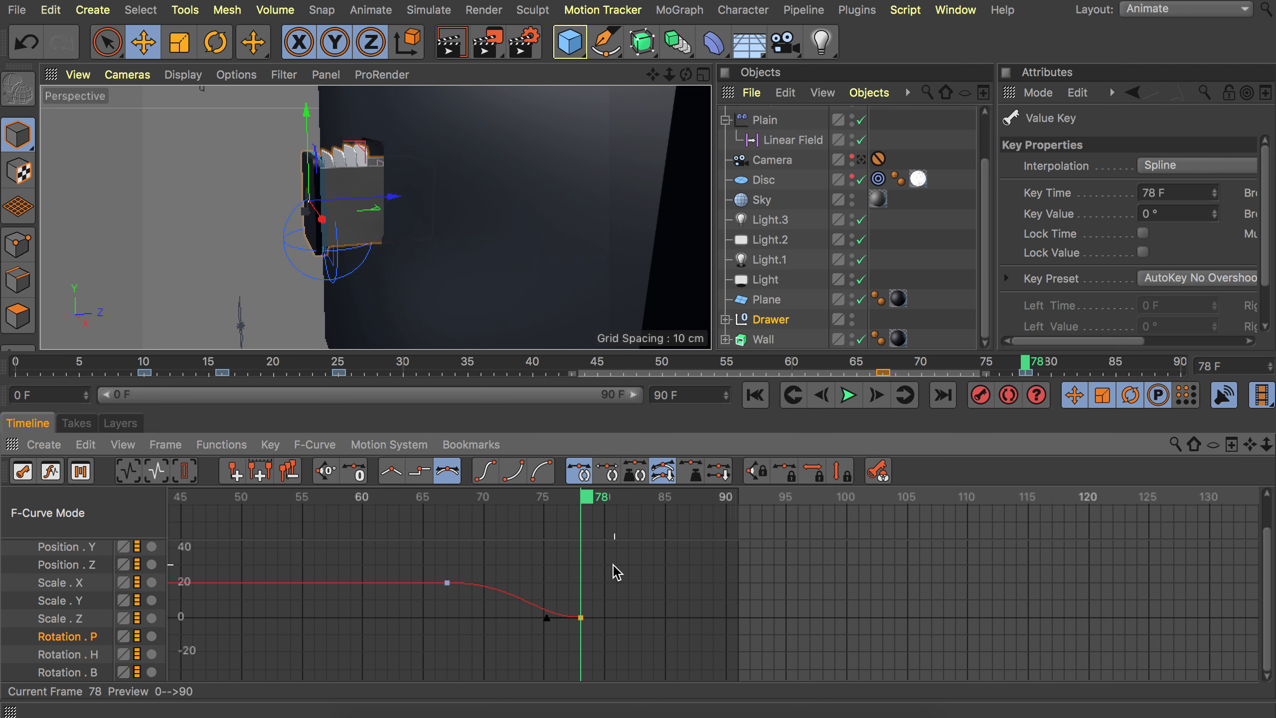
pyautogui.click(613, 564)
# Shift the last two Rotation P keyframes about 7 frames later.
pyautogui.keyDown('alt'); pyautogui.moveTo(601, 537); pyautogui.dragTo(550, 545, button='right'); pyautogui.keyUp('alt')
pyautogui.moveTo(264, 500); pyautogui.dragTo(605, 500)
pyautogui.moveTo(626, 629); pyautogui.dragTo(568, 584)
pyautogui.moveTo(531, 500); pyautogui.dragTo(614, 502)
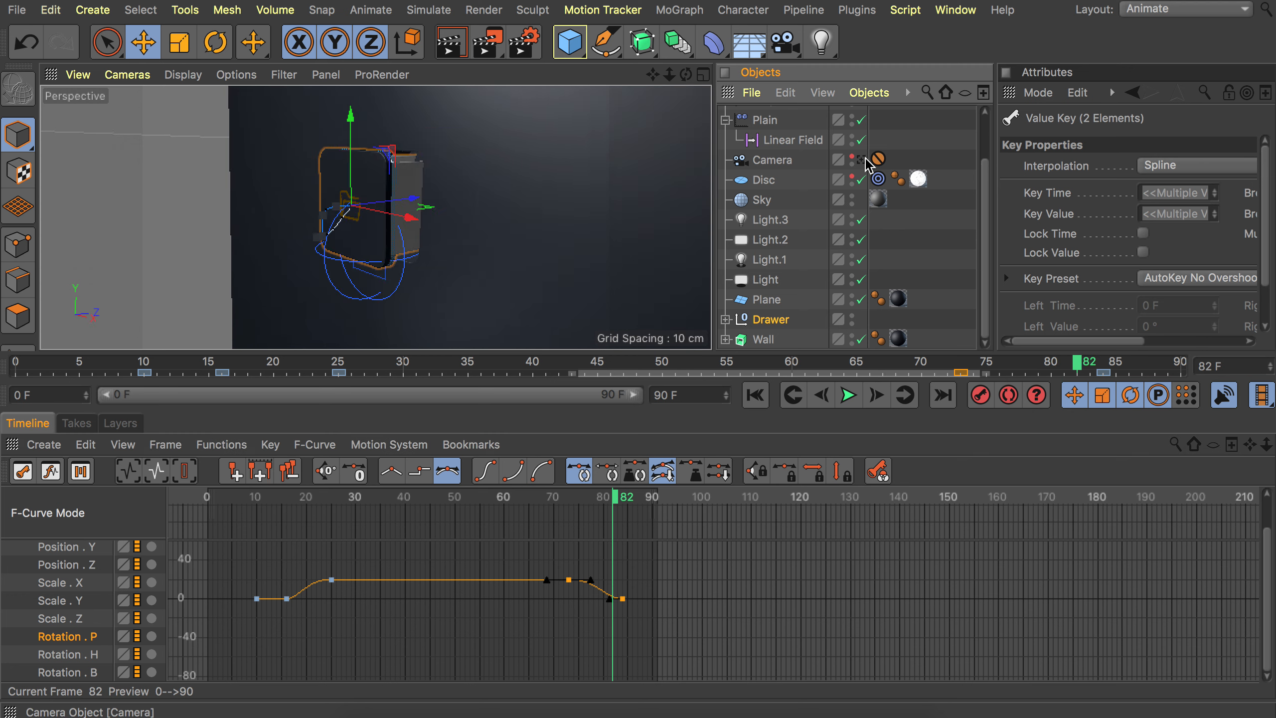
# Play the animation through the scene camera to review the drawer's tilt.
pyautogui.click(864, 160)
pyautogui.click(851, 397)
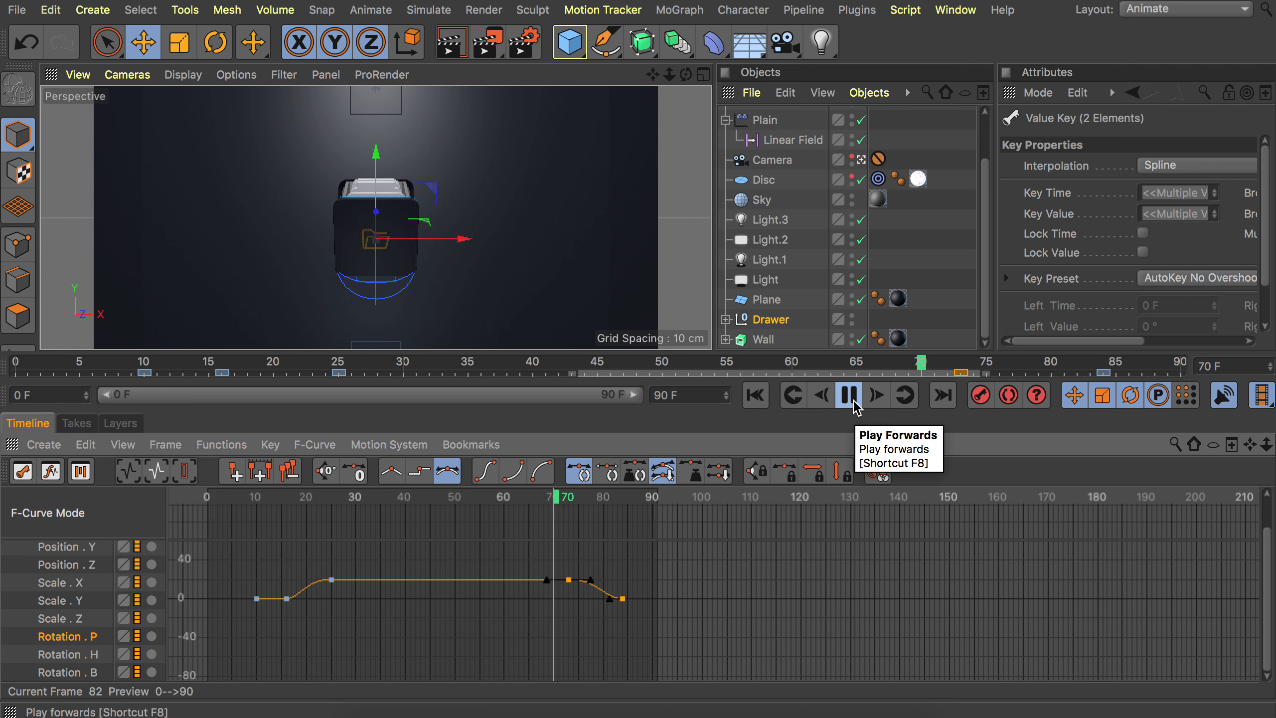
pyautogui.click(853, 402)
pyautogui.click(861, 160)
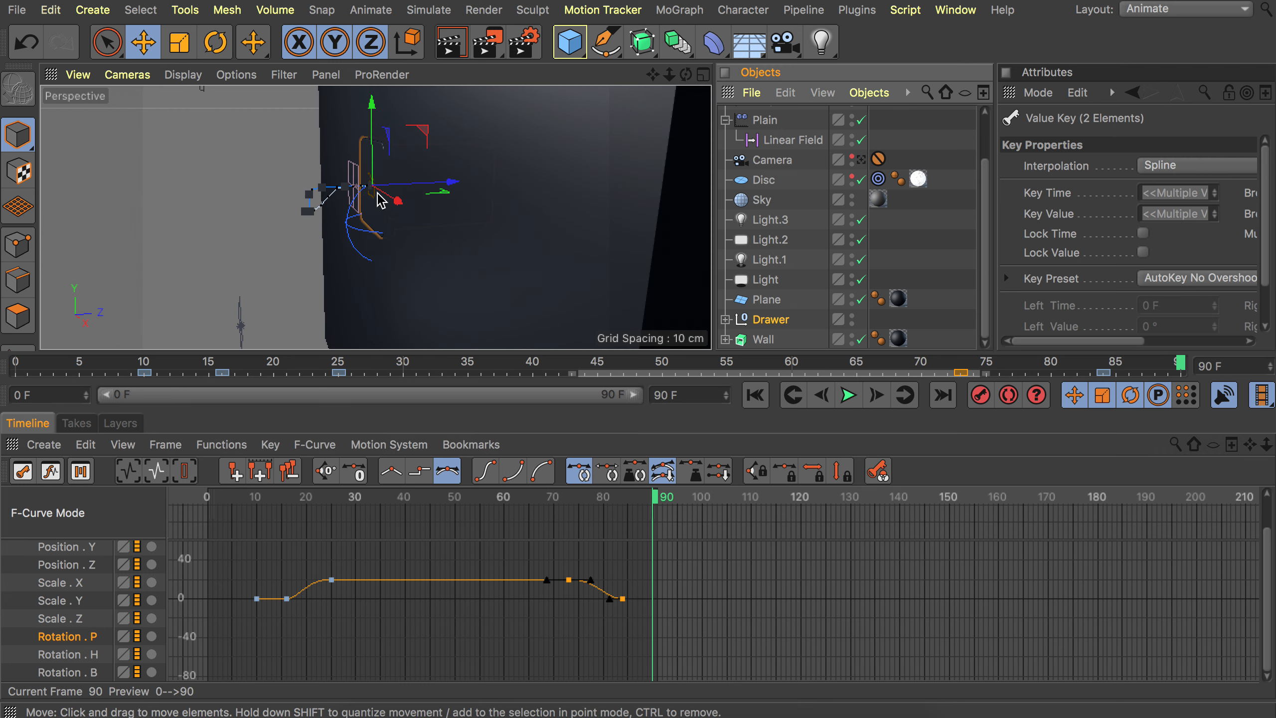
# Readjust the timing of the last two Rotation P keyframes.
pyautogui.moveTo(477, 503); pyautogui.dragTo(612, 504)
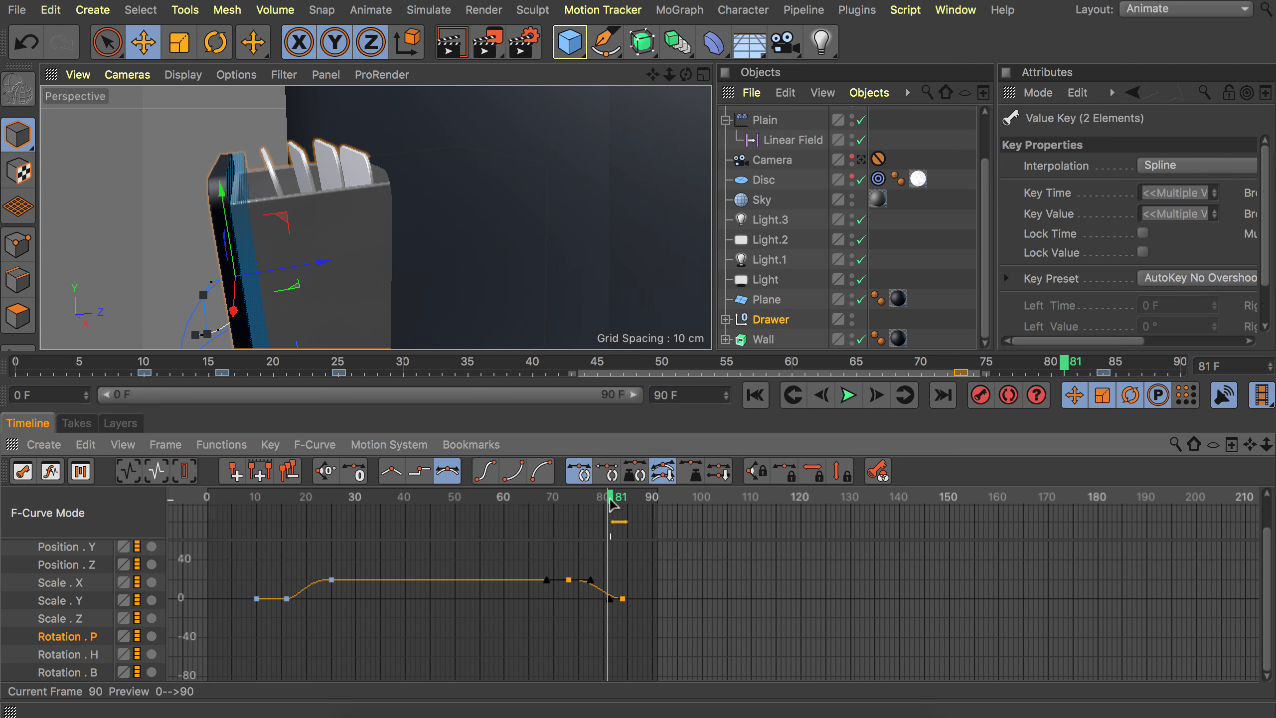
pyautogui.moveTo(623, 602); pyautogui.dragTo(608, 601)
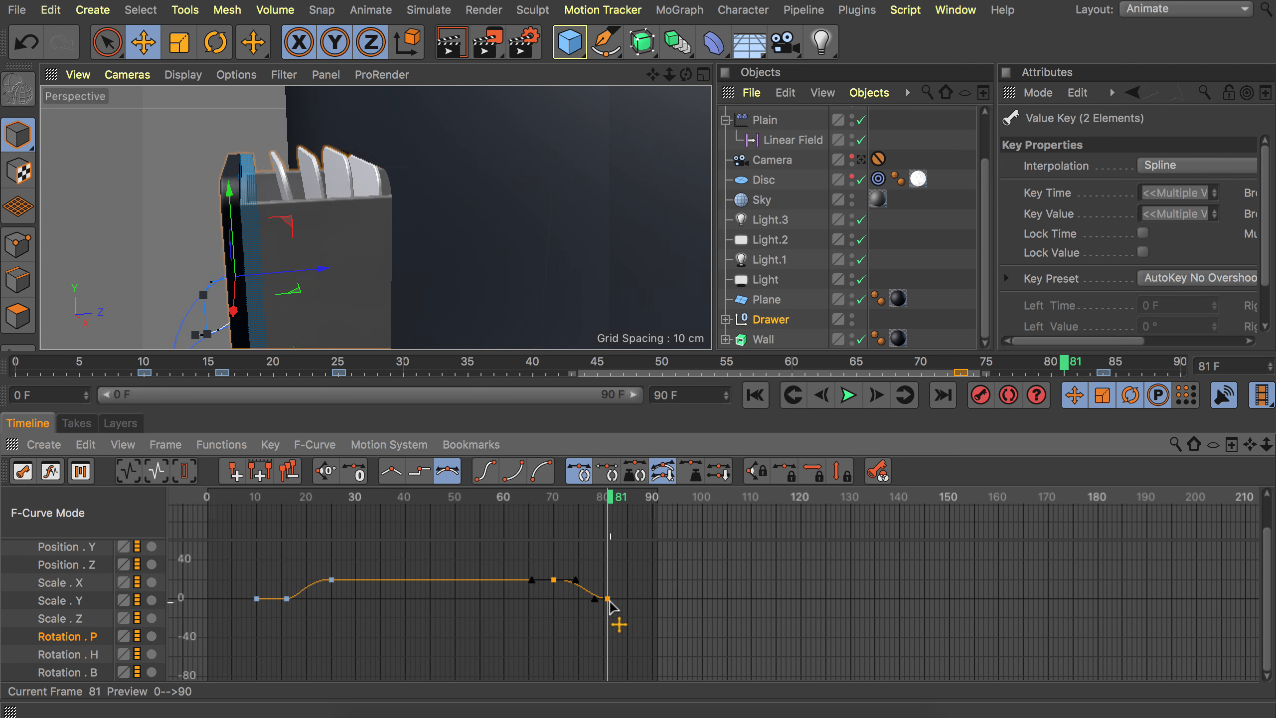
pyautogui.moveTo(496, 503); pyautogui.dragTo(614, 502)
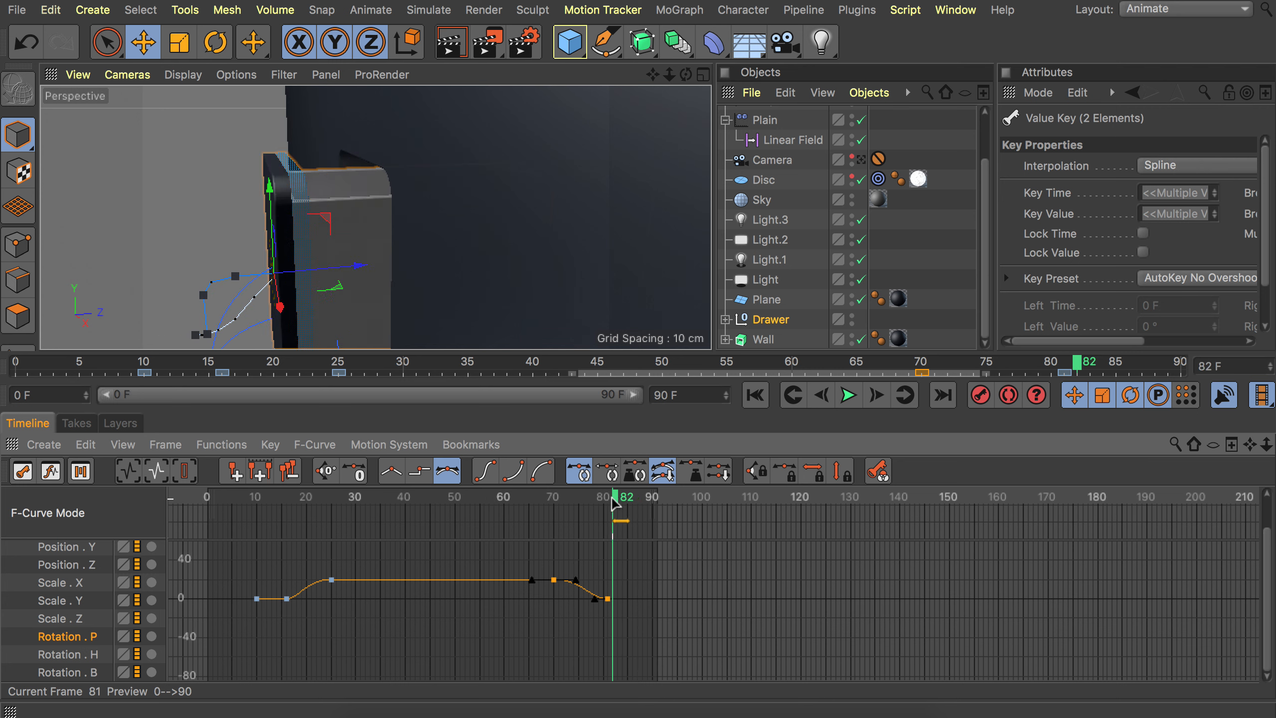
pyautogui.moveTo(610, 600); pyautogui.dragTo(627, 601)
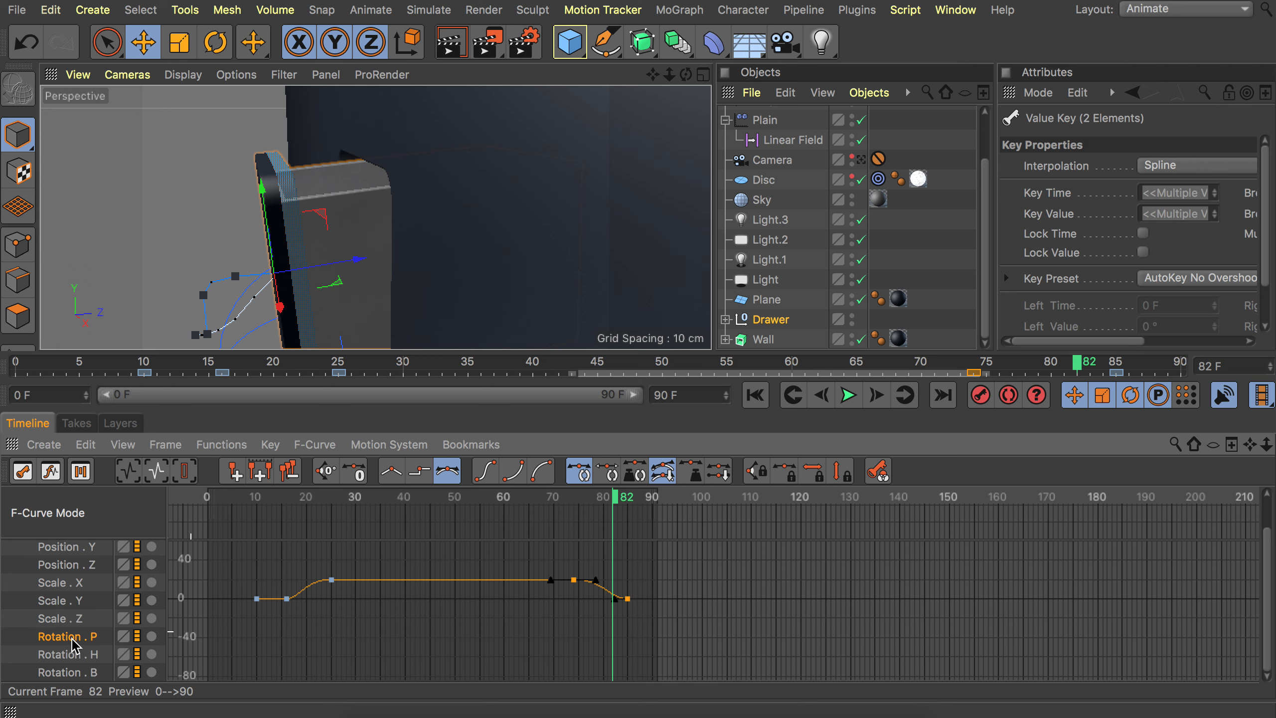
# Select the Position Y track and shift its last two keyframes about two frames later.
pyautogui.moveTo(581, 505); pyautogui.dragTo(608, 509)
pyautogui.scroll(1, 75, 582)
pyautogui.click(76, 567)
pyautogui.keyDown('alt'); pyautogui.moveTo(576, 588); pyautogui.dragTo(553, 579, button='right'); pyautogui.keyUp('alt')
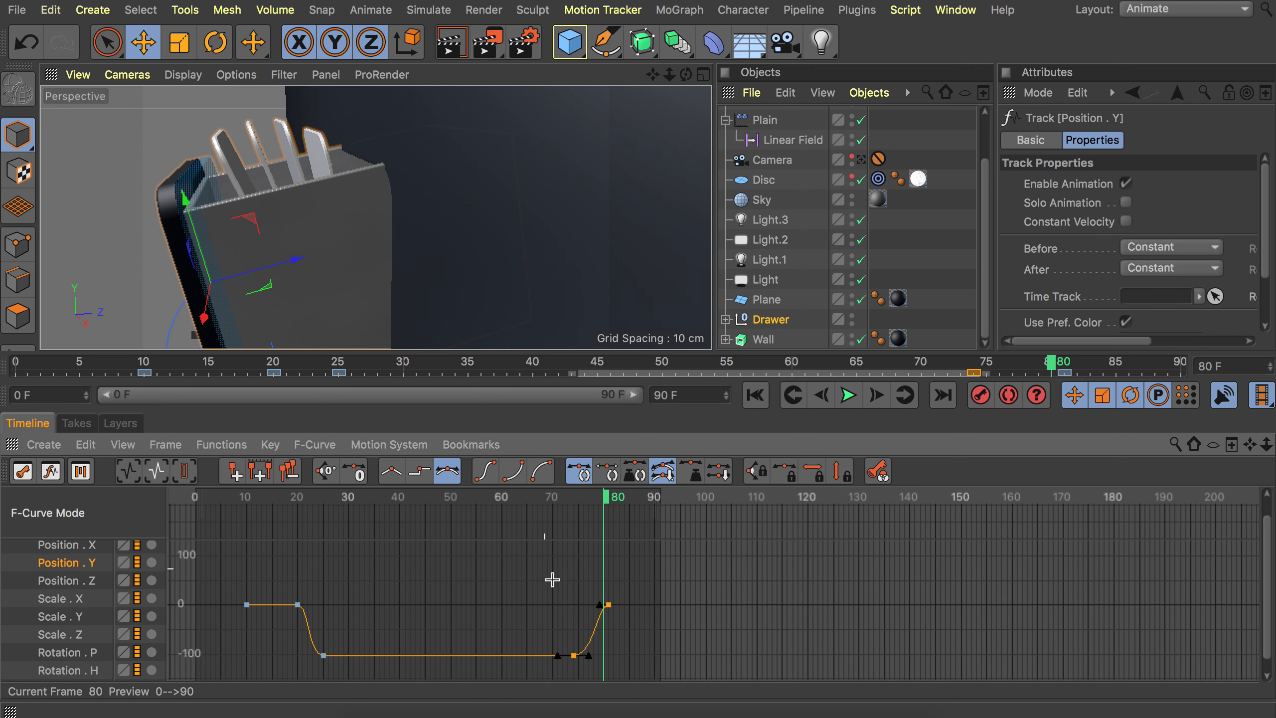
pyautogui.click(596, 608)
pyautogui.moveTo(613, 605); pyautogui.dragTo(615, 605)
pyautogui.moveTo(578, 503); pyautogui.dragTo(608, 502)
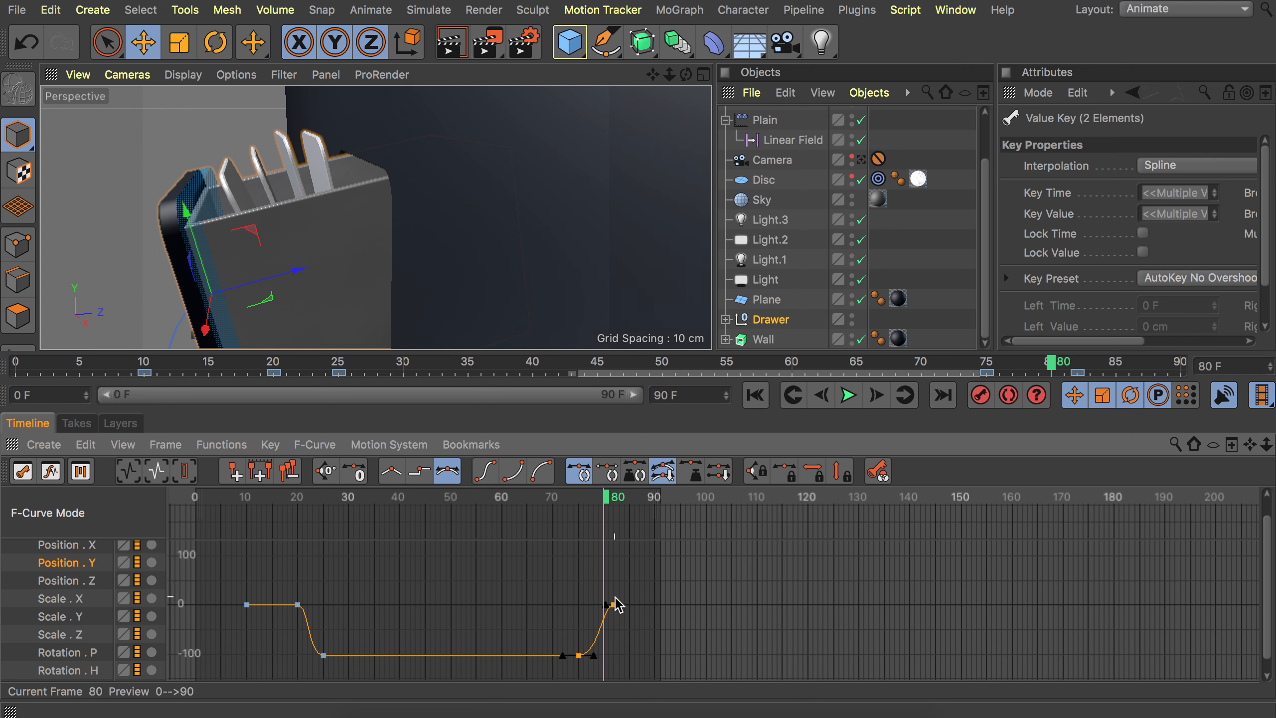
pyautogui.moveTo(614, 607); pyautogui.dragTo(619, 607)
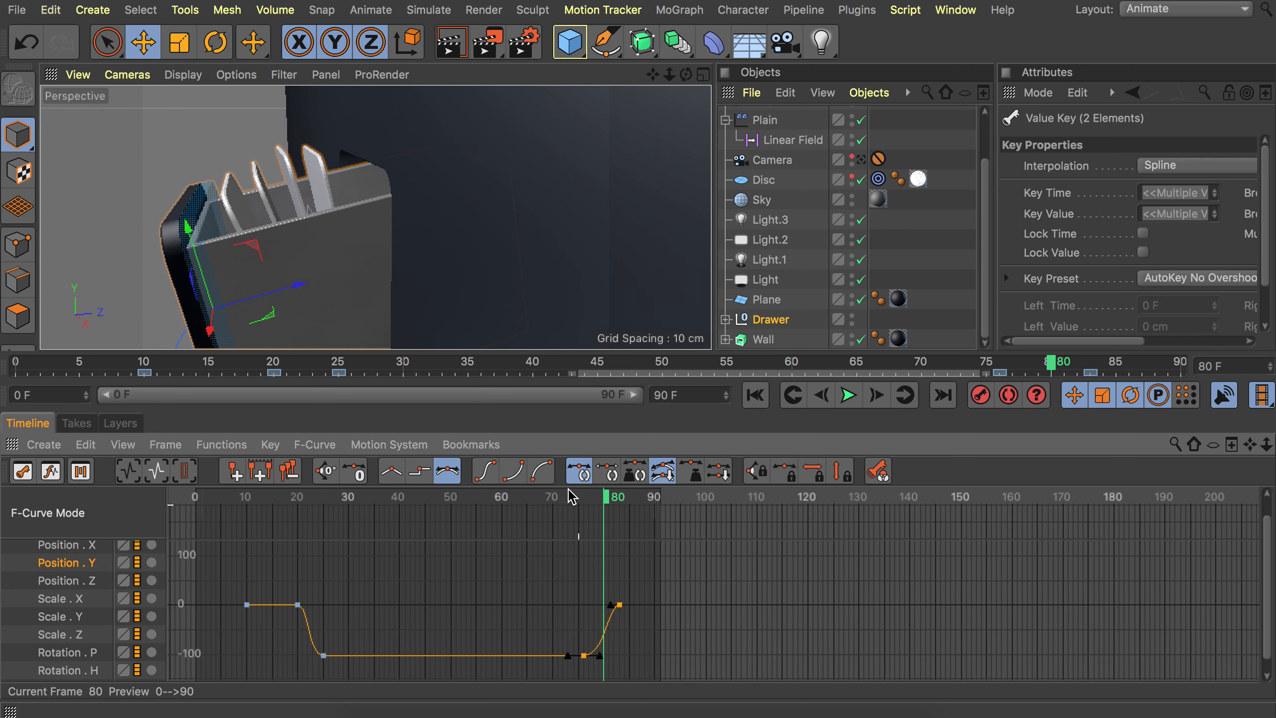
# Play the animation through the scene camera to check the adjusted timing.
pyautogui.moveTo(572, 498); pyautogui.dragTo(634, 497)
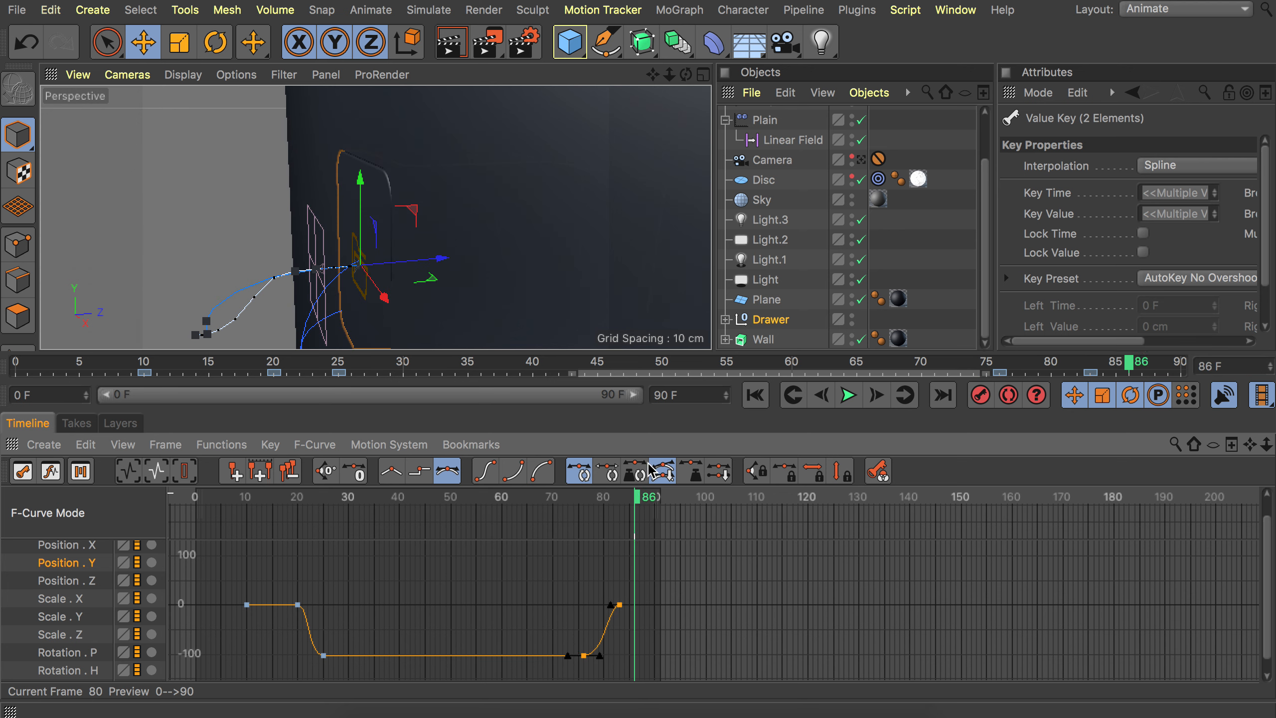
pyautogui.click(861, 160)
pyautogui.click(848, 395)
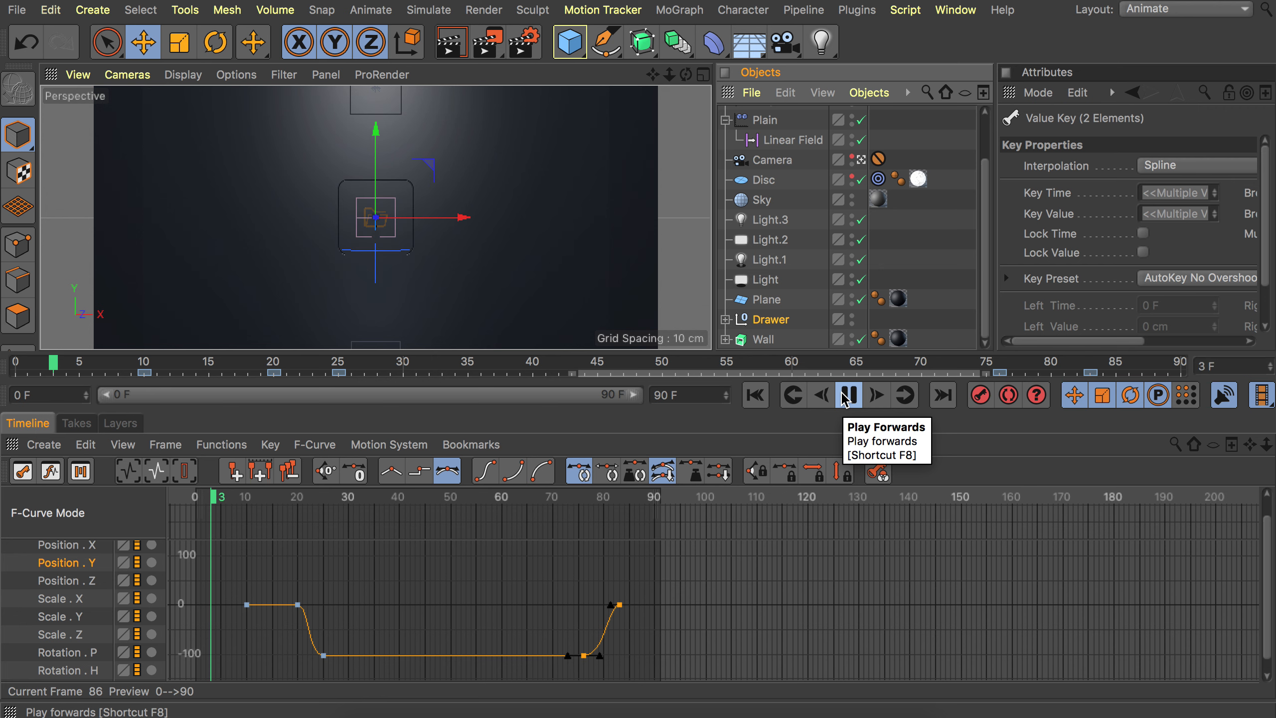
pyautogui.click(845, 400)
# Switch the interface layout to Startup.
pyautogui.click(1186, 8)
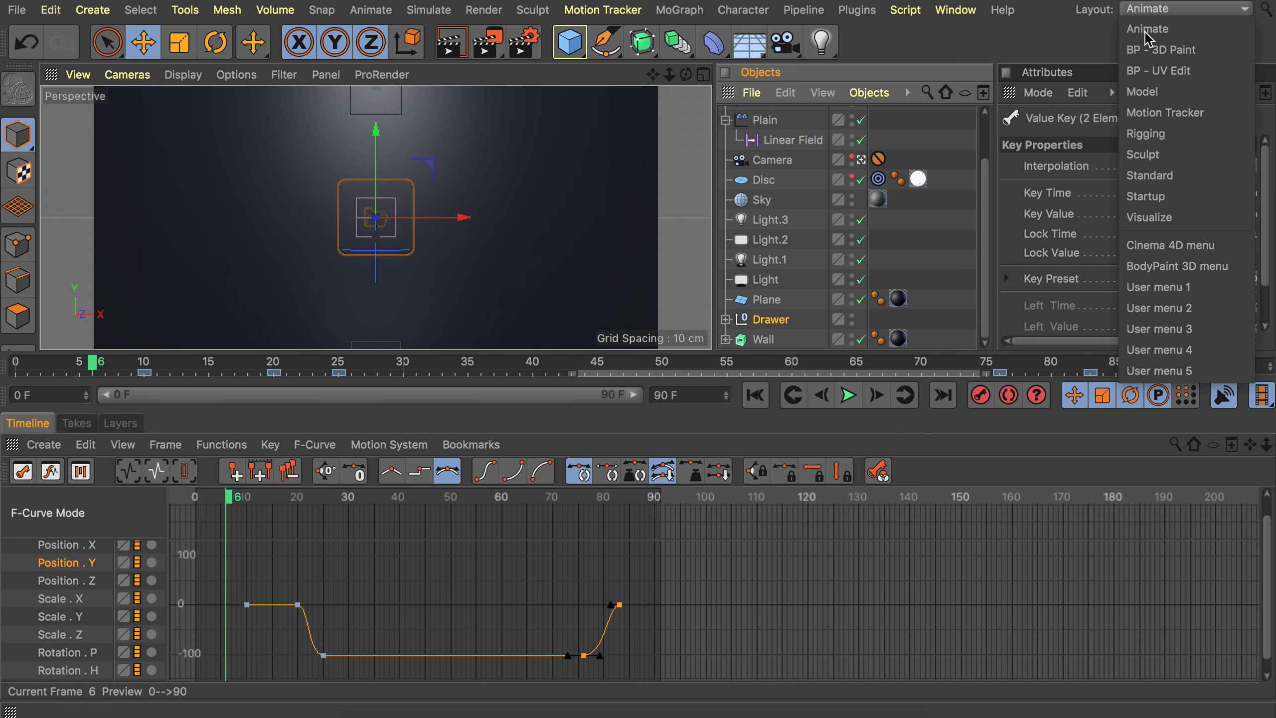
pyautogui.click(1165, 194)
pyautogui.moveTo(576, 539); pyautogui.dragTo(634, 538)
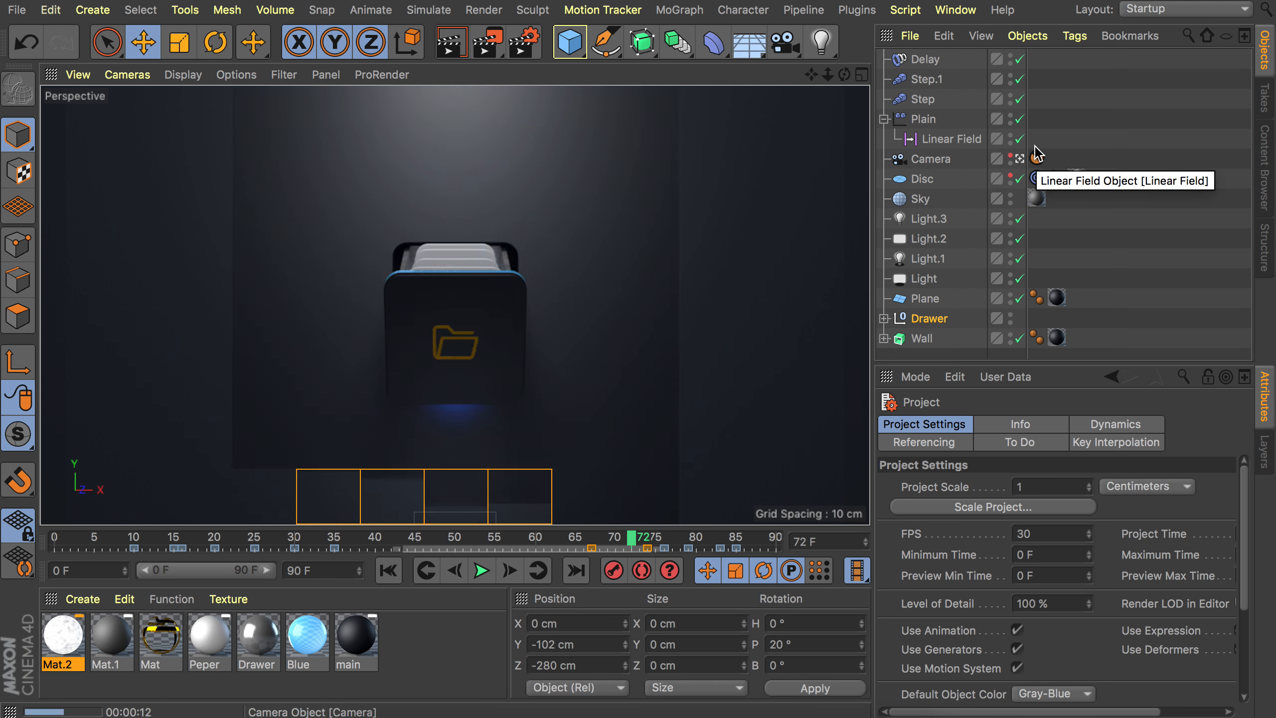
# Open the render settings and review the Output and Save pages.
pyautogui.click(525, 43)
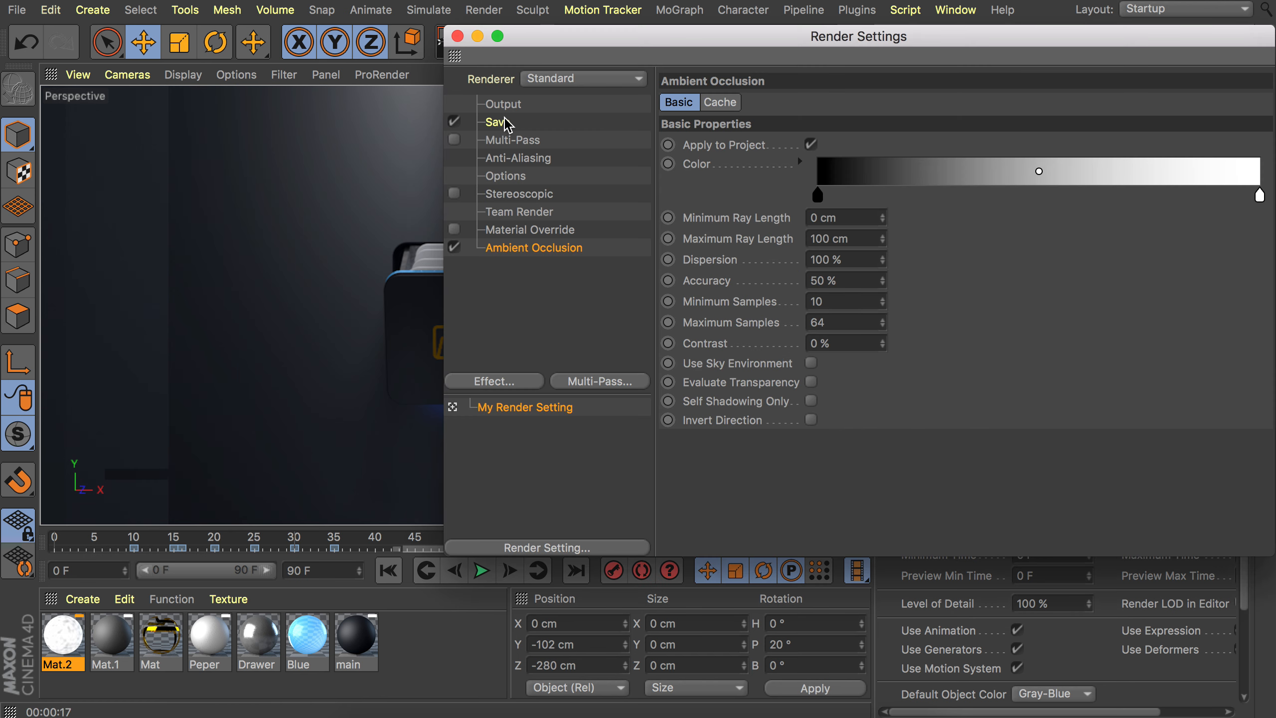
pyautogui.click(506, 104)
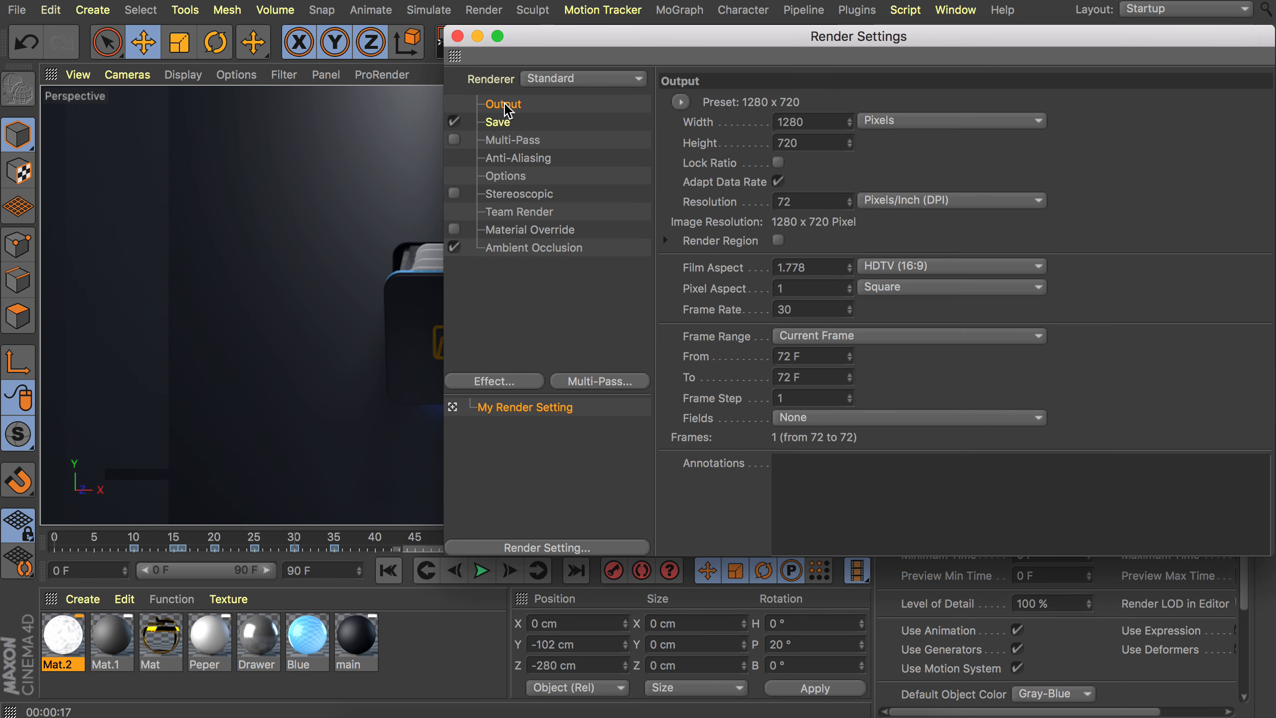
pyautogui.click(866, 345)
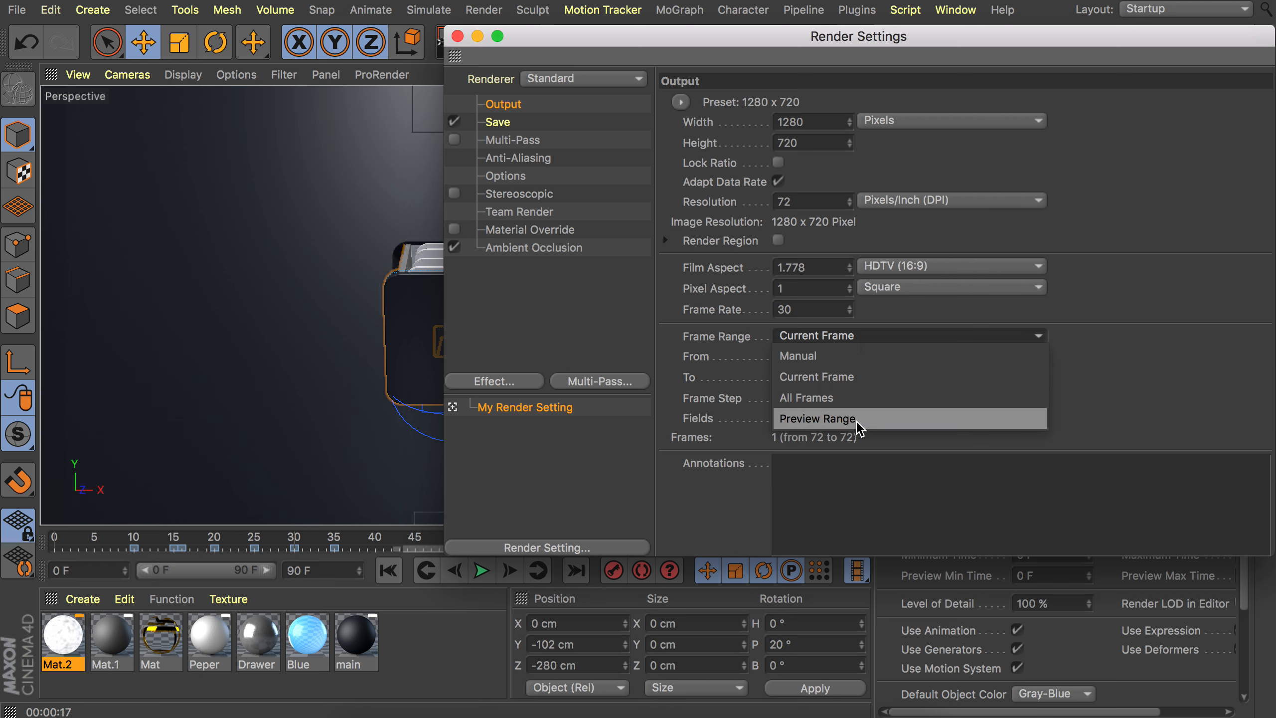
pyautogui.click(509, 124)
pyautogui.click(500, 123)
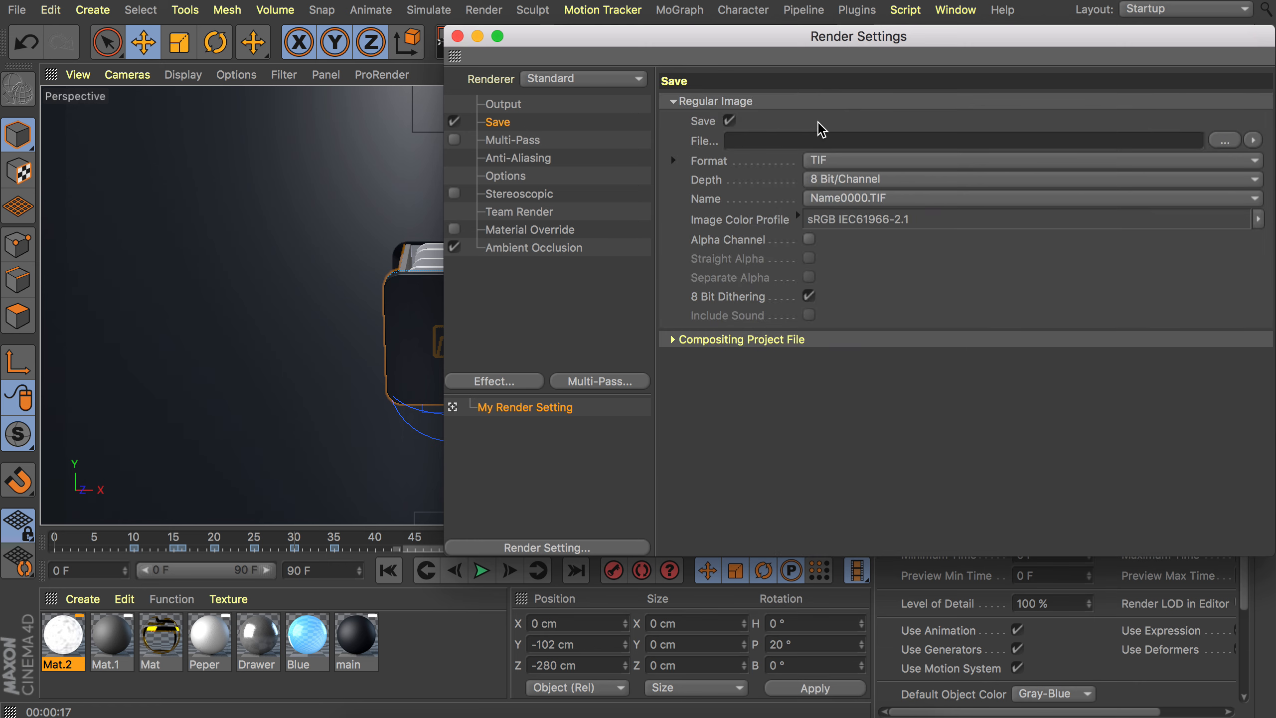
pyautogui.click(457, 36)
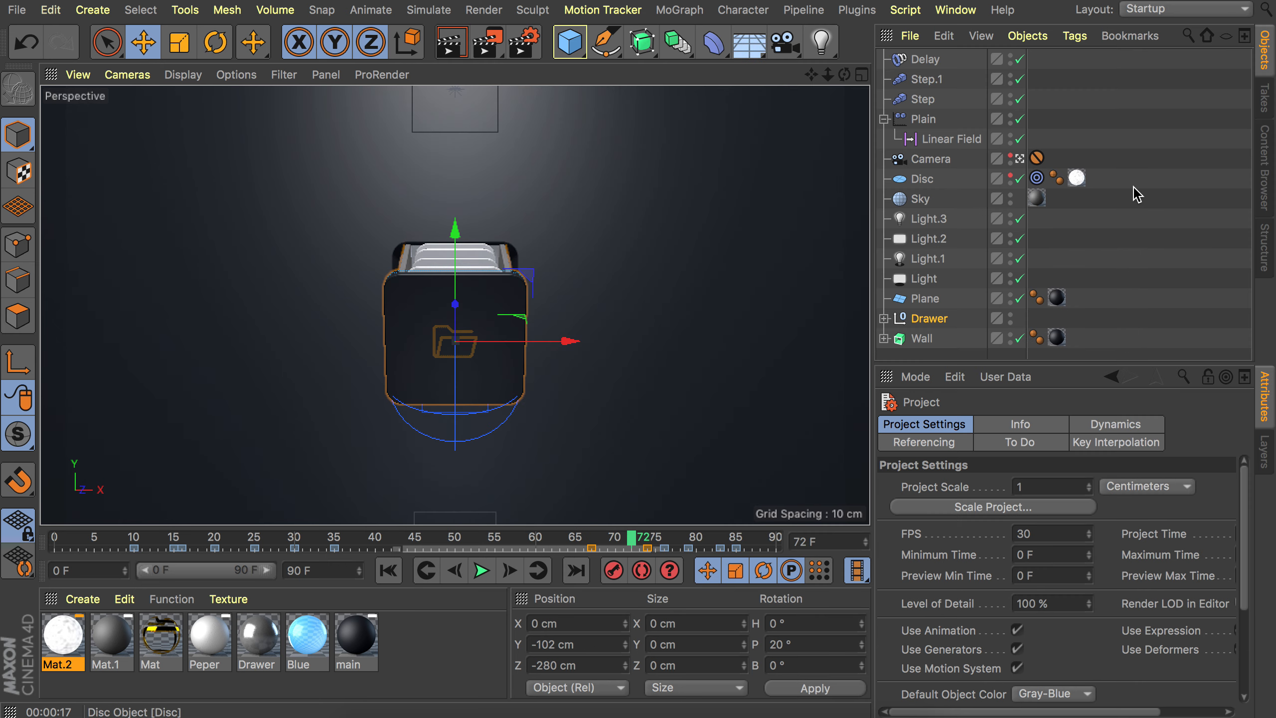